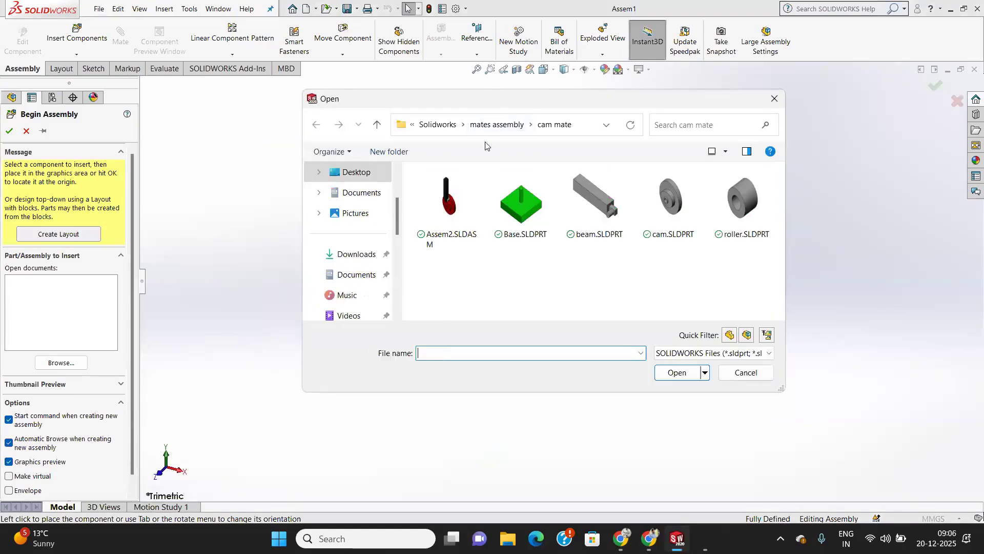
Step: Load the base1 and shaft1 parts from the universal joint folder and place the base bracket in the assembly
{"action": "left_click", "coordinate": [493, 126]}
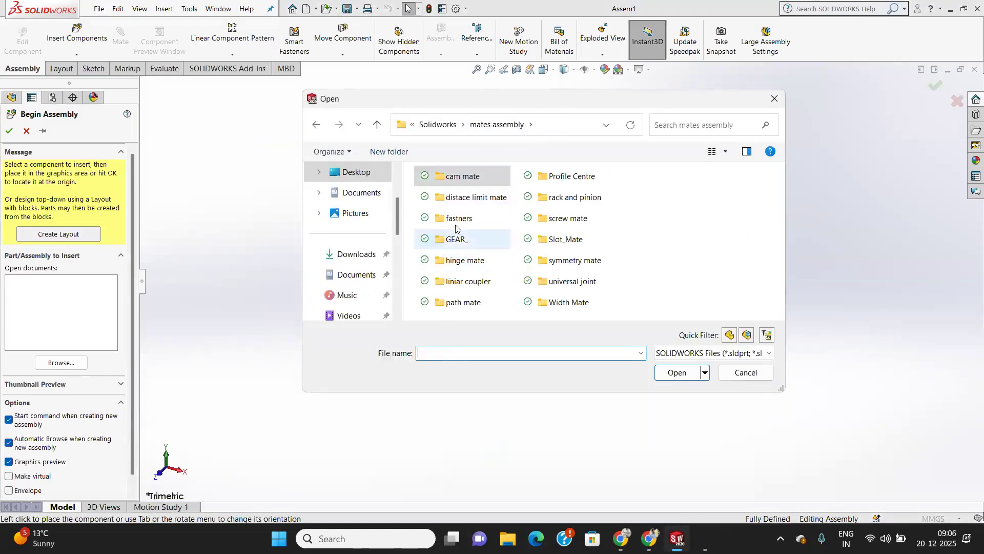
{"action": "left_click", "coordinate": [572, 283]}
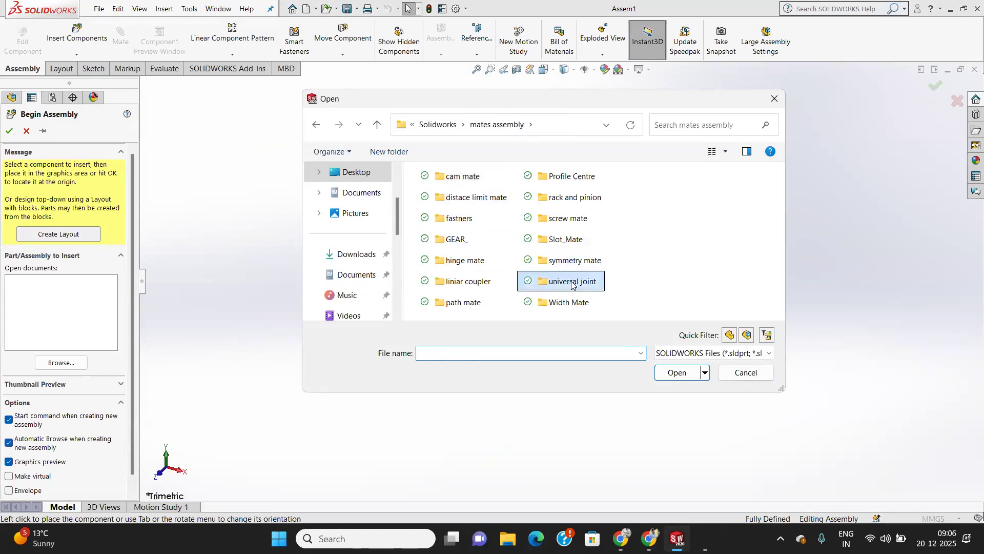
{"action": "double_click", "coordinate": [572, 282]}
{"action": "left_click", "coordinate": [469, 253]}
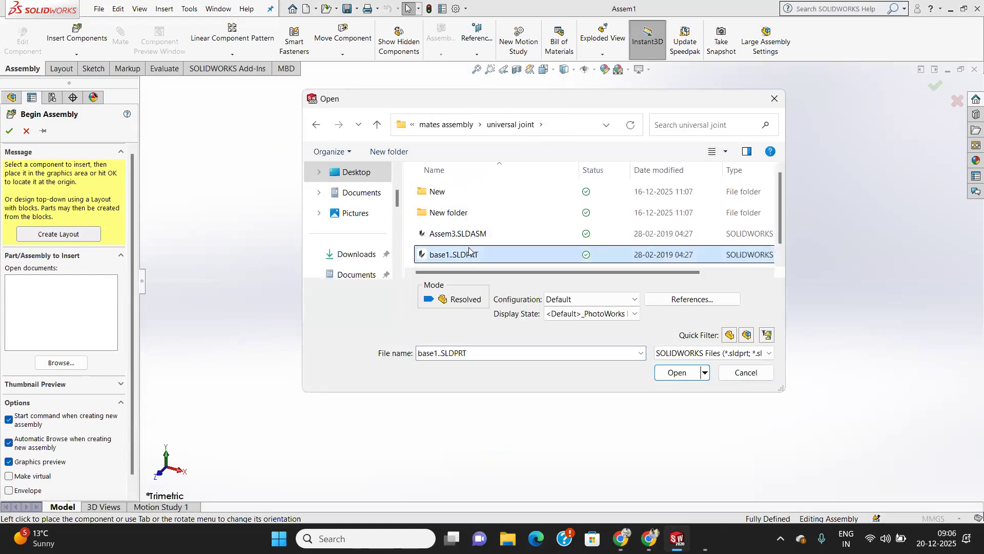
{"action": "scroll", "coordinate": [472, 256], "scroll_direction": "down", "scroll_amount": 1}
{"action": "left_click", "coordinate": [471, 259], "text": "ctrl"}
{"action": "left_click", "coordinate": [676, 373]}
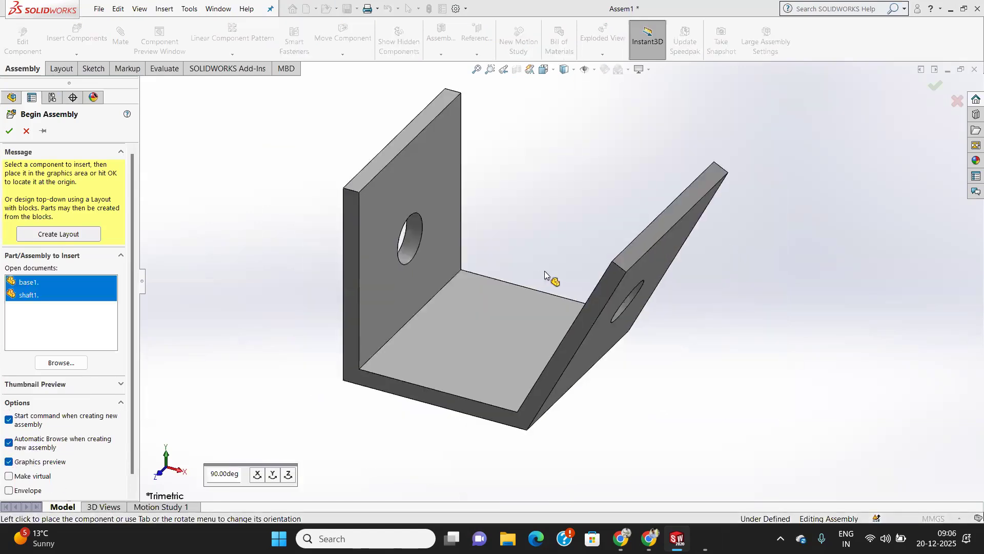
{"action": "left_click", "coordinate": [560, 286]}
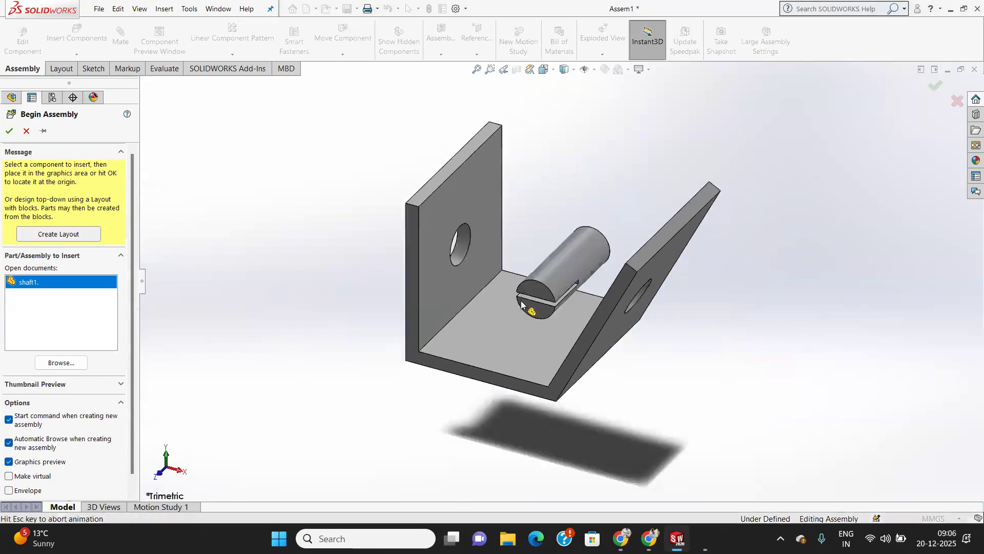
Step: Turn the shaft 90° about Z and 90° about Y, and place it beside the bracket's slanted wall
{"action": "left_click", "coordinate": [288, 474]}
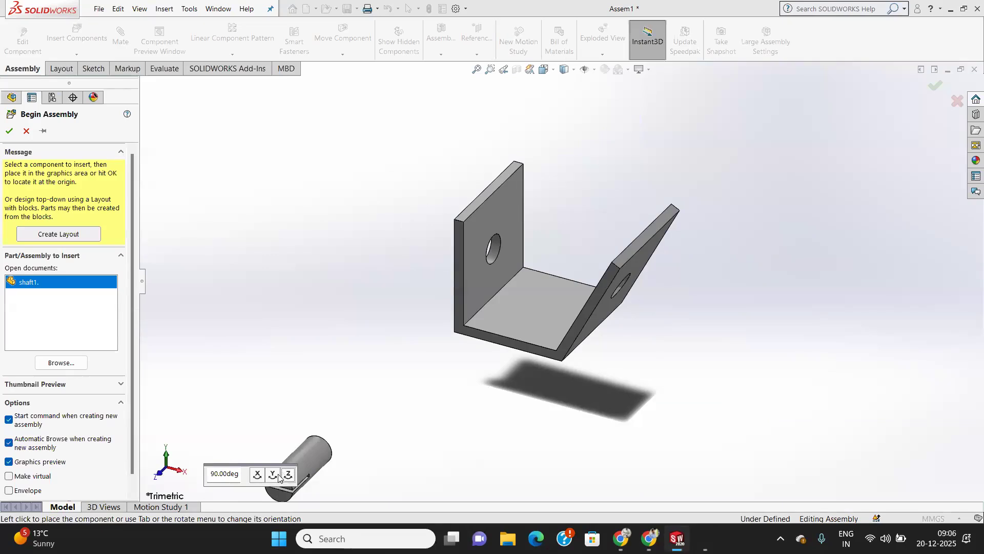
{"action": "left_click", "coordinate": [274, 475]}
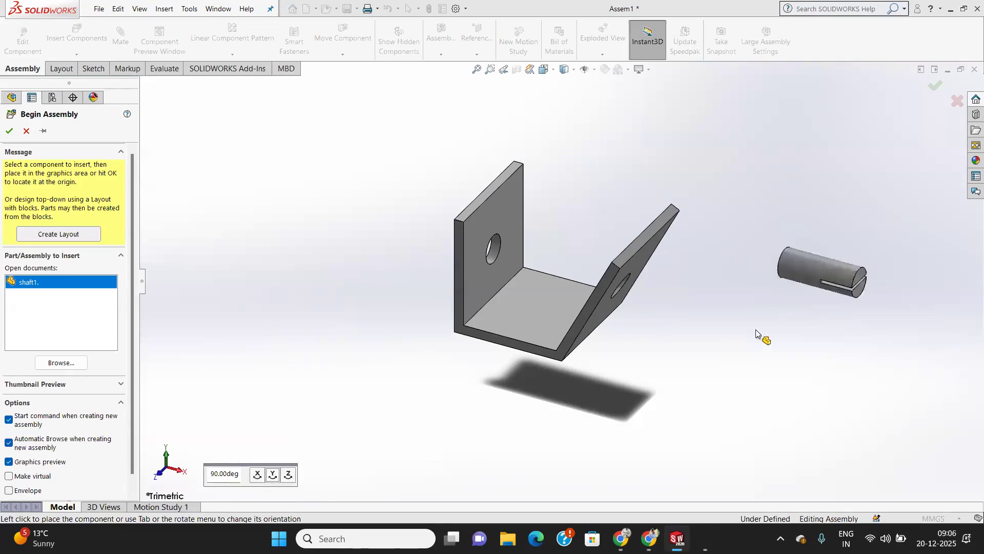
{"action": "left_click", "coordinate": [720, 337]}
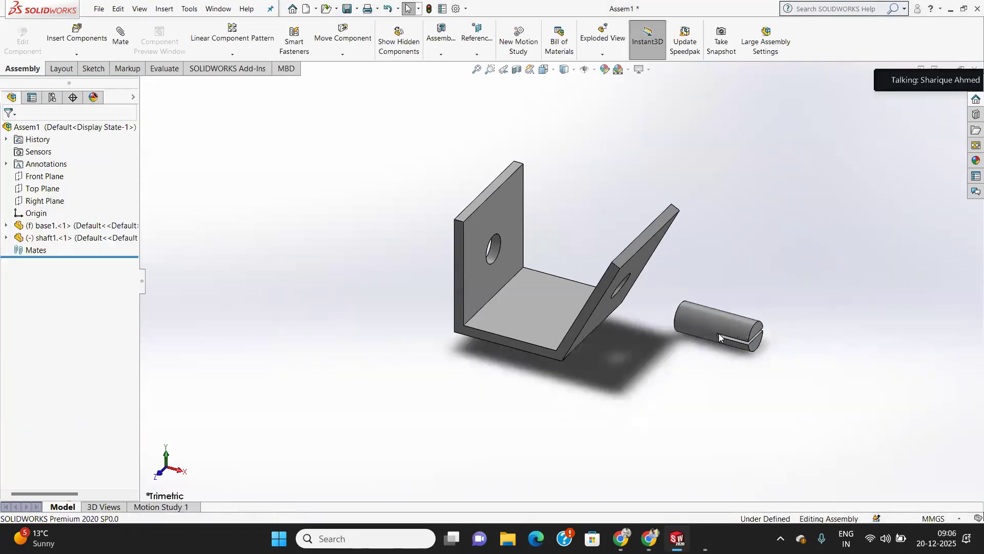
Step: Copy the shaft to the opposite side of the bracket and rotate the copy so its slotted end faces away from the bracket
{"action": "left_click_drag", "start_coordinate": [720, 333], "coordinate": [353, 251], "text": "ctrl"}
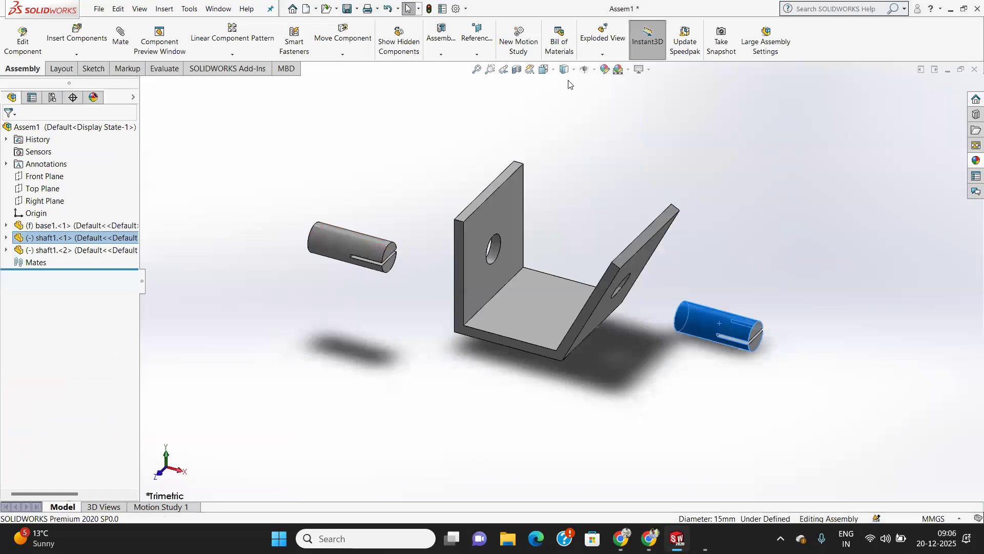
{"action": "left_click", "coordinate": [341, 56]}
{"action": "left_click", "coordinate": [349, 81]}
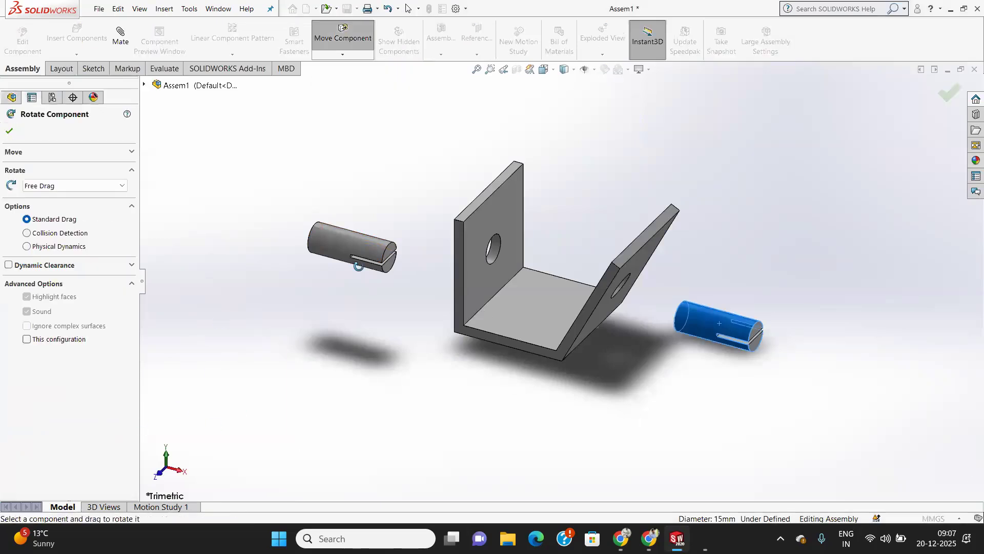
{"action": "mouse_move", "coordinate": [282, 260]}
{"action": "left_mouse_down"}
{"action": "mouse_move", "coordinate": [153, 267]}
{"action": "mouse_move", "coordinate": [154, 301]}
{"action": "mouse_move", "coordinate": [185, 297]}
{"action": "mouse_move", "coordinate": [177, 295]}
{"action": "mouse_move", "coordinate": [172, 318]}
{"action": "mouse_move", "coordinate": [192, 335]}
{"action": "left_mouse_up"}
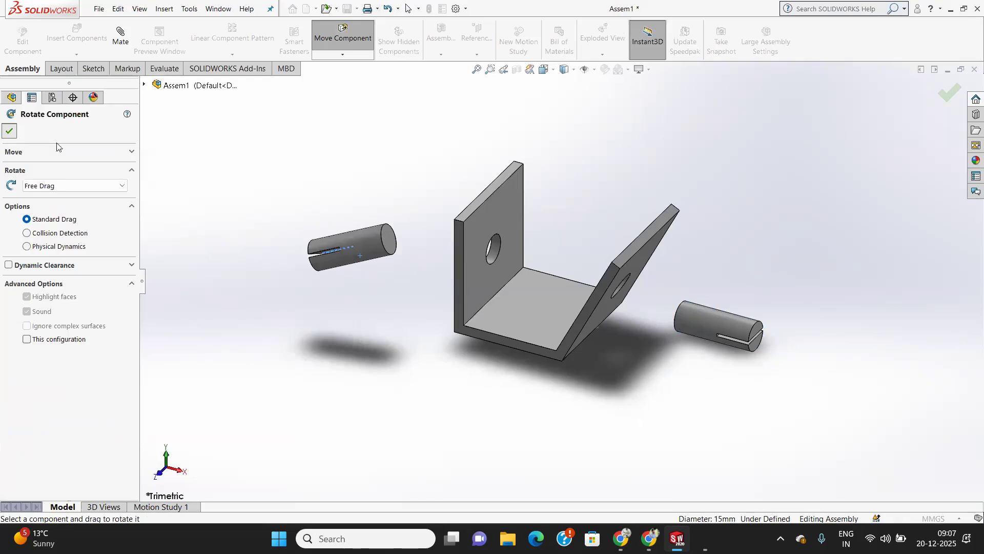
{"action": "left_click", "coordinate": [9, 130]}
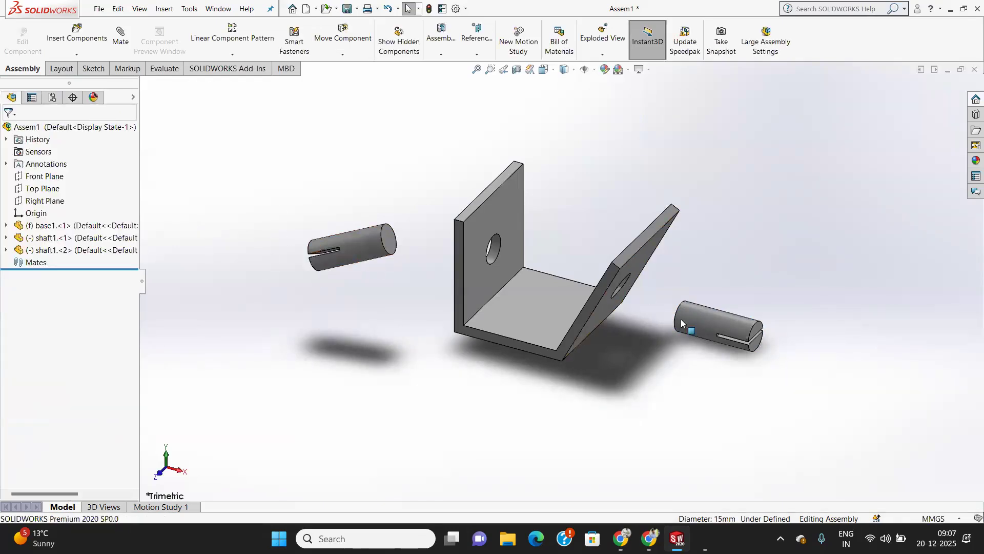
Step: Add a concentric mate between the hole in the bracket's slanted wall and the first shaft's cylindrical face
{"action": "middle_click_drag", "start_coordinate": [620, 295], "coordinate": [587, 274]}
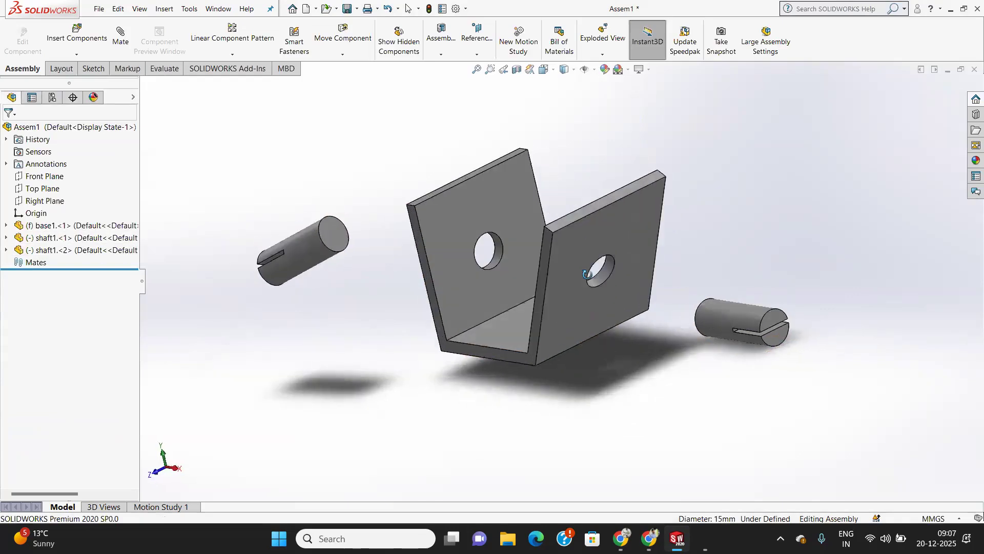
{"action": "left_click", "coordinate": [120, 43]}
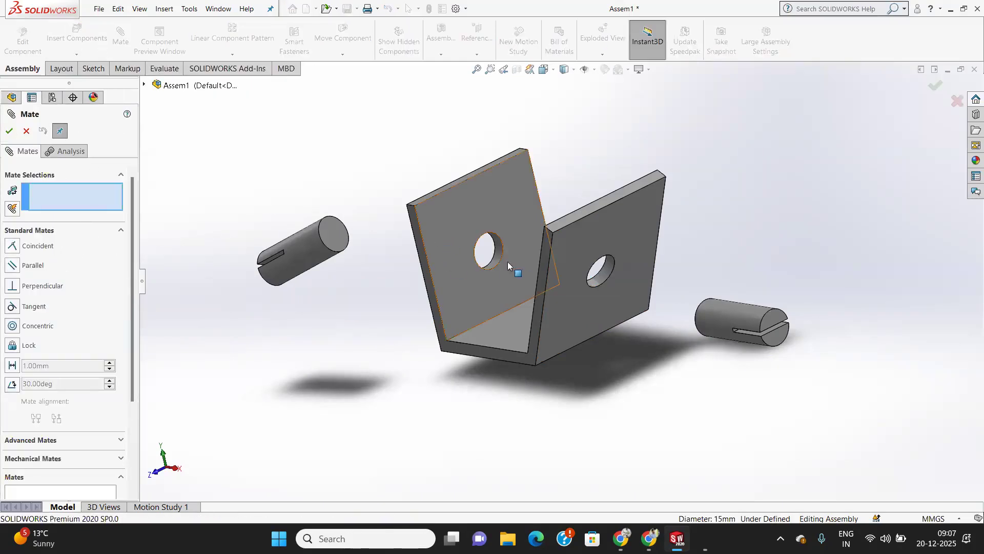
{"action": "left_click", "coordinate": [607, 272]}
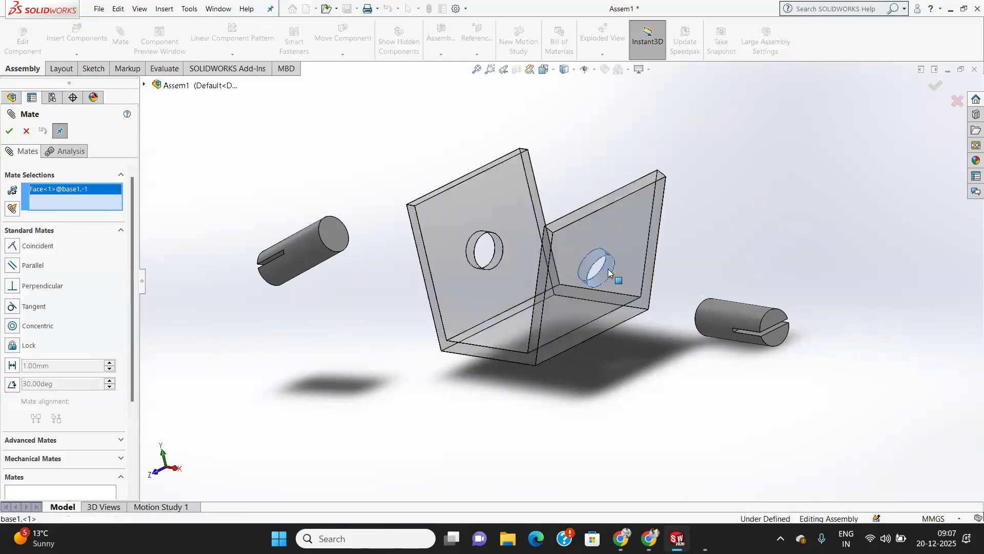
{"action": "left_click", "coordinate": [709, 311]}
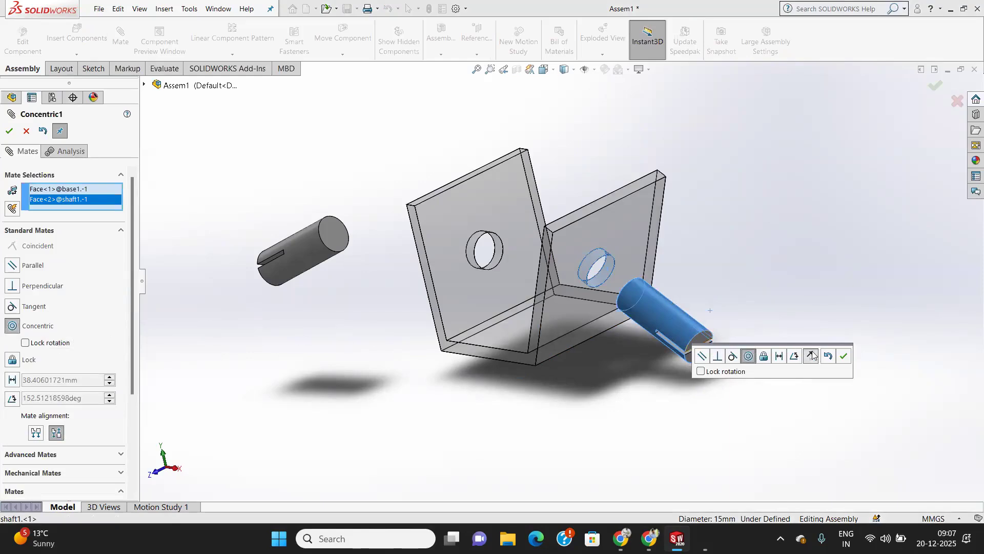
{"action": "left_click", "coordinate": [845, 357]}
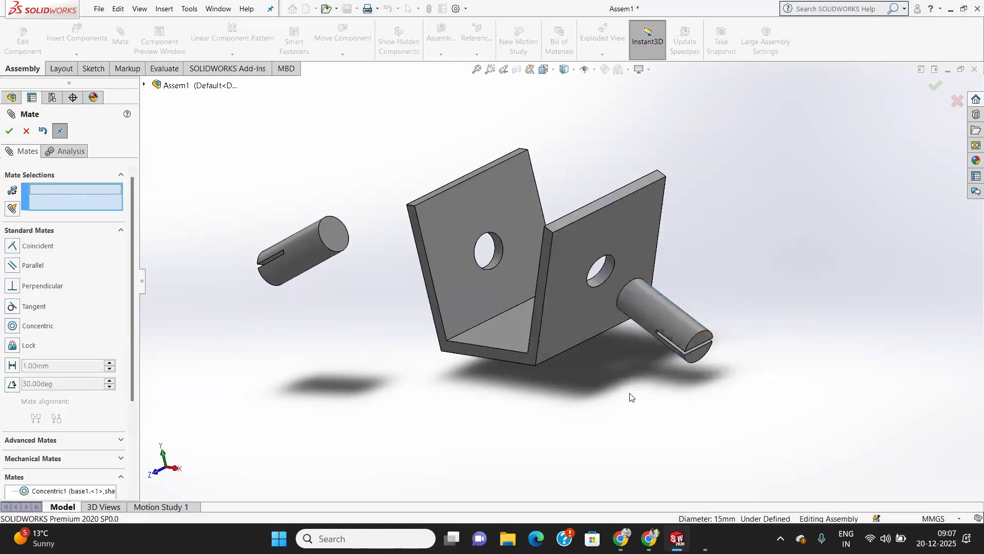
Step: Add a coincident mate between the slanted wall's inner face and the first shaft's unslotted end face
{"action": "middle_click_drag", "start_coordinate": [631, 398], "coordinate": [723, 406]}
{"action": "scroll", "coordinate": [561, 274], "scroll_direction": "up", "scroll_amount": 2}
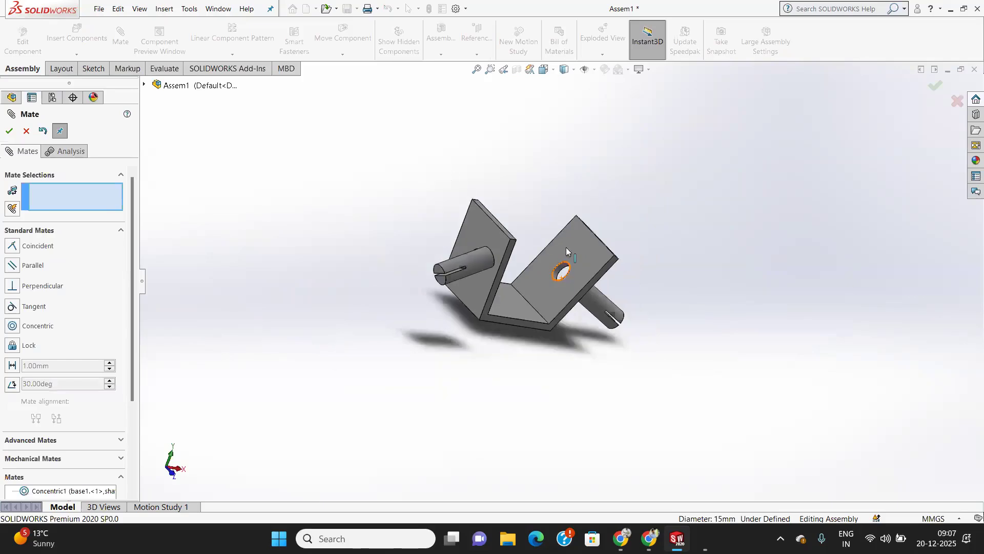
{"action": "scroll", "coordinate": [577, 295], "scroll_direction": "down", "scroll_amount": 3}
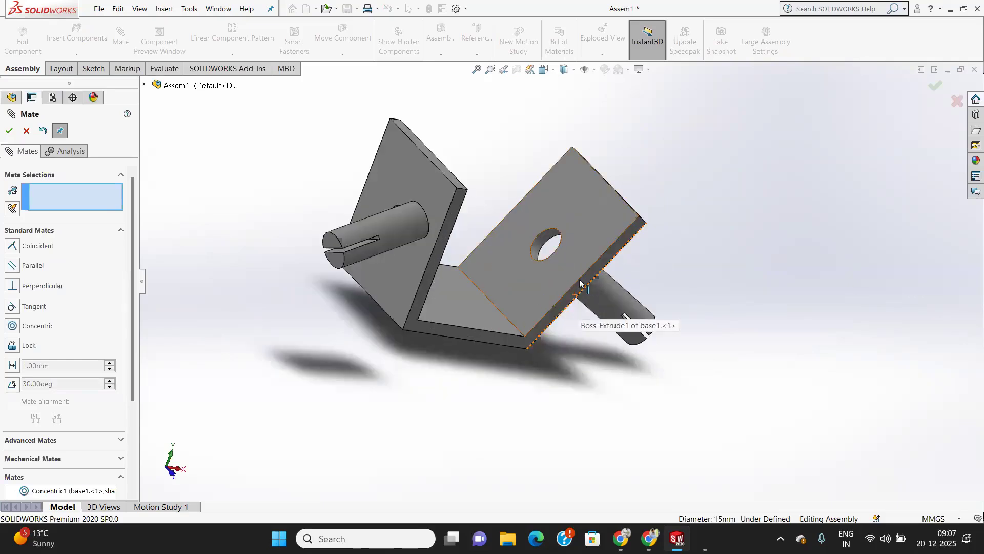
{"action": "left_click", "coordinate": [547, 283]}
{"action": "middle_click_drag", "start_coordinate": [547, 325], "coordinate": [567, 307]}
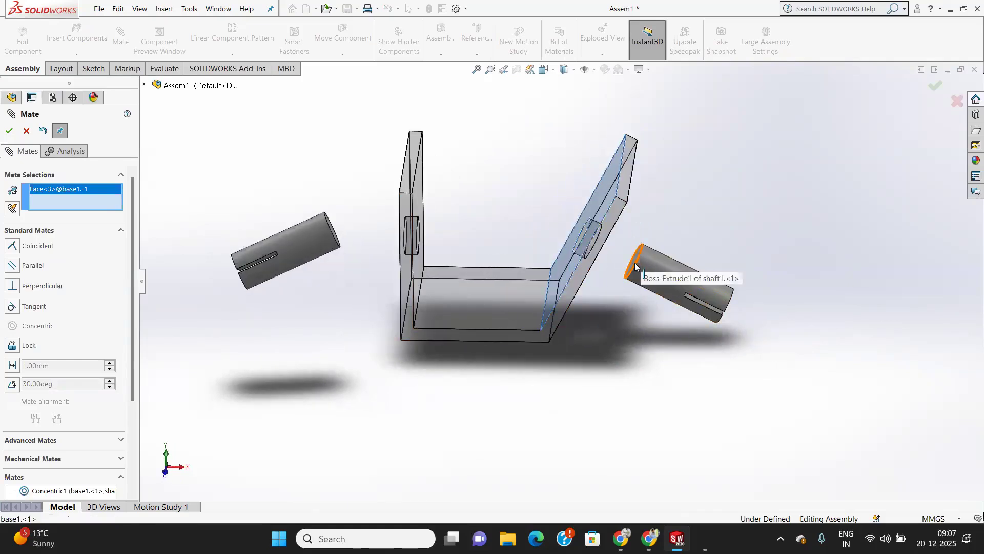
{"action": "middle_click_drag", "start_coordinate": [587, 283], "coordinate": [610, 336]}
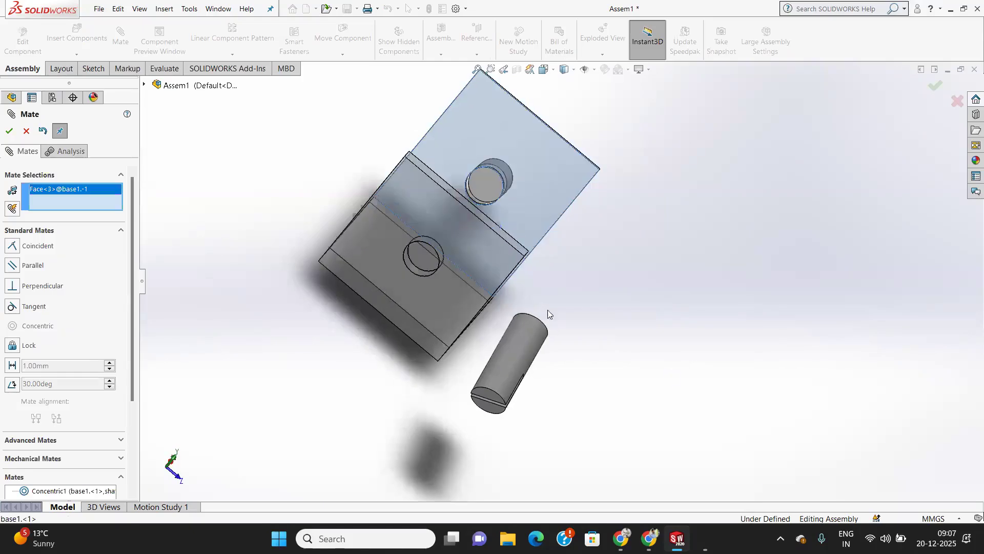
{"action": "left_click", "coordinate": [481, 184]}
{"action": "left_click", "coordinate": [513, 204]}
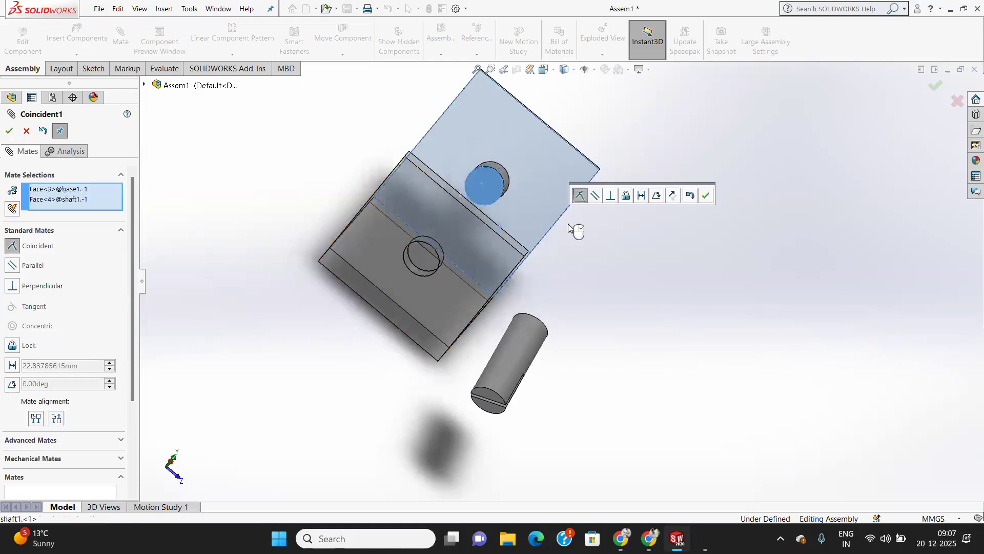
{"action": "middle_click_drag", "start_coordinate": [576, 229], "coordinate": [516, 174]}
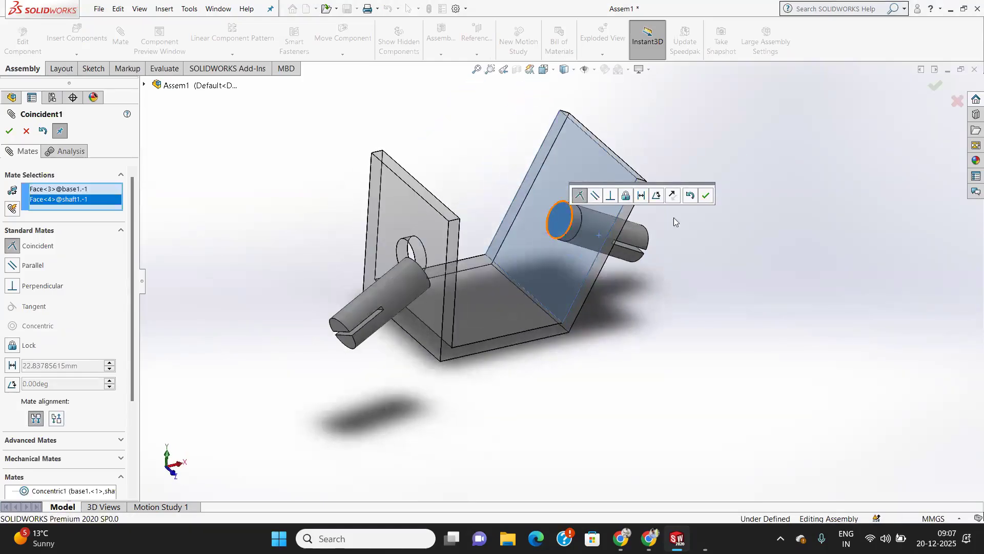
{"action": "left_click", "coordinate": [706, 195]}
Step: Add a concentric mate between the hole in the bracket's vertical wall and the copied shaft's cylindrical face
{"action": "middle_click_drag", "start_coordinate": [643, 342], "coordinate": [598, 332]}
{"action": "middle_click_drag", "start_coordinate": [489, 271], "coordinate": [443, 243]}
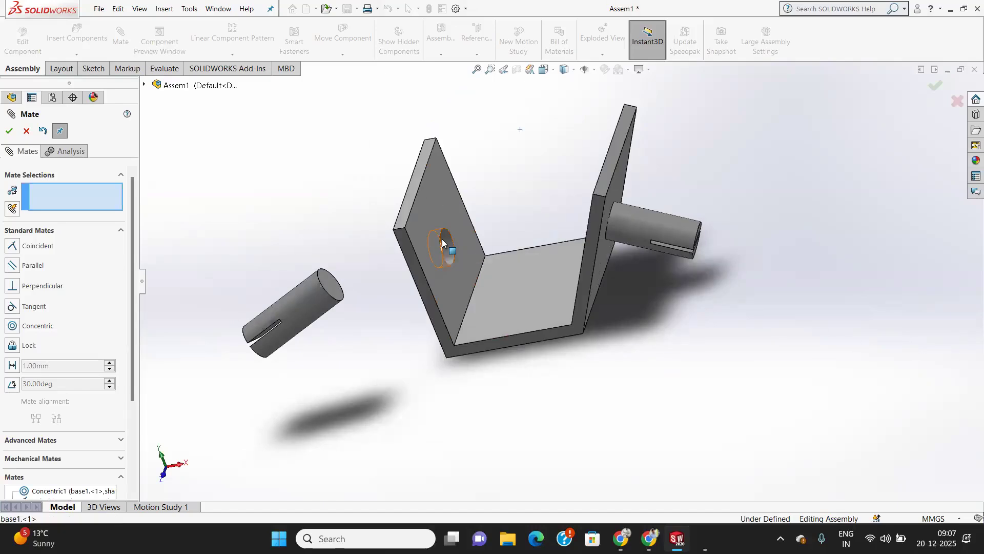
{"action": "left_click", "coordinate": [442, 243]}
{"action": "left_click", "coordinate": [315, 302]}
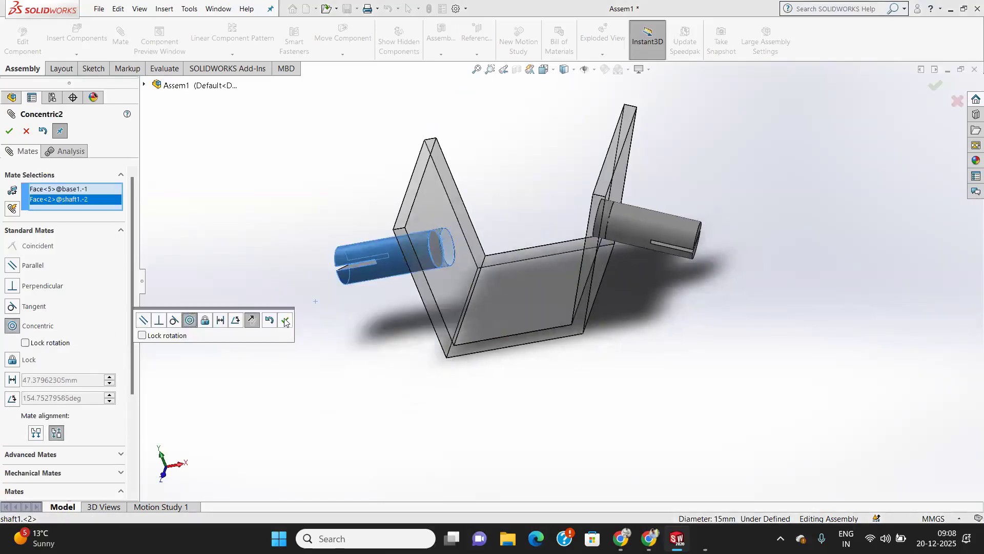
{"action": "left_click", "coordinate": [286, 322]}
Step: Add a coincident mate between the vertical wall's inner face and the copied shaft's unslotted end face
{"action": "left_click", "coordinate": [442, 292]}
{"action": "middle_click_drag", "start_coordinate": [394, 329], "coordinate": [401, 308]}
{"action": "left_click", "coordinate": [472, 224]}
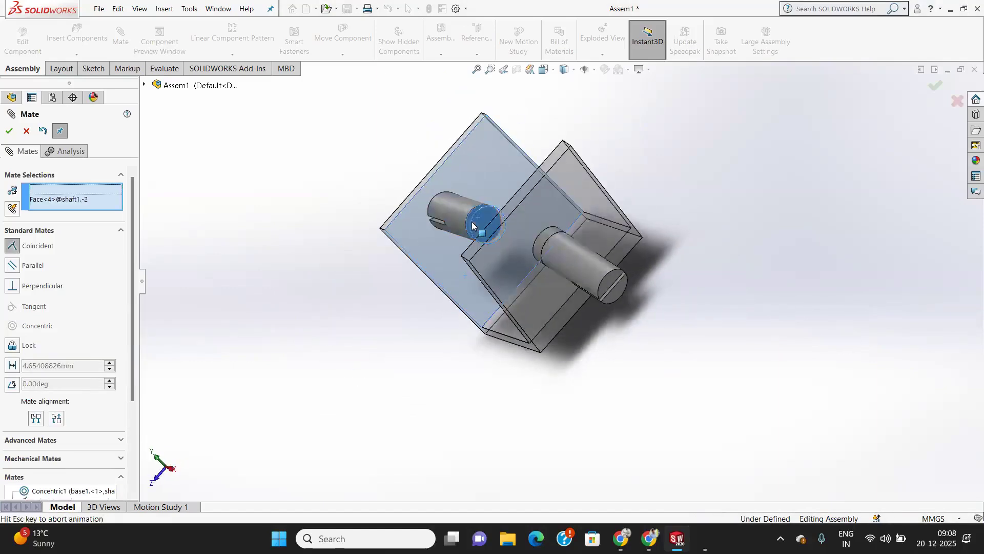
{"action": "middle_click_drag", "start_coordinate": [395, 282], "coordinate": [500, 280]}
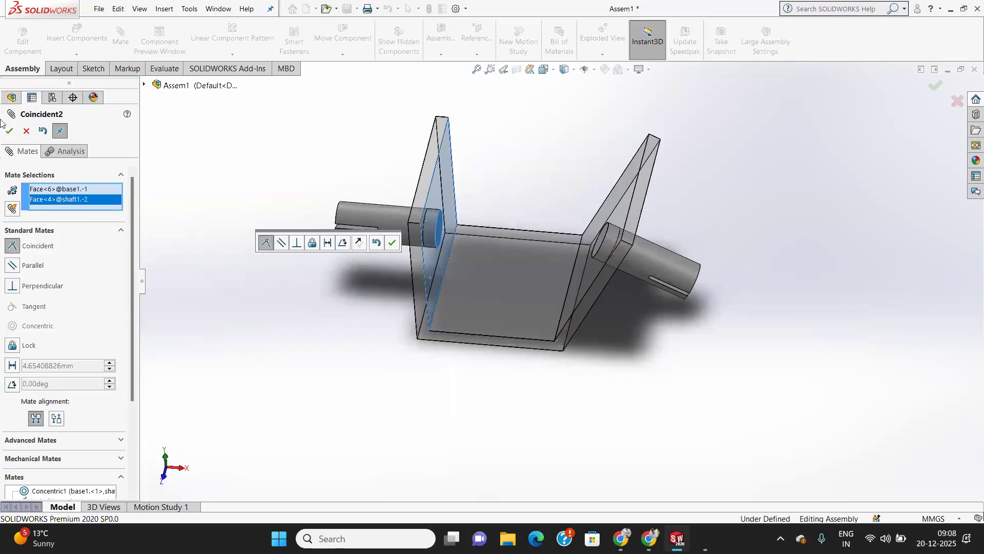
{"action": "left_click", "coordinate": [11, 131]}
Step: Add a universal joint mate between the cylindrical faces of the copied shaft and the first shaft
{"action": "middle_click_drag", "start_coordinate": [393, 369], "coordinate": [367, 307]}
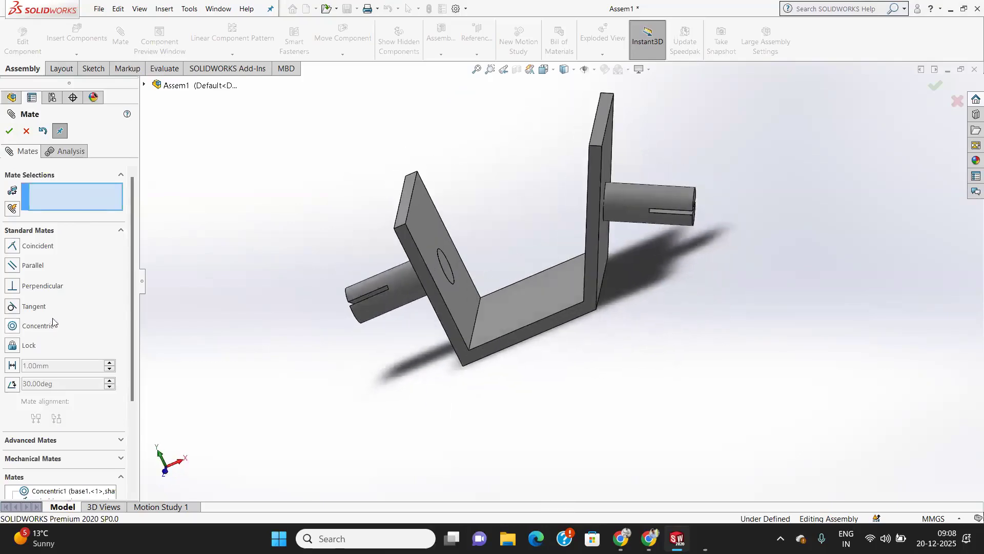
{"action": "scroll", "coordinate": [64, 354], "scroll_direction": "down", "scroll_amount": 3}
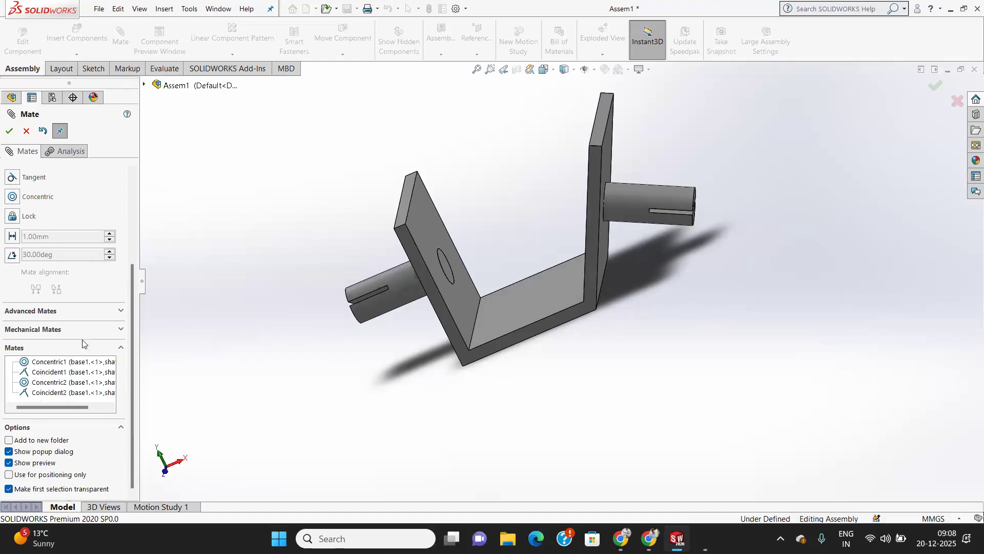
{"action": "left_click", "coordinate": [122, 328]}
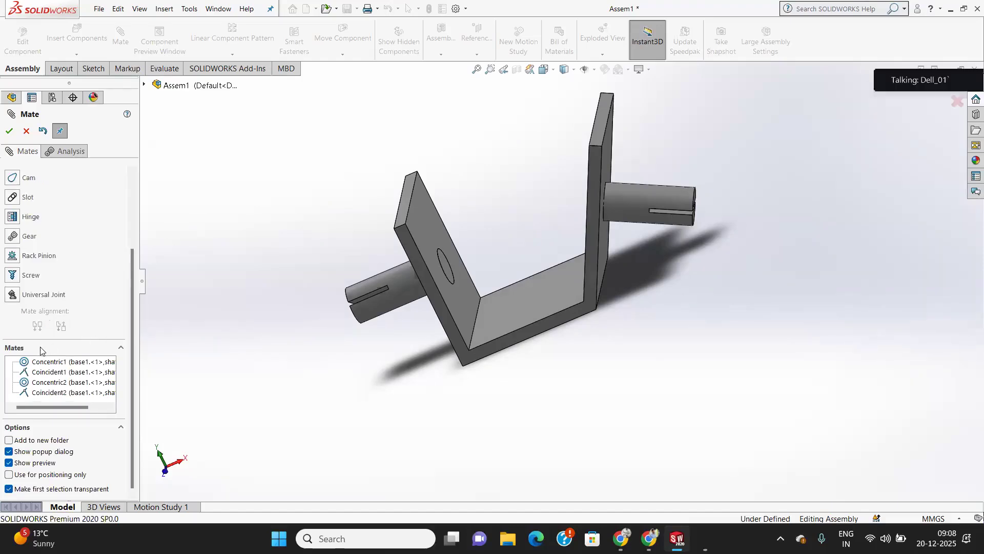
{"action": "left_click", "coordinate": [46, 295]}
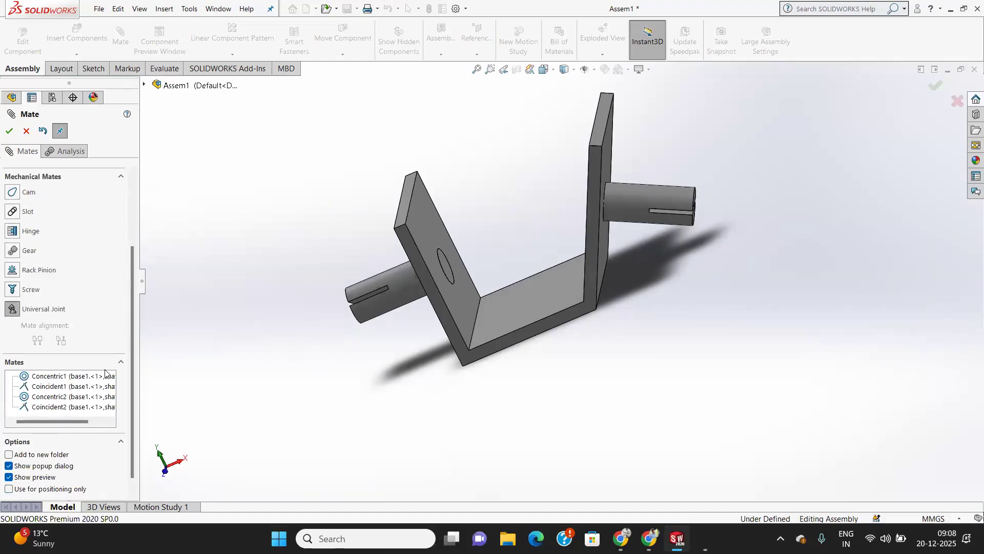
{"action": "scroll", "coordinate": [68, 308], "scroll_direction": "up", "scroll_amount": 3}
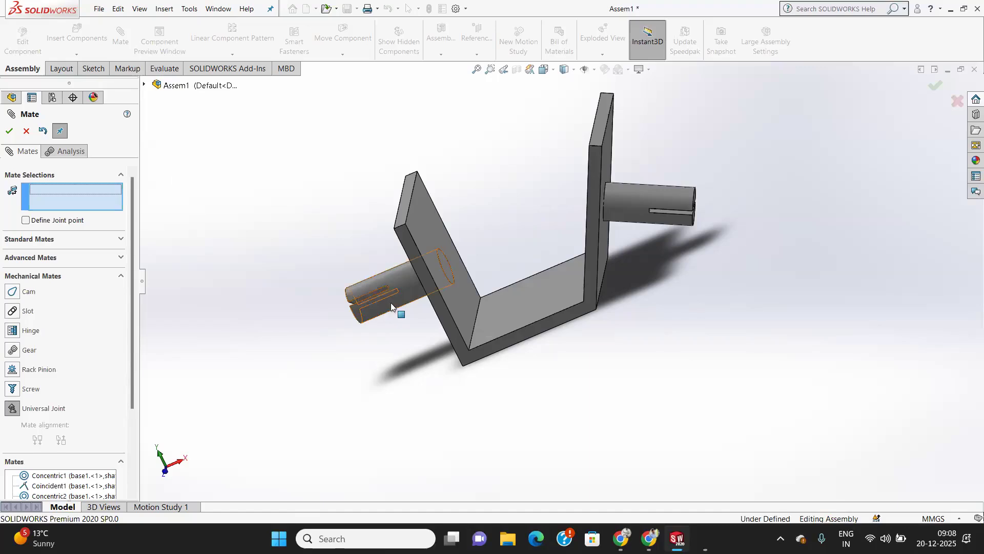
{"action": "scroll", "coordinate": [394, 302], "scroll_direction": "down", "scroll_amount": 4}
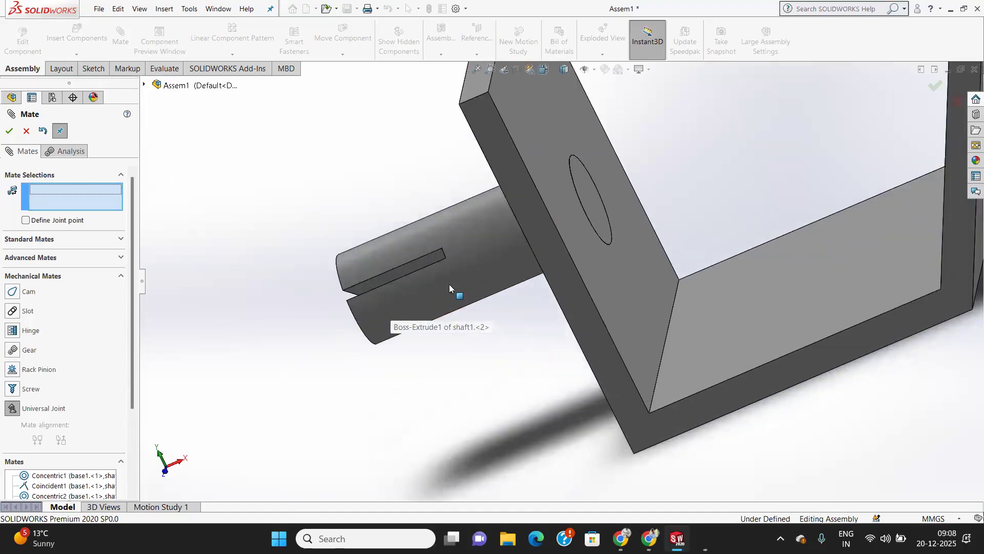
{"action": "scroll", "coordinate": [440, 264], "scroll_direction": "up", "scroll_amount": 5}
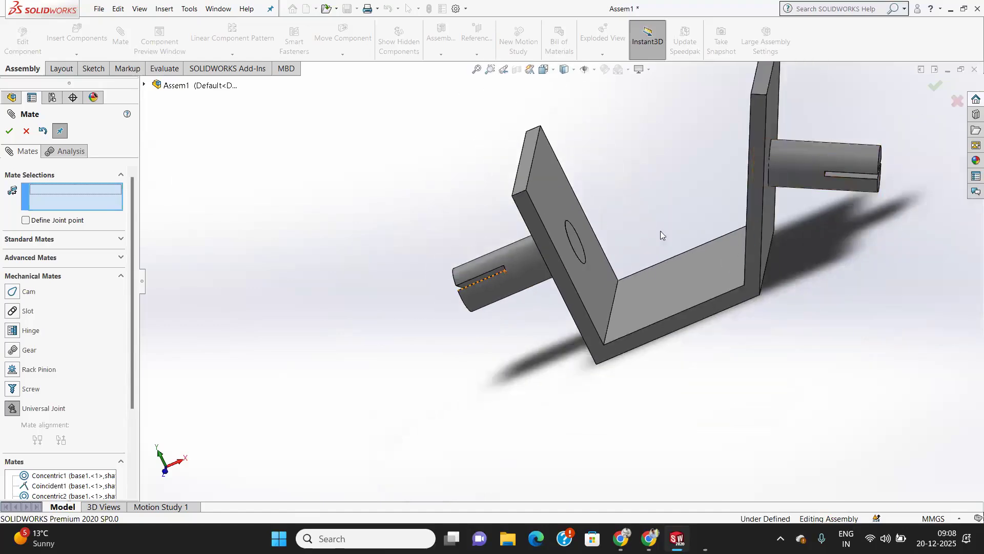
{"action": "middle_click_drag", "start_coordinate": [618, 250], "coordinate": [706, 241]}
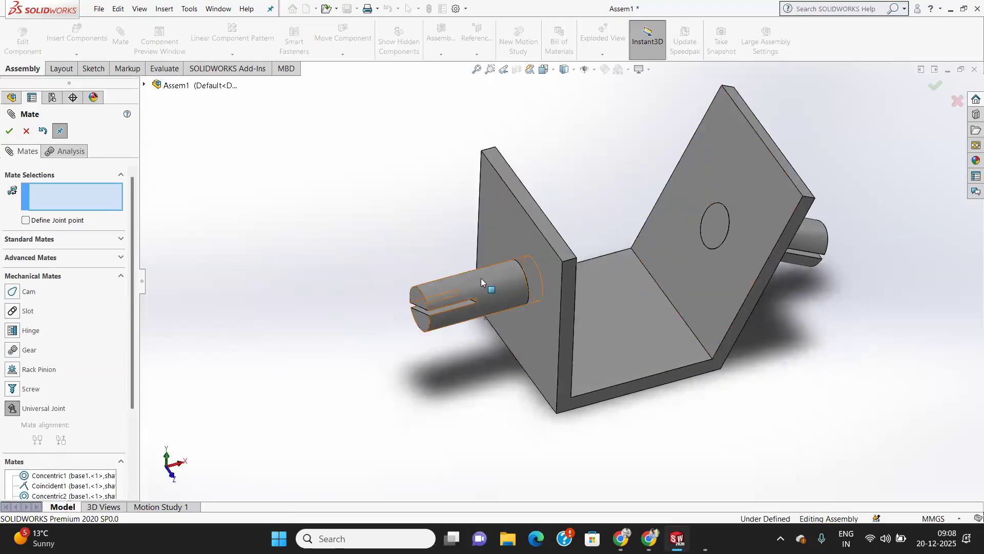
{"action": "left_click", "coordinate": [485, 303]}
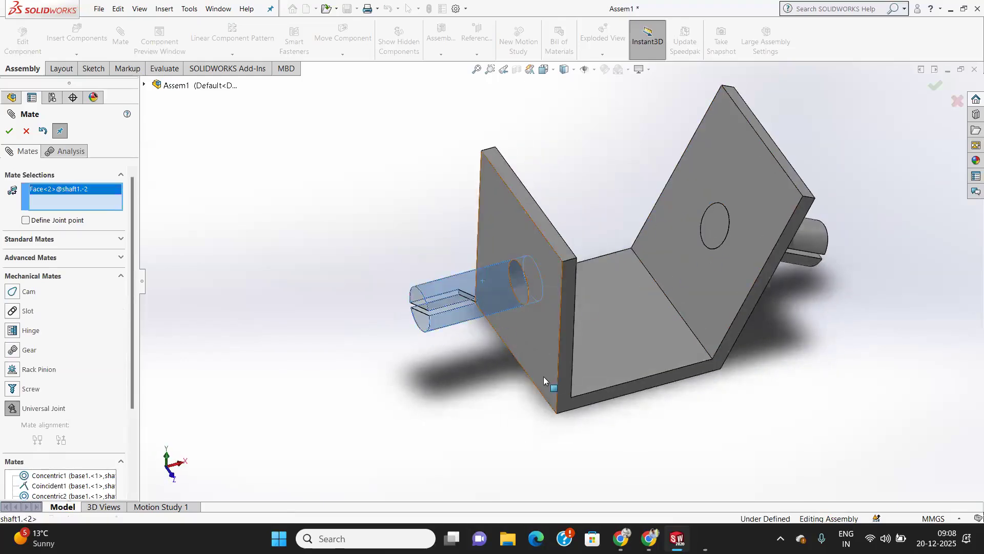
{"action": "middle_click_drag", "start_coordinate": [485, 303], "coordinate": [666, 251]}
{"action": "left_click", "coordinate": [687, 247]}
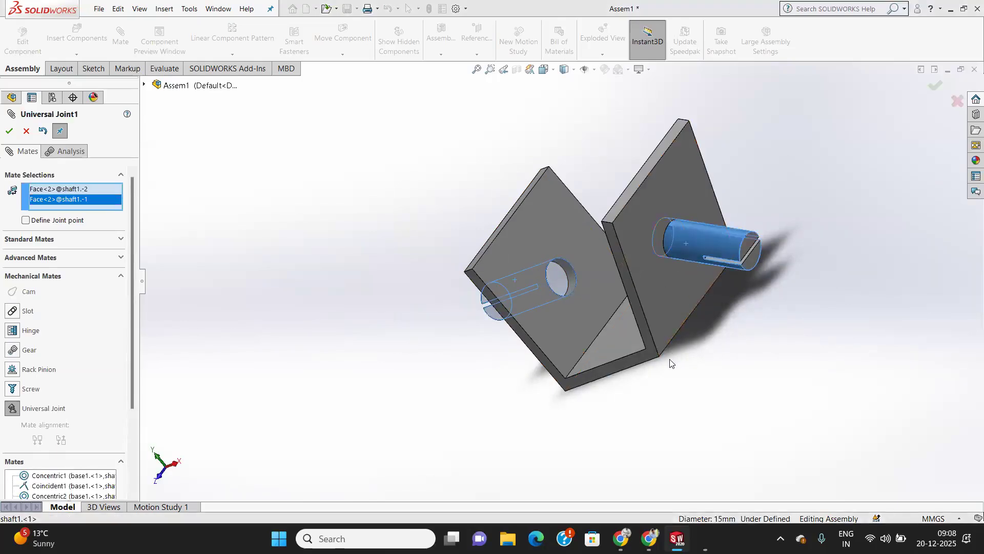
{"action": "middle_click_drag", "start_coordinate": [461, 354], "coordinate": [520, 342]}
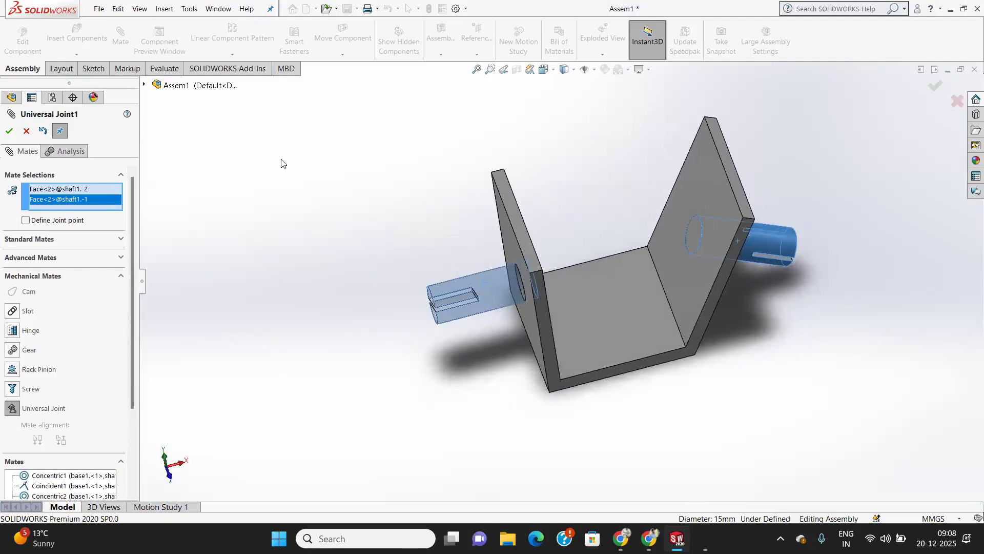
{"action": "left_click", "coordinate": [9, 132]}
Step: Try rotating the copied shaft to test the universal joint motion, and leave the Mate command
{"action": "left_click_drag", "start_coordinate": [491, 303], "coordinate": [505, 384]}
{"action": "left_click_drag", "start_coordinate": [473, 284], "coordinate": [462, 370]}
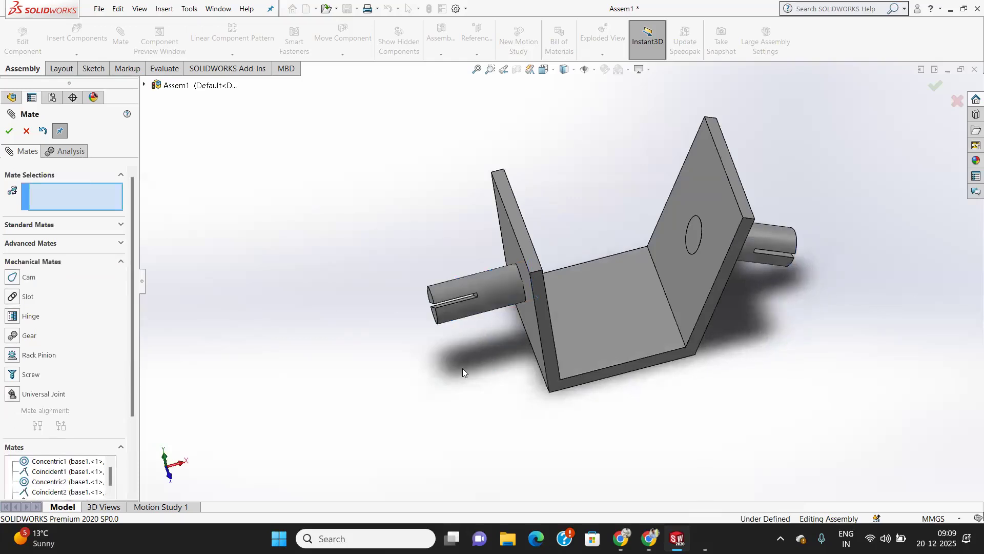
{"action": "middle_click_drag", "start_coordinate": [718, 367], "coordinate": [699, 383]}
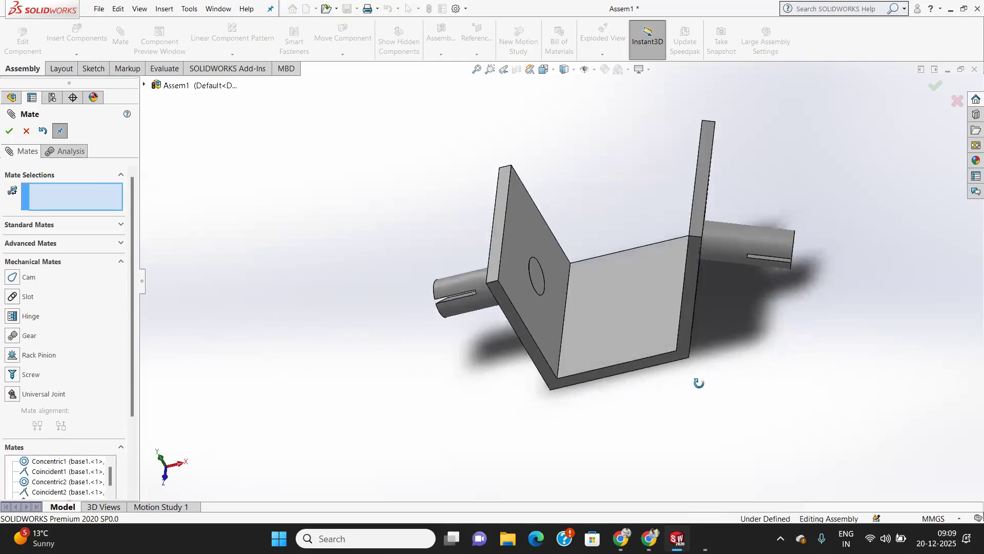
{"action": "left_click", "coordinate": [8, 131]}
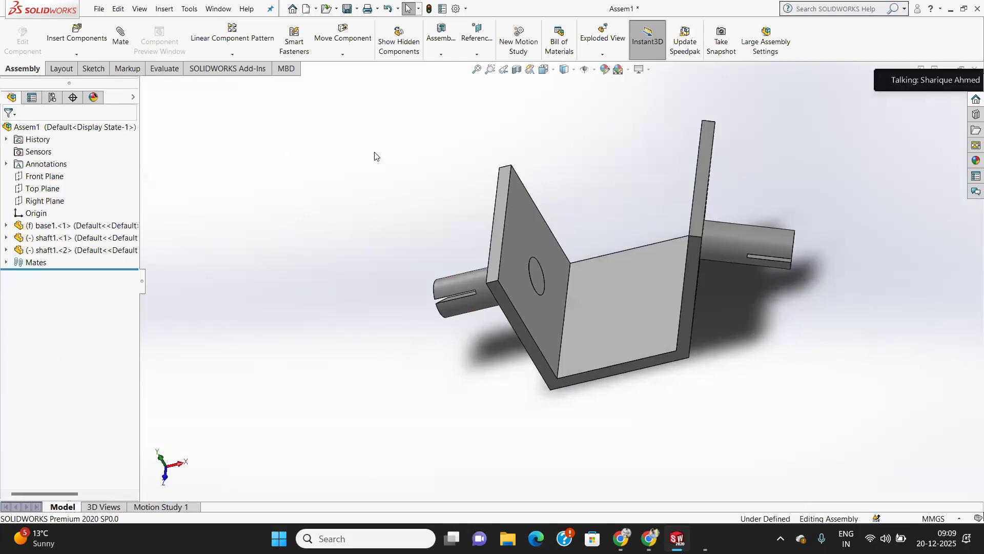
Step: Create a new part document
{"action": "scroll", "coordinate": [592, 201], "scroll_direction": "up", "scroll_amount": 3}
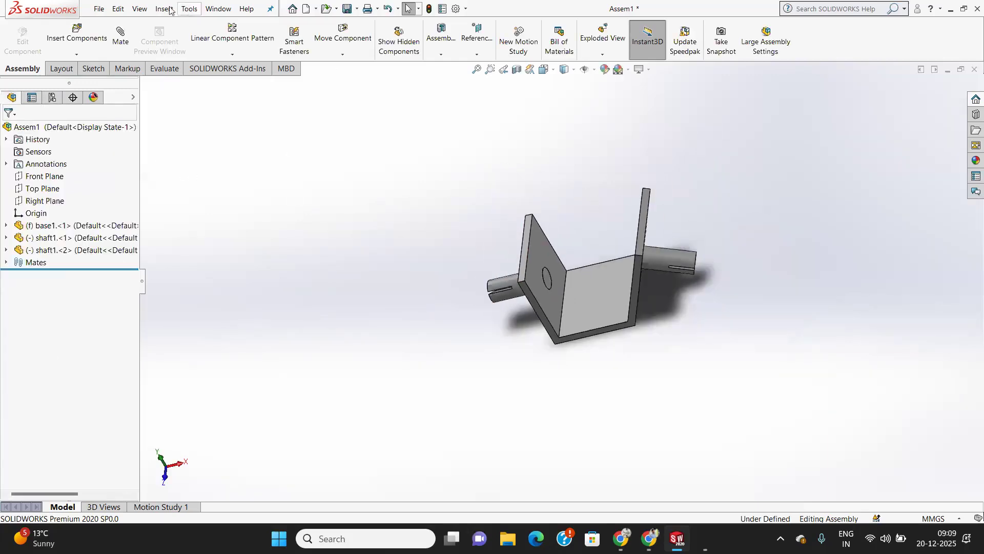
{"action": "left_click", "coordinate": [99, 8]}
{"action": "left_click", "coordinate": [129, 84]}
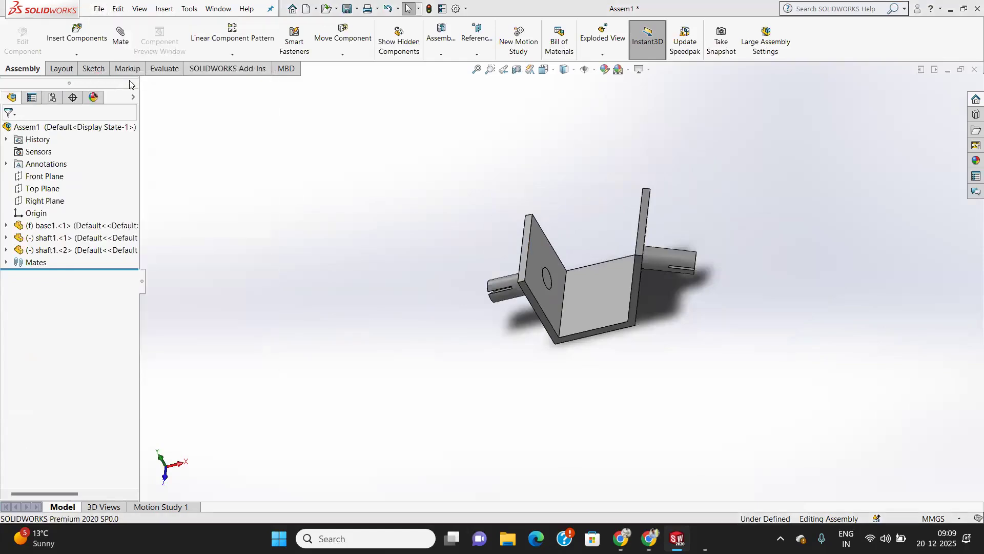
{"action": "left_click", "coordinate": [462, 282]}
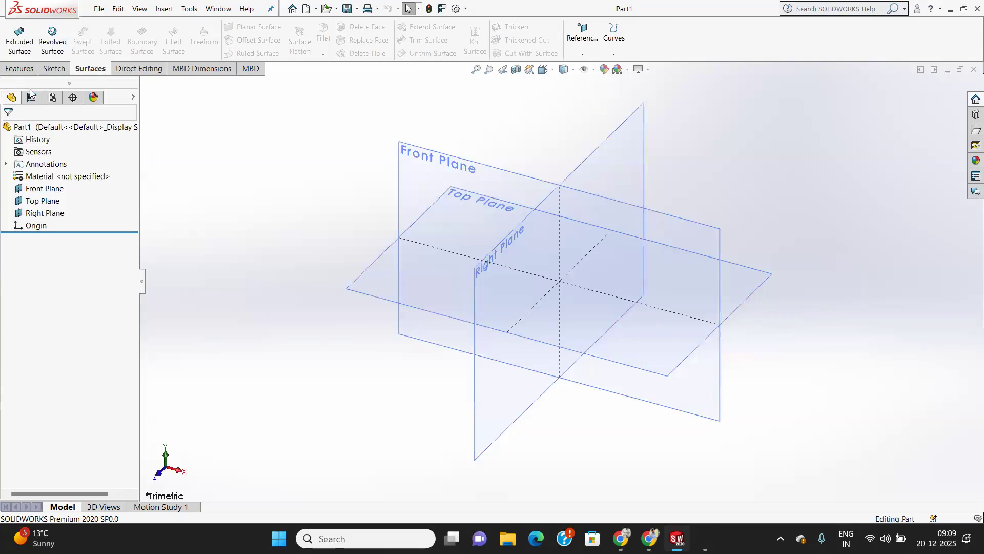
{"action": "left_click", "coordinate": [47, 68]}
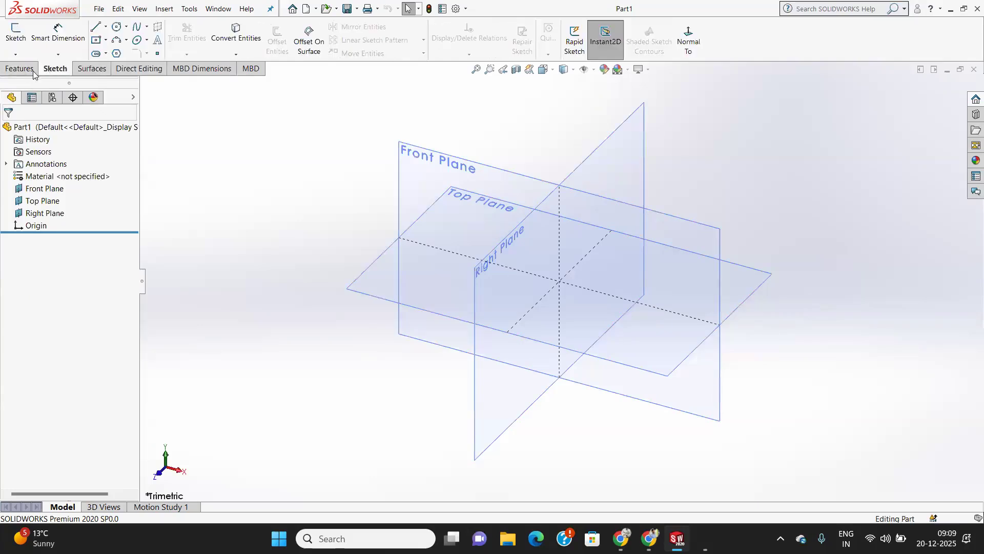
{"action": "left_click", "coordinate": [95, 68]}
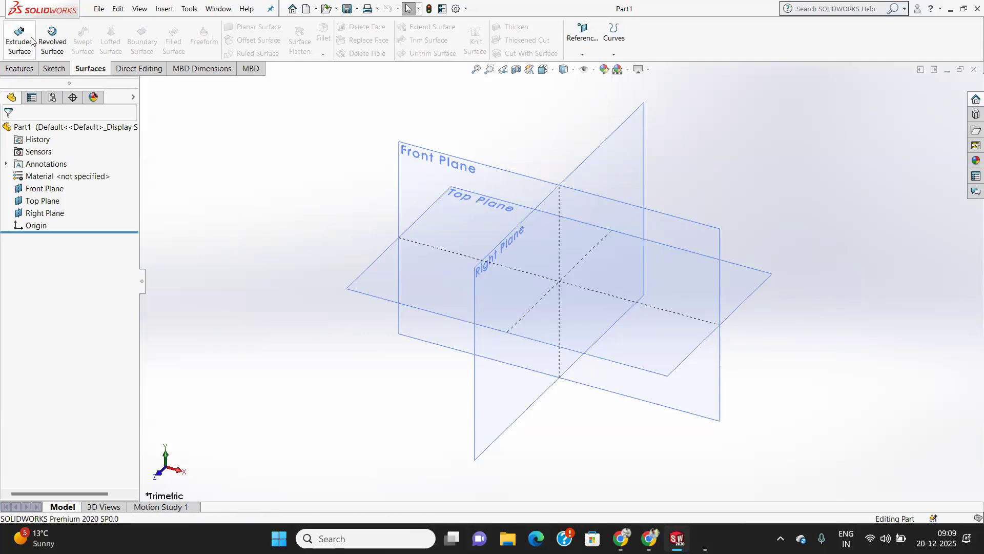
{"action": "left_click", "coordinate": [7, 68]}
{"action": "left_click", "coordinate": [92, 68]}
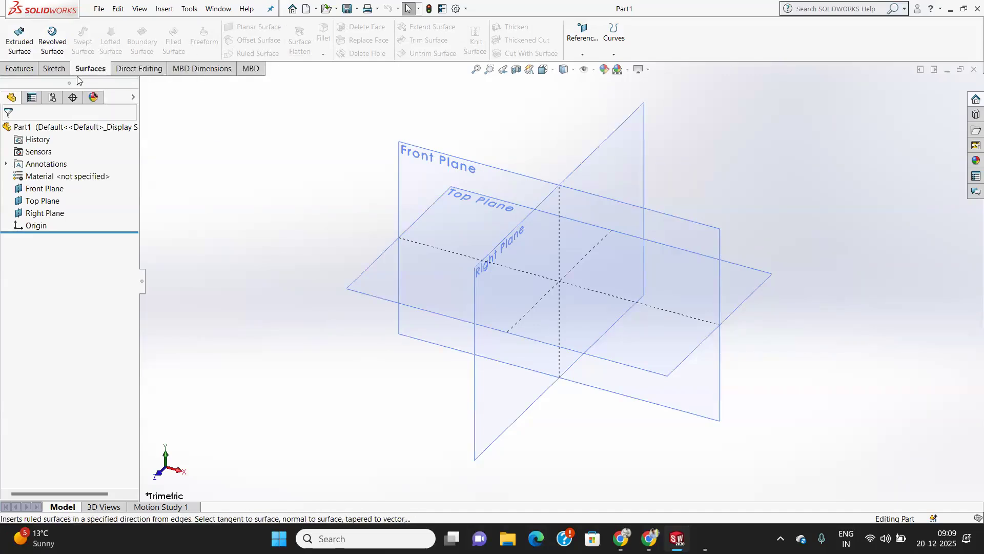
{"action": "left_click", "coordinate": [30, 73]}
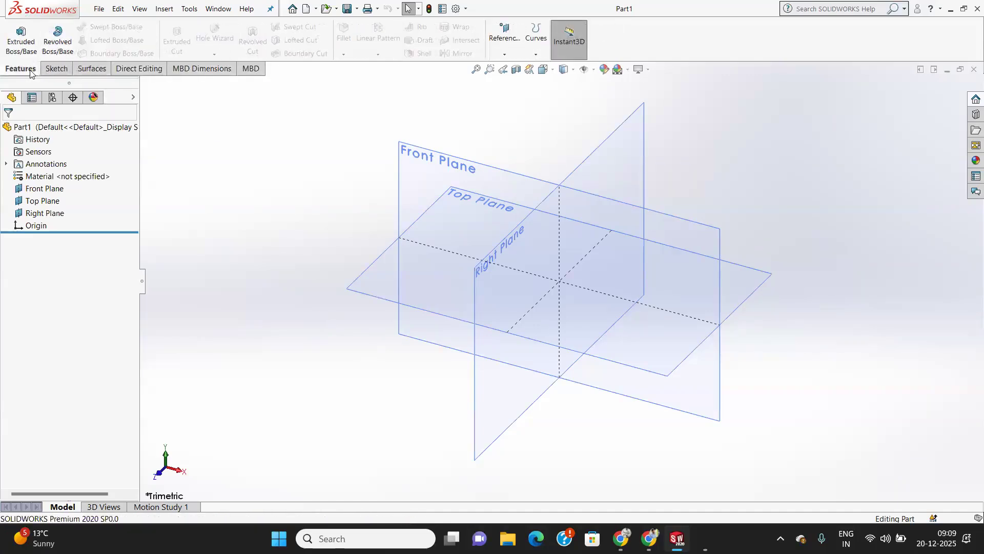
{"action": "left_click", "coordinate": [92, 68]}
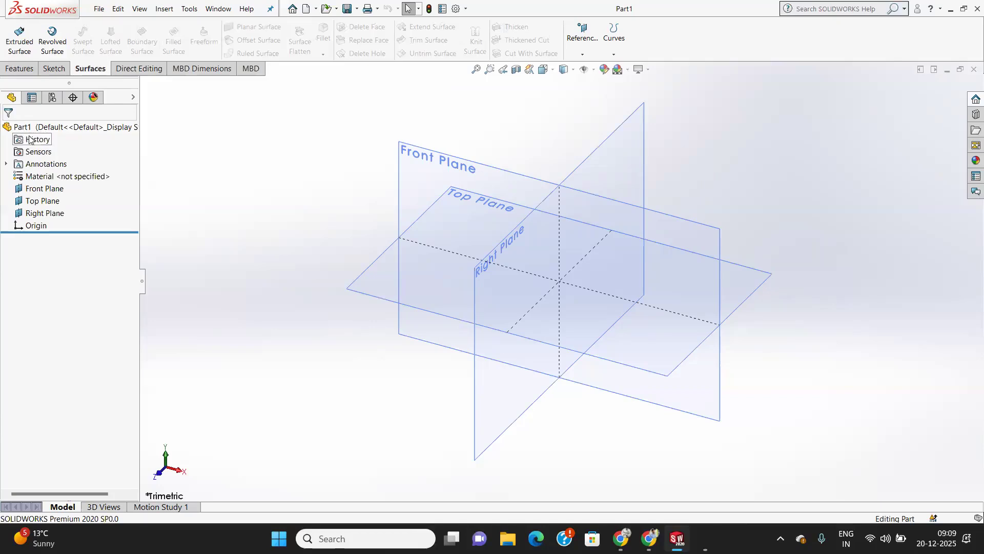
Step: Sketch a center rectangle about 139 by 81 mm on the Front Plane, centered on the origin, and exit the sketch
{"action": "left_click", "coordinate": [687, 233]}
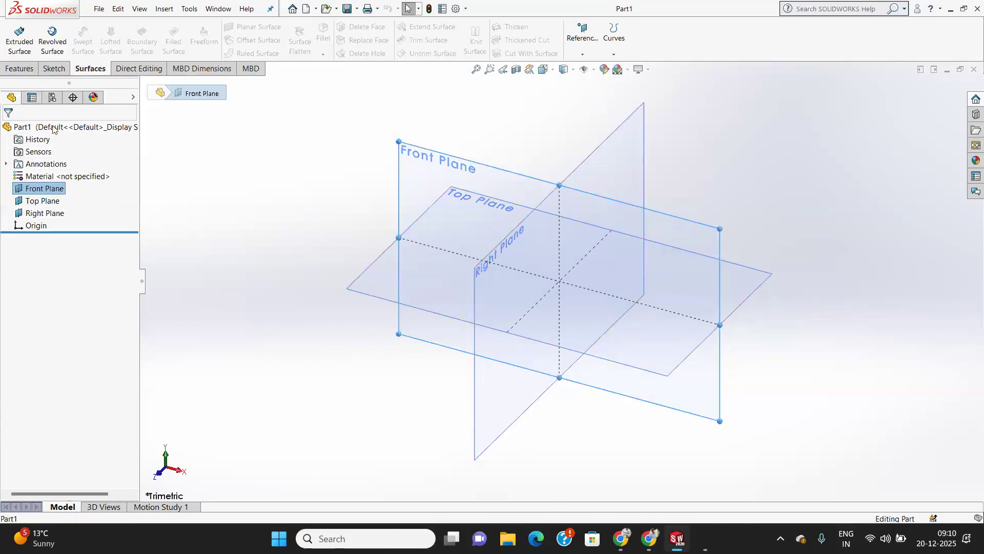
{"action": "left_click", "coordinate": [46, 68]}
{"action": "left_click", "coordinate": [15, 32]}
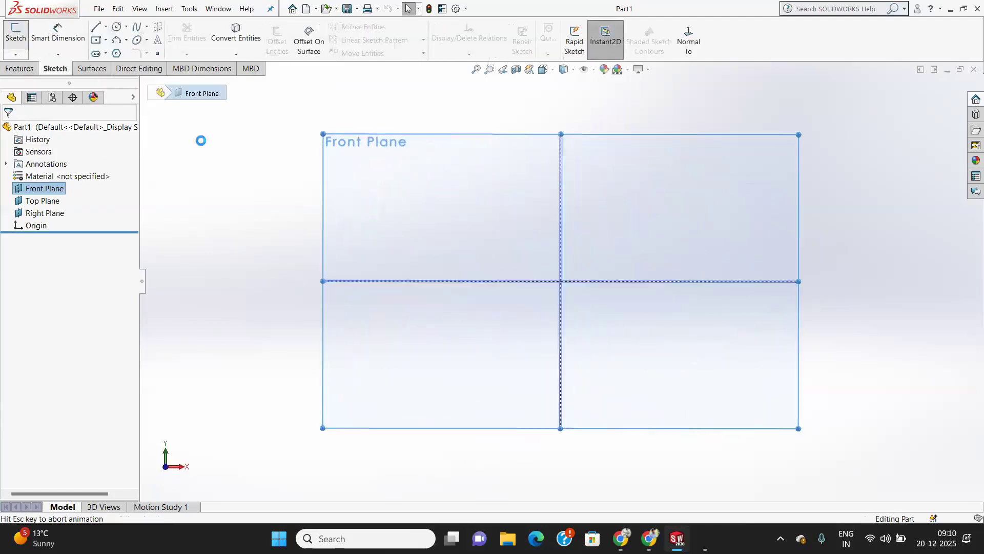
{"action": "left_click", "coordinate": [95, 41]}
{"action": "left_click", "coordinate": [561, 282]}
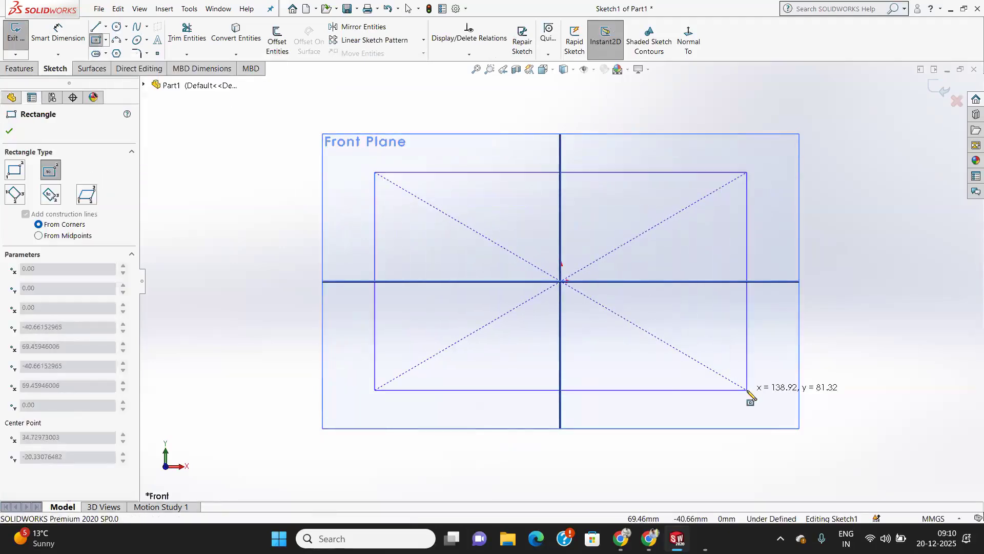
{"action": "left_click", "coordinate": [747, 389]}
{"action": "left_click", "coordinate": [14, 43]}
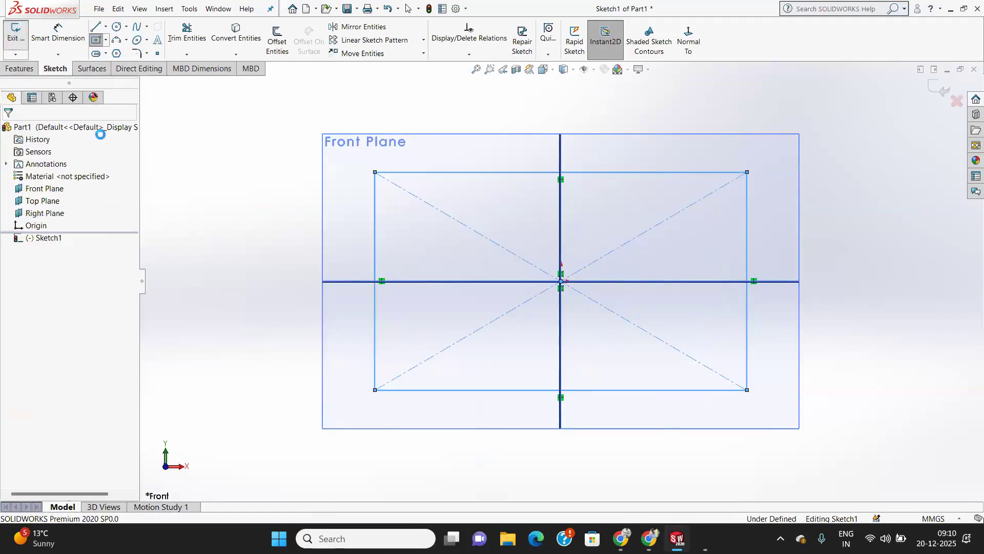
{"action": "left_click", "coordinate": [19, 69]}
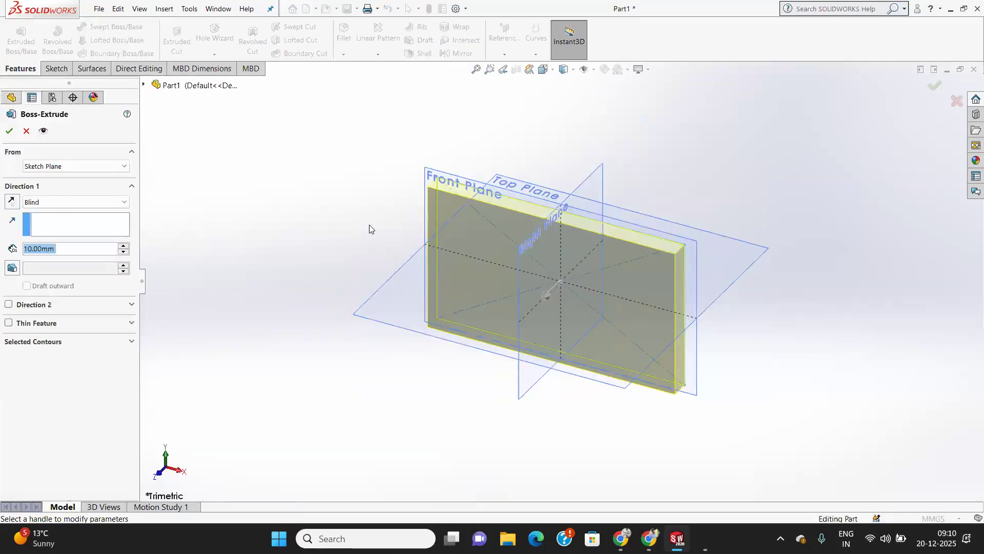
{"action": "left_click", "coordinate": [24, 132]}
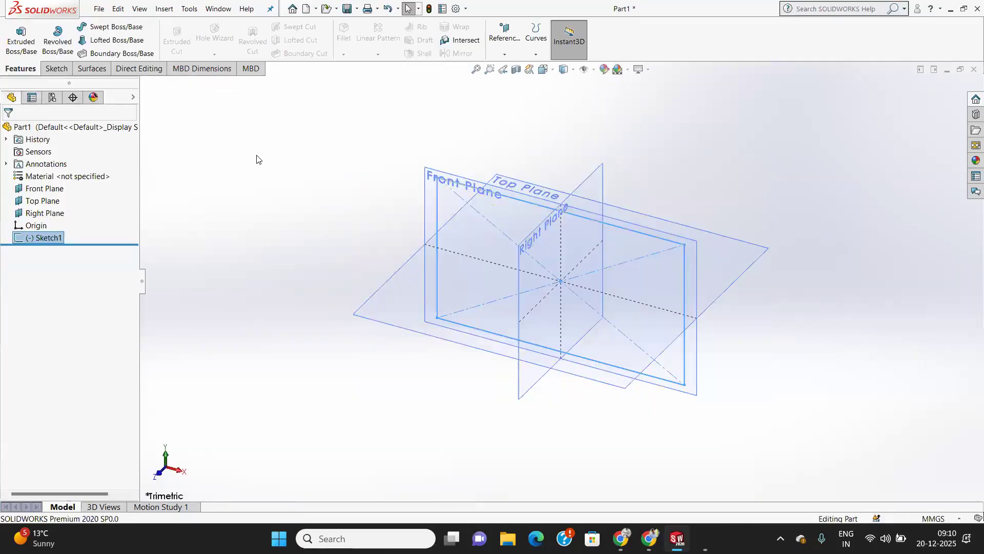
Step: Extrude the rectangle sketch as an open surface with the Mid Plane end condition and an increased depth
{"action": "left_click", "coordinate": [90, 70]}
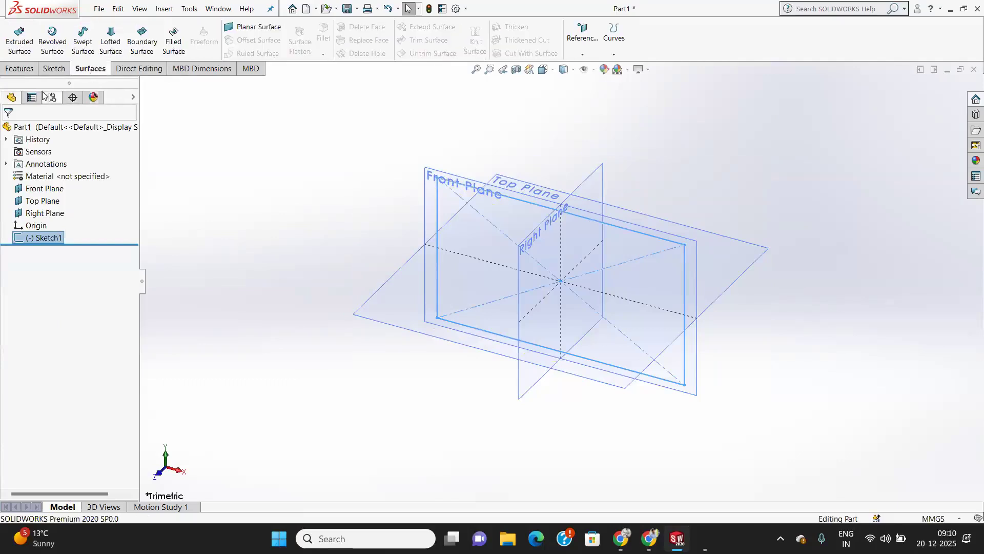
{"action": "left_click", "coordinate": [13, 50]}
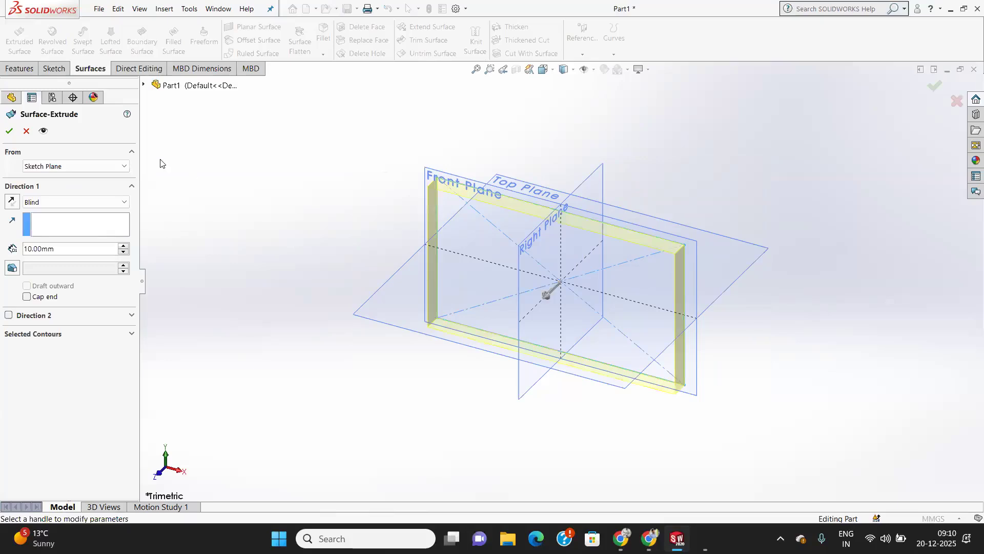
{"action": "left_click", "coordinate": [95, 203]}
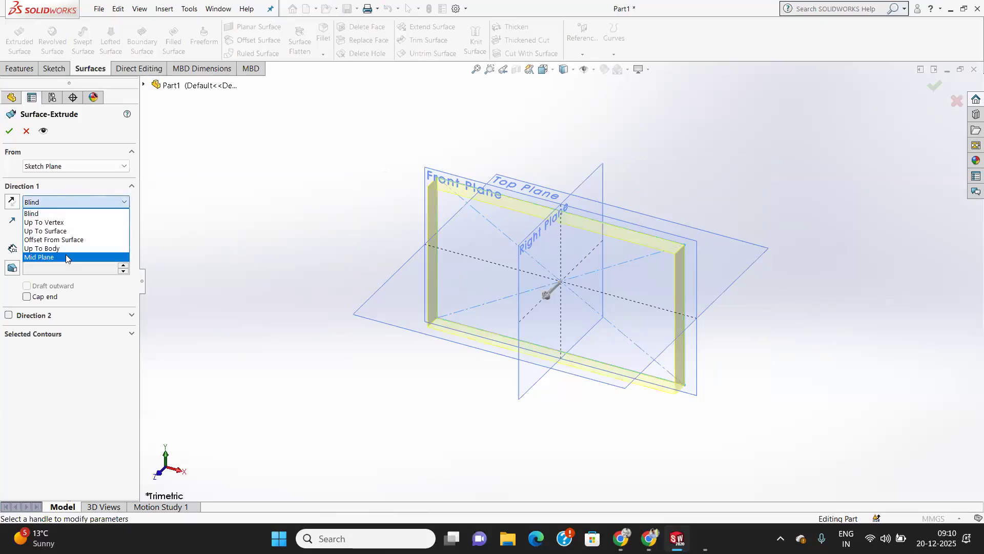
{"action": "left_click", "coordinate": [65, 257]}
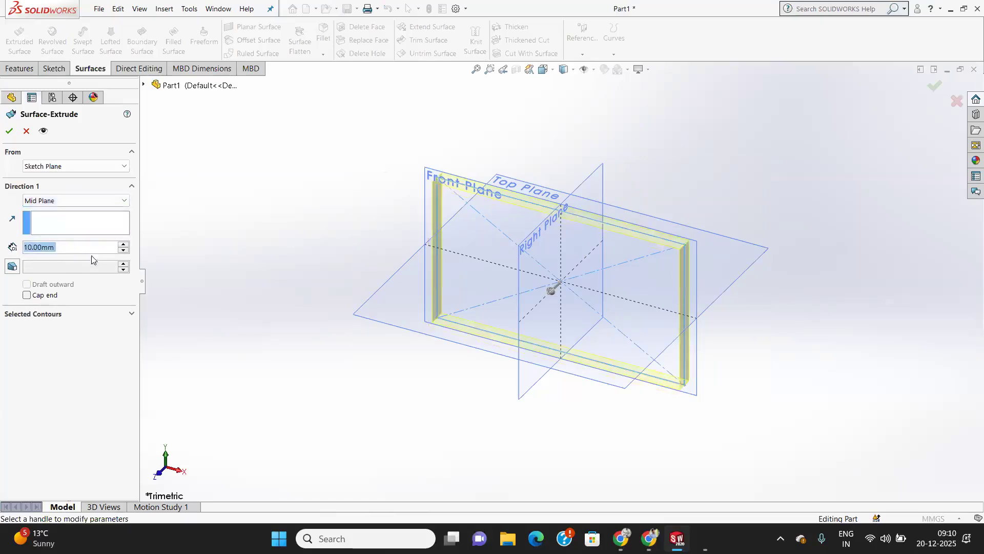
{"action": "left_click", "coordinate": [123, 245]}
{"action": "left_click", "coordinate": [123, 245]}
{"action": "left_click", "coordinate": [123, 245]}
{"action": "left_click", "coordinate": [124, 245]}
{"action": "left_click", "coordinate": [124, 245]}
{"action": "left_click", "coordinate": [8, 130]}
{"action": "middle_click_drag", "start_coordinate": [622, 260], "coordinate": [622, 331]}
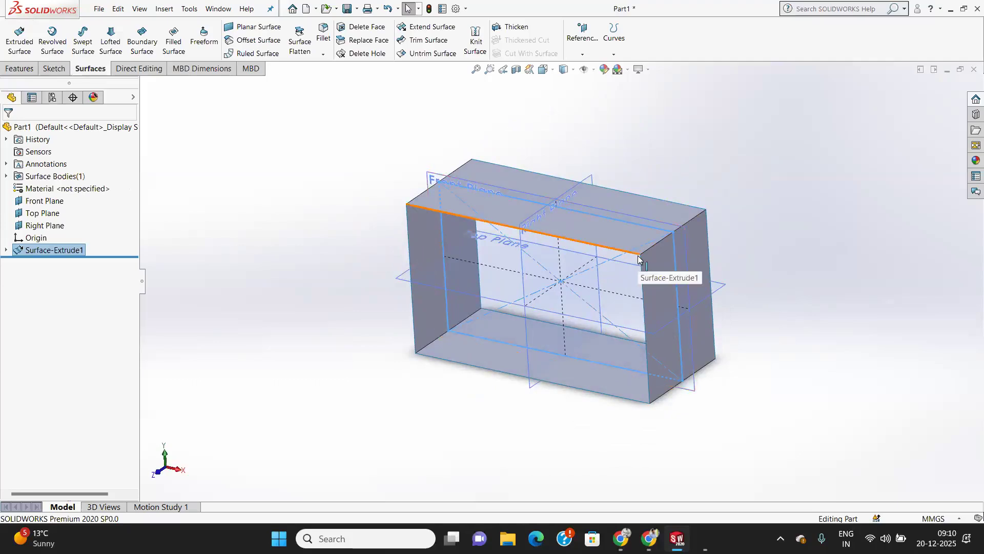
{"action": "left_click", "coordinate": [19, 70]}
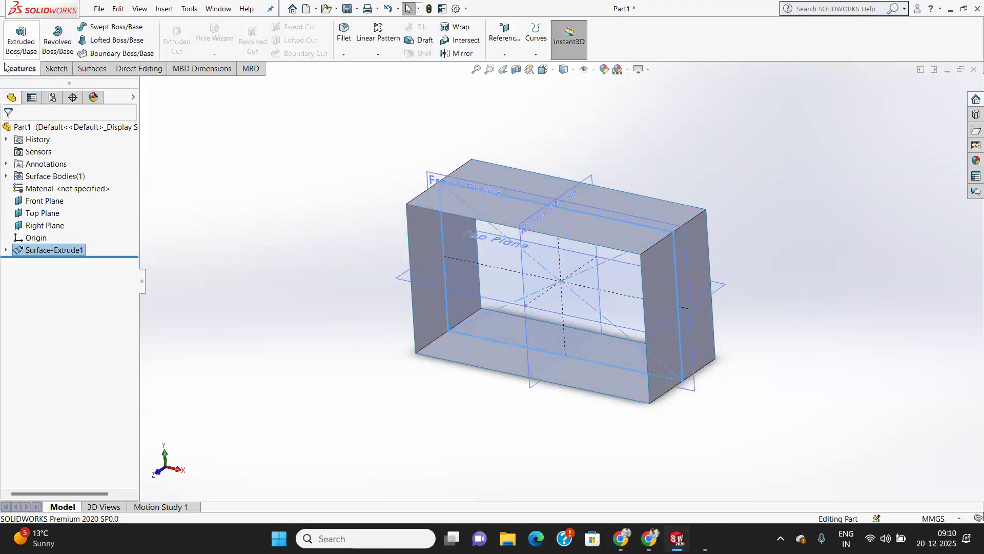
{"action": "left_click", "coordinate": [87, 69]}
{"action": "middle_click_drag", "start_coordinate": [456, 255], "coordinate": [569, 235]}
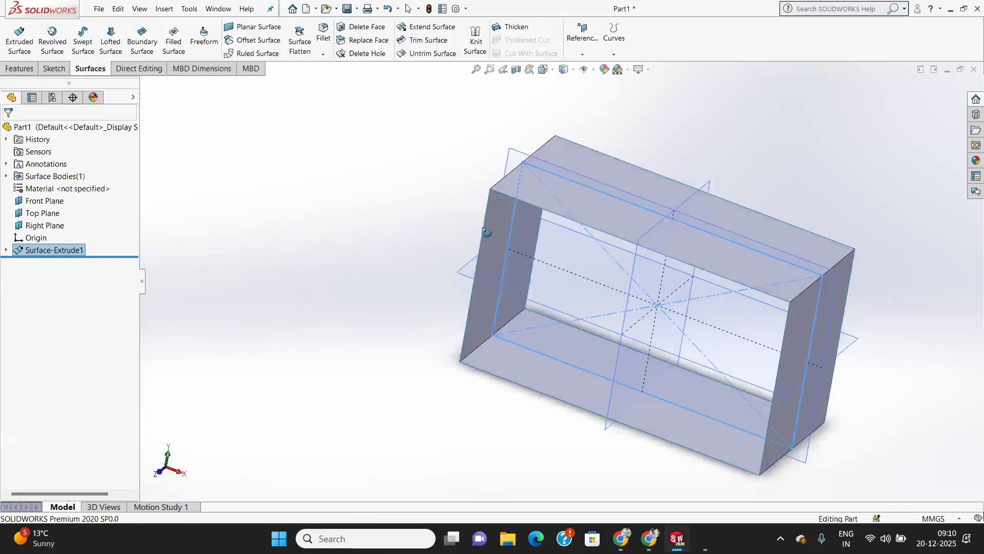
Step: Examine the extruded rectangular surface from several angles to see its open ends and thin walls
{"action": "middle_click_drag", "start_coordinate": [695, 301], "coordinate": [690, 348]}
{"action": "scroll", "coordinate": [496, 308], "scroll_direction": "down", "scroll_amount": 4}
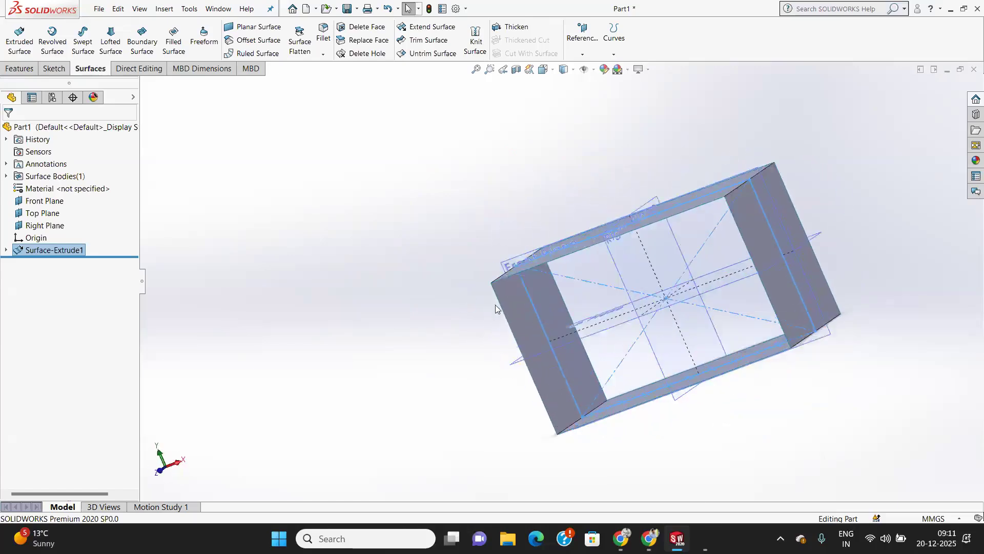
{"action": "scroll", "coordinate": [546, 307], "scroll_direction": "up", "scroll_amount": 6}
{"action": "middle_click_drag", "start_coordinate": [578, 277], "coordinate": [613, 275]}
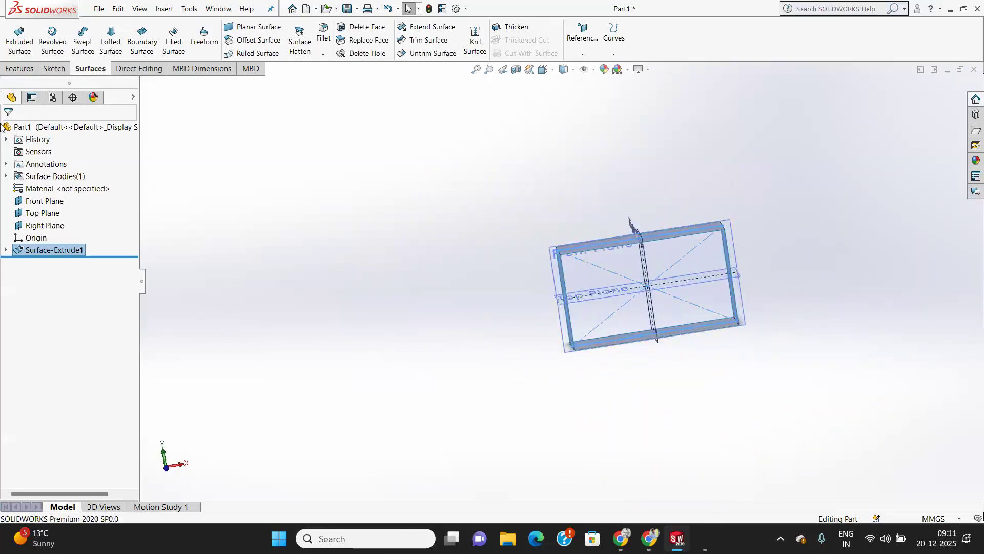
{"action": "scroll", "coordinate": [779, 287], "scroll_direction": "up", "scroll_amount": 2}
{"action": "scroll", "coordinate": [747, 291], "scroll_direction": "down", "scroll_amount": 2}
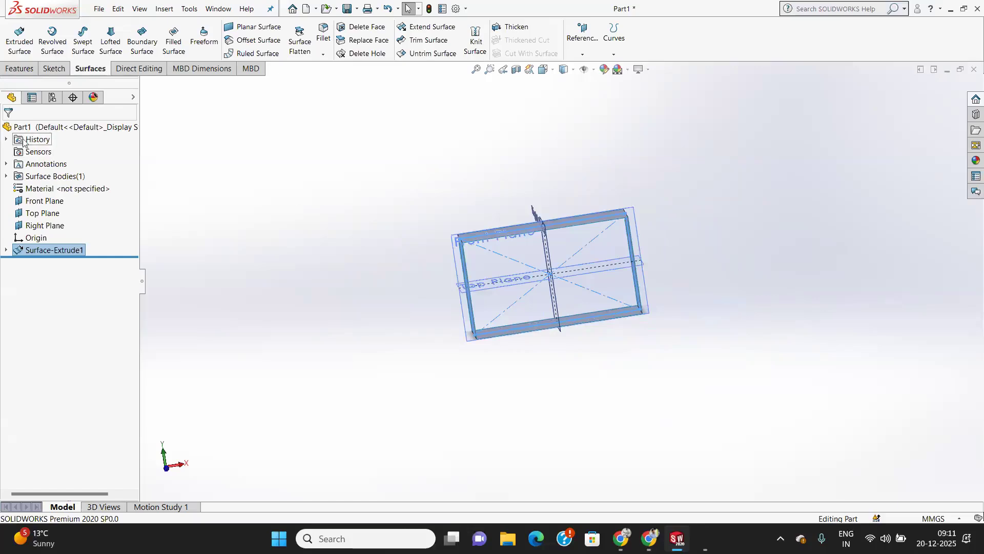
{"action": "left_click", "coordinate": [17, 73]}
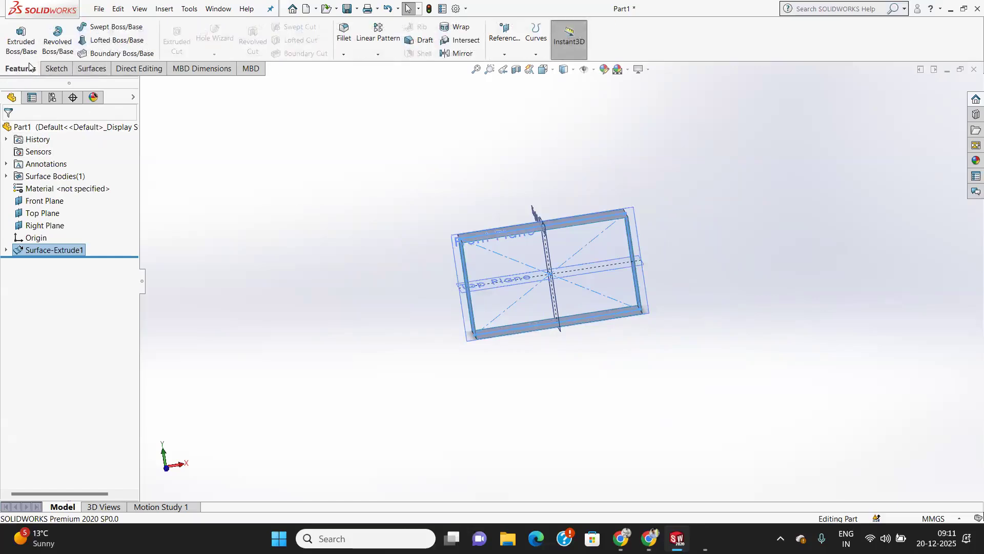
{"action": "left_click", "coordinate": [82, 68]}
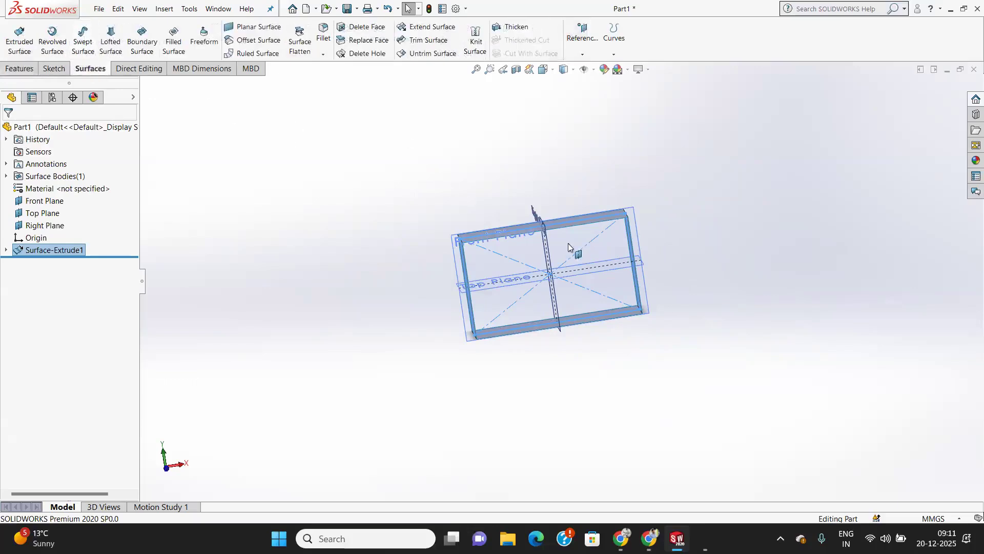
{"action": "scroll", "coordinate": [568, 248], "scroll_direction": "down", "scroll_amount": 4}
{"action": "middle_click_drag", "start_coordinate": [588, 248], "coordinate": [527, 282]}
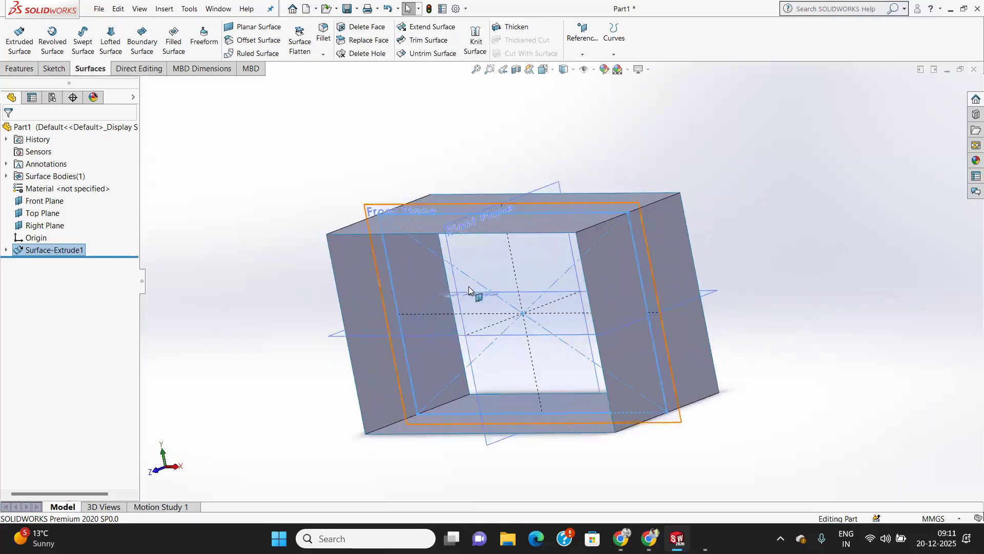
Step: Delete the rectangular surface extrusion and its rectangle sketch from the part
{"action": "right_click", "coordinate": [50, 254]}
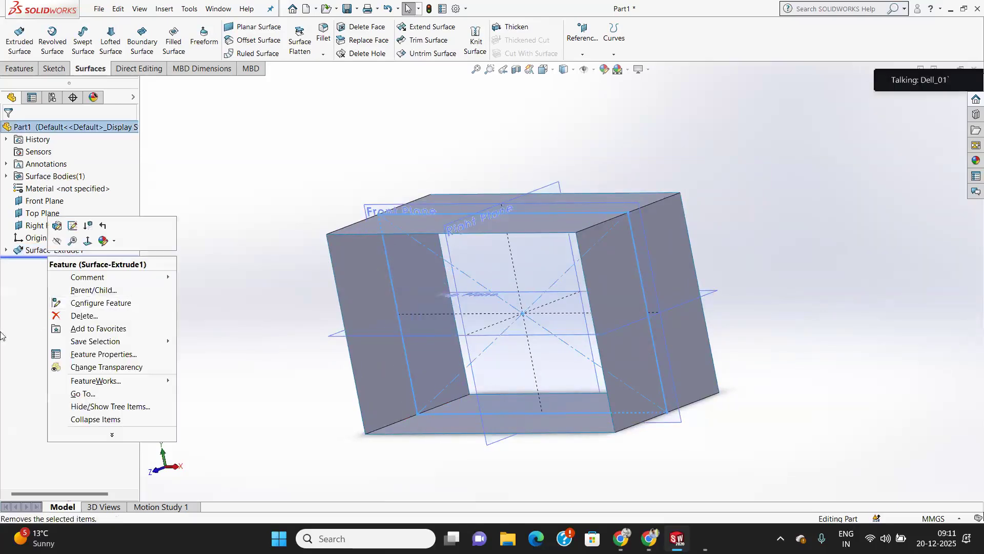
{"action": "left_click", "coordinate": [25, 312]}
{"action": "right_click", "coordinate": [51, 254]}
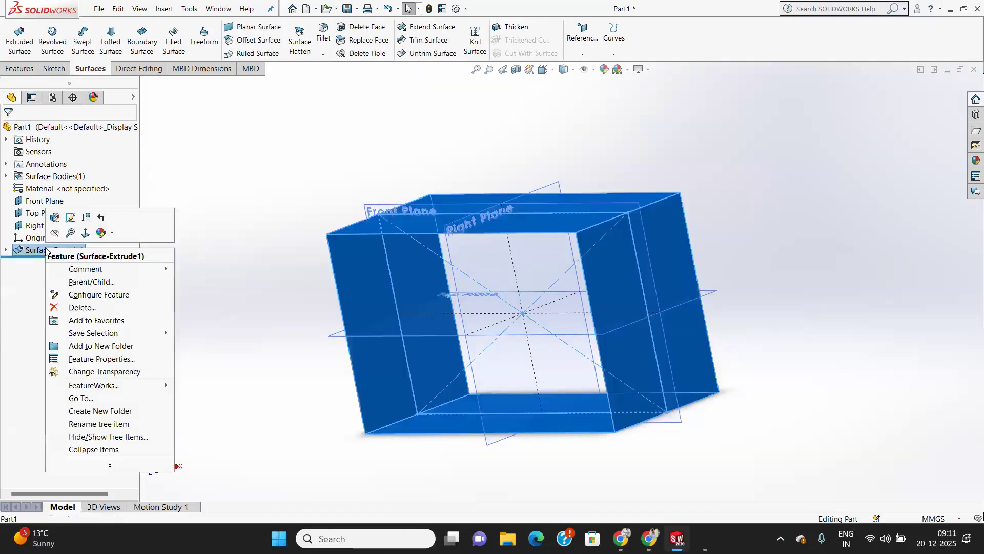
{"action": "left_click", "coordinate": [78, 311]}
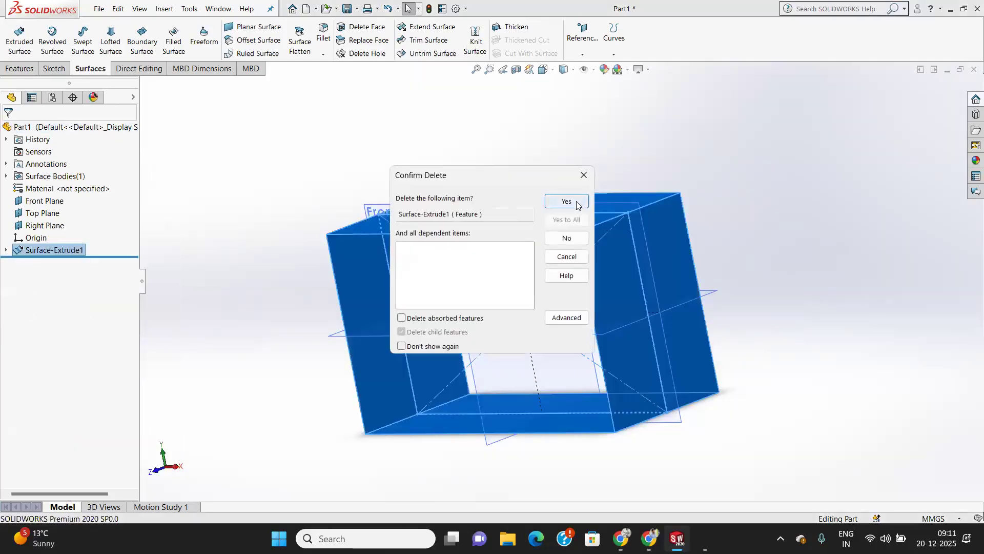
{"action": "left_click", "coordinate": [567, 202]}
{"action": "right_click", "coordinate": [45, 239]}
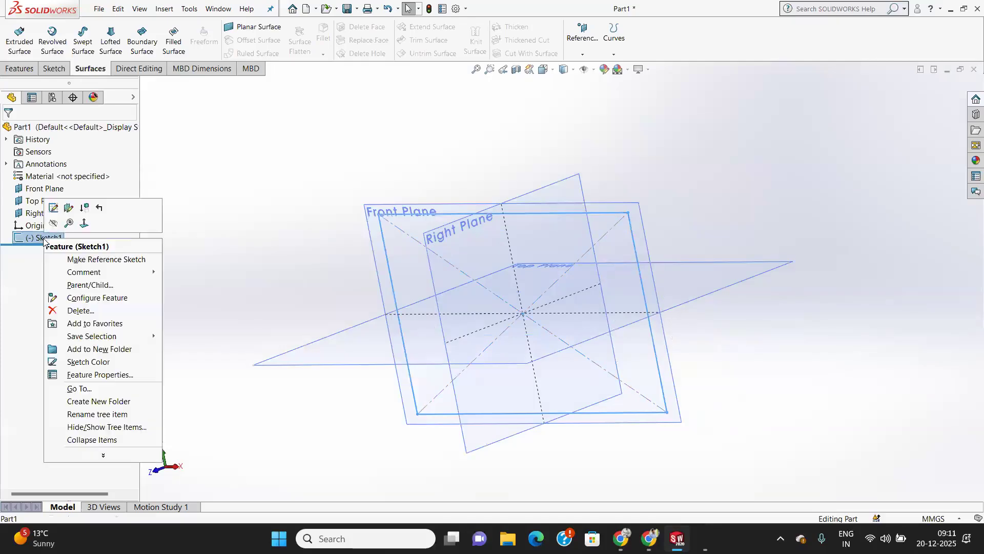
{"action": "left_click", "coordinate": [80, 310]}
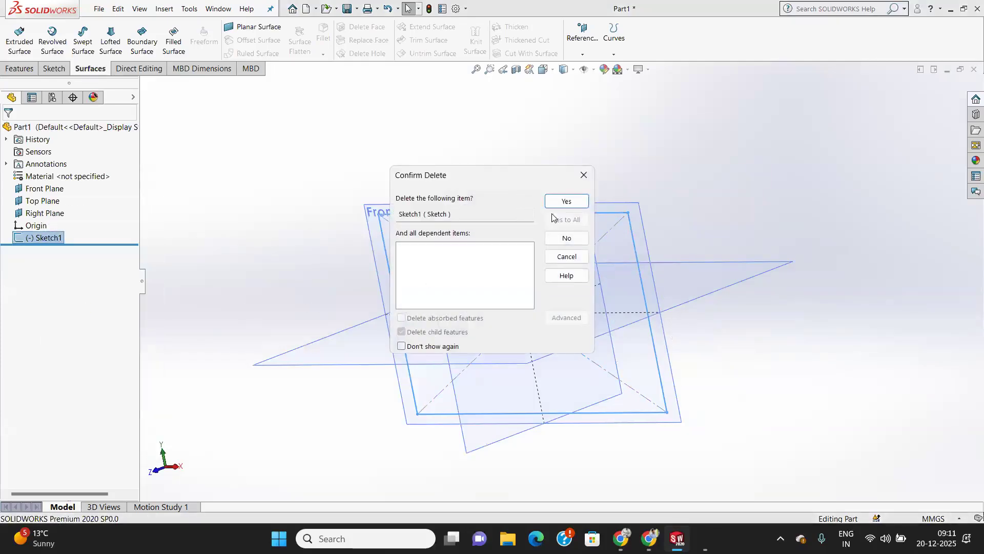
{"action": "left_click", "coordinate": [567, 202]}
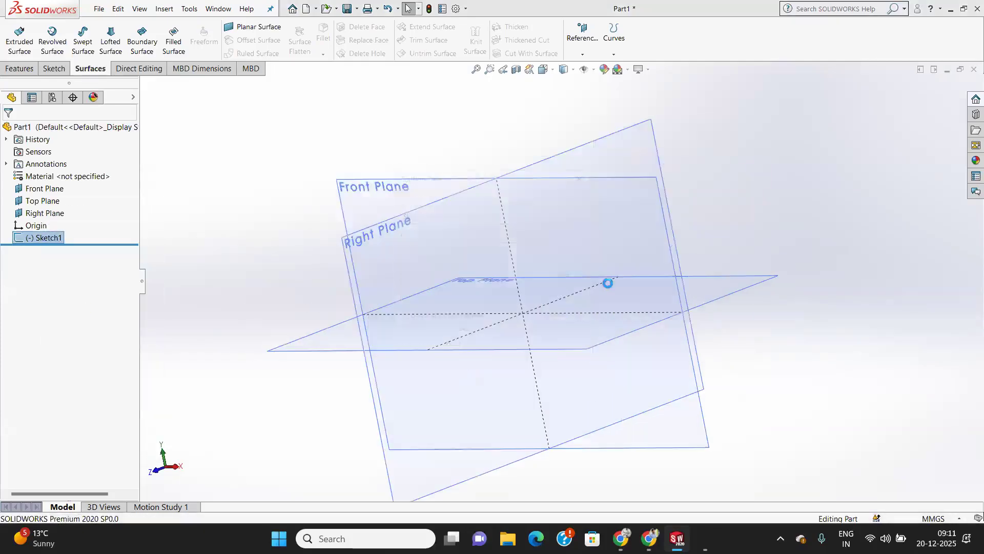
Step: Sketch a wavy horizontal spline through six points above the origin on the Front Plane, and exit the sketch
{"action": "left_click", "coordinate": [638, 250]}
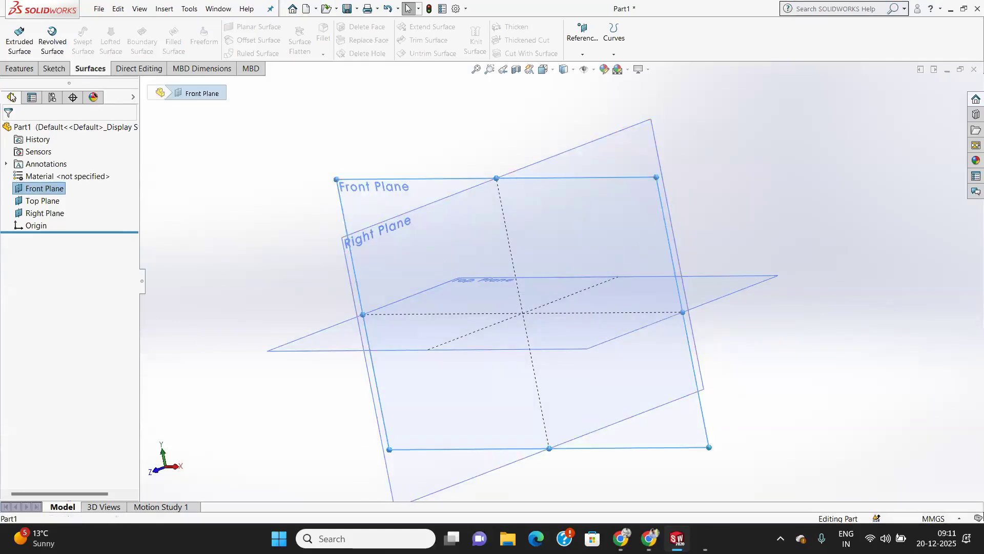
{"action": "left_click", "coordinate": [54, 68]}
{"action": "left_click", "coordinate": [15, 31]}
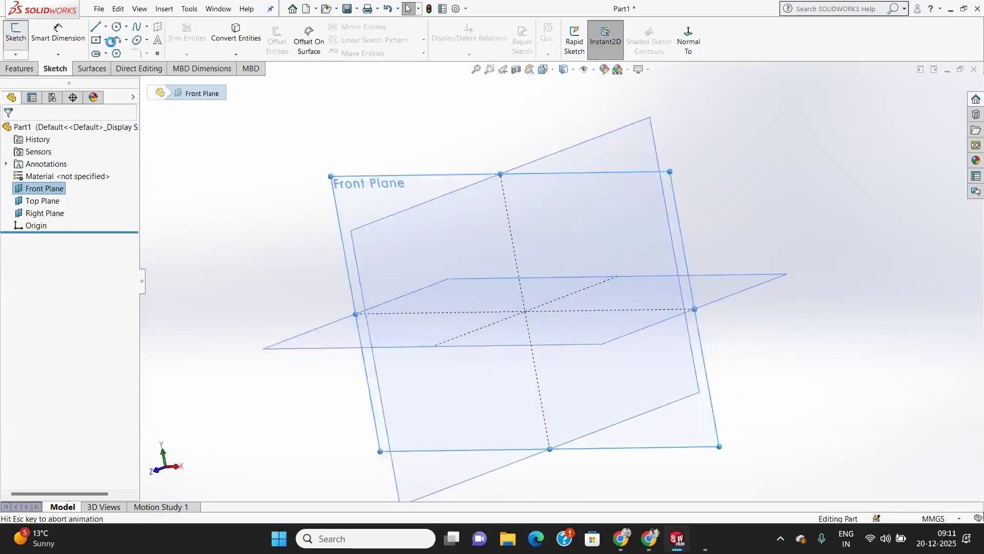
{"action": "left_click", "coordinate": [138, 29]}
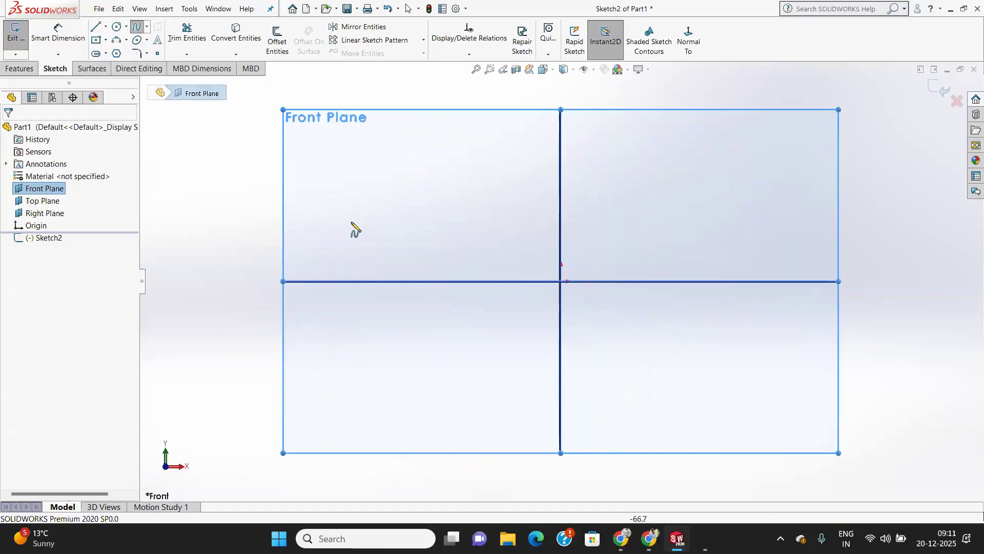
{"action": "left_click", "coordinate": [348, 223]}
{"action": "left_click", "coordinate": [420, 166]}
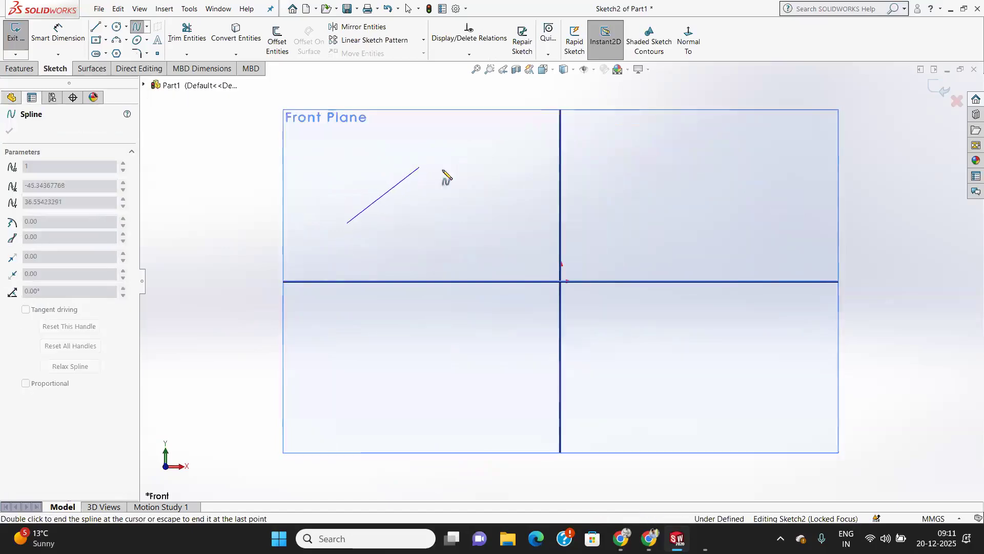
{"action": "left_click", "coordinate": [504, 224]}
{"action": "left_click", "coordinate": [612, 165]}
{"action": "left_click", "coordinate": [764, 231]}
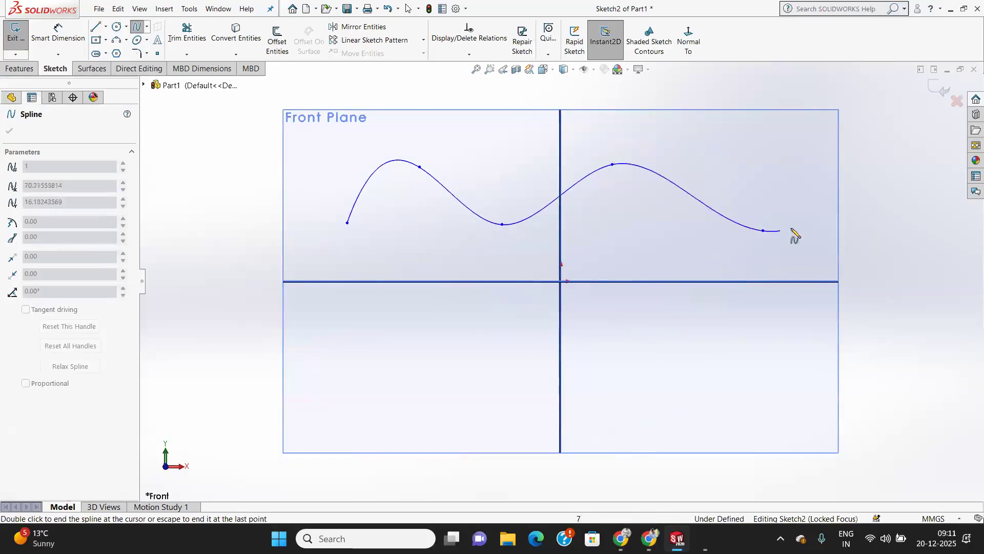
{"action": "right_click", "coordinate": [858, 171]}
{"action": "left_click", "coordinate": [891, 180]}
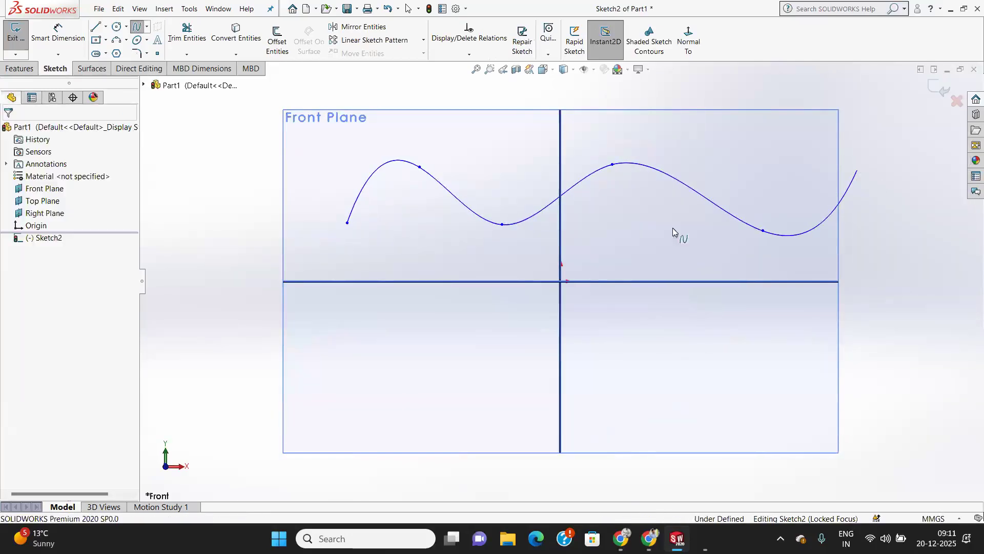
{"action": "left_click", "coordinate": [15, 33]}
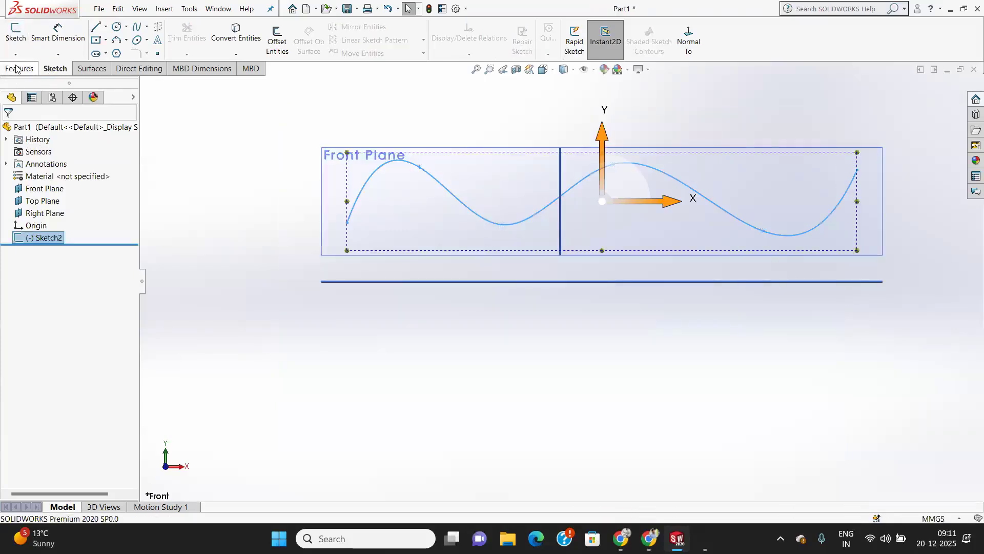
Step: Extrude the wavy spline as a surface with the Mid Plane end condition and a depth of 60 mm
{"action": "left_click", "coordinate": [84, 69]}
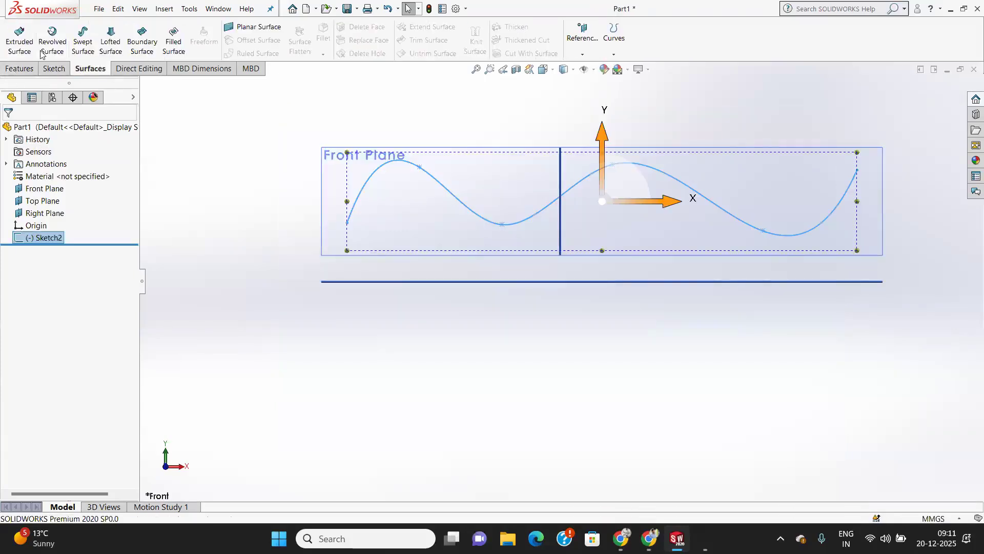
{"action": "left_click", "coordinate": [8, 40]}
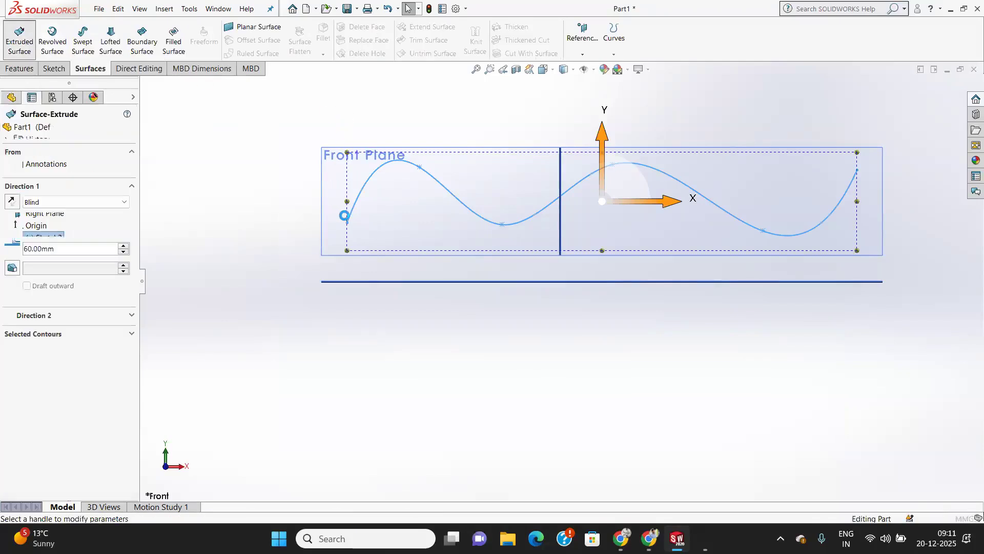
{"action": "middle_click_drag", "start_coordinate": [549, 355], "coordinate": [538, 287]}
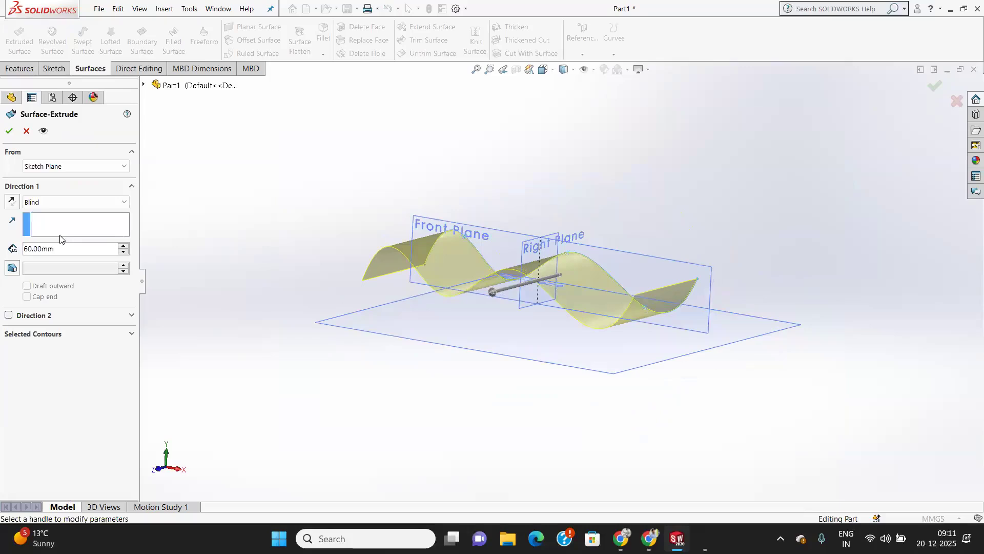
{"action": "left_click", "coordinate": [50, 203]}
{"action": "left_click", "coordinate": [44, 257]}
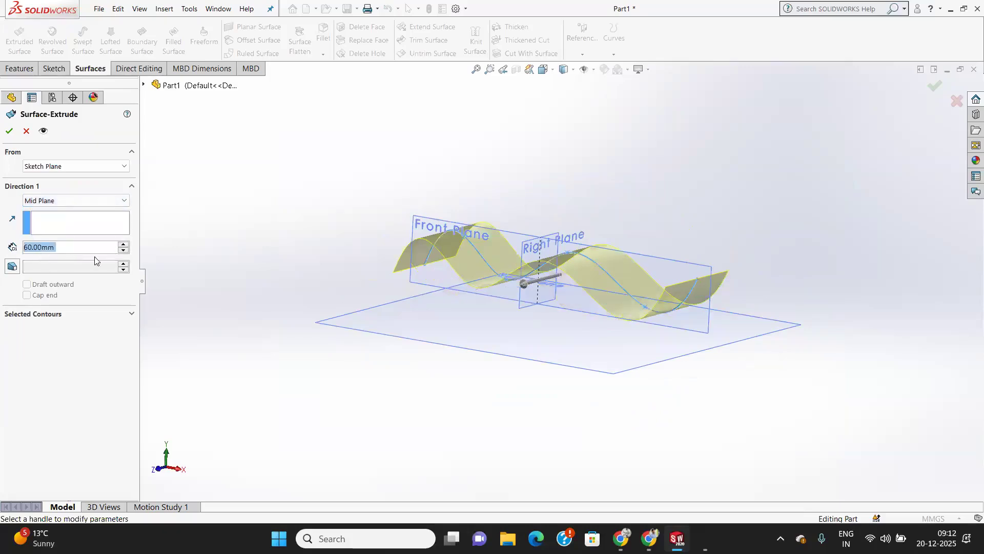
{"action": "left_click", "coordinate": [9, 133]}
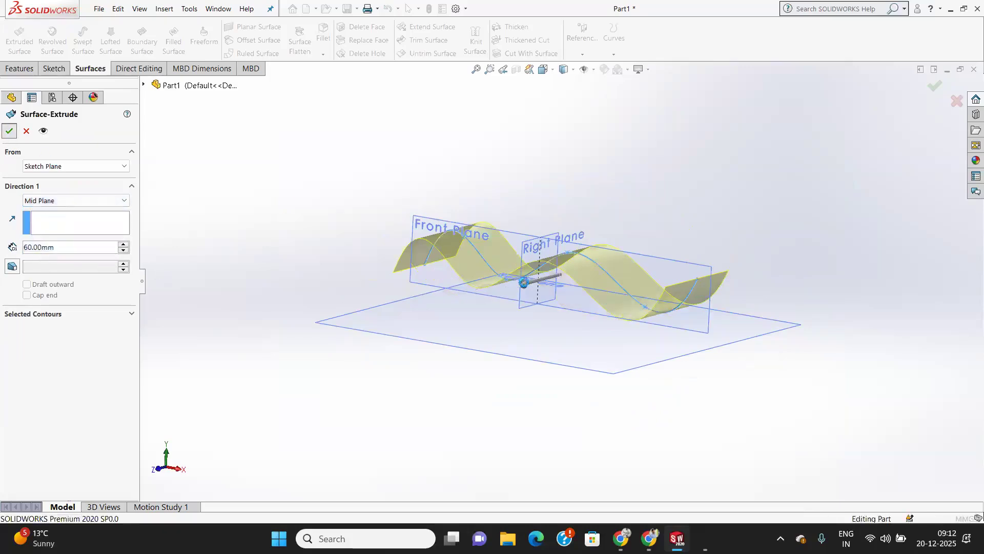
{"action": "mouse_move", "coordinate": [477, 311]}
{"action": "middle_mouse_down"}
{"action": "mouse_move", "coordinate": [507, 312]}
{"action": "mouse_move", "coordinate": [387, 305]}
{"action": "mouse_move", "coordinate": [248, 281]}
{"action": "mouse_move", "coordinate": [459, 294]}
{"action": "mouse_move", "coordinate": [472, 333]}
{"action": "mouse_move", "coordinate": [433, 350]}
{"action": "mouse_move", "coordinate": [421, 312]}
{"action": "mouse_move", "coordinate": [355, 276]}
{"action": "mouse_move", "coordinate": [495, 310]}
{"action": "mouse_move", "coordinate": [405, 307]}
{"action": "middle_mouse_up"}
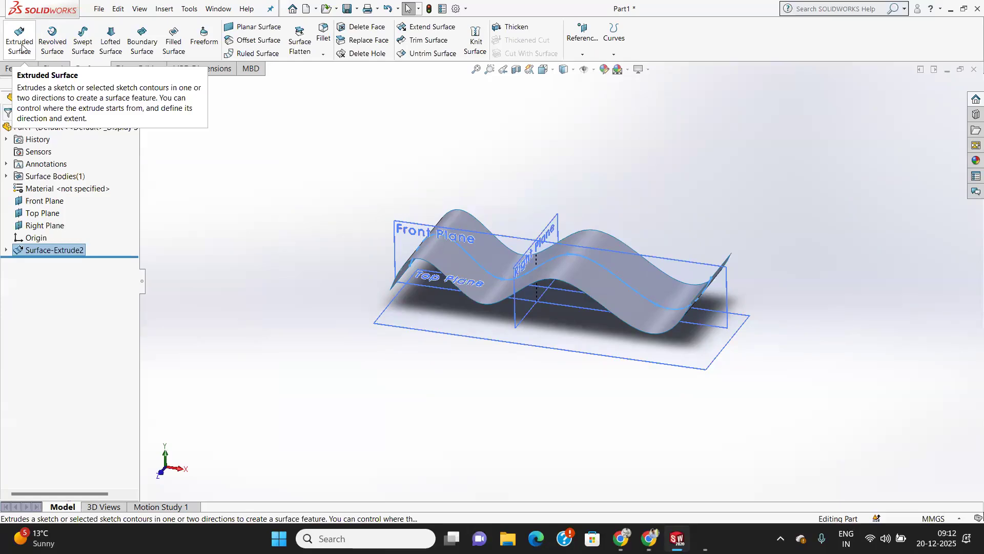
Step: Delete the wavy surface extrusion and its spline sketch from the part
{"action": "right_click", "coordinate": [54, 250]}
{"action": "left_click", "coordinate": [92, 308]}
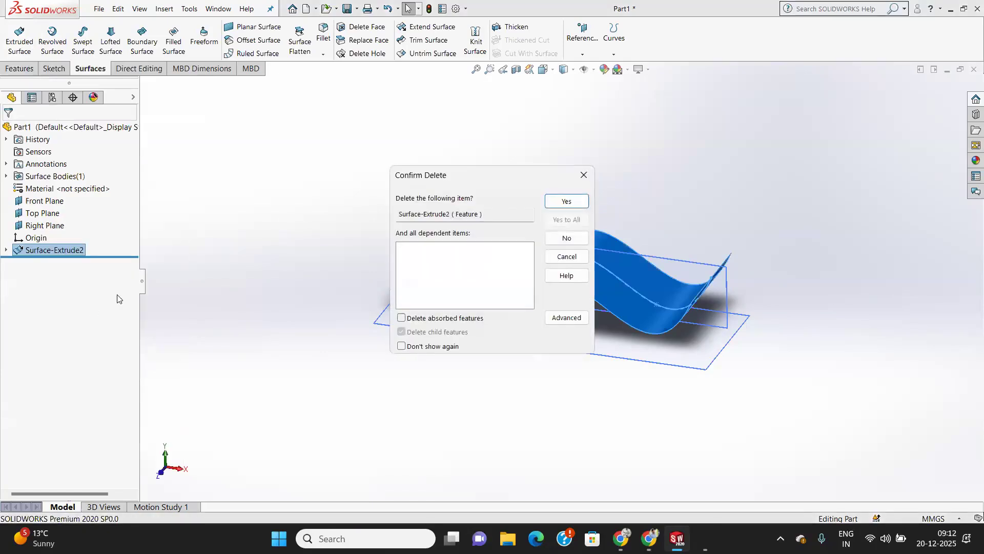
{"action": "left_click", "coordinate": [559, 201]}
{"action": "left_click", "coordinate": [52, 239]}
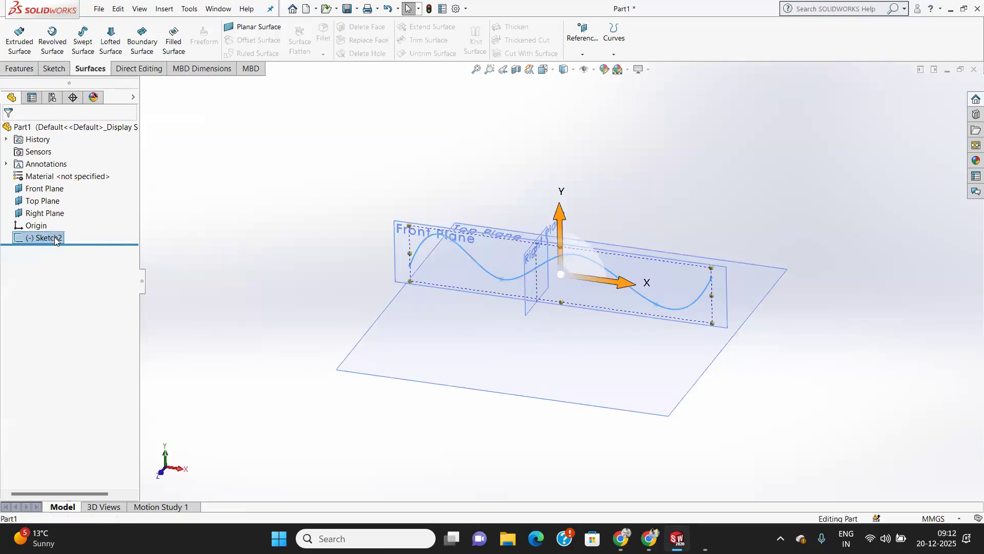
{"action": "right_click", "coordinate": [55, 237]}
{"action": "left_click", "coordinate": [82, 307]}
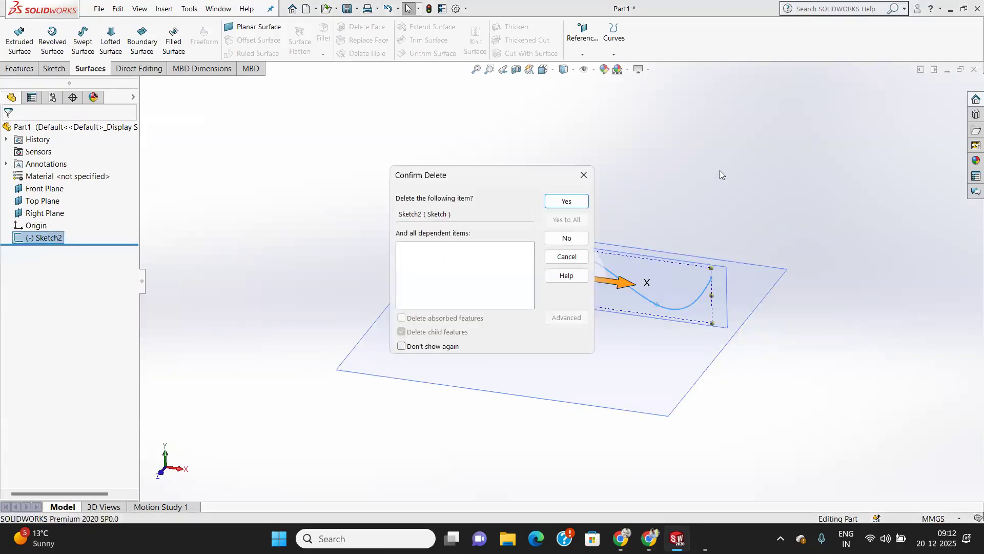
{"action": "key", "text": "Return"}
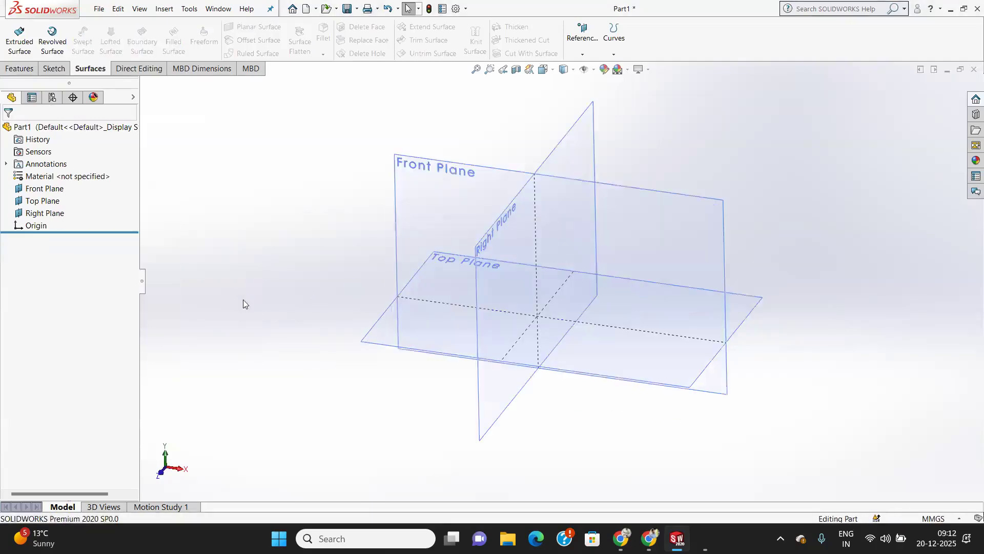
Step: Sketch a wavy vertical spline through four points on the negative X side of the origin on the Front Plane
{"action": "left_click", "coordinate": [637, 219]}
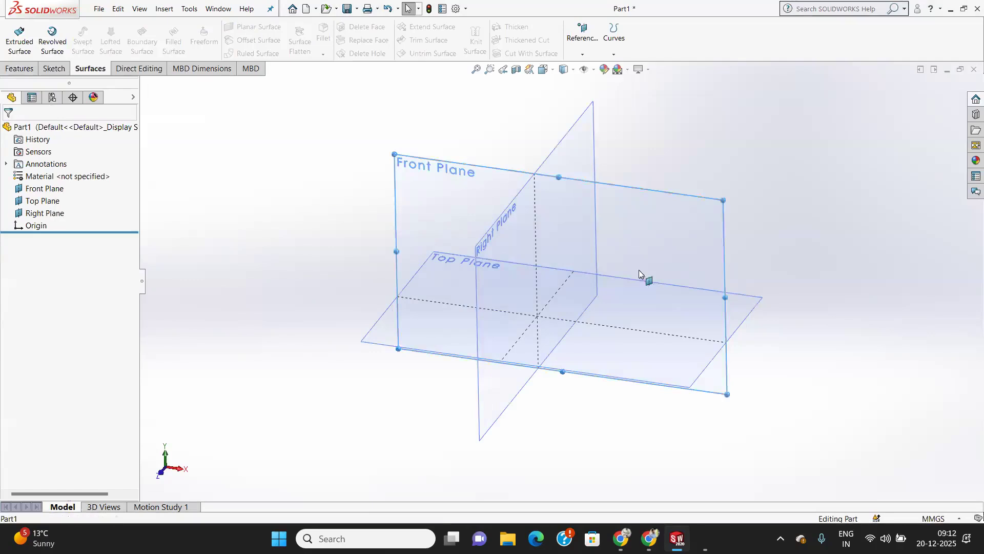
{"action": "left_click", "coordinate": [54, 68]}
{"action": "left_click", "coordinate": [16, 33]}
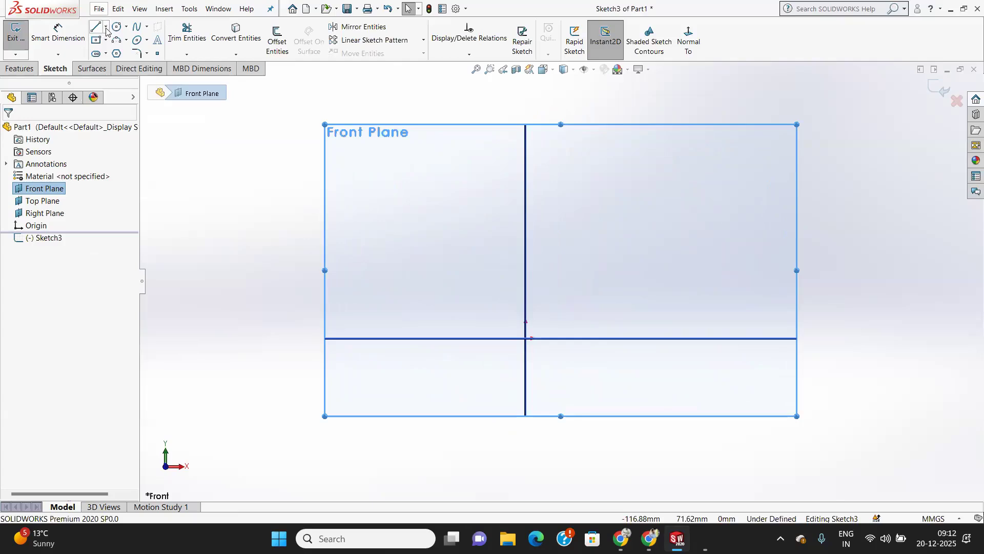
{"action": "left_click", "coordinate": [137, 29]}
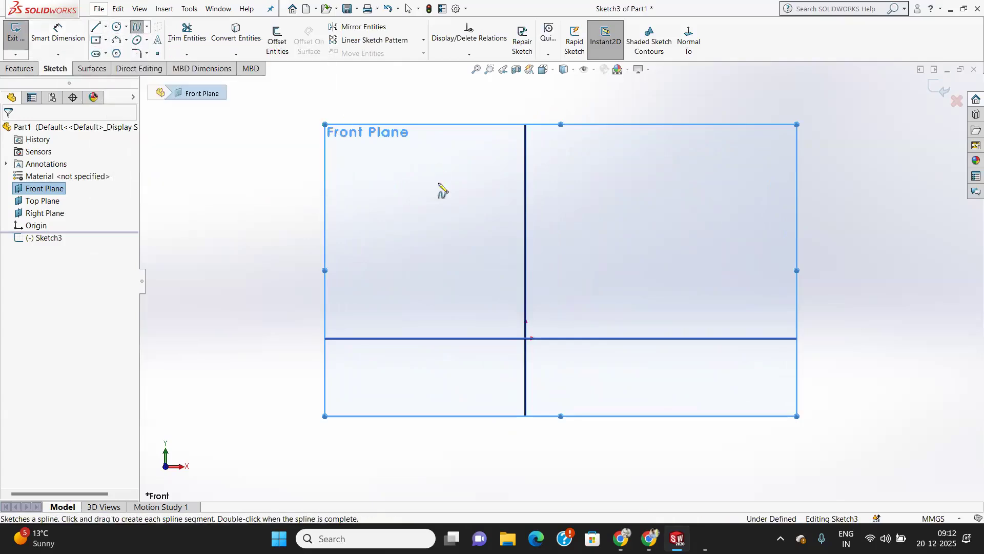
{"action": "left_click", "coordinate": [402, 157]}
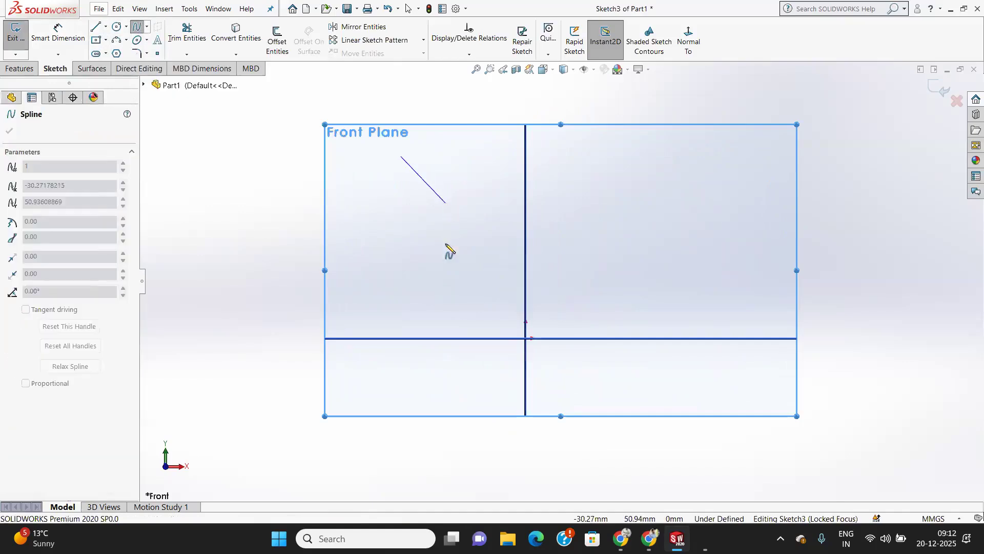
{"action": "left_click", "coordinate": [446, 202]}
{"action": "left_click", "coordinate": [436, 278]}
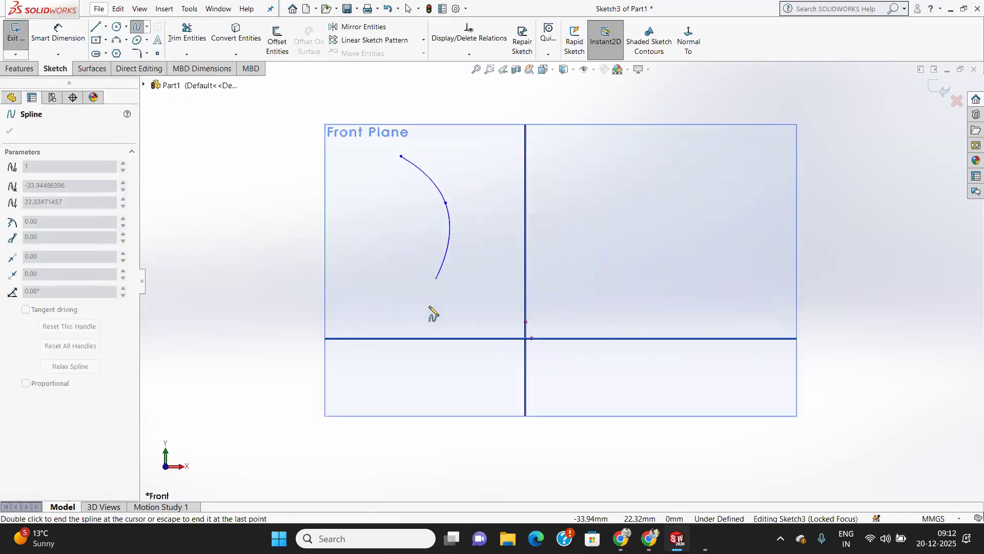
{"action": "left_click", "coordinate": [445, 383]}
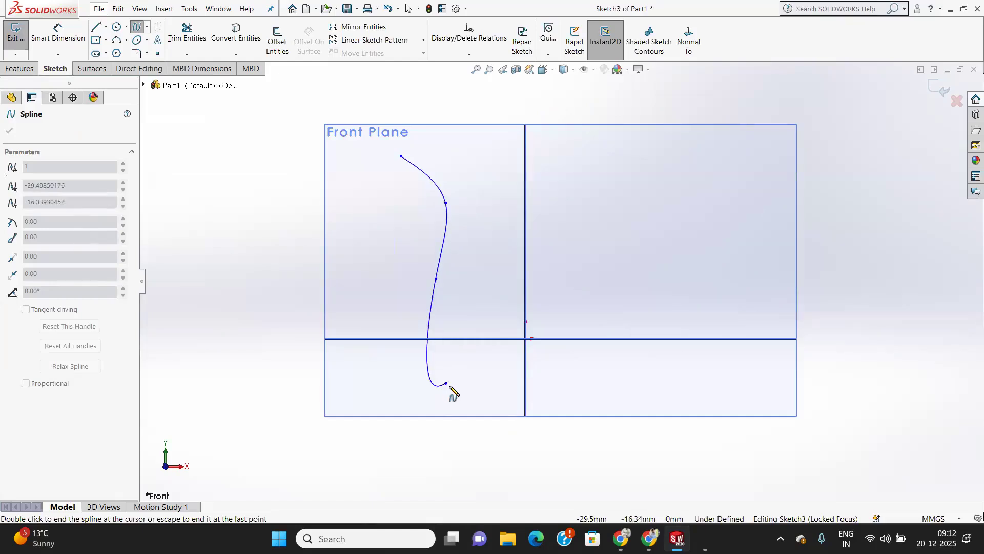
{"action": "right_click", "coordinate": [456, 393]}
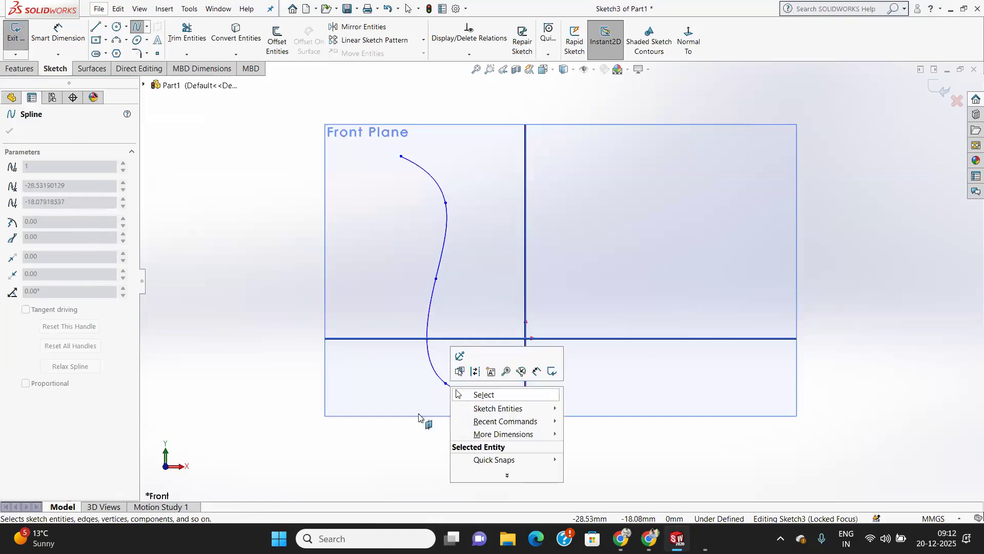
{"action": "left_click", "coordinate": [482, 395]}
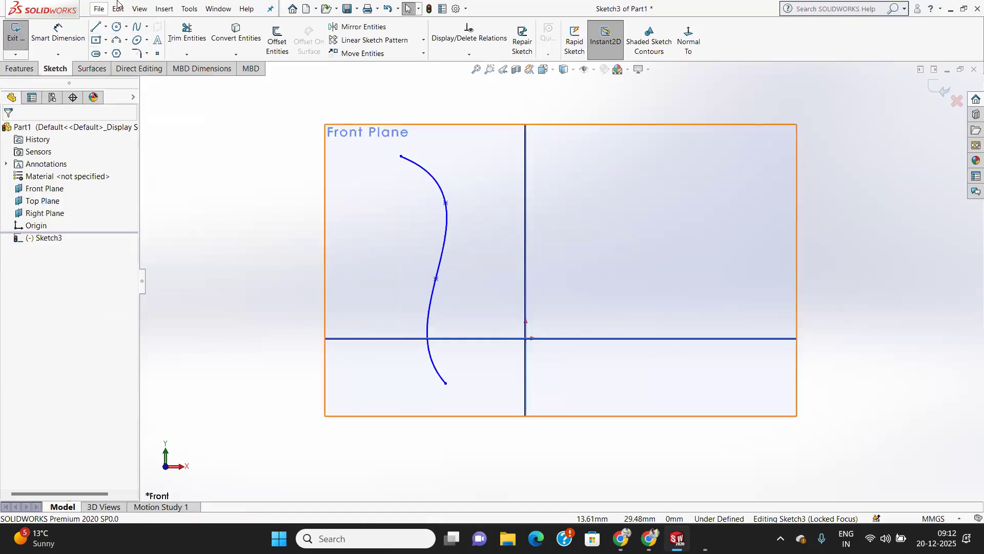
Step: Draw a vertical centerline about 118 mm long through the origin beside the spline, and exit the sketch
{"action": "left_click", "coordinate": [105, 27]}
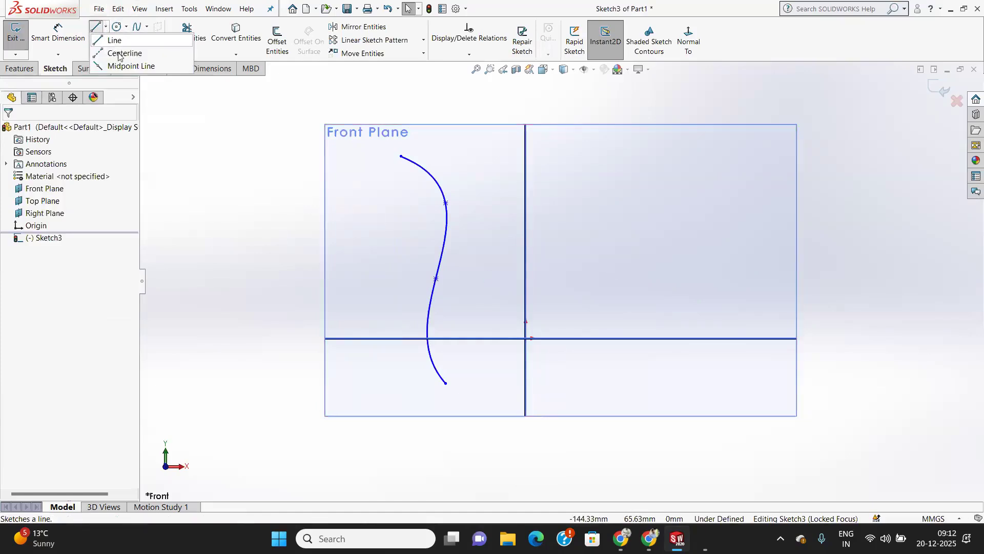
{"action": "left_click", "coordinate": [121, 51]}
{"action": "left_click", "coordinate": [526, 124]}
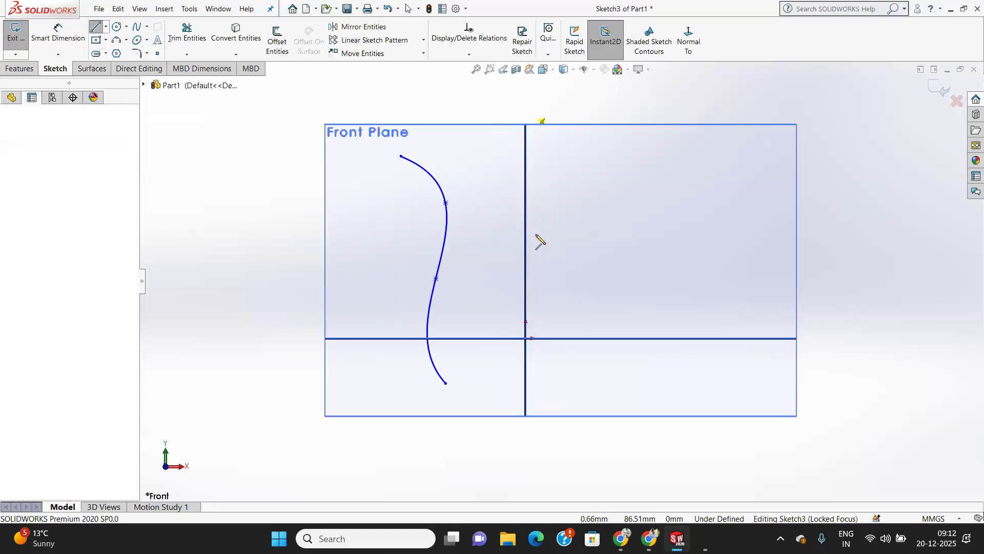
{"action": "left_click", "coordinate": [526, 421]}
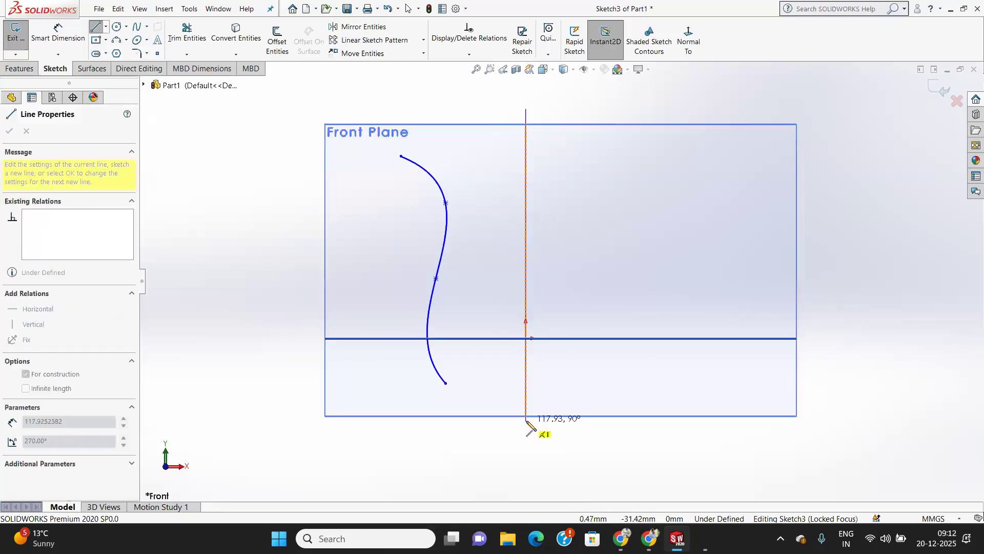
{"action": "right_click", "coordinate": [595, 348]}
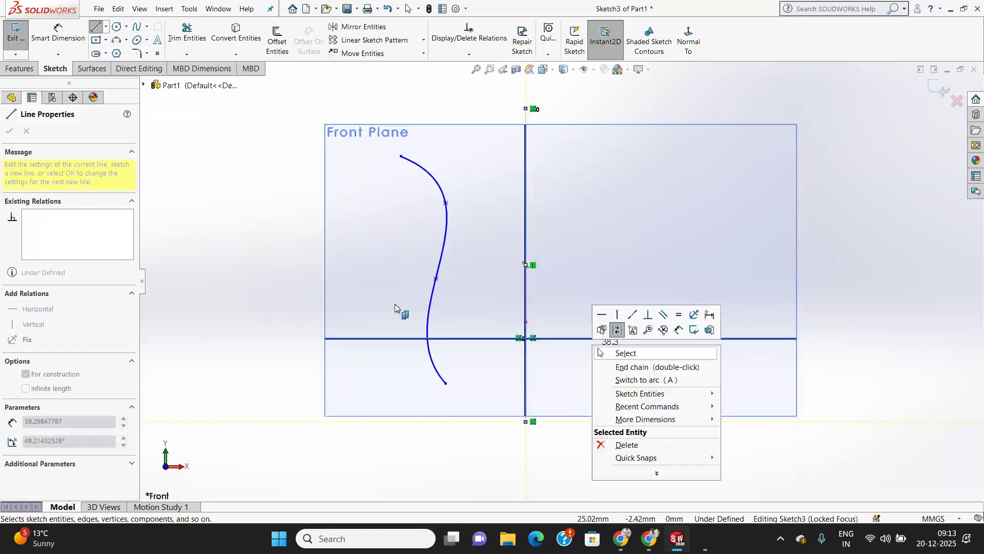
{"action": "left_click", "coordinate": [601, 354]}
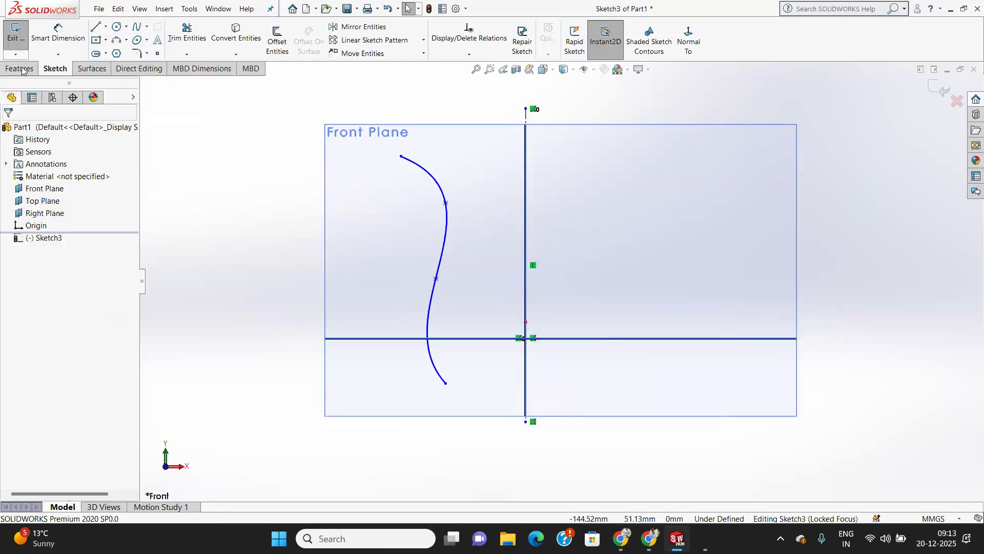
{"action": "left_click", "coordinate": [13, 31]}
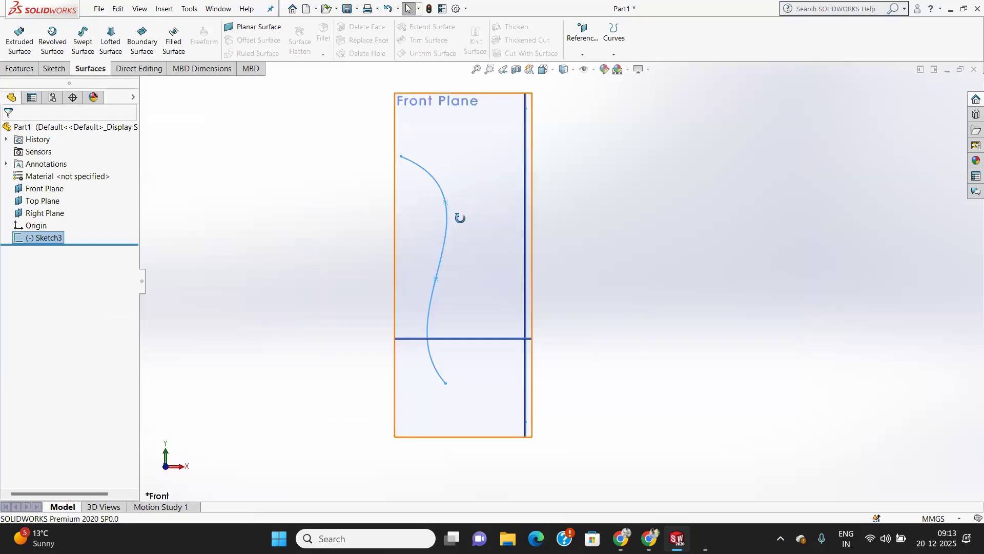
Step: Start a revolved surface of the spline about the sketch centerline, Blind at 360 degrees, and inspect its preview from several sides
{"action": "middle_click_drag", "start_coordinate": [460, 218], "coordinate": [468, 213]}
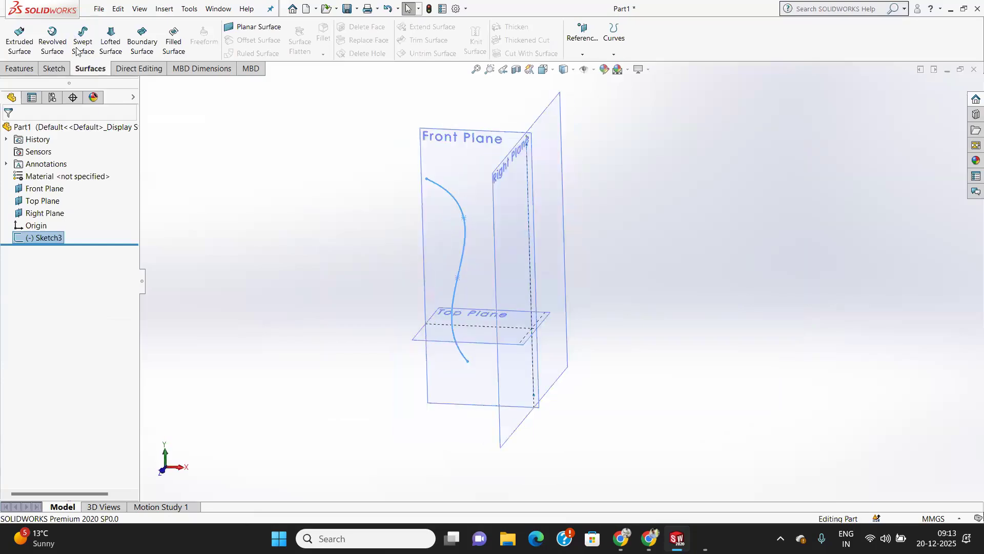
{"action": "left_click", "coordinate": [50, 46]}
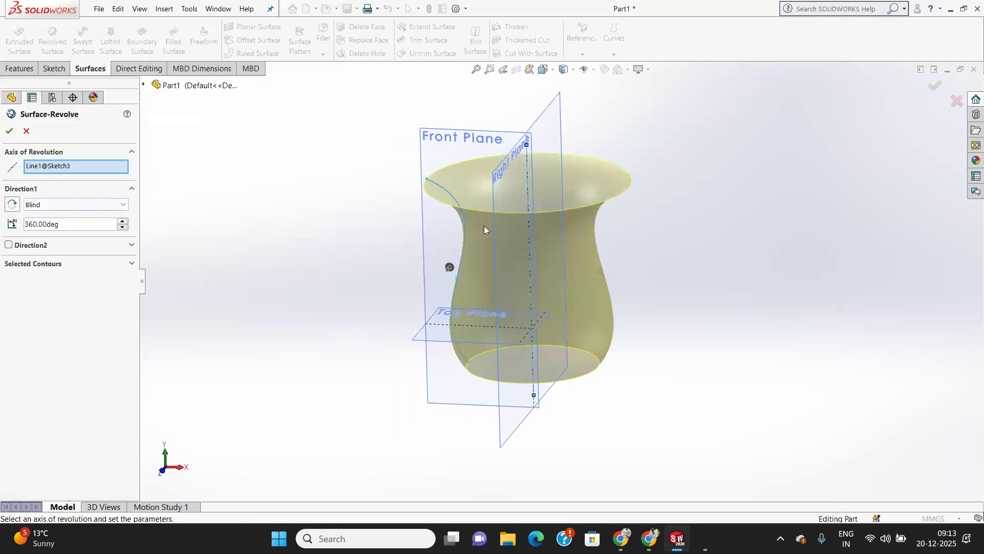
{"action": "middle_click_drag", "start_coordinate": [408, 242], "coordinate": [420, 370]}
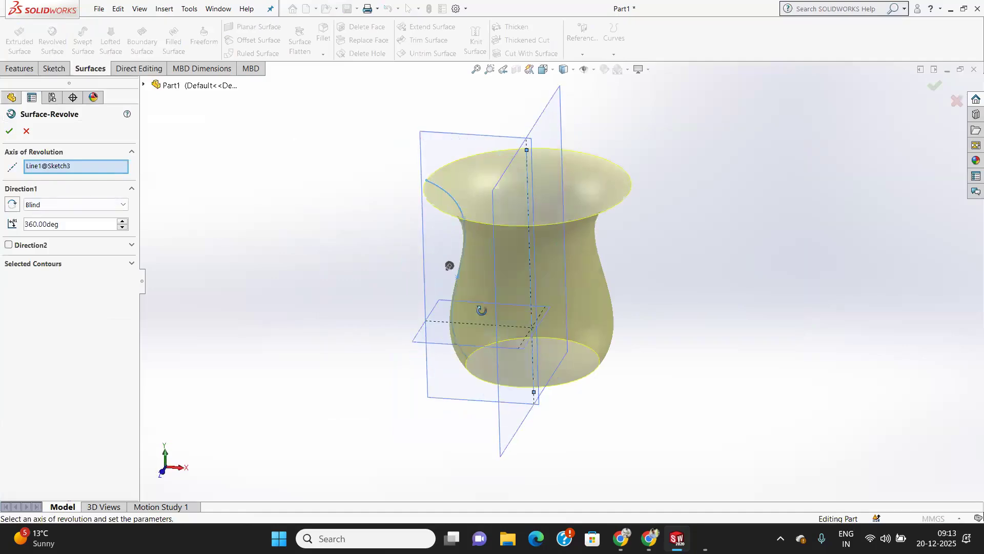
{"action": "middle_click_drag", "start_coordinate": [481, 310], "coordinate": [483, 249]}
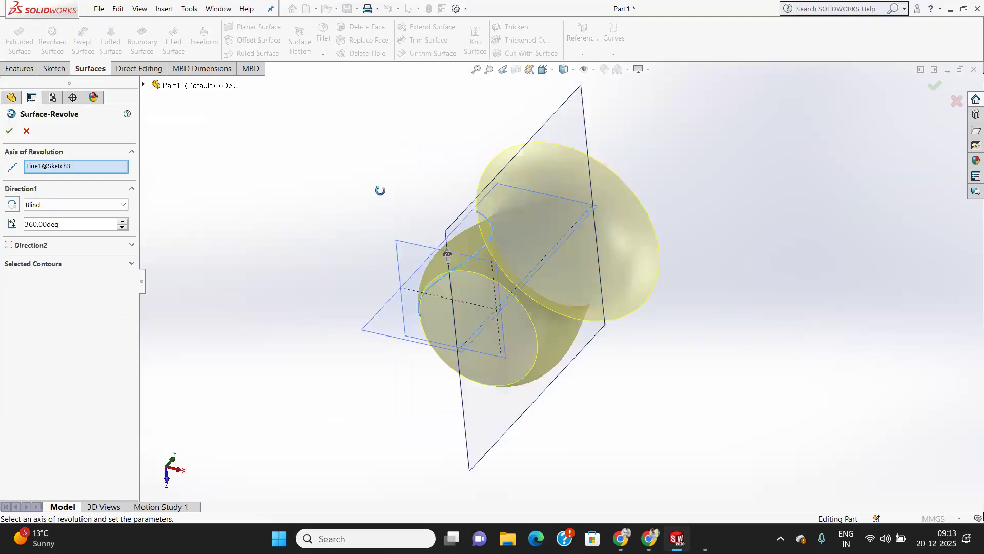
{"action": "middle_click_drag", "start_coordinate": [380, 190], "coordinate": [490, 285]}
{"action": "middle_click_drag", "start_coordinate": [429, 256], "coordinate": [515, 229]}
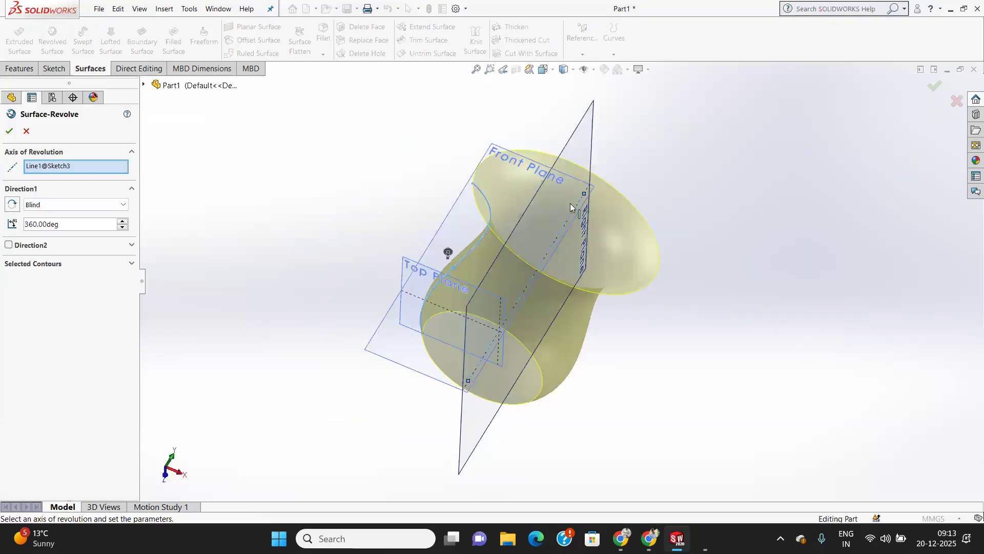
{"action": "middle_click_drag", "start_coordinate": [547, 237], "coordinate": [576, 288]}
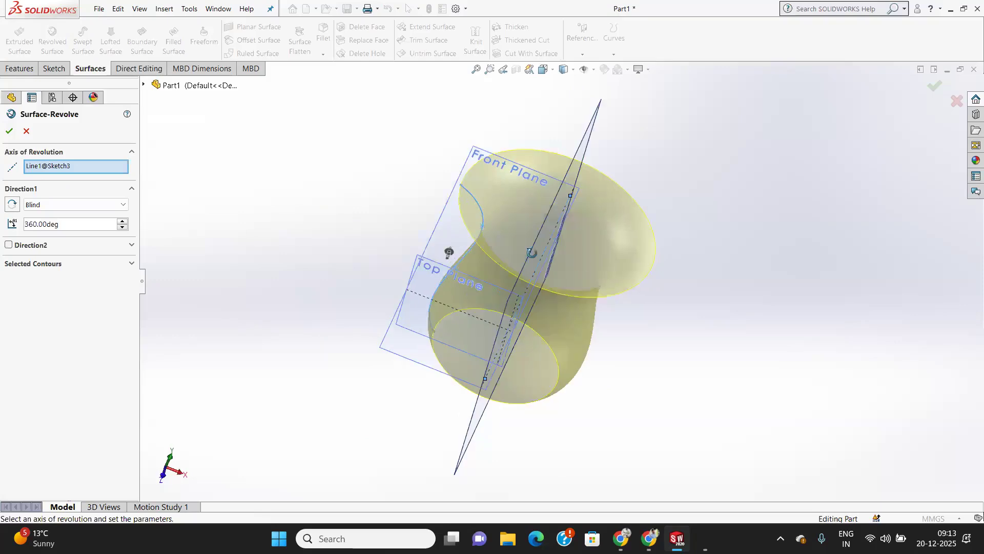
{"action": "middle_click_drag", "start_coordinate": [449, 252], "coordinate": [449, 258]}
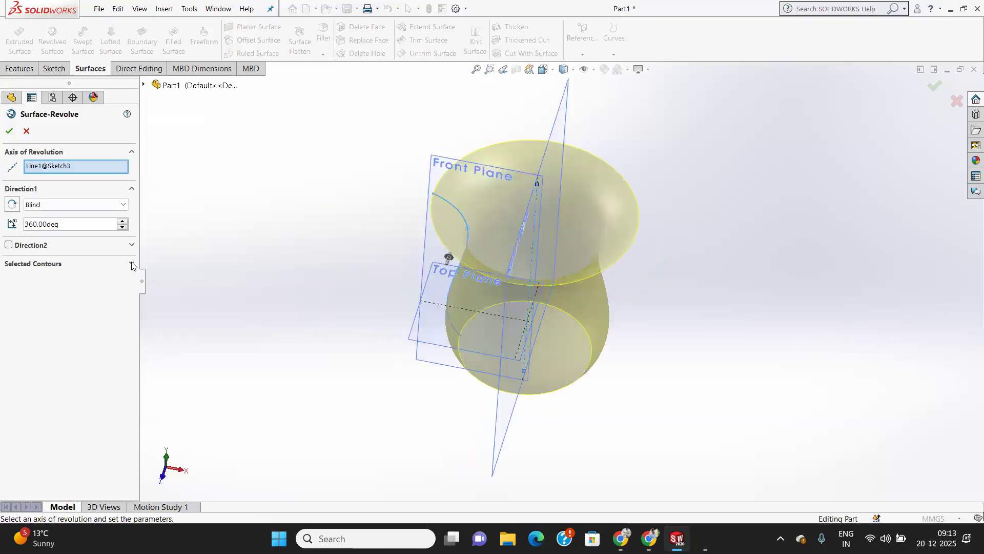
Step: Set the surface revolve angle to 180 degrees and inspect the half-revolved preview
{"action": "left_click", "coordinate": [131, 260]}
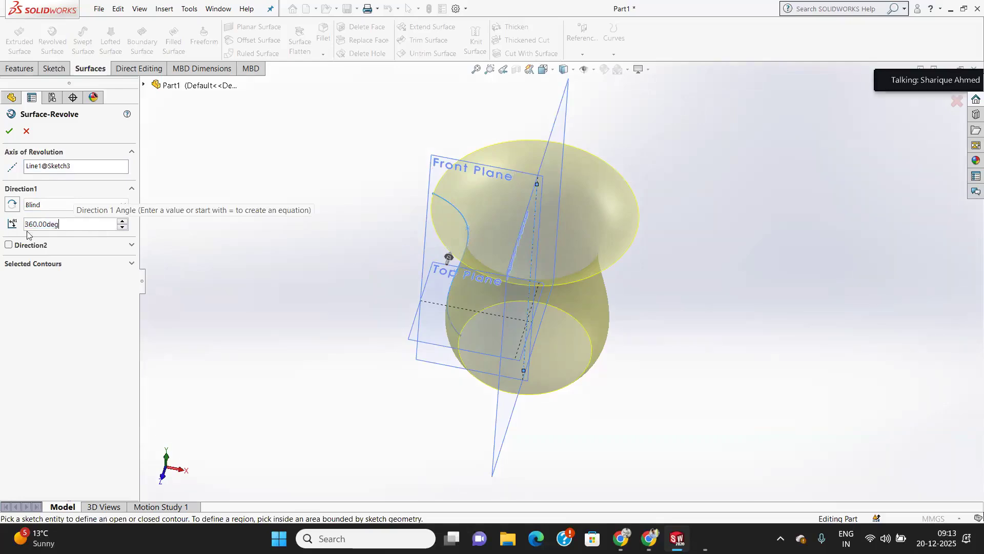
{"action": "type", "text": "180"}
{"action": "key", "text": "Return"}
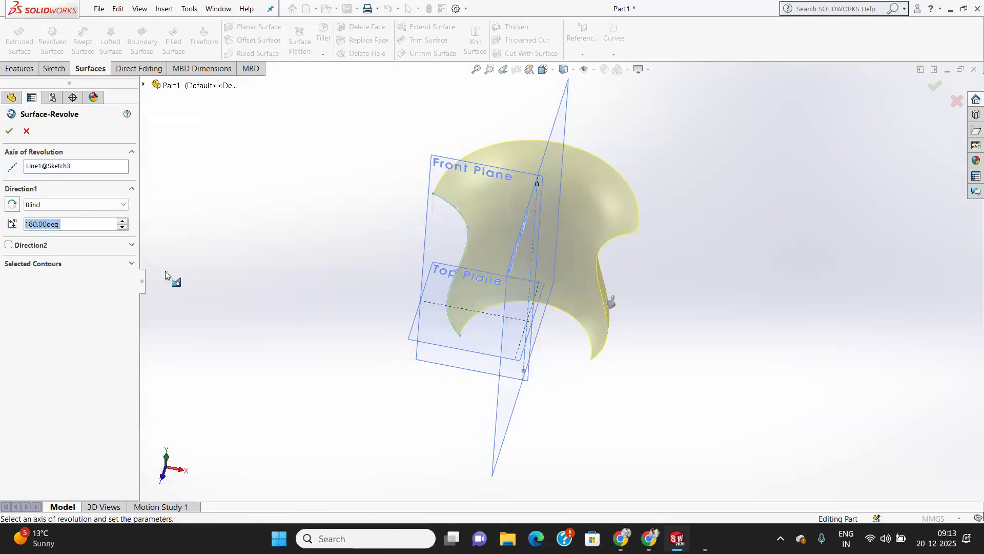
{"action": "middle_click_drag", "start_coordinate": [421, 339], "coordinate": [458, 428]}
{"action": "middle_click_drag", "start_coordinate": [347, 386], "coordinate": [346, 384]}
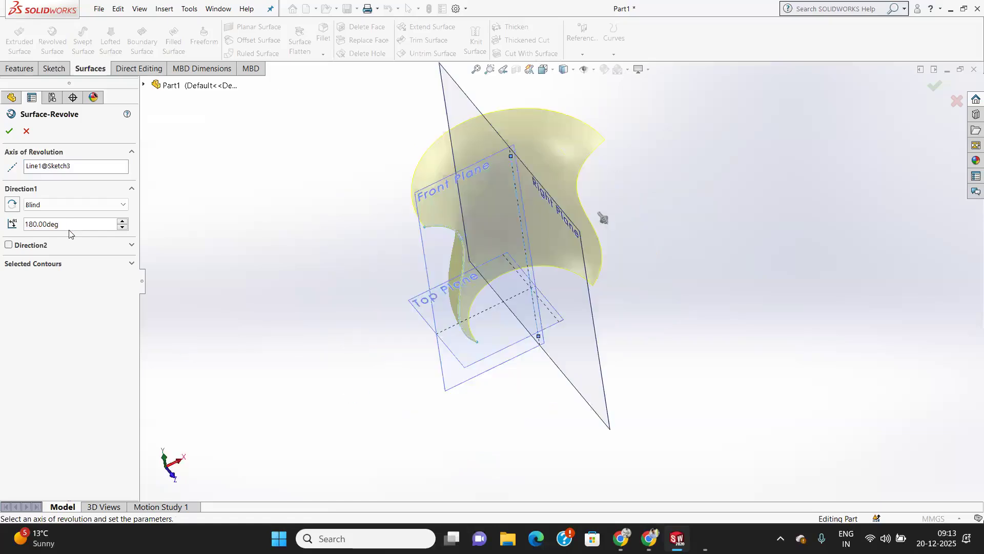
Step: Set the surface revolve angle to 360 degrees and accept the revolved surface
{"action": "left_click", "coordinate": [70, 224]}
{"action": "type", "text": "36"}
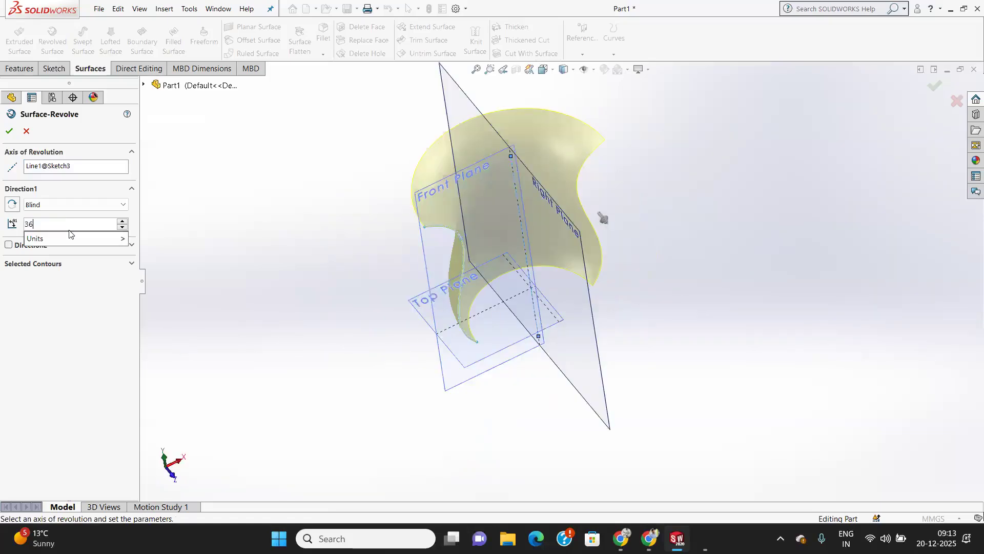
{"action": "type", "text": "0"}
{"action": "key", "text": "Return"}
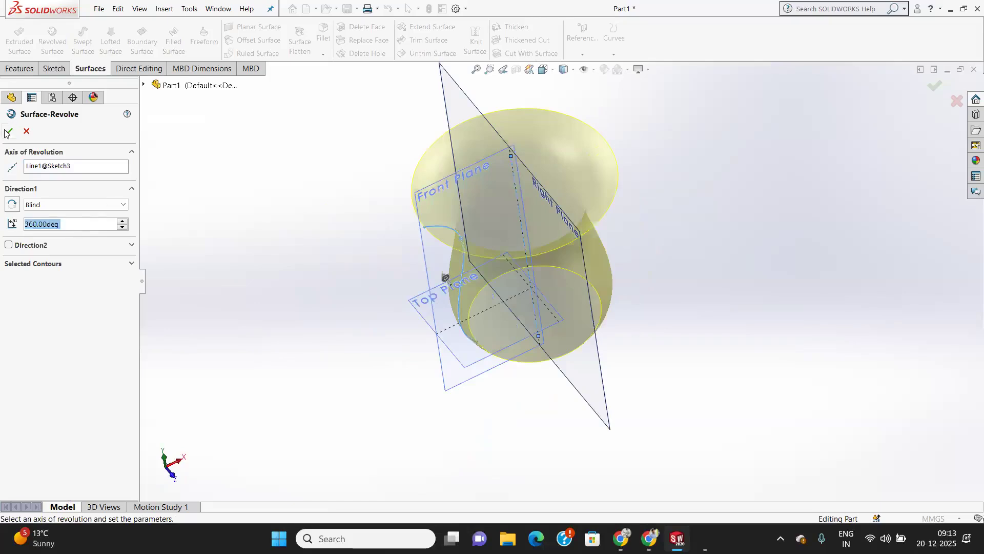
Step: Close the vase's open bottom with a filled surface, using its circular bottom edge as the patch boundary with Contact edge setting
{"action": "middle_click_drag", "start_coordinate": [388, 209], "coordinate": [394, 243]}
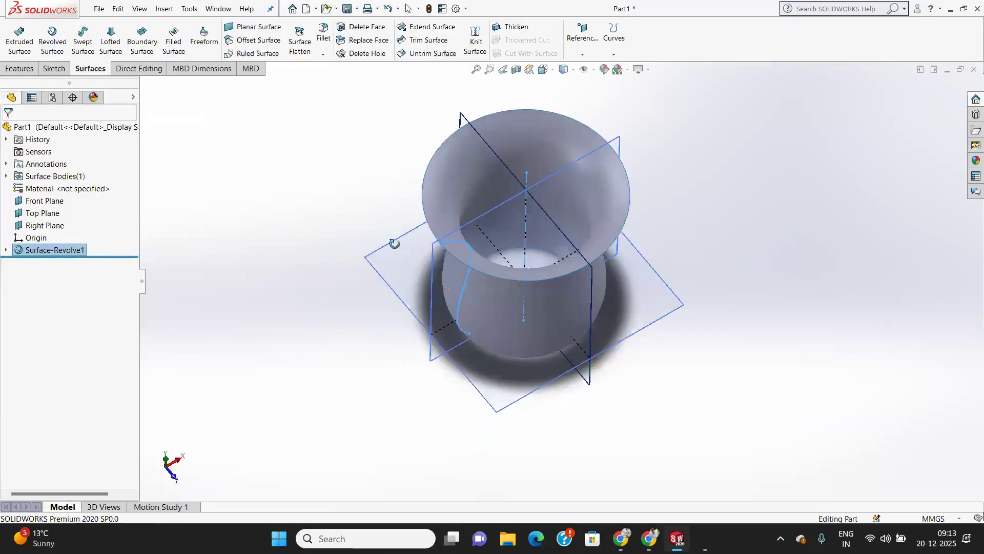
{"action": "middle_click_drag", "start_coordinate": [449, 281], "coordinate": [484, 188]}
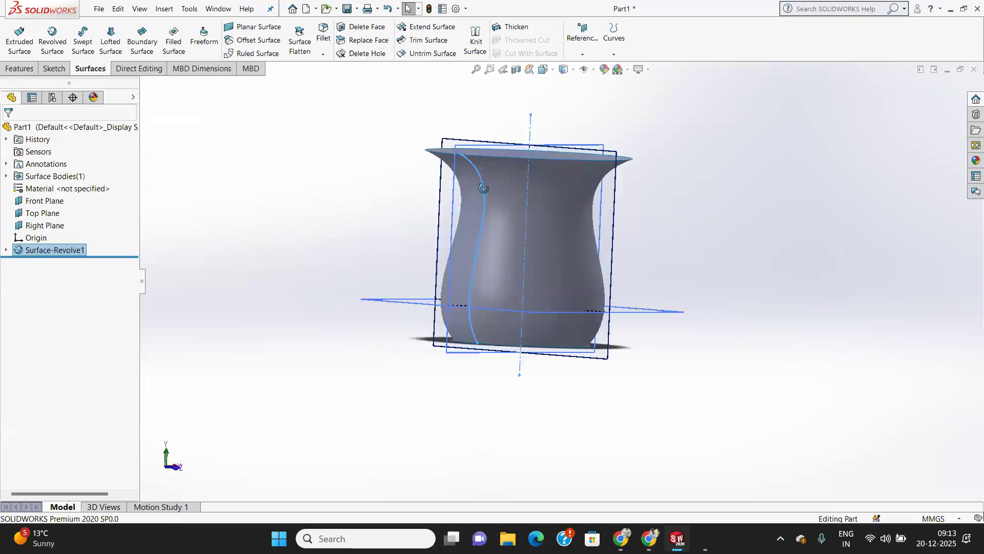
{"action": "middle_click_drag", "start_coordinate": [474, 322], "coordinate": [479, 277]}
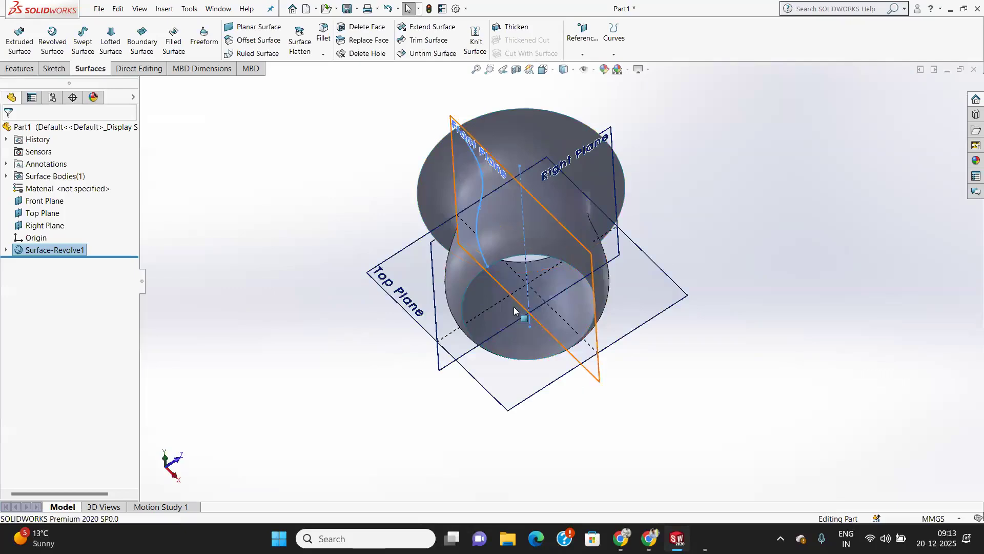
{"action": "middle_click_drag", "start_coordinate": [514, 306], "coordinate": [513, 346]}
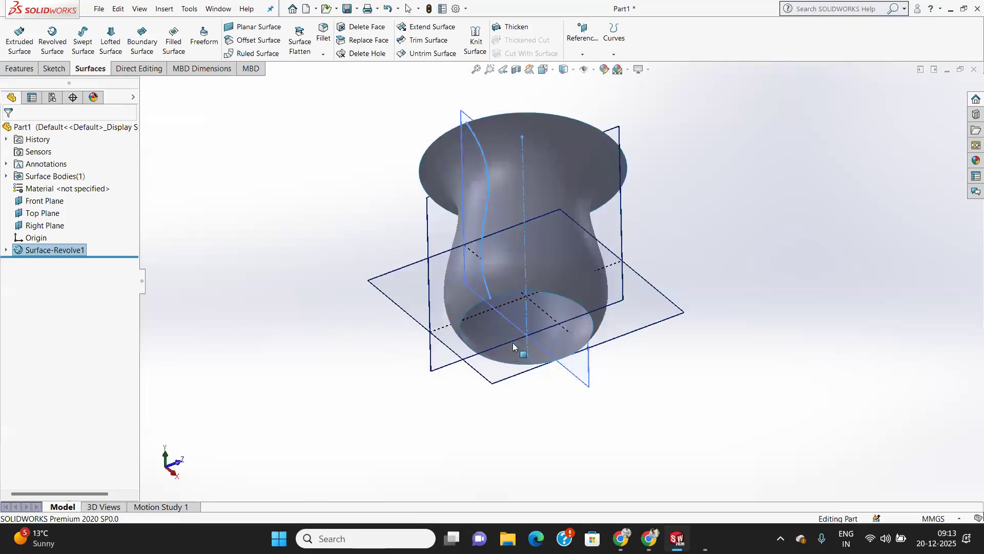
{"action": "middle_click_drag", "start_coordinate": [503, 301], "coordinate": [499, 323]}
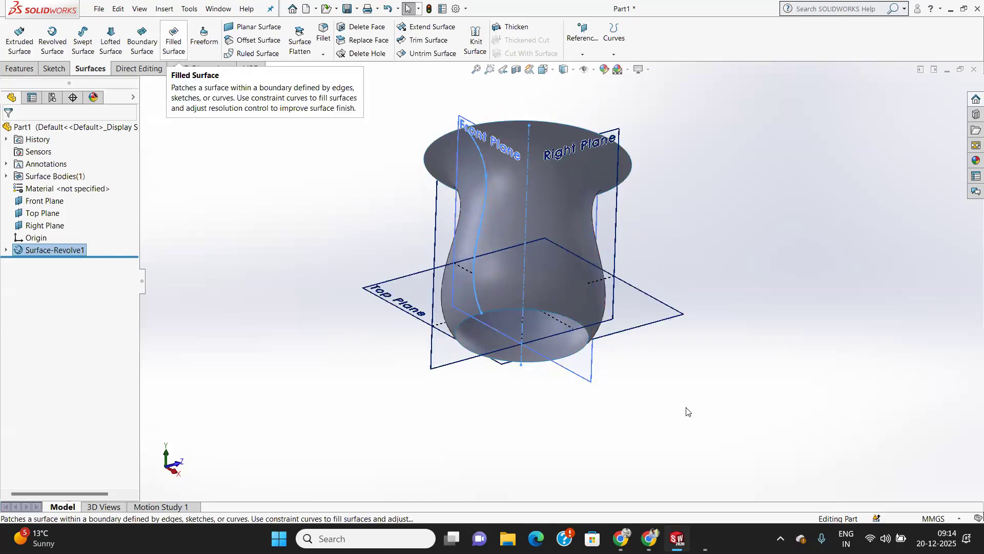
{"action": "left_click", "coordinate": [173, 41]}
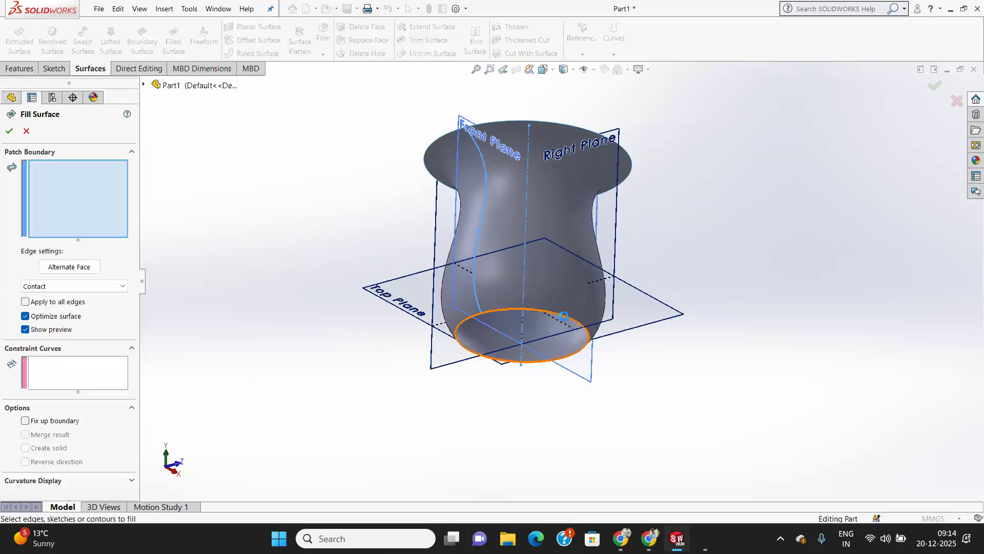
{"action": "left_click", "coordinate": [564, 316]}
{"action": "middle_click_drag", "start_coordinate": [550, 306], "coordinate": [568, 343]}
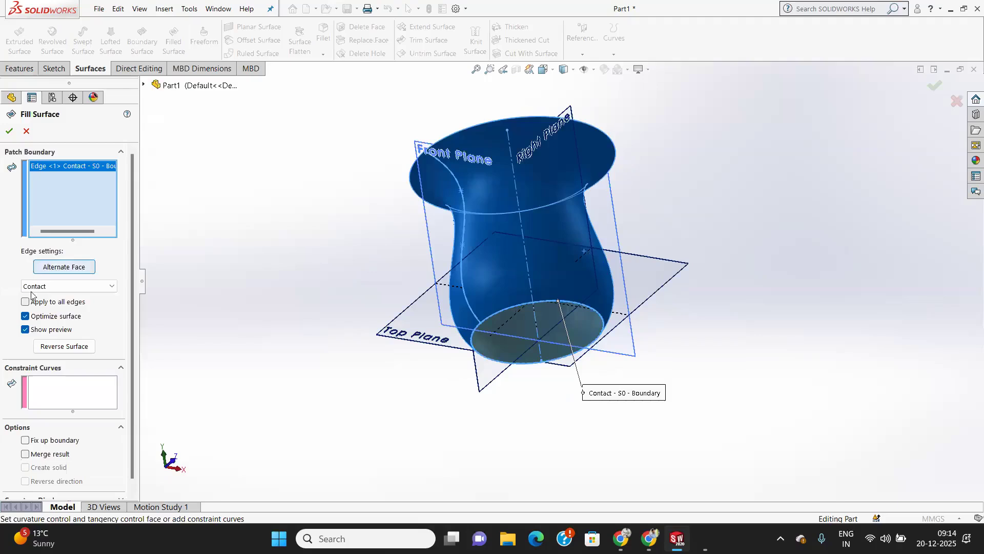
{"action": "left_click", "coordinate": [9, 132]}
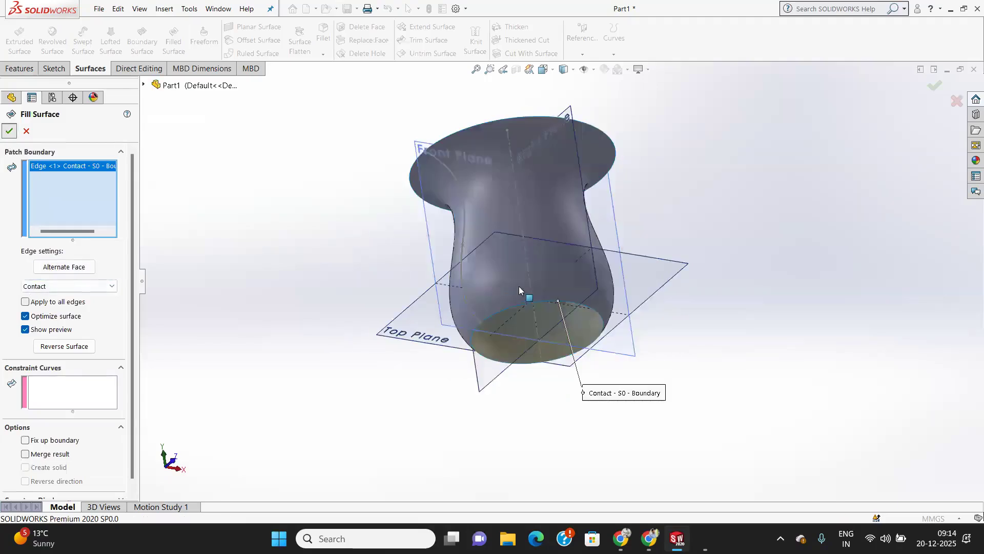
{"action": "middle_click_drag", "start_coordinate": [562, 507], "coordinate": [505, 422]}
{"action": "scroll", "coordinate": [521, 204], "scroll_direction": "down", "scroll_amount": 4}
{"action": "scroll", "coordinate": [521, 204], "scroll_direction": "up", "scroll_amount": 5}
{"action": "middle_click_drag", "start_coordinate": [513, 218], "coordinate": [615, 287]}
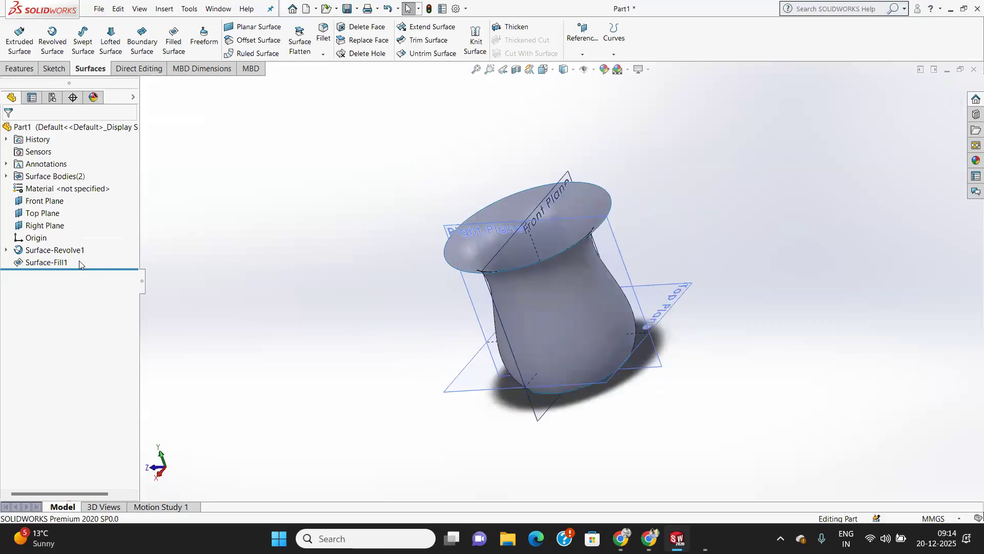
Step: Delete the filled surface that closes the vase's bottom, confirming the deletion
{"action": "left_click", "coordinate": [41, 264]}
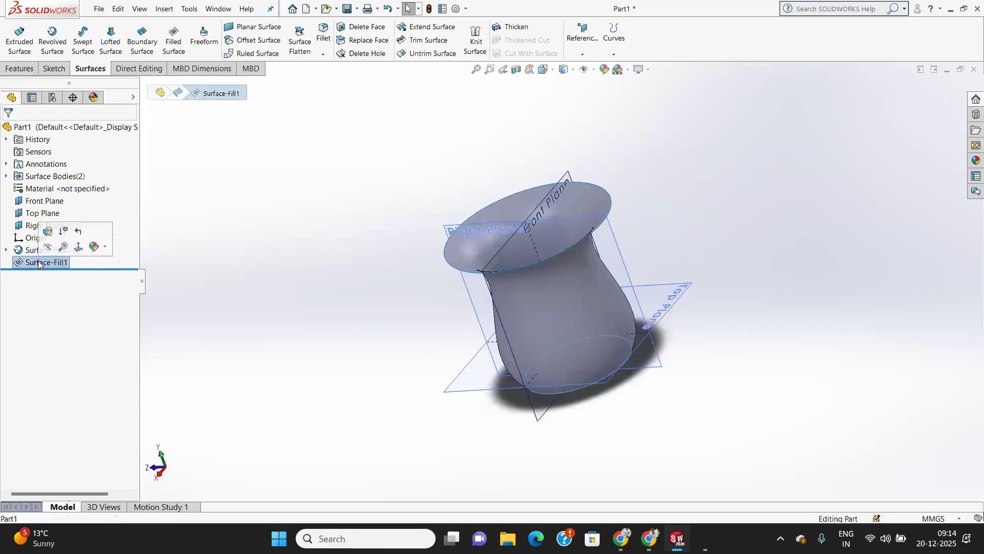
{"action": "right_click", "coordinate": [41, 264]}
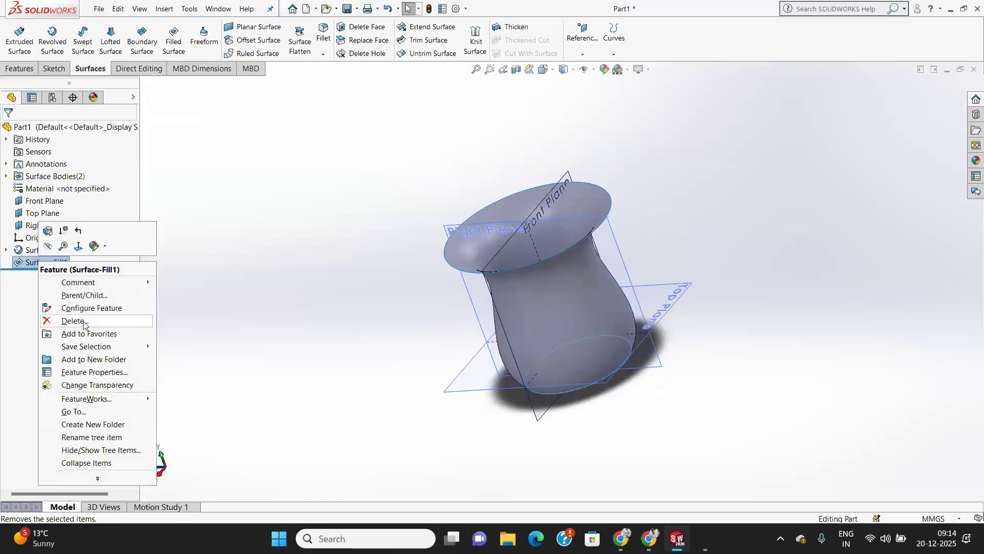
{"action": "key", "text": "Return"}
{"action": "left_click", "coordinate": [566, 202]}
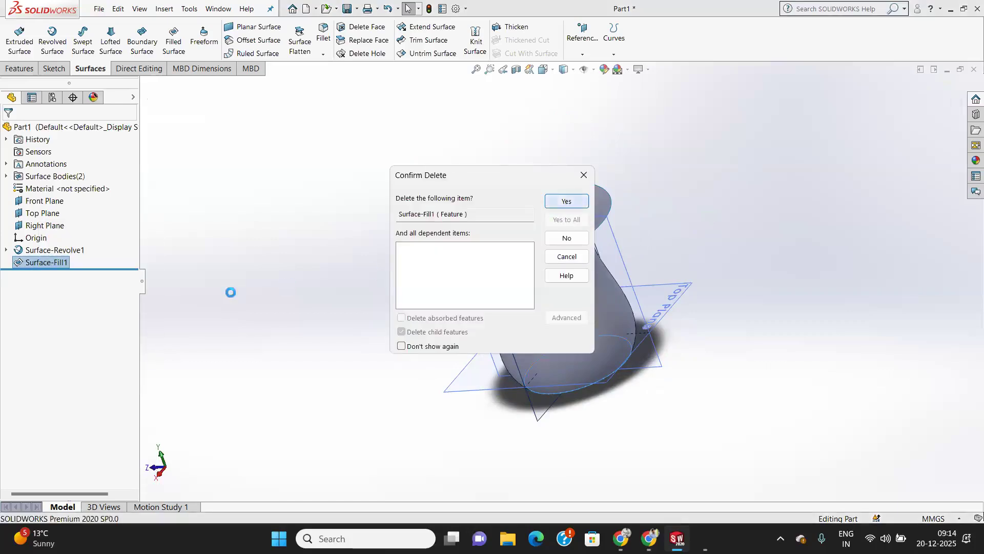
Step: Delete the revolved vase surface and its leftover spline sketch from the part
{"action": "left_click", "coordinate": [60, 251]}
{"action": "right_click", "coordinate": [60, 251]}
{"action": "left_click", "coordinate": [103, 308]}
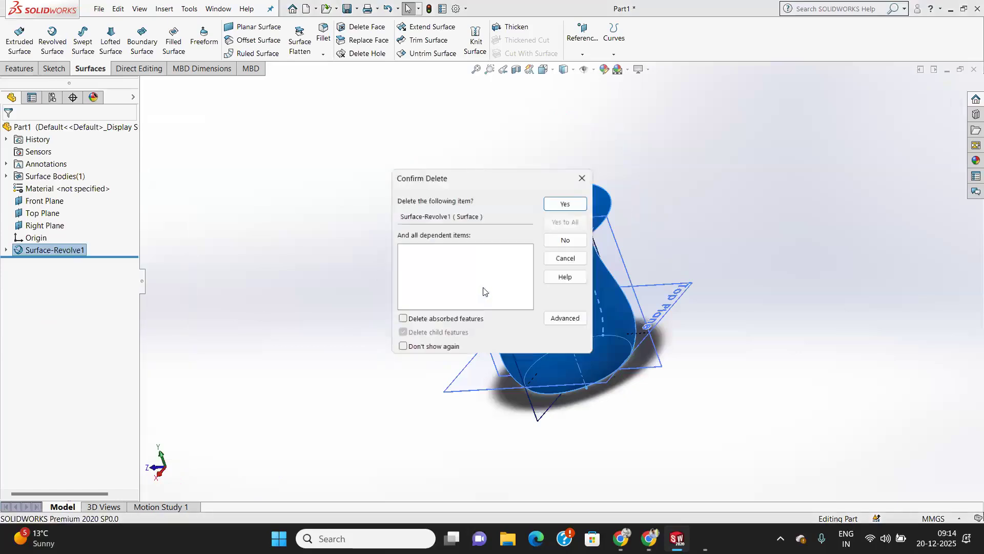
{"action": "left_click", "coordinate": [568, 206]}
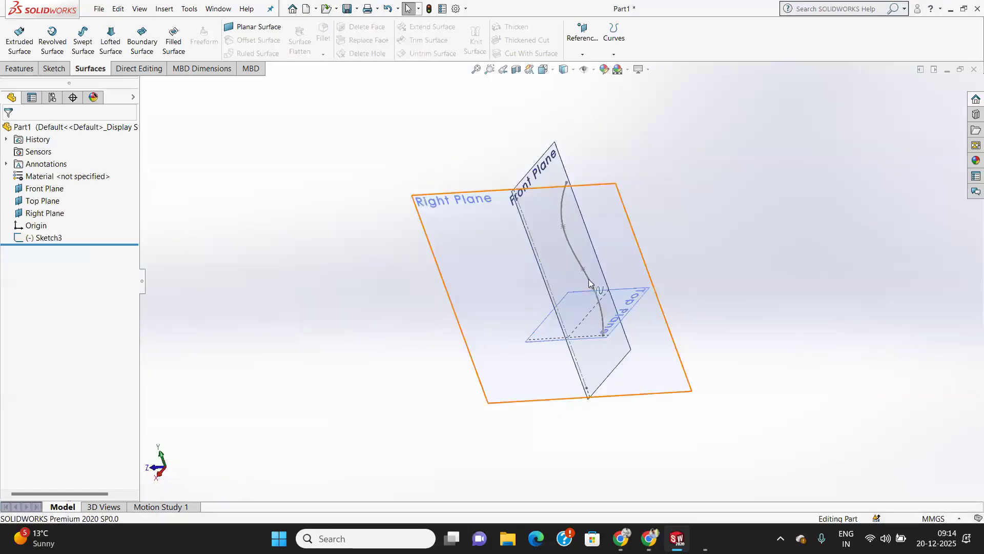
{"action": "right_click", "coordinate": [46, 239]}
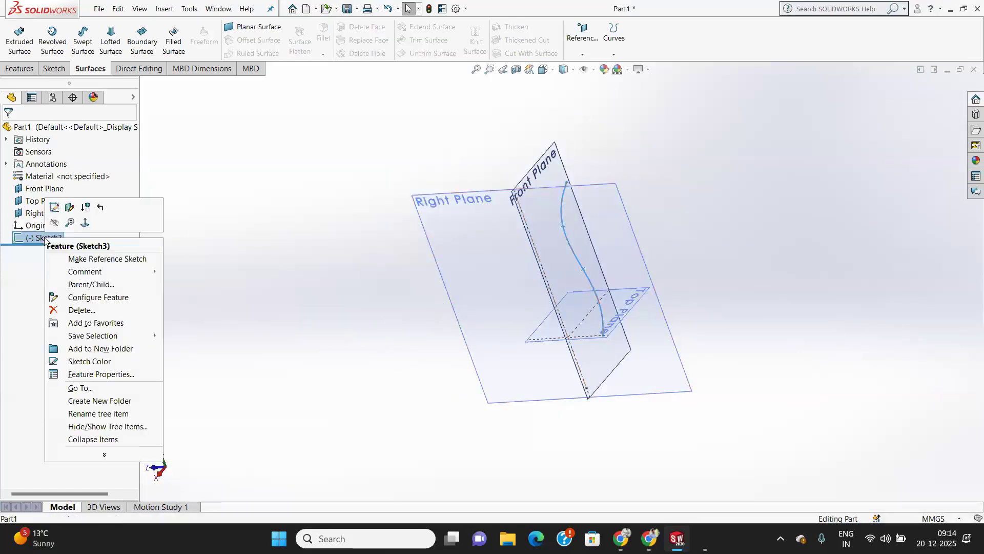
{"action": "left_click", "coordinate": [82, 310]}
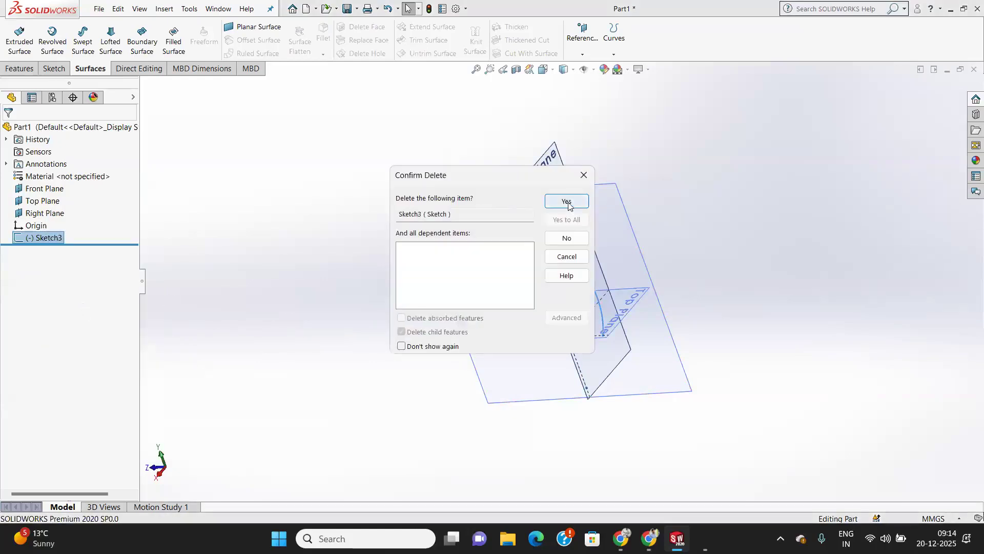
{"action": "left_click", "coordinate": [567, 202]}
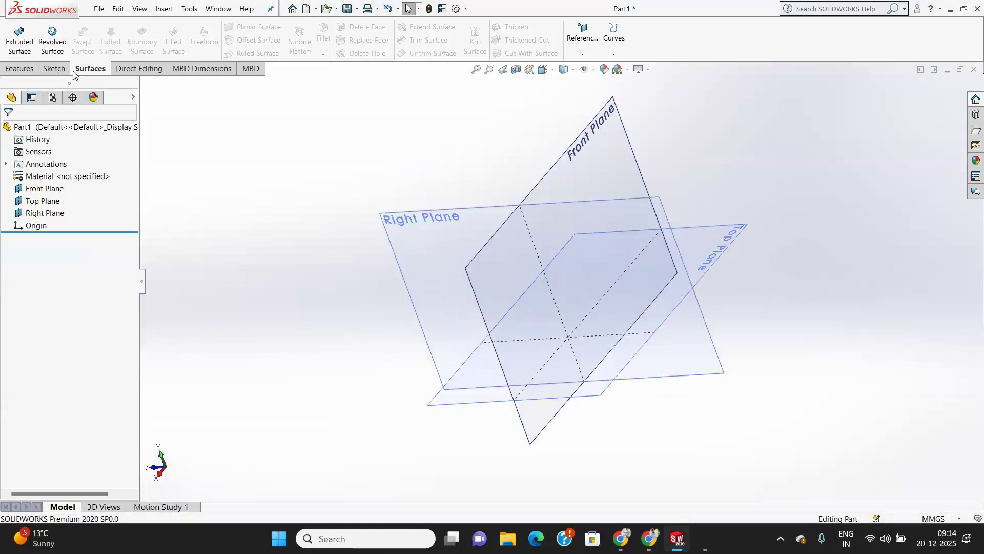
Step: On the Front Plane, sketch a horizontal line about 100 mm long starting above the origin and a vertical line about 80 mm long down from its end
{"action": "left_click", "coordinate": [52, 72]}
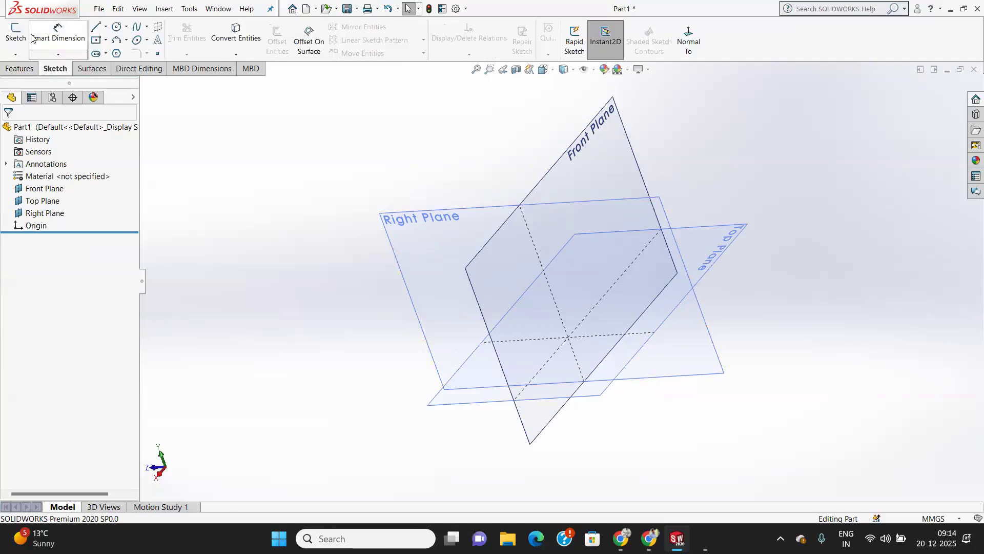
{"action": "left_click", "coordinate": [20, 35]}
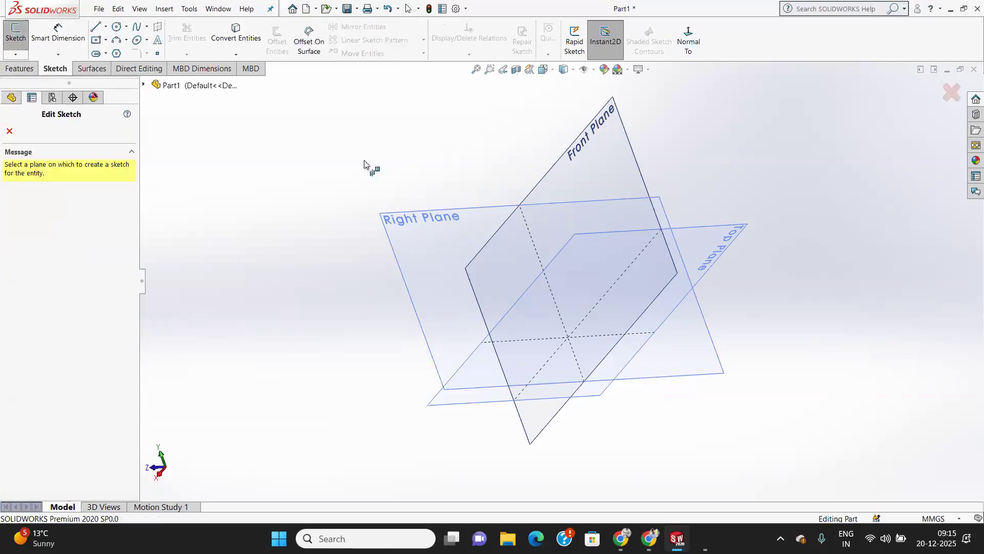
{"action": "left_click", "coordinate": [611, 142]}
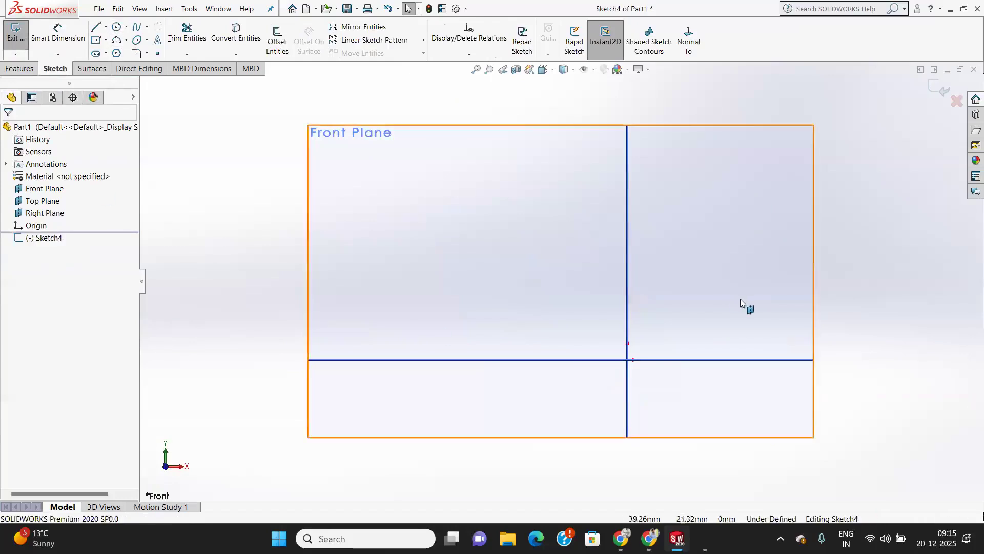
{"action": "scroll", "coordinate": [738, 287], "scroll_direction": "up", "scroll_amount": 4}
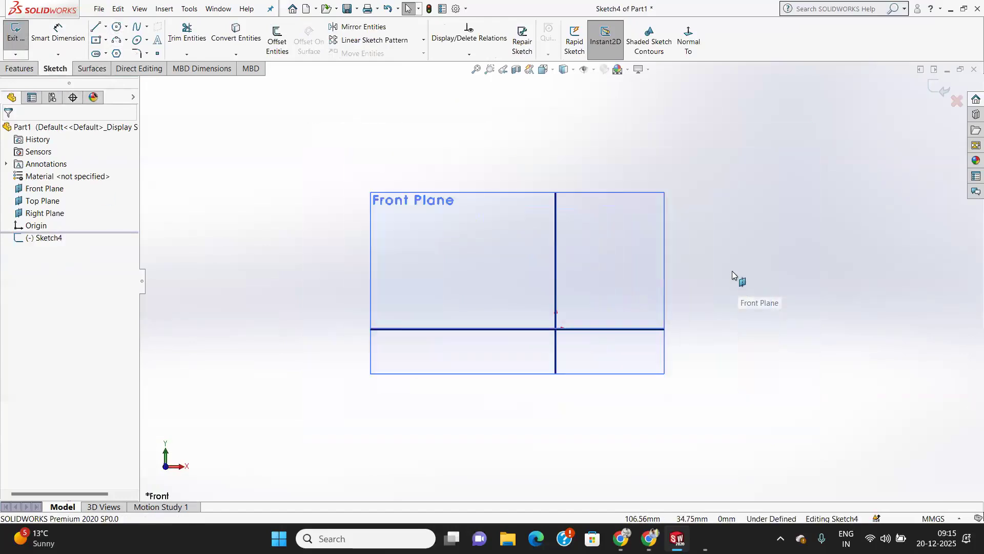
{"action": "scroll", "coordinate": [732, 271], "scroll_direction": "up", "scroll_amount": 1}
{"action": "left_click", "coordinate": [96, 26]}
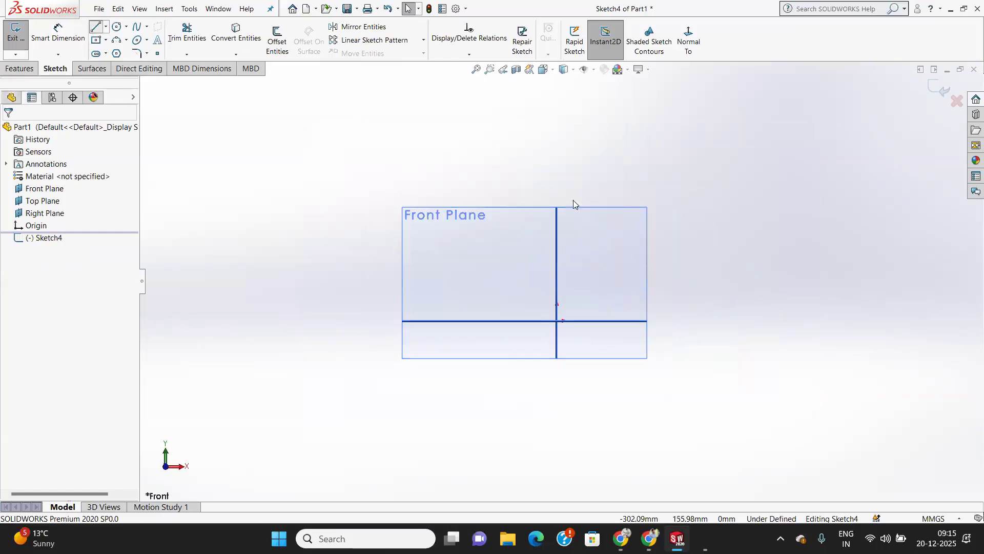
{"action": "left_click", "coordinate": [558, 210]}
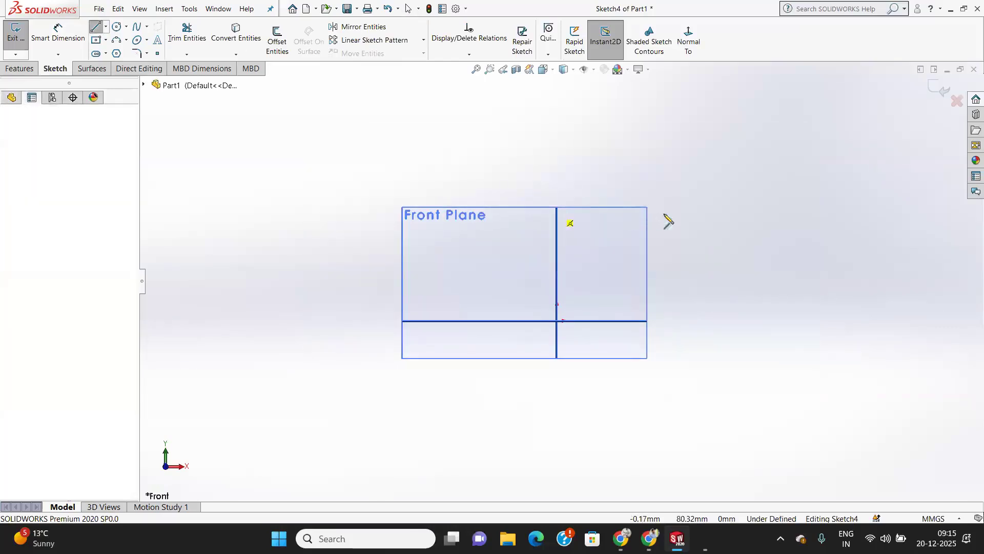
{"action": "left_click", "coordinate": [694, 210]}
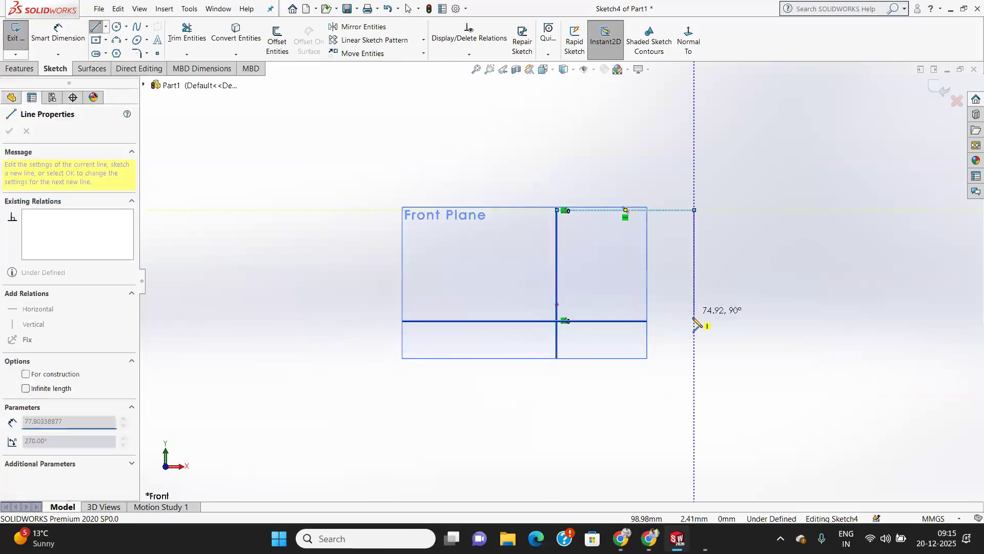
{"action": "left_click", "coordinate": [694, 320]}
{"action": "right_click", "coordinate": [681, 372]}
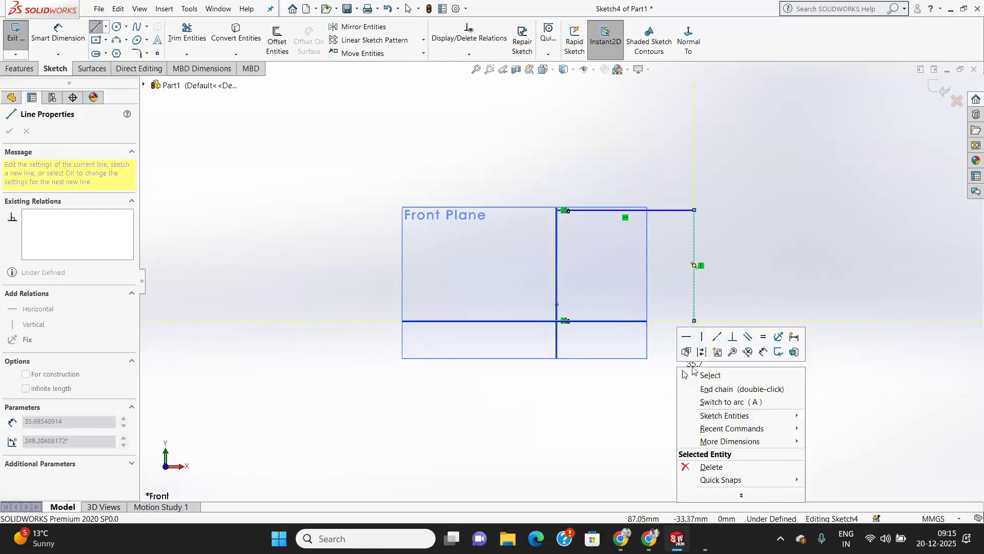
{"action": "left_click", "coordinate": [705, 374]}
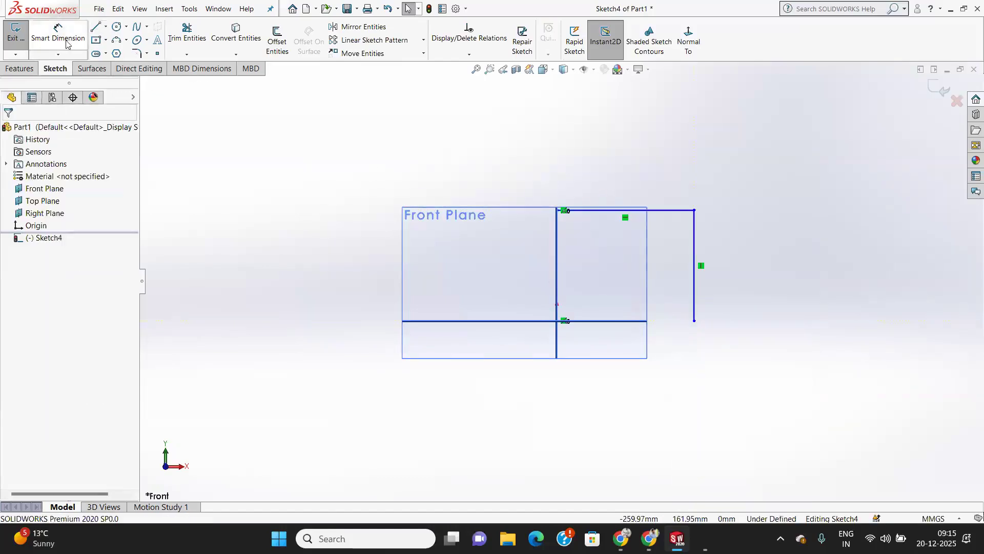
Step: Dimension the horizontal line and the vertical line of the sketch to 160 mm each
{"action": "left_click", "coordinate": [58, 33]}
{"action": "left_click", "coordinate": [676, 211]}
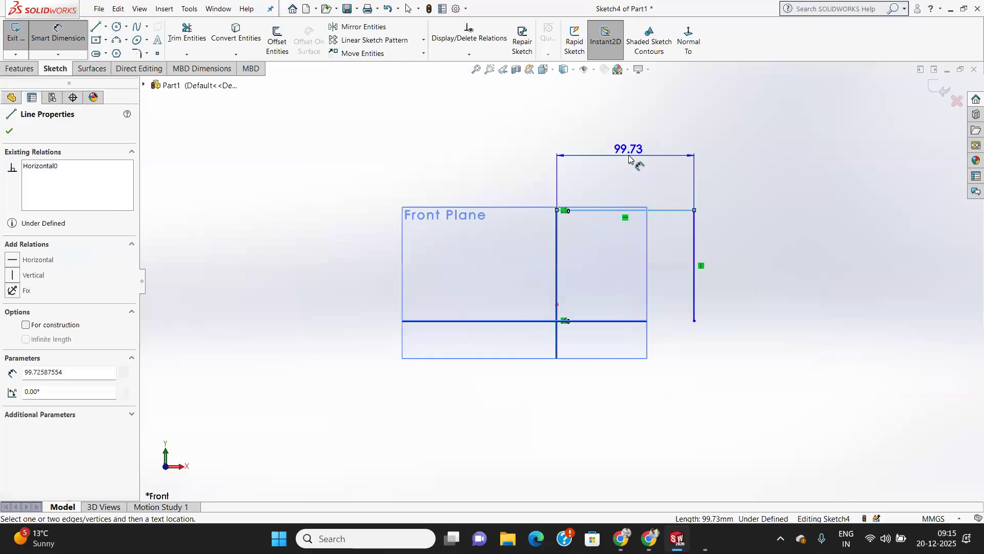
{"action": "left_click", "coordinate": [632, 160]}
{"action": "type", "text": "160"}
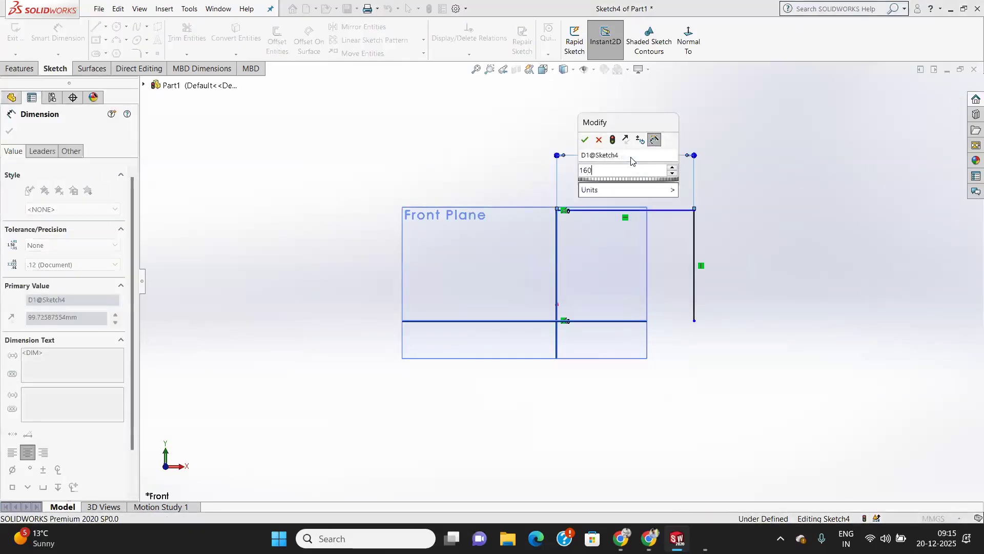
{"action": "key", "text": "Return"}
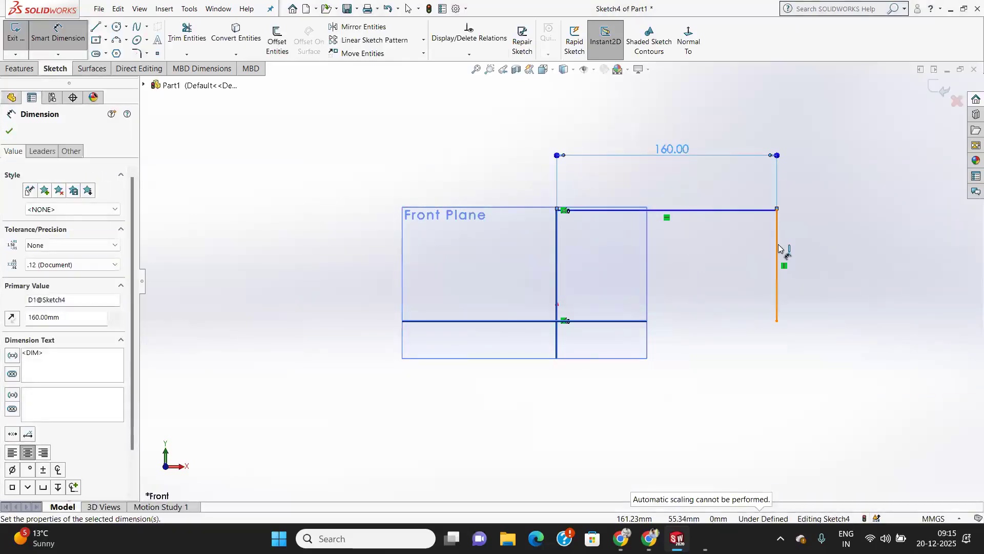
{"action": "left_click", "coordinate": [778, 253]}
{"action": "left_click", "coordinate": [844, 249]}
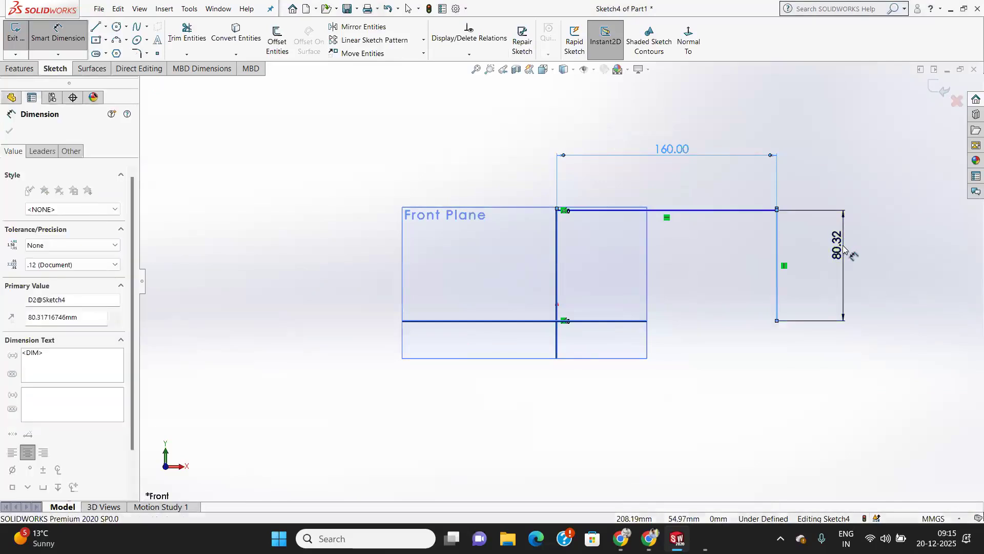
{"action": "type", "text": "160"}
{"action": "key", "text": "Return"}
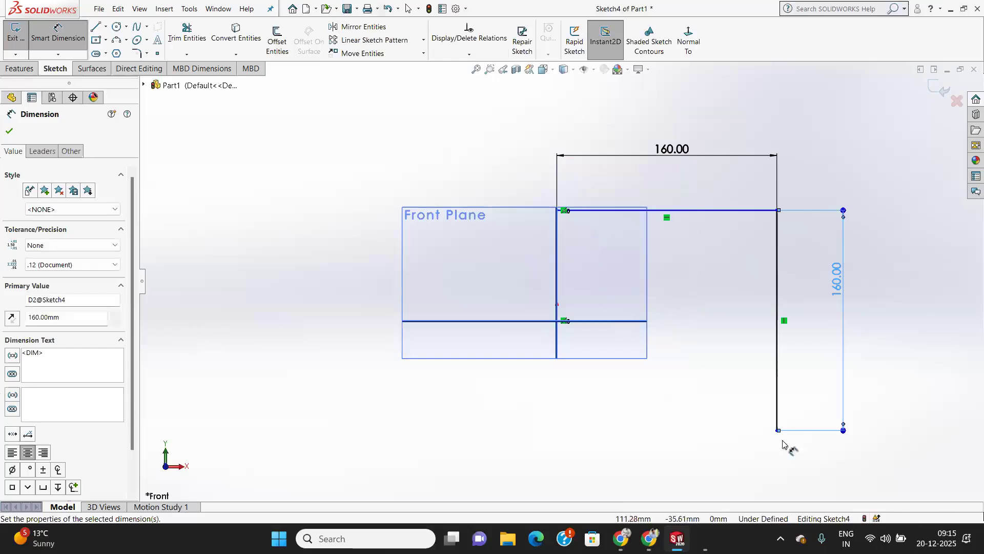
Step: Dimension the vertical line's lower endpoint at 0 mm from the Top Plane
{"action": "left_click", "coordinate": [611, 321]}
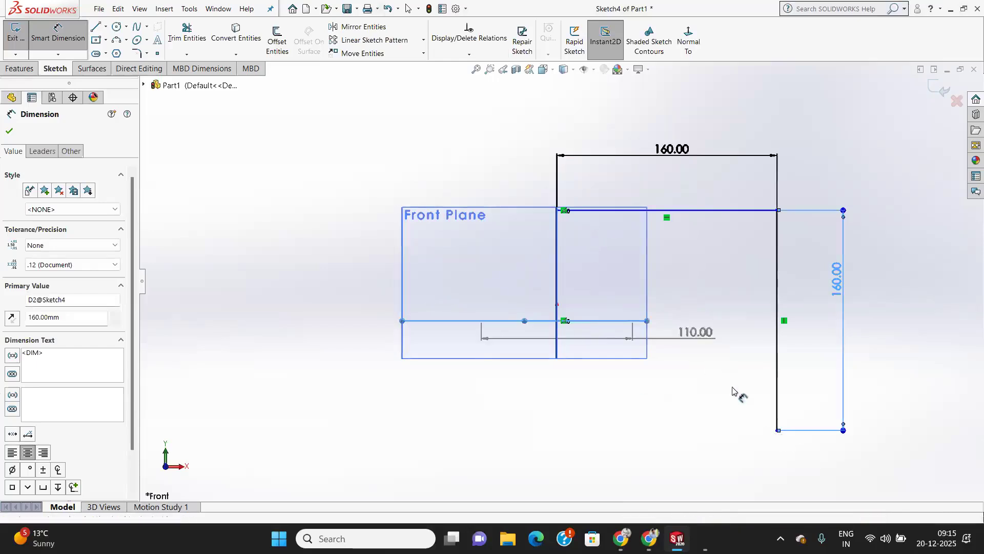
{"action": "left_click", "coordinate": [778, 430]}
{"action": "left_click", "coordinate": [409, 395]}
{"action": "type", "text": "0"}
{"action": "key", "text": "Return"}
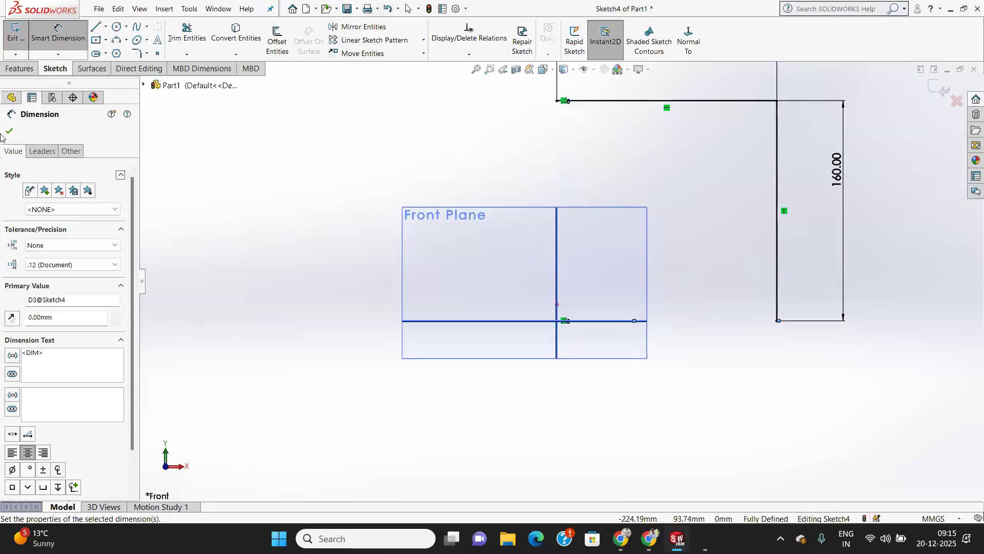
{"action": "left_click", "coordinate": [9, 133]}
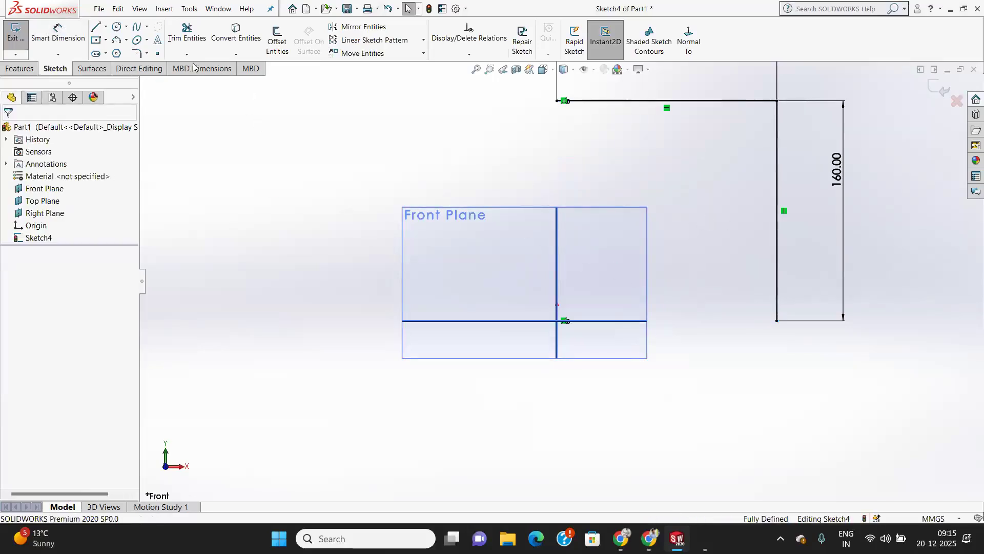
Step: Round the corner between the two lines with a 100 mm sketch fillet and exit the sketch
{"action": "left_click", "coordinate": [136, 54]}
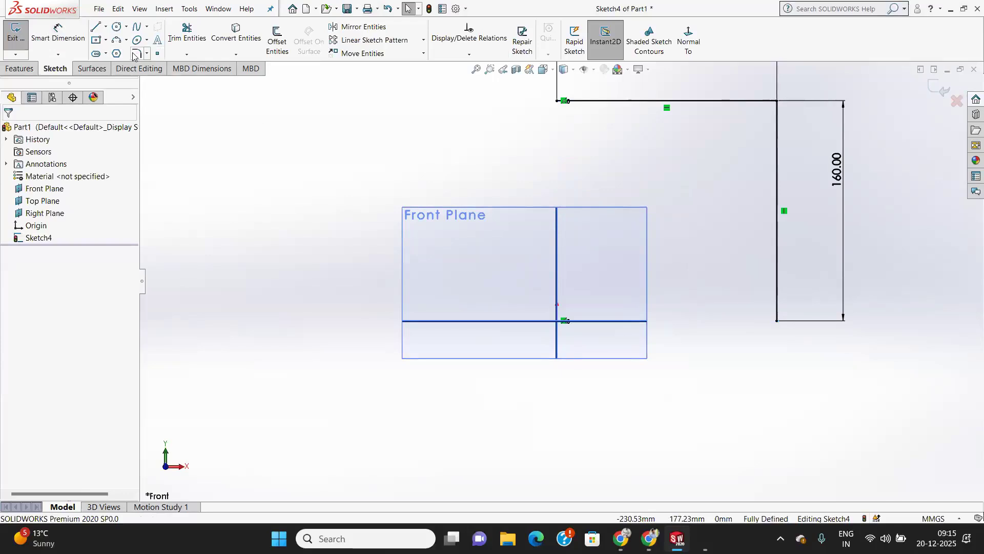
{"action": "left_click", "coordinate": [778, 101]}
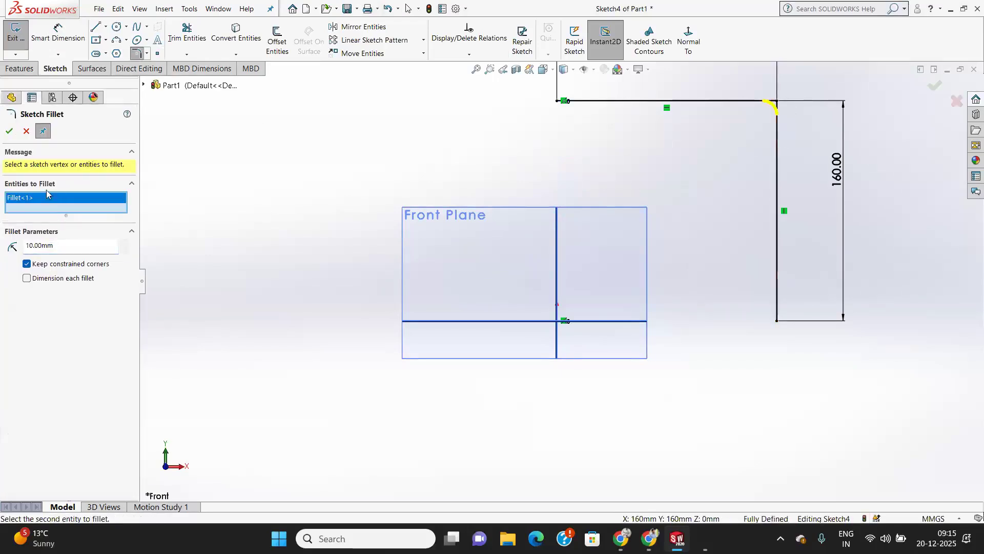
{"action": "double_click", "coordinate": [99, 249]}
{"action": "type", "text": "100"}
{"action": "key", "text": "Return"}
{"action": "left_click", "coordinate": [10, 131]}
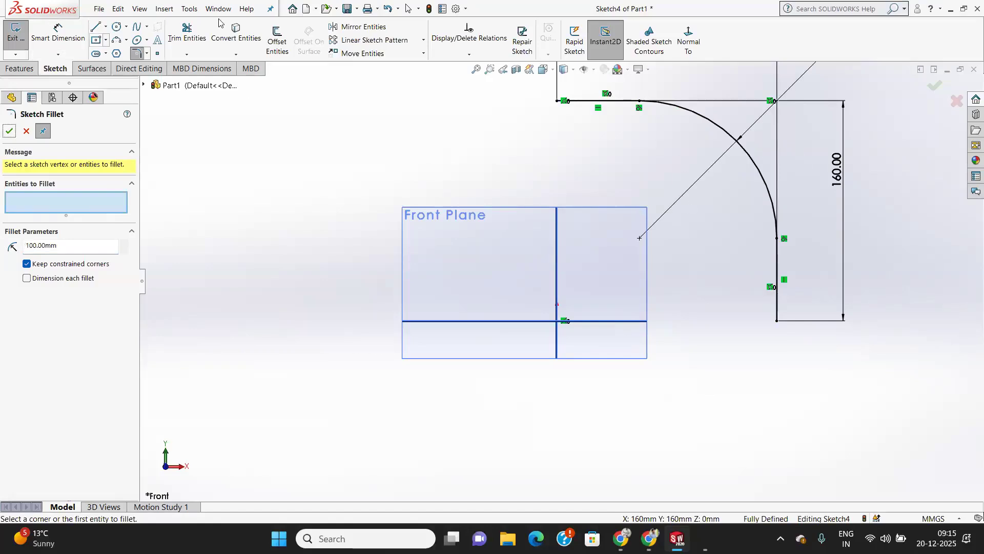
{"action": "left_click", "coordinate": [13, 45]}
Step: Create a reference plane perpendicular to the sketch's vertical line and coincident with its lower endpoint
{"action": "left_click", "coordinate": [91, 69]}
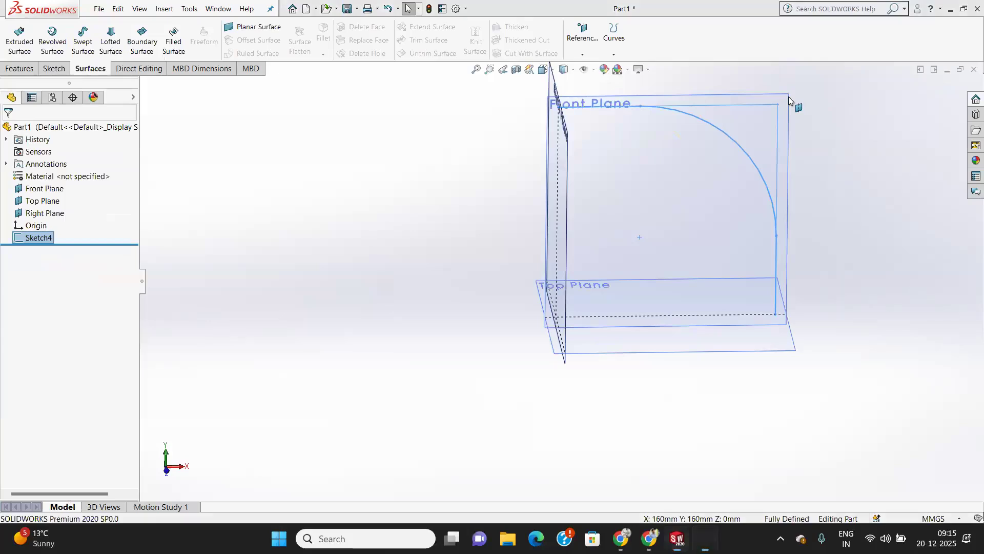
{"action": "left_click", "coordinate": [582, 55]}
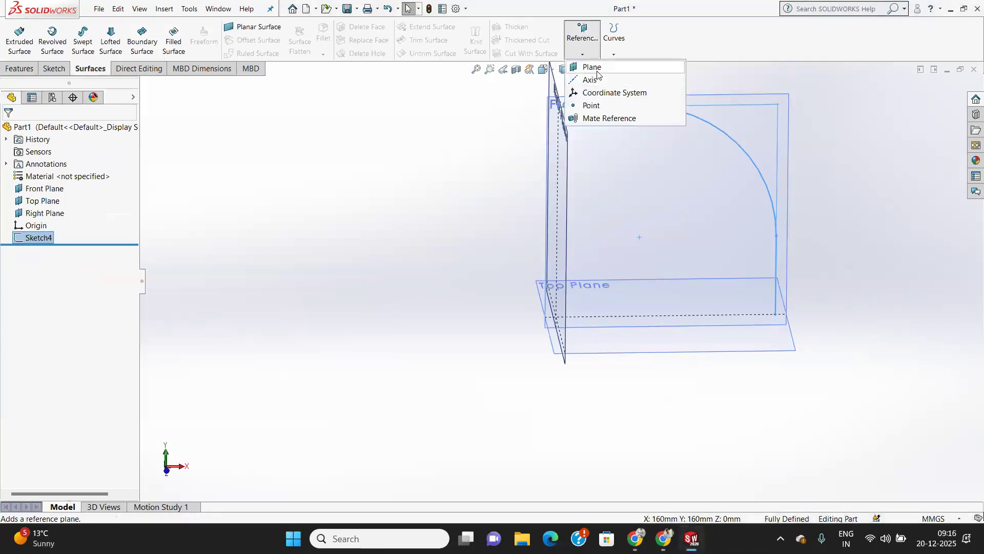
{"action": "left_click", "coordinate": [597, 71]}
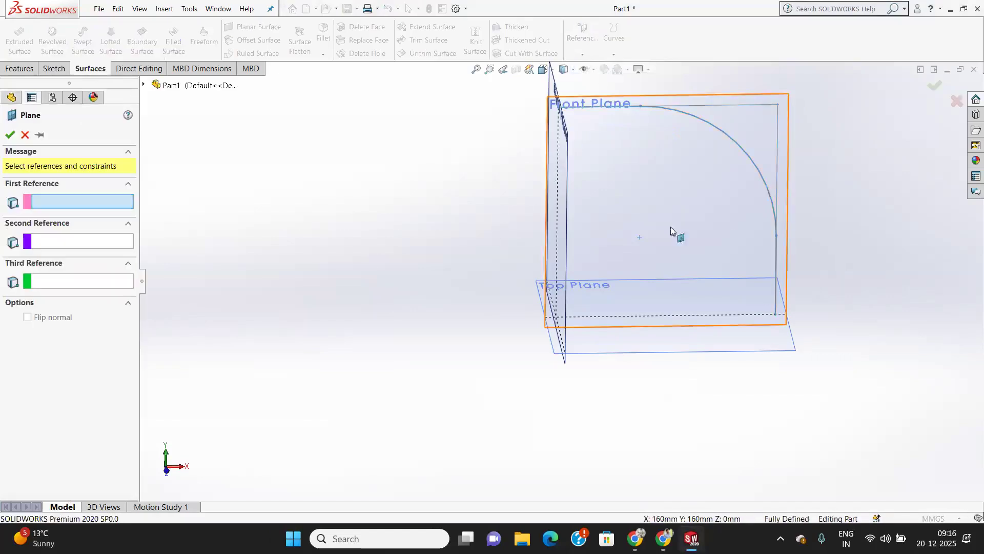
{"action": "left_click", "coordinate": [778, 264]}
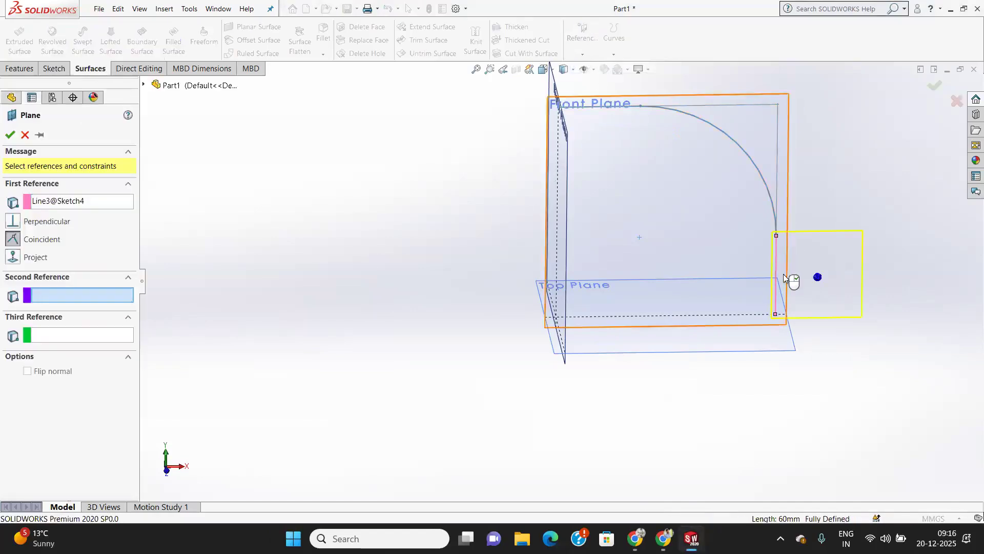
{"action": "left_click", "coordinate": [777, 315]}
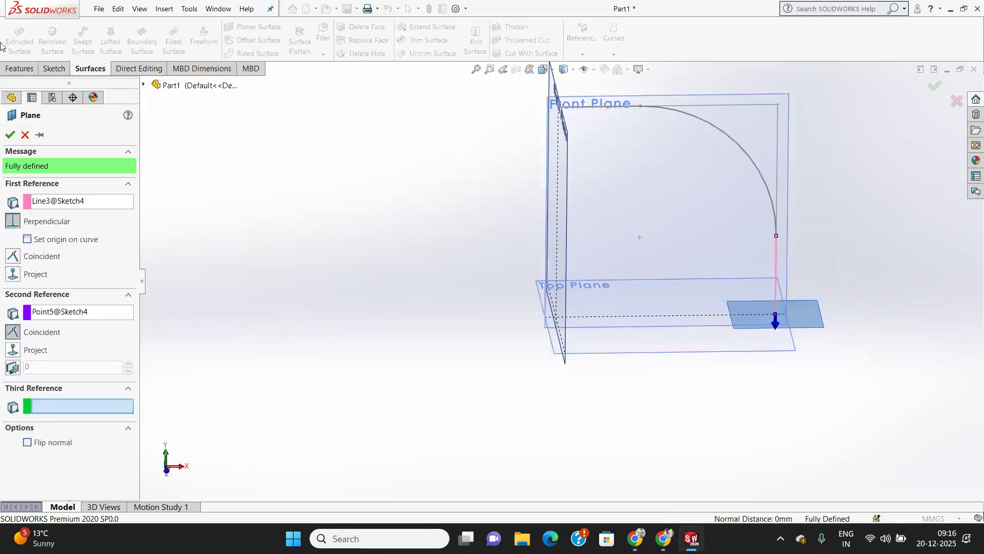
{"action": "left_click", "coordinate": [10, 135]}
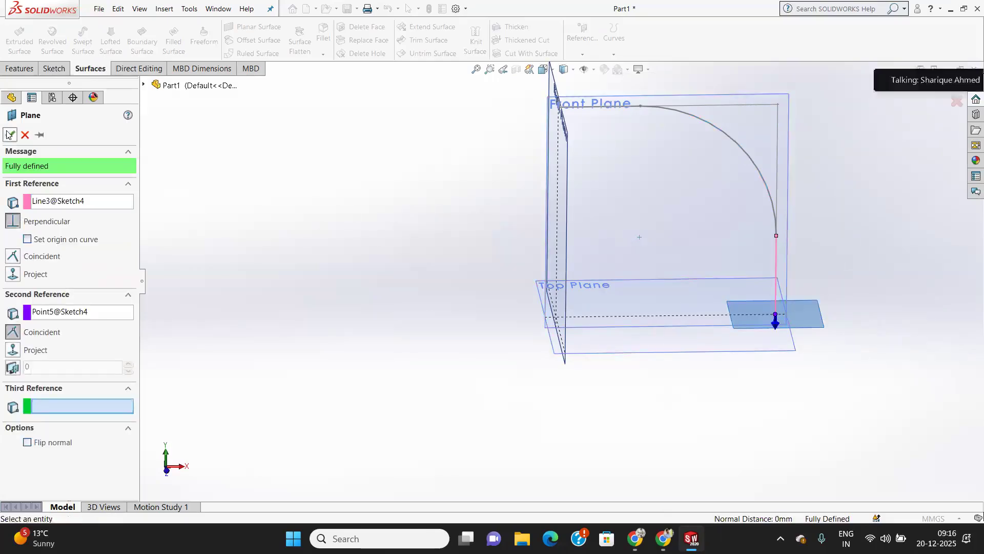
Step: Start a sketch on Plane1 and draw a circle of about 29 mm radius centred on the path's lower endpoint
{"action": "left_click", "coordinate": [53, 68]}
{"action": "left_click", "coordinate": [15, 31]}
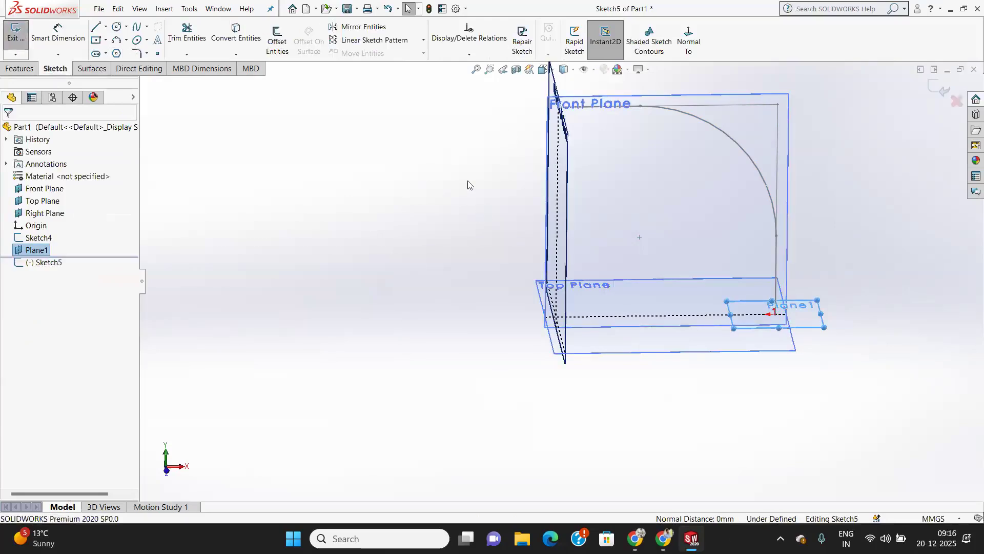
{"action": "left_click", "coordinate": [688, 41]}
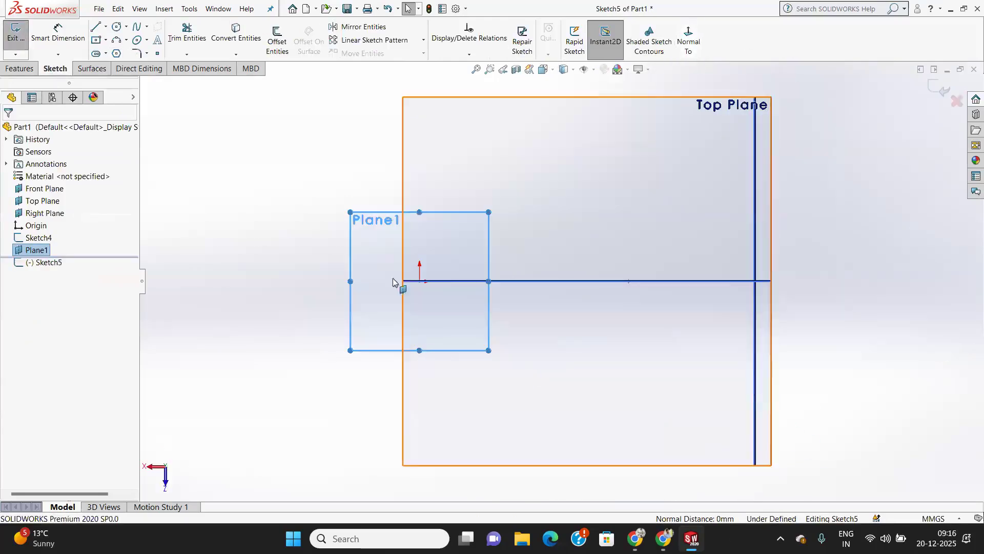
{"action": "left_click", "coordinate": [117, 26]}
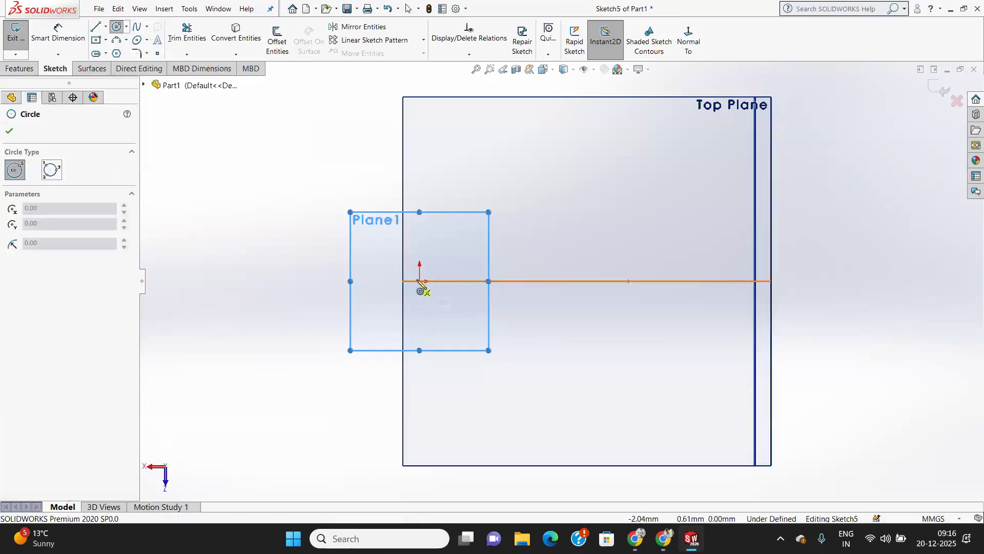
{"action": "left_click", "coordinate": [420, 281]}
{"action": "left_click", "coordinate": [458, 327]}
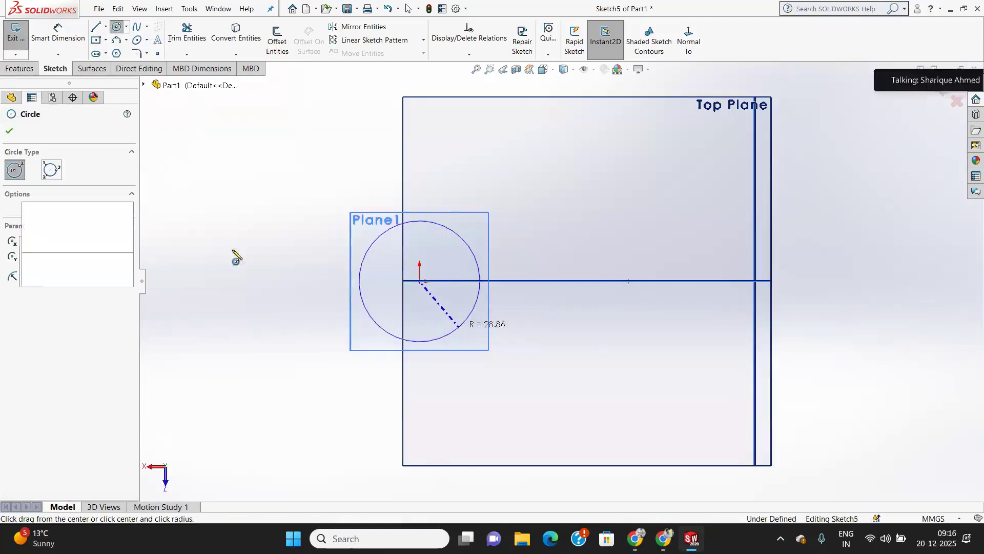
Step: Dimension the circle's diameter to 60 mm and exit the sketch
{"action": "right_click_drag", "start_coordinate": [236, 256], "coordinate": [236, 215]}
{"action": "left_click", "coordinate": [373, 249]}
{"action": "left_click", "coordinate": [277, 211]}
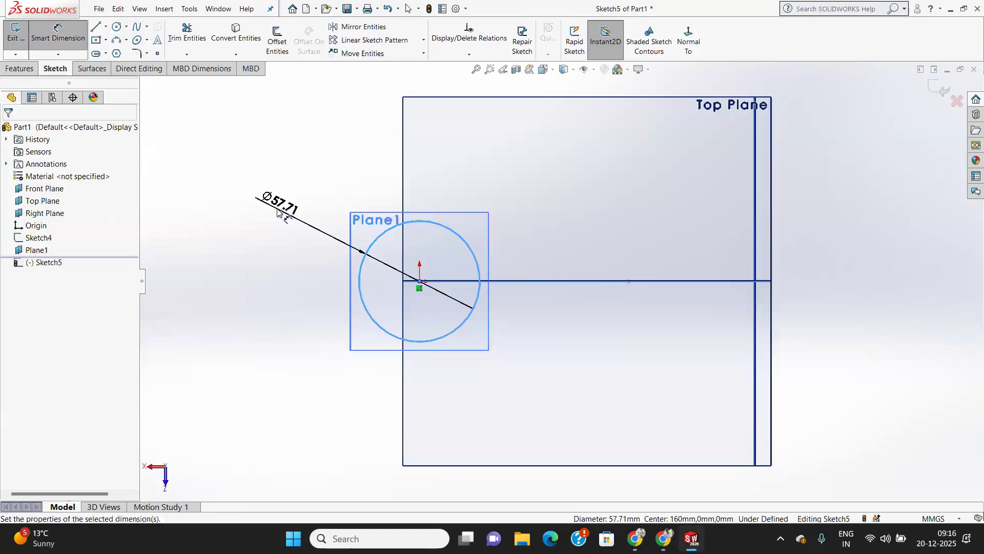
{"action": "type", "text": "60"}
{"action": "key", "text": "Return"}
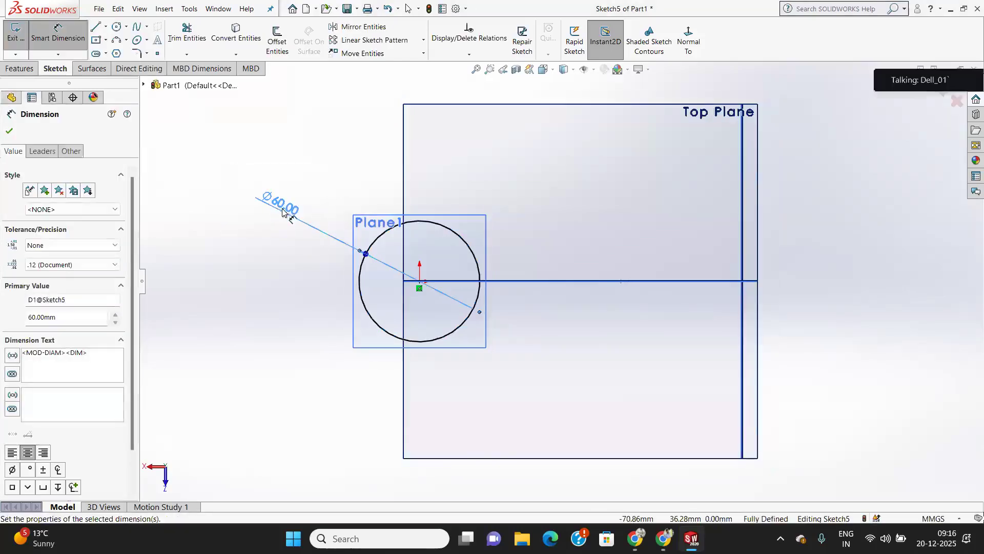
{"action": "left_click", "coordinate": [8, 132]}
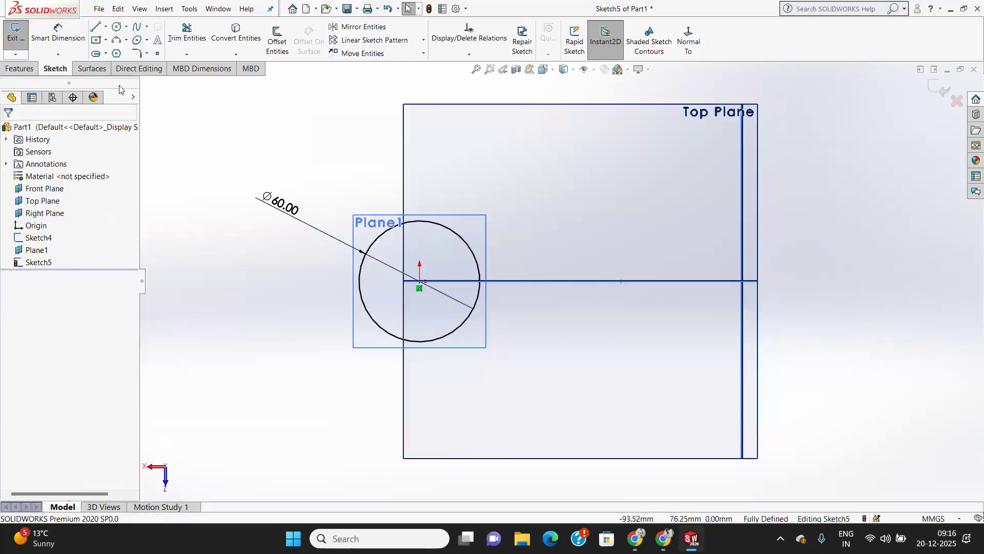
{"action": "left_click", "coordinate": [15, 33]}
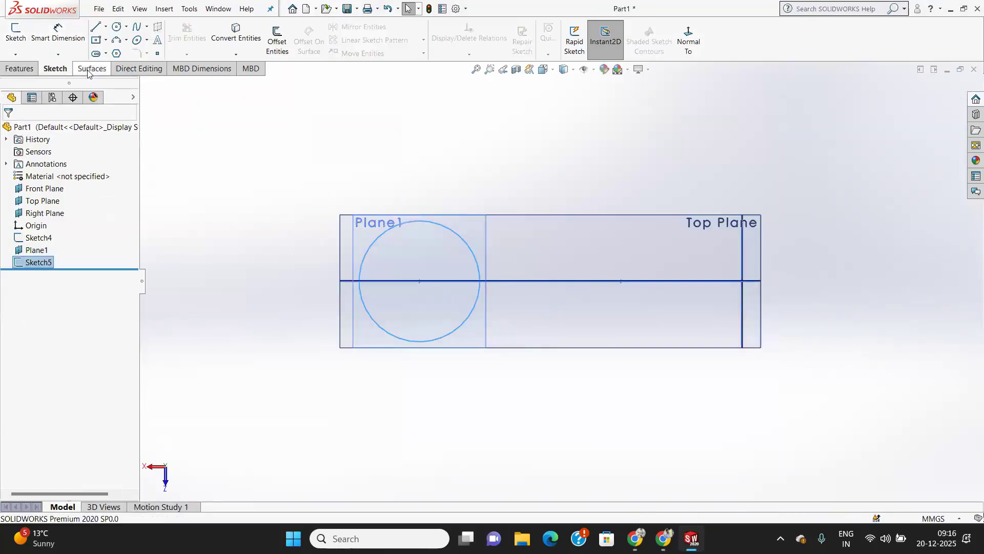
Step: Create a swept surface with the circle sketch as profile and the filleted line sketch as path
{"action": "left_click", "coordinate": [92, 69]}
{"action": "middle_click_drag", "start_coordinate": [420, 148], "coordinate": [645, 354]}
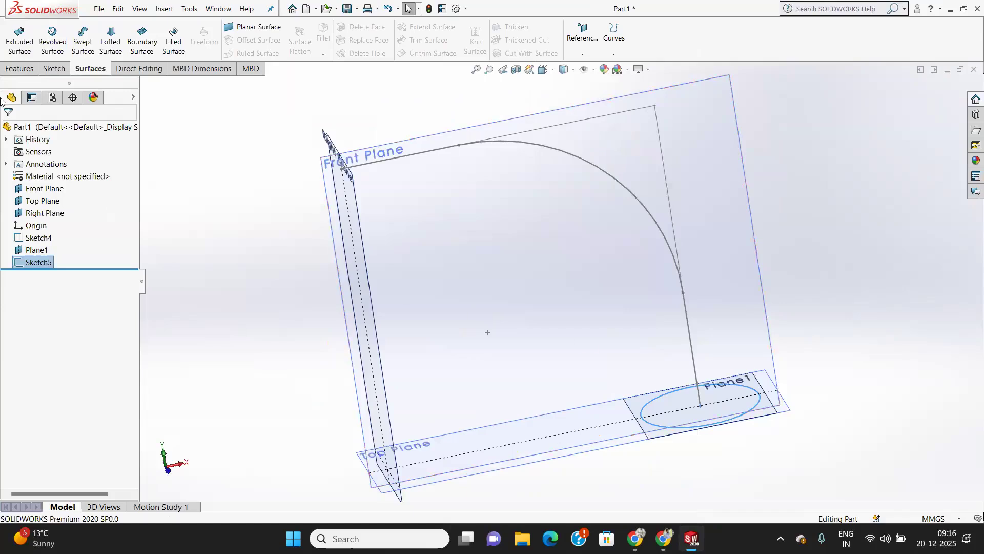
{"action": "left_click", "coordinate": [82, 43]}
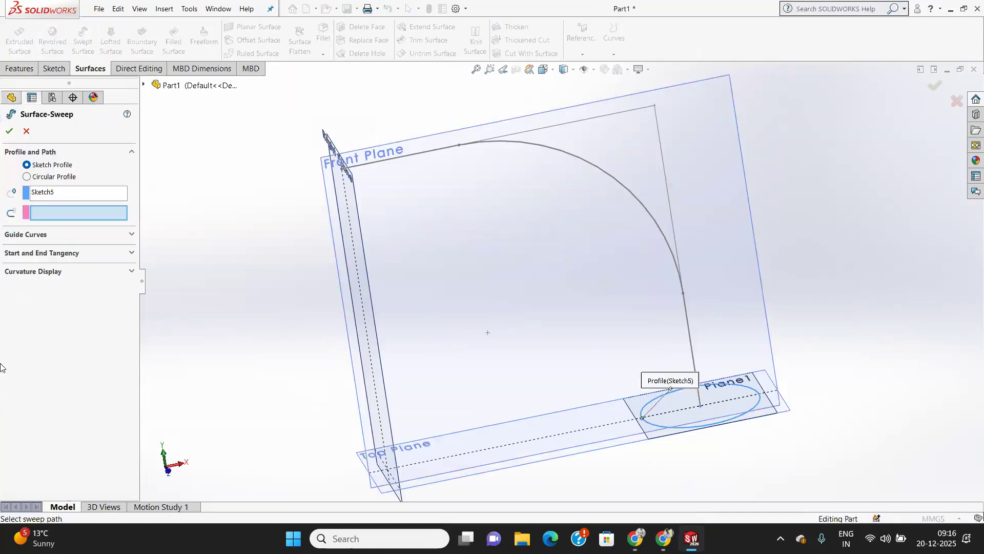
{"action": "left_click", "coordinate": [598, 170]}
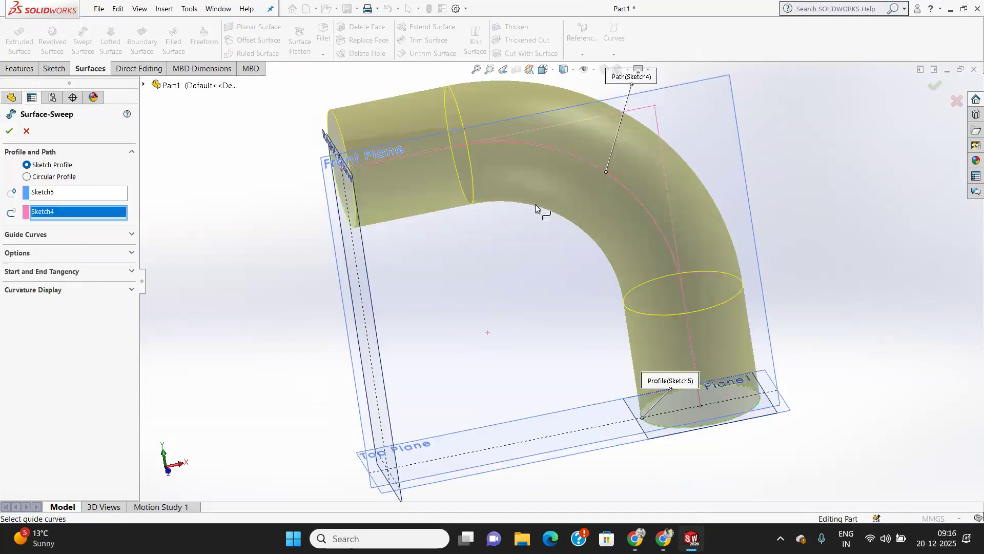
{"action": "middle_click_drag", "start_coordinate": [458, 226], "coordinate": [524, 238]}
{"action": "left_click", "coordinate": [9, 131]}
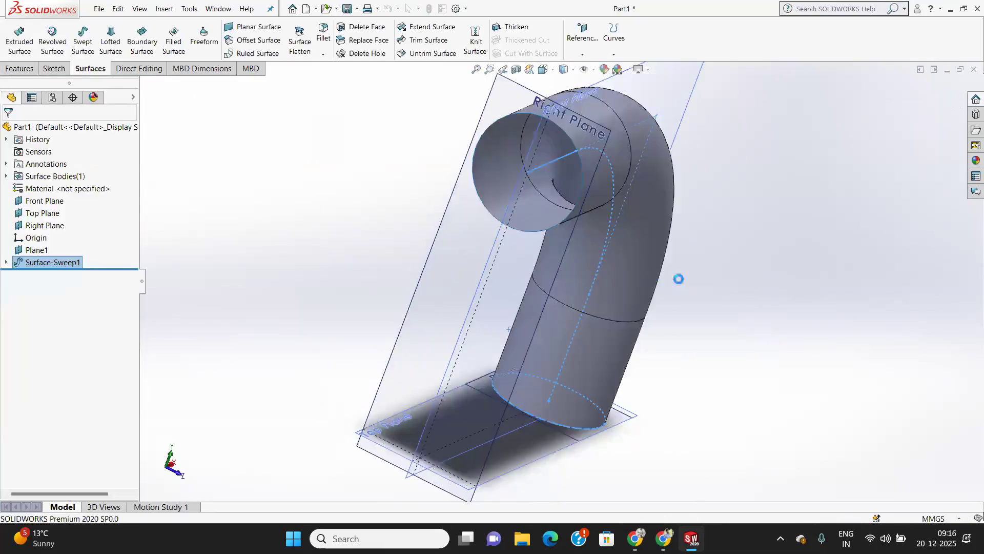
Step: Thicken the swept surface on both sides with a thickness of 5 mm
{"action": "middle_click_drag", "start_coordinate": [646, 278], "coordinate": [577, 269]}
{"action": "scroll", "coordinate": [596, 228], "scroll_direction": "down", "scroll_amount": 3}
{"action": "scroll", "coordinate": [593, 226], "scroll_direction": "up", "scroll_amount": 3}
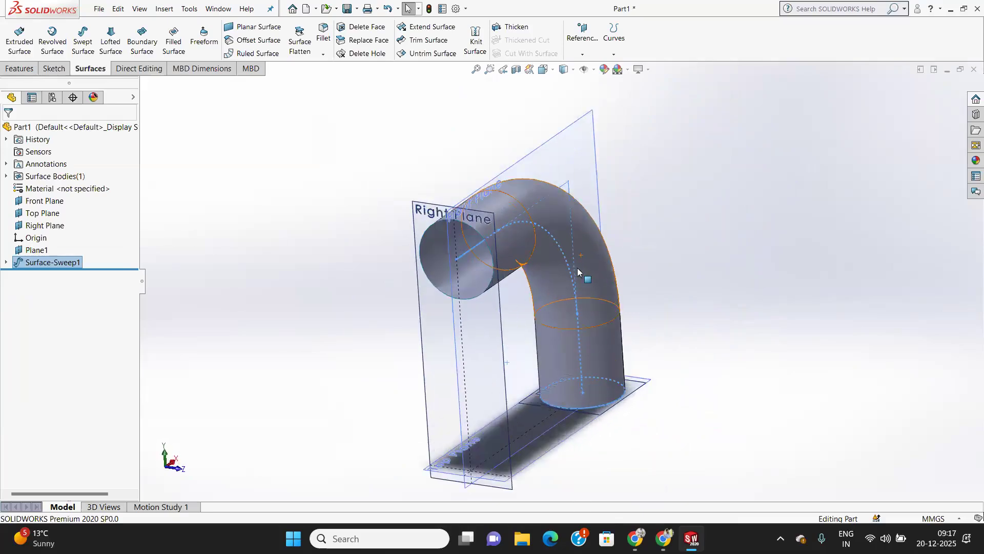
{"action": "scroll", "coordinate": [577, 267], "scroll_direction": "down", "scroll_amount": 2}
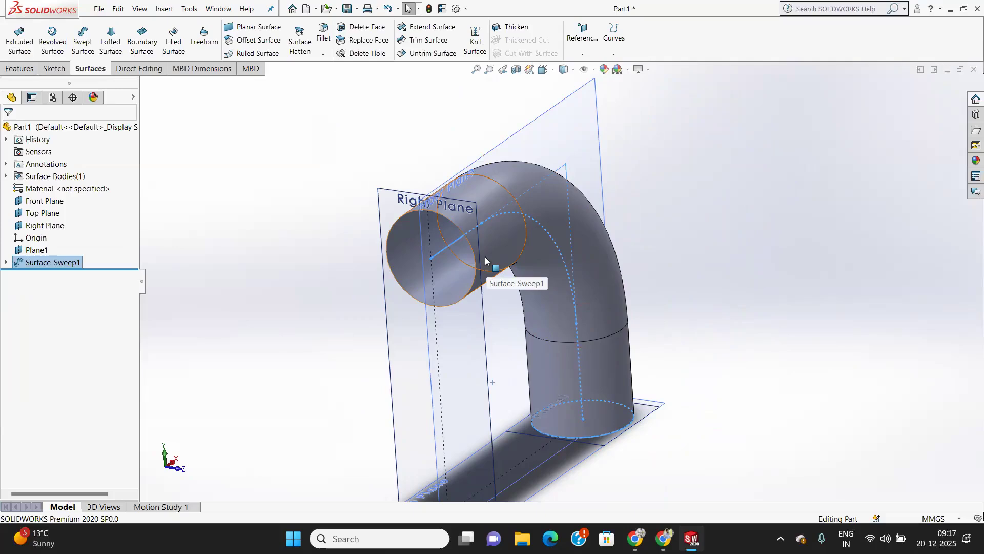
{"action": "left_click", "coordinate": [523, 25]}
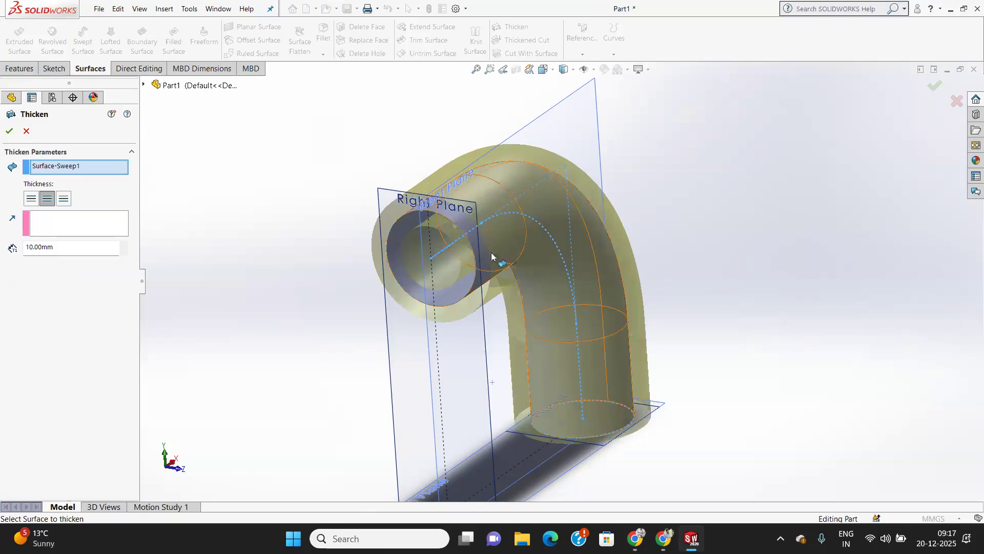
{"action": "left_click", "coordinate": [62, 200]}
{"action": "left_click", "coordinate": [51, 202]}
{"action": "double_click", "coordinate": [64, 246]}
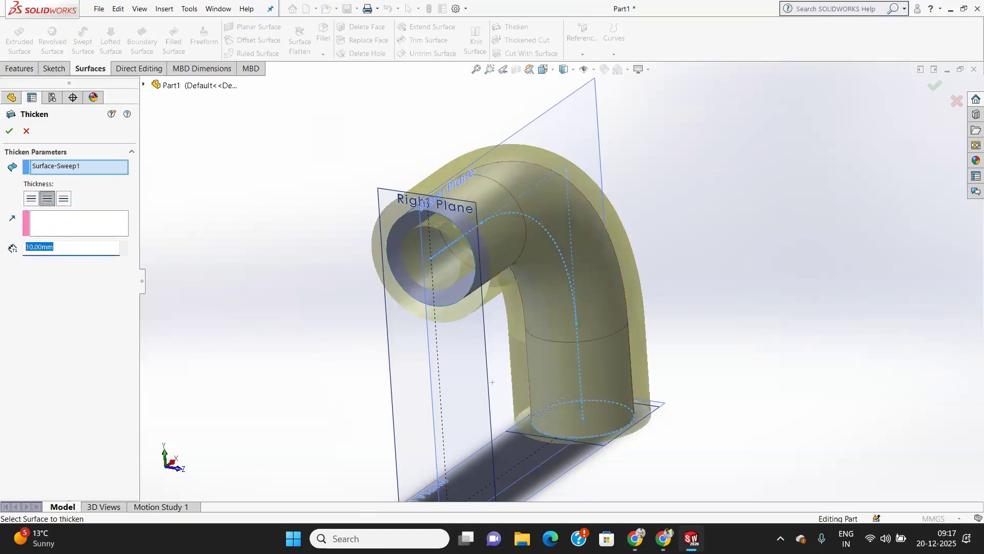
{"action": "type", "text": "5"}
{"action": "key", "text": "Return"}
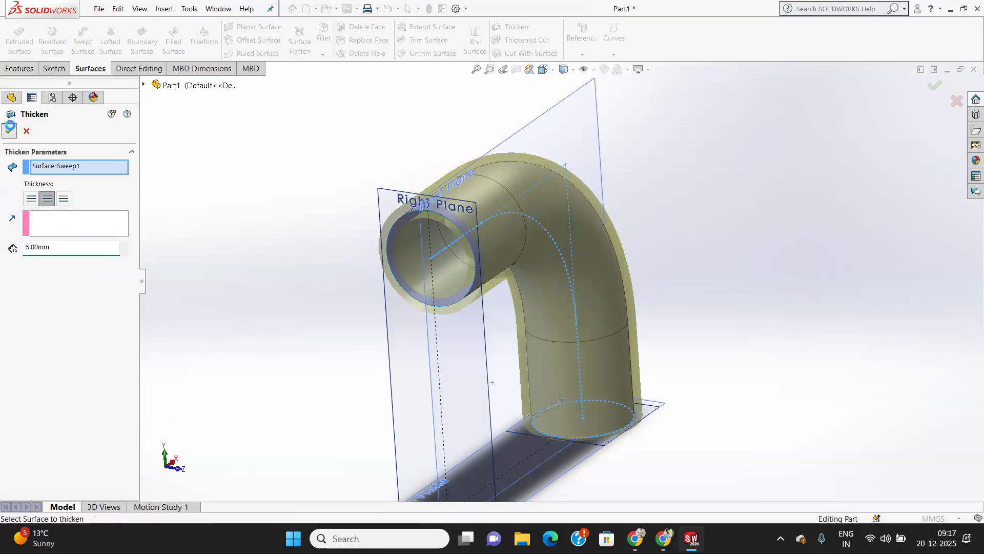
{"action": "left_click", "coordinate": [10, 131]}
Step: Open the Thicken feature for editing and compare the side 1, both sides and side 2 thickness previews
{"action": "middle_click_drag", "start_coordinate": [338, 230], "coordinate": [383, 149]}
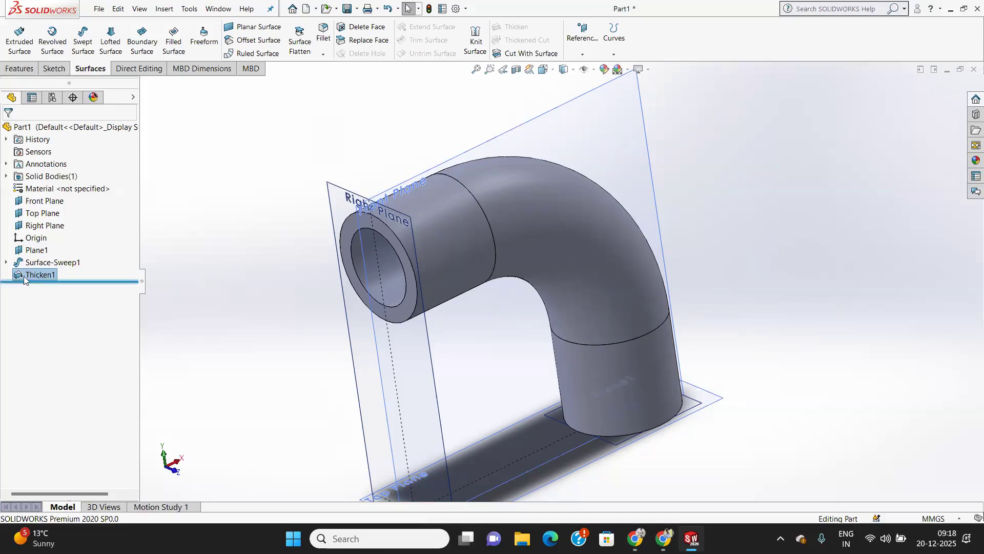
{"action": "right_click", "coordinate": [52, 278]}
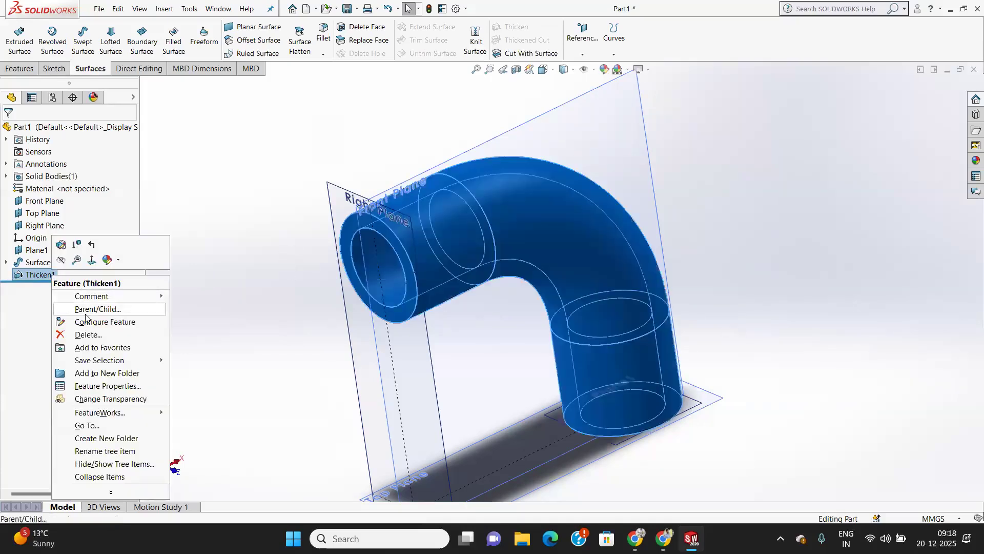
{"action": "left_click", "coordinate": [61, 246]}
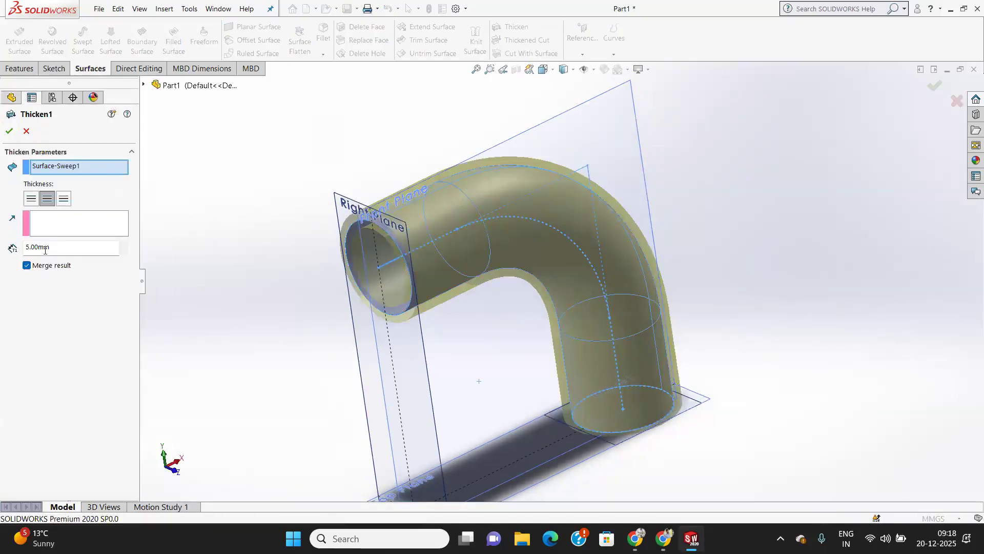
{"action": "left_click", "coordinate": [64, 199]}
{"action": "left_click", "coordinate": [47, 199]}
{"action": "left_click", "coordinate": [30, 201]}
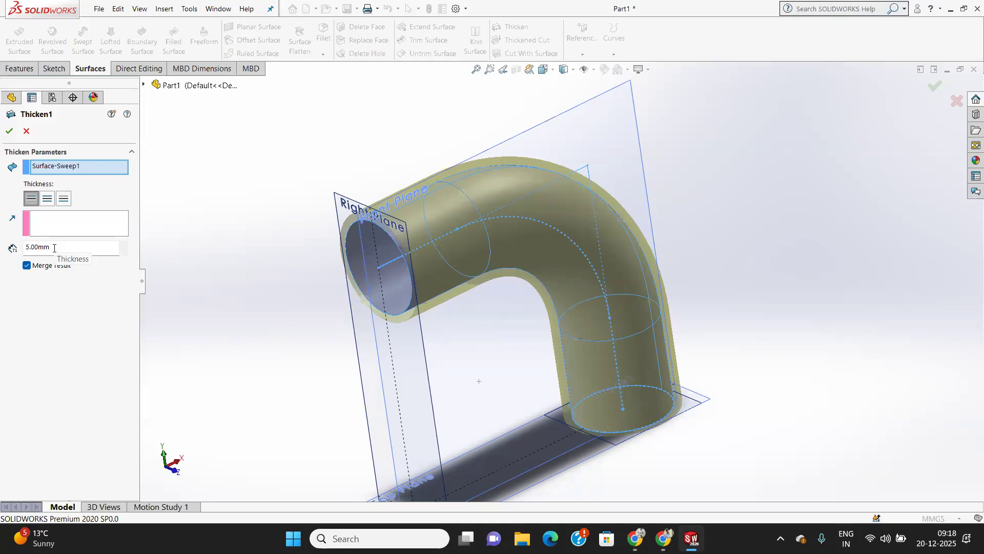
{"action": "left_click", "coordinate": [47, 201]}
Step: Compare the thickness sides at the pipe's open end, then set the Thicken feature to side 1 and apply it
{"action": "middle_click_drag", "start_coordinate": [417, 245], "coordinate": [495, 228]}
{"action": "scroll", "coordinate": [502, 255], "scroll_direction": "down", "scroll_amount": 3}
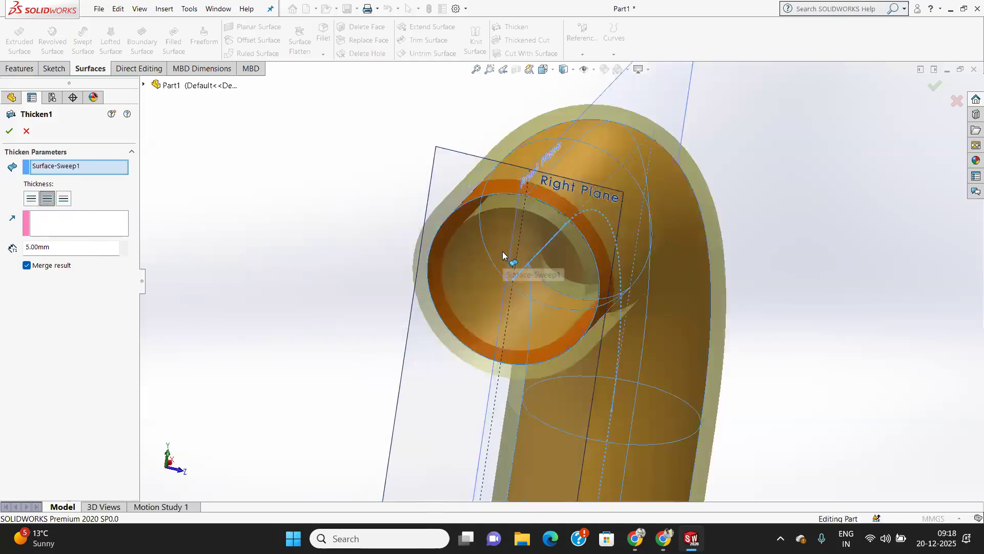
{"action": "scroll", "coordinate": [502, 255], "scroll_direction": "down", "scroll_amount": 2}
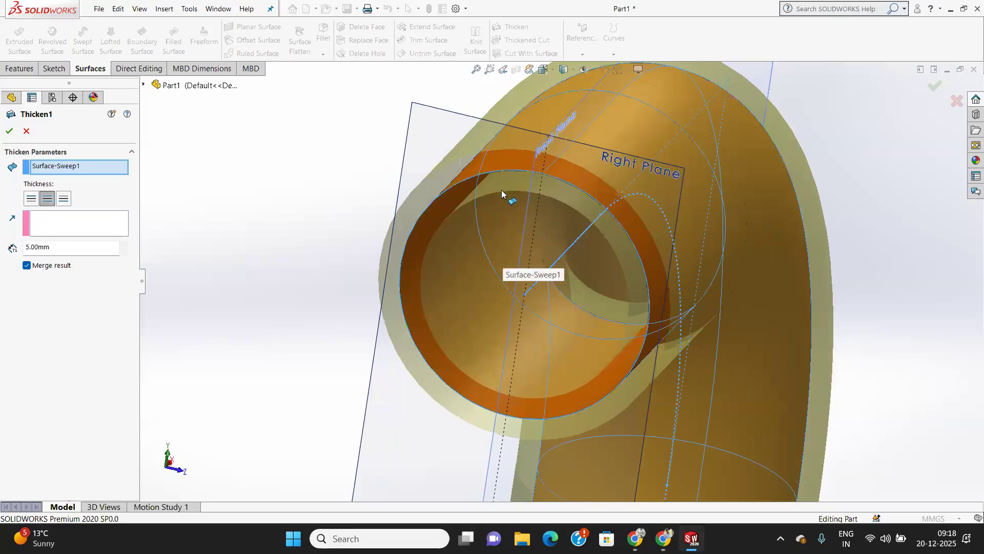
{"action": "left_click", "coordinate": [31, 199]}
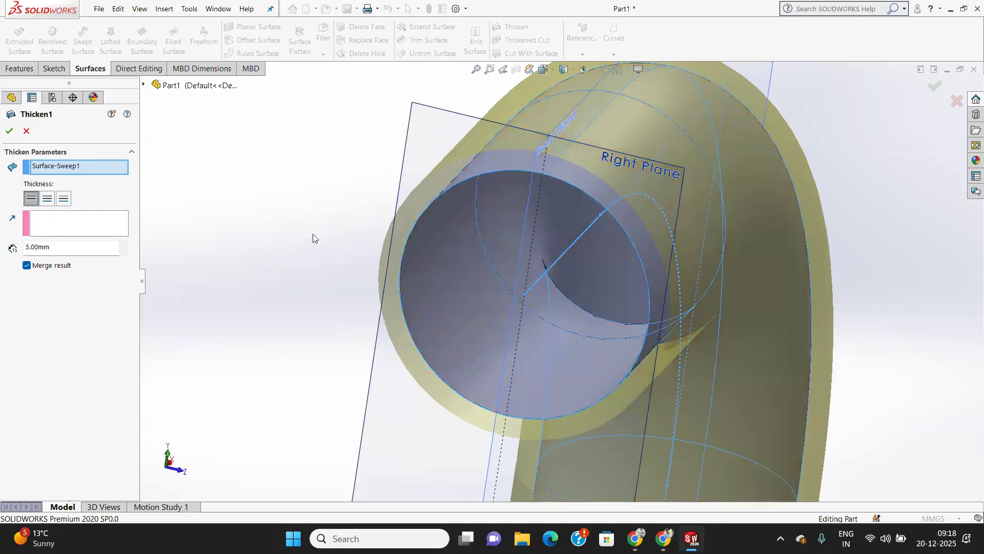
{"action": "left_click", "coordinate": [64, 199]}
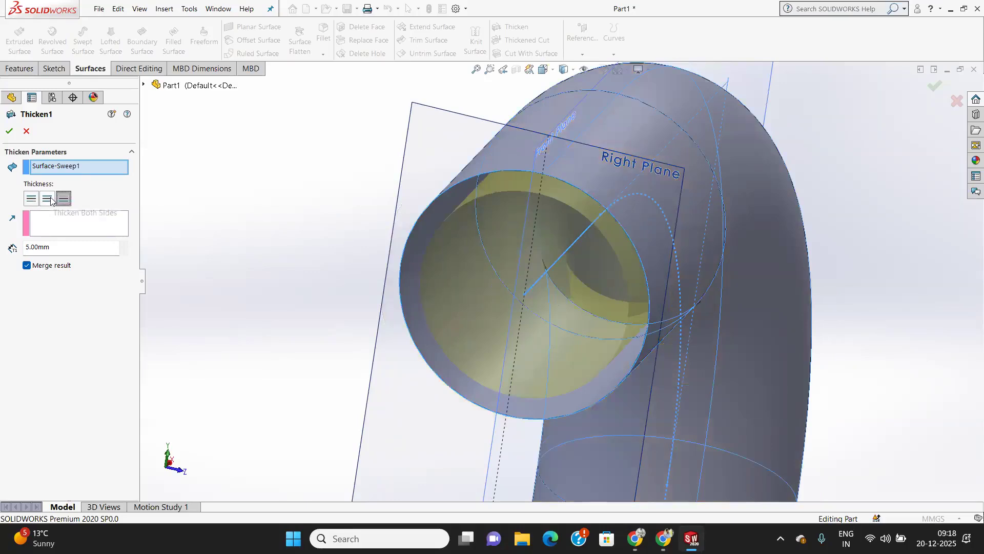
{"action": "left_click", "coordinate": [47, 199]}
{"action": "left_click", "coordinate": [31, 198]}
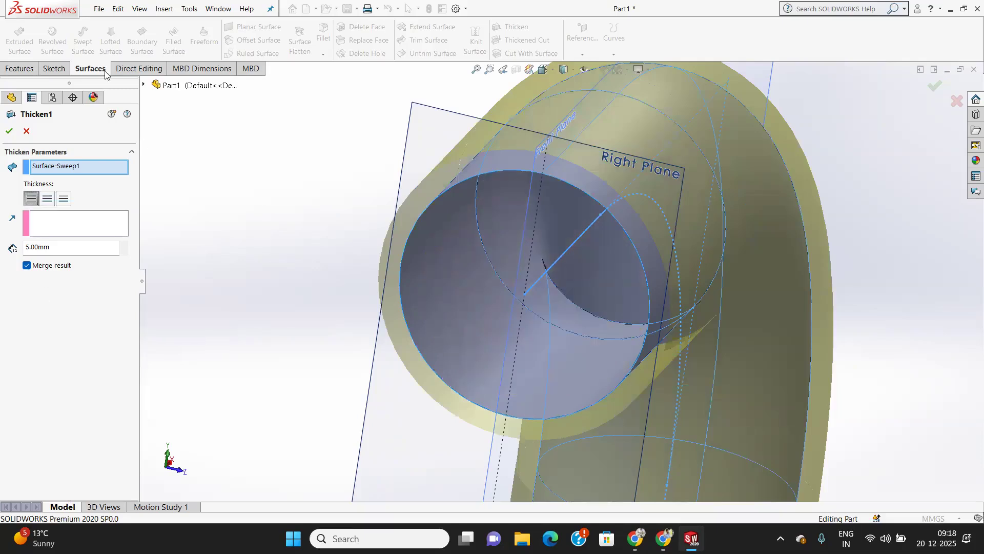
{"action": "left_click", "coordinate": [10, 131]}
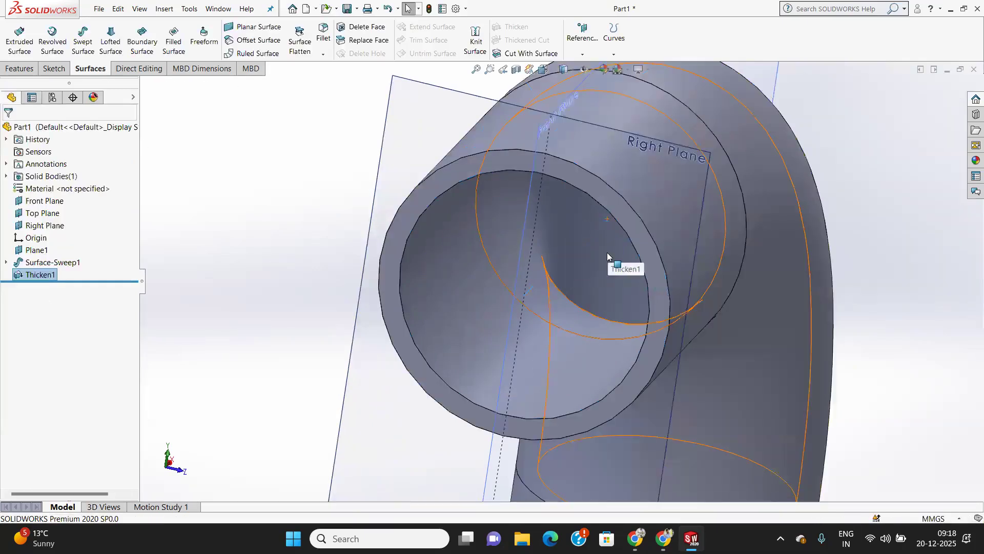
Step: Examine the thickened pipe elbow's open end and overall shape from several angles
{"action": "scroll", "coordinate": [607, 253], "scroll_direction": "up", "scroll_amount": 2}
{"action": "middle_click_drag", "start_coordinate": [607, 253], "coordinate": [603, 273]}
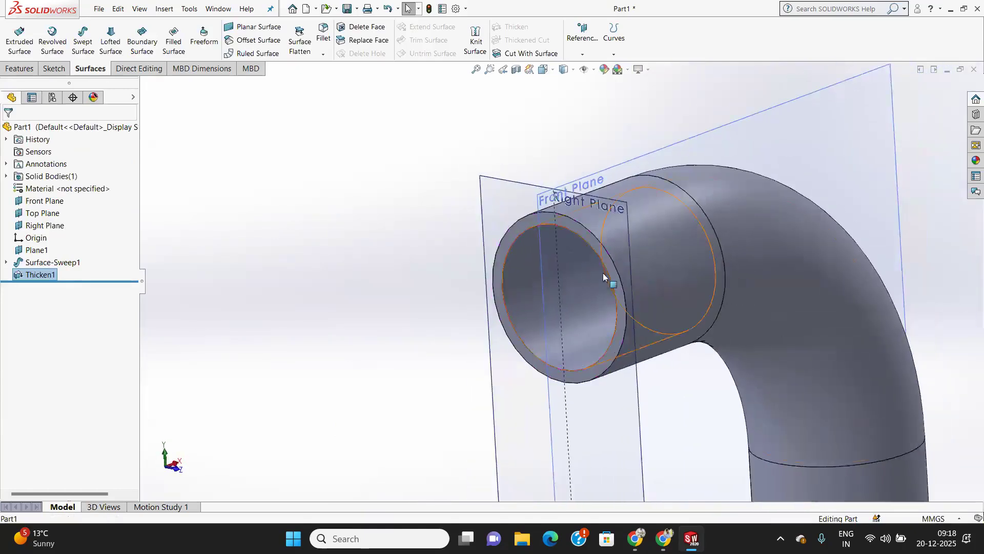
{"action": "scroll", "coordinate": [631, 290], "scroll_direction": "down", "scroll_amount": 2}
{"action": "scroll", "coordinate": [631, 289], "scroll_direction": "up", "scroll_amount": 5}
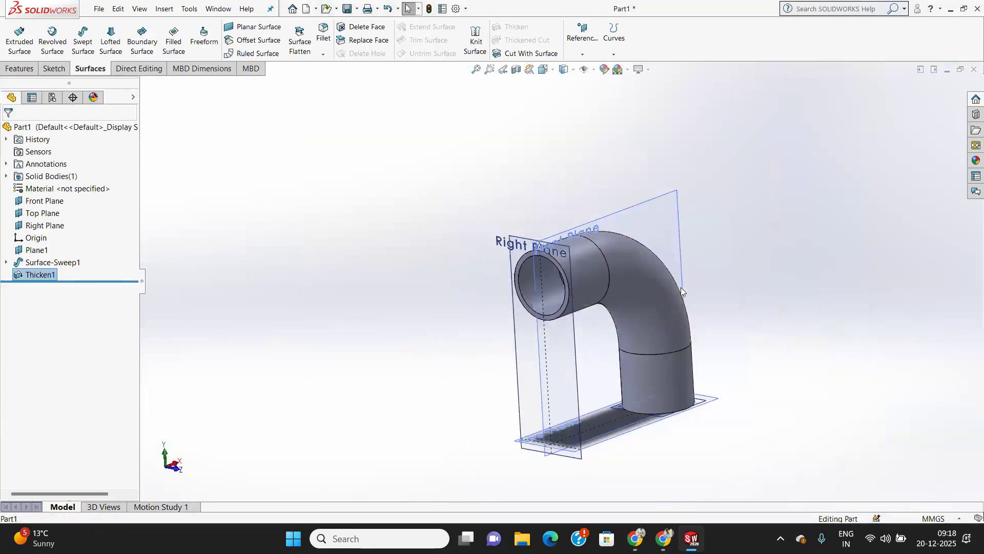
{"action": "mouse_move", "coordinate": [681, 233]}
{"action": "middle_mouse_down"}
{"action": "mouse_move", "coordinate": [708, 200]}
{"action": "mouse_move", "coordinate": [782, 220]}
{"action": "mouse_move", "coordinate": [694, 224]}
{"action": "mouse_move", "coordinate": [681, 238]}
{"action": "middle_mouse_up"}
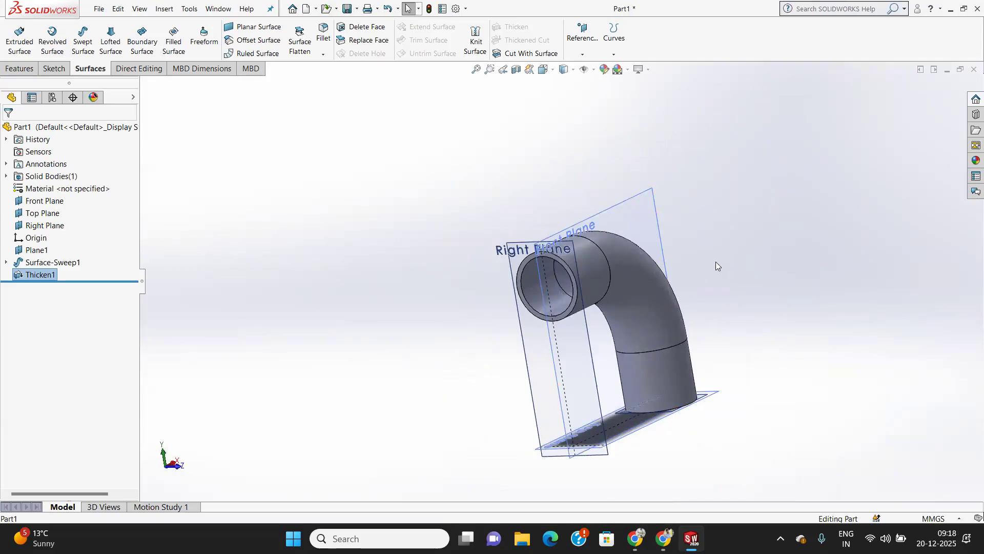
{"action": "middle_click_drag", "start_coordinate": [658, 269], "coordinate": [636, 269]}
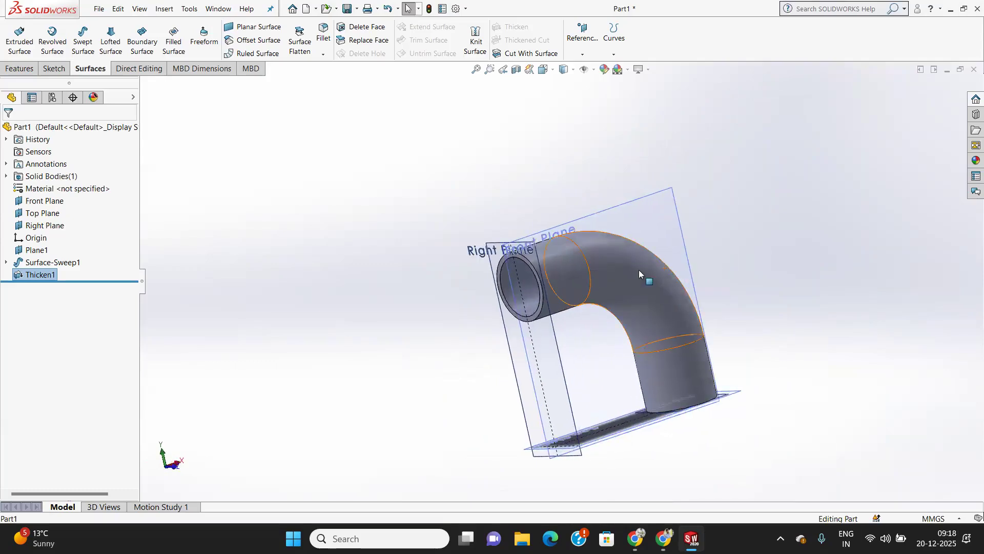
{"action": "scroll", "coordinate": [650, 278], "scroll_direction": "up", "scroll_amount": 2}
{"action": "scroll", "coordinate": [650, 278], "scroll_direction": "down", "scroll_amount": 2}
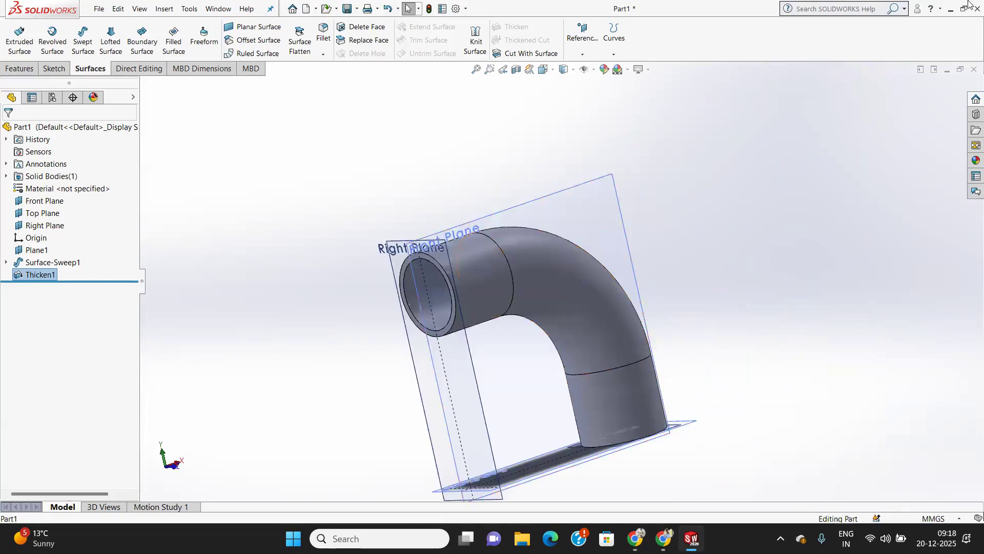
Step: Delete the Thicken feature and the swept surface of the pipe elbow, leaving their sketches in place
{"action": "right_click", "coordinate": [41, 273]}
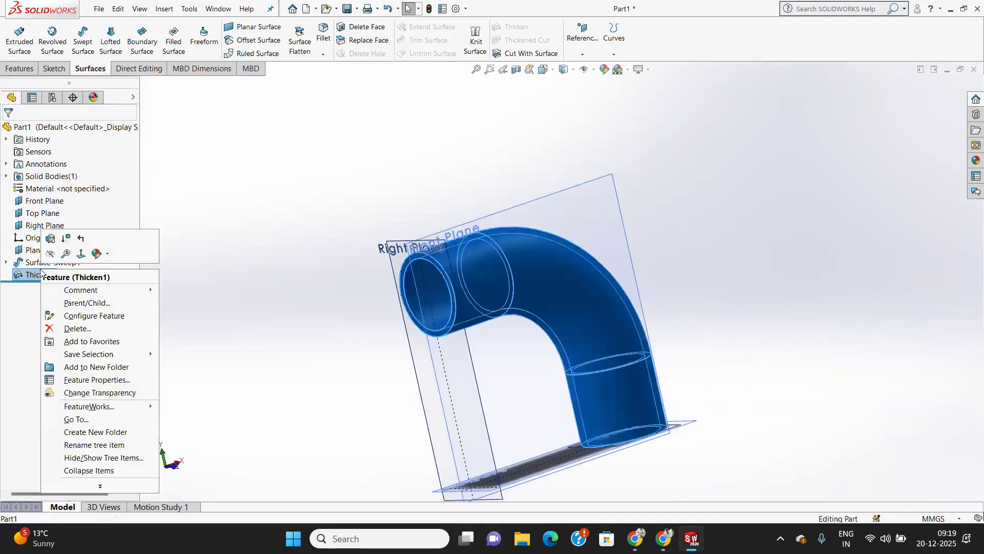
{"action": "left_click", "coordinate": [73, 329]}
{"action": "left_click", "coordinate": [573, 201]}
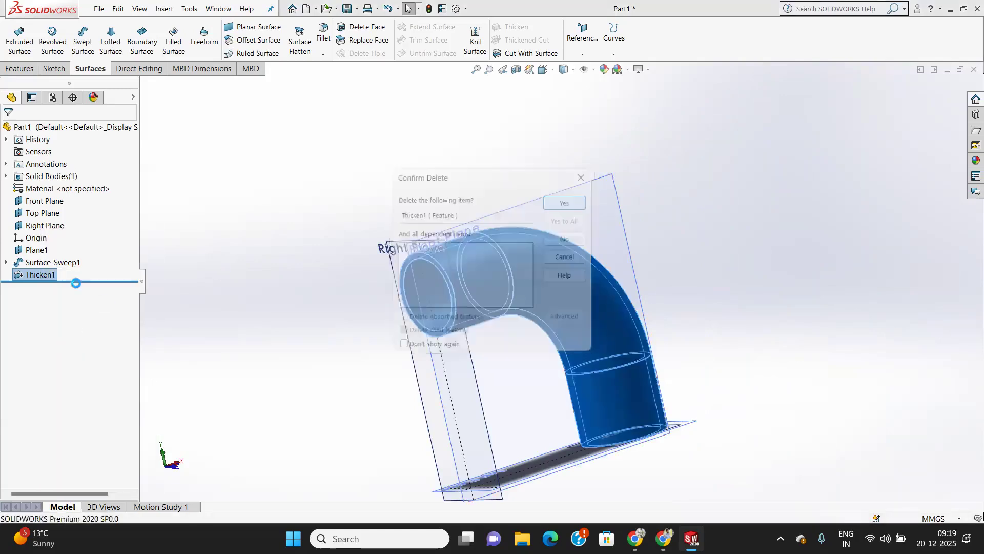
{"action": "right_click", "coordinate": [57, 265]}
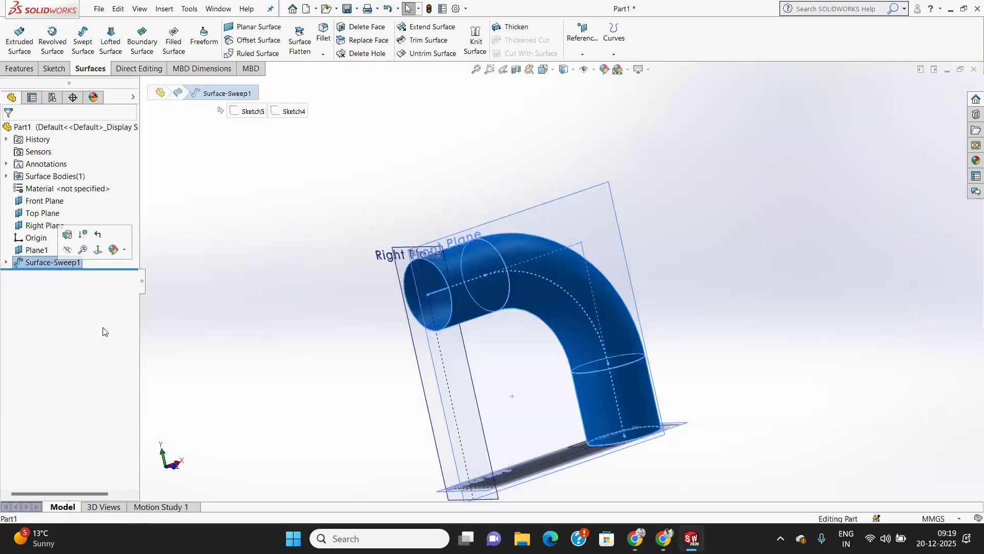
{"action": "key", "text": "Return"}
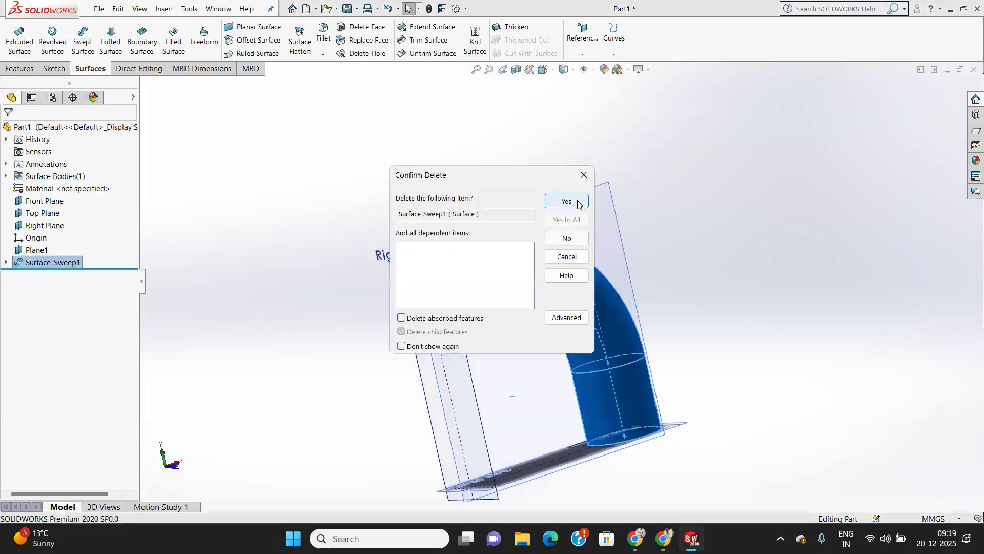
{"action": "key", "text": "Return"}
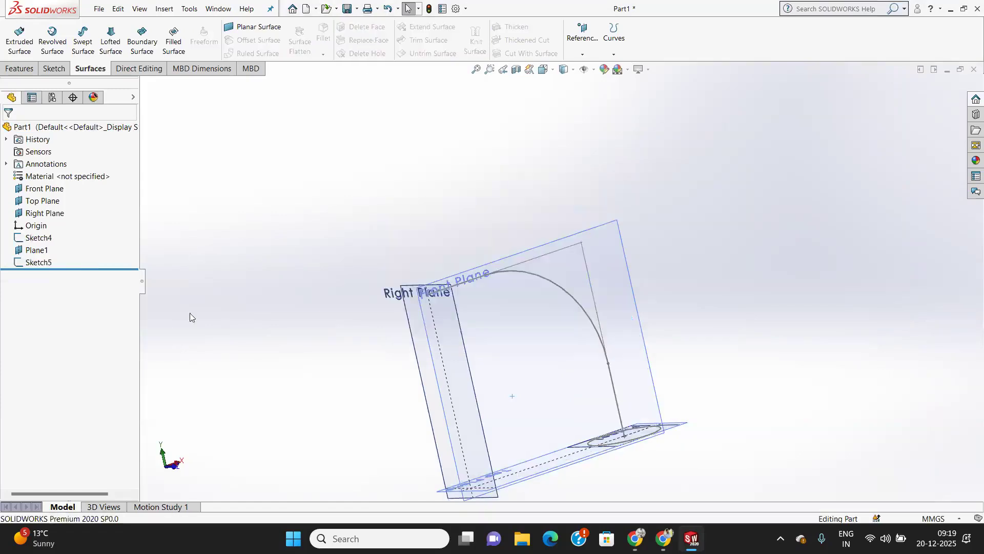
Step: Delete the circular profile sketch, Sketch5
{"action": "left_click", "coordinate": [44, 265]}
{"action": "right_click", "coordinate": [44, 266]}
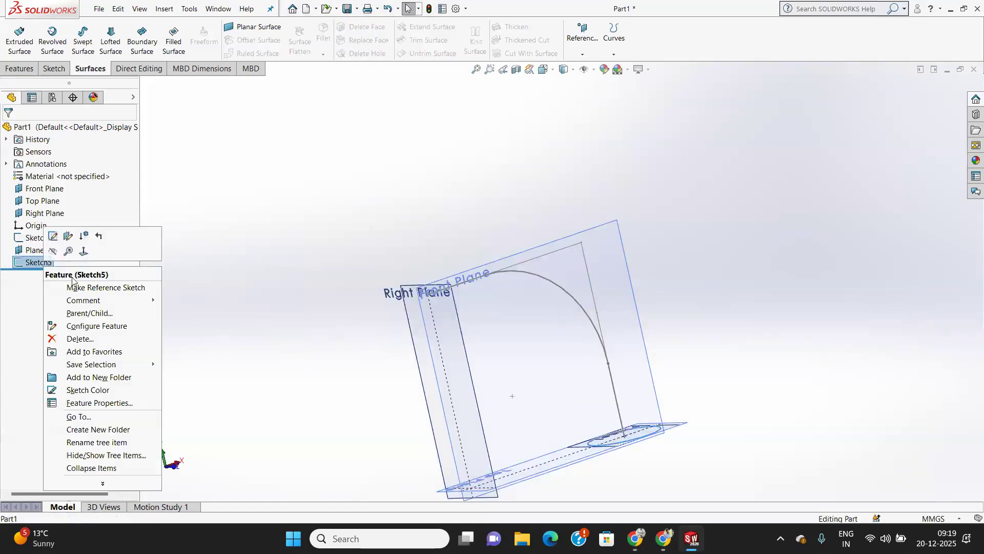
{"action": "left_click", "coordinate": [79, 339]}
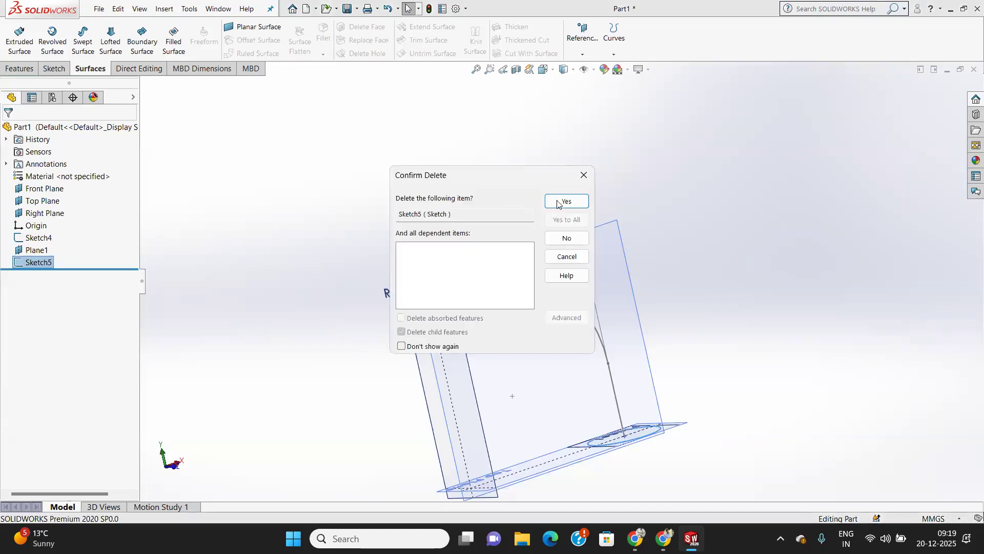
{"action": "key", "text": "Return"}
Step: Delete the reference plane Plane1 and the remaining sweep path sketch, Sketch4
{"action": "left_click", "coordinate": [35, 251]}
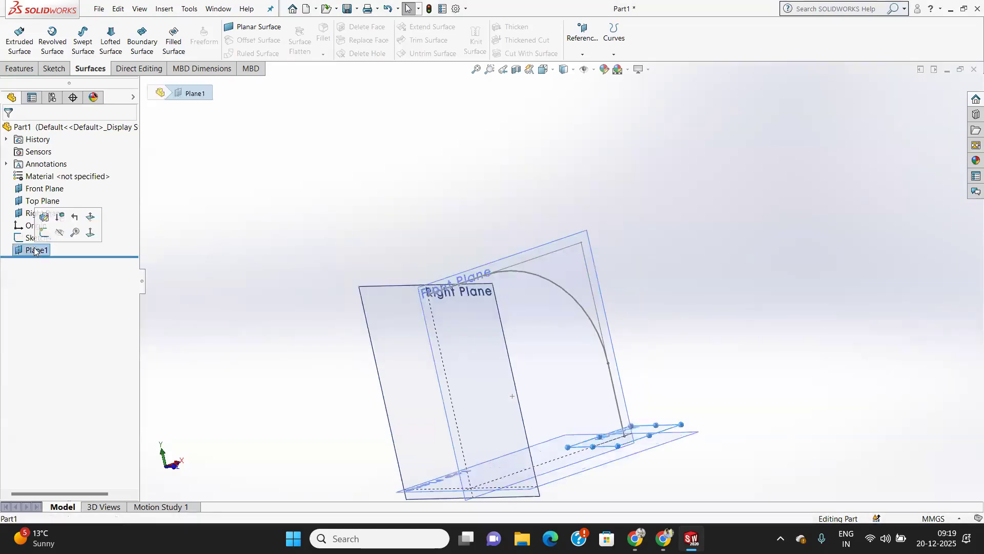
{"action": "right_click", "coordinate": [36, 250]}
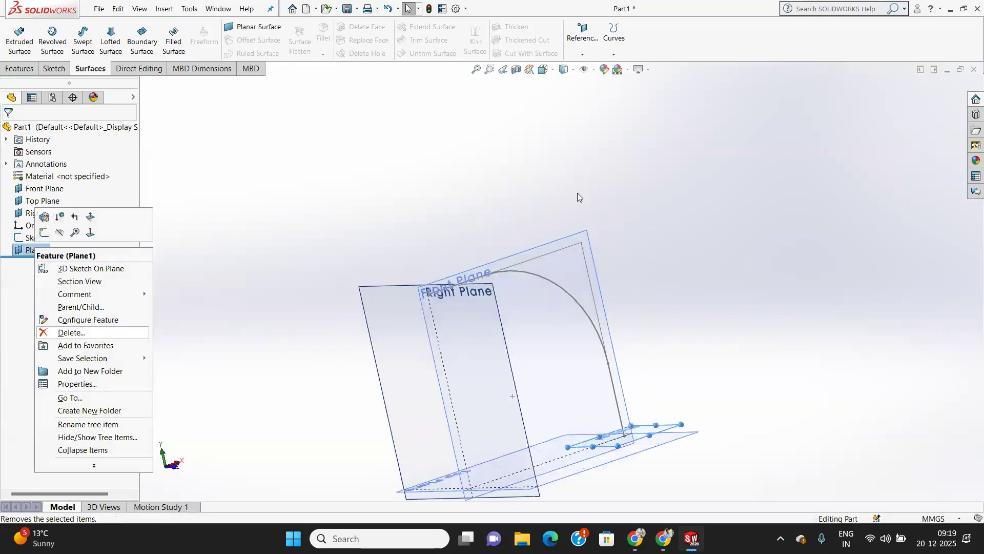
{"action": "left_click", "coordinate": [72, 332]}
{"action": "key", "text": "Return"}
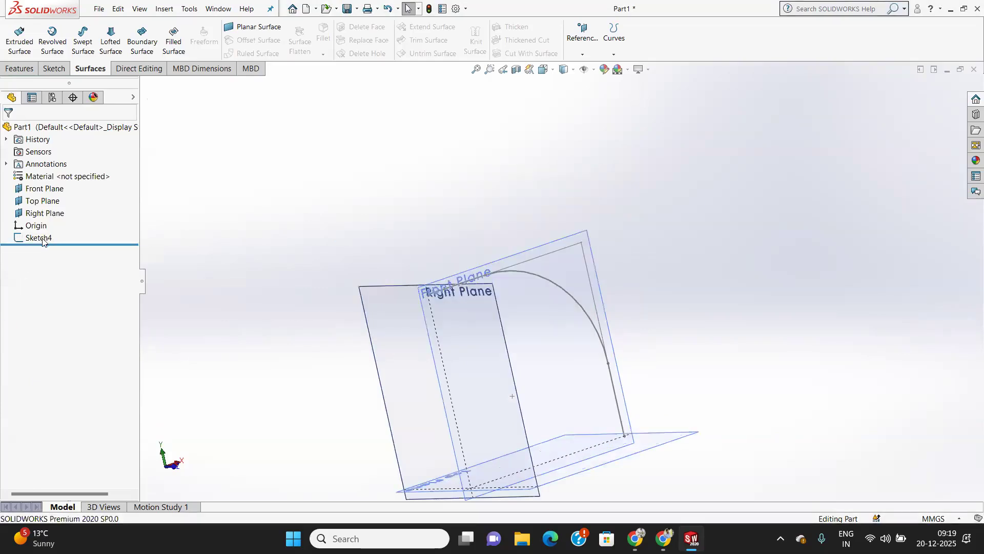
{"action": "right_click", "coordinate": [42, 239]}
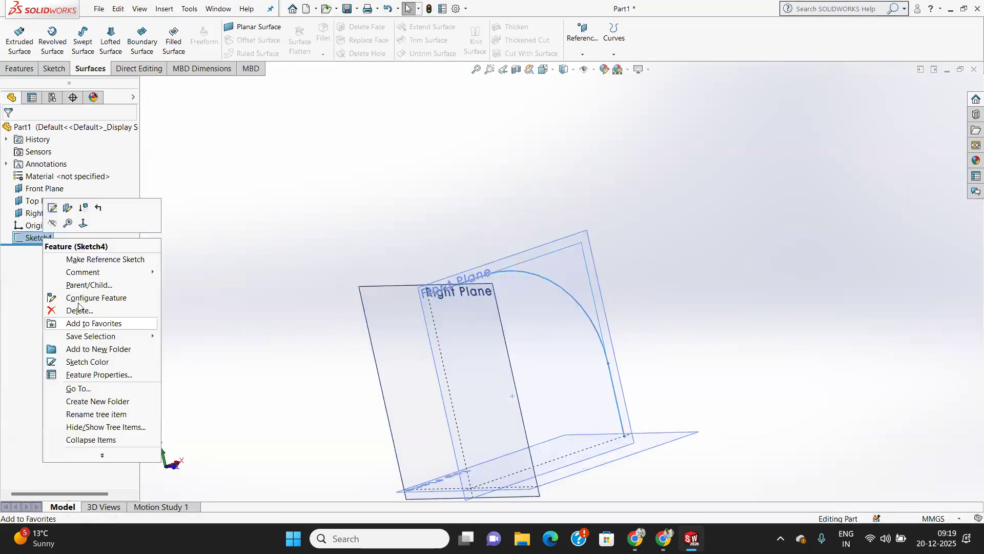
{"action": "left_click", "coordinate": [80, 311]}
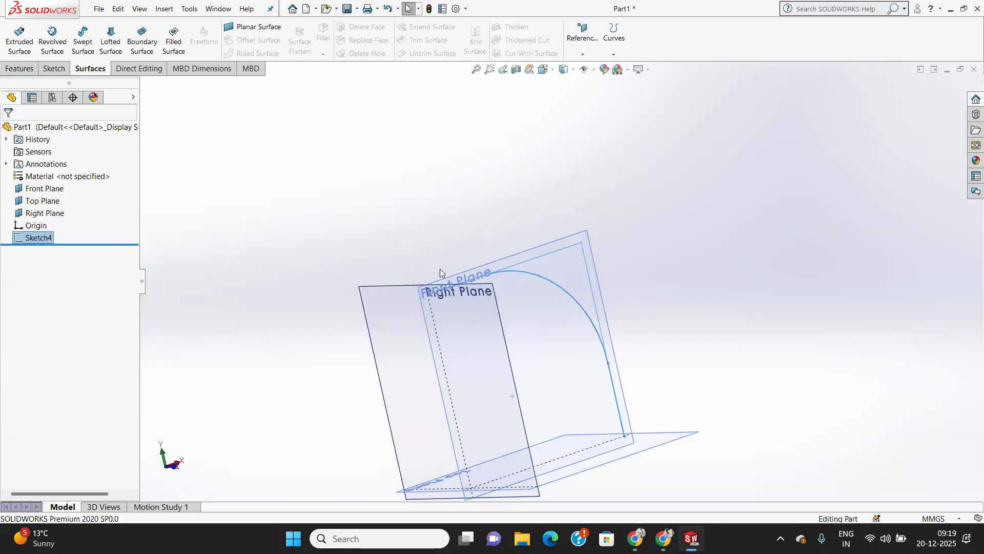
{"action": "left_click", "coordinate": [567, 202]}
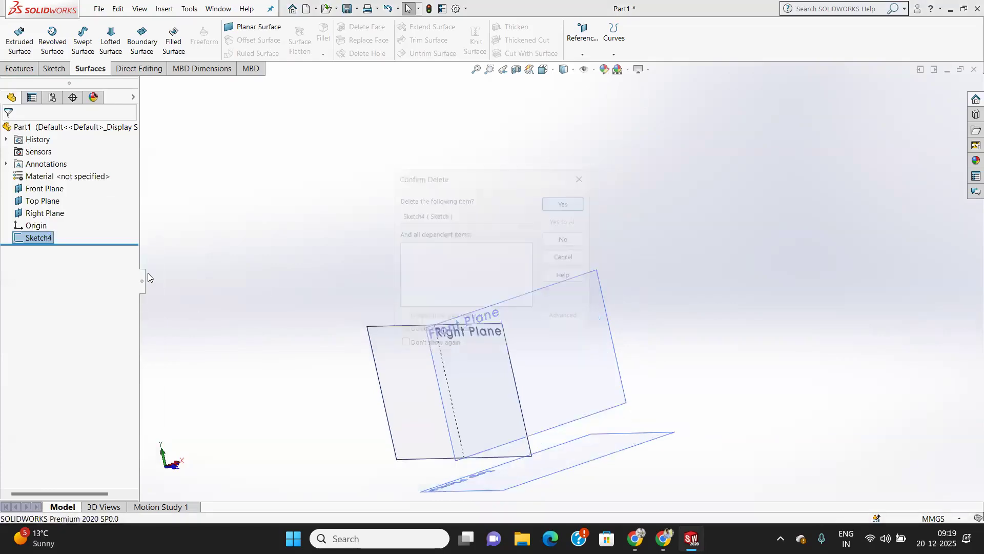
Step: Create a reference plane offset 30 mm above the Top Plane
{"action": "left_click", "coordinate": [53, 69]}
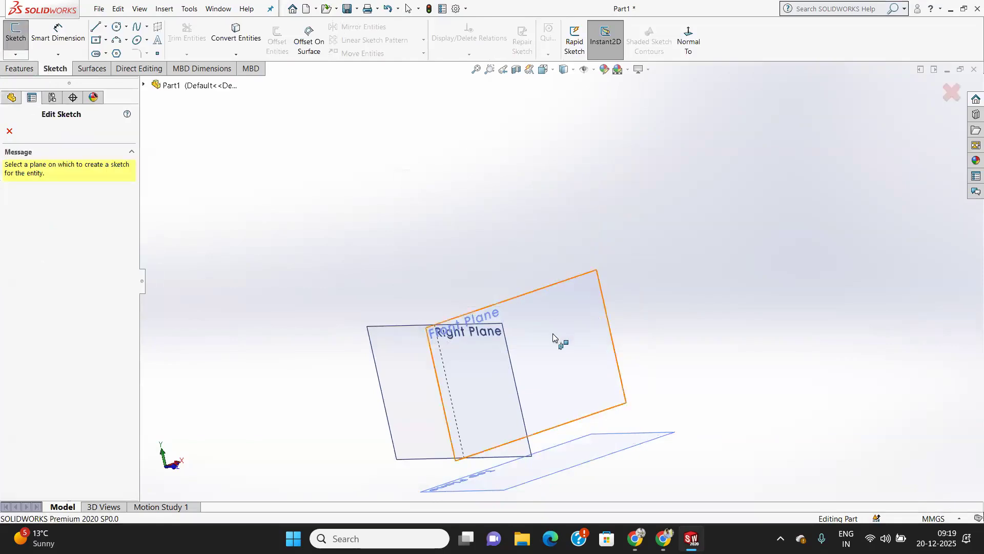
{"action": "left_click", "coordinate": [9, 131]}
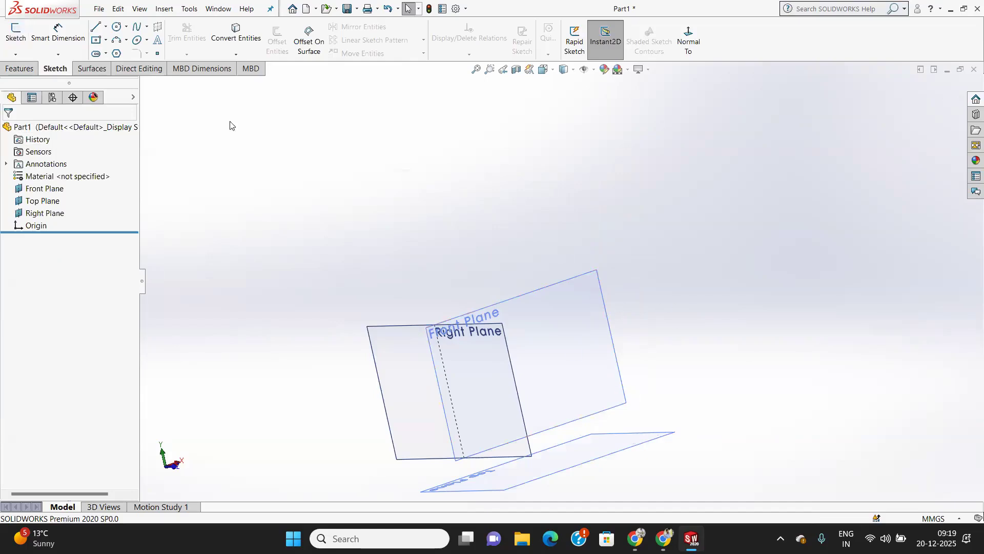
{"action": "left_click", "coordinate": [88, 70]}
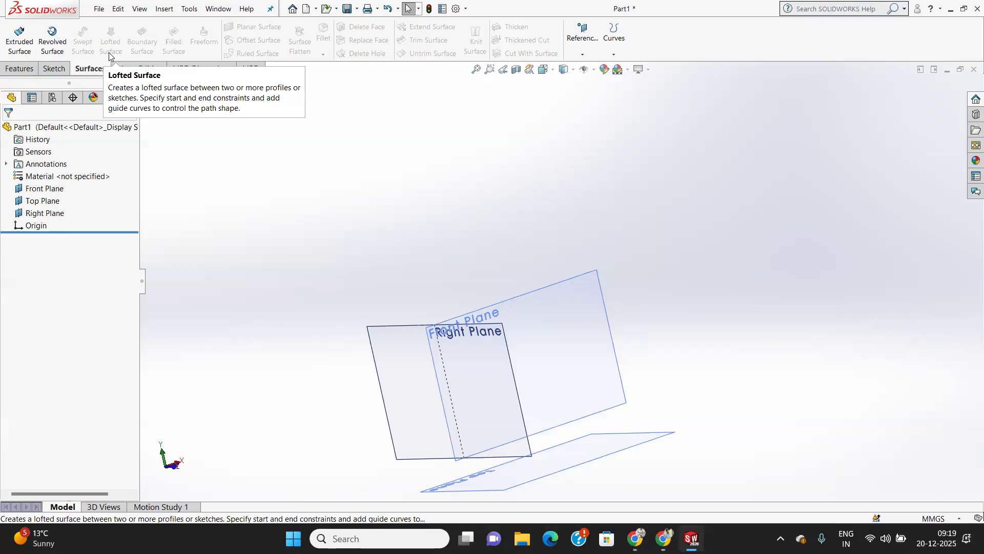
{"action": "left_click", "coordinate": [583, 54]}
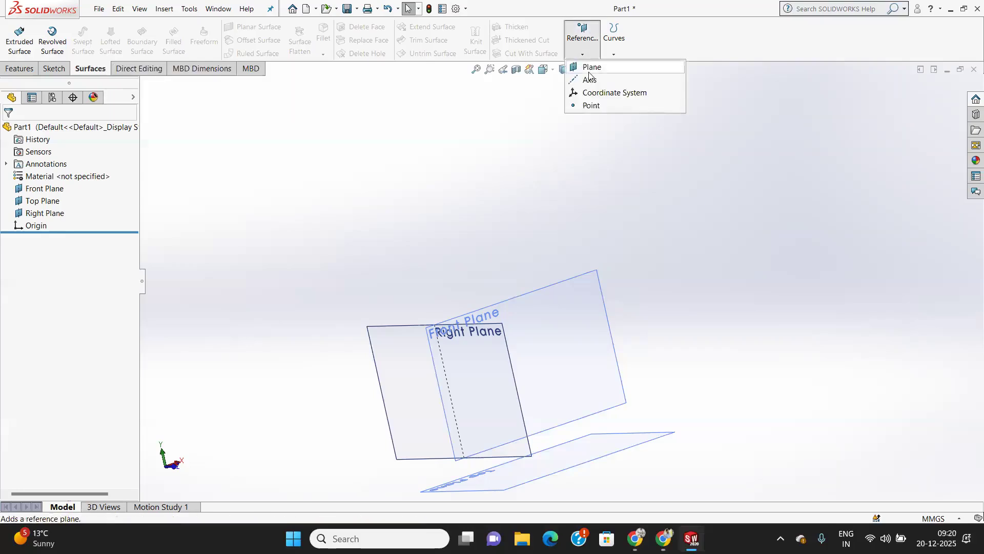
{"action": "left_click", "coordinate": [576, 468]}
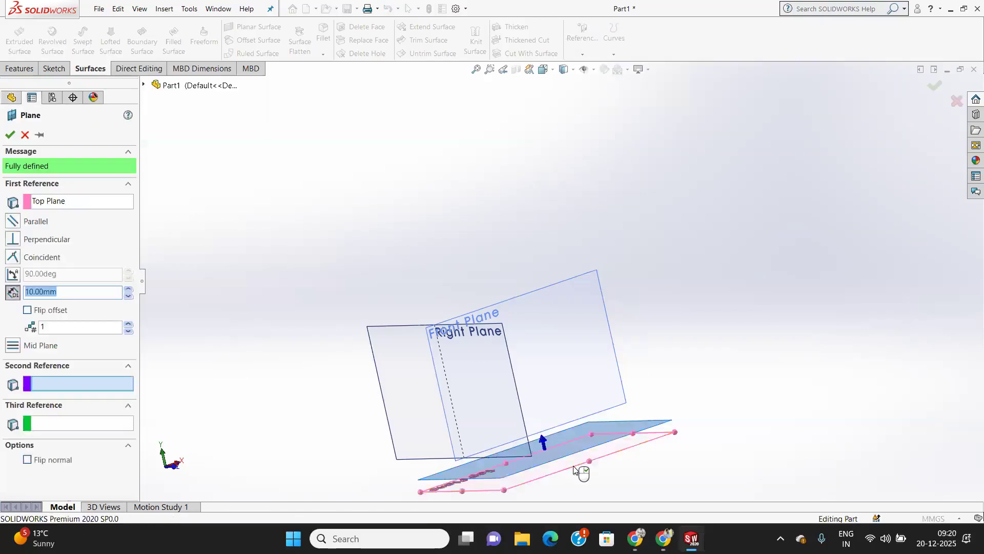
{"action": "left_click", "coordinate": [128, 289]}
{"action": "left_click", "coordinate": [128, 290]}
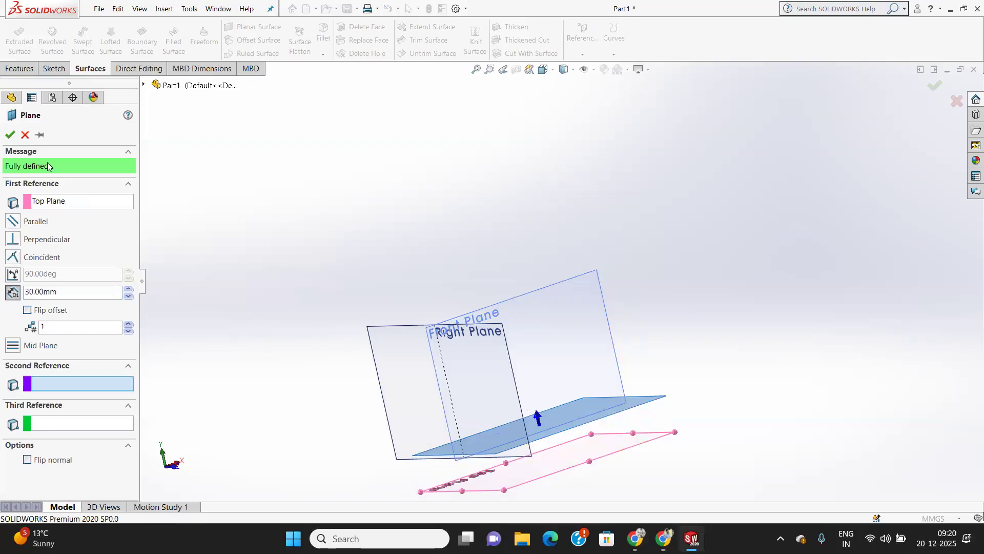
{"action": "key", "text": "Return"}
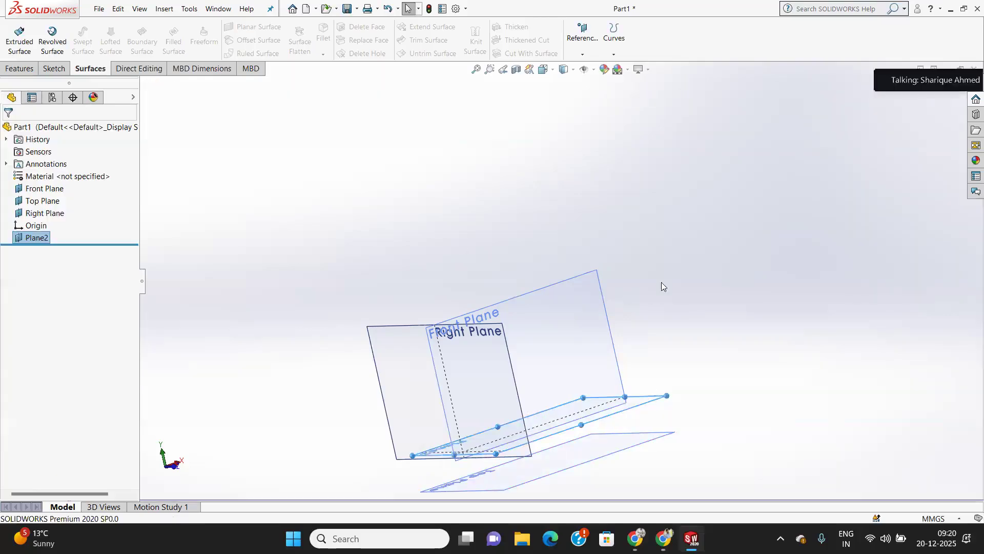
Step: Sketch a six-sided polygon centred on the origin on the new offset plane, with an inscribed circle about 52 mm in diameter
{"action": "middle_click_drag", "start_coordinate": [723, 369], "coordinate": [682, 372]}
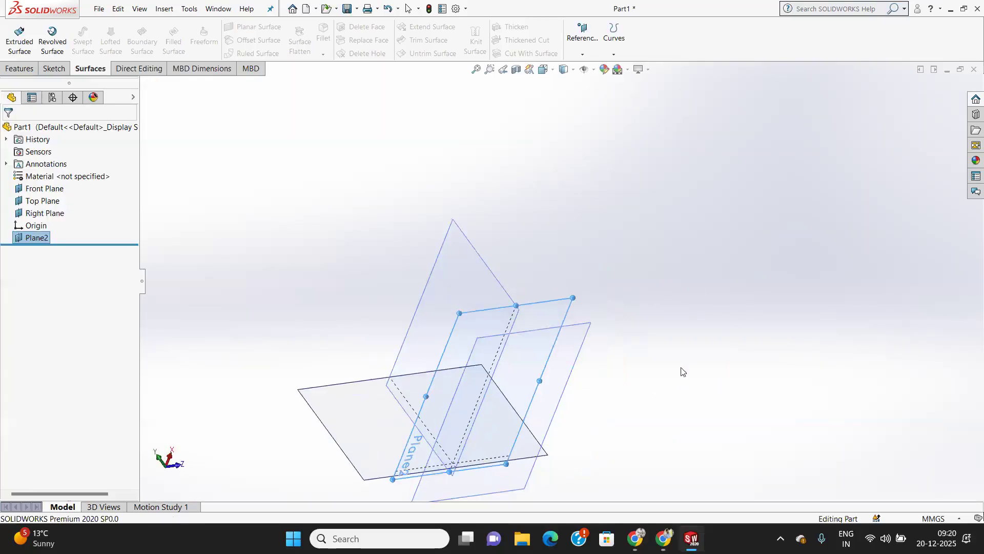
{"action": "left_click", "coordinate": [60, 68]}
{"action": "left_click", "coordinate": [16, 34]}
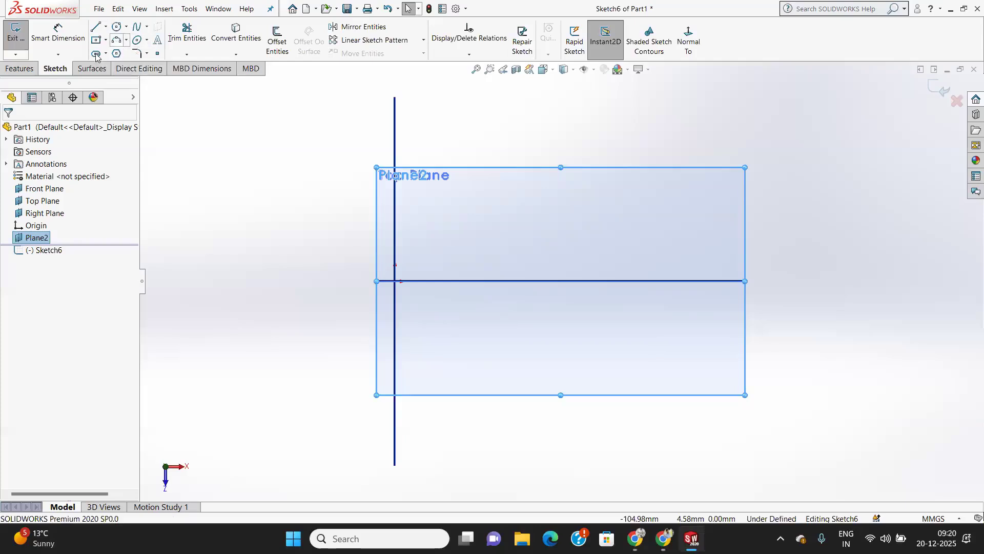
{"action": "left_click", "coordinate": [118, 54]}
{"action": "left_click", "coordinate": [395, 281]}
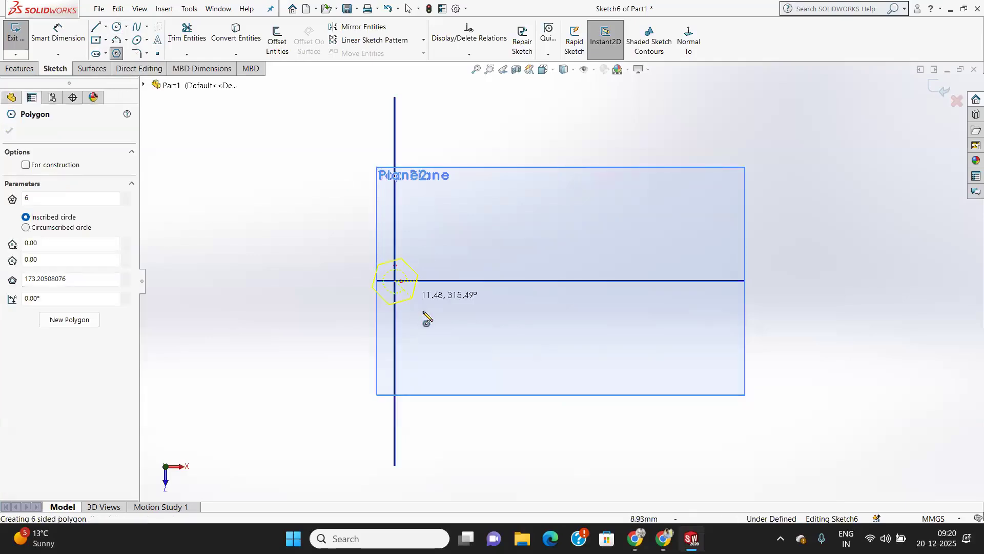
{"action": "left_click", "coordinate": [457, 282]}
Step: Dimension the hexagon's inscribed circle to a diameter of 60 mm and exit the sketch
{"action": "left_click", "coordinate": [66, 29]}
{"action": "left_click", "coordinate": [371, 234]}
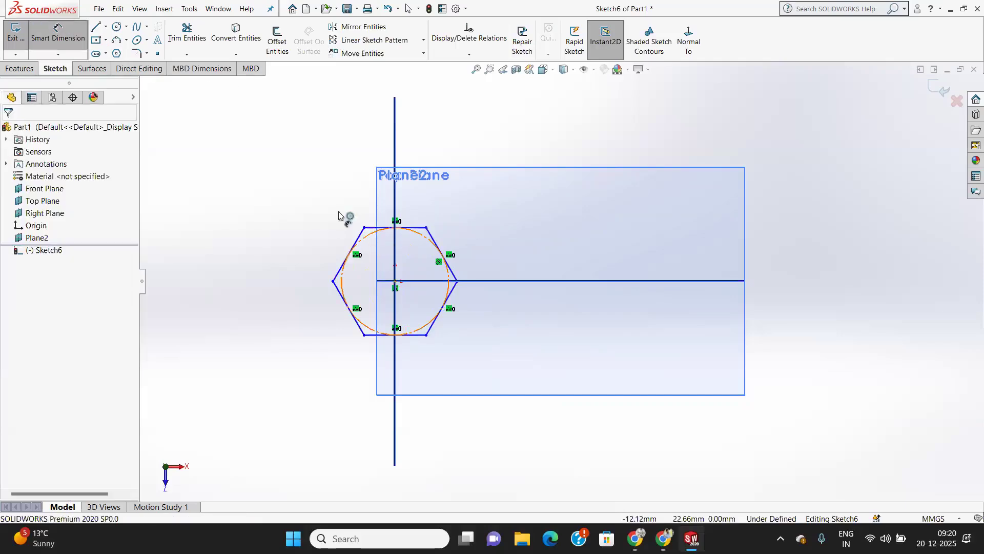
{"action": "left_click", "coordinate": [291, 184]}
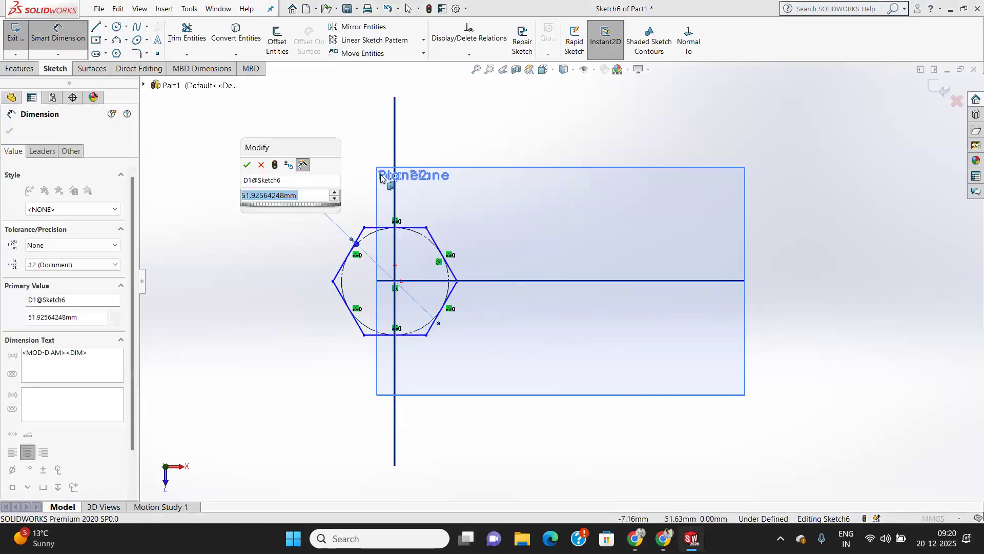
{"action": "type", "text": "60"}
{"action": "key", "text": "Return"}
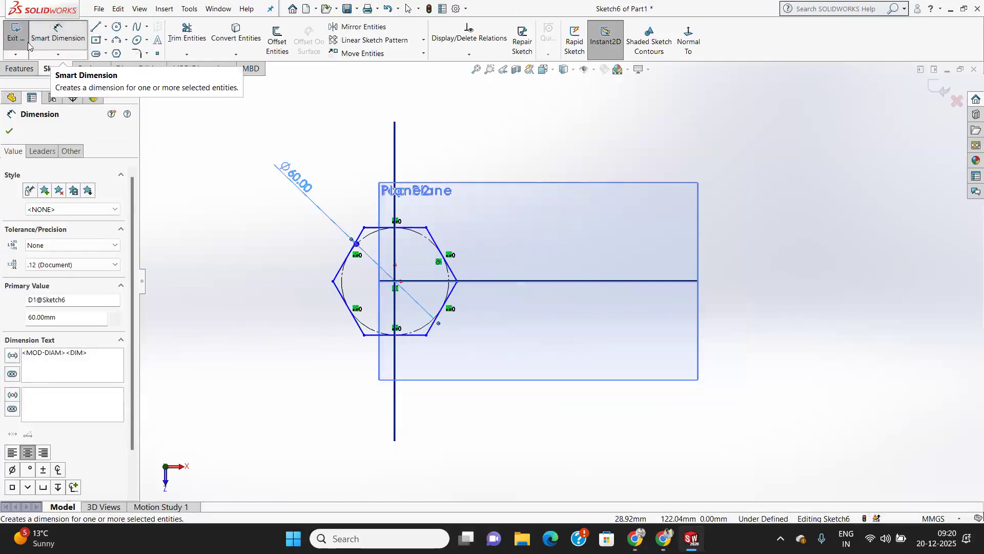
{"action": "left_click", "coordinate": [13, 38]}
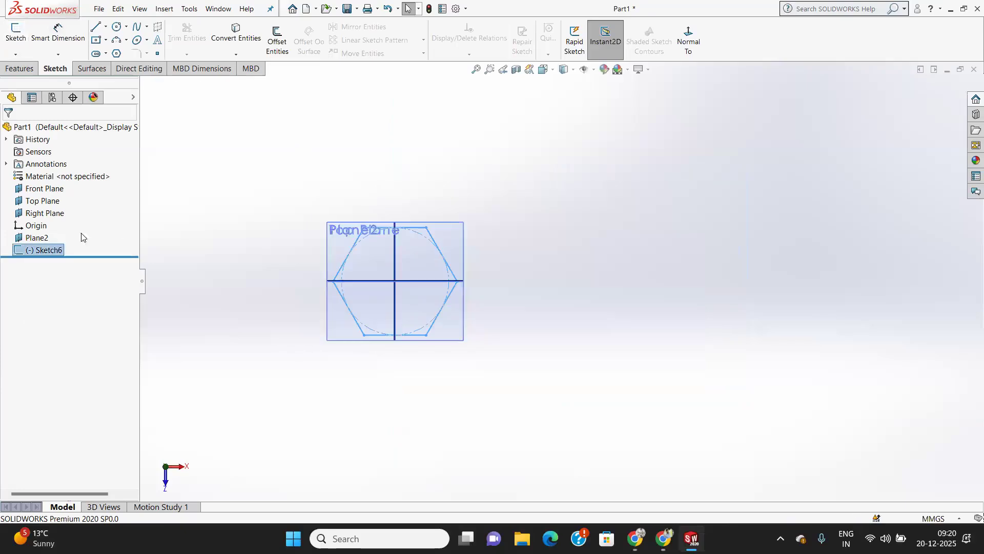
Step: Start a sketch on the Top Plane, viewed face-on, and draw a circle about 37 mm in diameter centred on the origin
{"action": "left_click", "coordinate": [46, 202]}
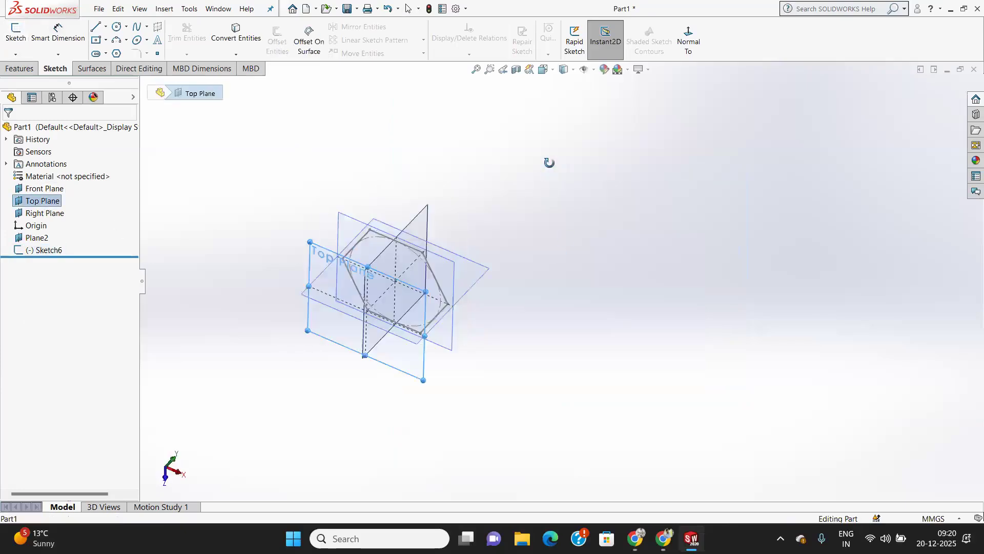
{"action": "left_click", "coordinate": [16, 39]}
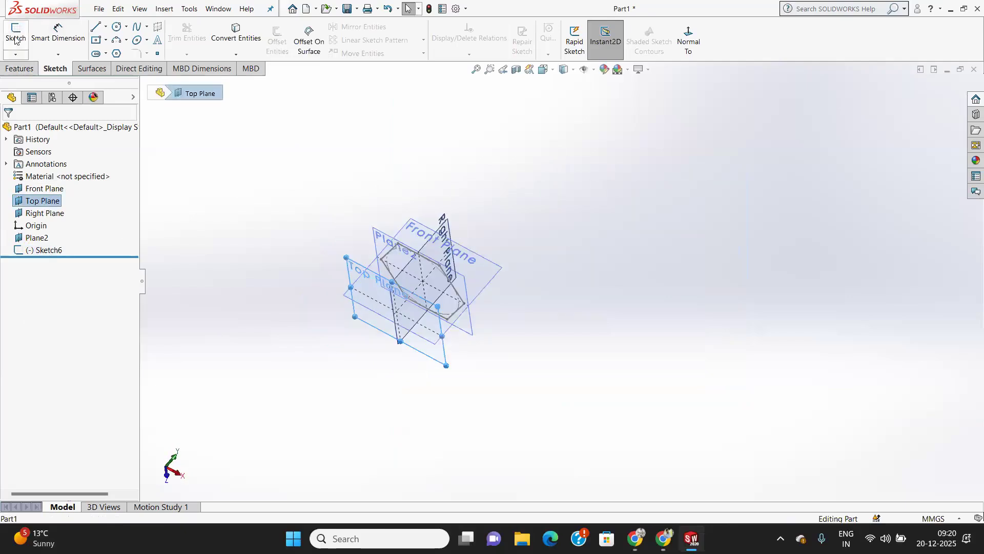
{"action": "left_click", "coordinate": [687, 40]}
{"action": "left_click", "coordinate": [117, 28]}
{"action": "left_click", "coordinate": [561, 282]}
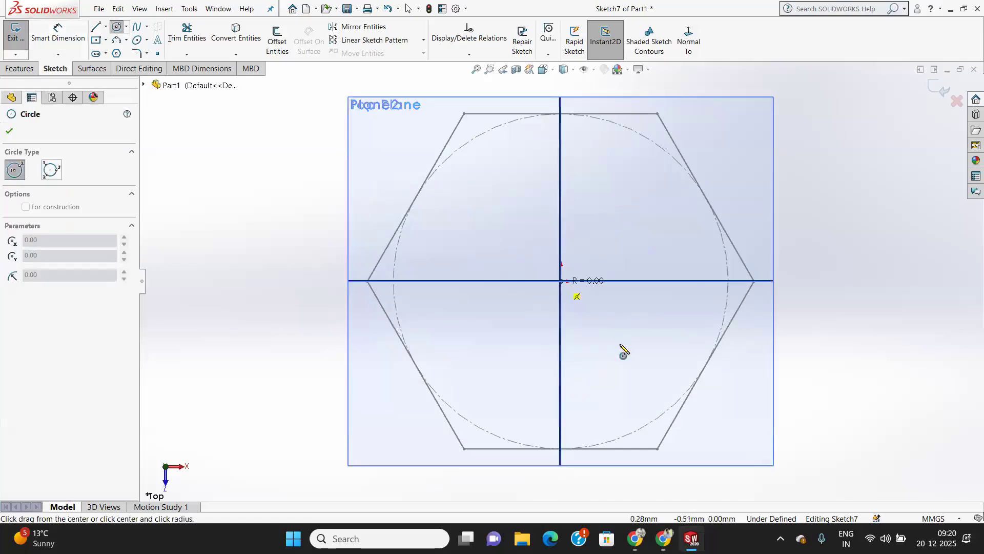
{"action": "left_click", "coordinate": [632, 357]}
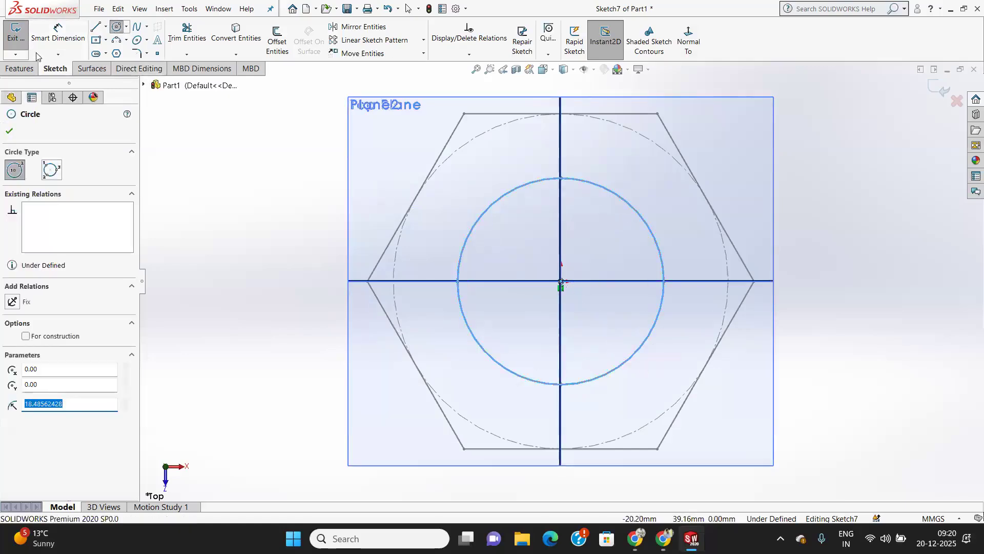
Step: Dimension the circle on the Top Plane to a diameter of 35 mm
{"action": "left_click", "coordinate": [58, 31]}
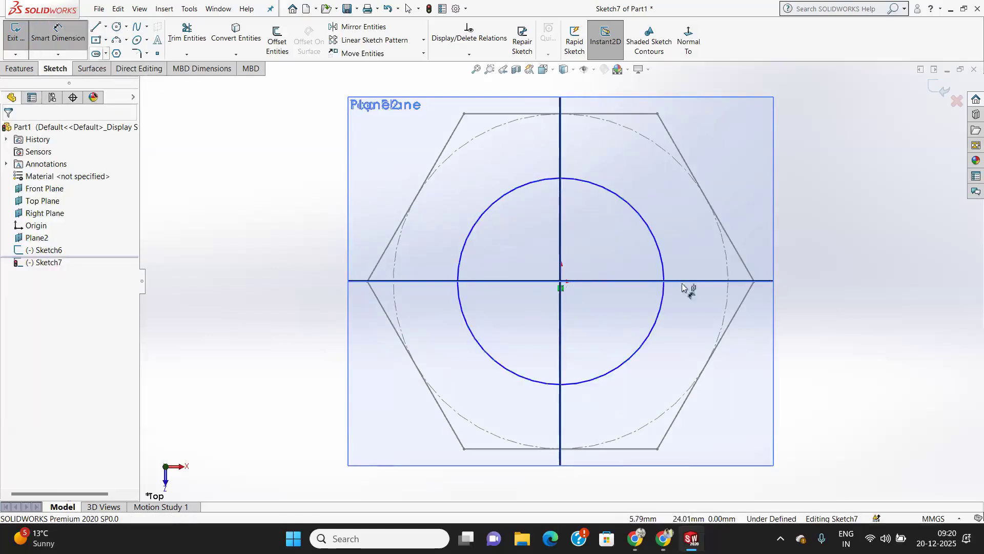
{"action": "left_click", "coordinate": [665, 261]}
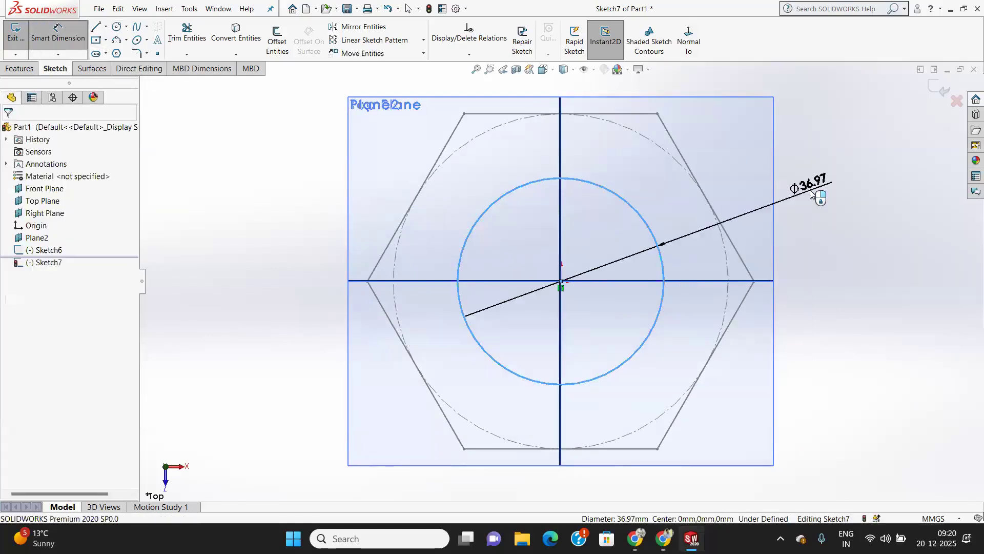
{"action": "left_click", "coordinate": [811, 190]}
{"action": "type", "text": "35"}
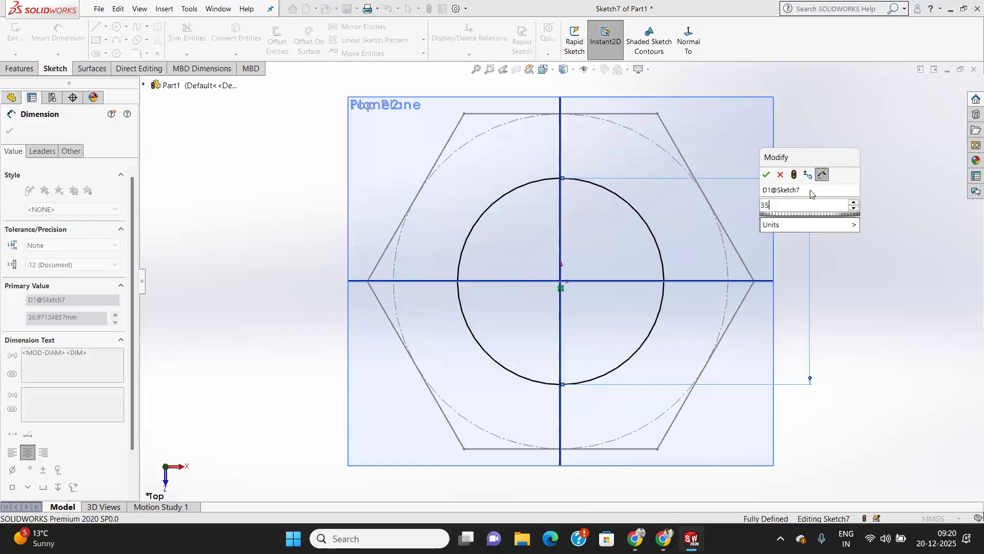
{"action": "key", "text": "Return"}
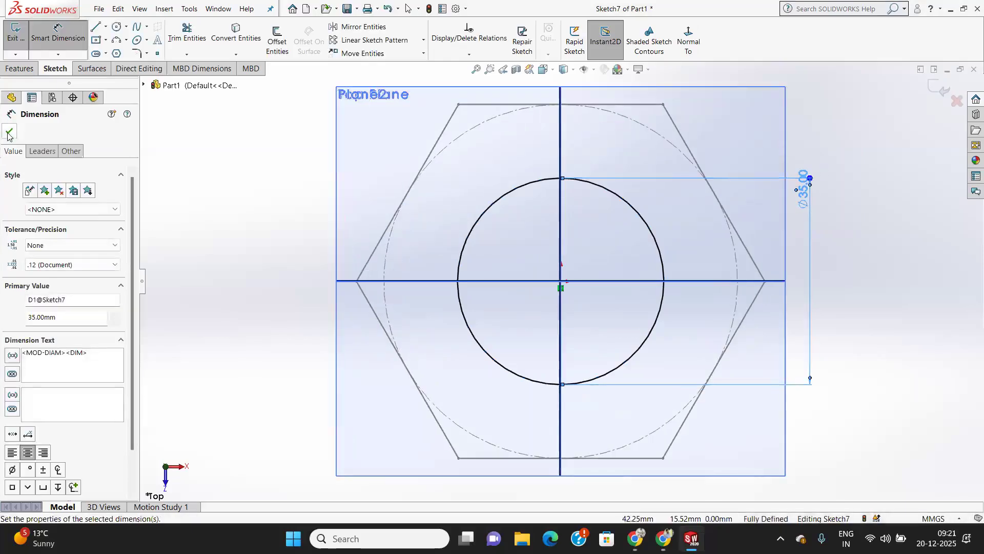
Step: Exit the circle sketch and loft a surface between the circle on the Top Plane and the hexagon on the offset plane
{"action": "left_click", "coordinate": [9, 131]}
{"action": "left_click", "coordinate": [11, 50]}
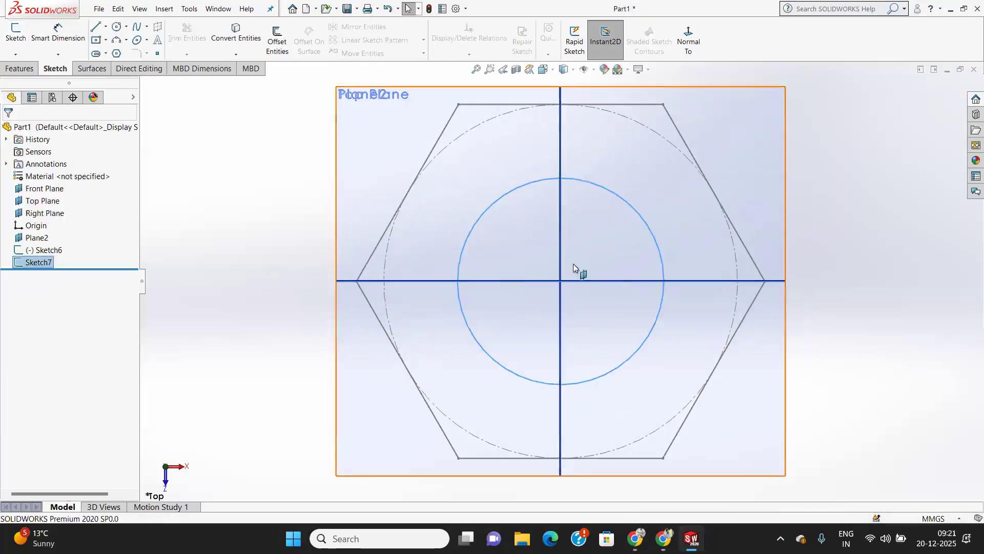
{"action": "mouse_move", "coordinate": [586, 277]}
{"action": "middle_mouse_down"}
{"action": "mouse_move", "coordinate": [594, 105]}
{"action": "mouse_move", "coordinate": [664, 133]}
{"action": "mouse_move", "coordinate": [595, 132]}
{"action": "mouse_move", "coordinate": [613, 136]}
{"action": "middle_mouse_up"}
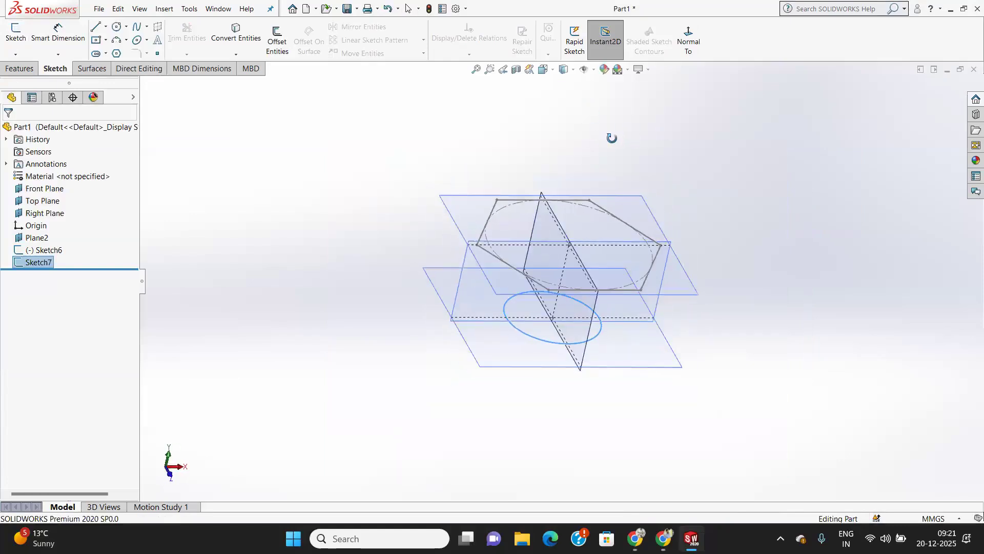
{"action": "left_click", "coordinate": [89, 69]}
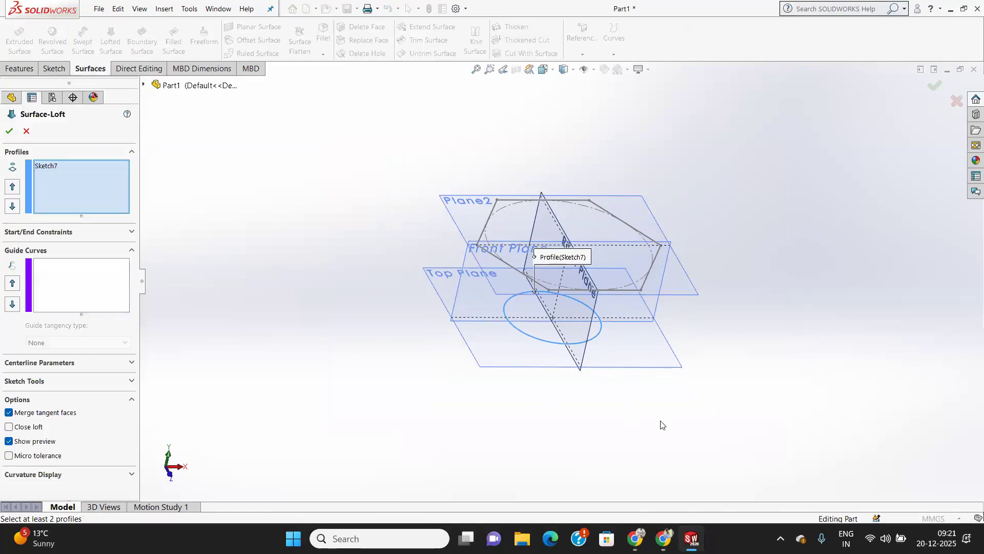
{"action": "scroll", "coordinate": [469, 321], "scroll_direction": "down", "scroll_amount": 2}
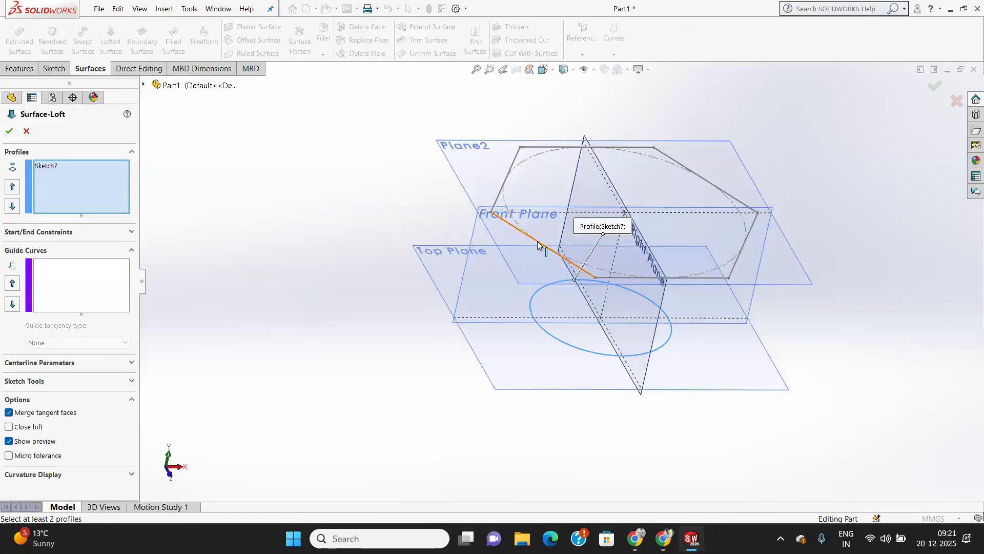
{"action": "left_click", "coordinate": [563, 347]}
{"action": "mouse_move", "coordinate": [563, 347]}
{"action": "middle_mouse_down"}
{"action": "mouse_move", "coordinate": [538, 352]}
{"action": "mouse_move", "coordinate": [508, 301]}
{"action": "mouse_move", "coordinate": [644, 171]}
{"action": "mouse_move", "coordinate": [594, 189]}
{"action": "mouse_move", "coordinate": [523, 266]}
{"action": "mouse_move", "coordinate": [543, 308]}
{"action": "mouse_move", "coordinate": [582, 321]}
{"action": "mouse_move", "coordinate": [637, 285]}
{"action": "mouse_move", "coordinate": [654, 292]}
{"action": "mouse_move", "coordinate": [622, 301]}
{"action": "mouse_move", "coordinate": [569, 202]}
{"action": "middle_mouse_up"}
{"action": "left_click_drag", "start_coordinate": [576, 195], "coordinate": [503, 180]}
{"action": "middle_click_drag", "start_coordinate": [584, 239], "coordinate": [572, 304]}
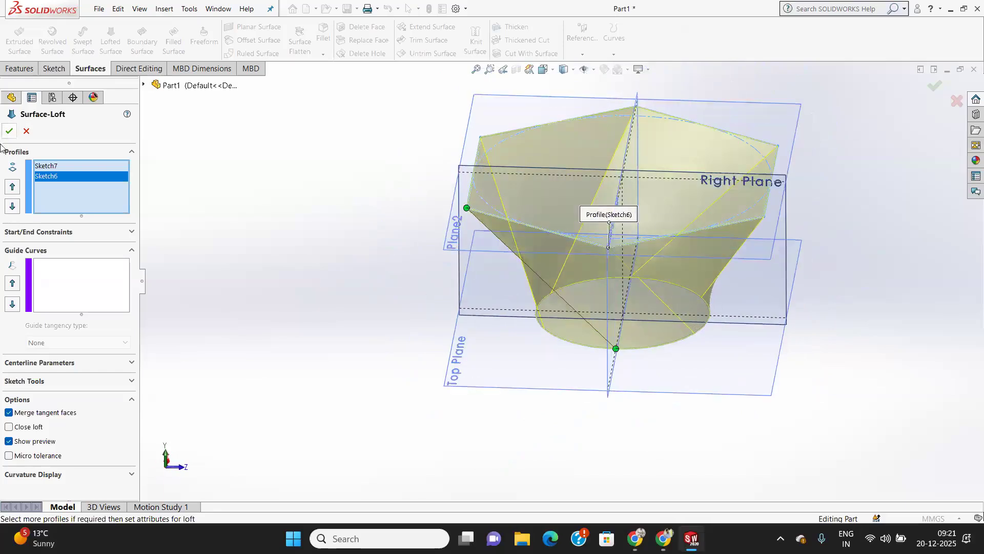
{"action": "left_click", "coordinate": [9, 131]}
{"action": "middle_click_drag", "start_coordinate": [564, 252], "coordinate": [571, 315]}
{"action": "middle_click_drag", "start_coordinate": [612, 215], "coordinate": [584, 231]}
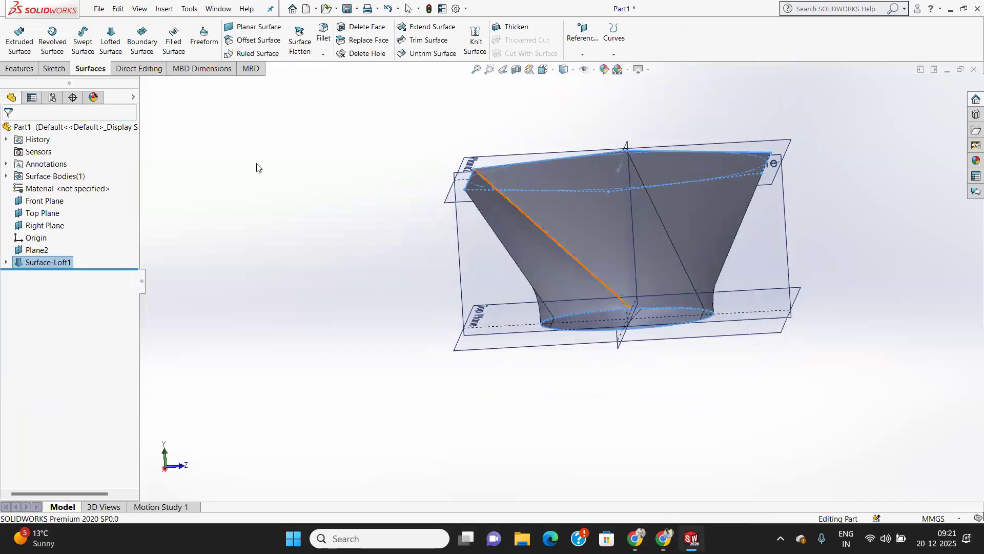
{"action": "left_click", "coordinate": [174, 41]}
{"action": "middle_click_drag", "start_coordinate": [586, 286], "coordinate": [588, 273]}
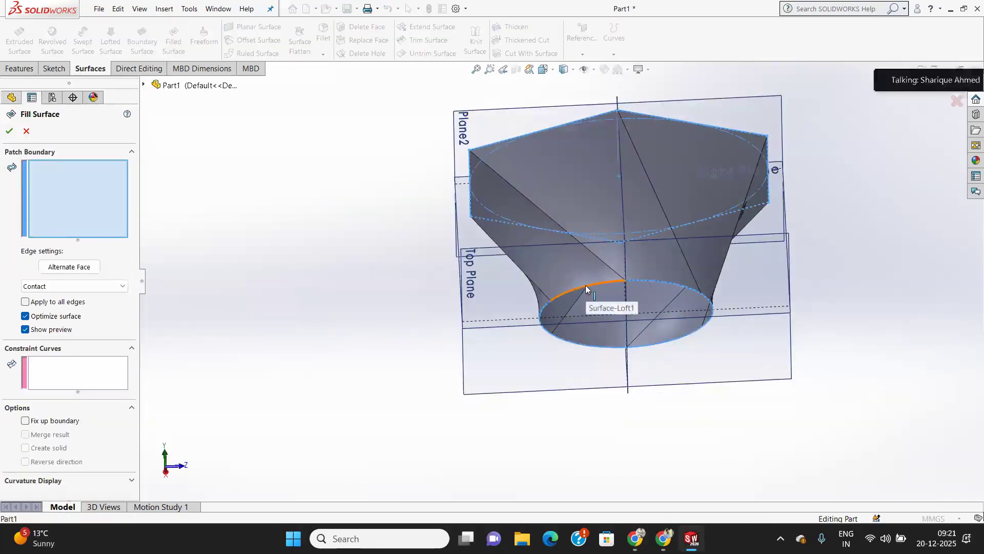
{"action": "left_click", "coordinate": [586, 286]}
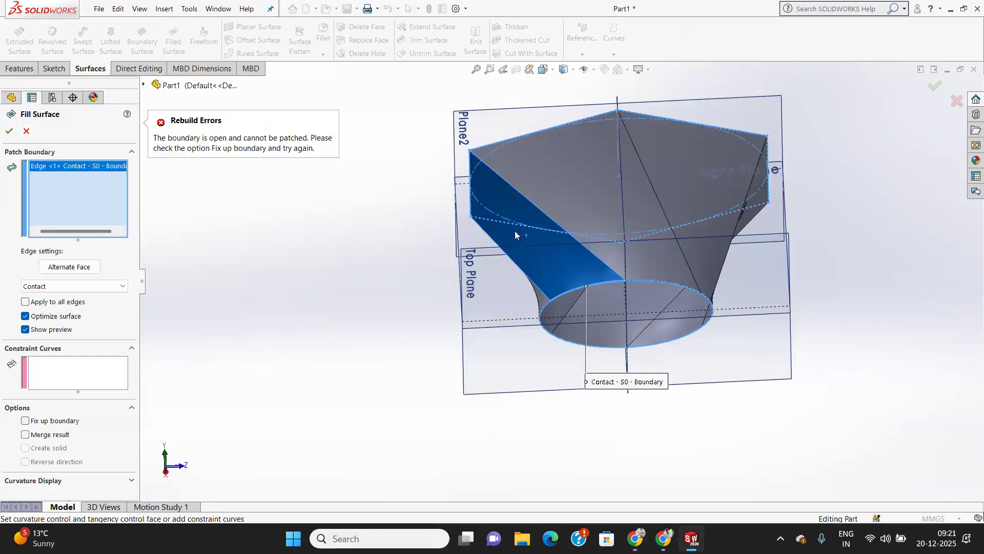
{"action": "left_click", "coordinate": [29, 131]}
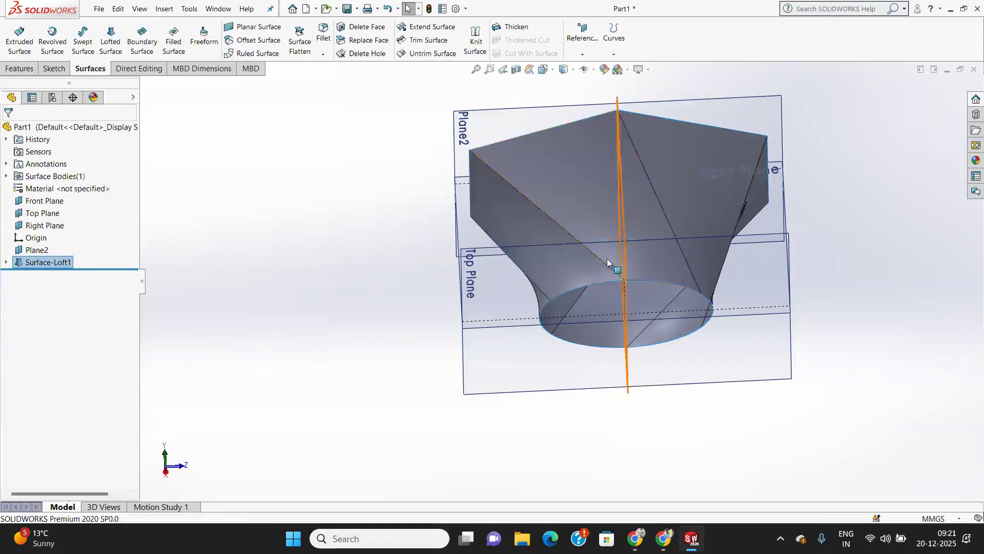
Step: Close the circular bottom opening of the loft with a filled surface bounded by its six edge segments, using Contact edge settings
{"action": "left_click", "coordinate": [174, 42]}
{"action": "scroll", "coordinate": [681, 342], "scroll_direction": "down", "scroll_amount": 3}
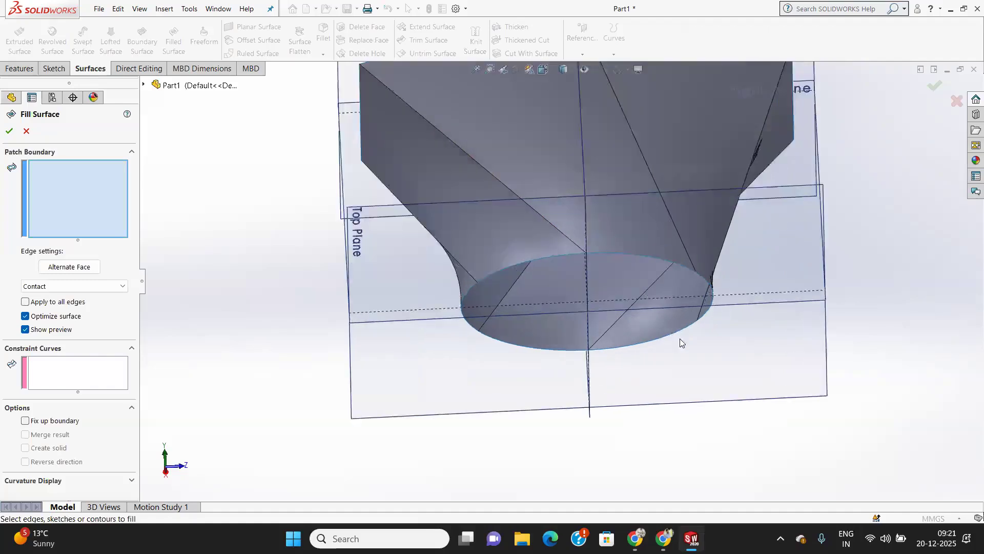
{"action": "scroll", "coordinate": [680, 339], "scroll_direction": "down", "scroll_amount": 2}
{"action": "middle_click_drag", "start_coordinate": [634, 293], "coordinate": [643, 116]}
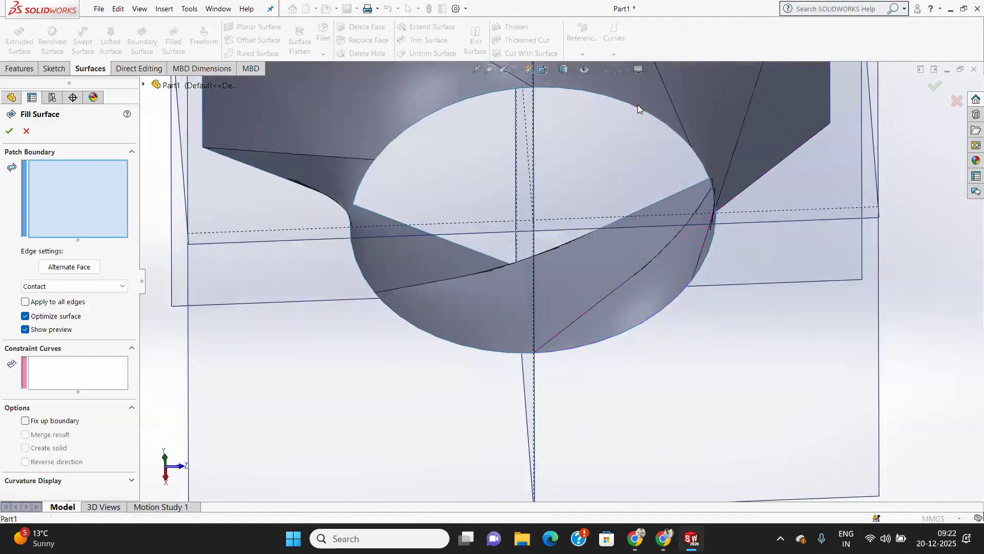
{"action": "left_click", "coordinate": [638, 105]}
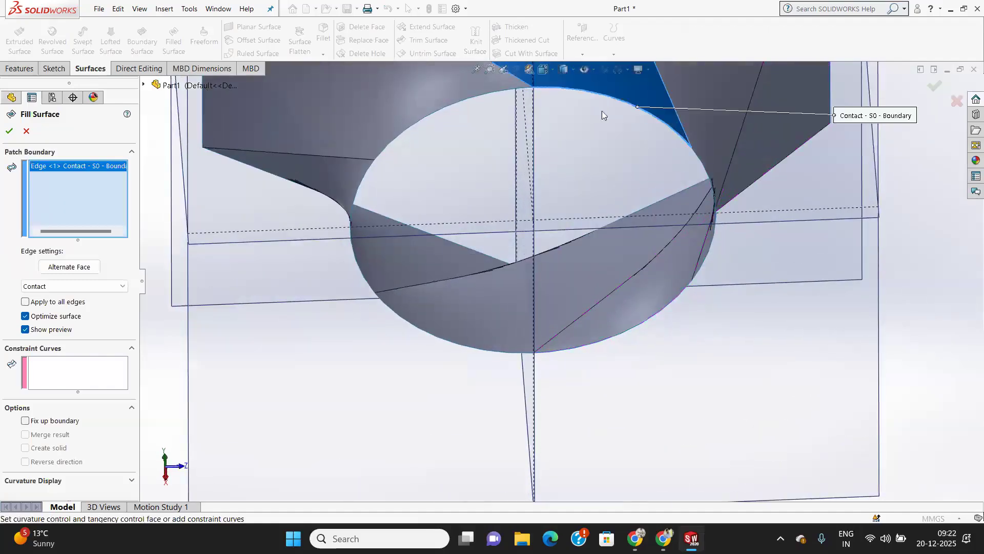
{"action": "left_click", "coordinate": [473, 96]}
{"action": "left_click", "coordinate": [361, 185]}
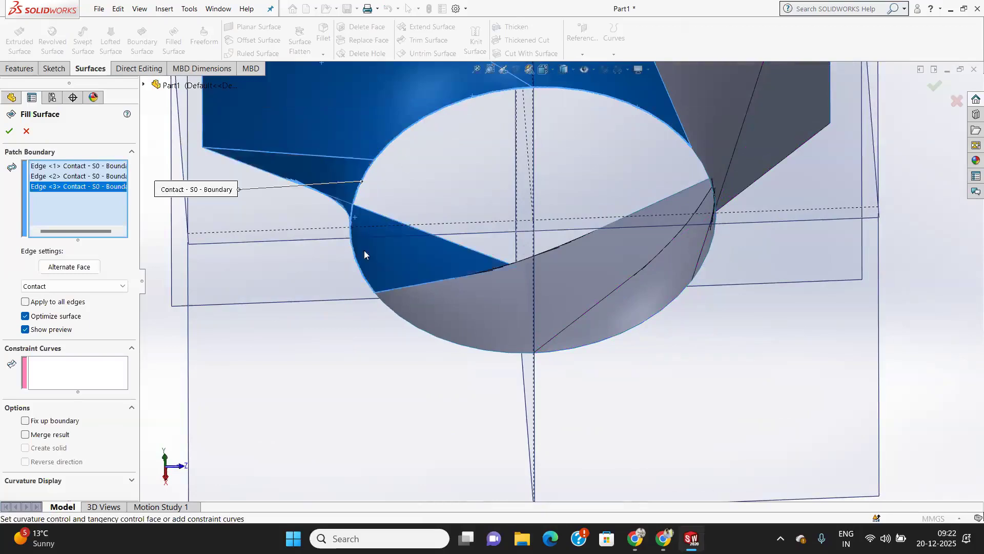
{"action": "left_click", "coordinate": [394, 312]}
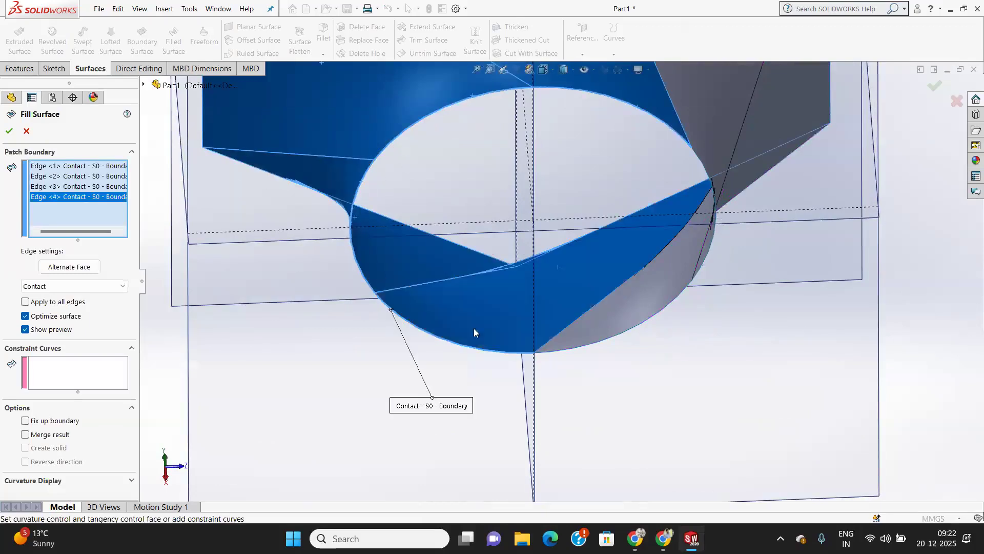
{"action": "left_click", "coordinate": [610, 339]}
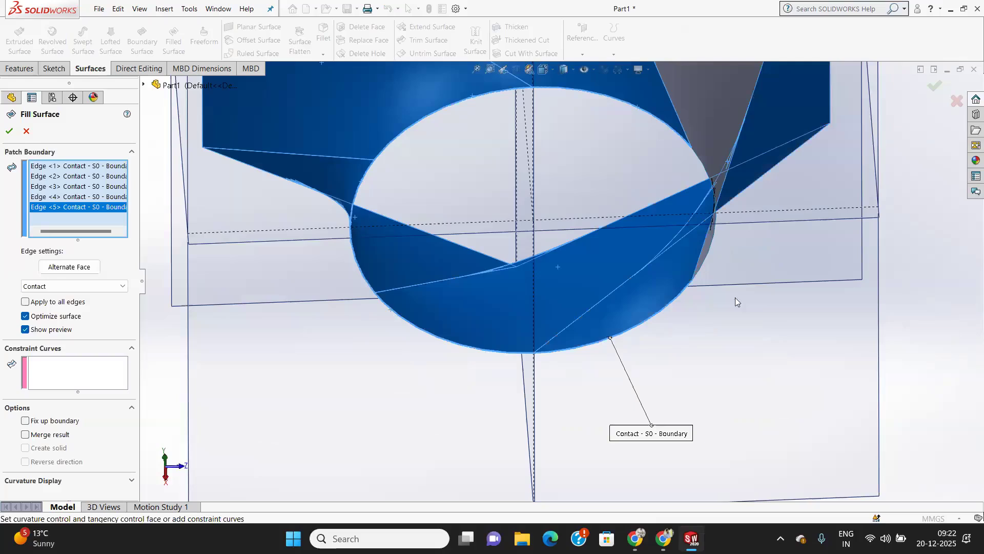
{"action": "left_click", "coordinate": [713, 237]}
{"action": "middle_click_drag", "start_coordinate": [679, 208], "coordinate": [303, 207]}
{"action": "left_click", "coordinate": [8, 131]}
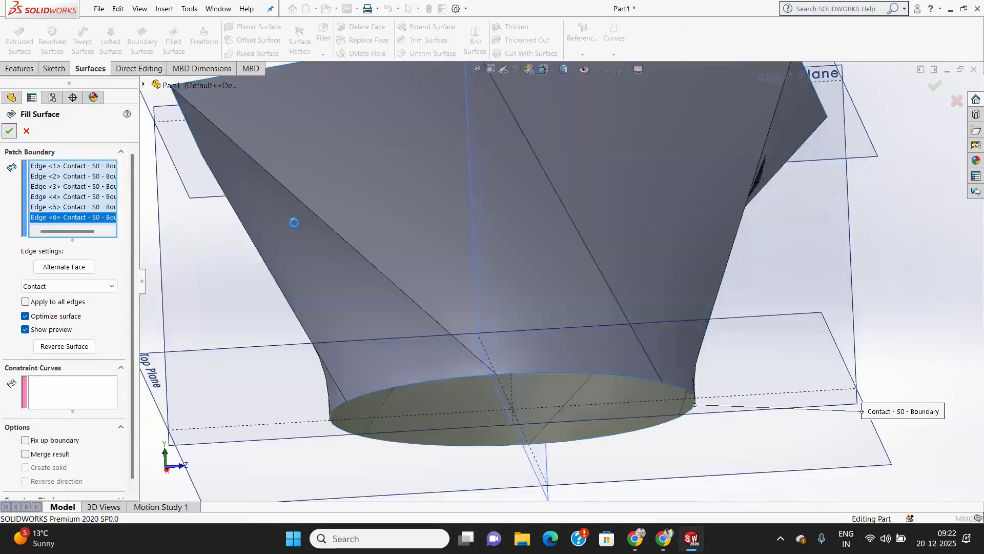
Step: Examine the lofted surface and its filled base from below, from the side and from above
{"action": "scroll", "coordinate": [513, 354], "scroll_direction": "up", "scroll_amount": 2}
{"action": "scroll", "coordinate": [513, 352], "scroll_direction": "down", "scroll_amount": 5}
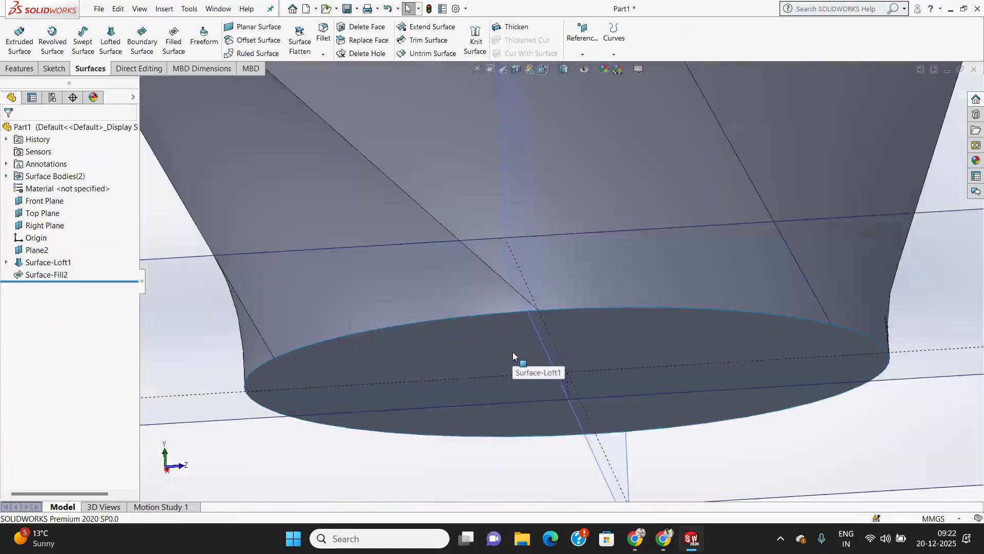
{"action": "scroll", "coordinate": [523, 210], "scroll_direction": "up", "scroll_amount": 5}
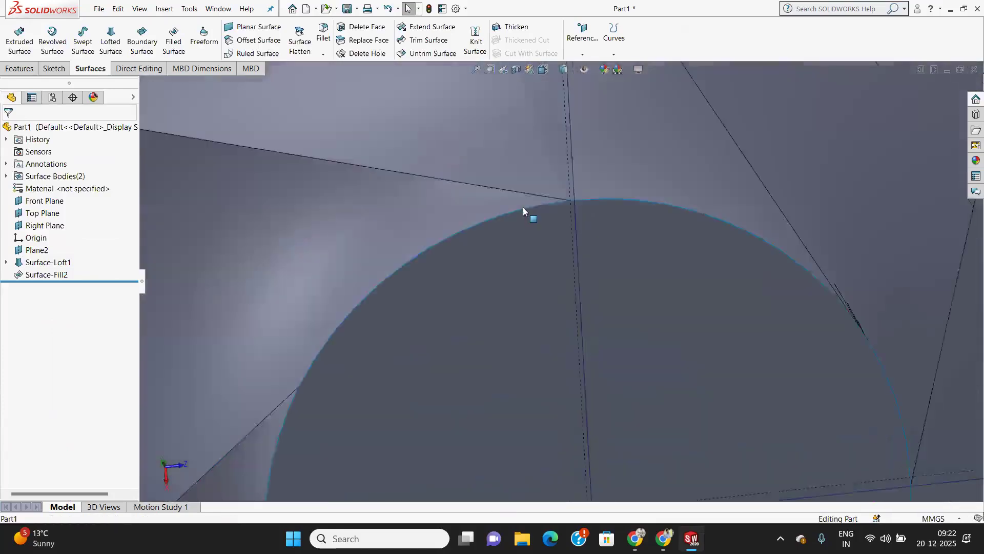
{"action": "middle_click_drag", "start_coordinate": [534, 228], "coordinate": [526, 365]}
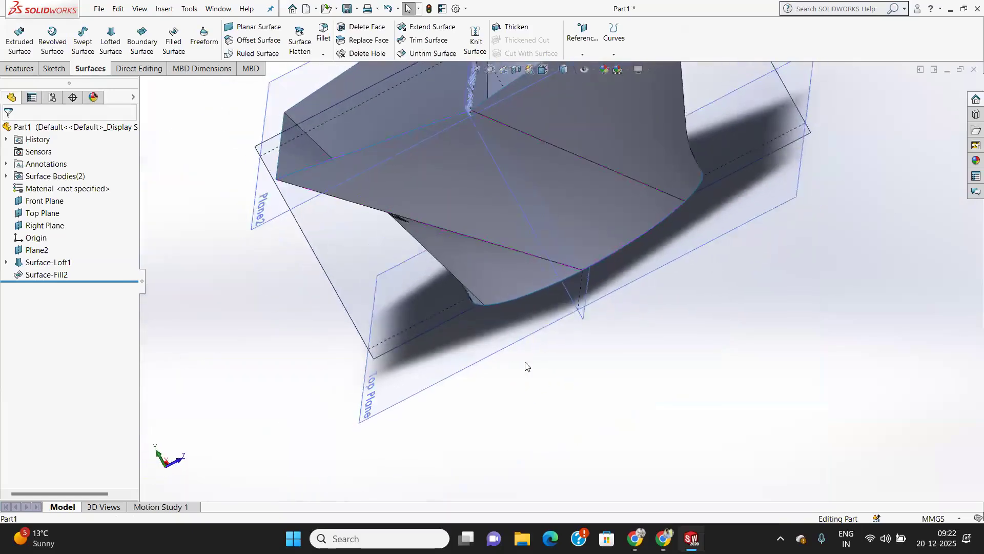
{"action": "scroll", "coordinate": [548, 295], "scroll_direction": "down", "scroll_amount": 5}
{"action": "scroll", "coordinate": [548, 295], "scroll_direction": "up", "scroll_amount": 8}
{"action": "middle_click_drag", "start_coordinate": [563, 194], "coordinate": [589, 497]}
{"action": "scroll", "coordinate": [549, 247], "scroll_direction": "down", "scroll_amount": 5}
{"action": "scroll", "coordinate": [548, 247], "scroll_direction": "up", "scroll_amount": 5}
{"action": "middle_click_drag", "start_coordinate": [549, 248], "coordinate": [559, 176]}
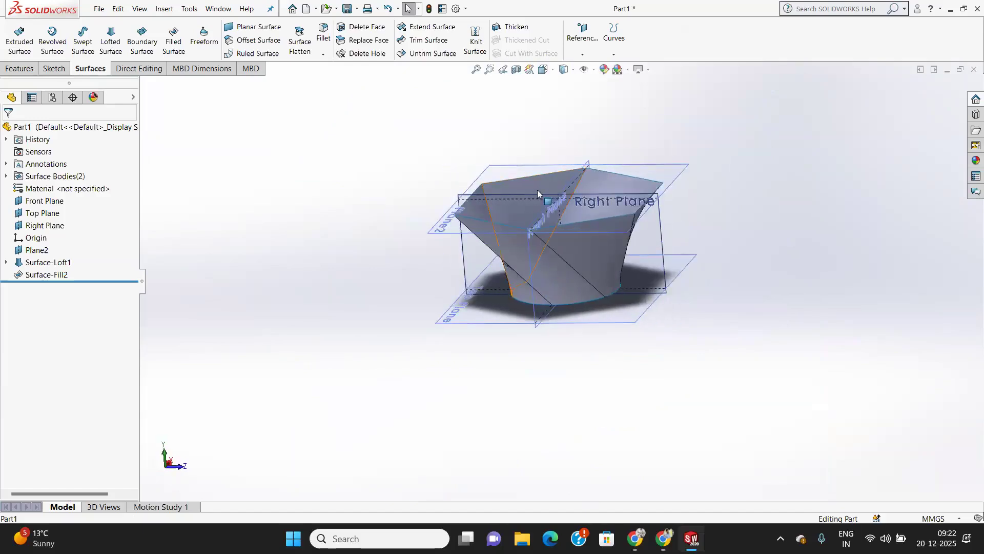
{"action": "scroll", "coordinate": [586, 189], "scroll_direction": "up", "scroll_amount": 3}
{"action": "scroll", "coordinate": [586, 192], "scroll_direction": "down", "scroll_amount": 5}
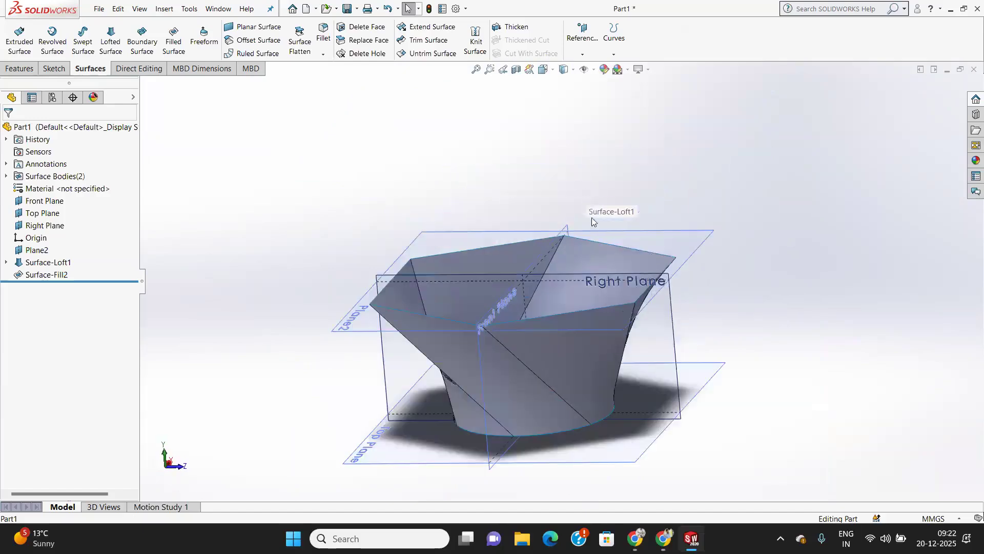
{"action": "scroll", "coordinate": [523, 323], "scroll_direction": "up", "scroll_amount": 2}
Step: Delete the filled surface at the base and the lofted surface from the part, keeping the loft's profile sketches
{"action": "left_click", "coordinate": [41, 274]}
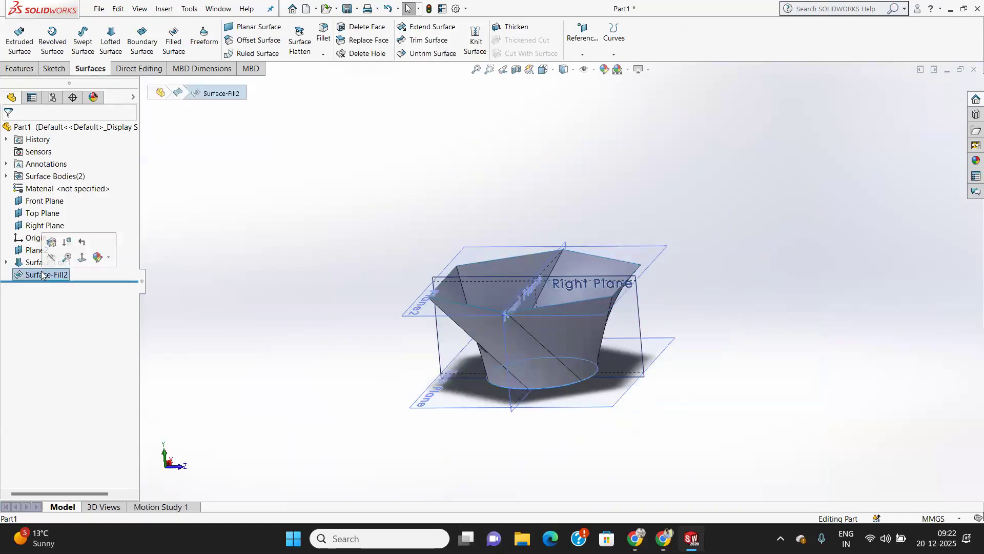
{"action": "right_click", "coordinate": [42, 274]}
{"action": "left_click", "coordinate": [72, 328]}
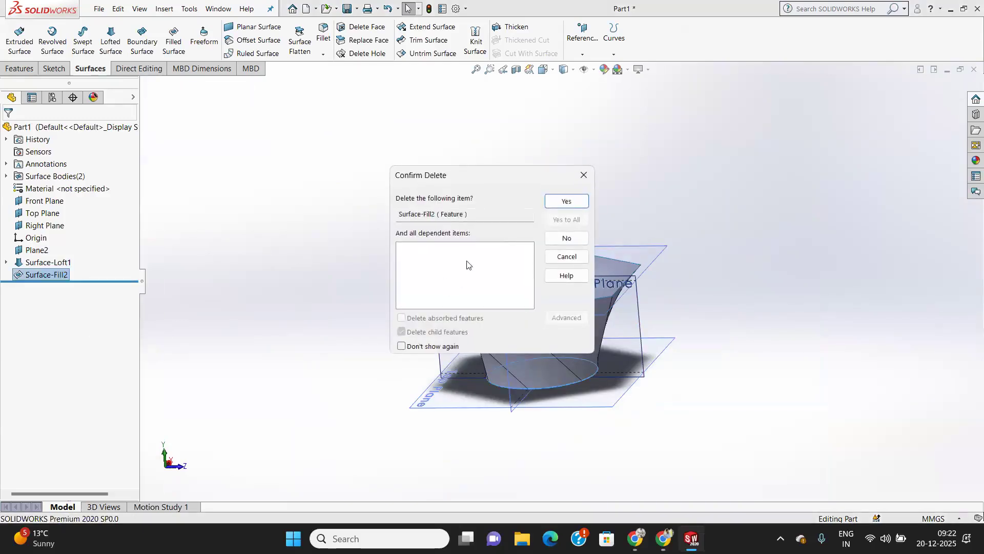
{"action": "left_click", "coordinate": [566, 201]}
{"action": "left_click", "coordinate": [44, 262]}
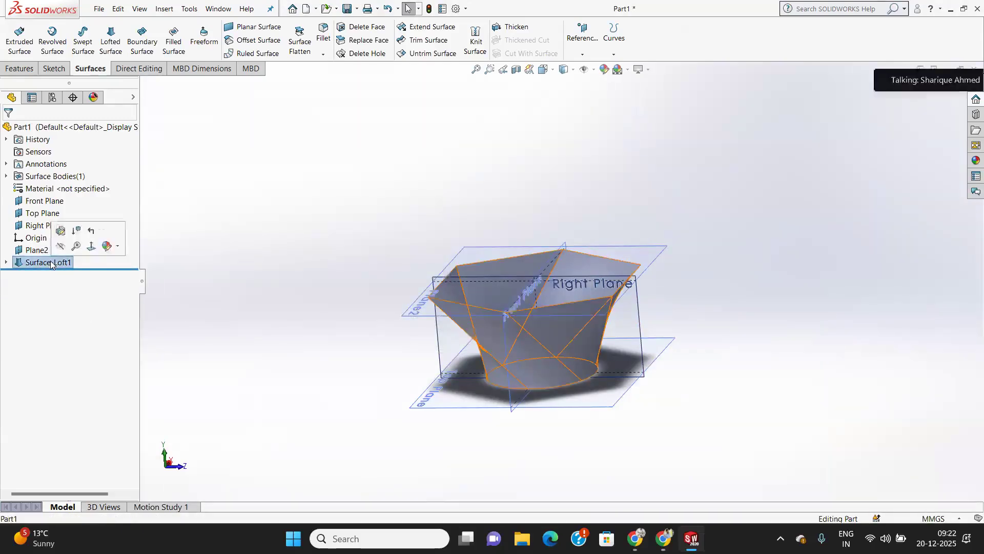
{"action": "right_click", "coordinate": [43, 262]}
{"action": "left_click", "coordinate": [87, 320]}
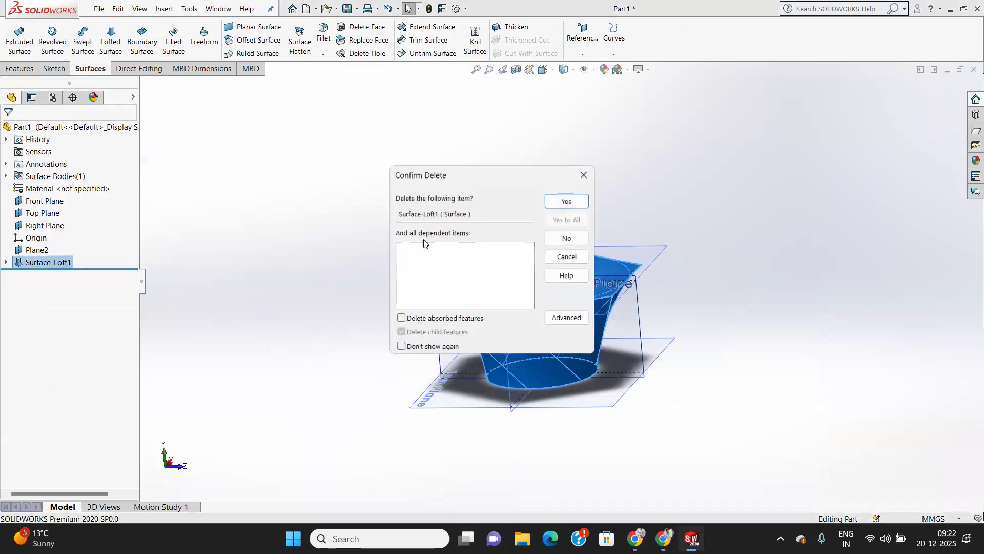
{"action": "left_click", "coordinate": [567, 202]}
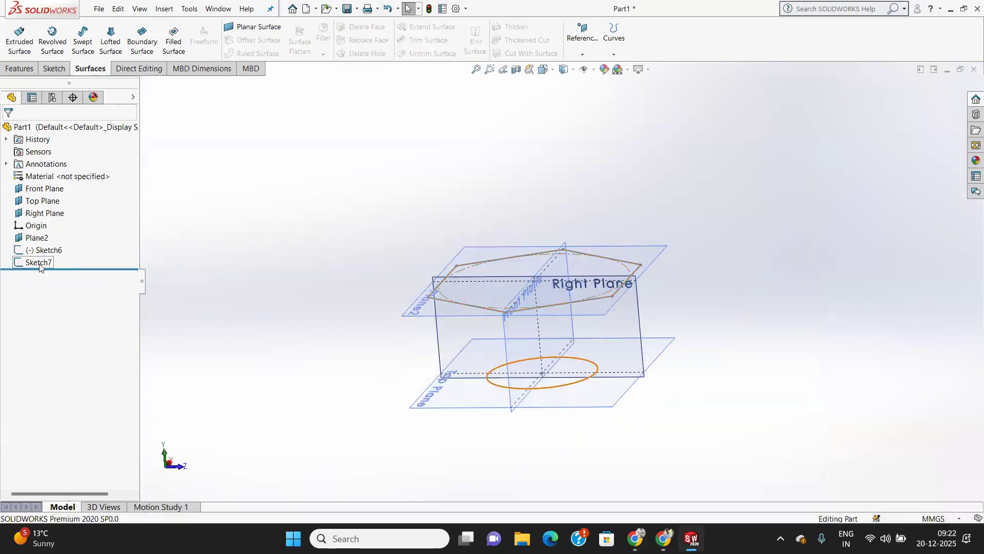
Step: Delete the circle sketch on the Top Plane and the hexagon sketch on the offset plane
{"action": "right_click", "coordinate": [41, 262]}
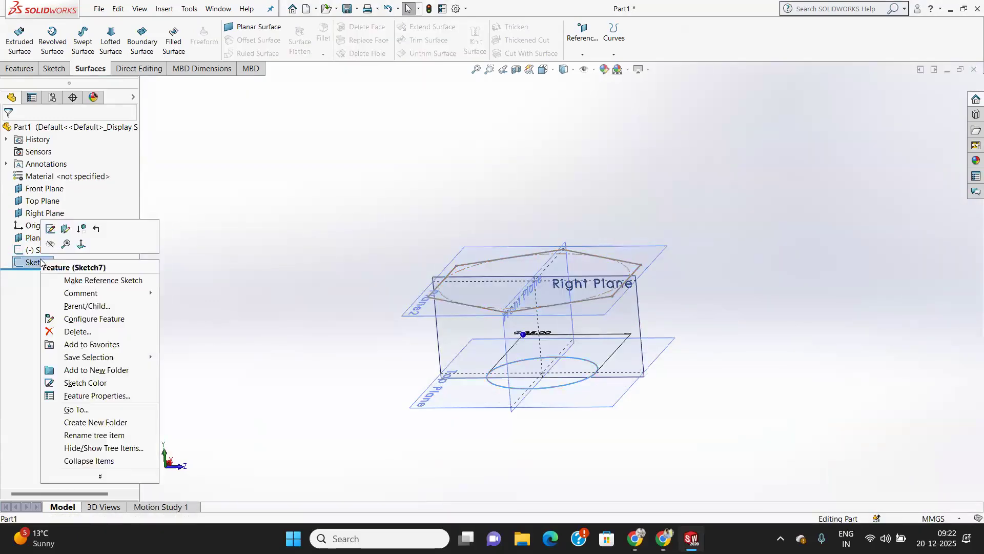
{"action": "left_click", "coordinate": [77, 332]}
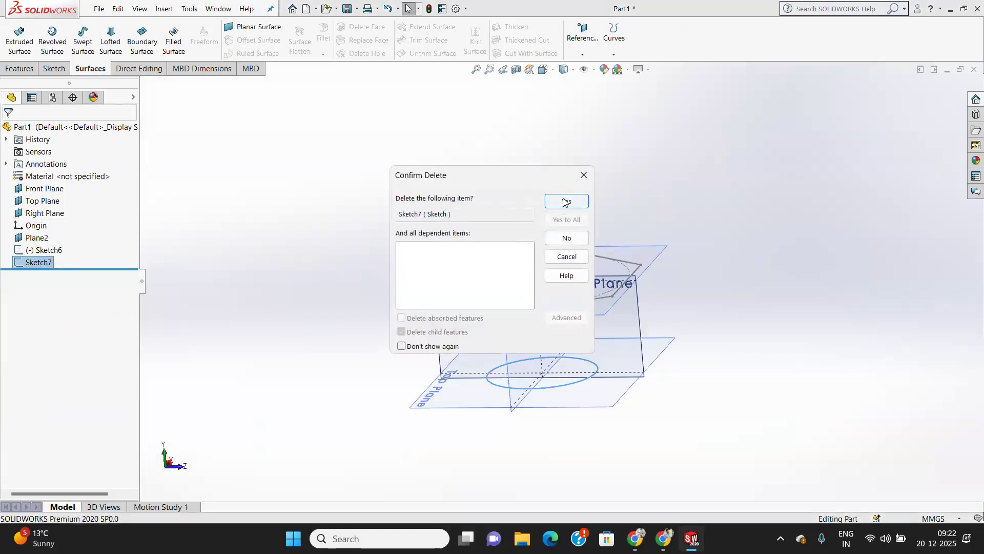
{"action": "left_click", "coordinate": [566, 202]}
{"action": "right_click", "coordinate": [42, 250]}
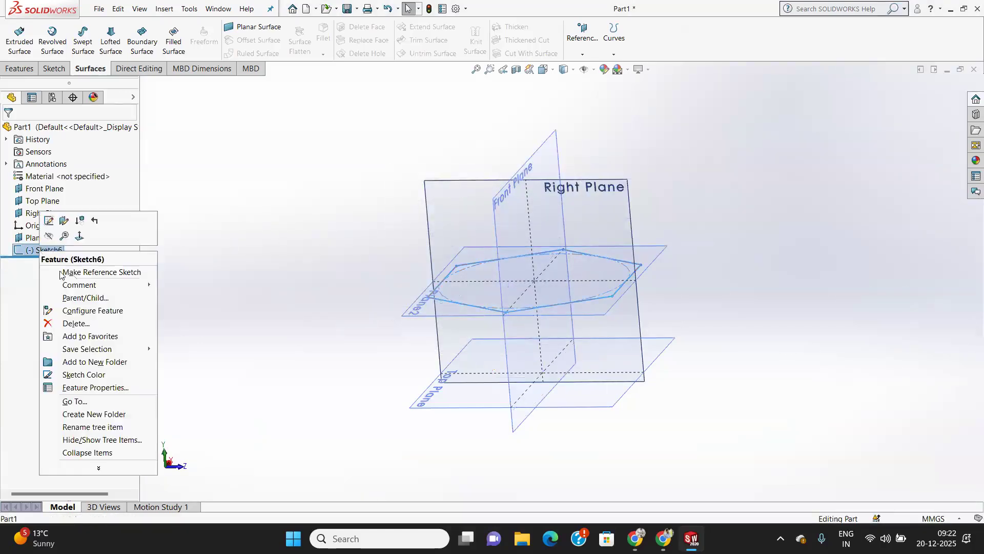
{"action": "left_click", "coordinate": [76, 324]}
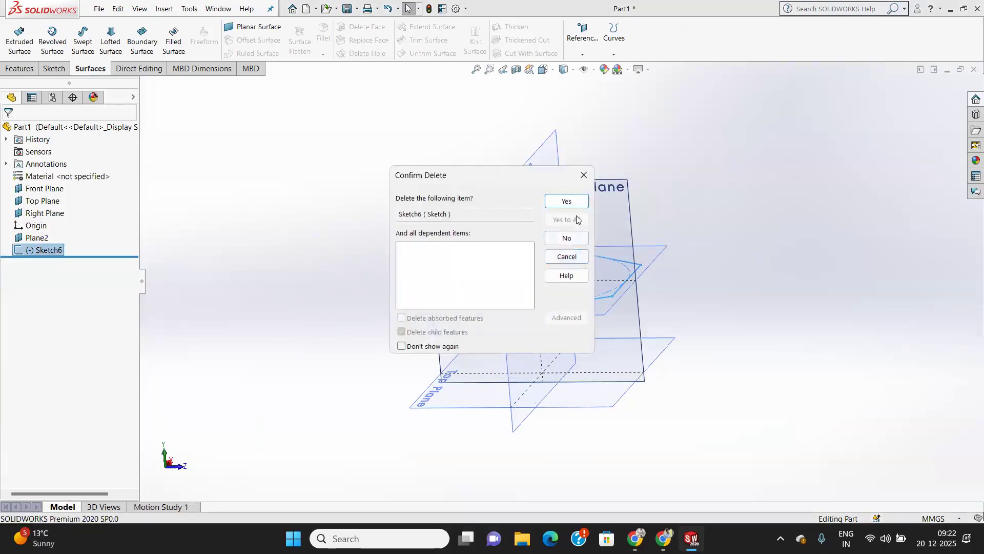
{"action": "left_click", "coordinate": [567, 201]}
Step: Delete the offset plane above the Top Plane
{"action": "left_click", "coordinate": [36, 238]}
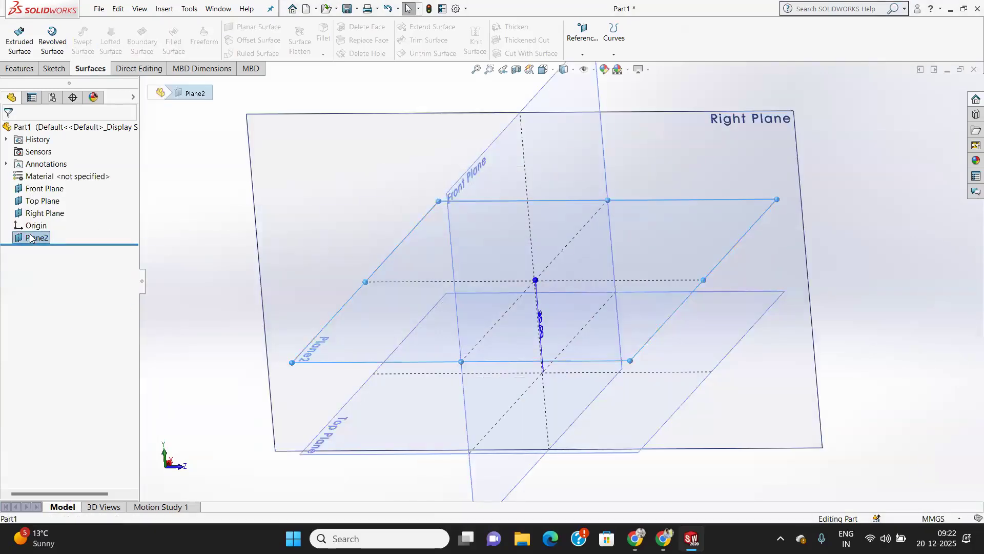
{"action": "right_click", "coordinate": [32, 237]}
{"action": "left_click", "coordinate": [76, 322]}
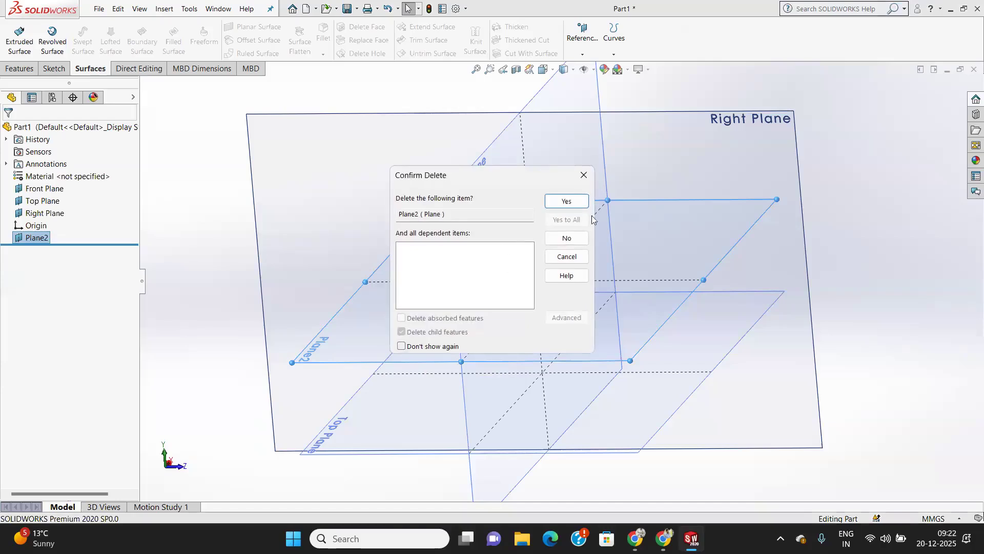
{"action": "key", "text": "Return"}
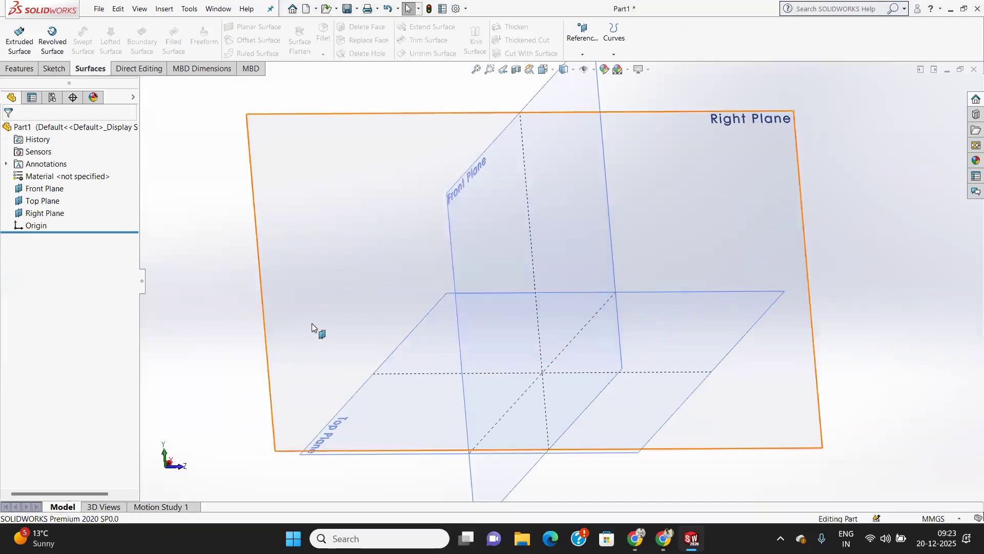
Step: Sketch a center rectangle about 158 by 99 mm on the Top Plane, centered on the origin
{"action": "left_click", "coordinate": [39, 201]}
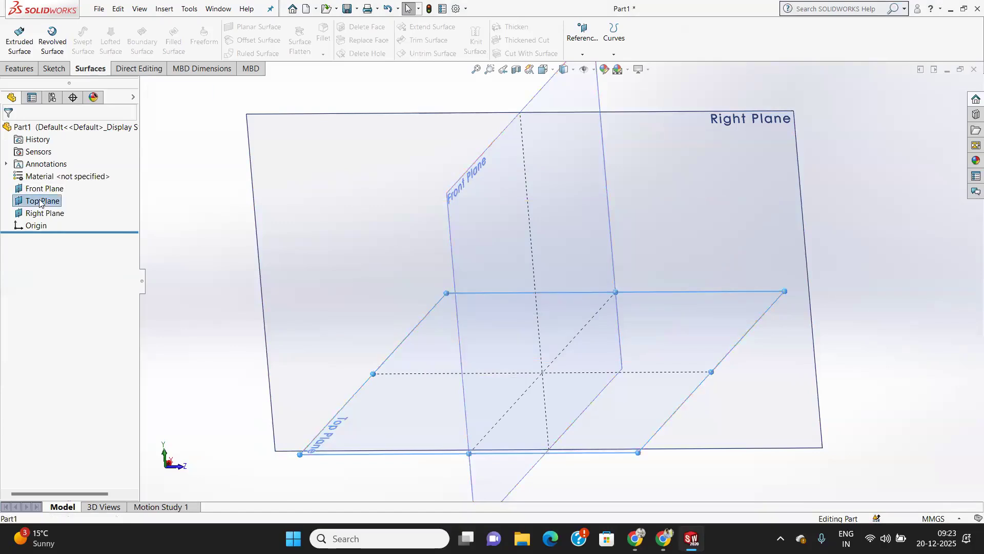
{"action": "left_click", "coordinate": [54, 68]}
{"action": "left_click", "coordinate": [29, 30]}
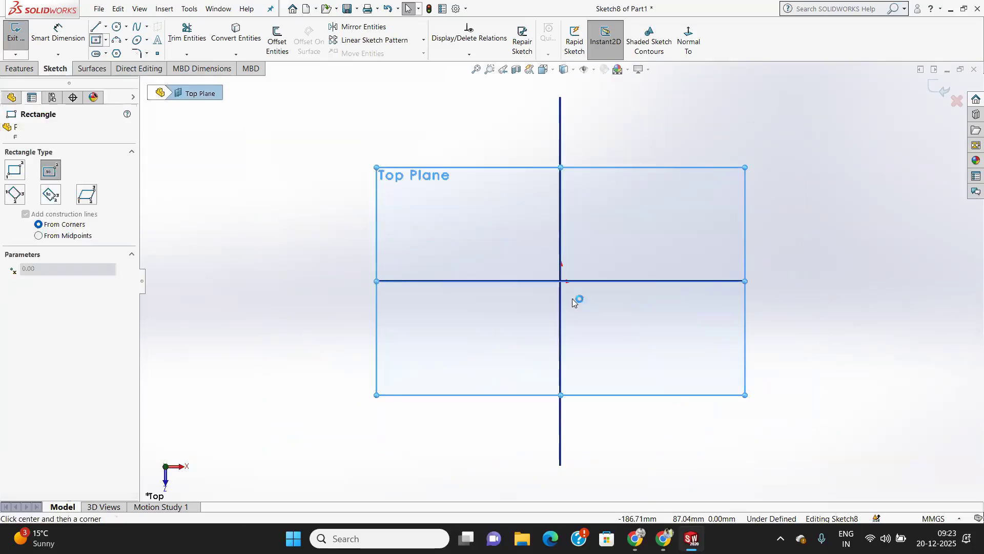
{"action": "left_click", "coordinate": [561, 281]}
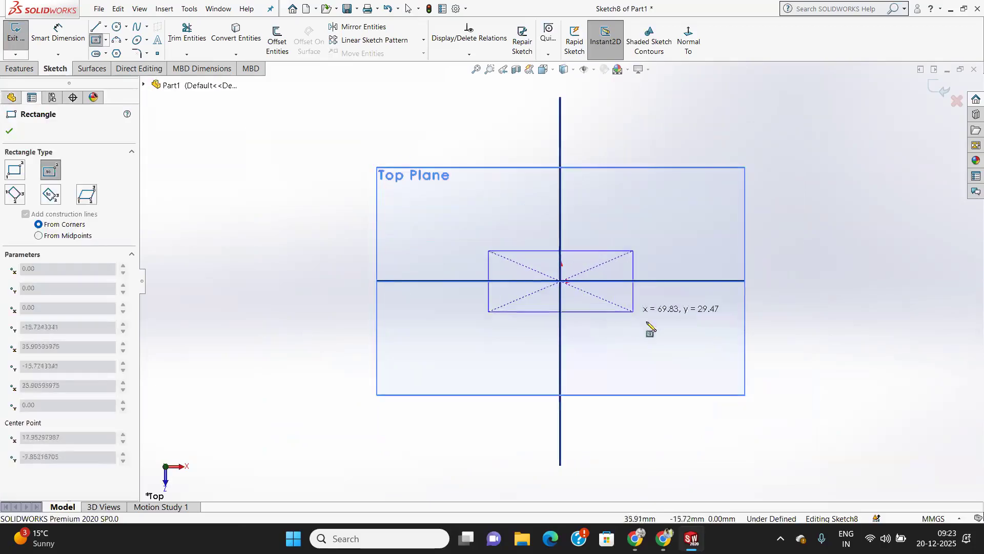
{"action": "left_click", "coordinate": [728, 385]}
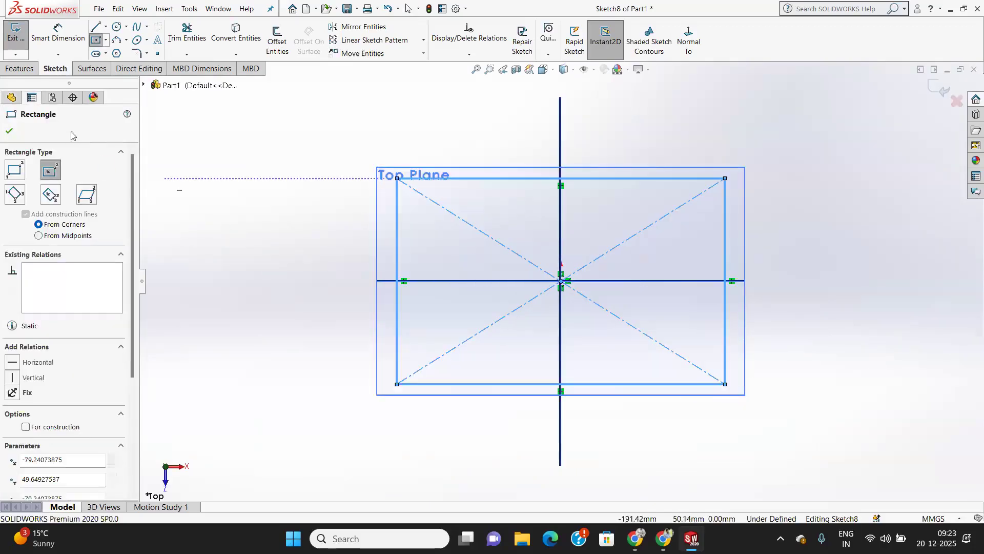
Step: Dimension the rectangle to 160 mm wide and 80 mm high
{"action": "left_click", "coordinate": [60, 36]}
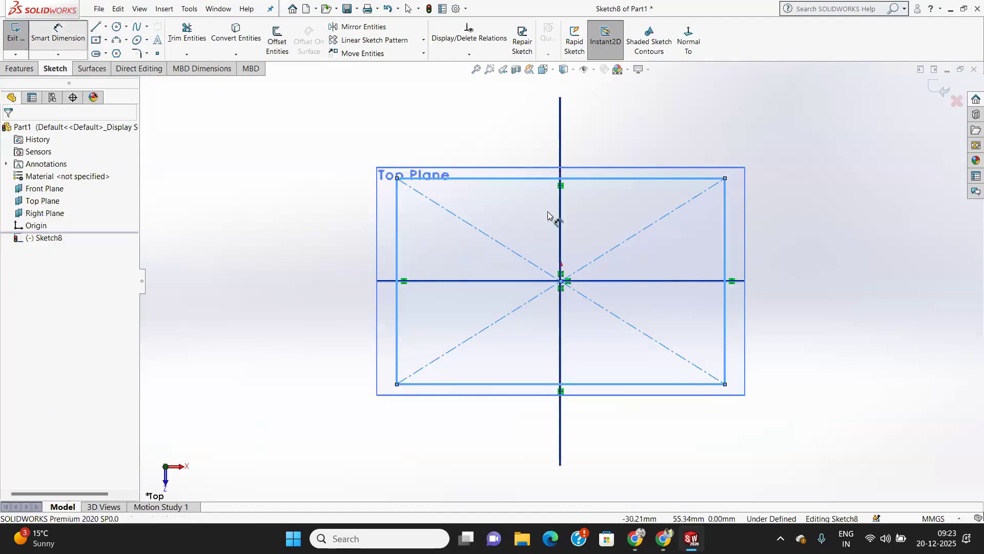
{"action": "left_click", "coordinate": [603, 180]}
{"action": "left_click", "coordinate": [600, 122]}
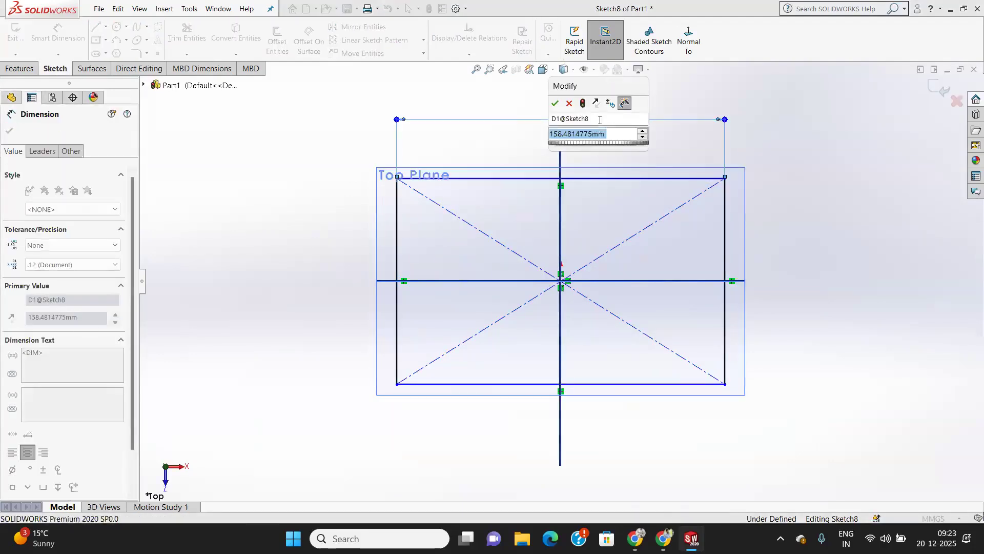
{"action": "type", "text": "160"}
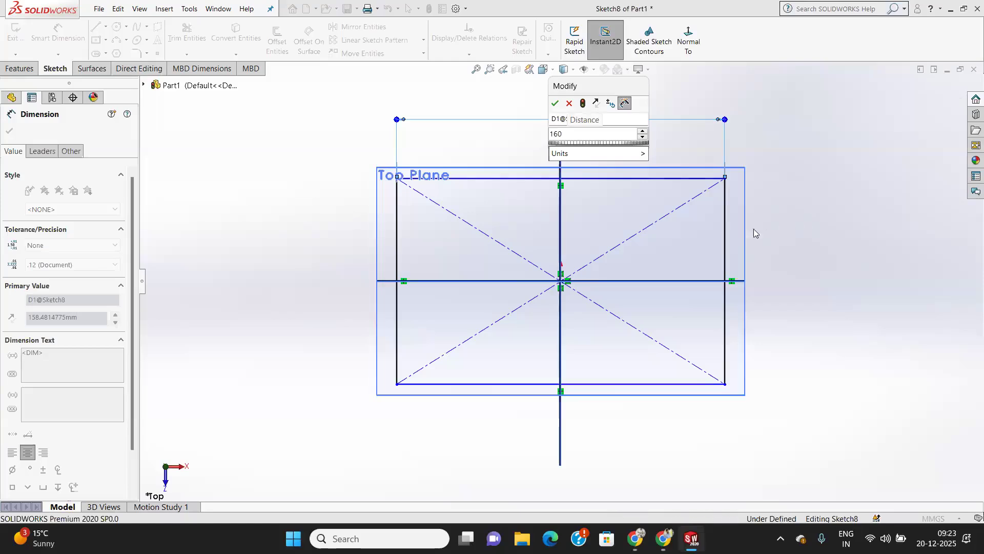
{"action": "key", "text": "Return"}
{"action": "left_click", "coordinate": [725, 219]}
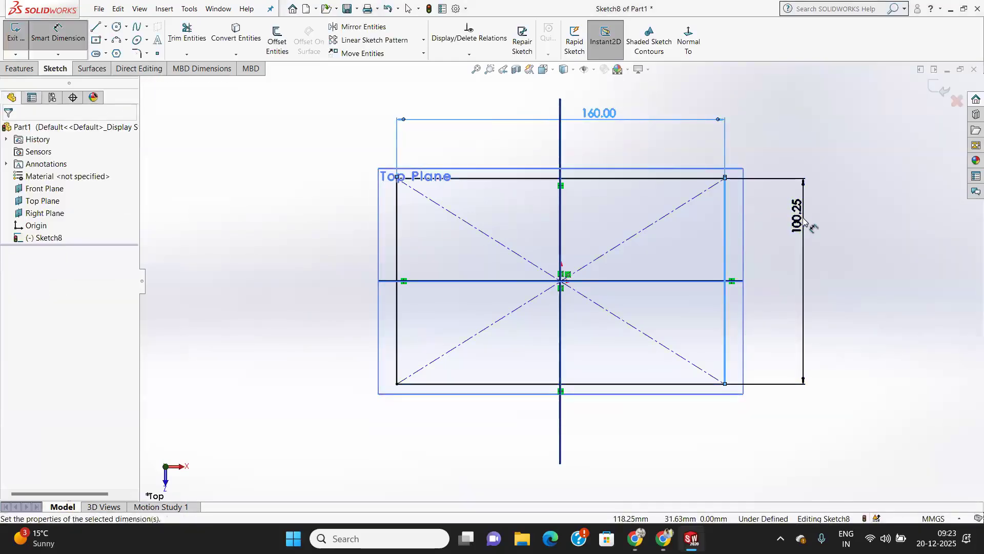
{"action": "left_click", "coordinate": [804, 221]}
{"action": "key", "text": "Return"}
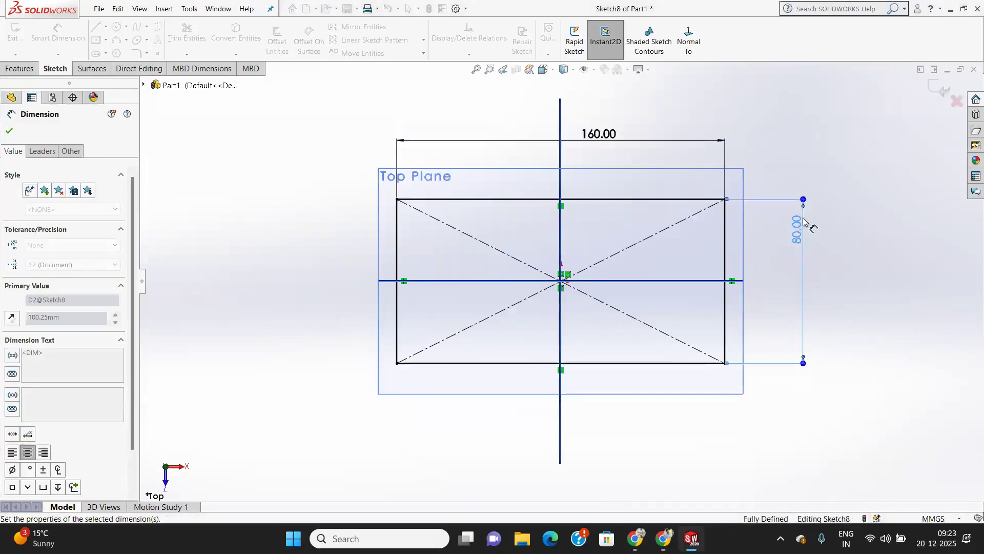
{"action": "left_click", "coordinate": [7, 134]}
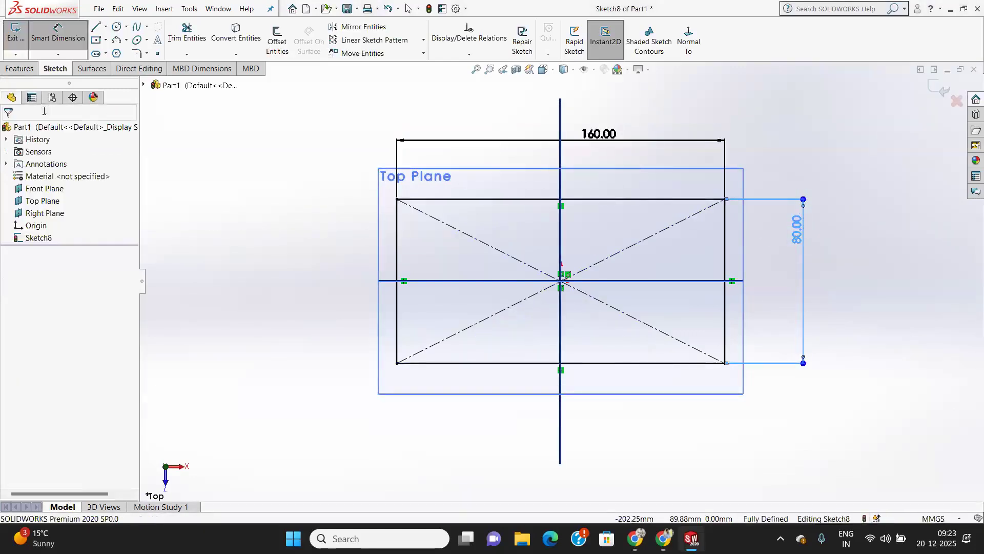
Step: Round all four corners of the rectangle with 15 mm sketch fillets and exit the sketch
{"action": "left_click", "coordinate": [136, 54]}
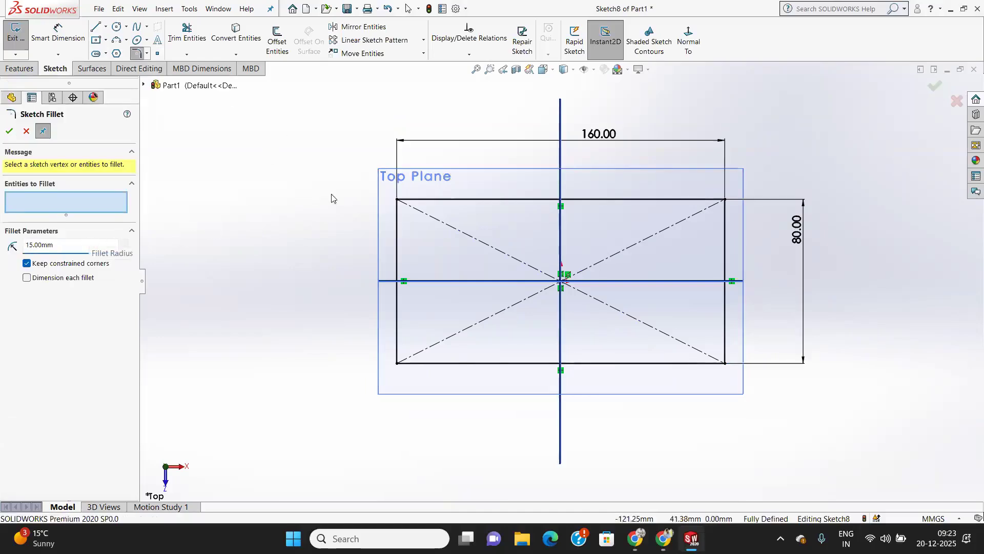
{"action": "left_click", "coordinate": [399, 203]}
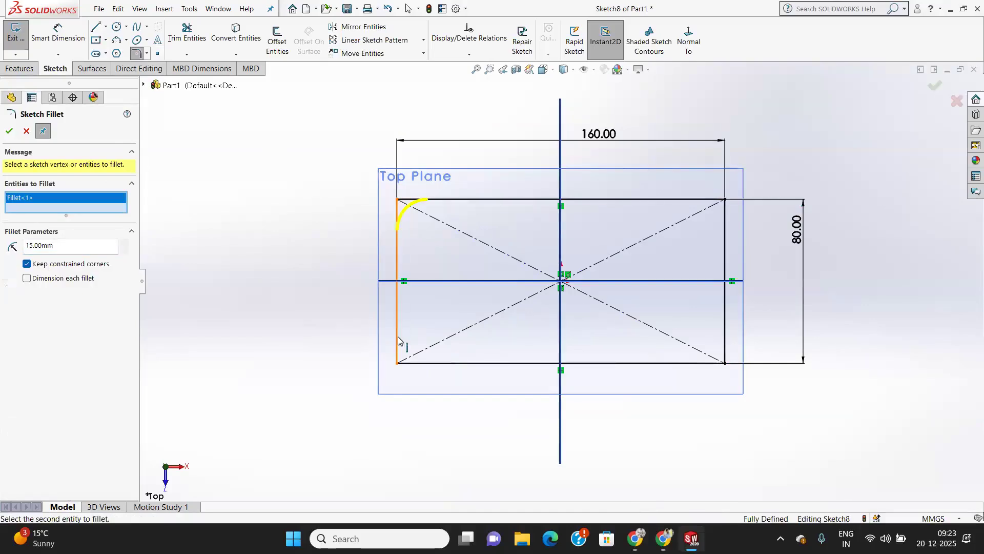
{"action": "left_click", "coordinate": [399, 362]}
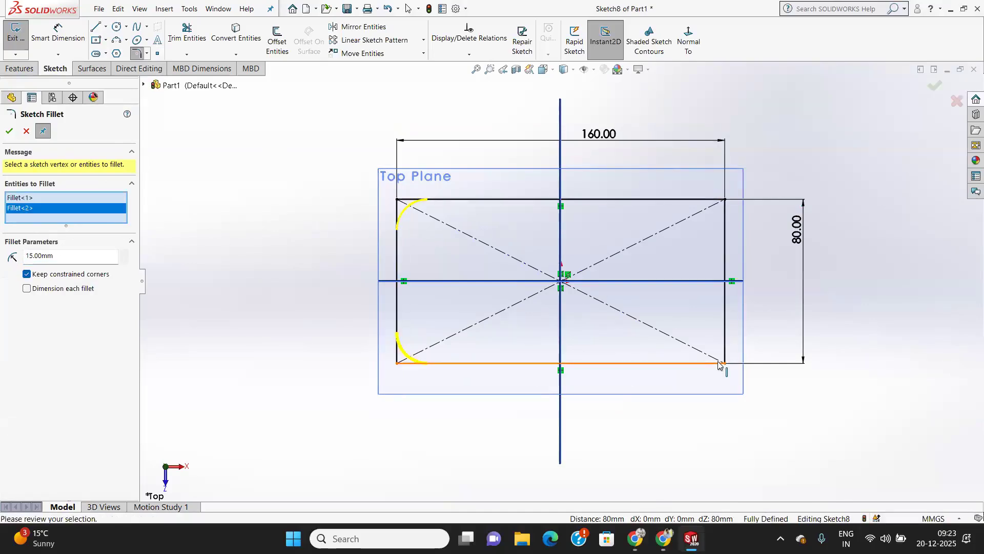
{"action": "left_click", "coordinate": [724, 363]}
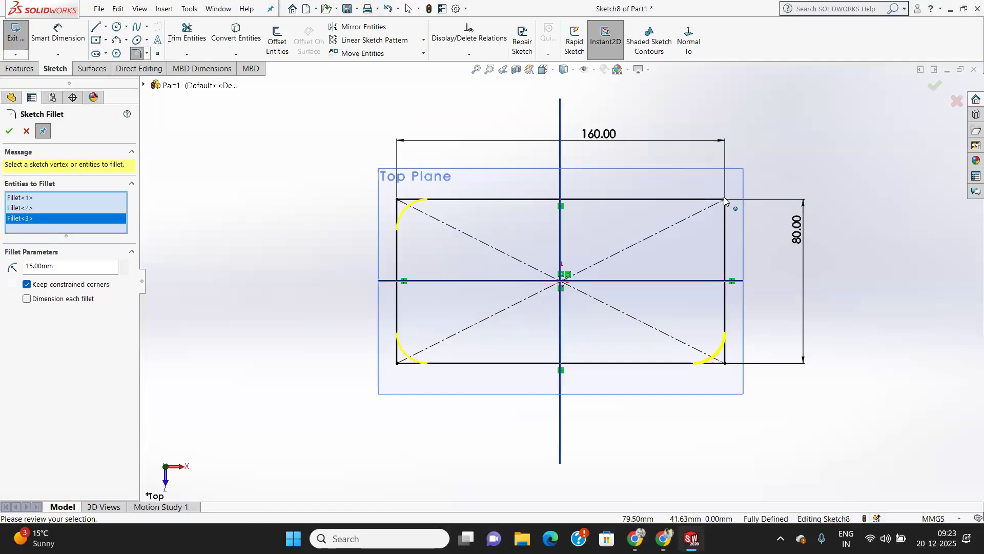
{"action": "left_click", "coordinate": [724, 204]}
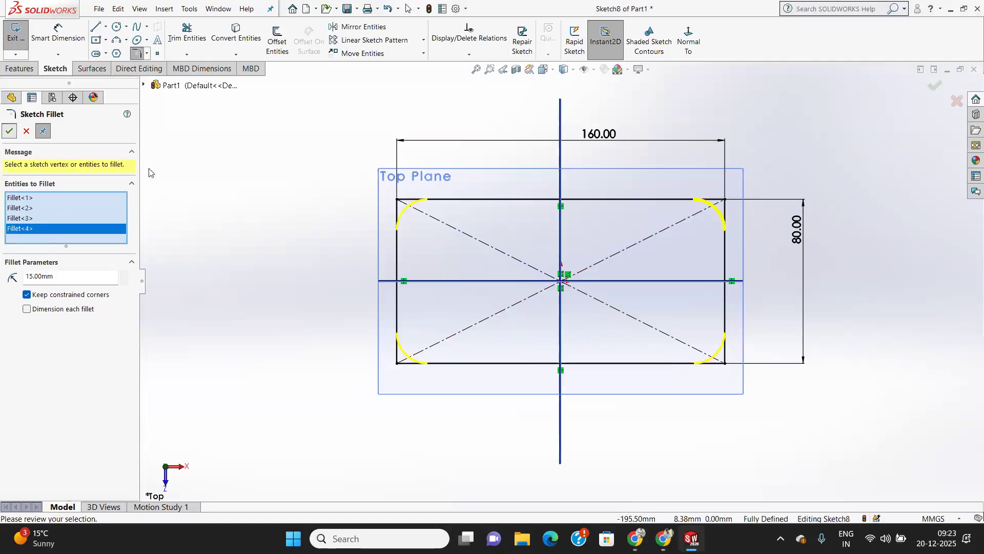
{"action": "left_click", "coordinate": [8, 133]}
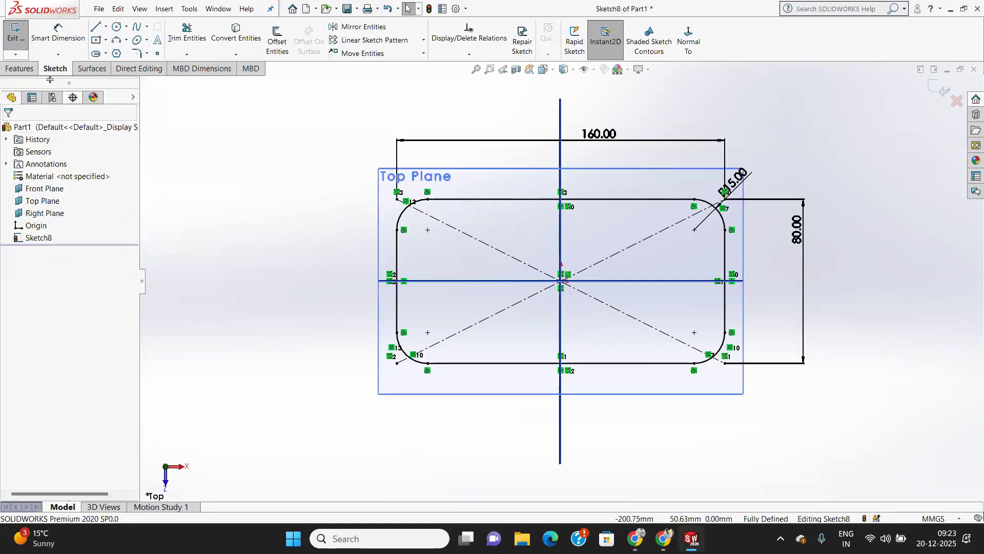
{"action": "left_click", "coordinate": [20, 35]}
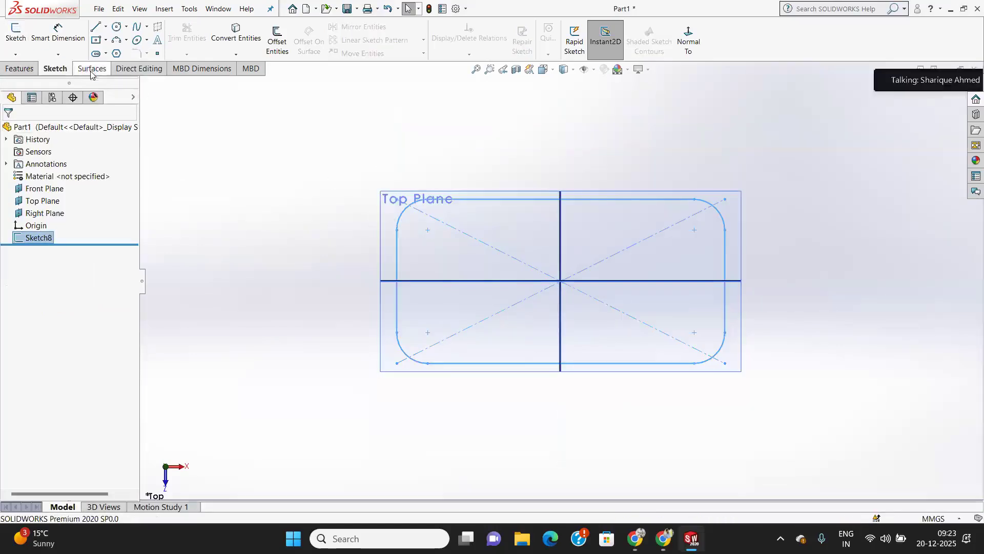
Step: Extrude the rounded rectangle sketch as a blind surface 40 mm deep with open ends
{"action": "left_click", "coordinate": [91, 69]}
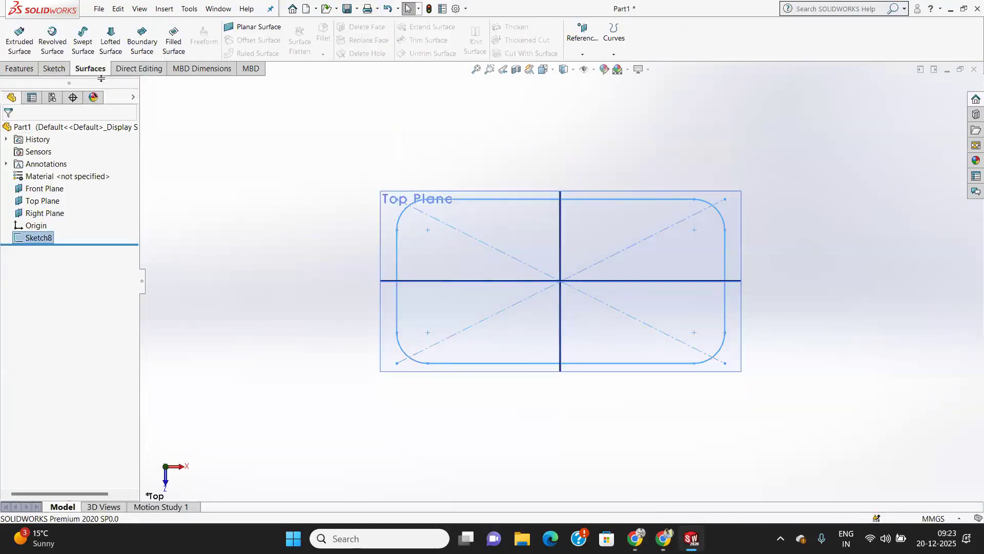
{"action": "left_click", "coordinate": [22, 45]}
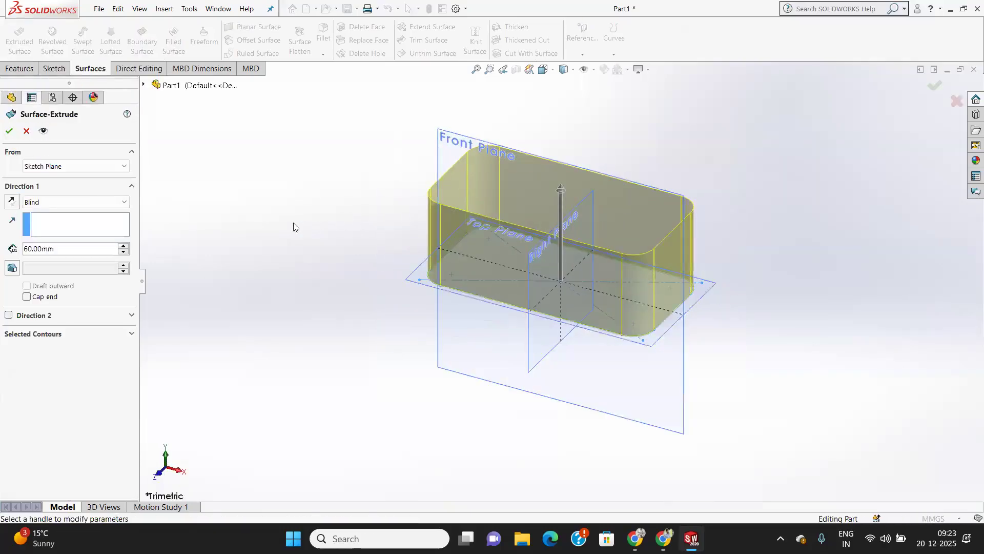
{"action": "middle_click_drag", "start_coordinate": [294, 227], "coordinate": [345, 254]}
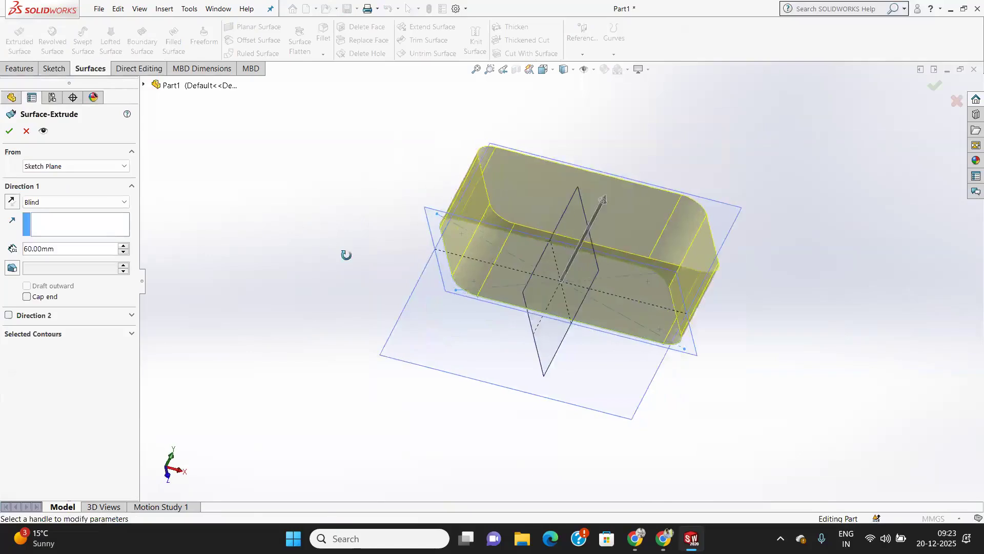
{"action": "left_click", "coordinate": [124, 252]}
{"action": "left_click", "coordinate": [123, 251]}
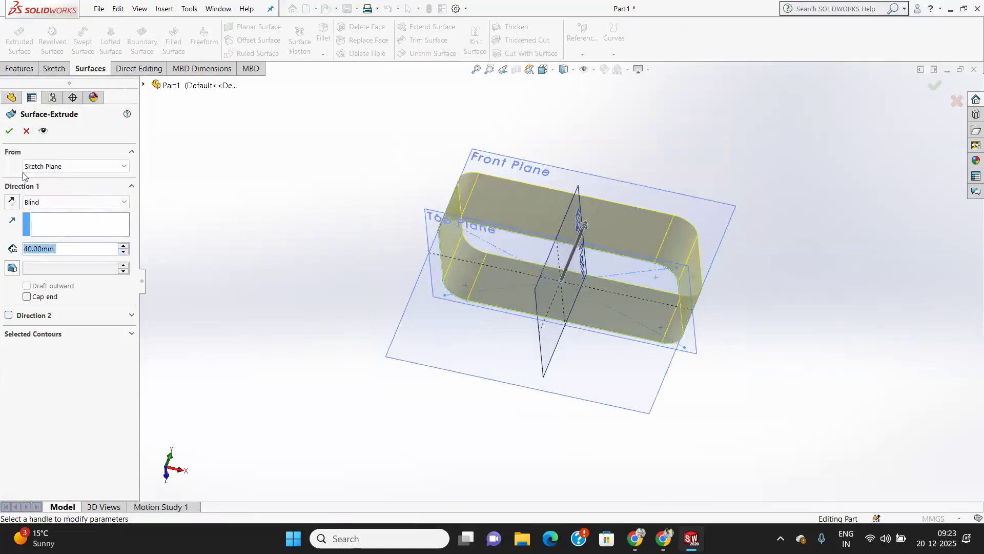
{"action": "left_click", "coordinate": [9, 132]}
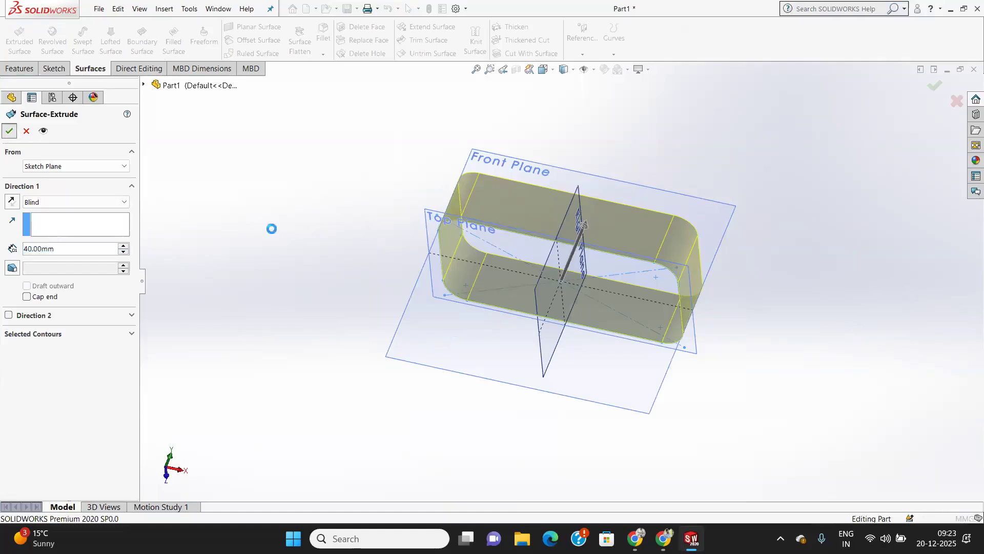
Step: Close the open base of the extruded surface with a filled surface, using the rounded rectangle sketch as the contact patch boundary
{"action": "middle_click_drag", "start_coordinate": [259, 250], "coordinate": [263, 249]}
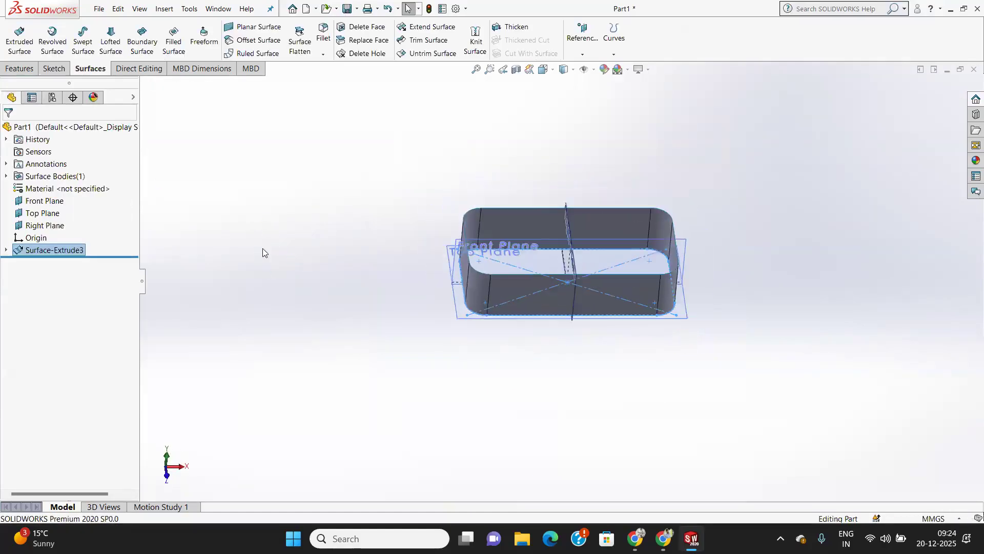
{"action": "scroll", "coordinate": [544, 300], "scroll_direction": "down", "scroll_amount": 4}
{"action": "middle_click_drag", "start_coordinate": [497, 270], "coordinate": [492, 329]}
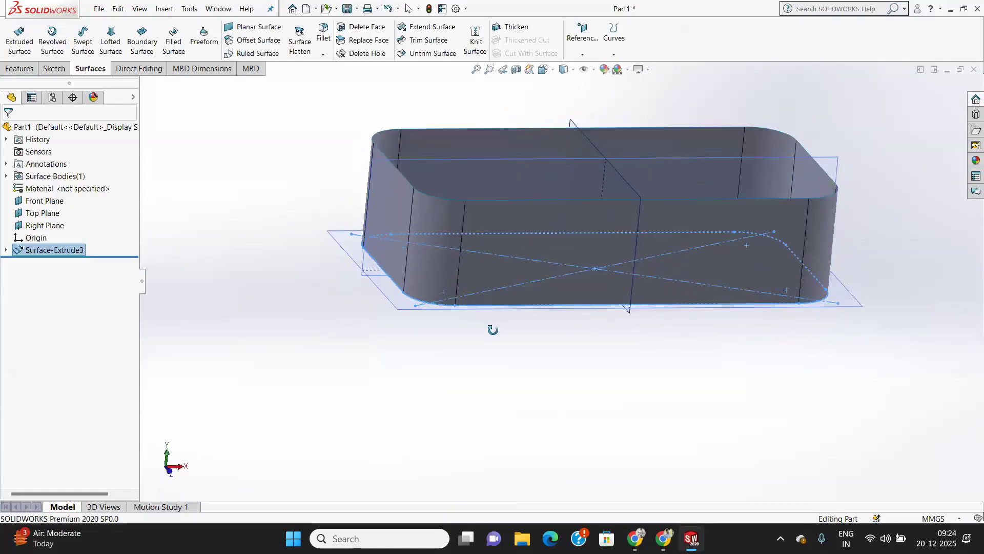
{"action": "left_click", "coordinate": [173, 40]}
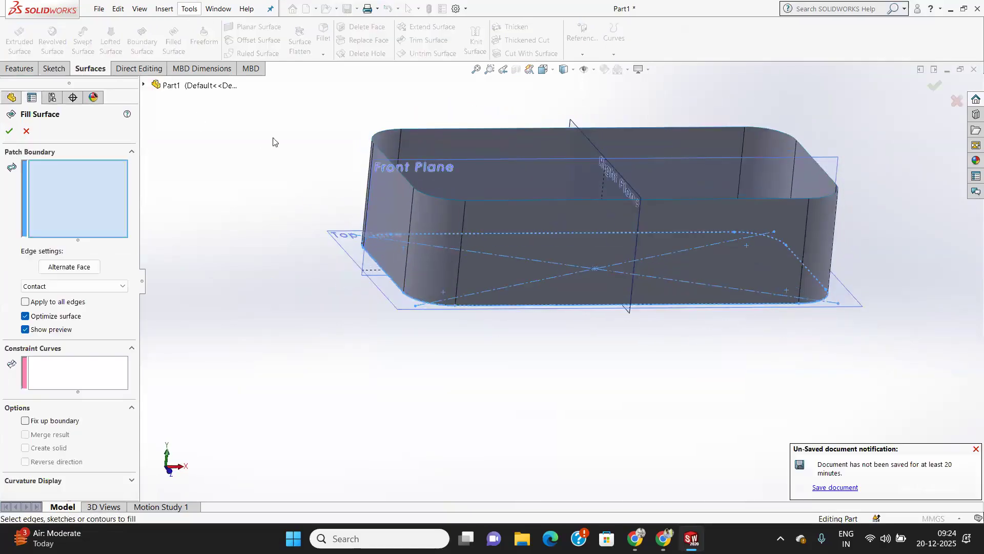
{"action": "middle_click_drag", "start_coordinate": [429, 226], "coordinate": [490, 186]}
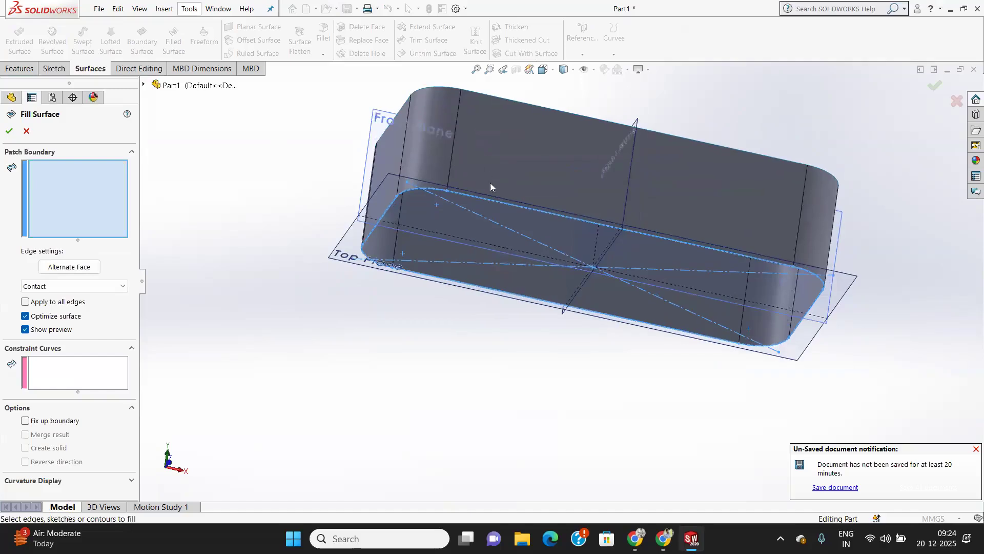
{"action": "left_click", "coordinate": [485, 199]}
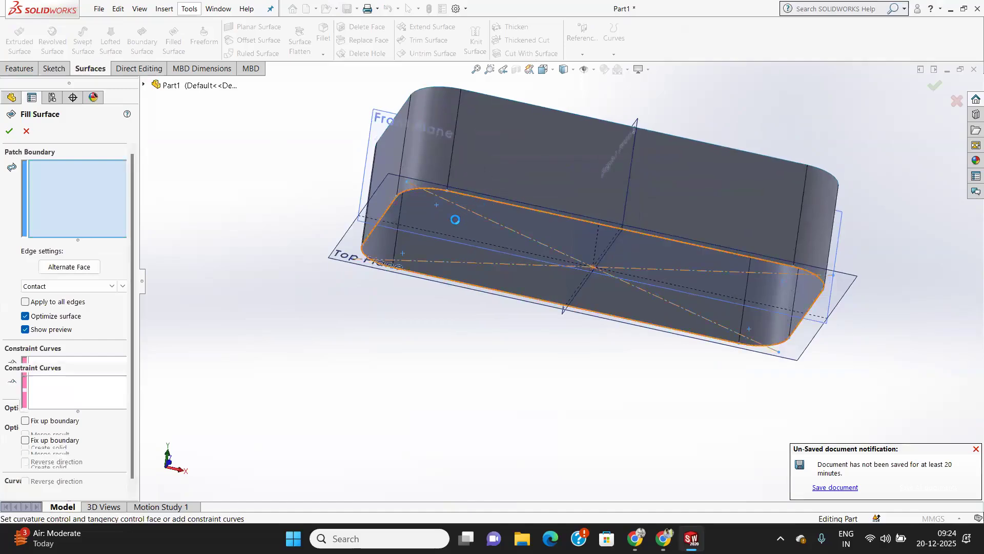
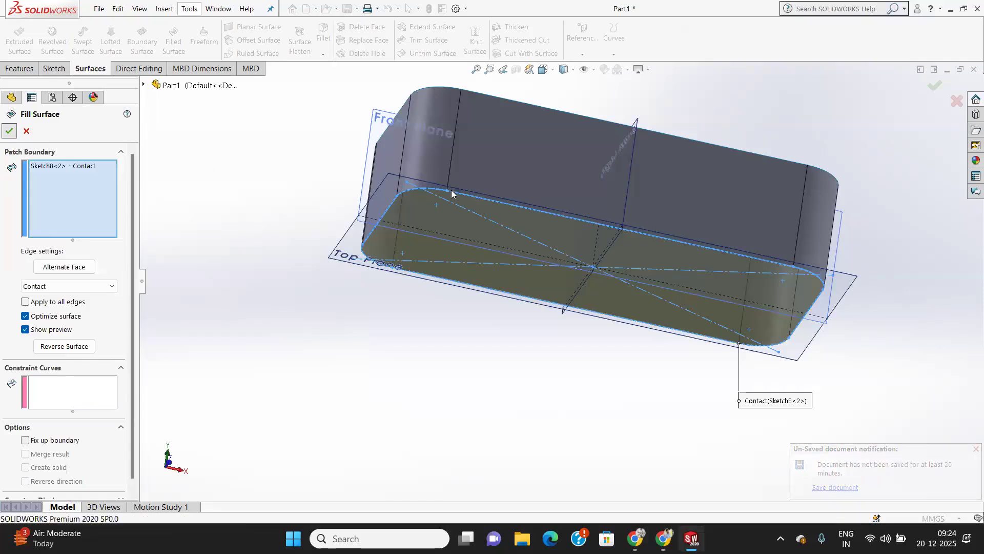
{"action": "left_click", "coordinate": [9, 132]}
Step: Start a new sketch on the Front Plane of the tray and view it face-on
{"action": "middle_click_drag", "start_coordinate": [502, 188], "coordinate": [505, 284]}
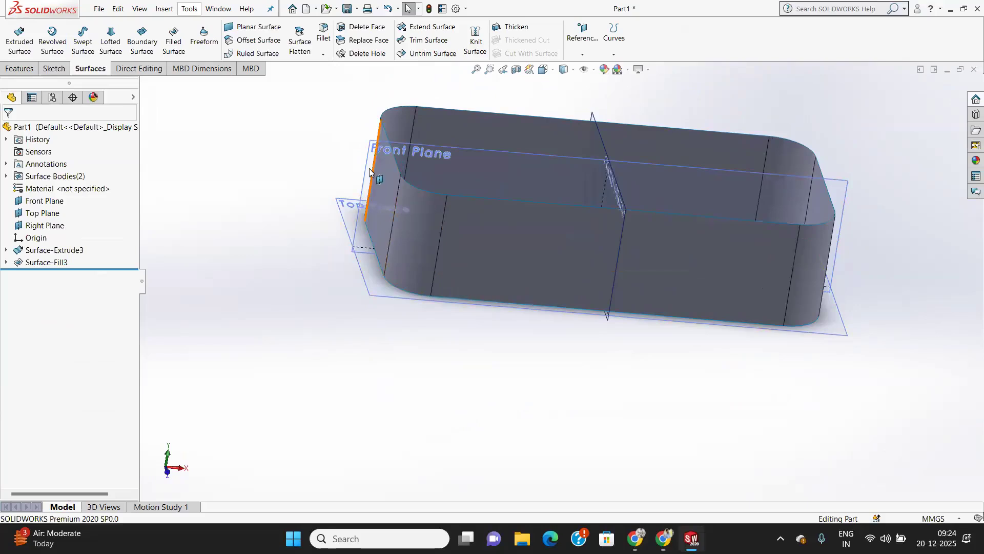
{"action": "left_click", "coordinate": [568, 209]}
{"action": "scroll", "coordinate": [565, 209], "scroll_direction": "down", "scroll_amount": 2}
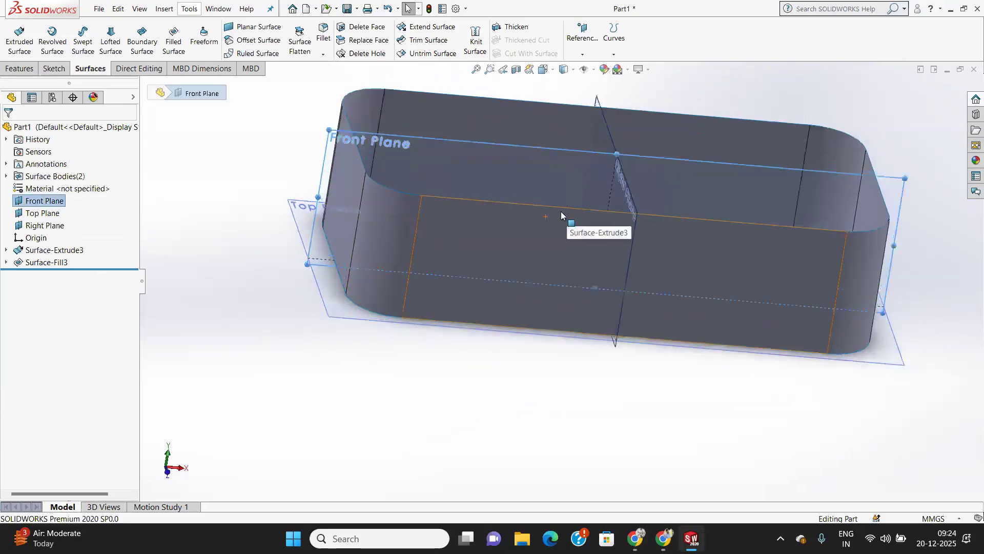
{"action": "scroll", "coordinate": [562, 209], "scroll_direction": "up", "scroll_amount": 4}
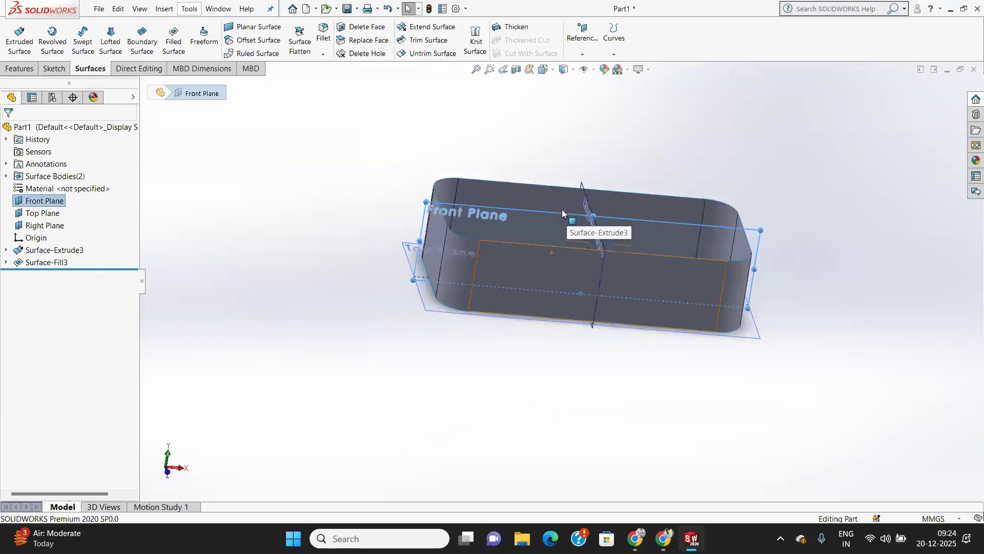
{"action": "left_click", "coordinate": [51, 69]}
{"action": "left_click", "coordinate": [16, 32]}
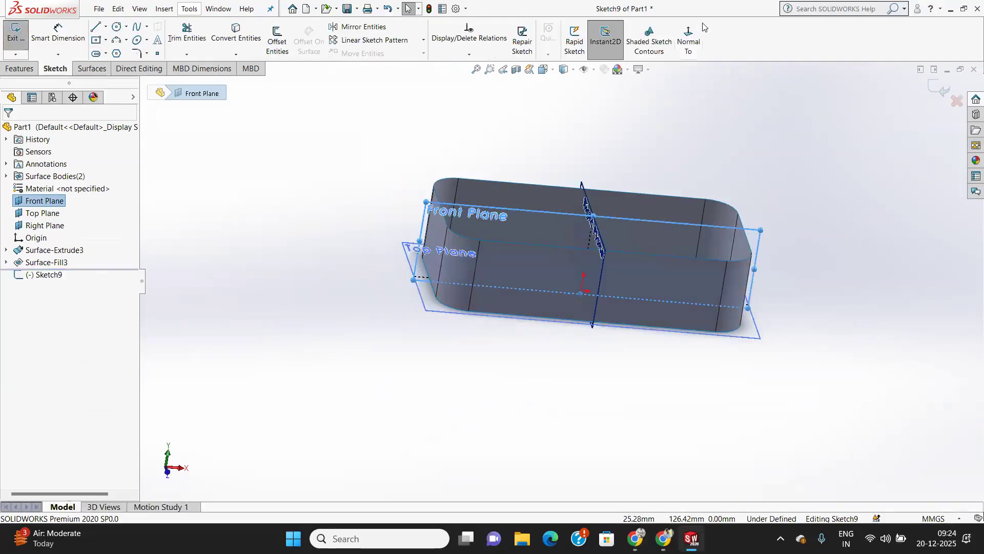
{"action": "left_click", "coordinate": [688, 31]}
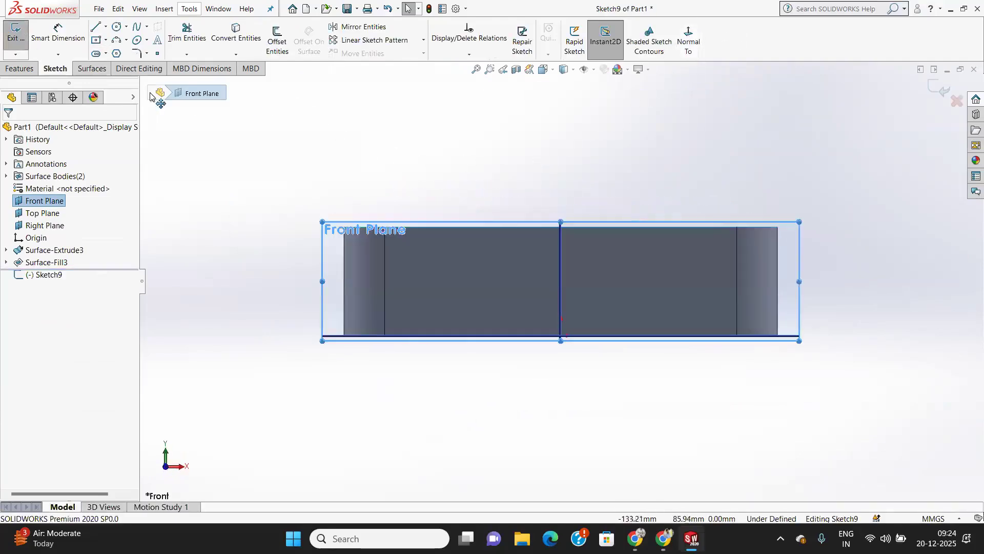
Step: From the tray's upper left rim corner, sketch a vertical line about 3.4 mm up and a horizontal line about 4 mm outward
{"action": "left_click", "coordinate": [95, 27]}
{"action": "scroll", "coordinate": [305, 246], "scroll_direction": "down", "scroll_amount": 3}
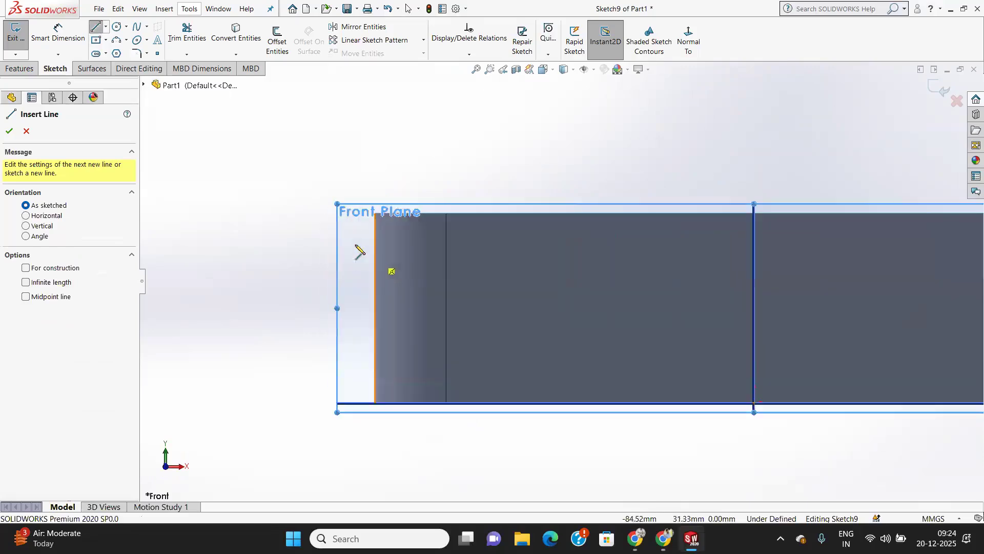
{"action": "scroll", "coordinate": [382, 223], "scroll_direction": "down", "scroll_amount": 3}
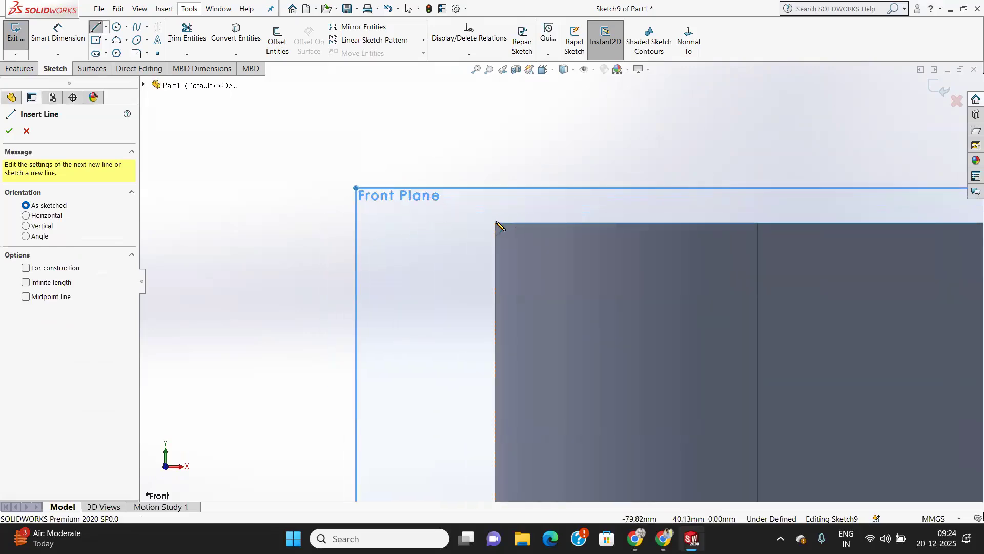
{"action": "left_click", "coordinate": [495, 223]}
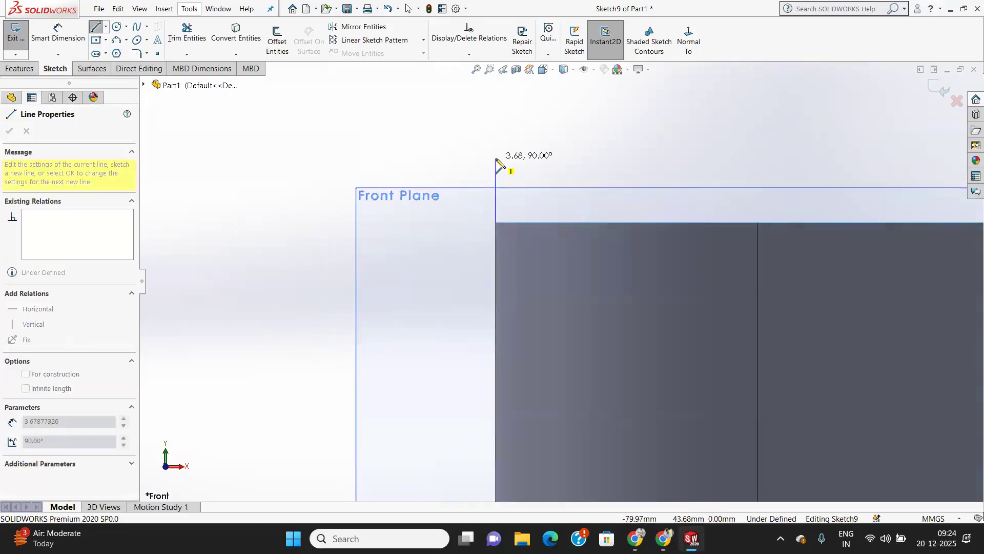
{"action": "left_click", "coordinate": [495, 163]}
{"action": "left_click", "coordinate": [425, 163]}
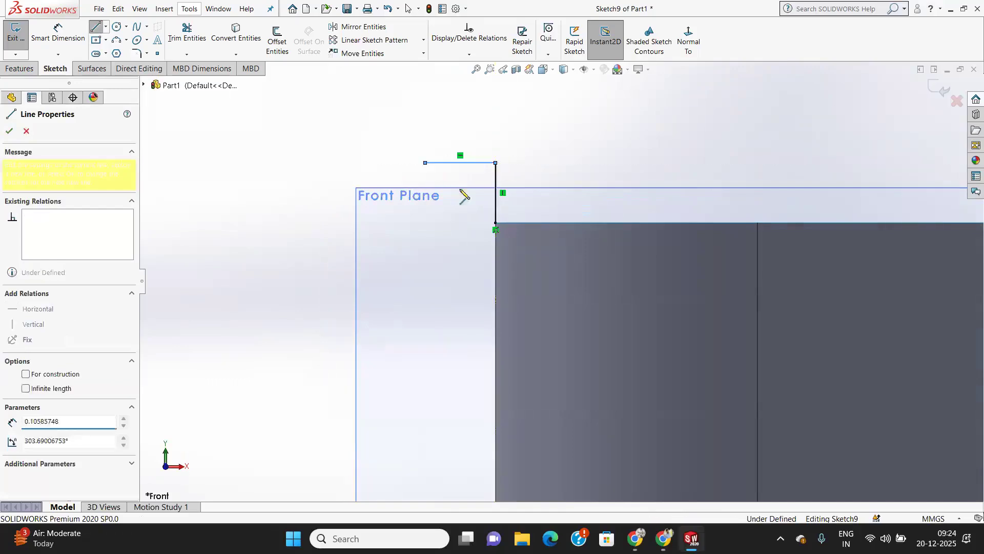
{"action": "right_click", "coordinate": [453, 252]}
{"action": "left_click", "coordinate": [477, 255]}
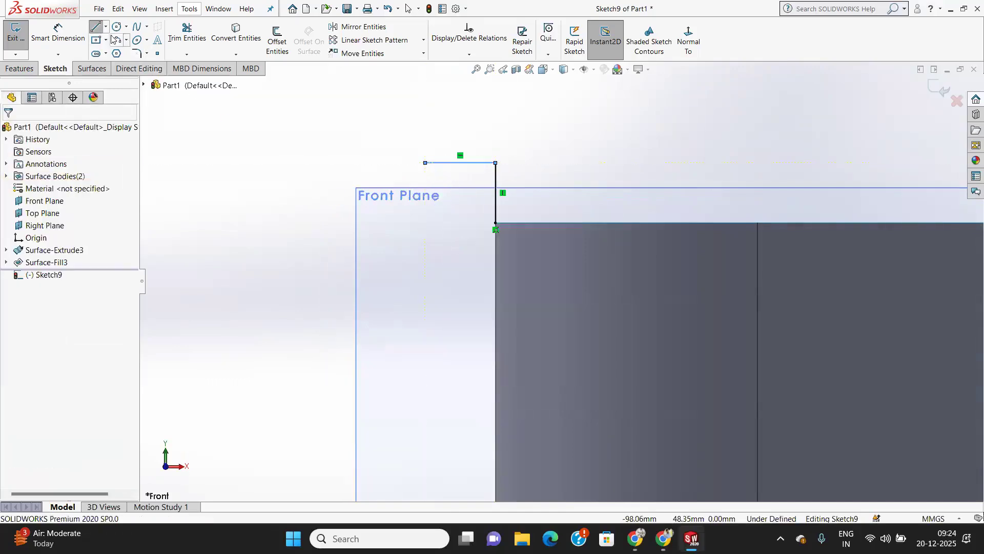
Step: Dimension the vertical line to 4 mm and the horizontal line to 3 mm
{"action": "left_click", "coordinate": [58, 33]}
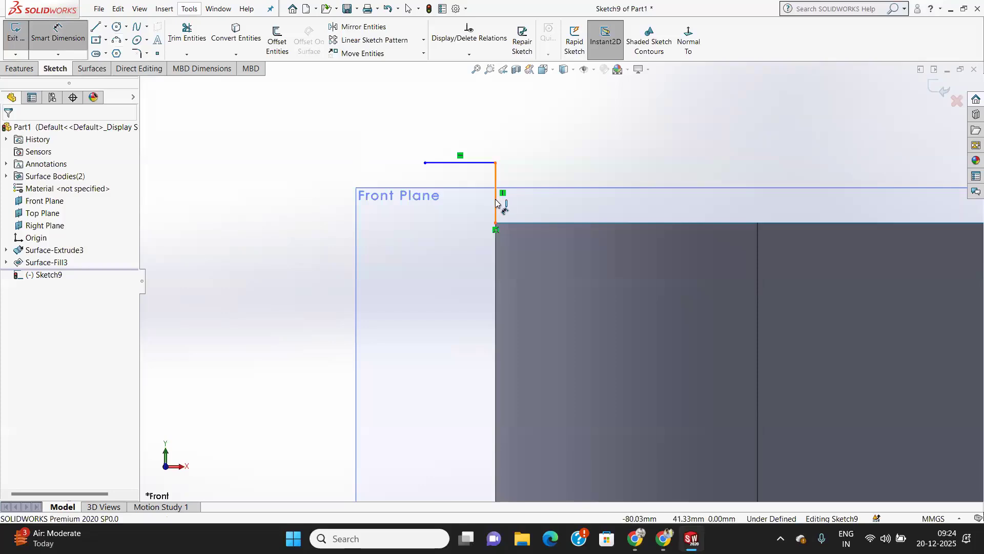
{"action": "left_click", "coordinate": [495, 201]}
{"action": "left_click", "coordinate": [546, 200]}
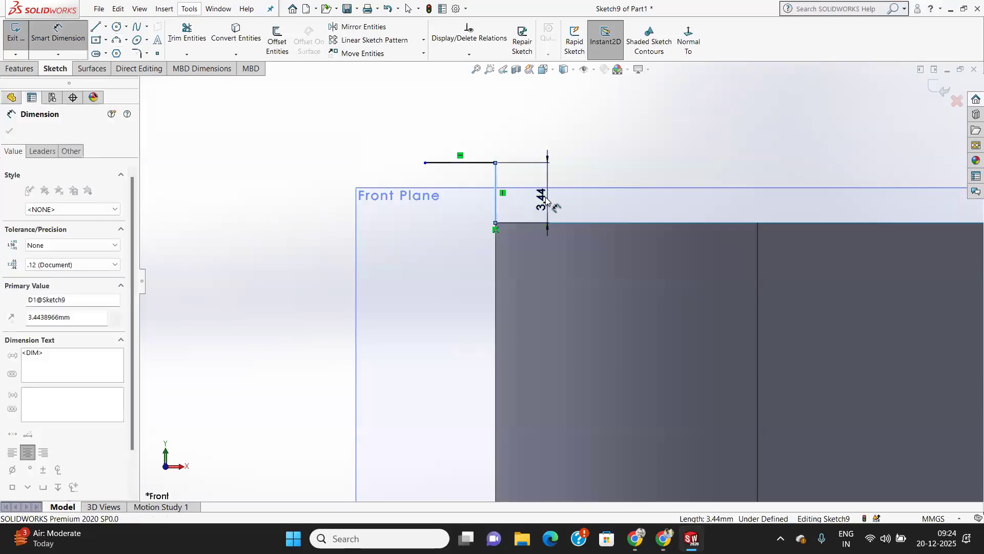
{"action": "type", "text": "3."}
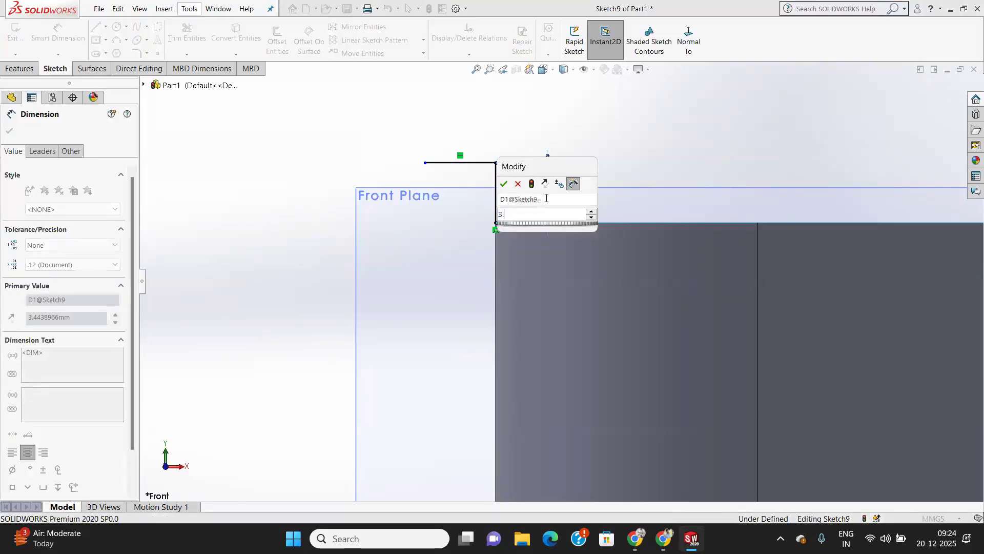
{"action": "key", "text": "BackSpace"}
{"action": "key", "text": "BackSpace"}
{"action": "type", "text": "4"}
{"action": "key", "text": "Return"}
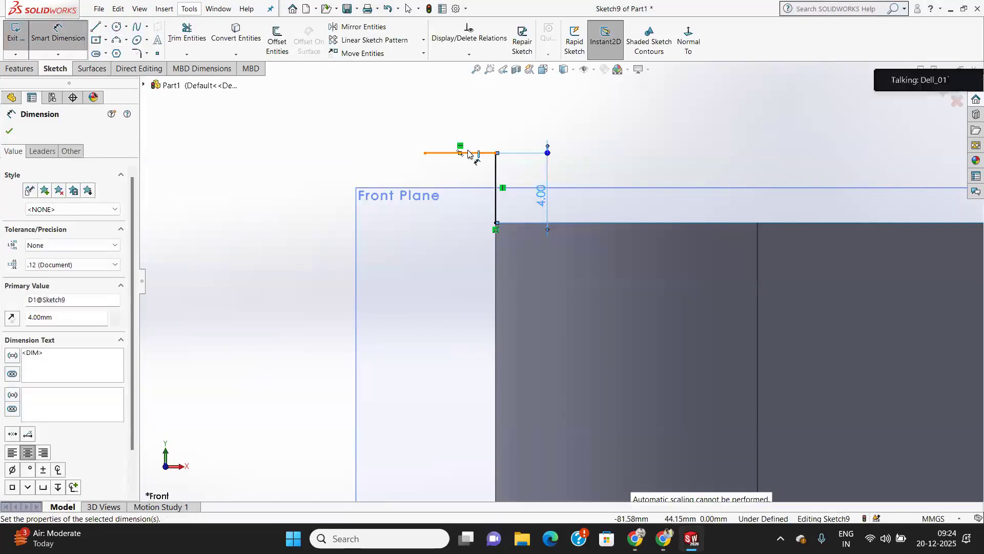
{"action": "left_click", "coordinate": [461, 152]}
{"action": "left_click", "coordinate": [468, 111]}
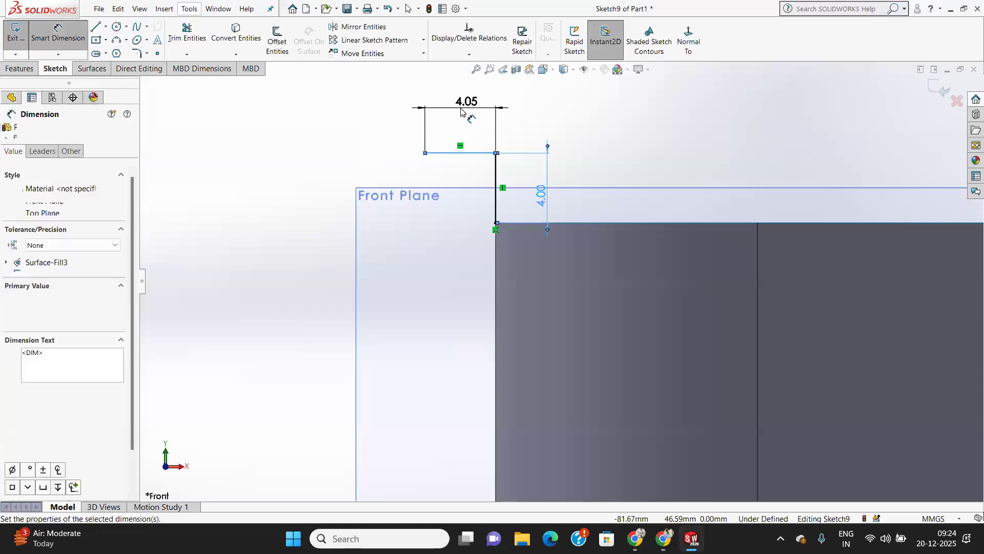
{"action": "type", "text": "3"}
{"action": "key", "text": "Return"}
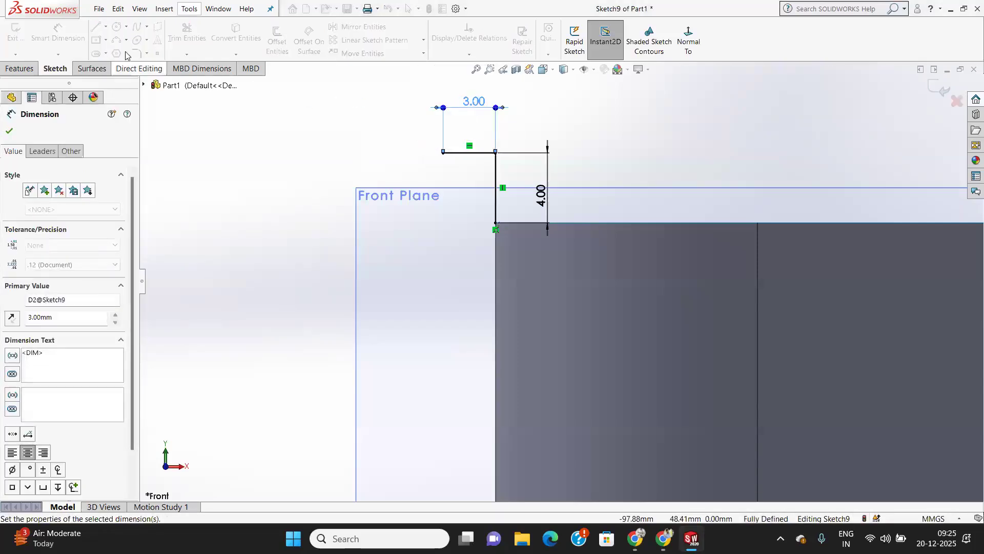
Step: Sketch a three-point semicircular arc of about 1.5 mm radius above the horizontal line, spanning its two ends
{"action": "left_click", "coordinate": [117, 41]}
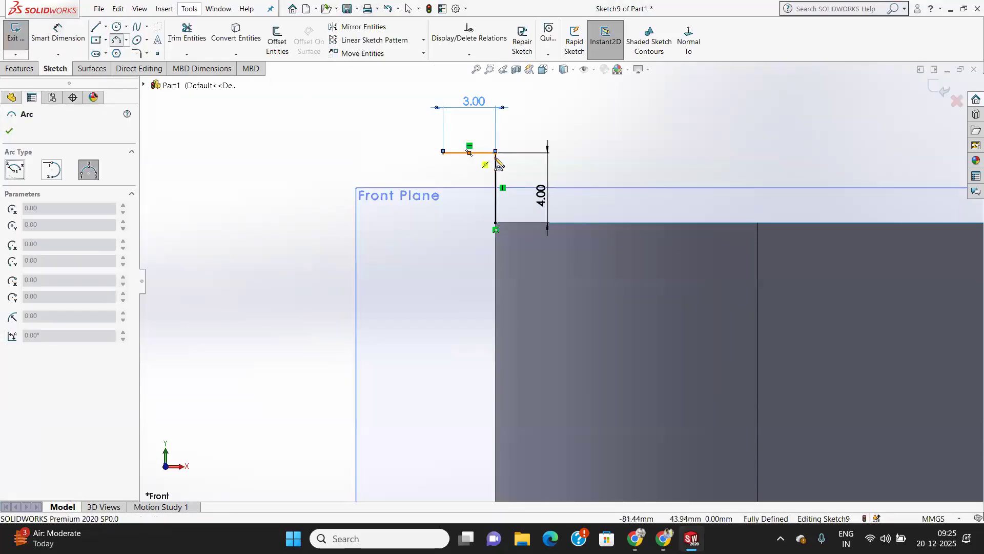
{"action": "left_click", "coordinate": [496, 153]}
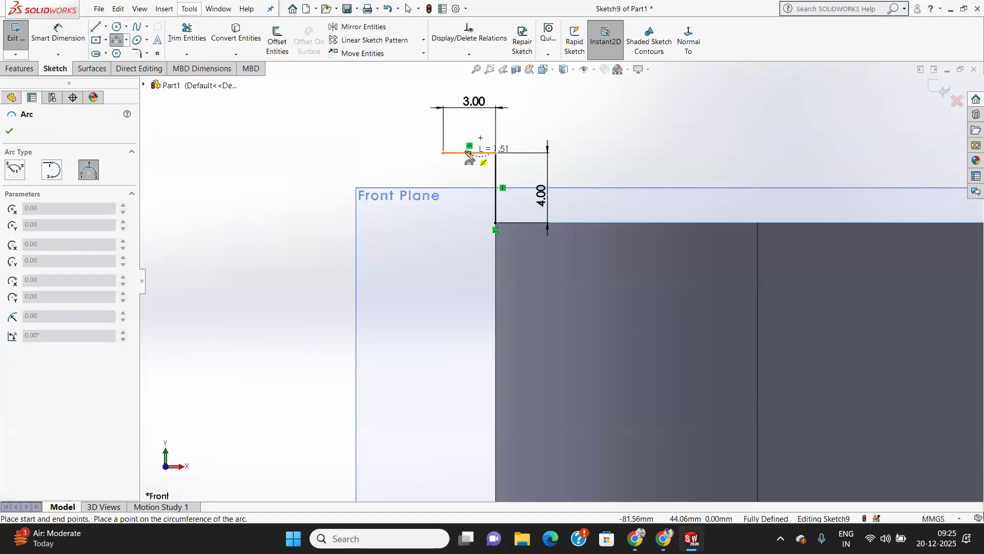
{"action": "left_click", "coordinate": [443, 153]}
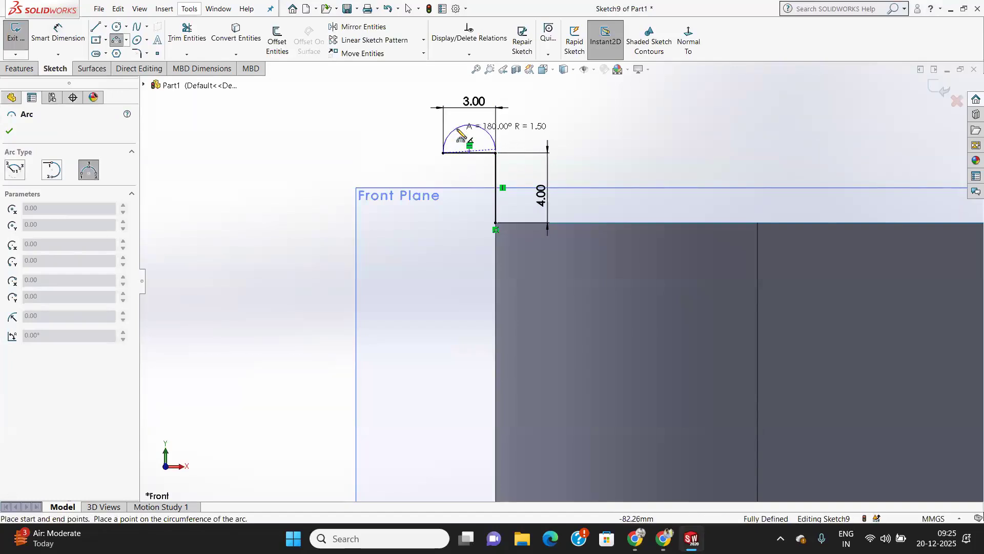
{"action": "left_click", "coordinate": [467, 138]}
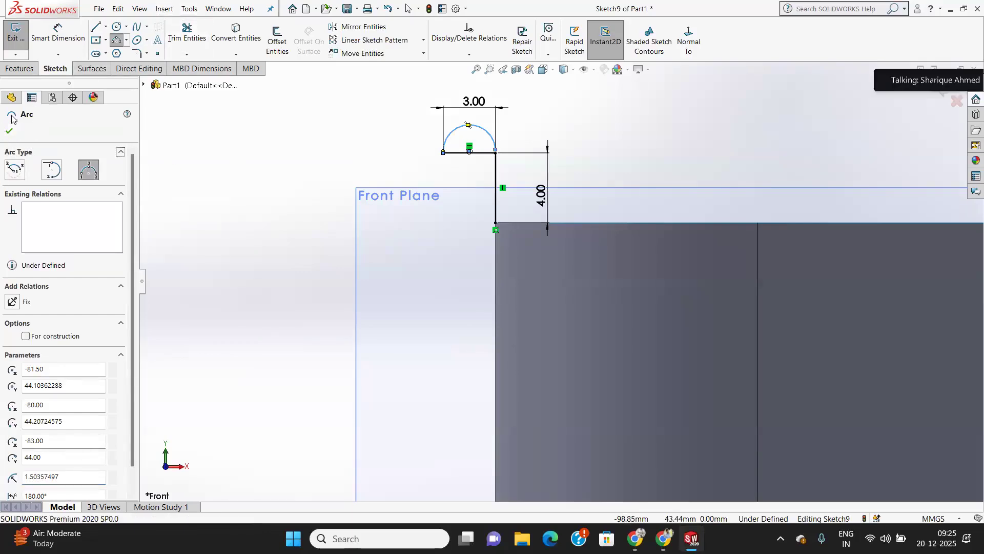
{"action": "left_click", "coordinate": [10, 132]}
Step: Power-trim away the horizontal line beneath the arc
{"action": "left_click", "coordinate": [188, 34]}
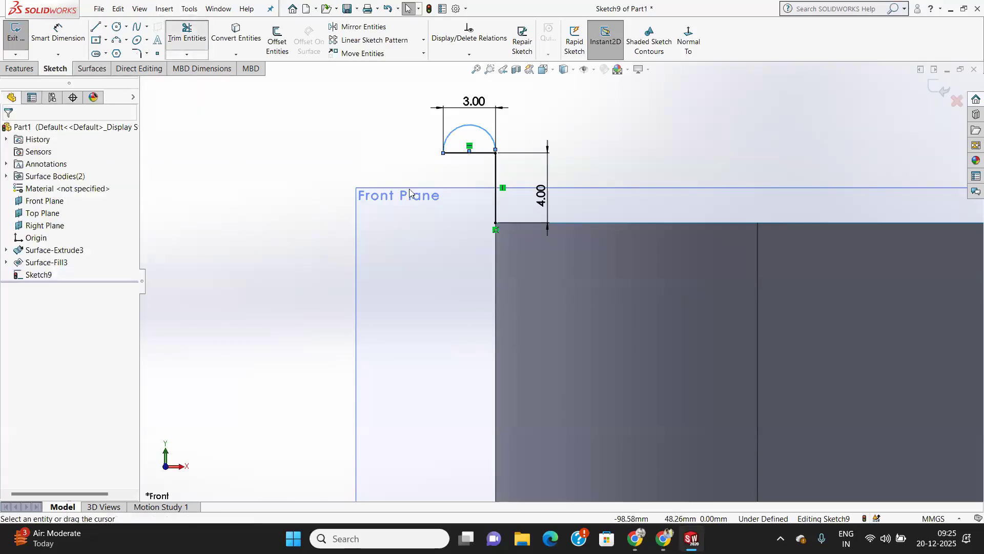
{"action": "left_click_drag", "start_coordinate": [474, 144], "coordinate": [482, 169]}
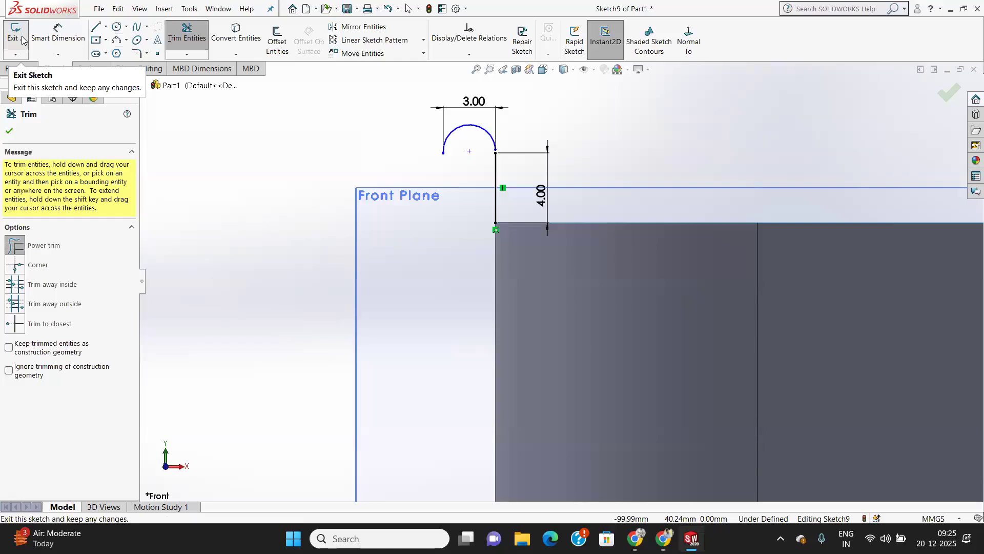
{"action": "scroll", "coordinate": [528, 241], "scroll_direction": "down", "scroll_amount": 8}
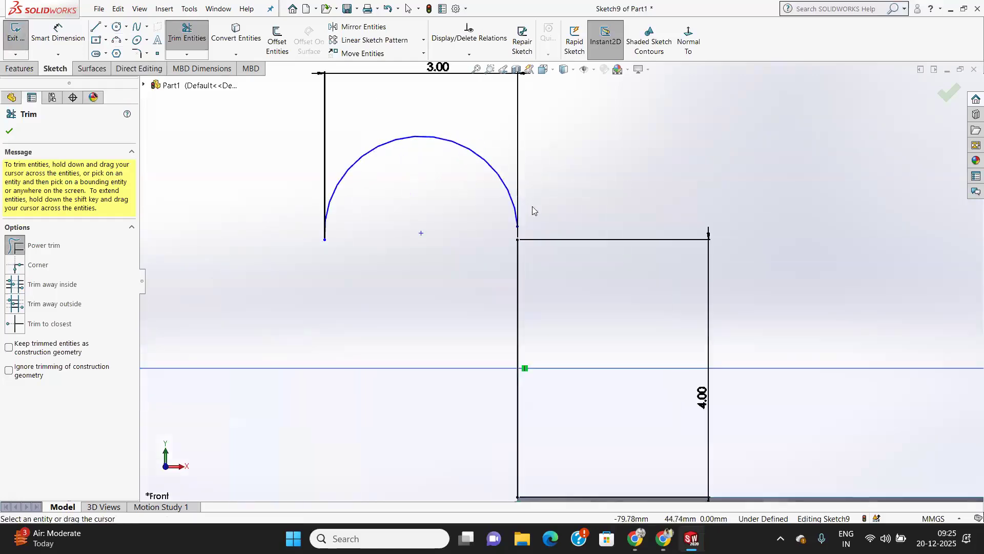
{"action": "scroll", "coordinate": [516, 266], "scroll_direction": "down", "scroll_amount": 3}
{"action": "scroll", "coordinate": [516, 266], "scroll_direction": "up", "scroll_amount": 5}
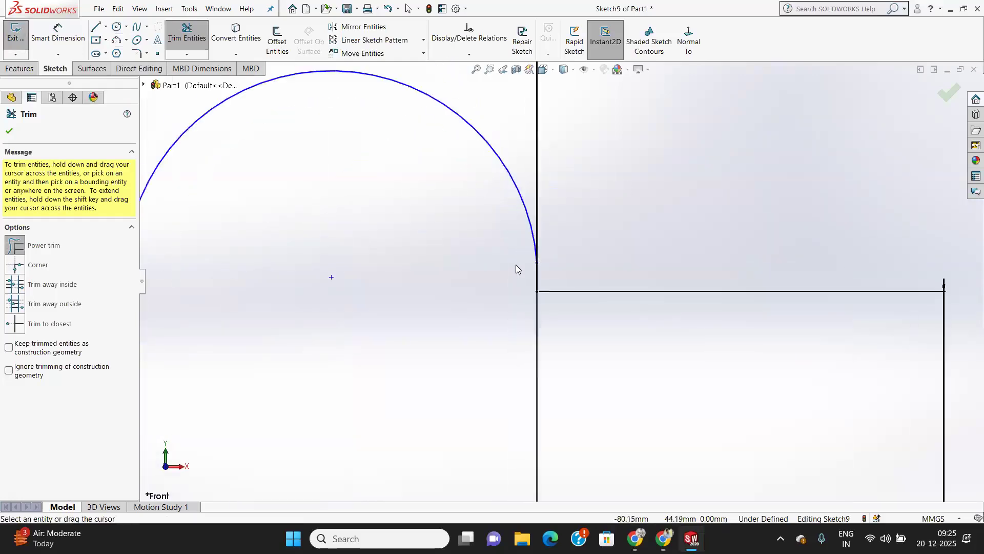
{"action": "scroll", "coordinate": [517, 264], "scroll_direction": "up", "scroll_amount": 3}
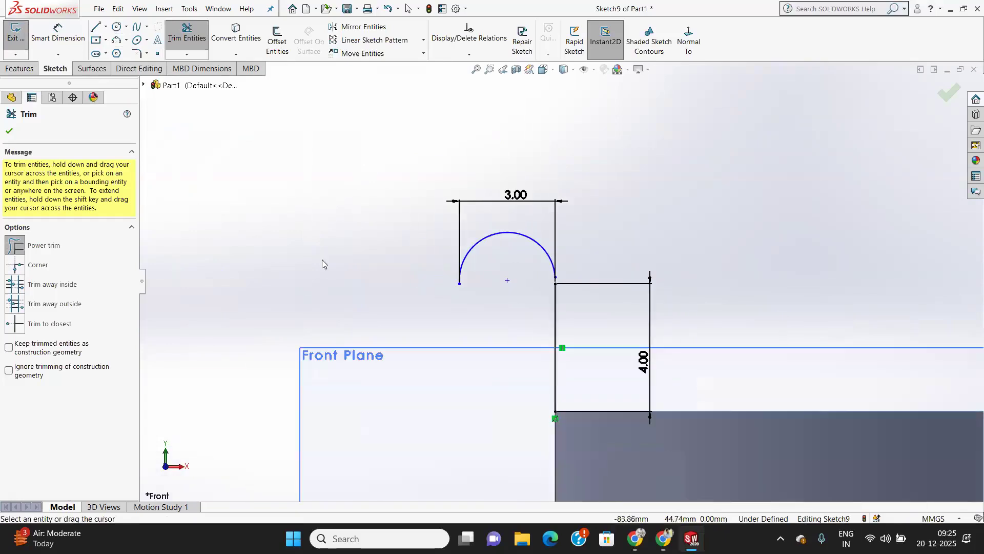
{"action": "left_click", "coordinate": [6, 133]}
Step: Examine how the hook-shaped lip profile sits on the tray's rim from several angles
{"action": "mouse_move", "coordinate": [561, 269]}
{"action": "middle_mouse_down"}
{"action": "mouse_move", "coordinate": [533, 310]}
{"action": "mouse_move", "coordinate": [545, 298]}
{"action": "mouse_move", "coordinate": [665, 270]}
{"action": "mouse_move", "coordinate": [653, 174]}
{"action": "mouse_move", "coordinate": [633, 220]}
{"action": "mouse_move", "coordinate": [564, 287]}
{"action": "middle_mouse_up"}
{"action": "scroll", "coordinate": [477, 387], "scroll_direction": "down", "scroll_amount": 4}
{"action": "scroll", "coordinate": [561, 285], "scroll_direction": "up", "scroll_amount": 8}
{"action": "mouse_move", "coordinate": [523, 328]}
{"action": "middle_mouse_down"}
{"action": "mouse_move", "coordinate": [576, 351]}
{"action": "mouse_move", "coordinate": [585, 338]}
{"action": "middle_mouse_up"}
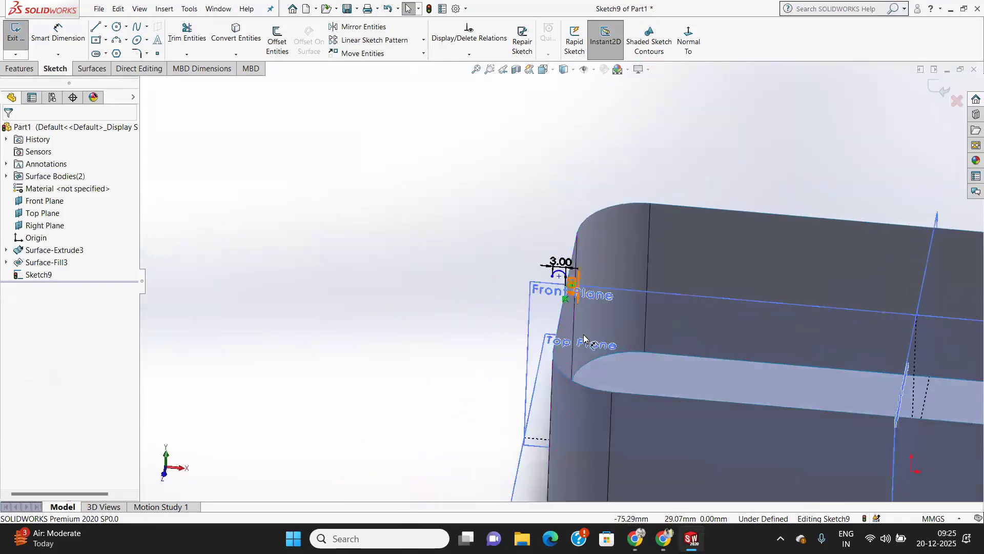
{"action": "scroll", "coordinate": [583, 335], "scroll_direction": "down", "scroll_amount": 4}
{"action": "scroll", "coordinate": [583, 333], "scroll_direction": "up", "scroll_amount": 4}
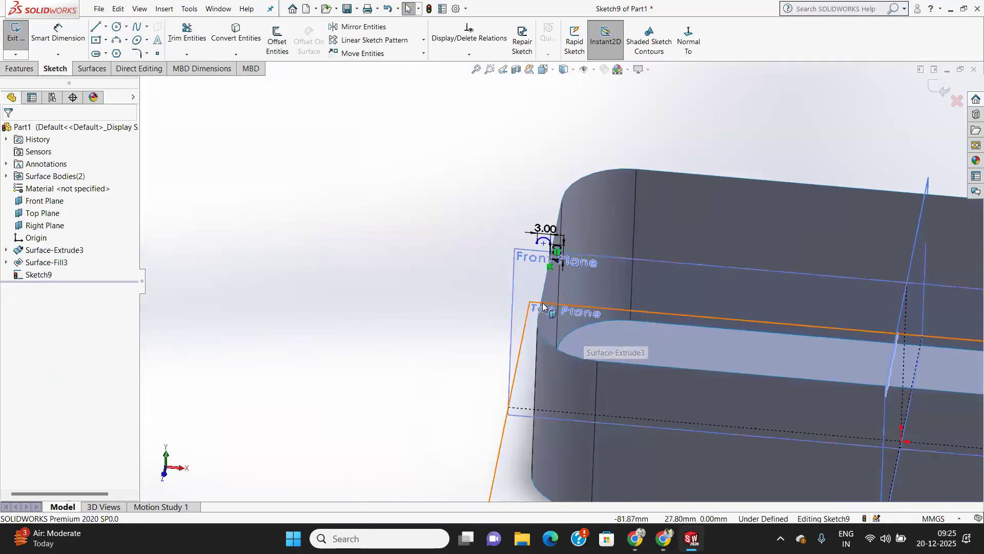
{"action": "scroll", "coordinate": [544, 306], "scroll_direction": "down", "scroll_amount": 3}
{"action": "middle_click_drag", "start_coordinate": [559, 307], "coordinate": [649, 305]}
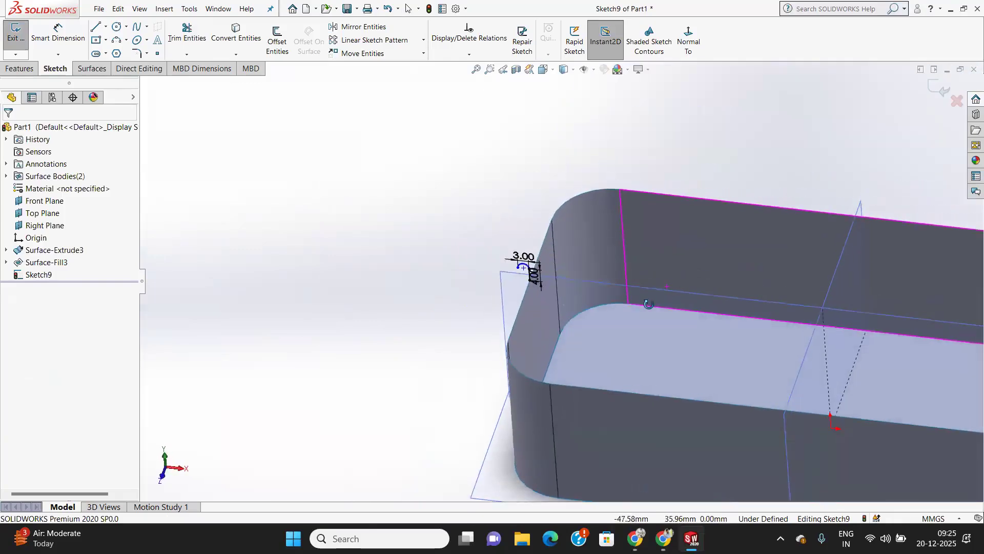
{"action": "scroll", "coordinate": [625, 267], "scroll_direction": "up", "scroll_amount": 3}
{"action": "middle_click_drag", "start_coordinate": [661, 265], "coordinate": [679, 270]}
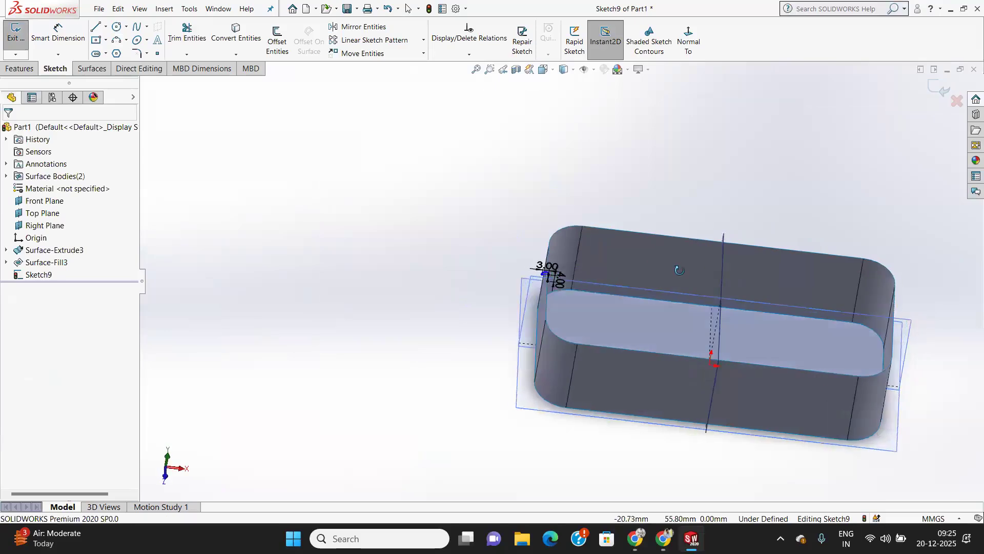
Step: Finish the hook-shaped lip profile sketch on the tray's rim
{"action": "left_click", "coordinate": [7, 40]}
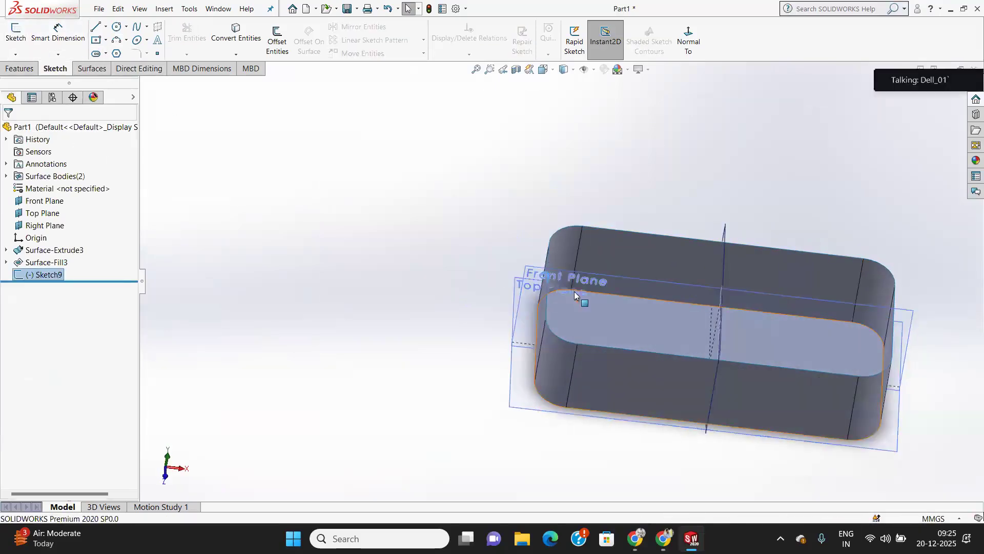
{"action": "scroll", "coordinate": [552, 297], "scroll_direction": "down", "scroll_amount": 3}
{"action": "scroll", "coordinate": [552, 298], "scroll_direction": "down", "scroll_amount": 2}
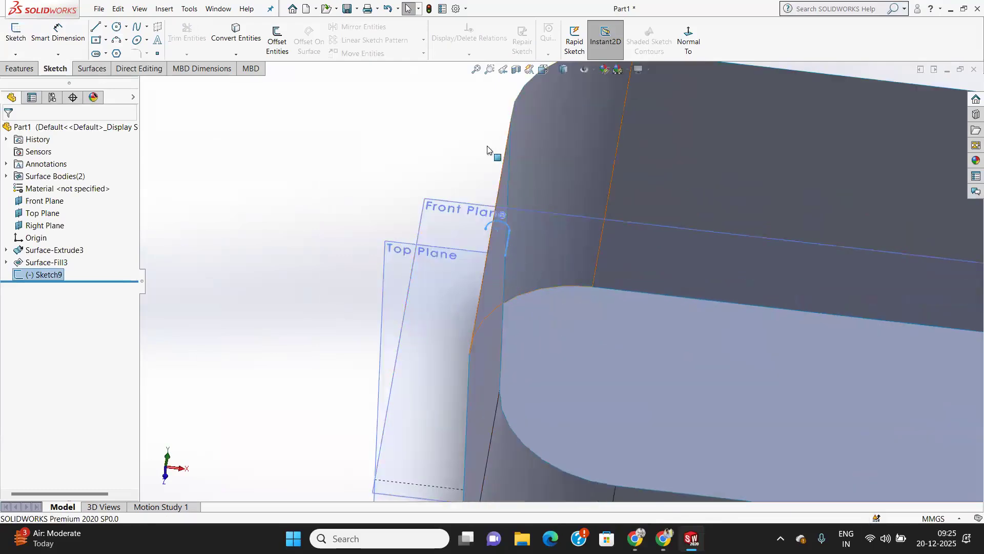
Step: Set up a swept surface of the hook-shaped profile along the tray's short straight rim edge, extending in both directions
{"action": "left_click", "coordinate": [91, 69]}
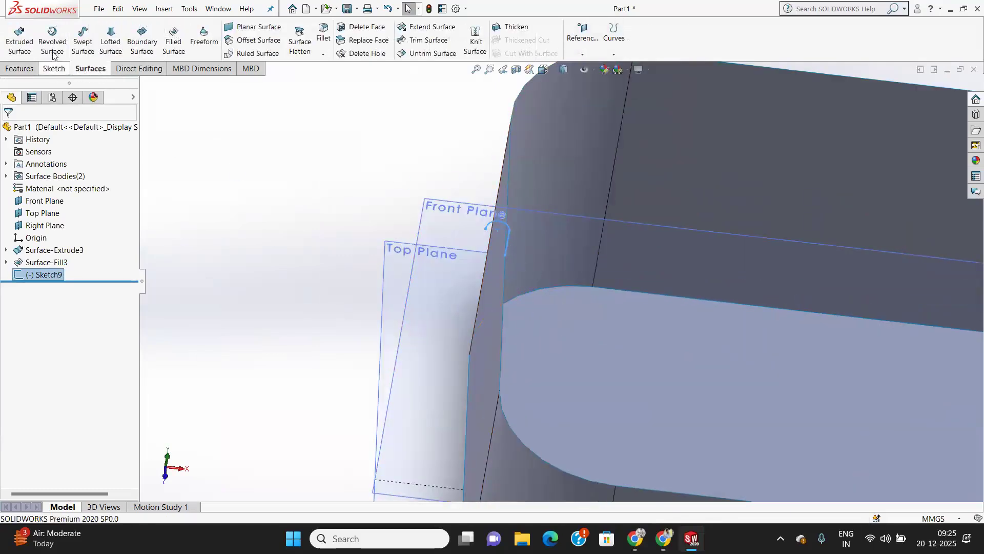
{"action": "left_click", "coordinate": [84, 41]}
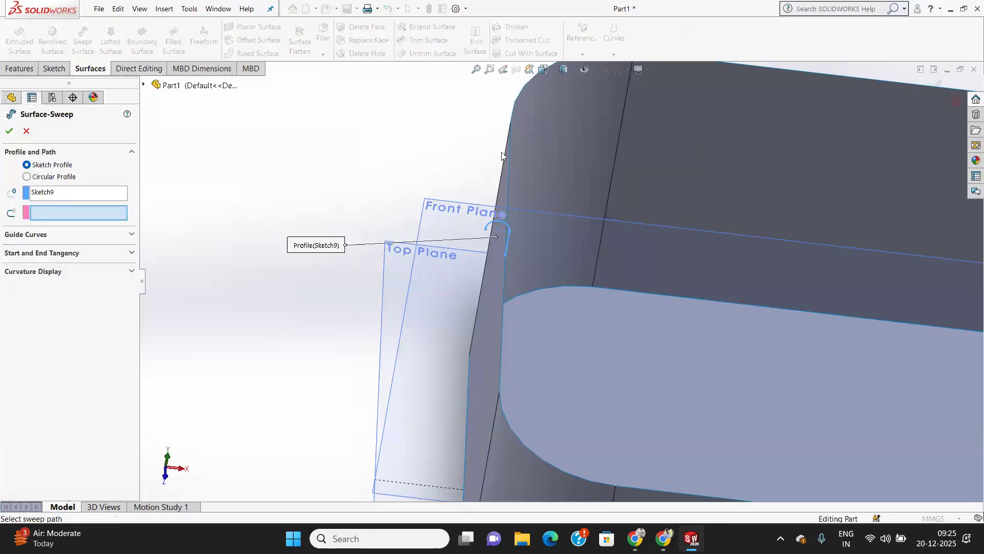
{"action": "left_click", "coordinate": [508, 171]}
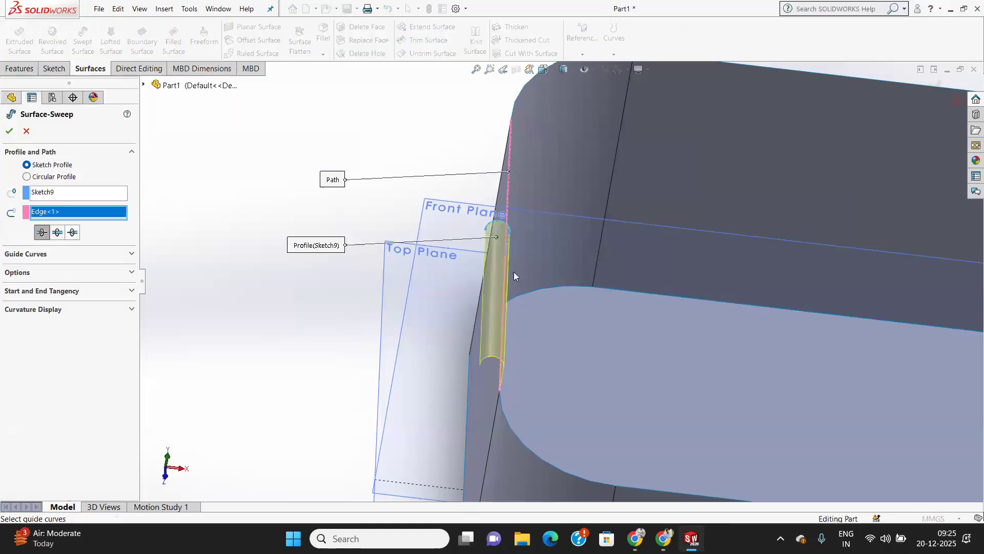
{"action": "left_click", "coordinate": [57, 233]}
{"action": "middle_click_drag", "start_coordinate": [413, 244], "coordinate": [371, 237]}
{"action": "scroll", "coordinate": [371, 237], "scroll_direction": "up", "scroll_amount": 1}
{"action": "scroll", "coordinate": [371, 237], "scroll_direction": "down", "scroll_amount": 2}
{"action": "scroll", "coordinate": [371, 237], "scroll_direction": "up", "scroll_amount": 5}
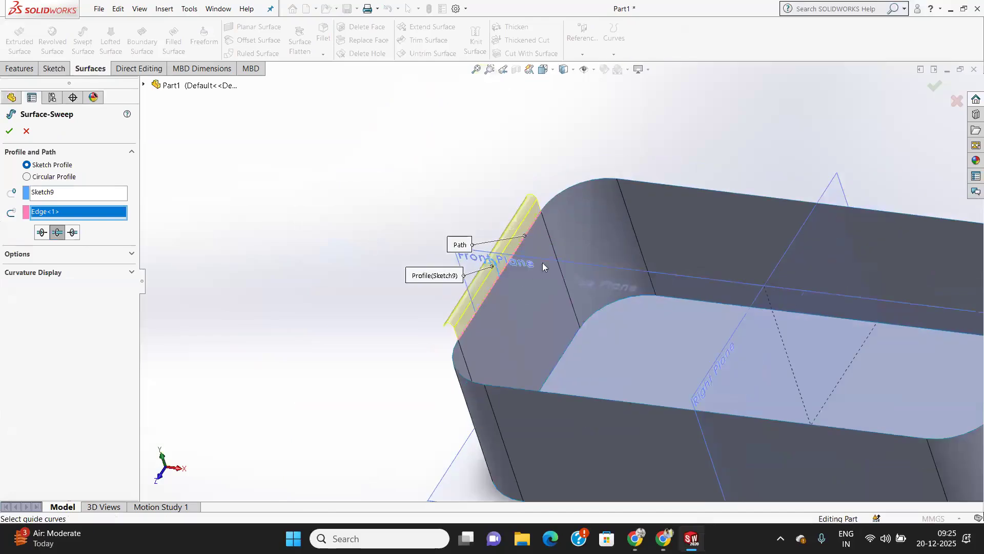
{"action": "scroll", "coordinate": [626, 238], "scroll_direction": "up", "scroll_amount": 2}
{"action": "scroll", "coordinate": [731, 216], "scroll_direction": "up", "scroll_amount": 2}
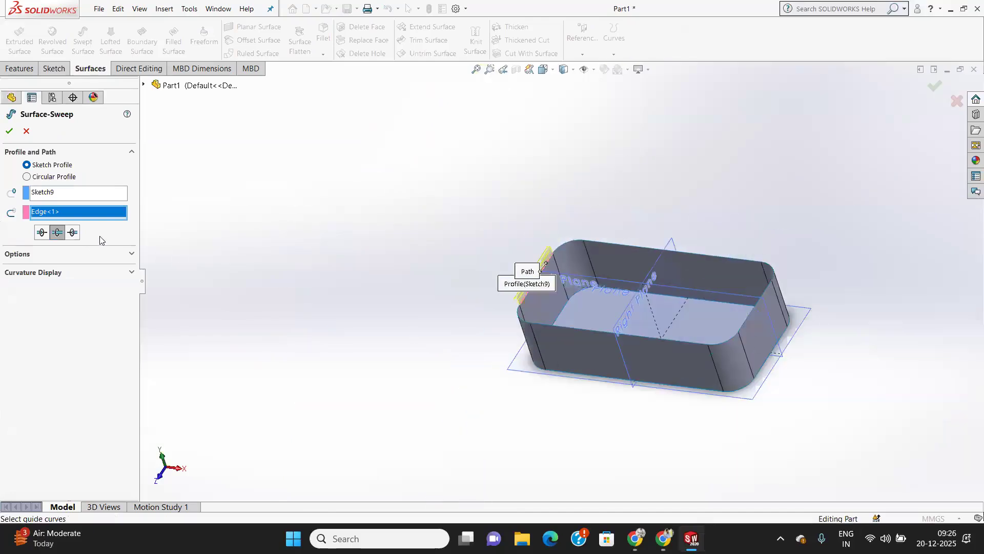
Step: Try the opposite single sweep direction, return to the bidirectional sweep and create the surface
{"action": "left_click", "coordinate": [73, 234]}
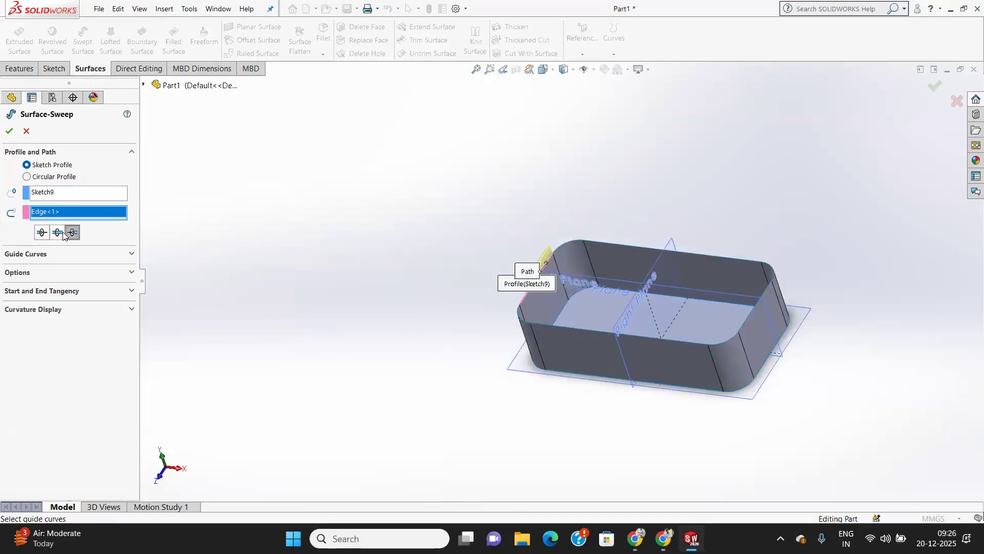
{"action": "left_click", "coordinate": [57, 233]}
{"action": "middle_click_drag", "start_coordinate": [452, 292], "coordinate": [536, 288]}
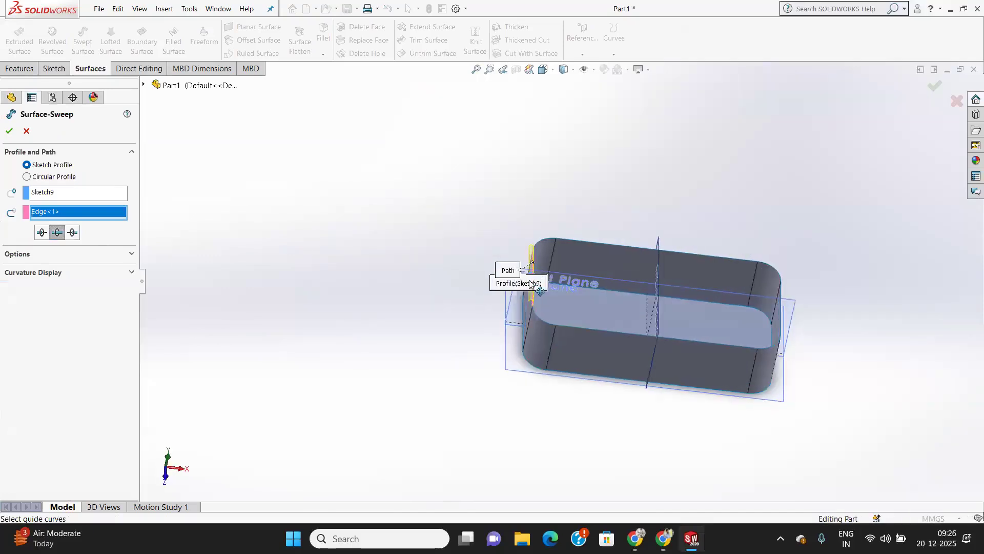
{"action": "scroll", "coordinate": [545, 267], "scroll_direction": "down", "scroll_amount": 1}
{"action": "left_click", "coordinate": [8, 131]}
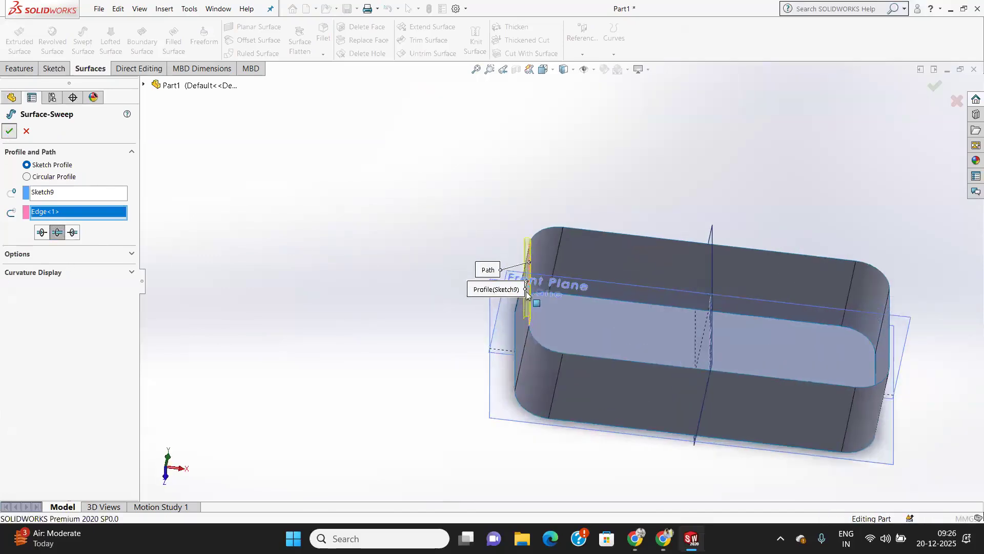
Step: Delete the swept surface on the tray's short rim edge, keeping its profile sketch
{"action": "middle_click_drag", "start_coordinate": [548, 296], "coordinate": [432, 319]}
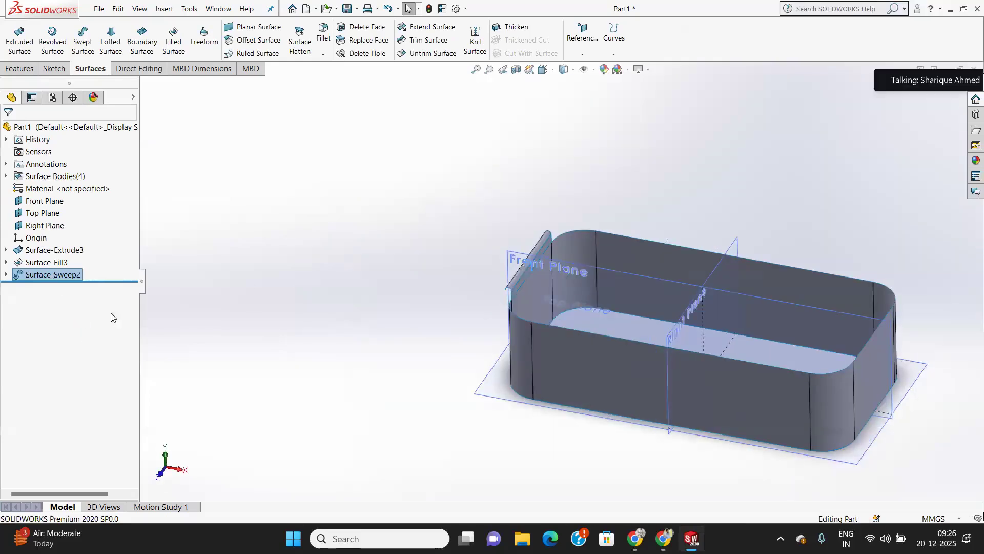
{"action": "key", "text": "Delete"}
{"action": "left_click", "coordinate": [562, 203]}
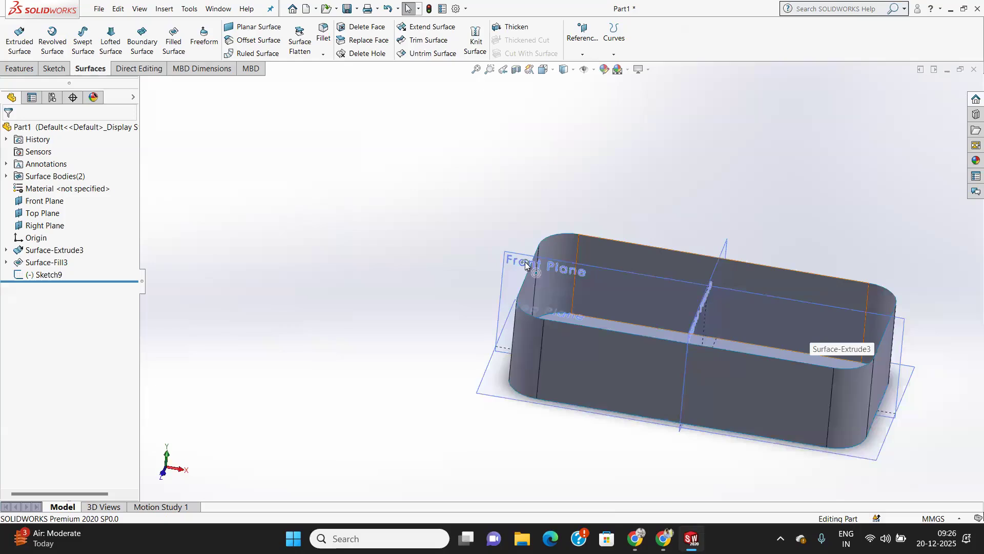
Step: Show the available curve types for making a composite curve
{"action": "left_click", "coordinate": [615, 55]}
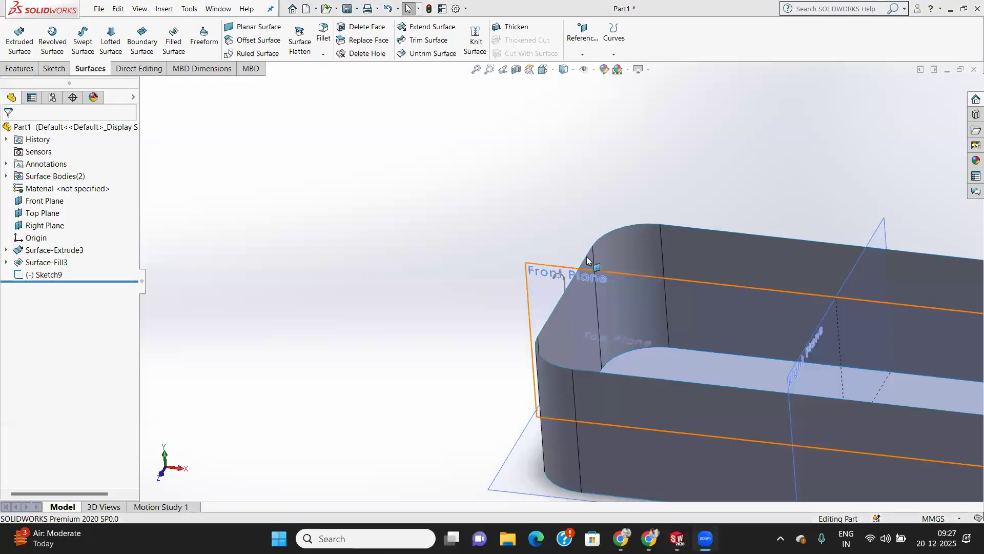
{"action": "left_click", "coordinate": [614, 53]}
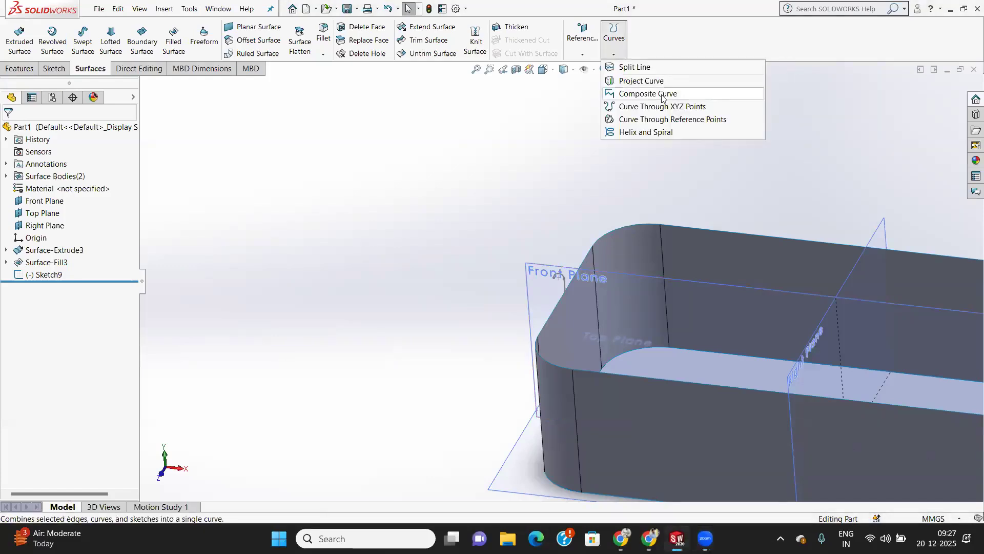
Step: Create a composite curve from all the straight and arc edges around the open top rim of the tray
{"action": "left_click", "coordinate": [648, 94]}
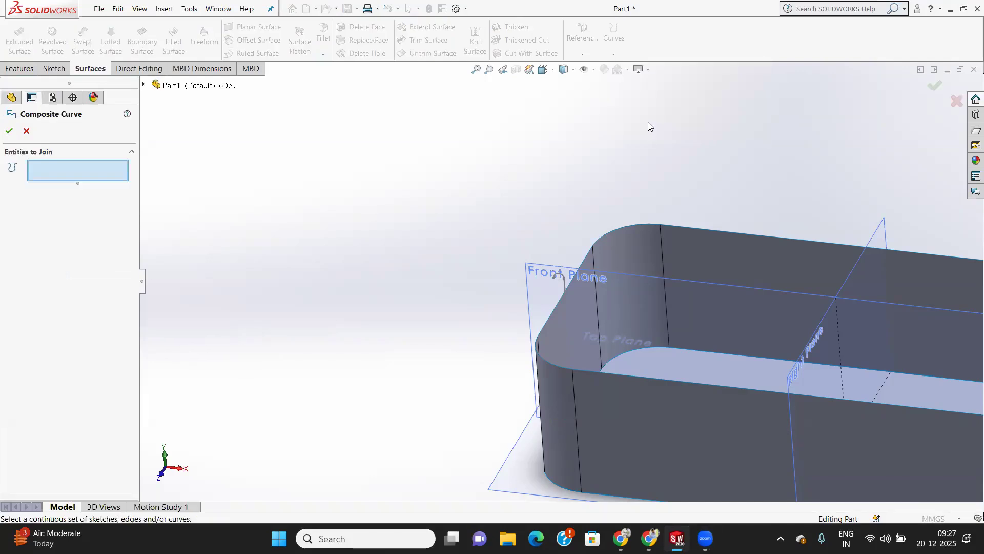
{"action": "scroll", "coordinate": [677, 219], "scroll_direction": "up", "scroll_amount": 3}
{"action": "middle_click_drag", "start_coordinate": [677, 218], "coordinate": [680, 229]}
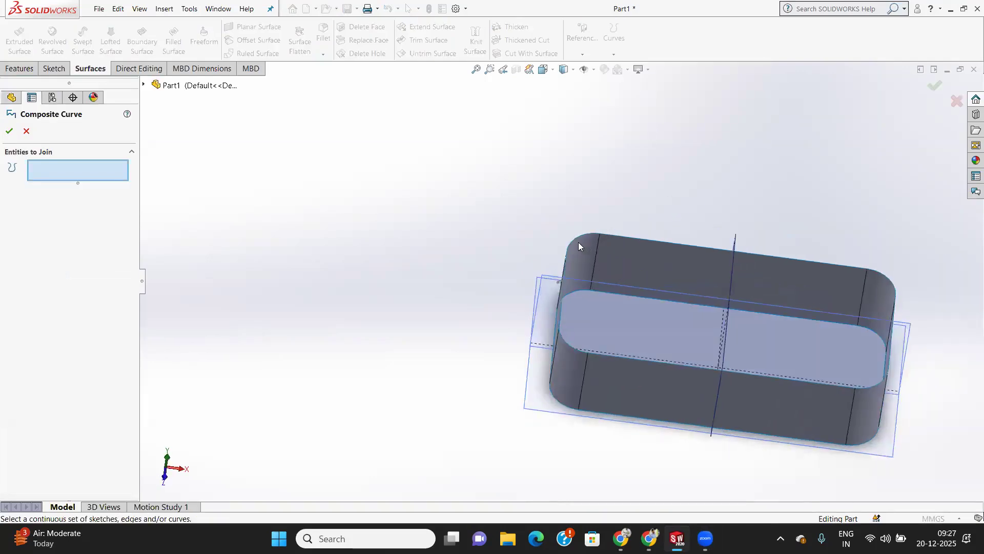
{"action": "left_click", "coordinate": [592, 240]}
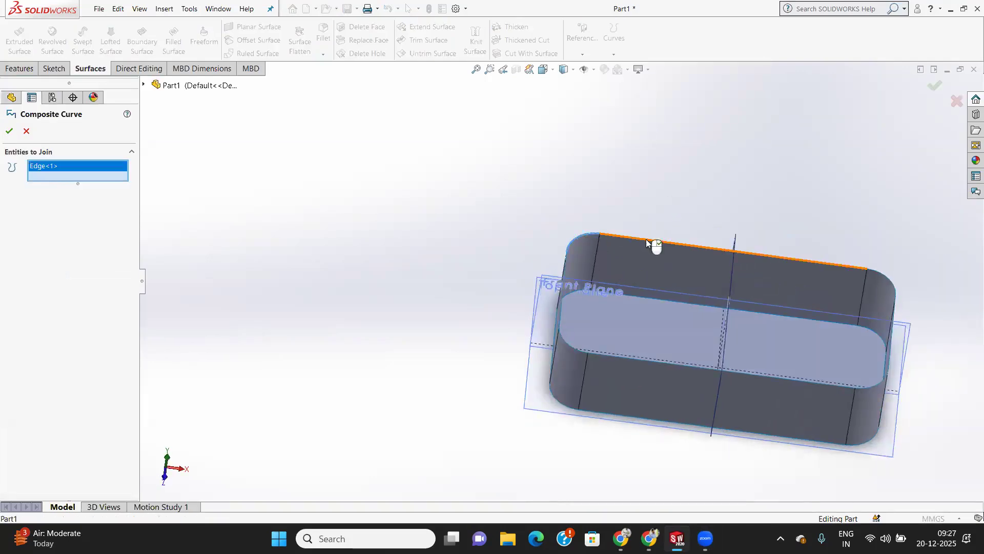
{"action": "left_click", "coordinate": [654, 241]}
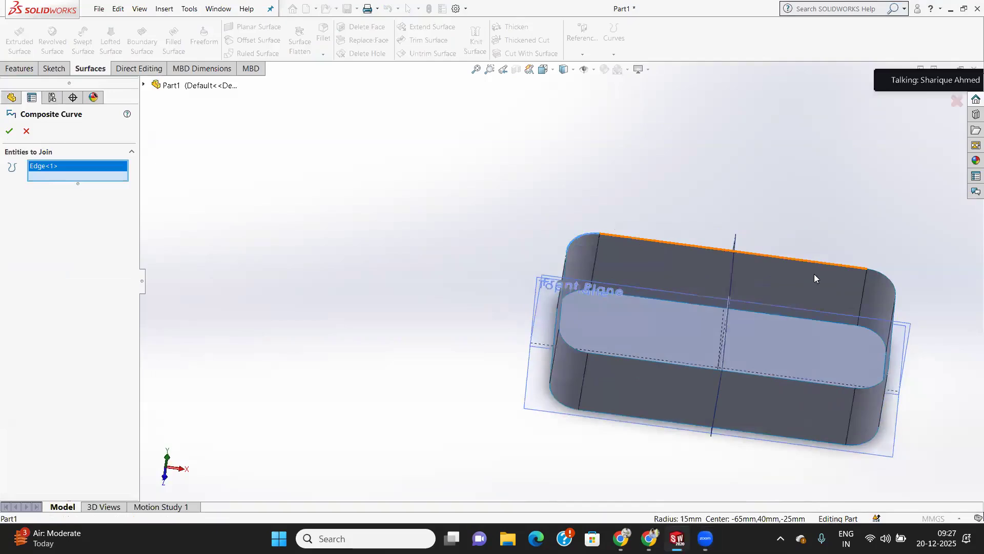
{"action": "left_click", "coordinate": [899, 316]}
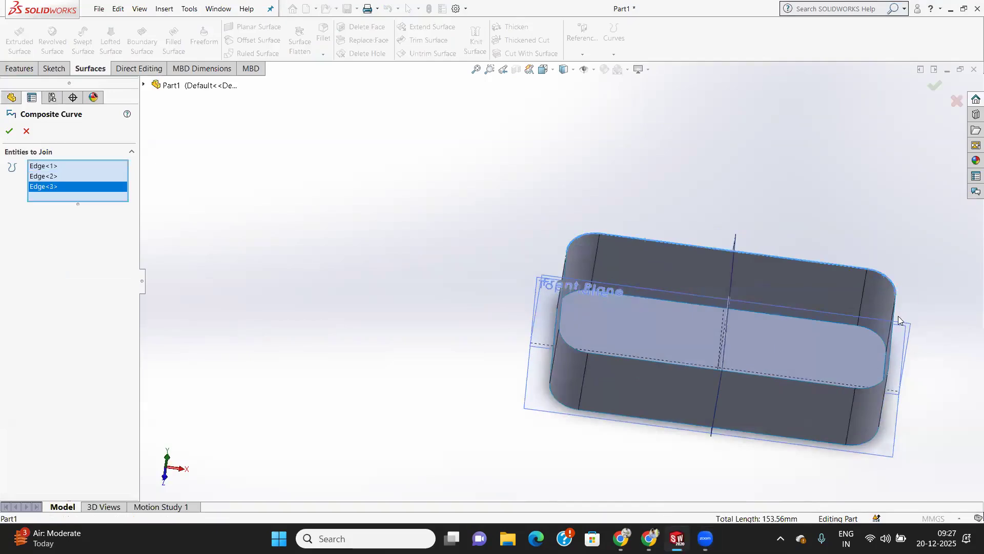
{"action": "left_click", "coordinate": [875, 378]}
{"action": "left_click", "coordinate": [874, 391]}
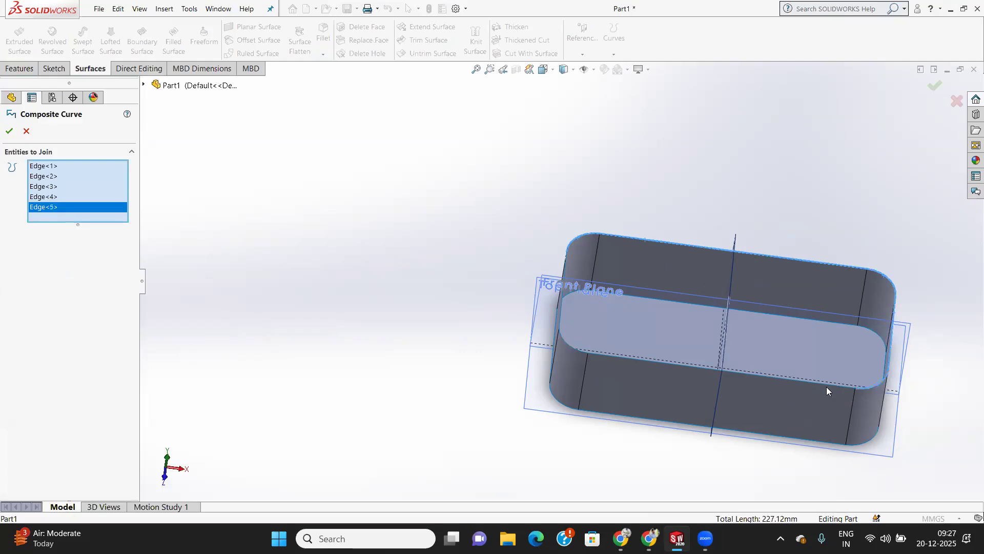
{"action": "left_click", "coordinate": [823, 384]}
{"action": "left_click", "coordinate": [613, 352]}
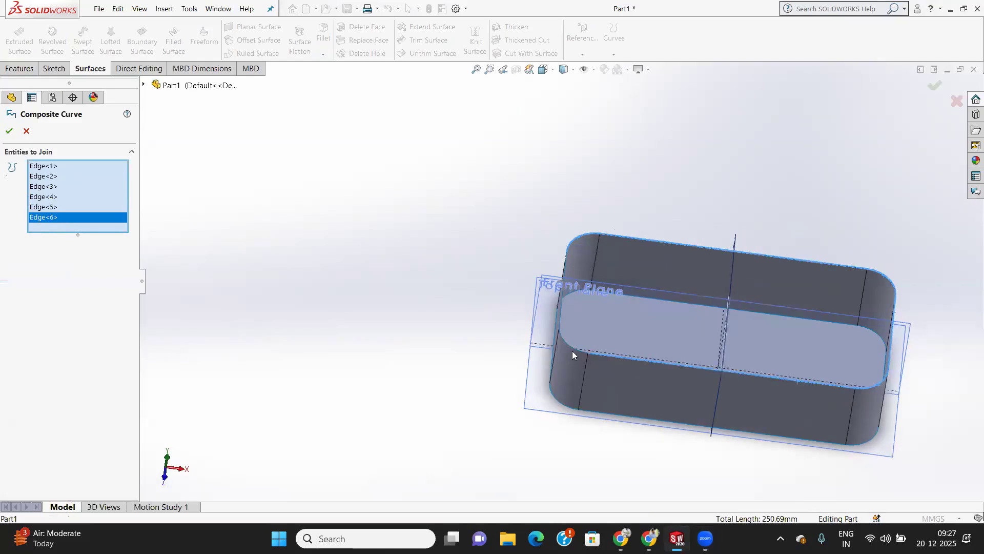
{"action": "left_click", "coordinate": [561, 316]}
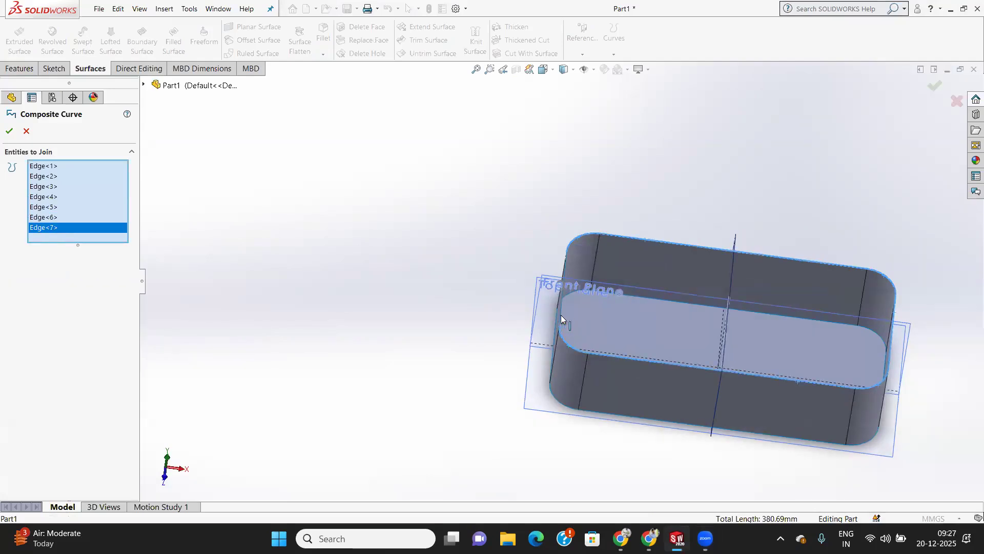
{"action": "left_click", "coordinate": [585, 317]}
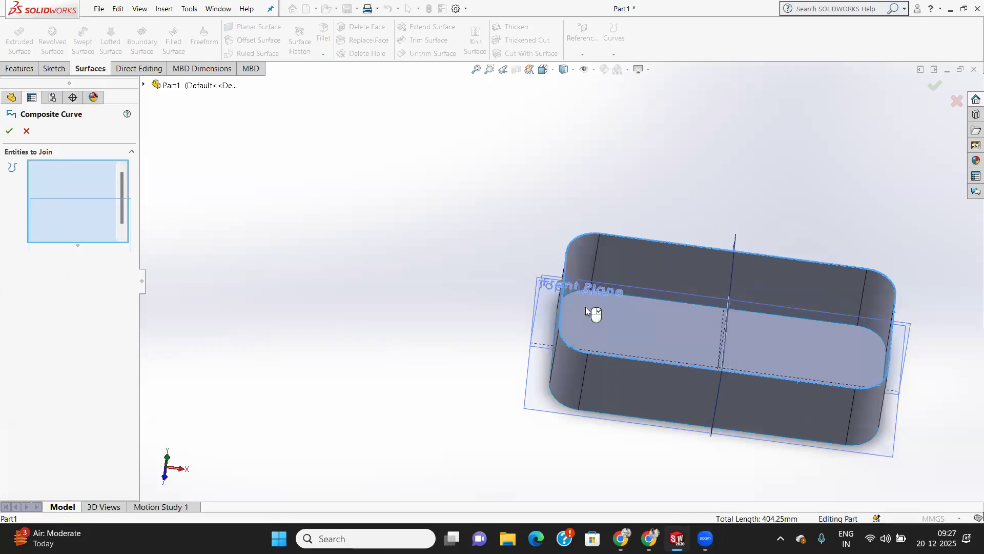
{"action": "left_click", "coordinate": [7, 132]}
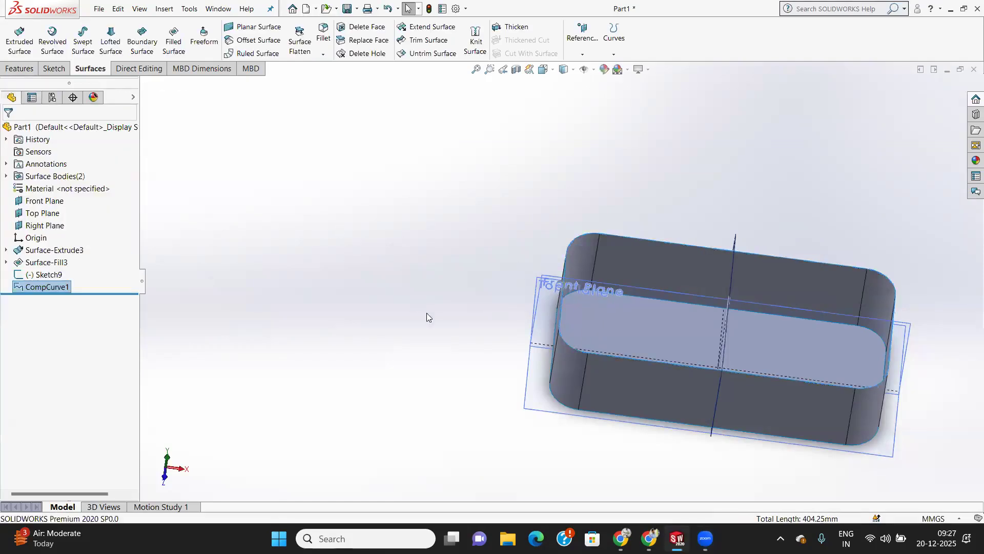
Step: Hide the reference planes in the model view
{"action": "scroll", "coordinate": [569, 306], "scroll_direction": "down", "scroll_amount": 3}
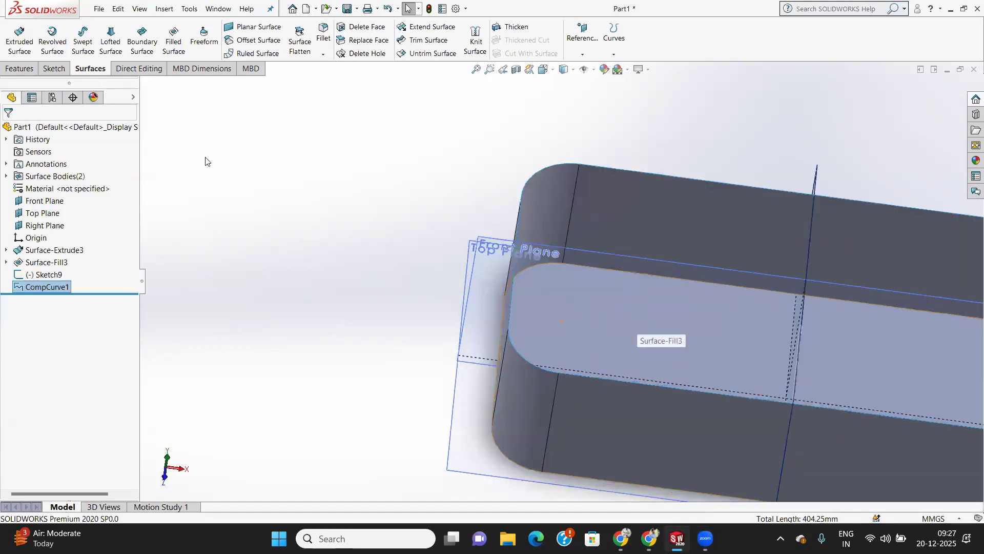
{"action": "left_click", "coordinate": [595, 70]}
{"action": "left_click", "coordinate": [595, 69]}
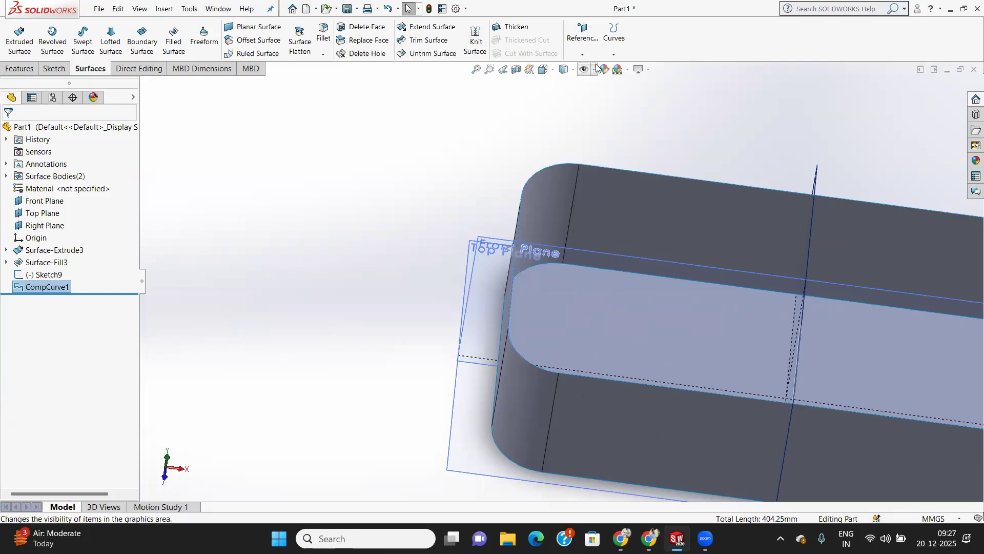
{"action": "left_click", "coordinate": [594, 70]}
{"action": "left_click", "coordinate": [599, 83]}
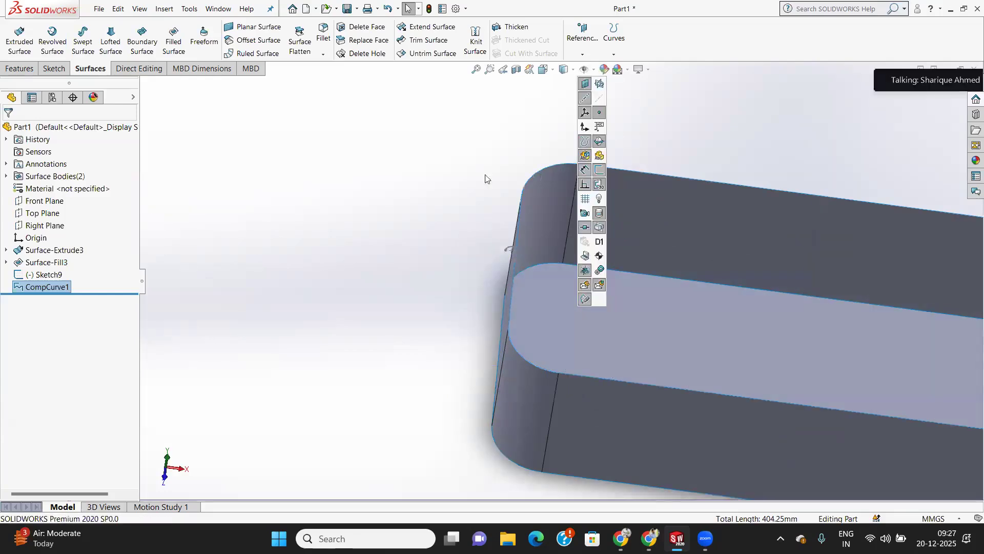
Step: Start a swept surface and clear its incorrect selections, the composite curve as profile and the small rim sketch segment as path
{"action": "middle_click_drag", "start_coordinate": [519, 204], "coordinate": [509, 178]}
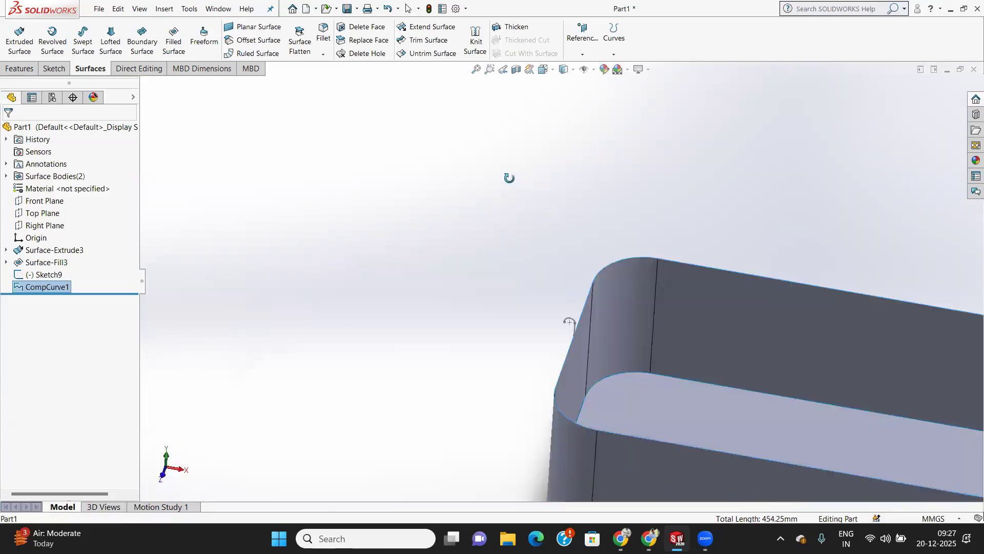
{"action": "scroll", "coordinate": [590, 246], "scroll_direction": "up", "scroll_amount": 3}
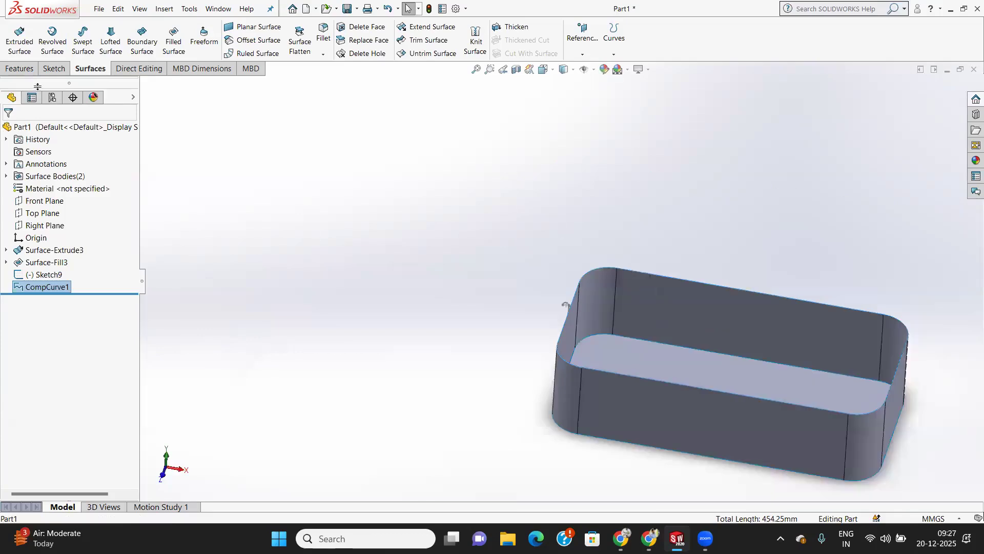
{"action": "left_click", "coordinate": [87, 44]}
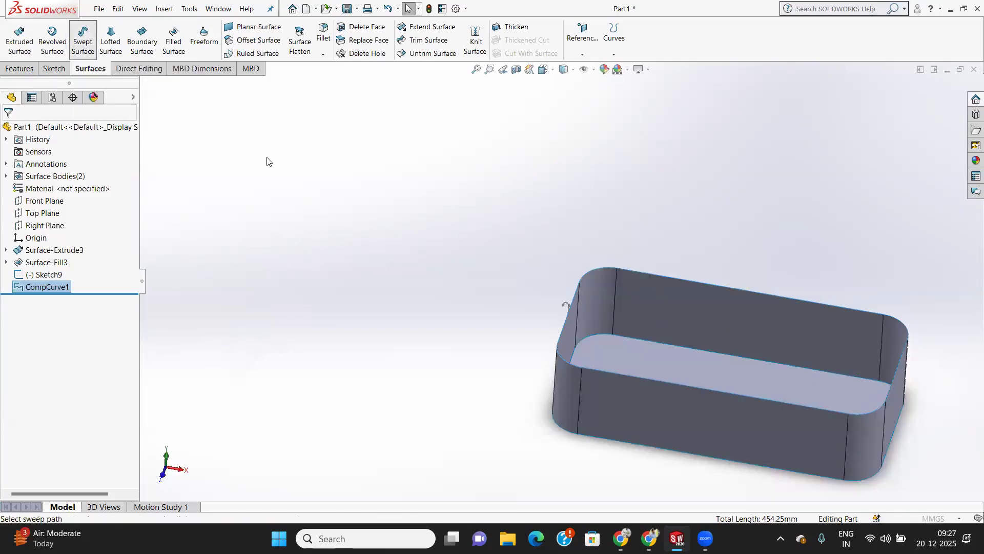
{"action": "scroll", "coordinate": [388, 227], "scroll_direction": "down", "scroll_amount": 2}
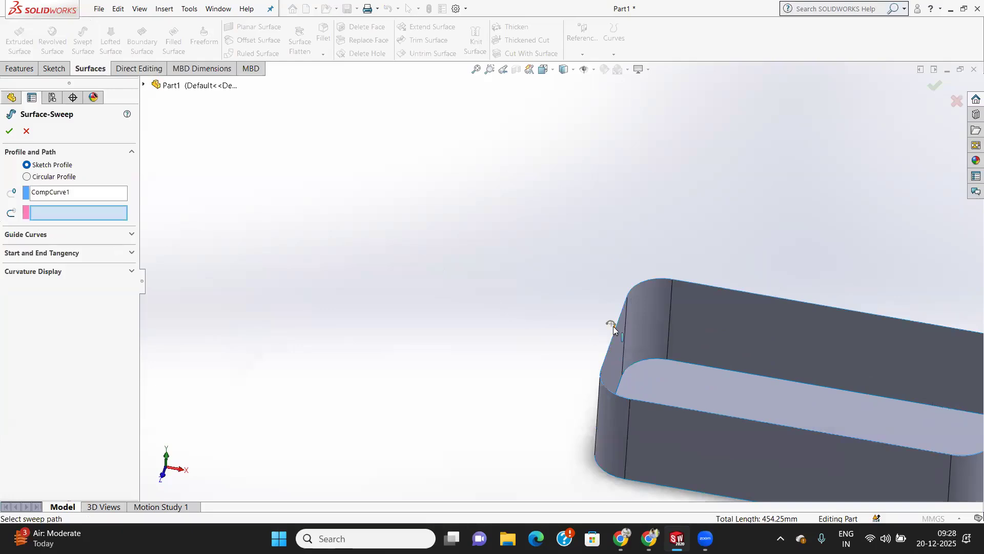
{"action": "left_click", "coordinate": [610, 324]}
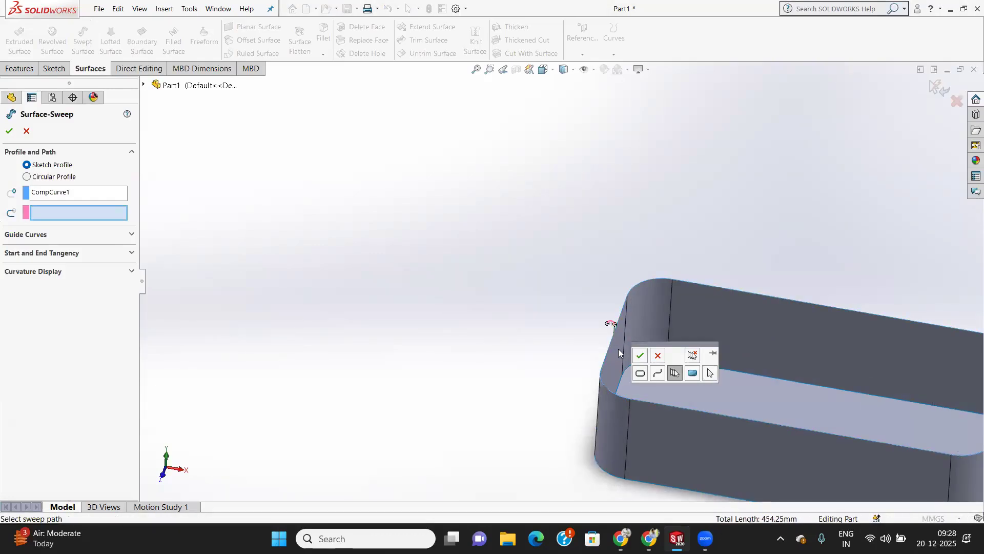
{"action": "left_click", "coordinate": [642, 356]}
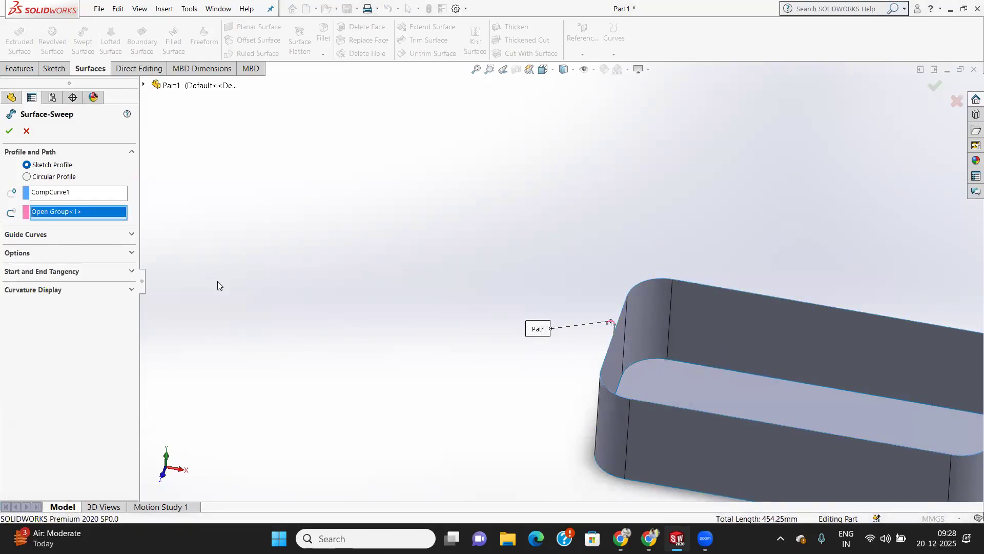
{"action": "right_click", "coordinate": [64, 214]}
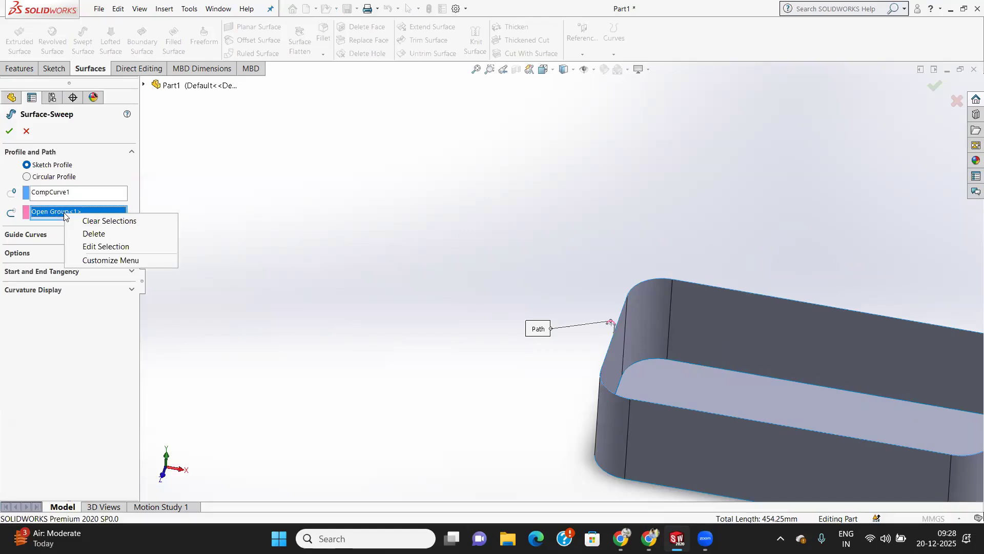
{"action": "left_click", "coordinate": [102, 233]}
{"action": "scroll", "coordinate": [559, 338], "scroll_direction": "up", "scroll_amount": 3}
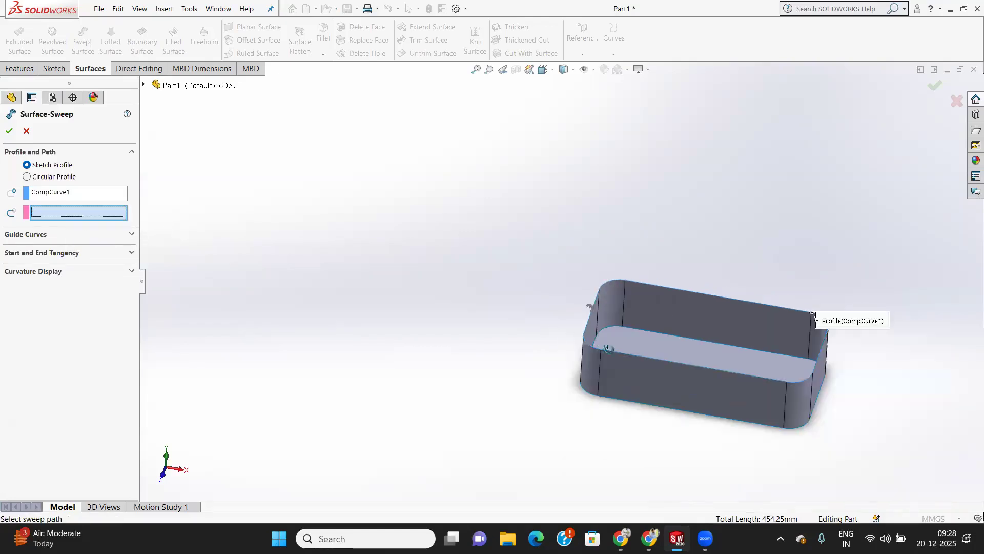
{"action": "middle_click_drag", "start_coordinate": [609, 349], "coordinate": [639, 359]}
{"action": "scroll", "coordinate": [559, 287], "scroll_direction": "up", "scroll_amount": 1}
{"action": "left_click", "coordinate": [55, 196]}
{"action": "right_click", "coordinate": [56, 196]}
{"action": "left_click", "coordinate": [106, 223]}
Step: Create the swept surface with Sketch9 as profile and the composite curve CompCurve1 as path around the top rim
{"action": "scroll", "coordinate": [644, 306], "scroll_direction": "down", "scroll_amount": 3}
{"action": "scroll", "coordinate": [644, 307], "scroll_direction": "down", "scroll_amount": 3}
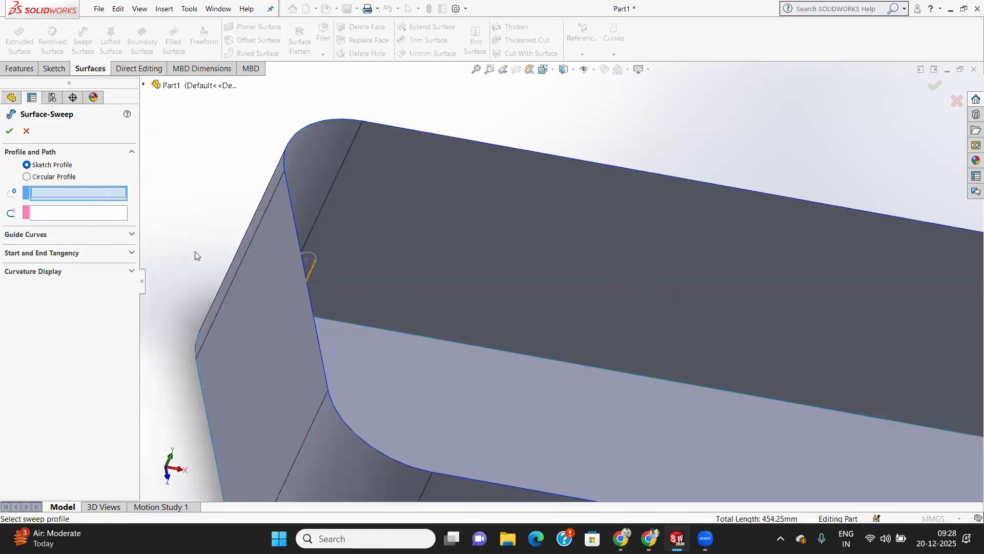
{"action": "left_click", "coordinate": [97, 210]}
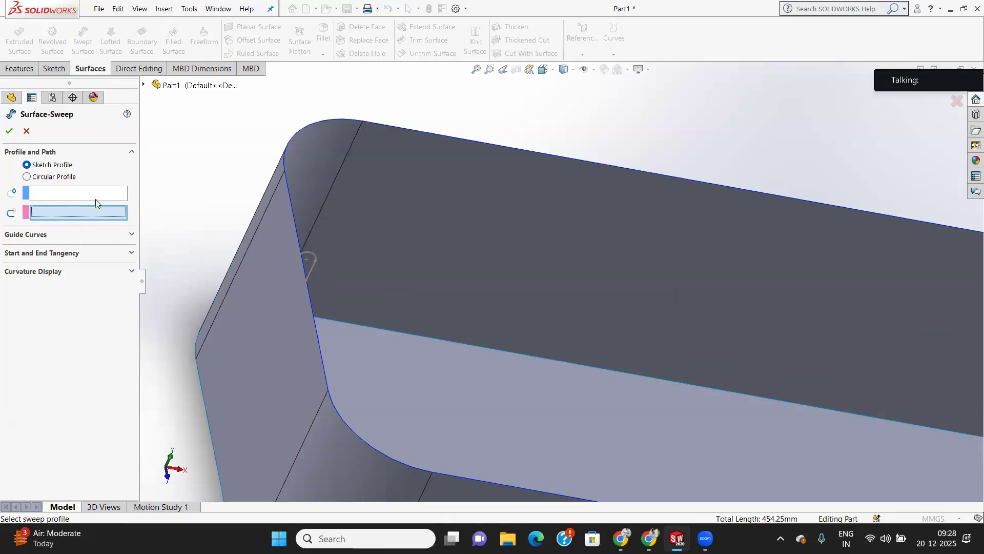
{"action": "left_click", "coordinate": [93, 191]}
{"action": "left_click", "coordinate": [311, 266]}
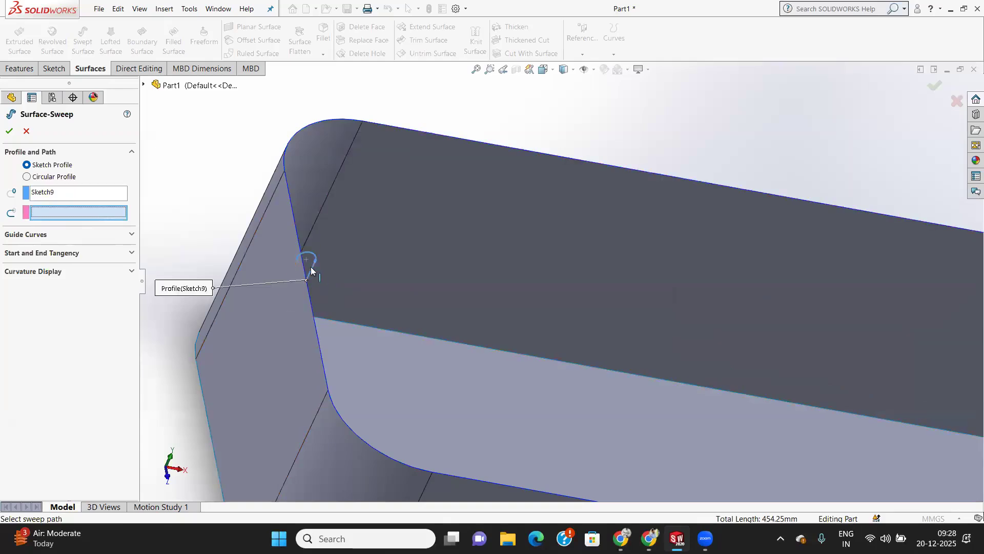
{"action": "left_click", "coordinate": [293, 222]}
{"action": "scroll", "coordinate": [389, 259], "scroll_direction": "up", "scroll_amount": 4}
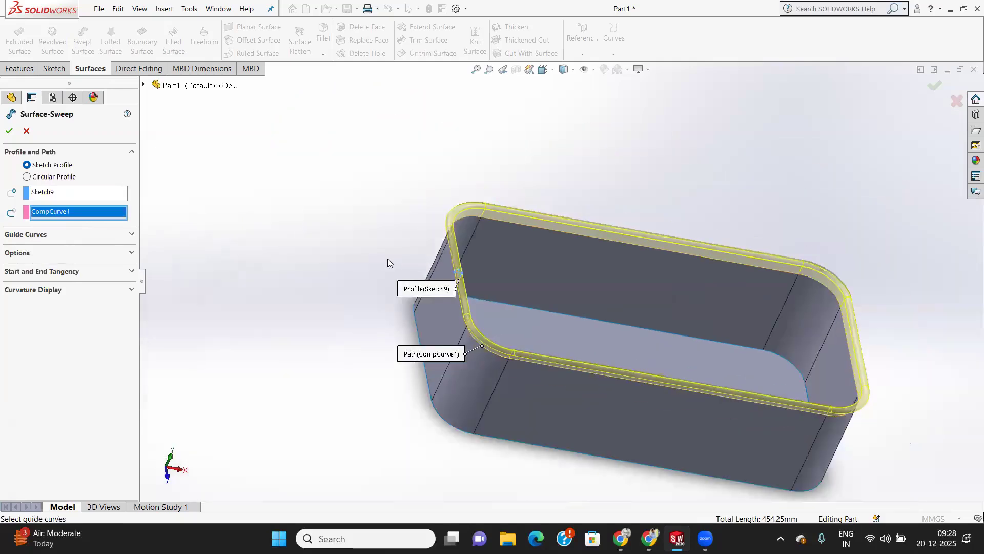
{"action": "middle_click_drag", "start_coordinate": [569, 279], "coordinate": [534, 222]}
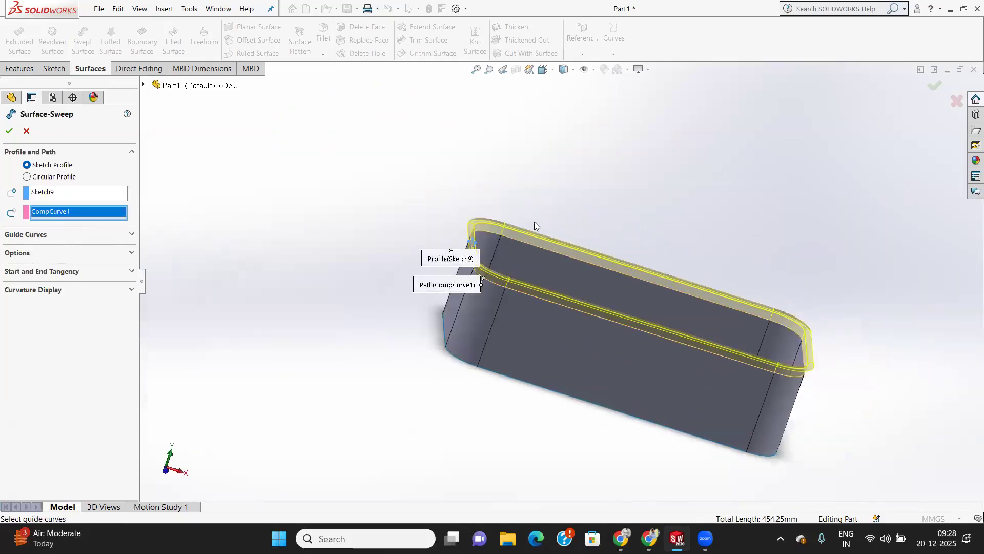
{"action": "left_click", "coordinate": [11, 131]}
Step: Examine the swept lip and how it meets the extruded tray walls, inspecting the wall faces from several angles
{"action": "middle_click_drag", "start_coordinate": [605, 308], "coordinate": [754, 354]}
{"action": "scroll", "coordinate": [721, 336], "scroll_direction": "down", "scroll_amount": 5}
{"action": "scroll", "coordinate": [468, 232], "scroll_direction": "down", "scroll_amount": 5}
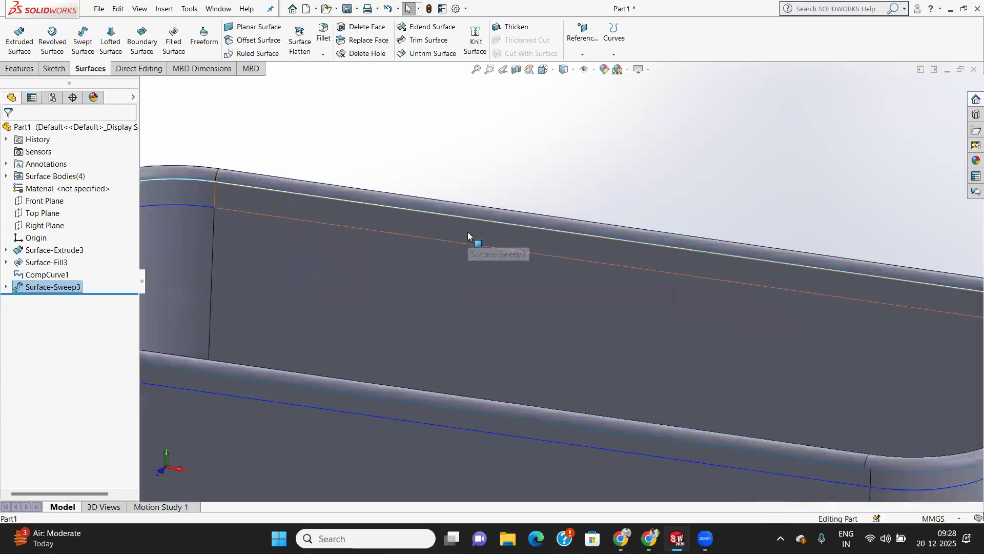
{"action": "scroll", "coordinate": [468, 232], "scroll_direction": "up", "scroll_amount": 5}
{"action": "middle_click_drag", "start_coordinate": [457, 255], "coordinate": [474, 243]}
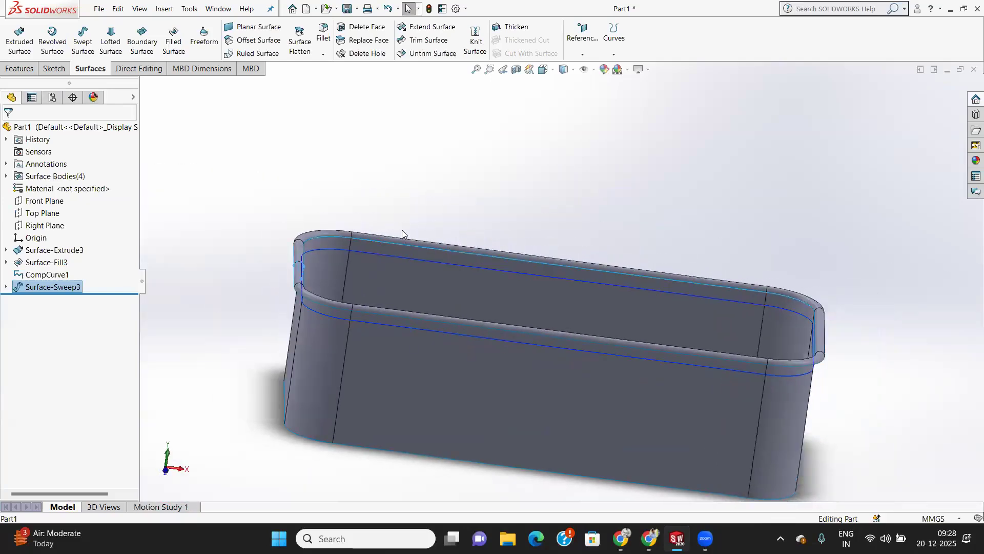
{"action": "middle_click_drag", "start_coordinate": [378, 345], "coordinate": [385, 303]}
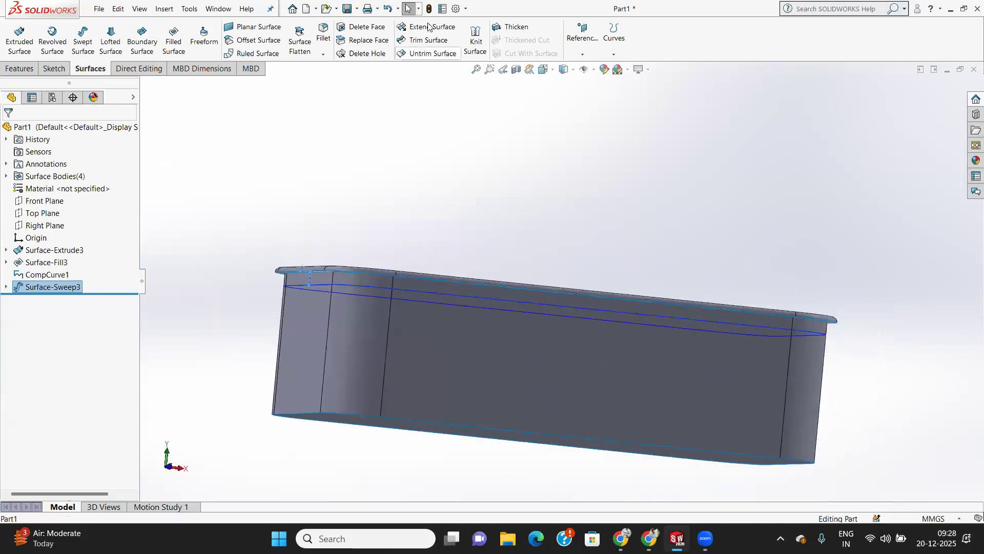
{"action": "left_click", "coordinate": [357, 363]}
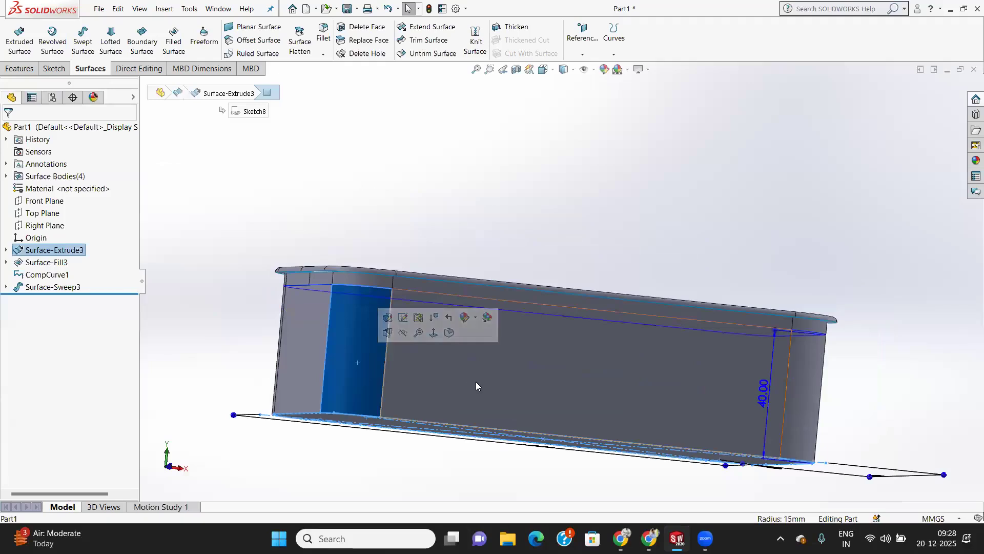
{"action": "left_click", "coordinate": [553, 388]}
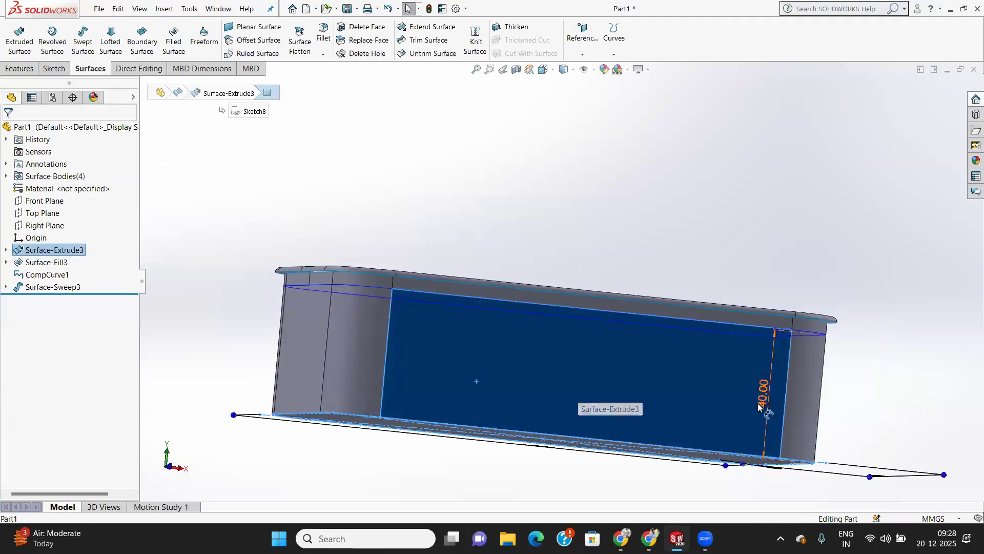
{"action": "left_click", "coordinate": [816, 384]}
{"action": "left_click", "coordinate": [159, 277]}
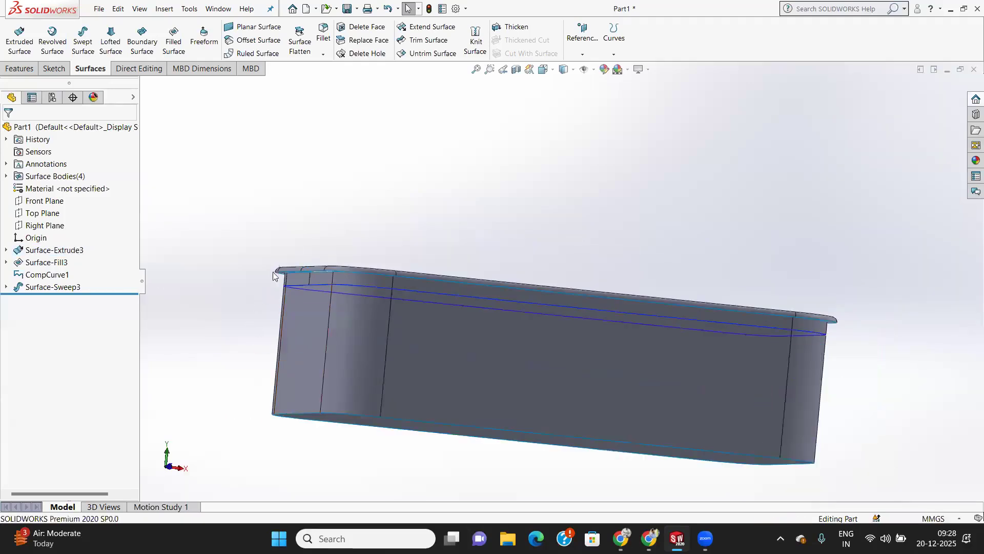
Step: Try to knit the extruded walls, the filled base and both swept lip surfaces together without merging entities
{"action": "middle_click_drag", "start_coordinate": [474, 244], "coordinate": [473, 205]}
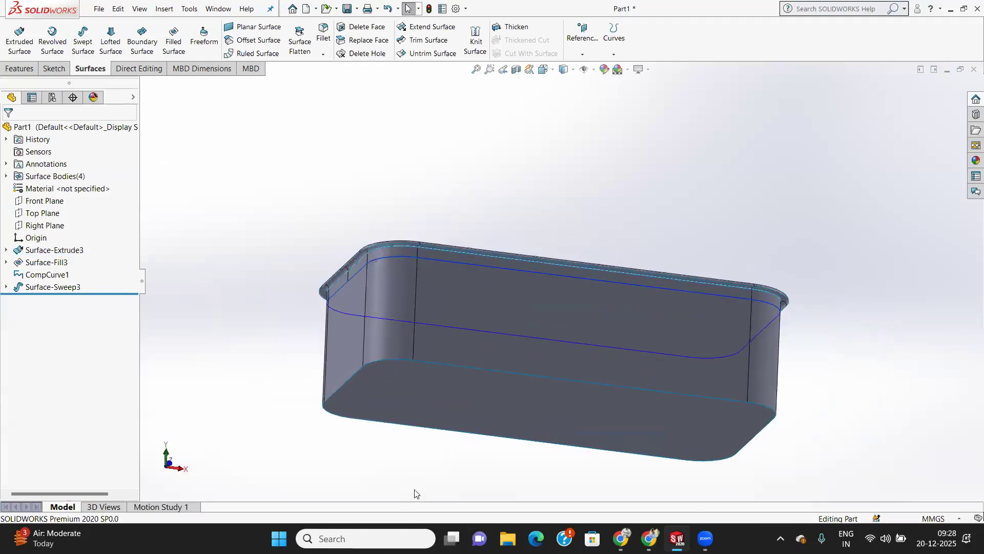
{"action": "left_click", "coordinate": [479, 42]}
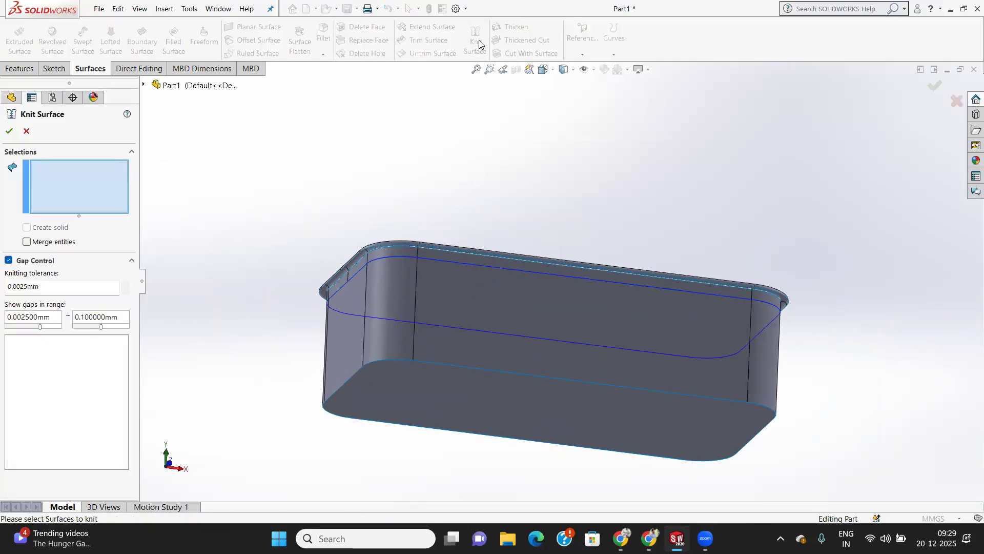
{"action": "left_click", "coordinate": [462, 341]}
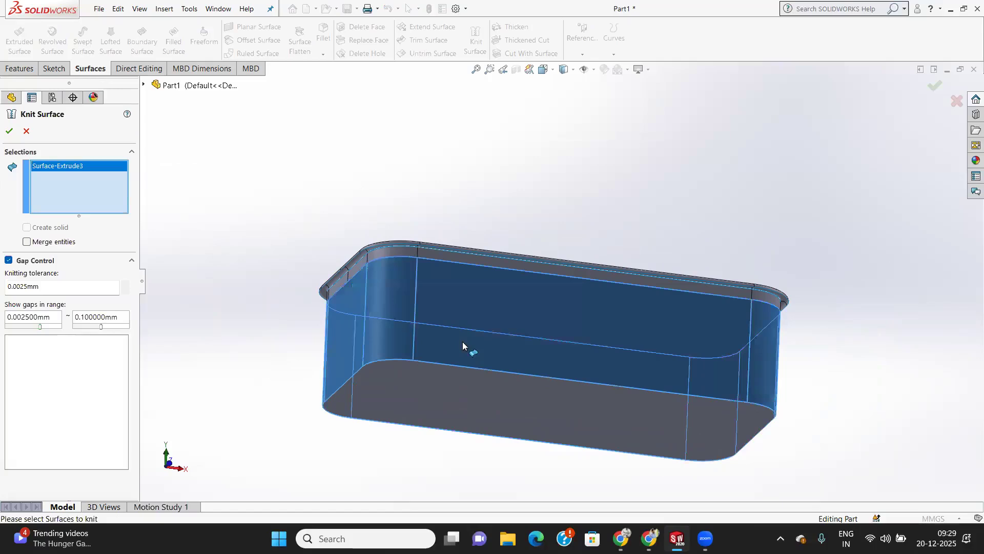
{"action": "left_click", "coordinate": [443, 406]}
{"action": "middle_click_drag", "start_coordinate": [466, 319], "coordinate": [450, 308]}
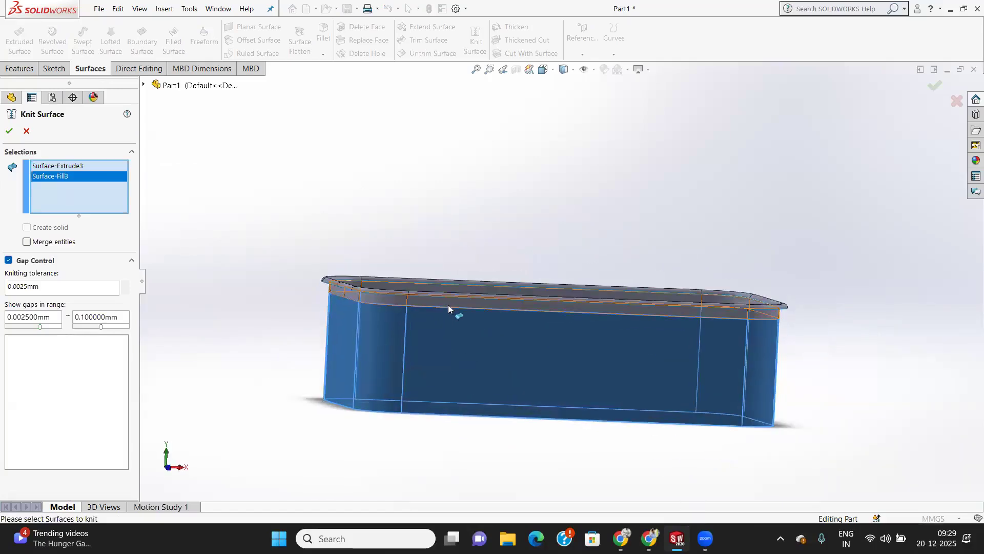
{"action": "left_click", "coordinate": [450, 302]}
{"action": "middle_click_drag", "start_coordinate": [411, 345], "coordinate": [413, 433]}
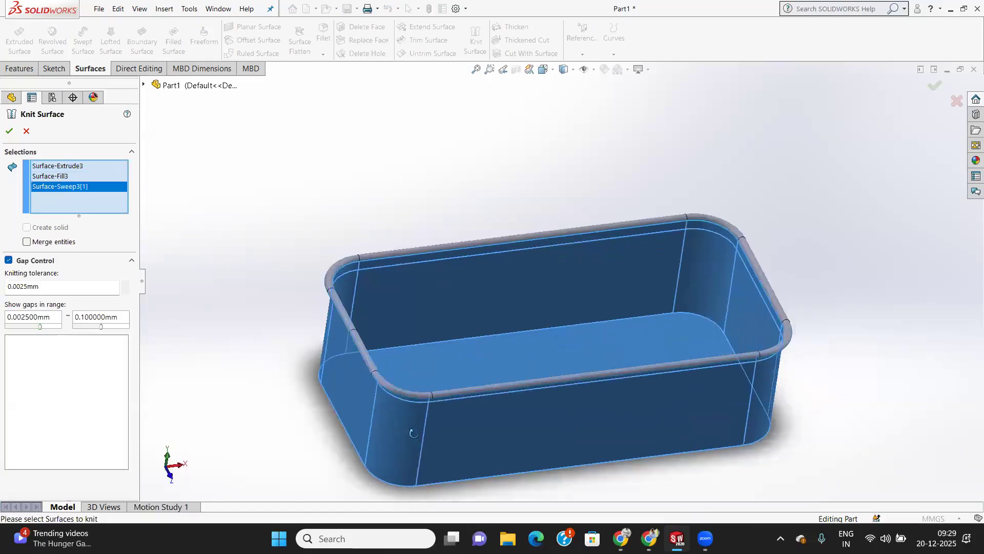
{"action": "left_click", "coordinate": [356, 340]}
{"action": "mouse_move", "coordinate": [398, 323]}
{"action": "middle_mouse_down"}
{"action": "mouse_move", "coordinate": [399, 281]}
{"action": "mouse_move", "coordinate": [413, 281]}
{"action": "mouse_move", "coordinate": [411, 333]}
{"action": "mouse_move", "coordinate": [391, 305]}
{"action": "middle_mouse_up"}
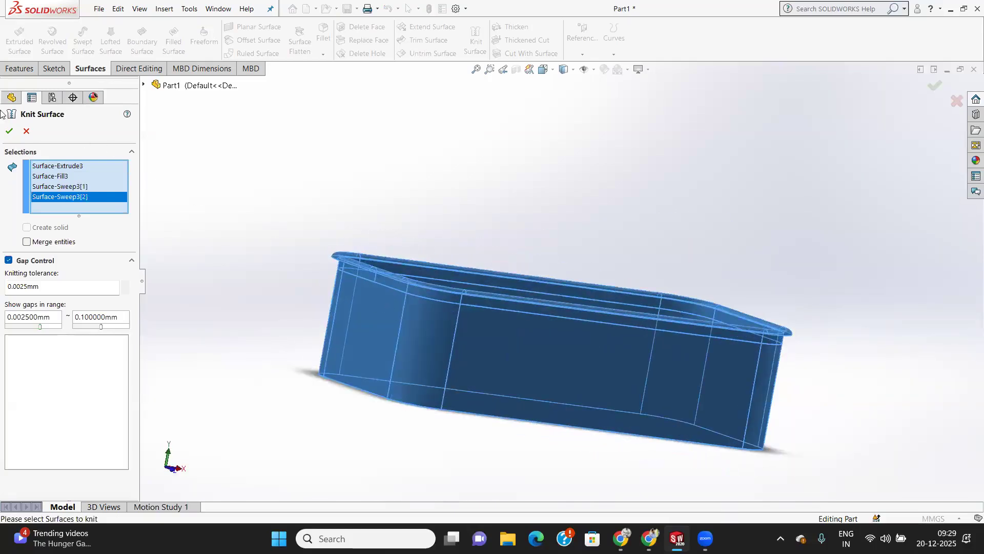
{"action": "left_click", "coordinate": [9, 133]}
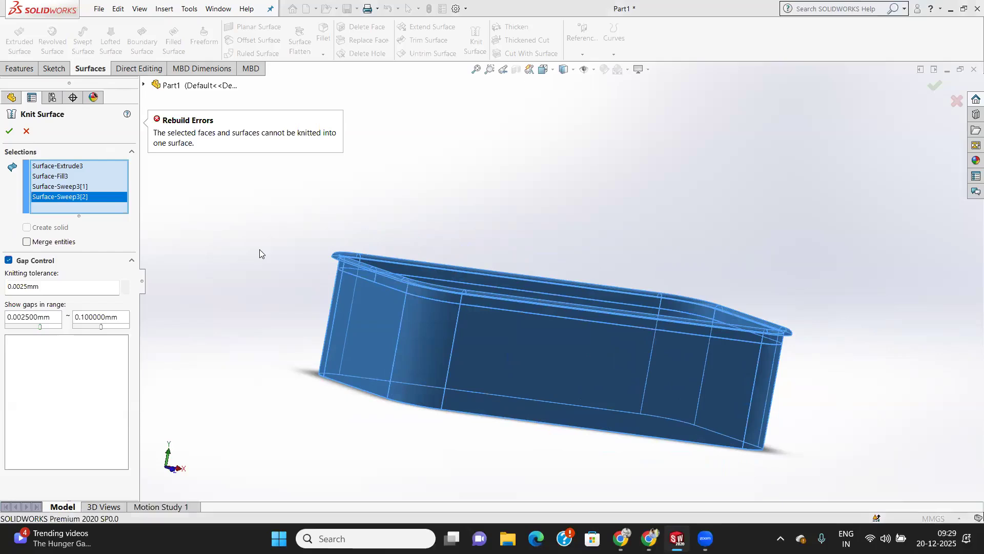
Step: Enable merging of entities, remove Surface-Sweep3[2] from the knit selection and knit the remaining three surfaces
{"action": "left_click", "coordinate": [27, 242]}
{"action": "left_click", "coordinate": [10, 132]}
{"action": "right_click", "coordinate": [61, 198]}
{"action": "left_click", "coordinate": [82, 219]}
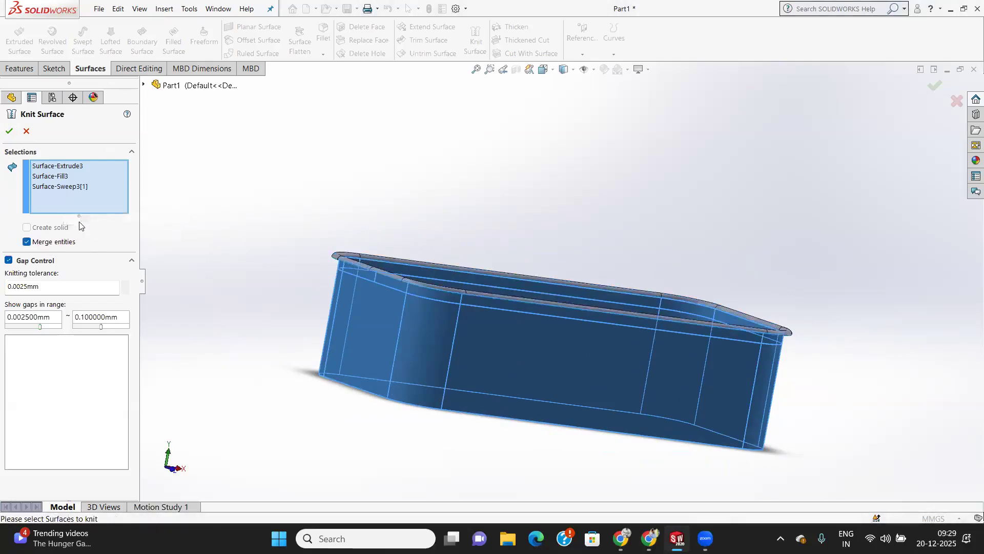
{"action": "left_click", "coordinate": [8, 132]}
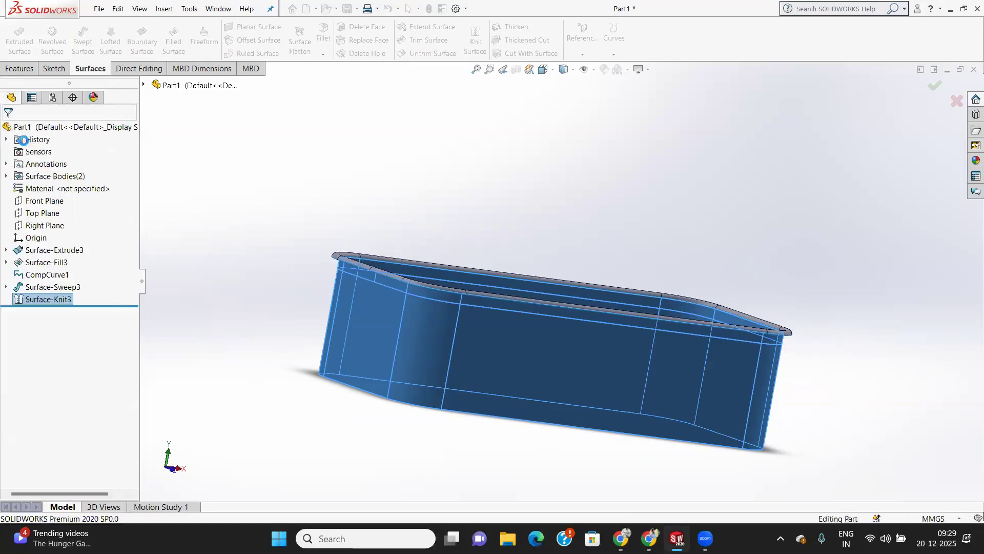
{"action": "mouse_move", "coordinate": [228, 335]}
{"action": "middle_mouse_down"}
{"action": "mouse_move", "coordinate": [307, 358]}
{"action": "mouse_move", "coordinate": [285, 312]}
{"action": "mouse_move", "coordinate": [259, 295]}
{"action": "mouse_move", "coordinate": [279, 328]}
{"action": "mouse_move", "coordinate": [245, 330]}
{"action": "middle_mouse_up"}
{"action": "left_click", "coordinate": [255, 347]}
Step: Fillet the tray's bottom outer edge with a 5 mm radius and inspect the rounded base from inside and outside
{"action": "middle_click_drag", "start_coordinate": [324, 328], "coordinate": [275, 261]}
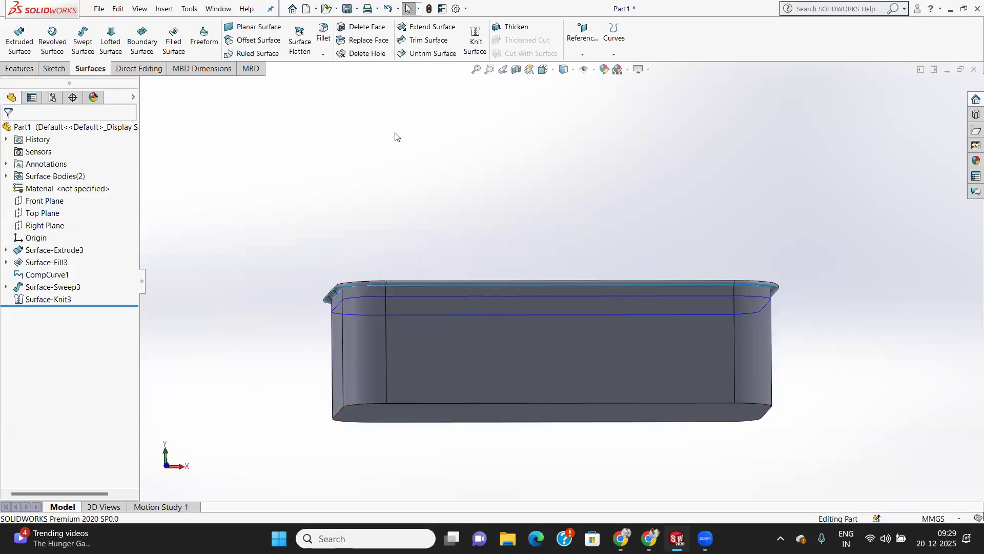
{"action": "left_click", "coordinate": [323, 56]}
{"action": "left_click", "coordinate": [323, 38]}
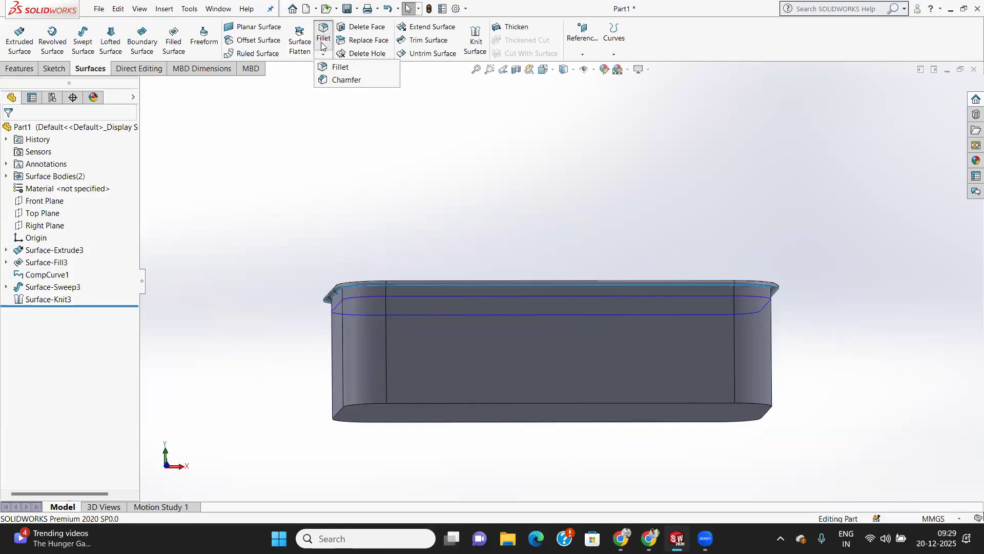
{"action": "left_click", "coordinate": [412, 403]}
{"action": "middle_click_drag", "start_coordinate": [388, 410], "coordinate": [358, 390]}
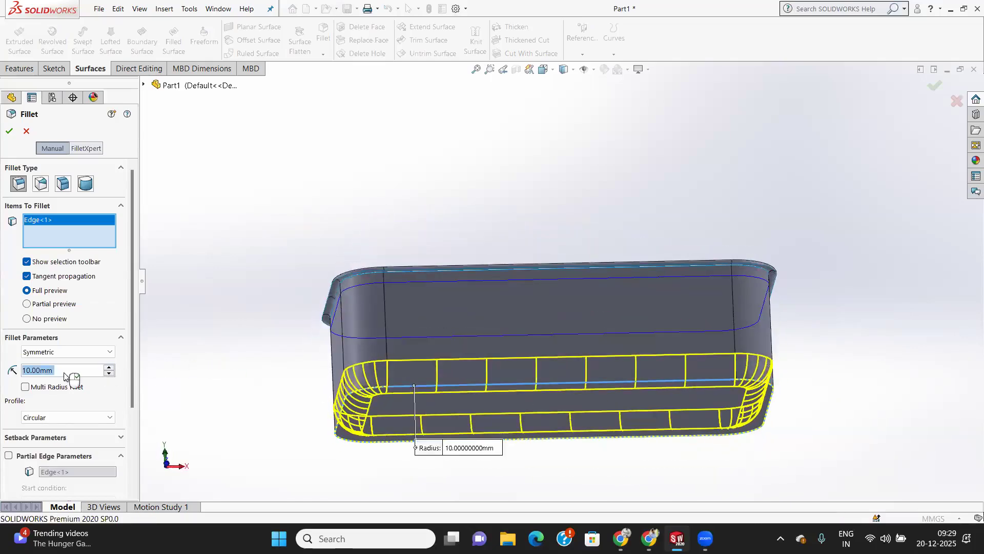
{"action": "type", "text": "5"}
{"action": "key", "text": "Return"}
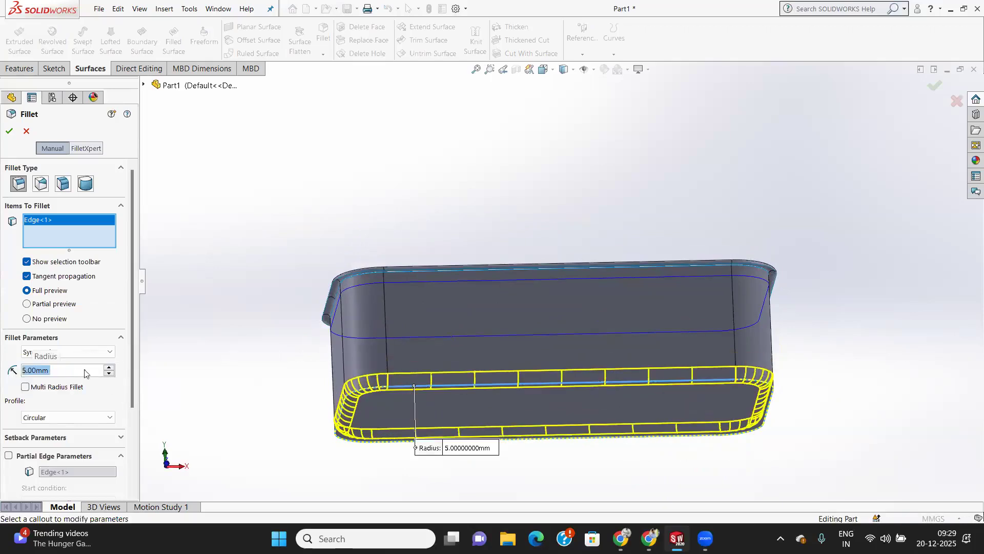
{"action": "left_click", "coordinate": [8, 133]}
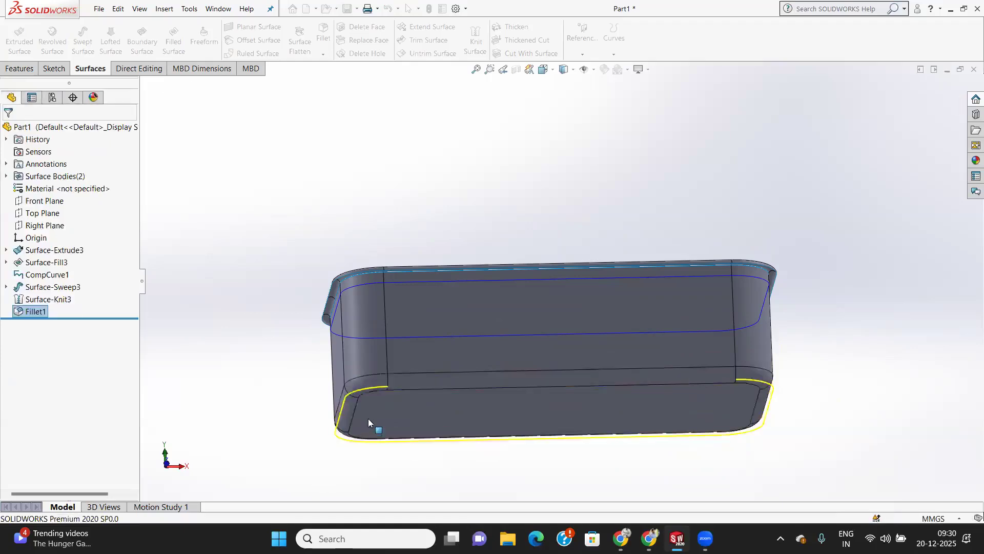
{"action": "middle_click_drag", "start_coordinate": [364, 417], "coordinate": [319, 275]}
{"action": "middle_click_drag", "start_coordinate": [355, 489], "coordinate": [354, 379]}
{"action": "middle_click_drag", "start_coordinate": [391, 434], "coordinate": [362, 476]}
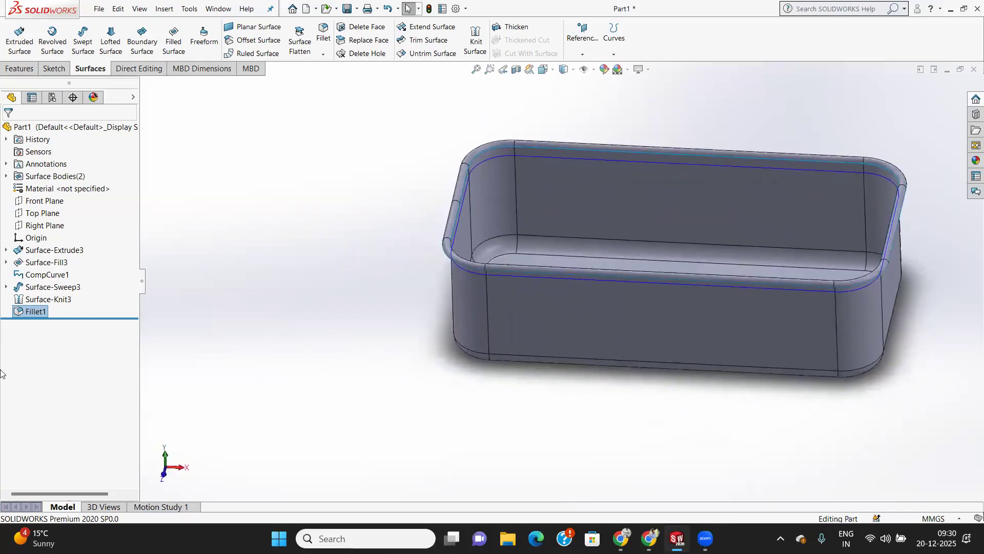
Step: Delete the Fillet1 and Surface-Knit3 features from the part
{"action": "right_click", "coordinate": [29, 312]}
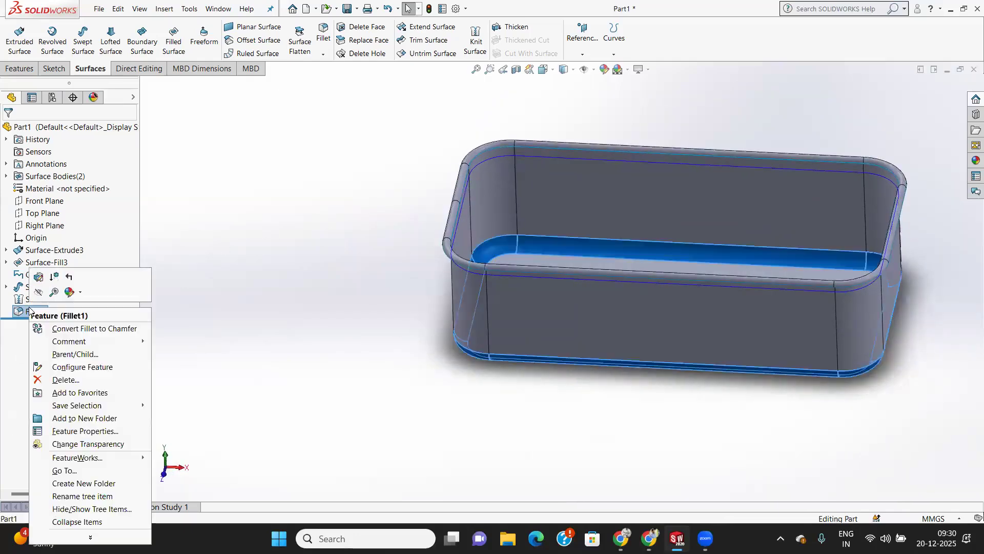
{"action": "left_click", "coordinate": [64, 380]}
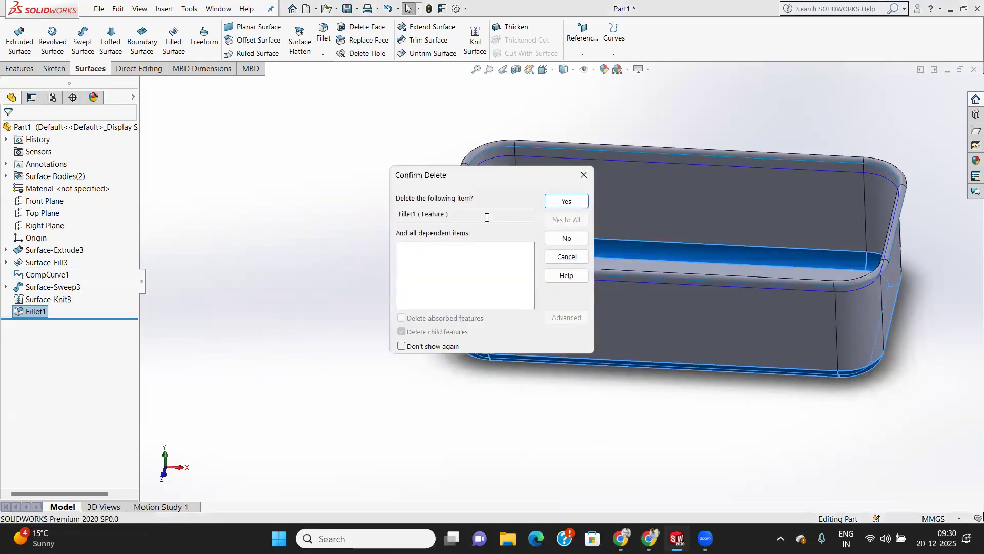
{"action": "left_click", "coordinate": [571, 208]}
{"action": "right_click", "coordinate": [50, 302]}
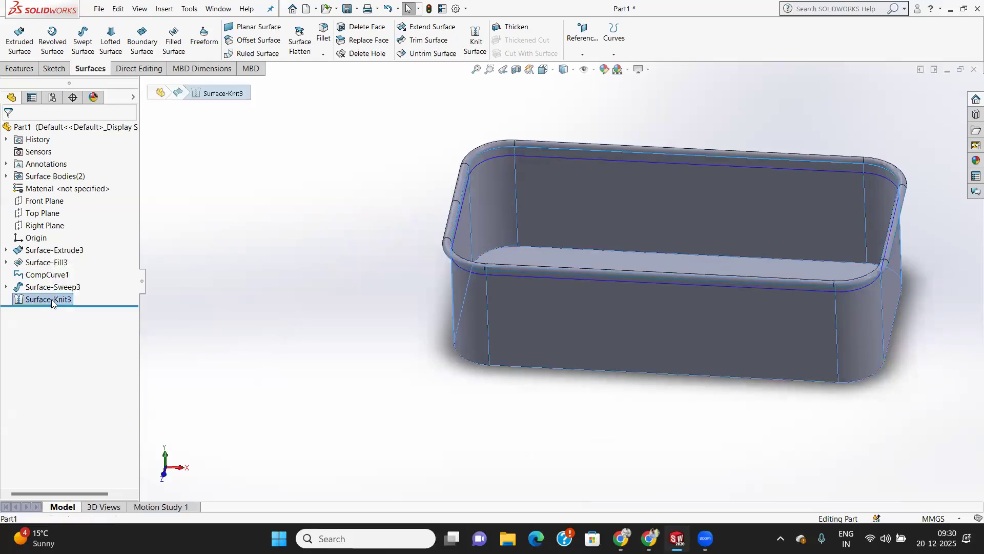
{"action": "left_click", "coordinate": [90, 360]}
{"action": "left_click", "coordinate": [567, 201]}
Step: Delete the swept lip Surface-Sweep3 and the composite curve CompCurve1
{"action": "left_click", "coordinate": [53, 287]}
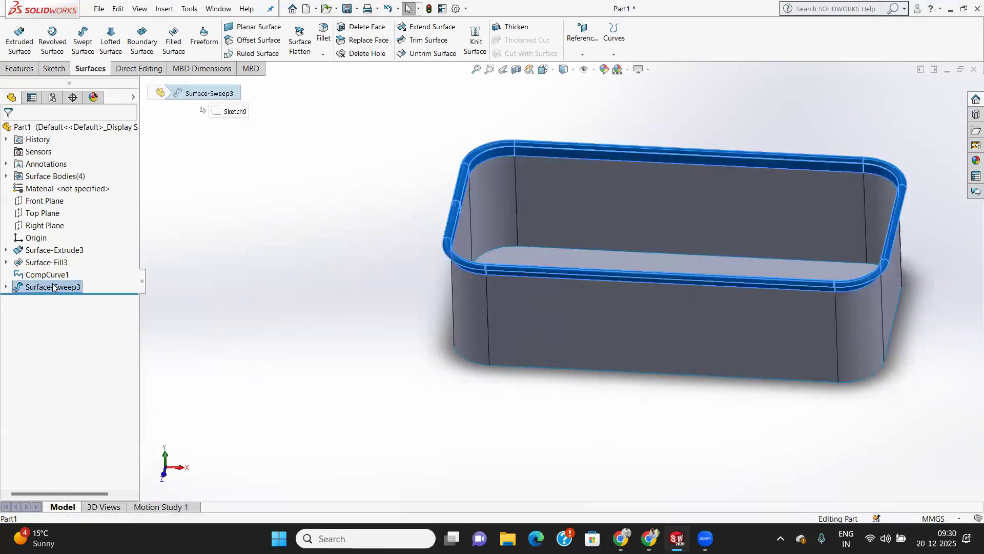
{"action": "right_click", "coordinate": [53, 287]}
{"action": "left_click", "coordinate": [97, 345]}
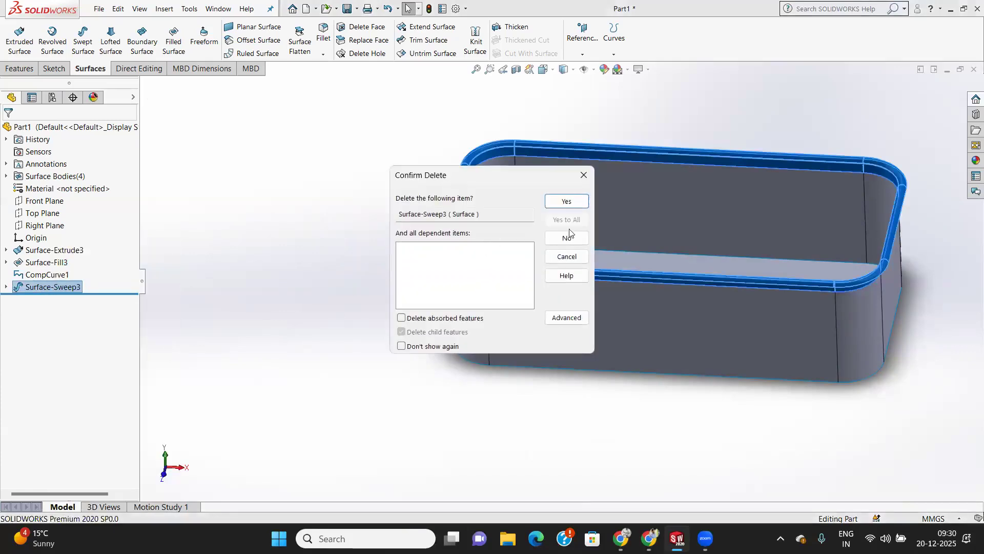
{"action": "left_click", "coordinate": [566, 201]}
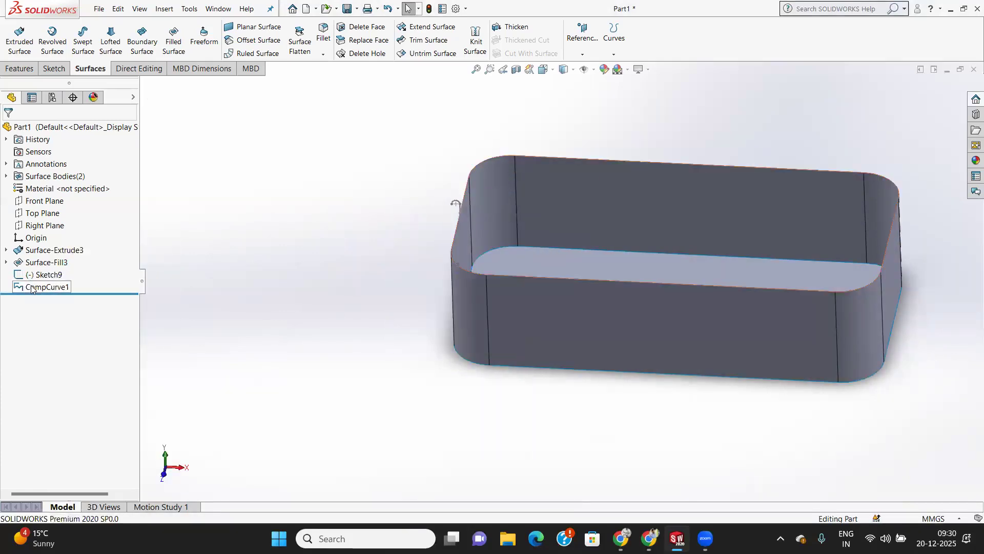
{"action": "left_click", "coordinate": [31, 288]}
{"action": "right_click", "coordinate": [31, 288]}
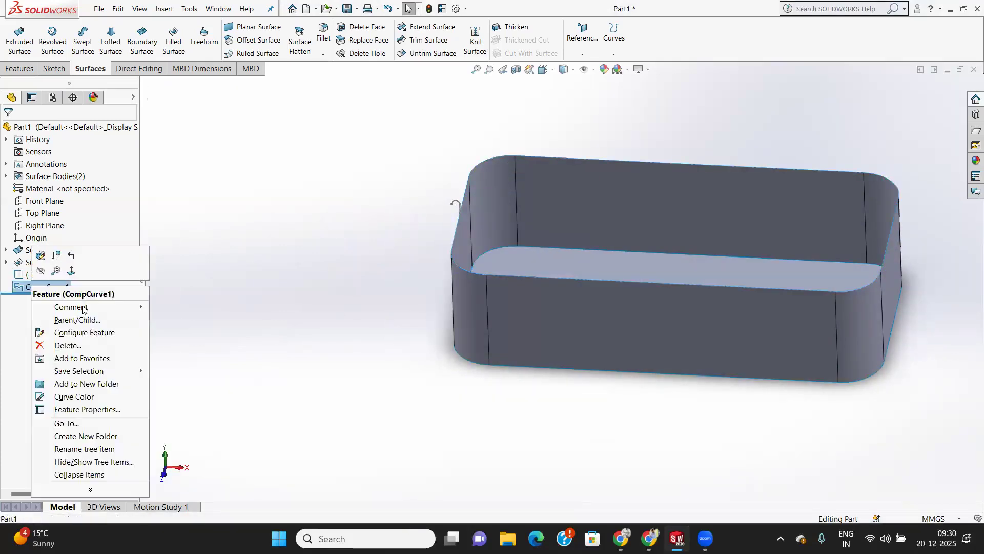
{"action": "left_click", "coordinate": [80, 347]}
{"action": "left_click", "coordinate": [566, 201]}
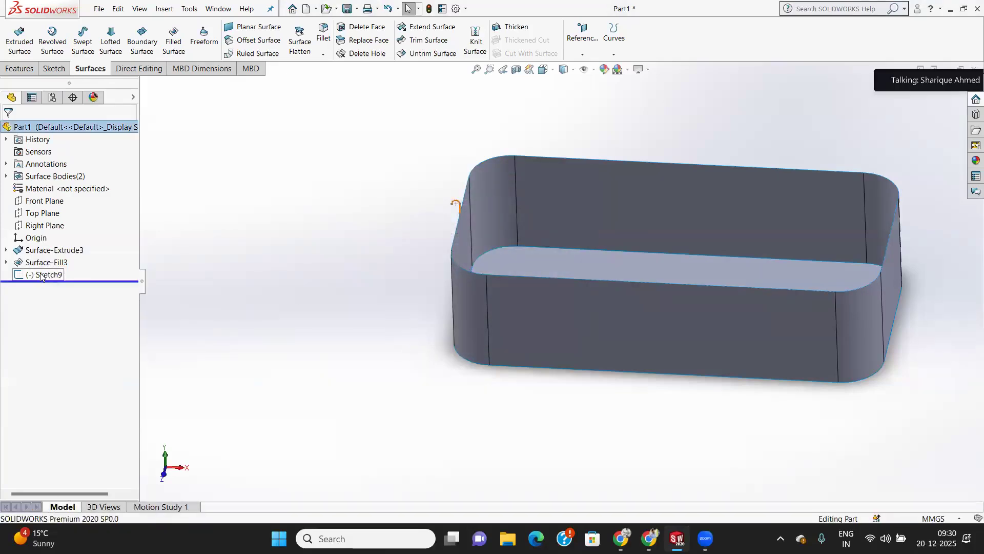
Step: Delete the lip profile Sketch9 and the filled base surface Surface-Fill3
{"action": "right_click", "coordinate": [41, 275]}
{"action": "left_click", "coordinate": [160, 336]}
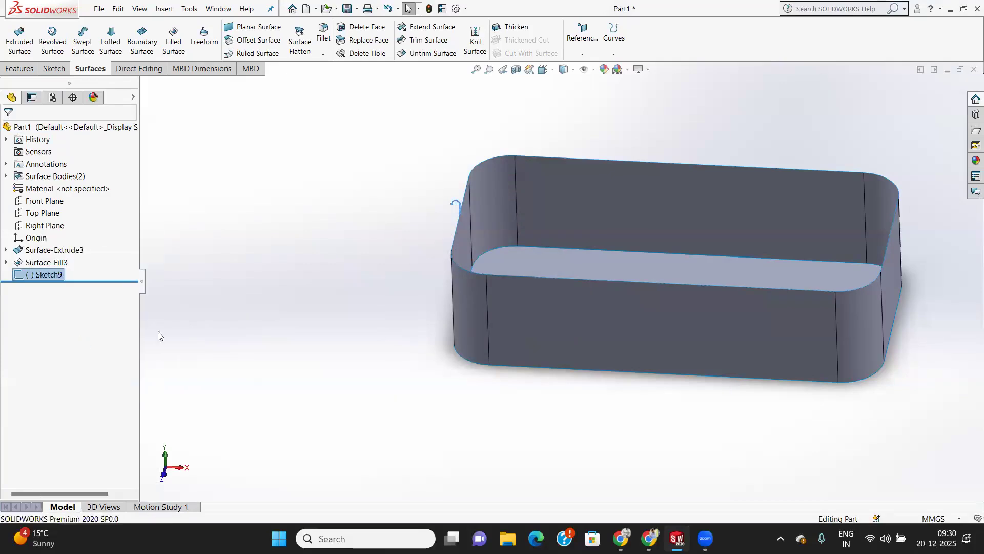
{"action": "key", "text": "Delete"}
{"action": "left_click", "coordinate": [566, 200]}
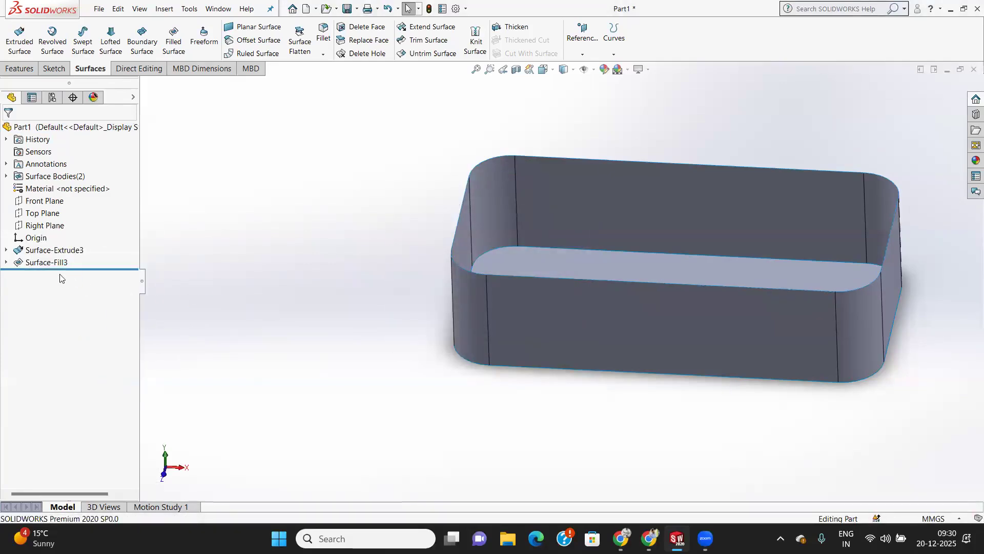
{"action": "left_click", "coordinate": [49, 263]}
{"action": "right_click", "coordinate": [49, 262]}
{"action": "left_click", "coordinate": [103, 317]}
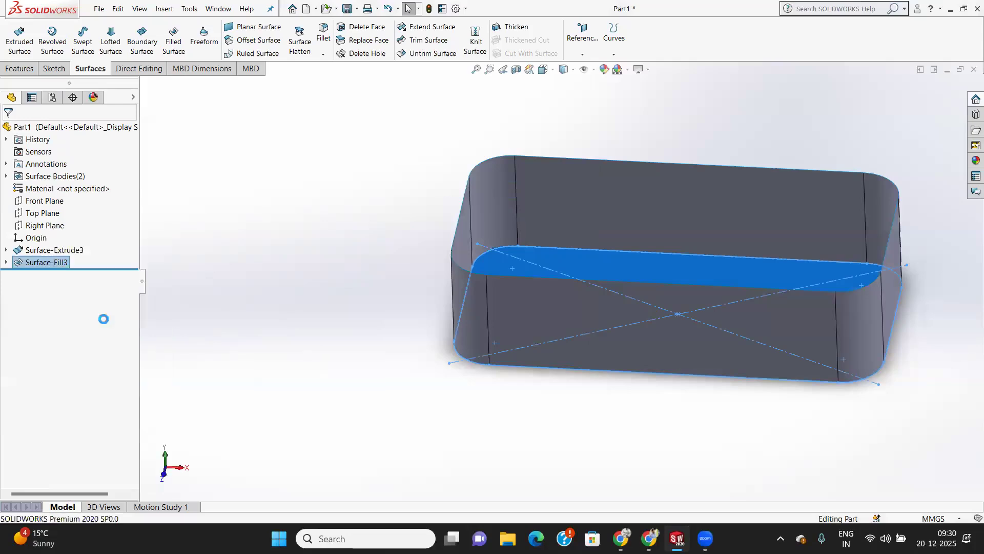
{"action": "left_click", "coordinate": [565, 203]}
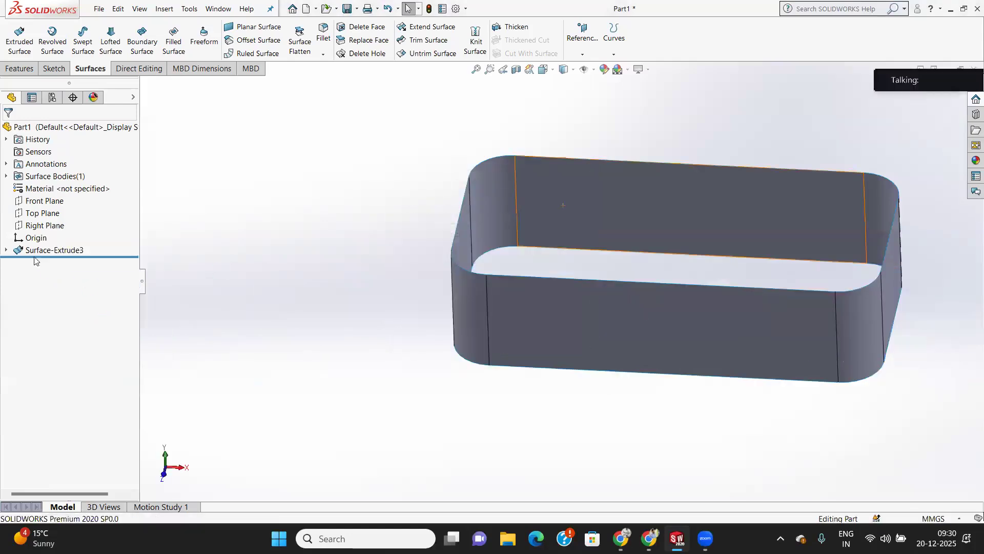
Step: Delete the tray wall surface Surface-Extrude3 and its rounded rectangle sketch, Sketch8
{"action": "left_click", "coordinate": [46, 250]}
{"action": "right_click", "coordinate": [41, 251]}
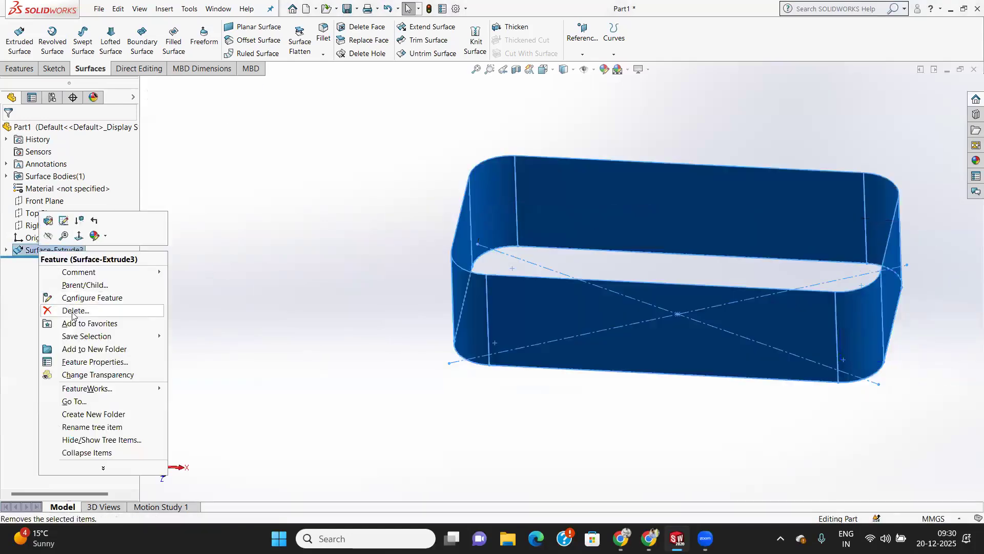
{"action": "left_click", "coordinate": [72, 311]}
{"action": "left_click", "coordinate": [564, 199]}
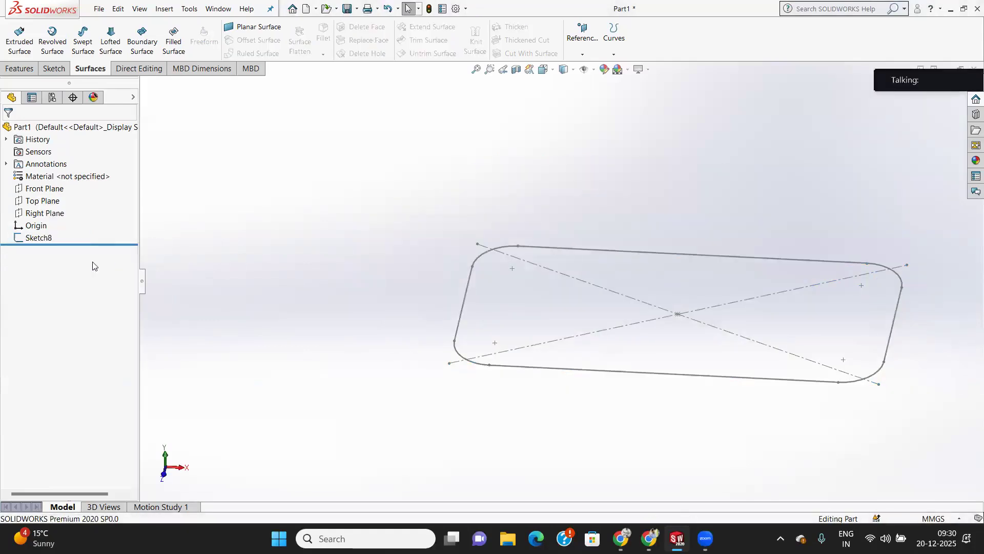
{"action": "left_click", "coordinate": [43, 237]}
{"action": "right_click", "coordinate": [43, 238]}
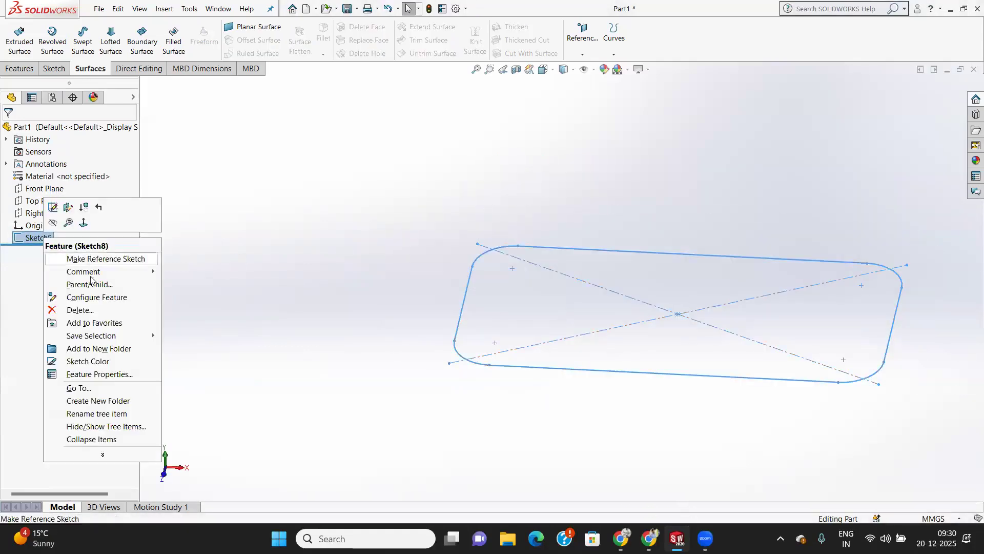
{"action": "left_click", "coordinate": [80, 310]}
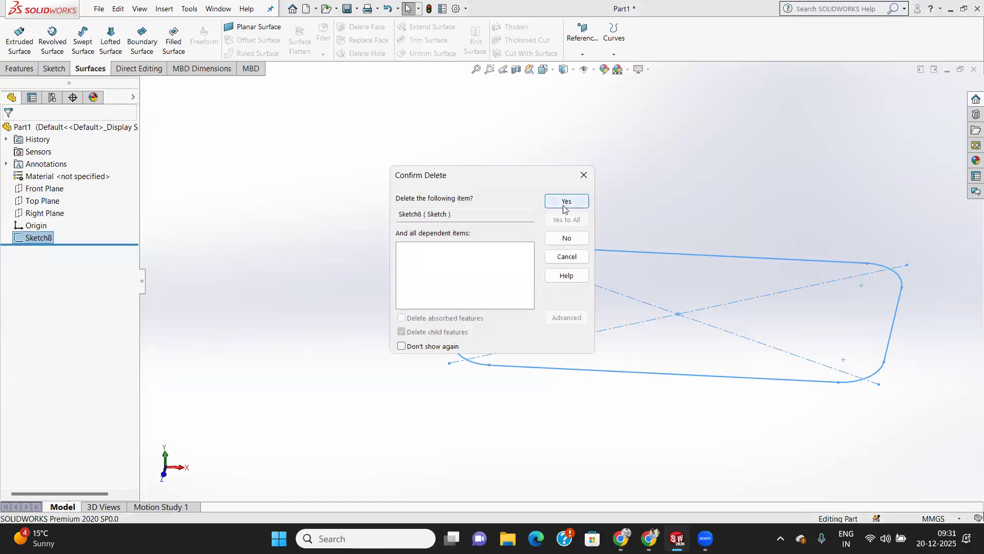
{"action": "left_click", "coordinate": [565, 201]}
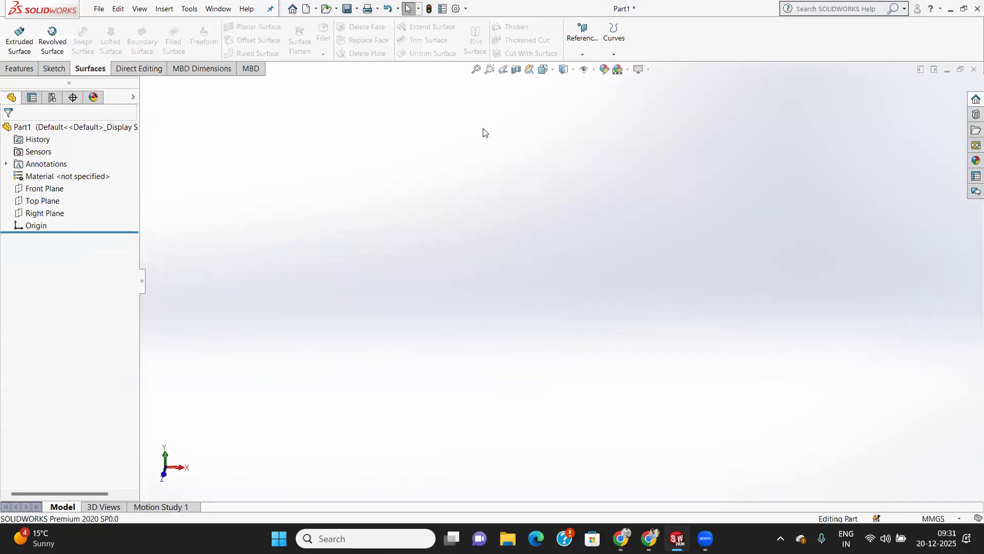
Step: Show the reference planes in the model view
{"action": "left_click", "coordinate": [593, 67]}
{"action": "left_click", "coordinate": [599, 83]}
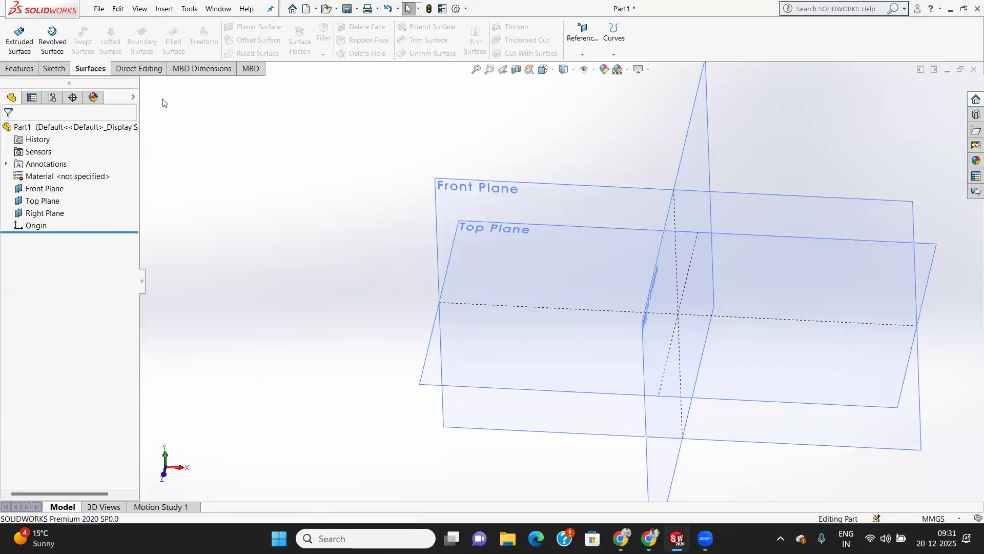
{"action": "left_click", "coordinate": [26, 70]}
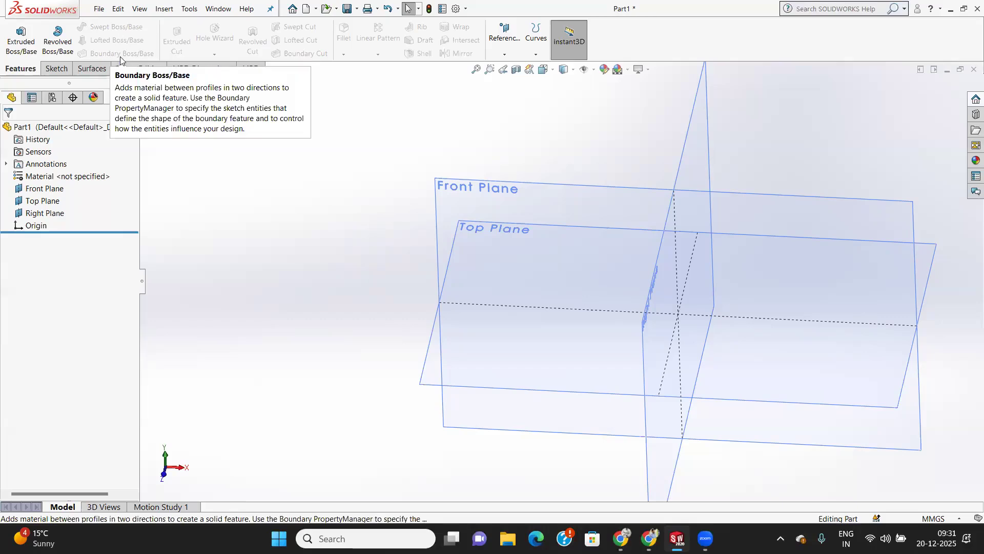
{"action": "left_click", "coordinate": [92, 68]}
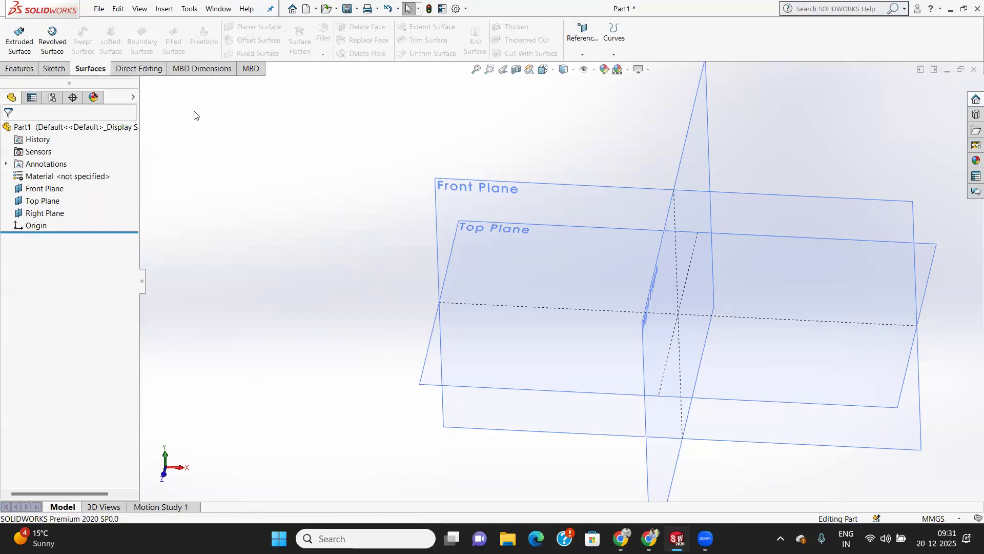
Step: Create a reference plane offset 30 mm above the Top Plane
{"action": "left_click", "coordinate": [422, 374]}
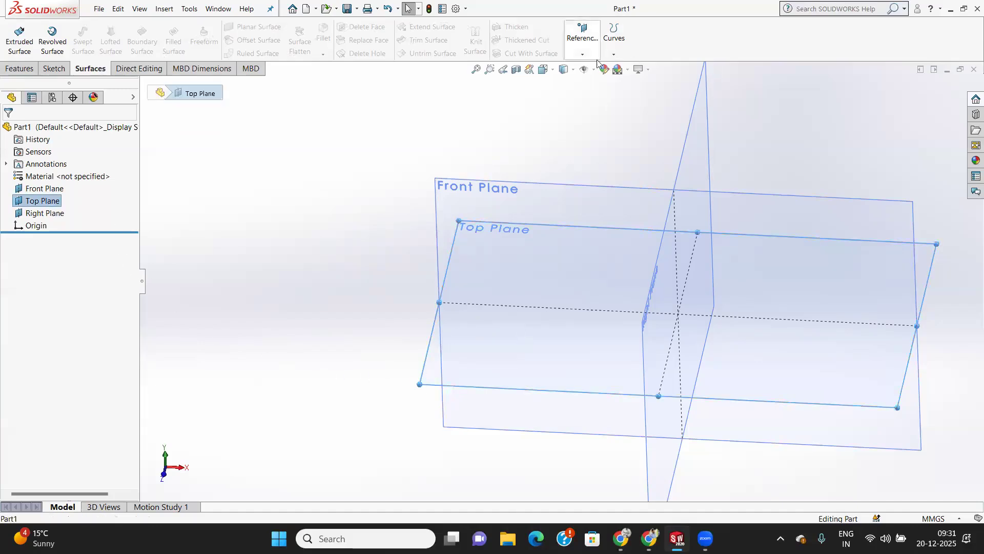
{"action": "left_click", "coordinate": [583, 49]}
{"action": "left_click", "coordinate": [588, 70]}
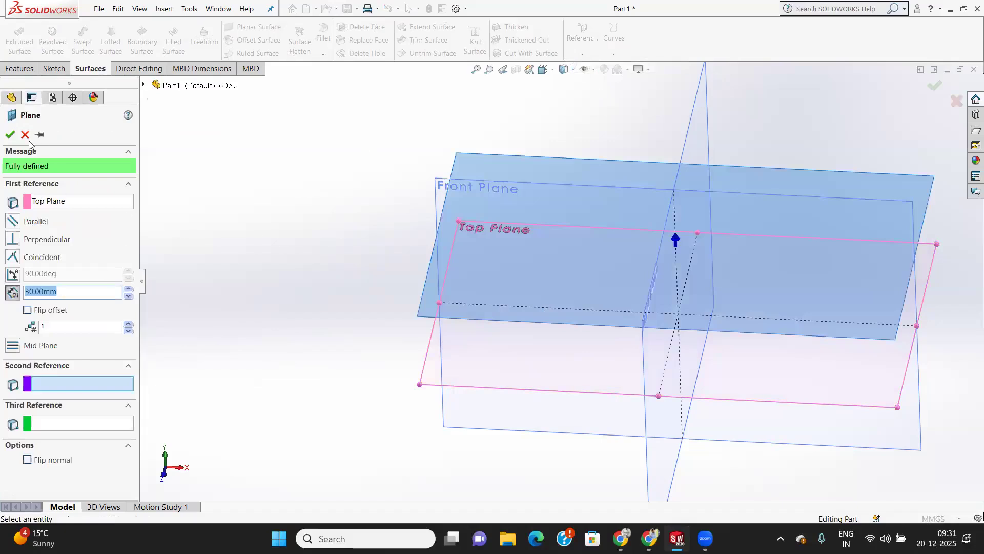
{"action": "left_click", "coordinate": [10, 135]}
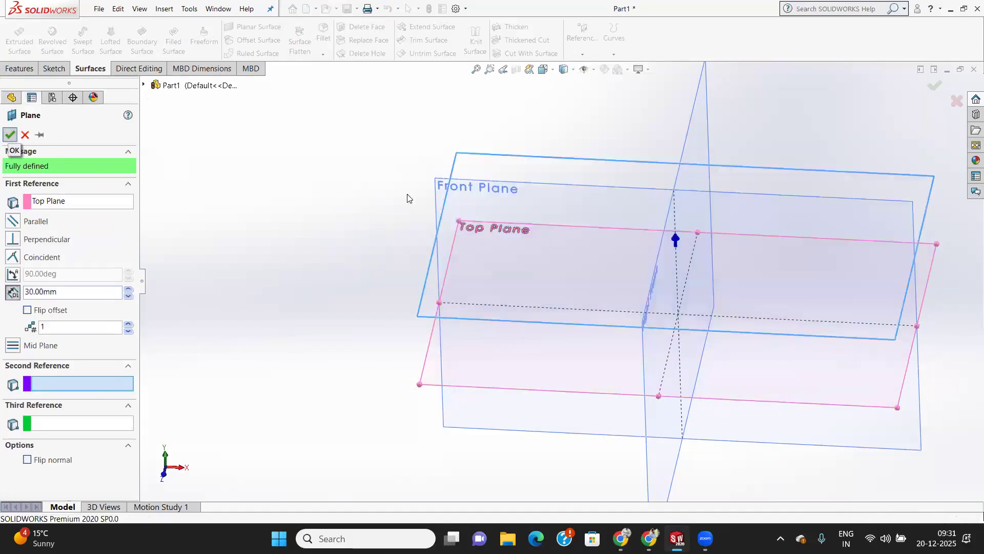
Step: Start a sketch on the new offset plane and draw an origin-centred circle with a radius of about 52.7 mm
{"action": "left_click", "coordinate": [54, 68]}
{"action": "left_click", "coordinate": [15, 33]}
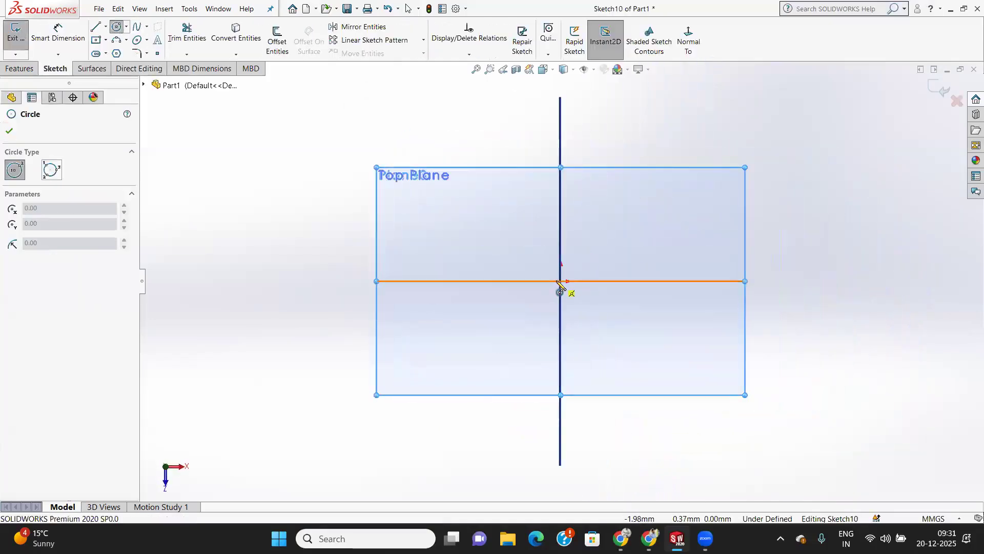
{"action": "left_click_drag", "start_coordinate": [561, 281], "coordinate": [636, 371]}
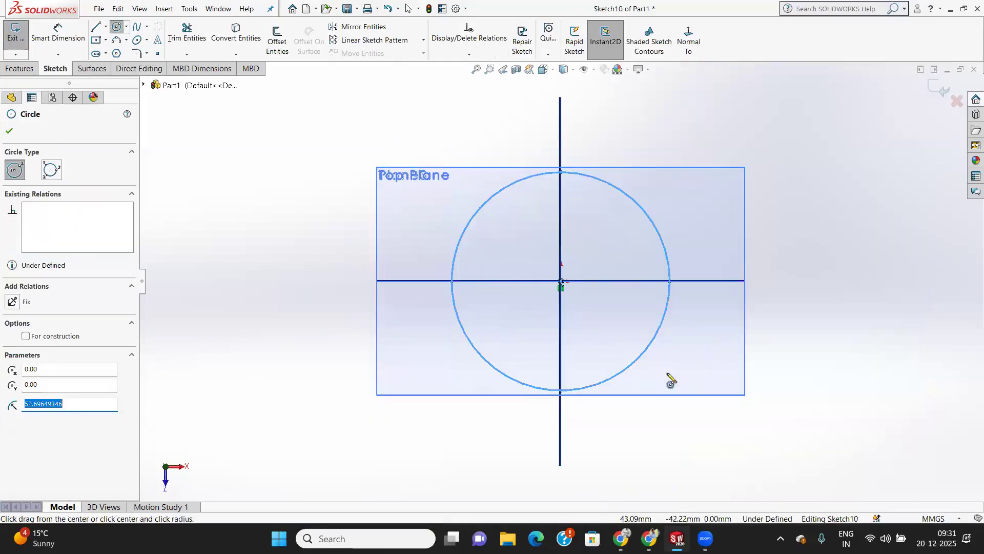
Step: Dimension the offset plane's circle to a diameter of 100 mm and finish the sketch
{"action": "left_click", "coordinate": [57, 34]}
{"action": "left_click", "coordinate": [622, 191]}
{"action": "left_click", "coordinate": [724, 144]}
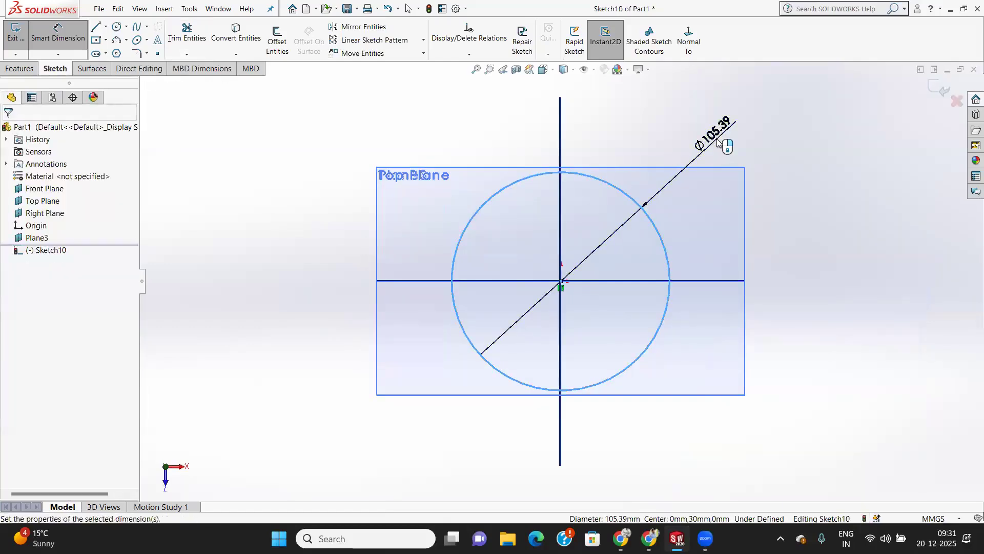
{"action": "type", "text": "100"}
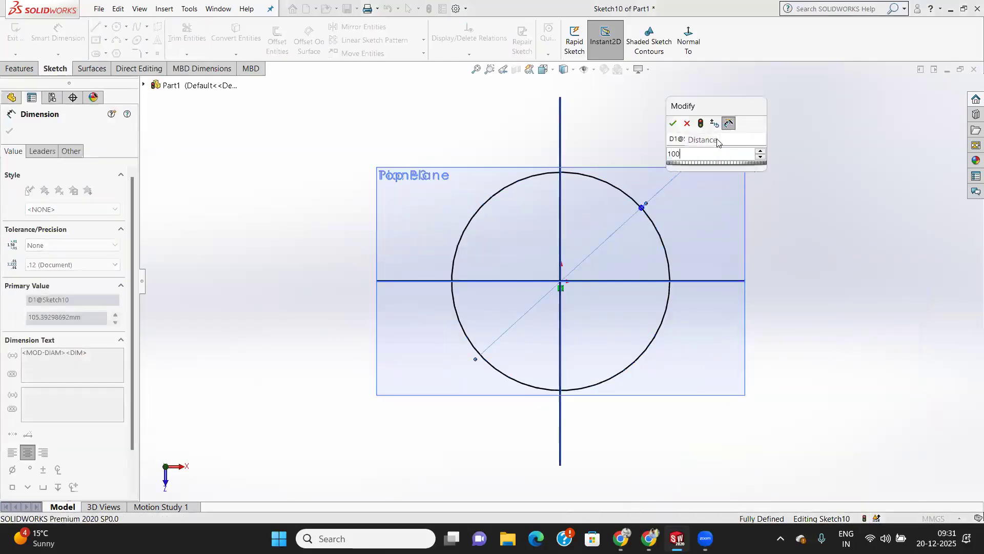
{"action": "key", "text": "Return"}
{"action": "left_click", "coordinate": [8, 131]}
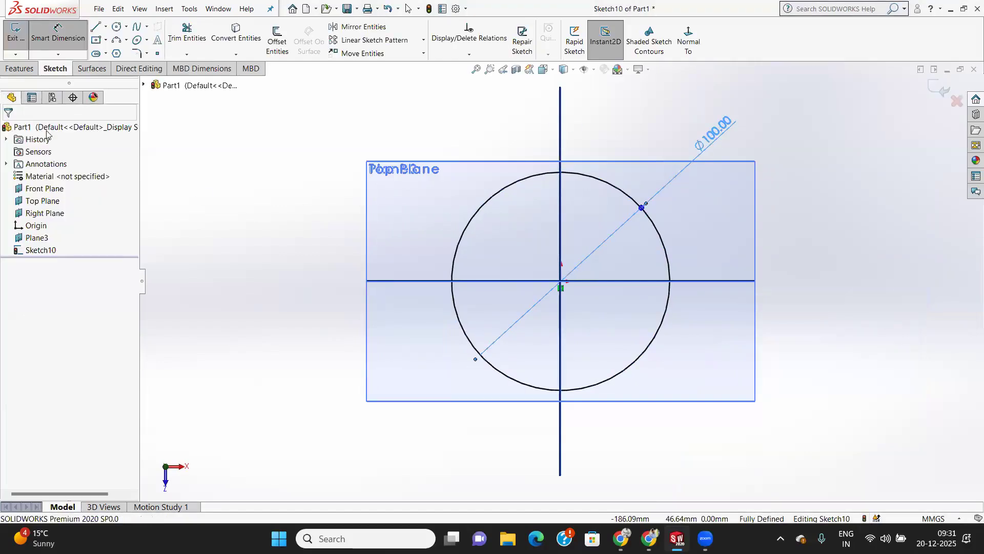
{"action": "key", "text": "Escape"}
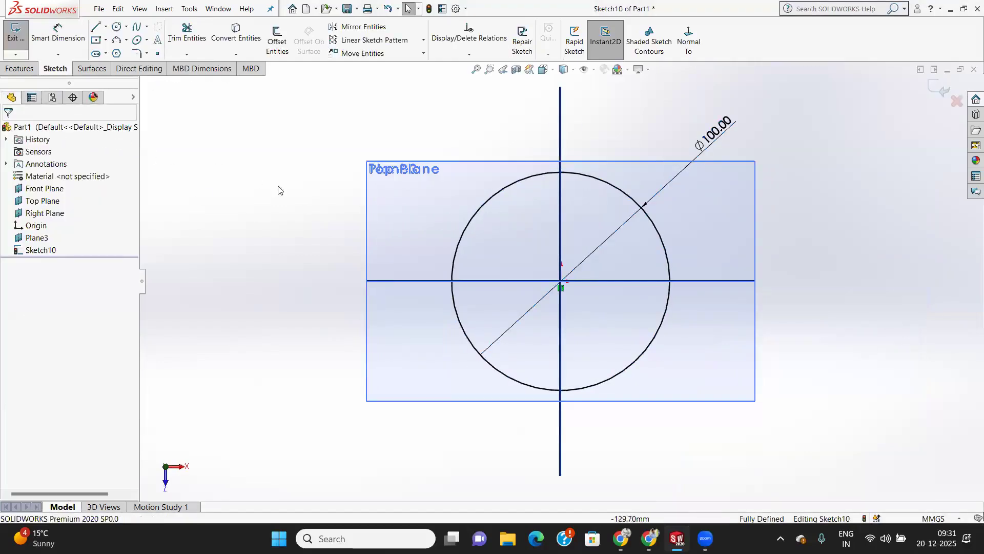
{"action": "left_click", "coordinate": [8, 50]}
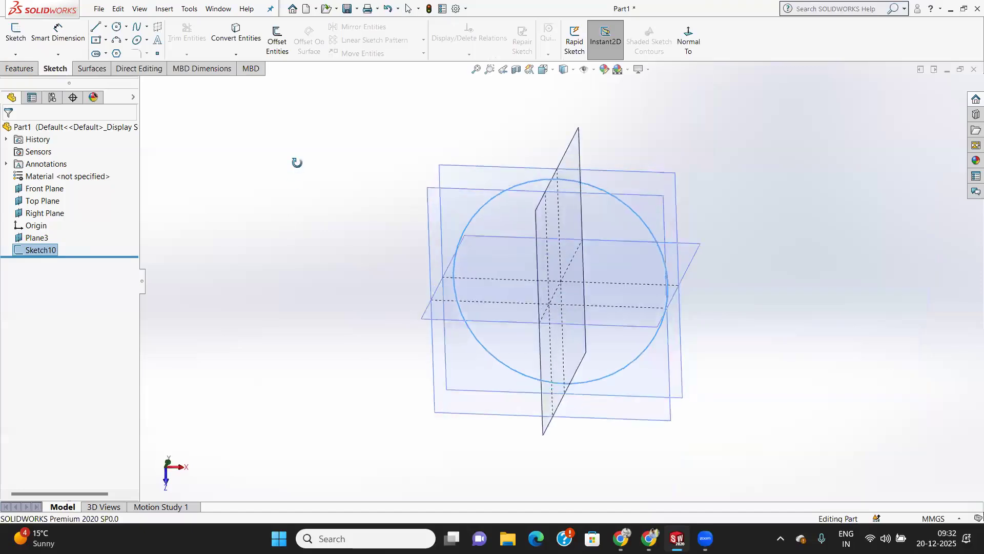
Step: Start a sketch on the Top Plane and draw an origin-centred circle with a radius of about 23 mm
{"action": "left_click", "coordinate": [442, 400]}
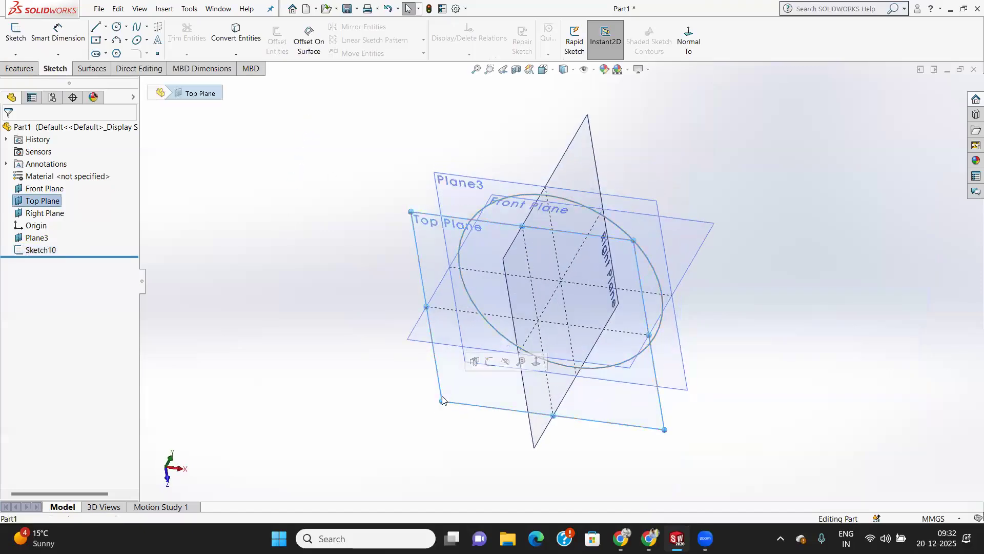
{"action": "left_click", "coordinate": [16, 32]}
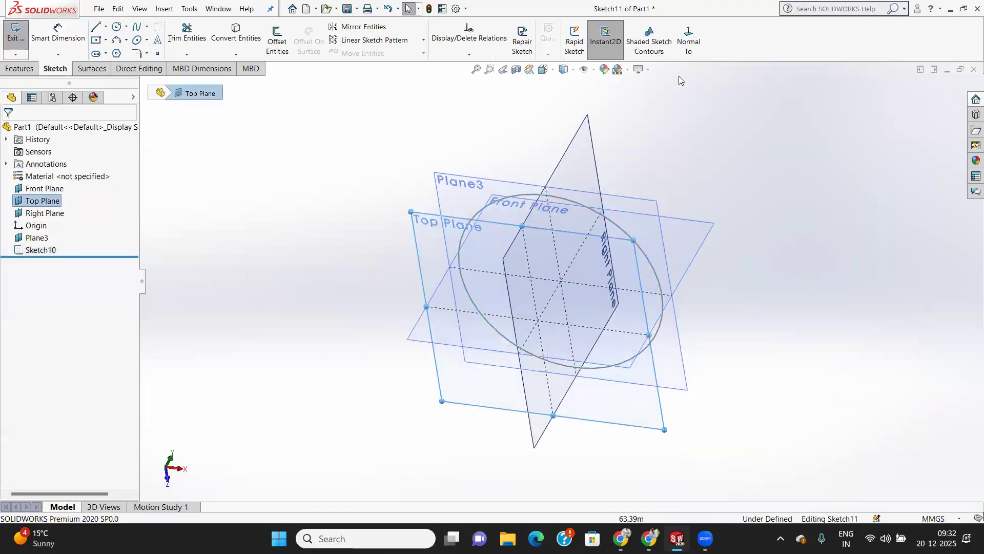
{"action": "left_click", "coordinate": [690, 36]}
{"action": "left_click", "coordinate": [117, 29]}
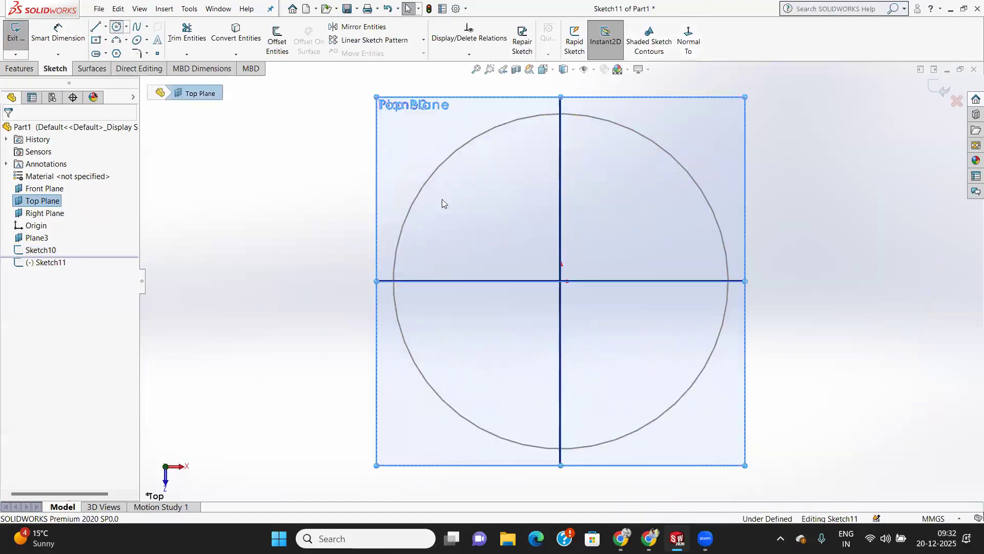
{"action": "left_click", "coordinate": [562, 281]}
{"action": "left_click", "coordinate": [582, 358]}
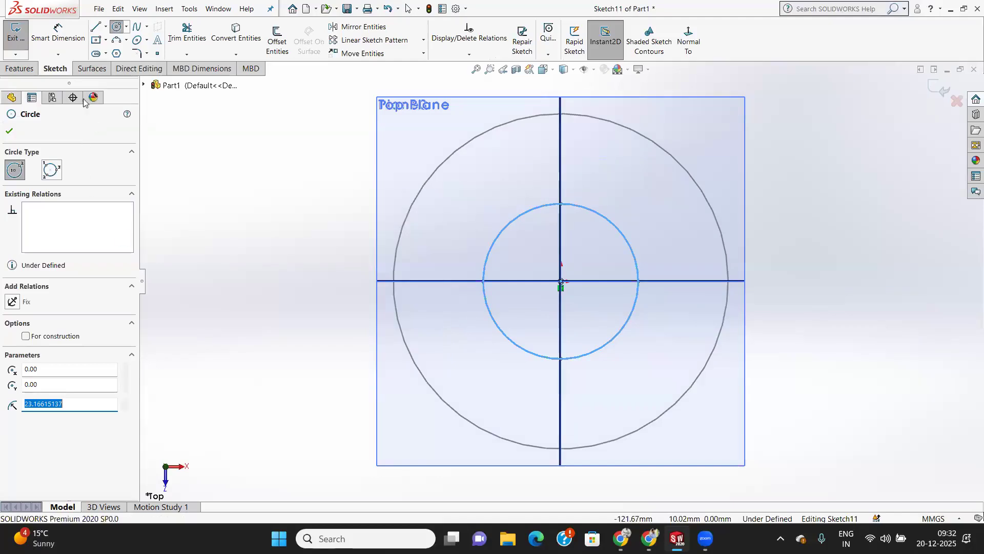
Step: Dimension the Top Plane circle to a diameter of 40 mm and finish the sketch
{"action": "left_click", "coordinate": [58, 36]}
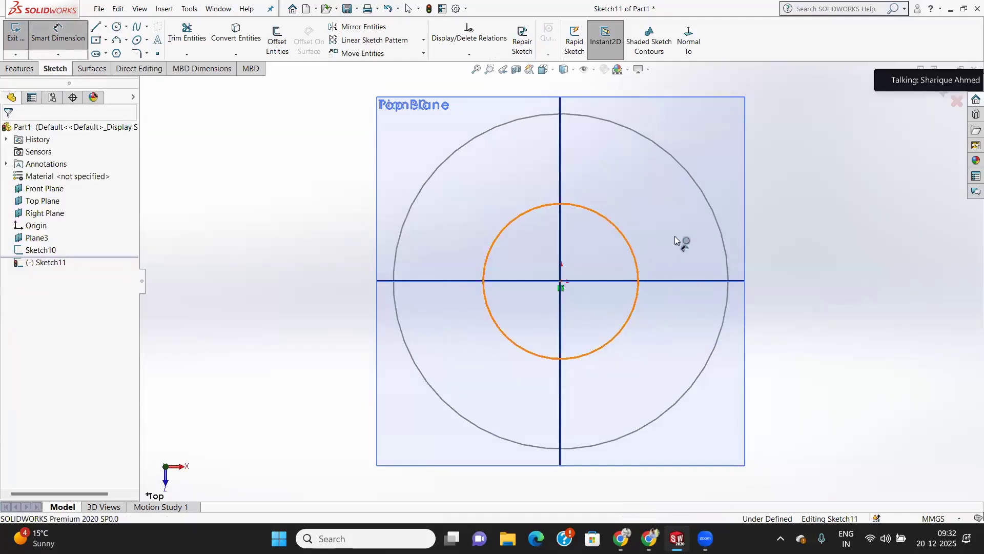
{"action": "left_click", "coordinate": [635, 254]}
{"action": "left_click", "coordinate": [779, 200]}
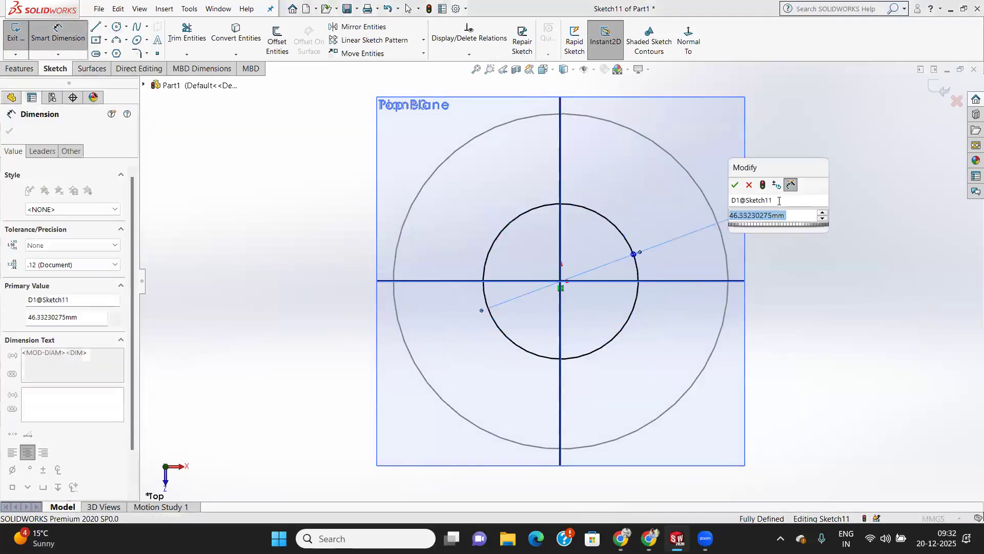
{"action": "type", "text": "40"}
{"action": "key", "text": "Return"}
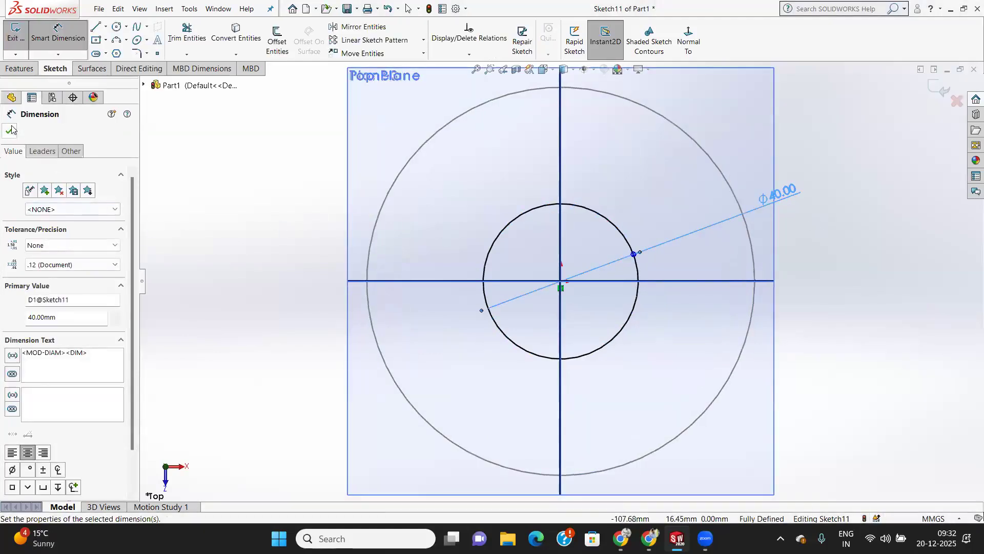
{"action": "left_click", "coordinate": [11, 130]}
{"action": "left_click", "coordinate": [8, 40]}
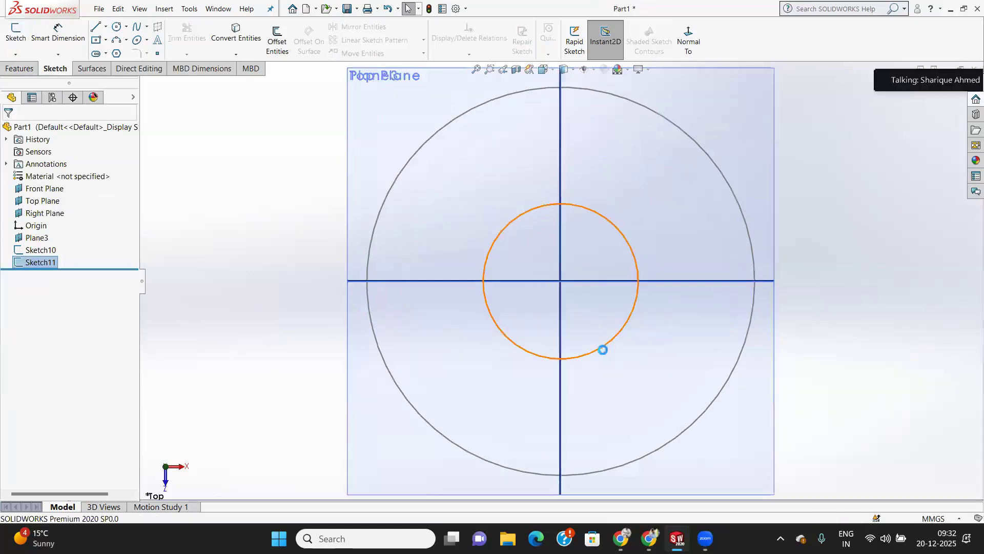
Step: Set up a Boundary Surface using the 40 mm and 100 mm circles as Direction 1 profiles
{"action": "mouse_move", "coordinate": [628, 304]}
{"action": "middle_mouse_down"}
{"action": "mouse_move", "coordinate": [651, 167]}
{"action": "mouse_move", "coordinate": [615, 171]}
{"action": "mouse_move", "coordinate": [633, 176]}
{"action": "mouse_move", "coordinate": [630, 211]}
{"action": "middle_mouse_up"}
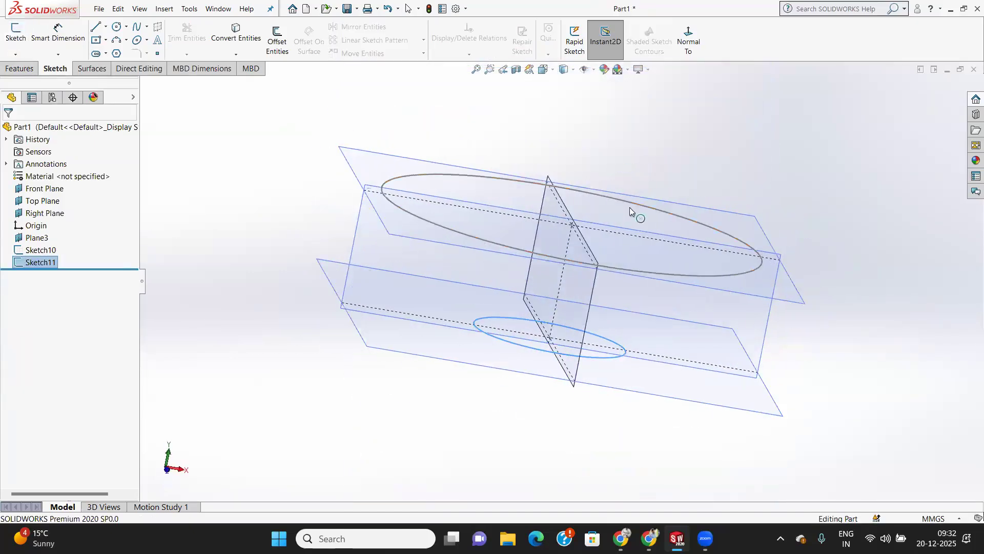
{"action": "left_click", "coordinate": [97, 72]}
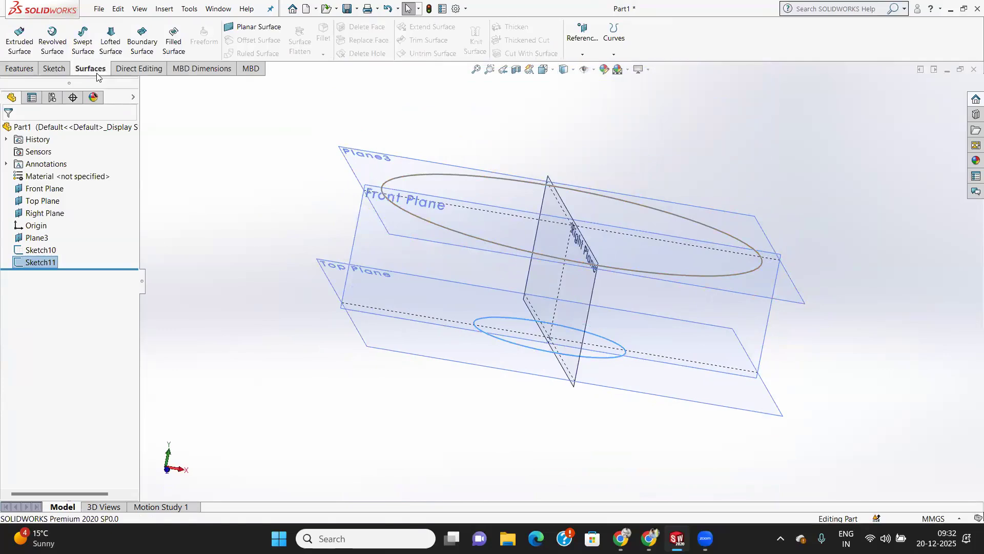
{"action": "left_click", "coordinate": [143, 42]}
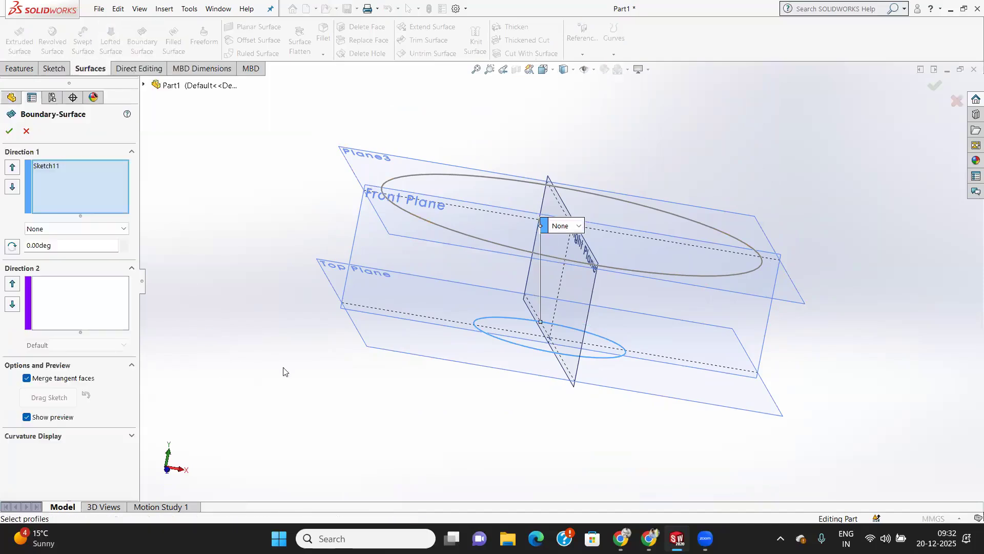
{"action": "left_click", "coordinate": [479, 236]}
Step: Move the upper circle's connector point into line with the lower circle's connector to remove the twist in the boundary surface
{"action": "middle_click_drag", "start_coordinate": [485, 302], "coordinate": [537, 353]}
{"action": "middle_click_drag", "start_coordinate": [438, 316], "coordinate": [428, 292]}
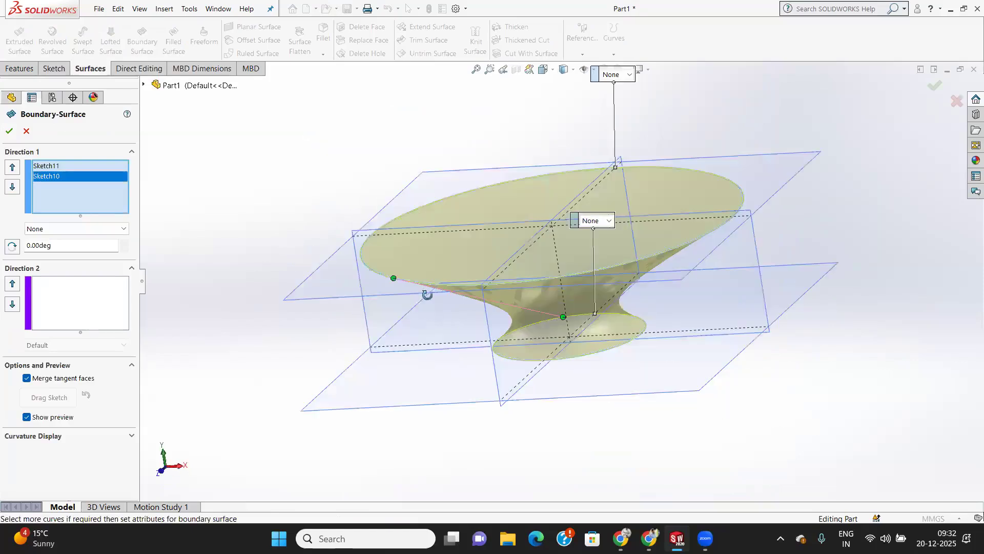
{"action": "middle_click_drag", "start_coordinate": [455, 252], "coordinate": [442, 234]}
{"action": "middle_click_drag", "start_coordinate": [389, 294], "coordinate": [441, 374]}
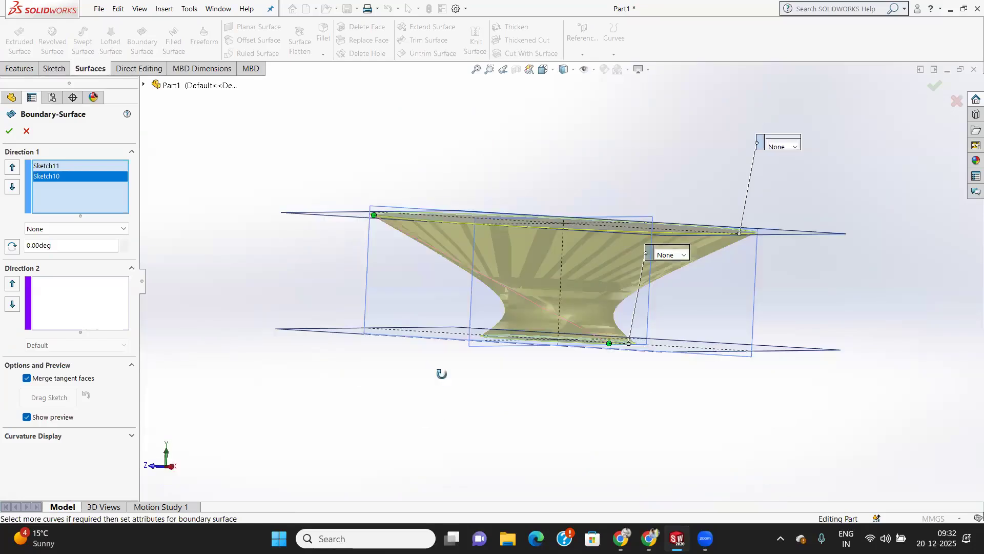
{"action": "middle_click_drag", "start_coordinate": [494, 436], "coordinate": [482, 434]}
{"action": "middle_click_drag", "start_coordinate": [492, 324], "coordinate": [523, 316]}
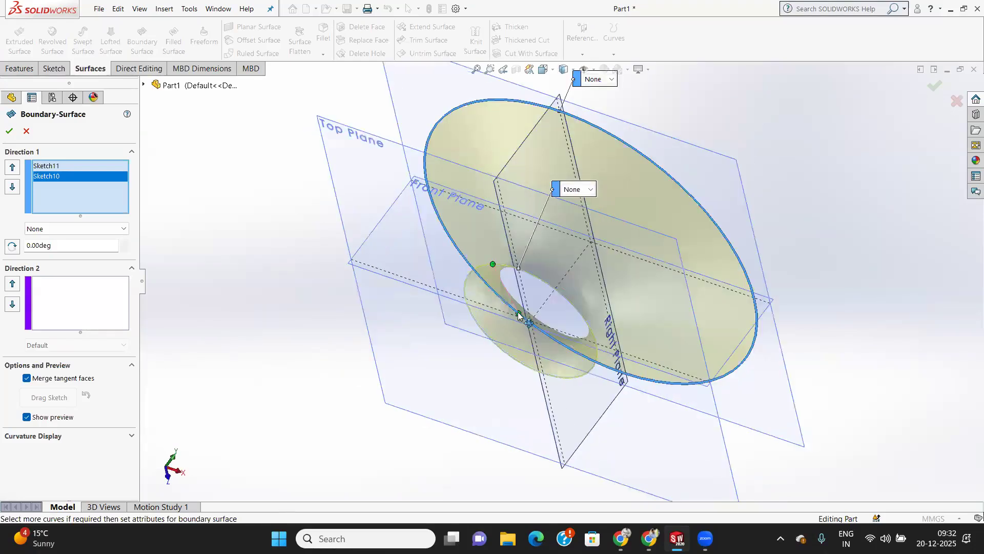
{"action": "left_click_drag", "start_coordinate": [430, 200], "coordinate": [437, 169]}
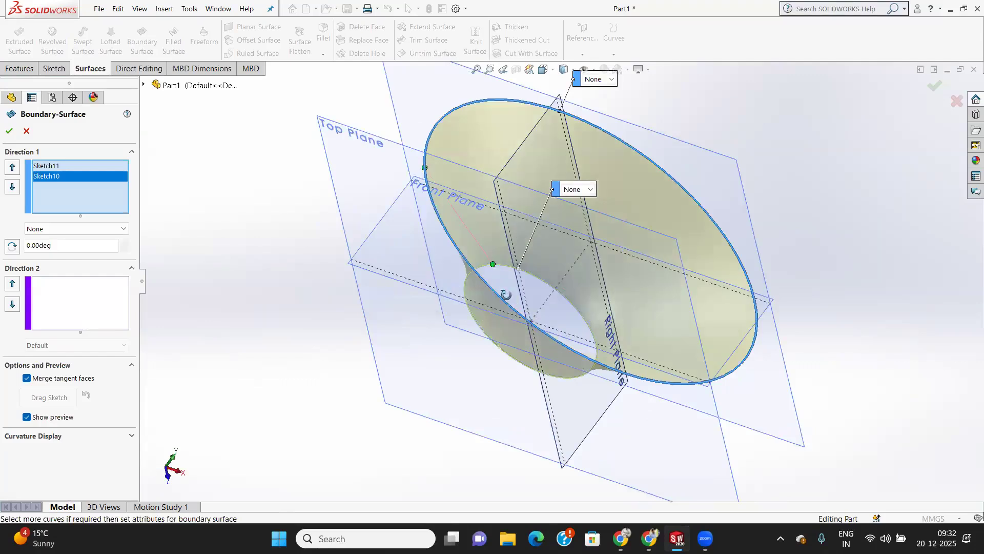
{"action": "middle_click_drag", "start_coordinate": [506, 294], "coordinate": [515, 323]}
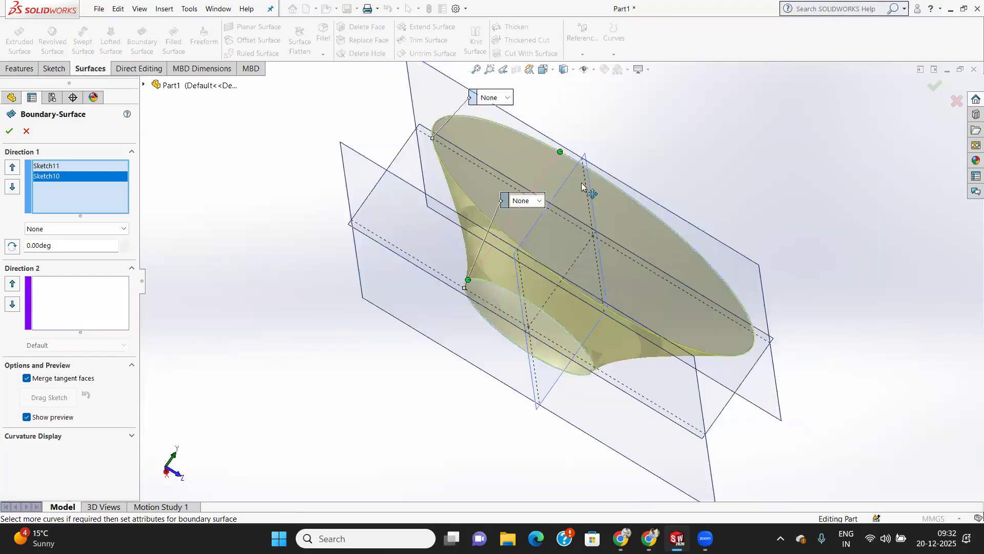
{"action": "middle_click_drag", "start_coordinate": [497, 162], "coordinate": [475, 156]}
{"action": "middle_click_drag", "start_coordinate": [472, 291], "coordinate": [363, 278]}
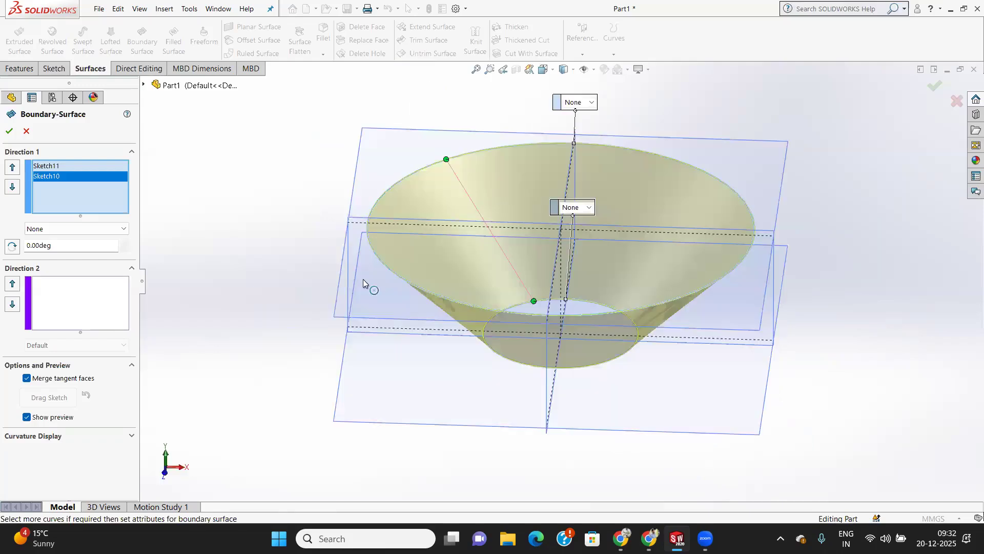
Step: Try Direction Vector on the upper circle, then set both circle profiles' tangency to Normal To Profile
{"action": "left_click", "coordinate": [593, 109]}
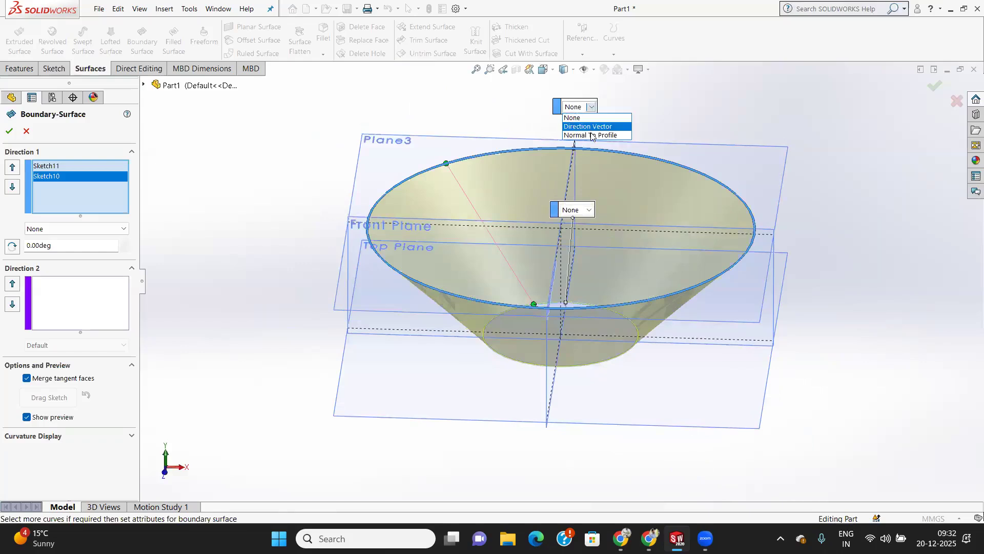
{"action": "left_click", "coordinate": [590, 126]}
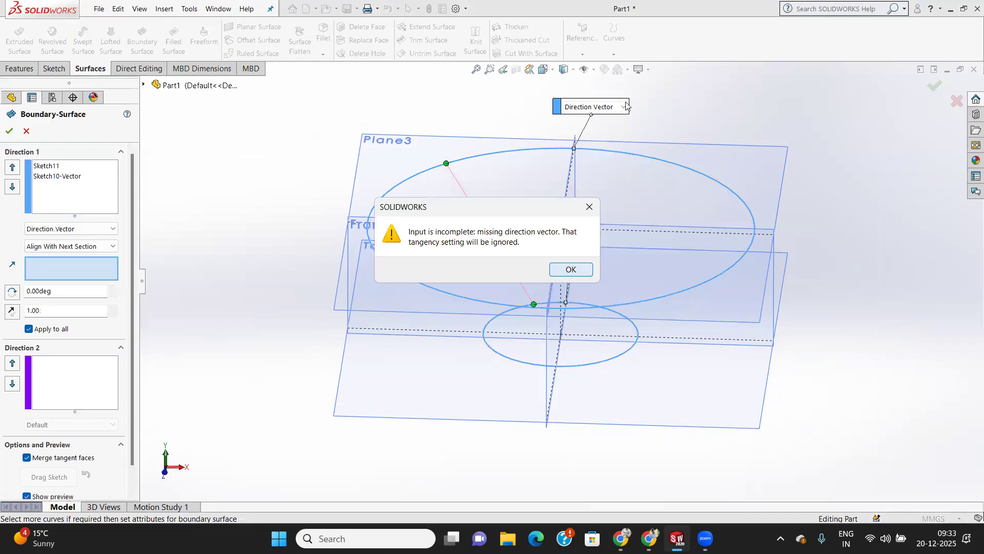
{"action": "key", "text": "Return"}
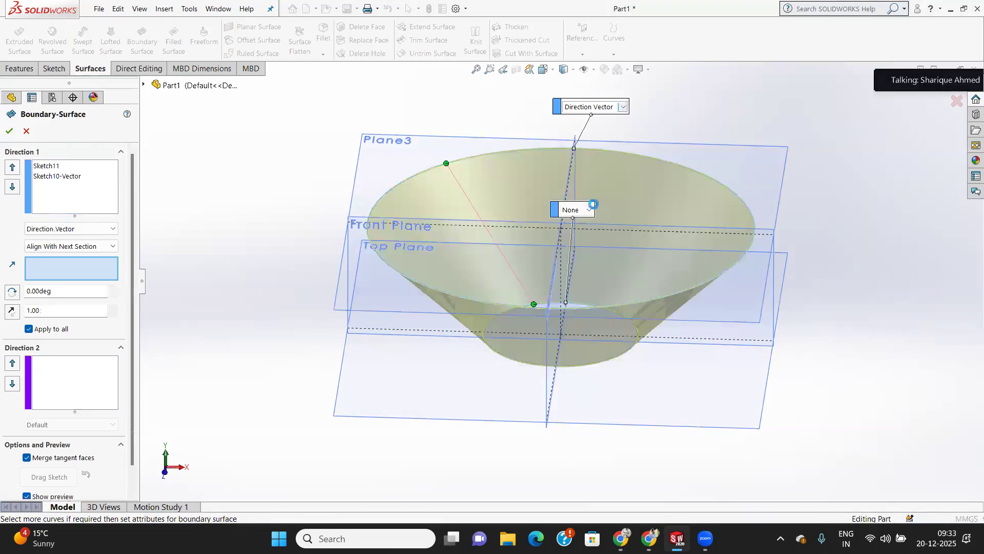
{"action": "left_click", "coordinate": [604, 238]}
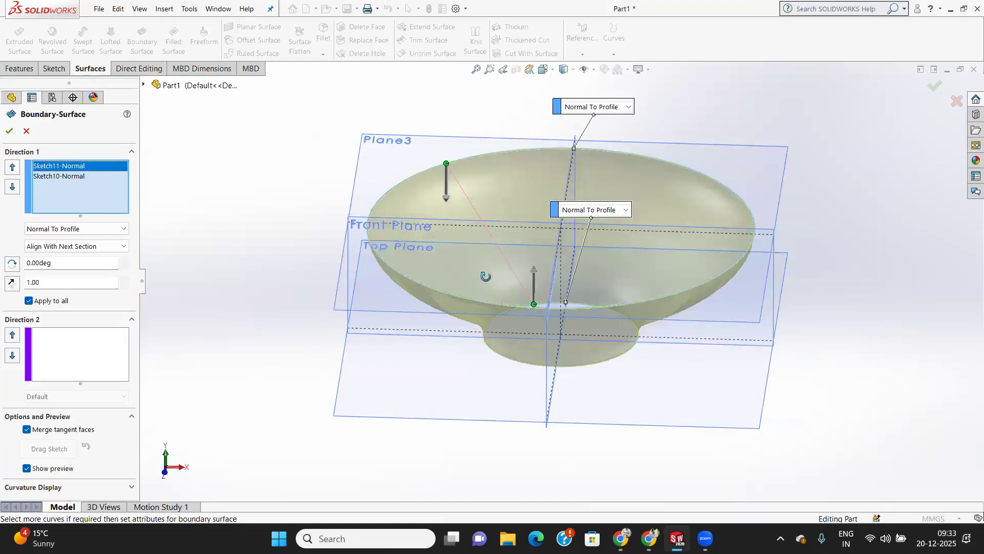
Step: Raise the lower circle profile's tangent length to 1.30 and check the boundary surface's shape from several sides
{"action": "middle_click_drag", "start_coordinate": [486, 276], "coordinate": [487, 312]}
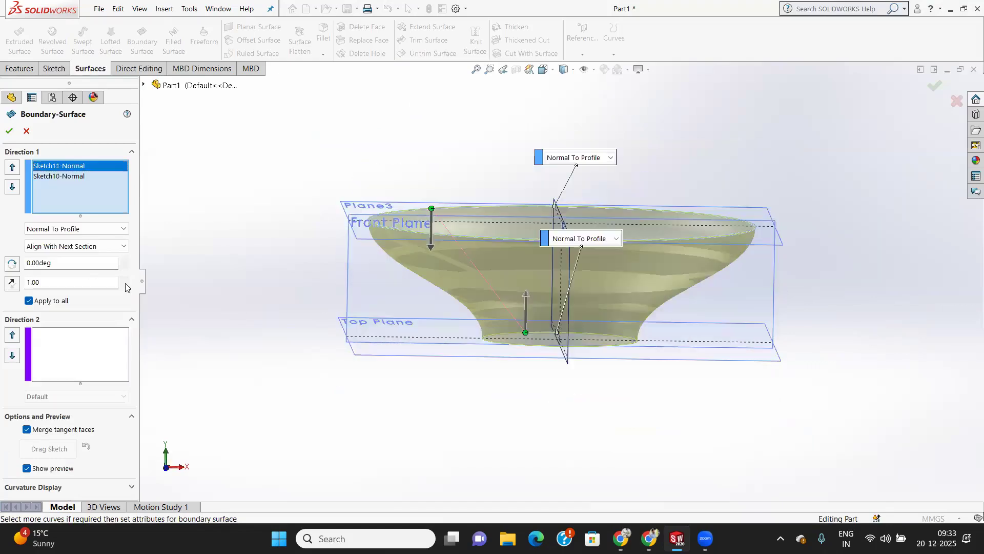
{"action": "left_click", "coordinate": [125, 281]}
{"action": "left_click", "coordinate": [125, 280]}
{"action": "left_click", "coordinate": [125, 281]}
{"action": "middle_click_drag", "start_coordinate": [386, 311], "coordinate": [336, 358]}
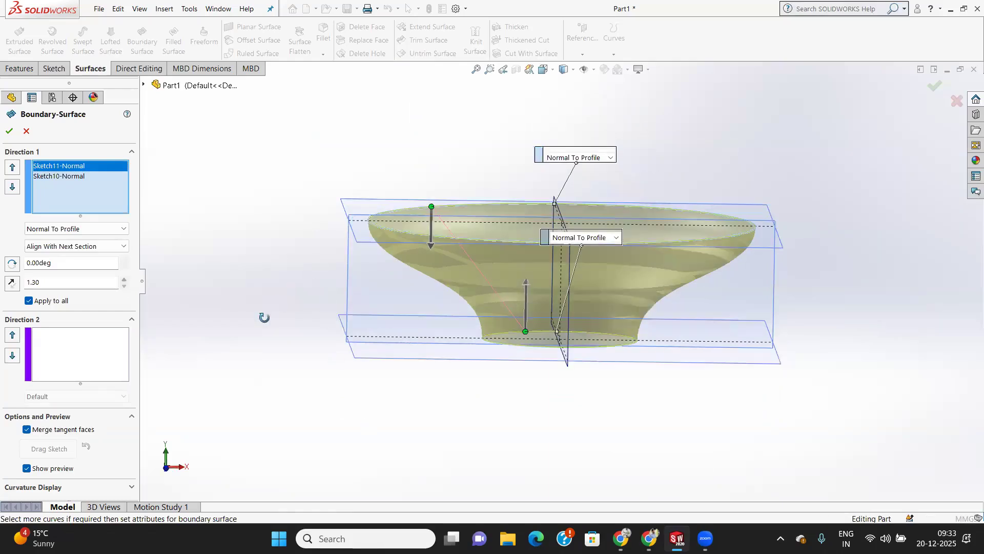
{"action": "middle_click_drag", "start_coordinate": [264, 318], "coordinate": [304, 450]}
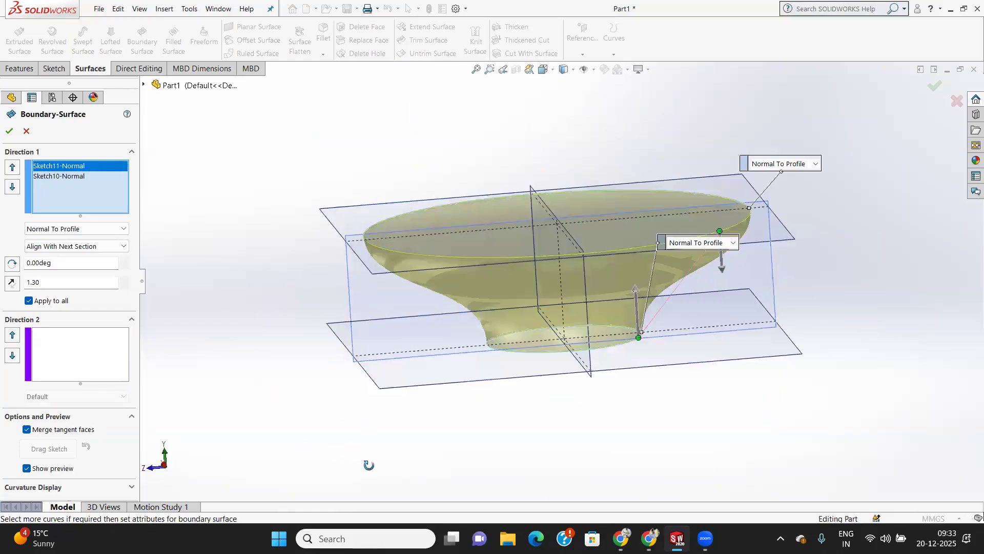
{"action": "middle_click_drag", "start_coordinate": [369, 465], "coordinate": [336, 448]}
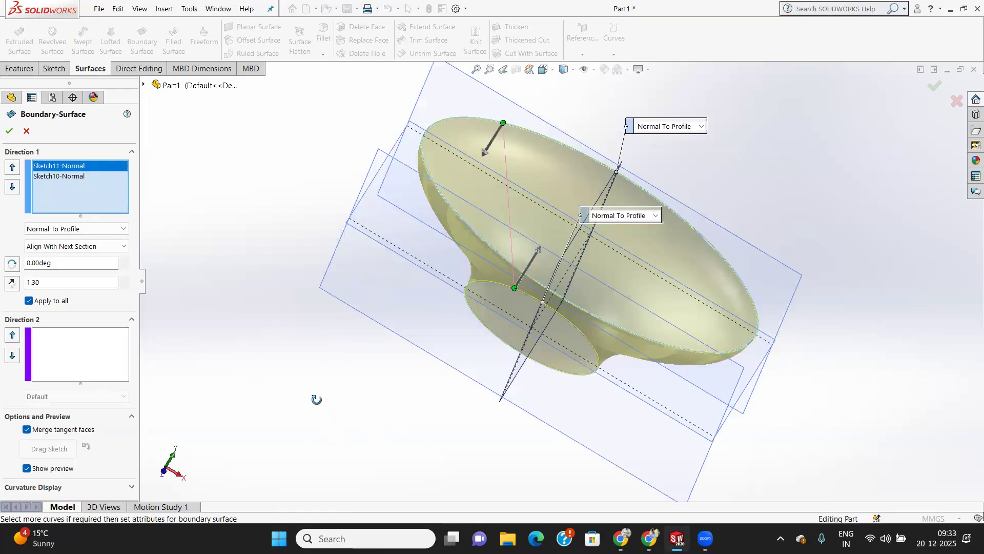
Step: Set the upper circle profile's tangent length to 1.20 and create the boundary surface between the two circles
{"action": "left_click", "coordinate": [73, 176]}
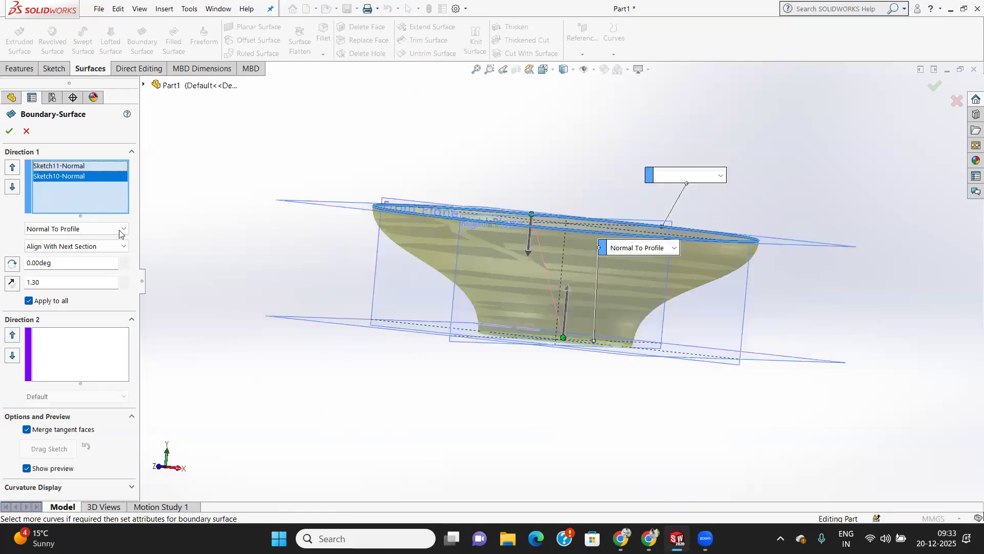
{"action": "left_click", "coordinate": [124, 286]}
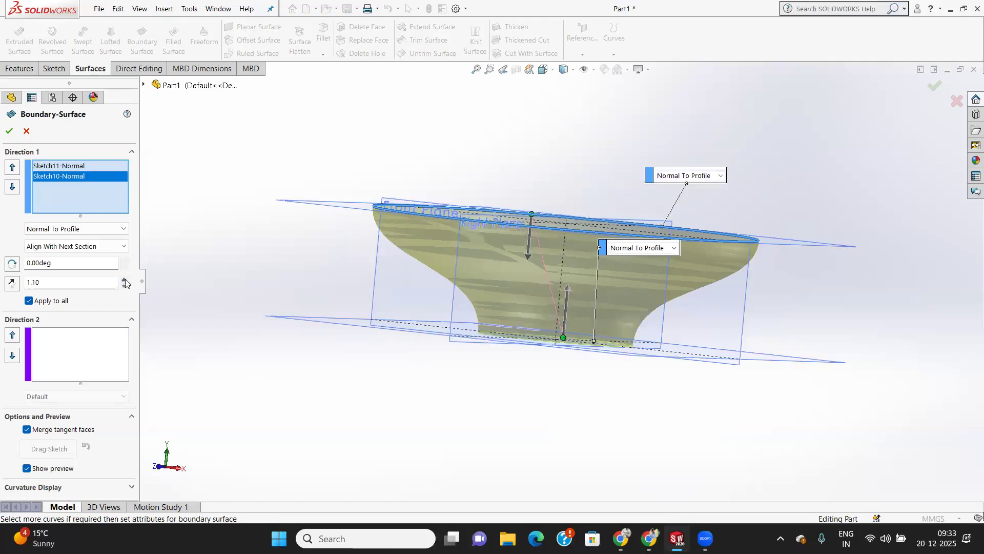
{"action": "left_click_drag", "start_coordinate": [311, 378], "coordinate": [311, 339]}
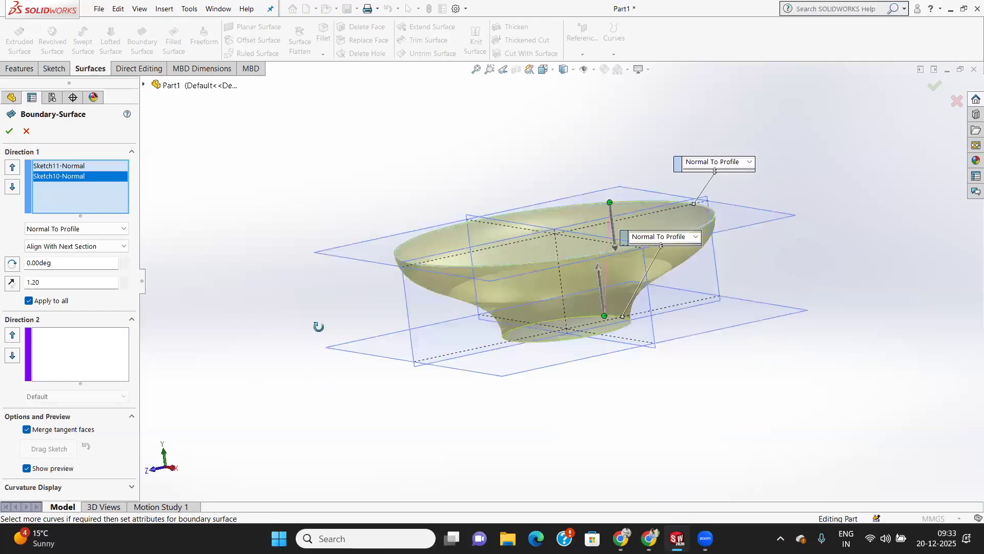
{"action": "left_click_drag", "start_coordinate": [374, 370], "coordinate": [402, 388]}
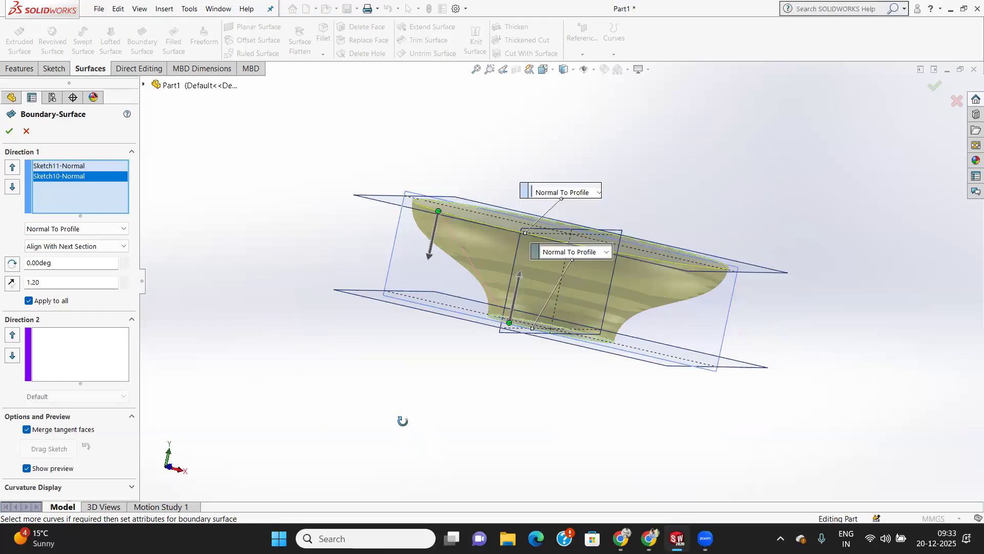
{"action": "left_click_drag", "start_coordinate": [403, 421], "coordinate": [429, 359]}
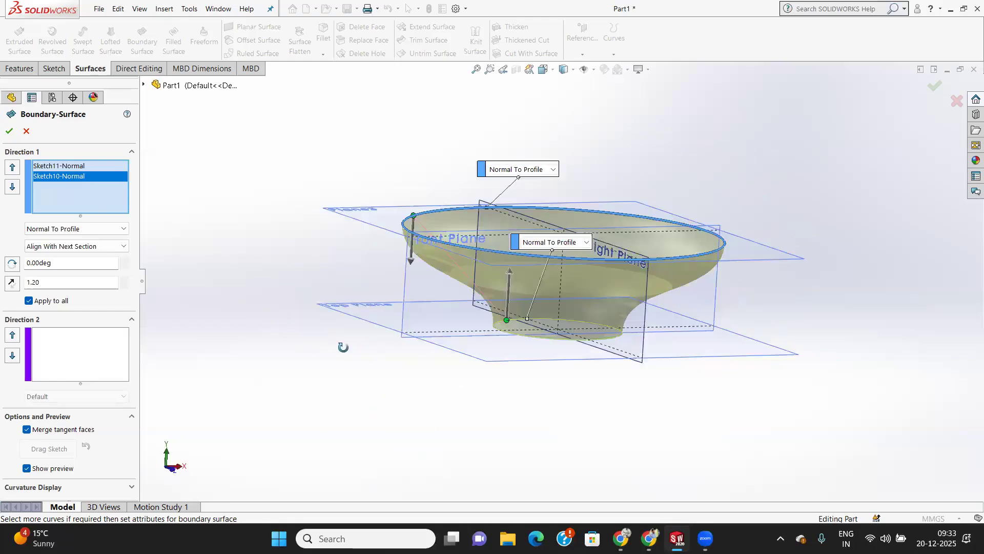
{"action": "left_click_drag", "start_coordinate": [343, 347], "coordinate": [312, 368]}
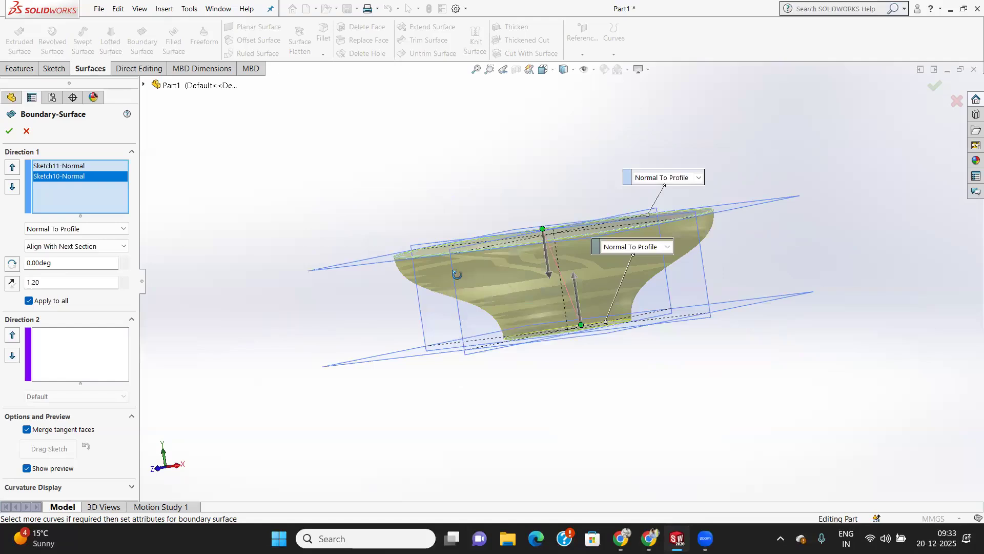
{"action": "left_click_drag", "start_coordinate": [457, 274], "coordinate": [380, 275]}
{"action": "left_click_drag", "start_coordinate": [333, 350], "coordinate": [313, 288]}
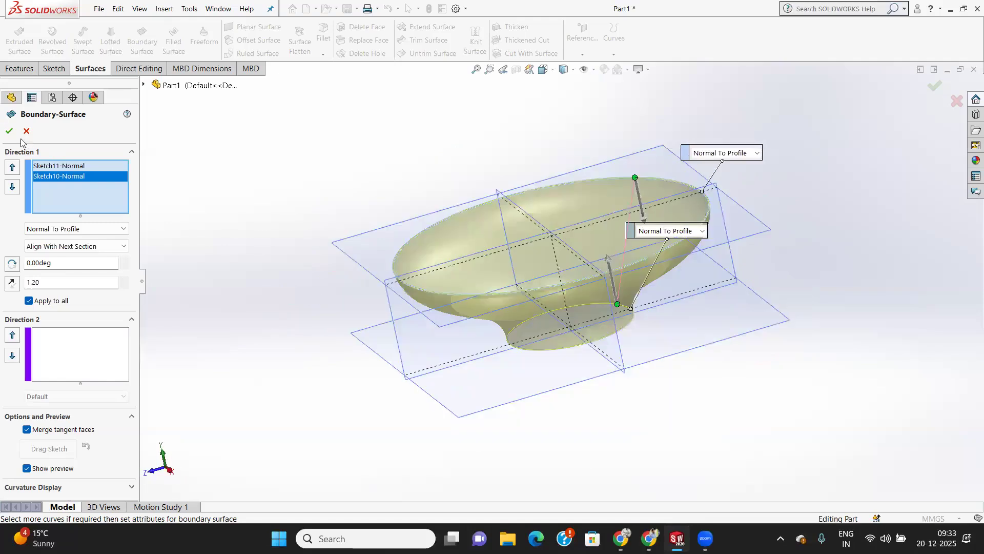
{"action": "middle_click_drag", "start_coordinate": [477, 359], "coordinate": [511, 369]}
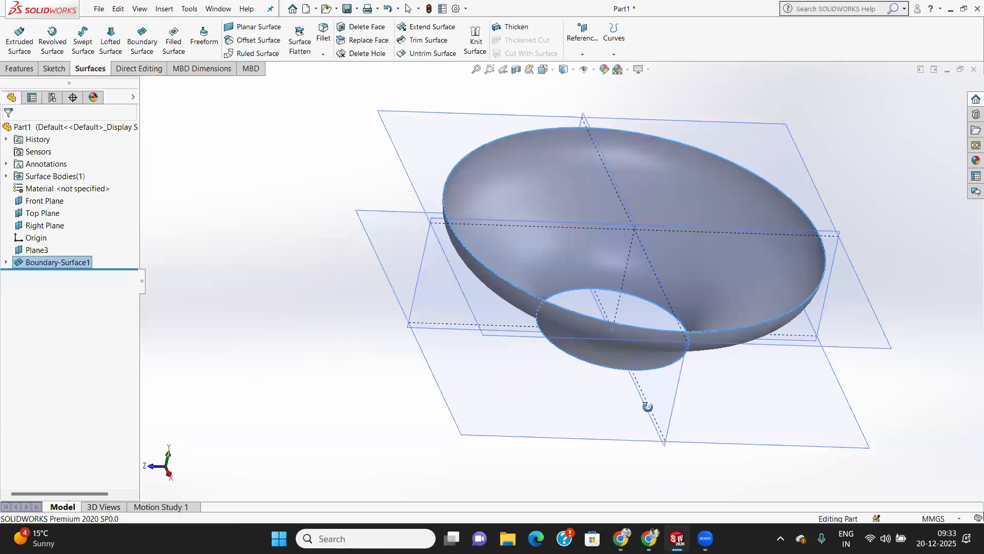
{"action": "middle_click_drag", "start_coordinate": [347, 255], "coordinate": [315, 339]}
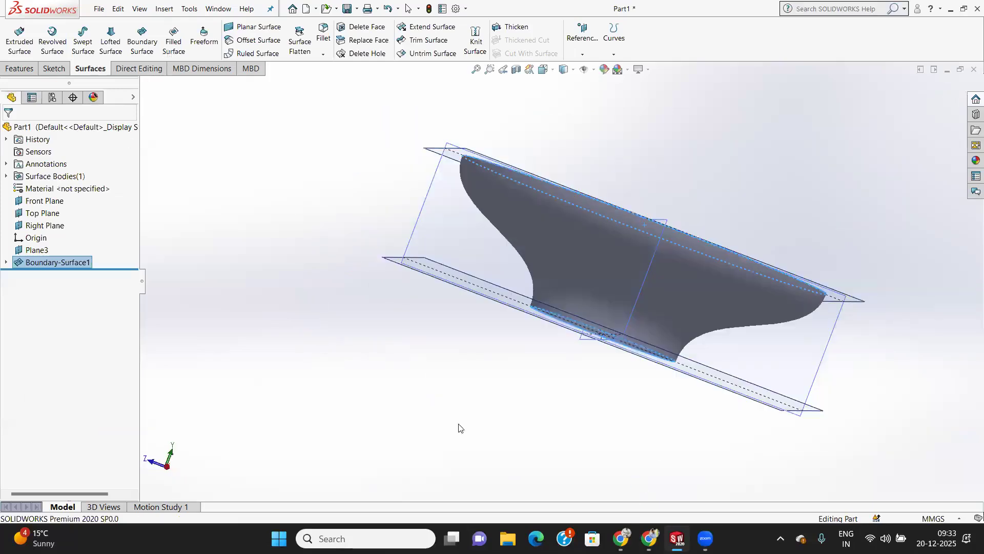
Step: Close the bowl's open base with a Filled Surface using its lower circular edge and Contact as the edge setting
{"action": "middle_click_drag", "start_coordinate": [459, 428], "coordinate": [478, 405]}
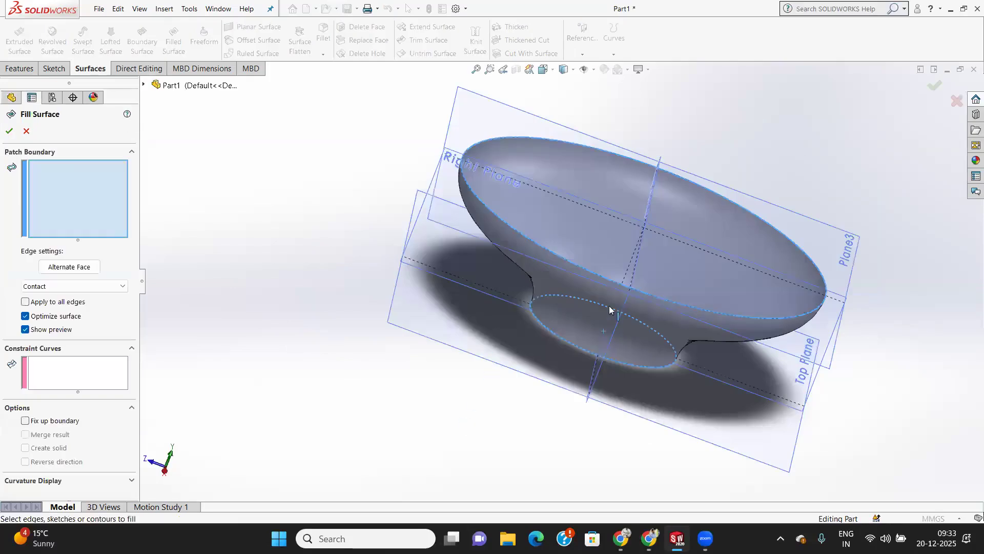
{"action": "left_click", "coordinate": [609, 305]}
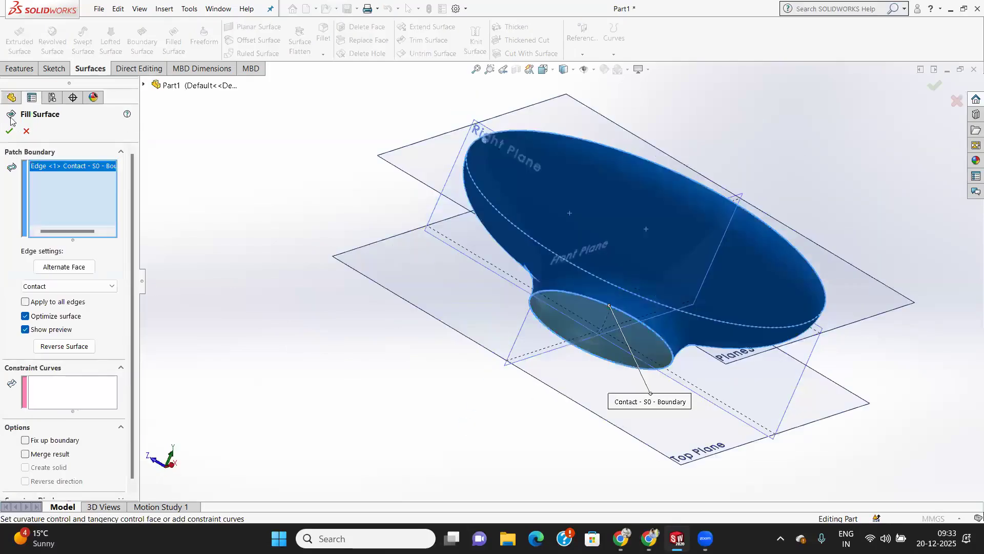
{"action": "key", "text": "Return"}
{"action": "middle_click_drag", "start_coordinate": [510, 332], "coordinate": [578, 270]}
{"action": "middle_click_drag", "start_coordinate": [515, 410], "coordinate": [553, 136]}
{"action": "middle_click_drag", "start_coordinate": [561, 218], "coordinate": [538, 261]}
{"action": "scroll", "coordinate": [521, 242], "scroll_direction": "down", "scroll_amount": 3}
{"action": "scroll", "coordinate": [521, 242], "scroll_direction": "up", "scroll_amount": 3}
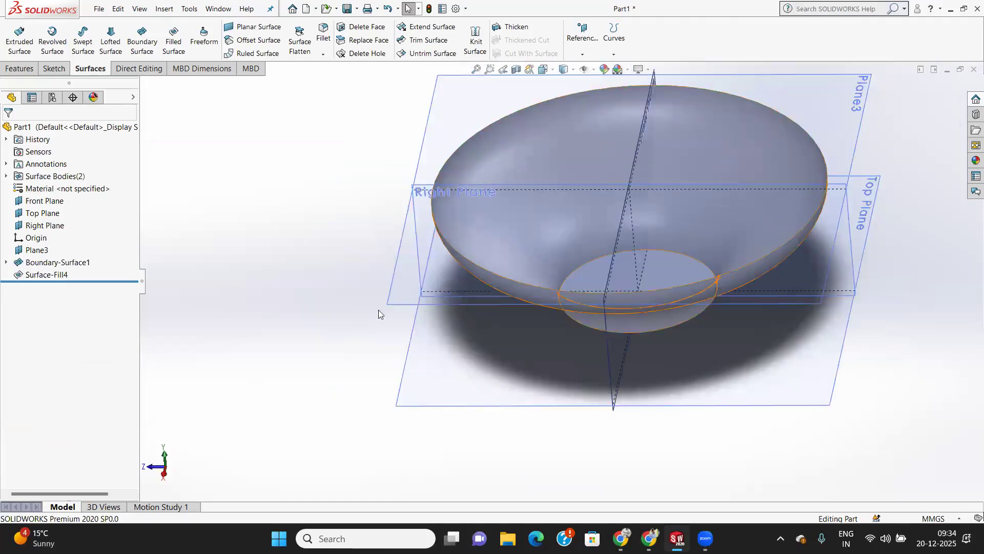
Step: Offset the bowl's curved wall surface outward by 5 mm
{"action": "left_click", "coordinate": [257, 41]}
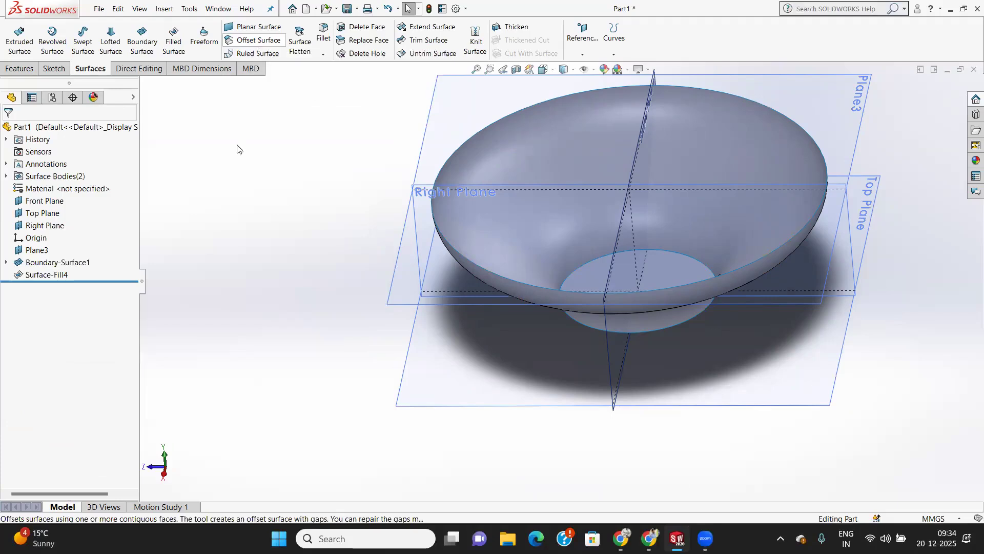
{"action": "left_click", "coordinate": [506, 227]}
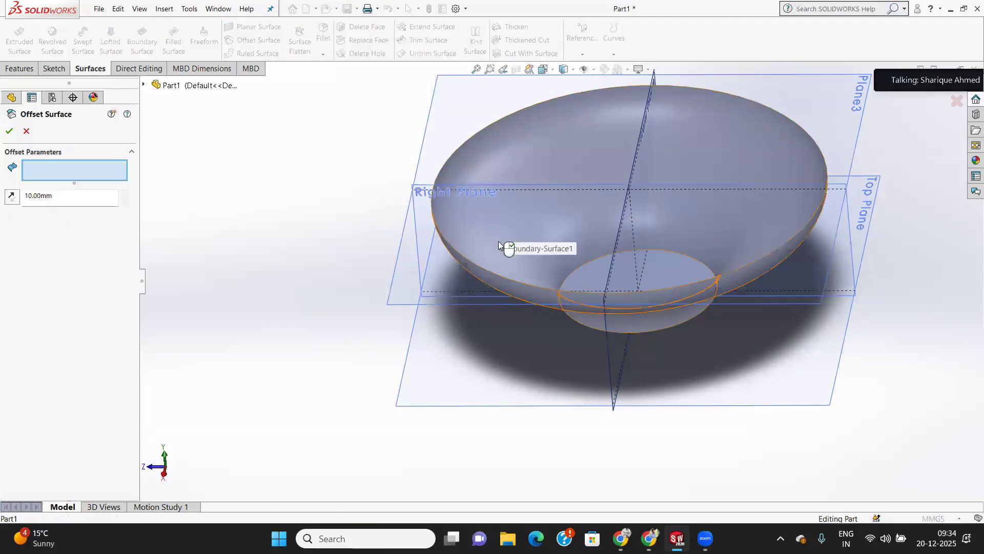
{"action": "middle_click_drag", "start_coordinate": [462, 302], "coordinate": [439, 368]}
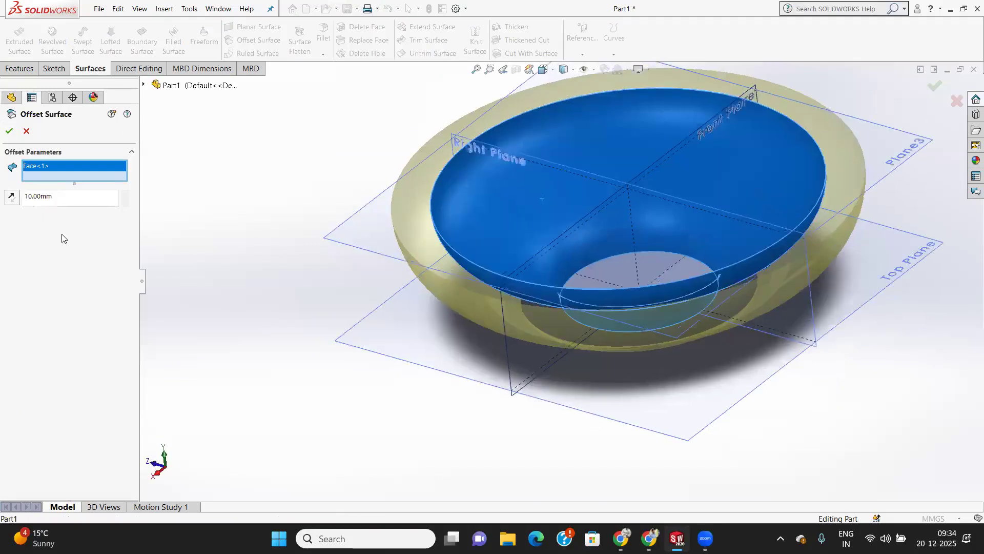
{"action": "left_click_drag", "start_coordinate": [53, 196], "coordinate": [9, 199]}
{"action": "type", "text": "5"}
{"action": "key", "text": "Return"}
{"action": "mouse_move", "coordinate": [566, 373]}
{"action": "middle_mouse_down"}
{"action": "mouse_move", "coordinate": [558, 275]}
{"action": "mouse_move", "coordinate": [523, 206]}
{"action": "mouse_move", "coordinate": [578, 372]}
{"action": "middle_mouse_up"}
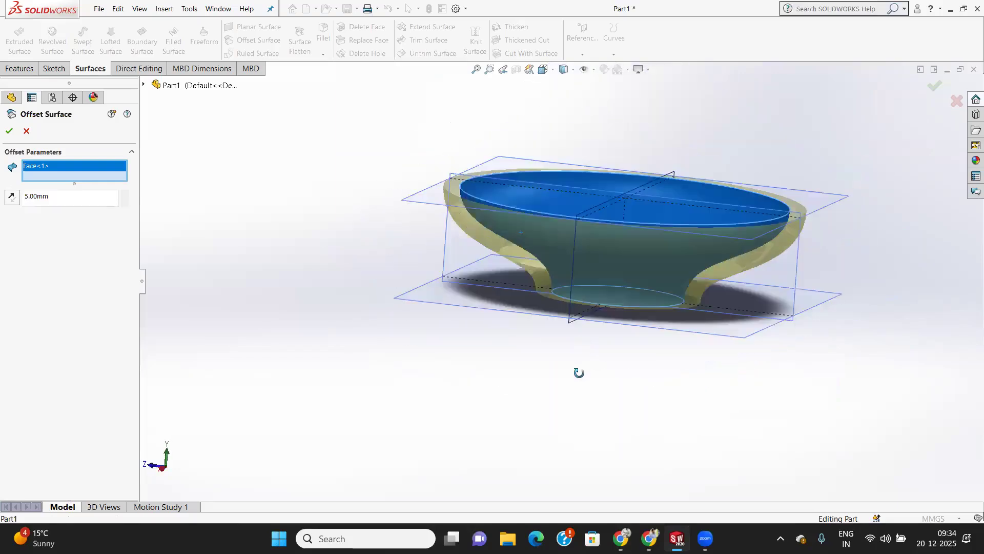
{"action": "left_click", "coordinate": [8, 131]}
Step: Set up a Boundary Surface across the gap at the base, using the outer wall's lower edge and the base fill surface as Direction 1 profiles
{"action": "middle_click_drag", "start_coordinate": [473, 227], "coordinate": [589, 374]}
{"action": "scroll", "coordinate": [549, 258], "scroll_direction": "down", "scroll_amount": 2}
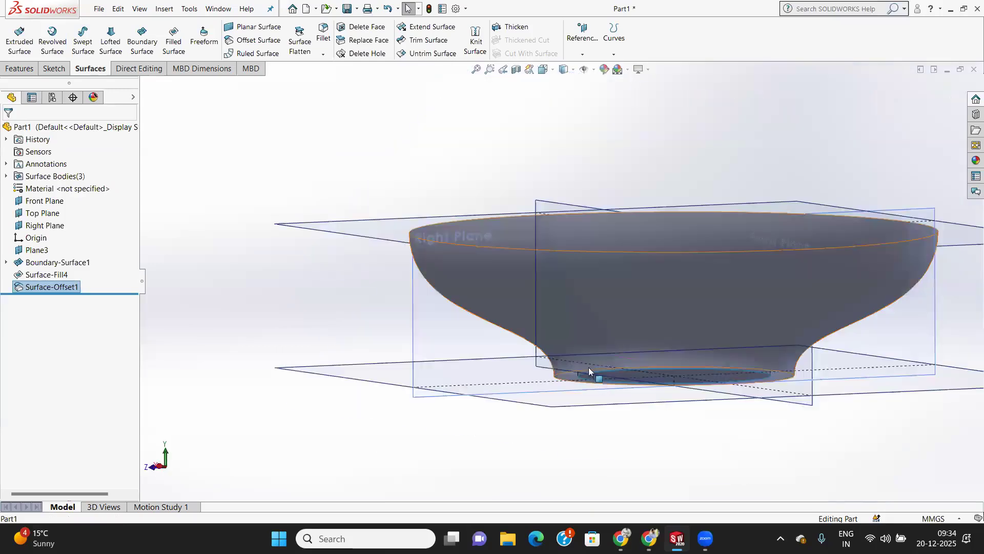
{"action": "middle_click_drag", "start_coordinate": [562, 306], "coordinate": [557, 260]}
{"action": "middle_click_drag", "start_coordinate": [570, 300], "coordinate": [571, 305]}
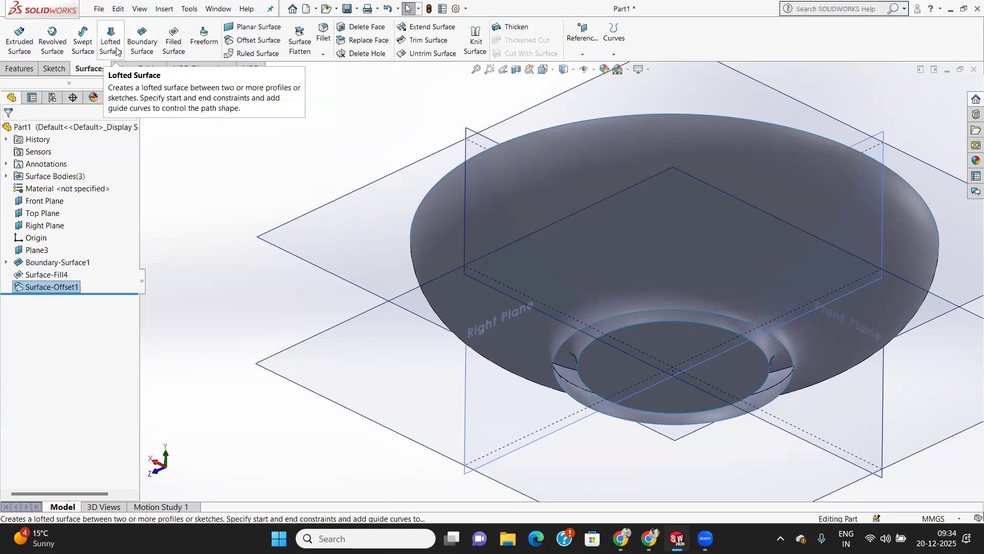
{"action": "left_click", "coordinate": [142, 48]}
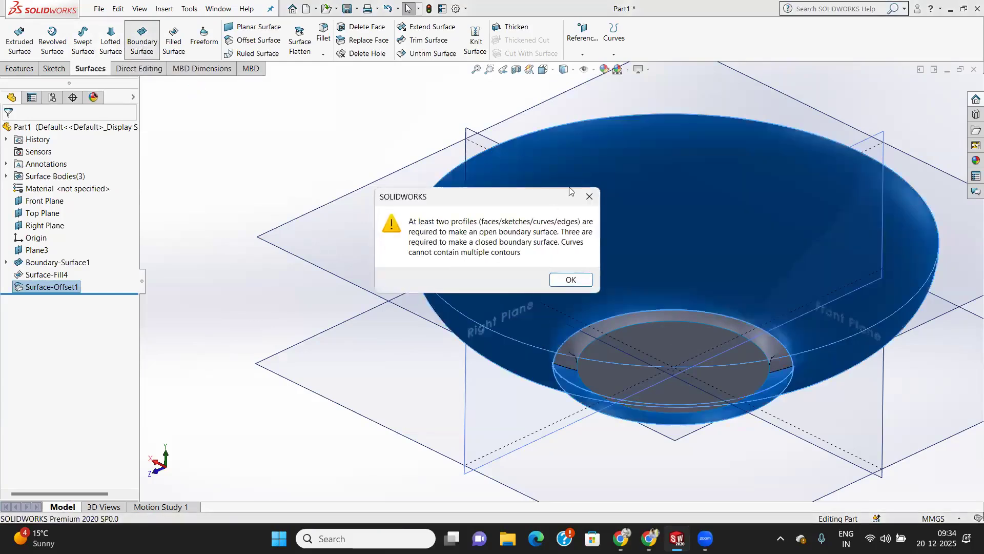
{"action": "left_click", "coordinate": [590, 196]}
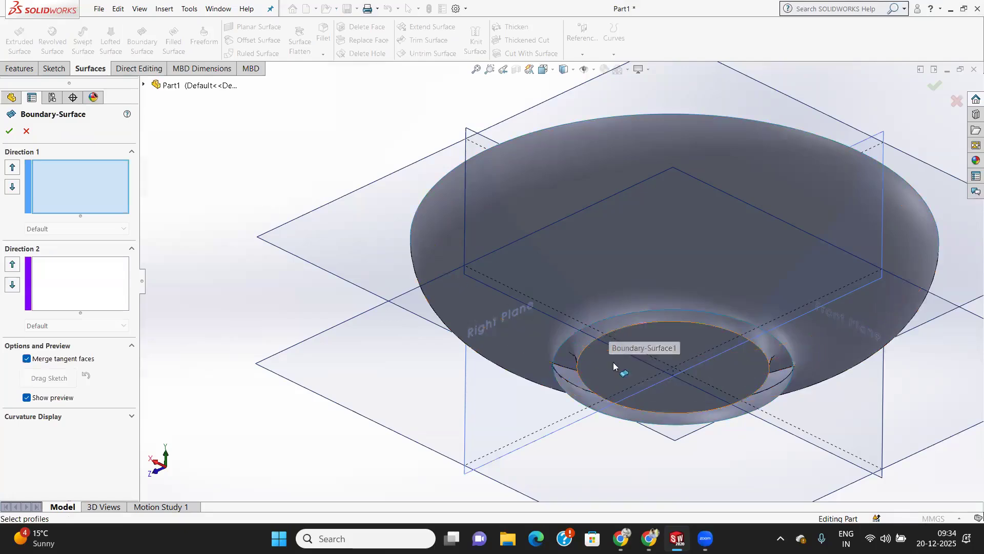
{"action": "scroll", "coordinate": [613, 365], "scroll_direction": "down", "scroll_amount": 3}
{"action": "left_click", "coordinate": [596, 277]}
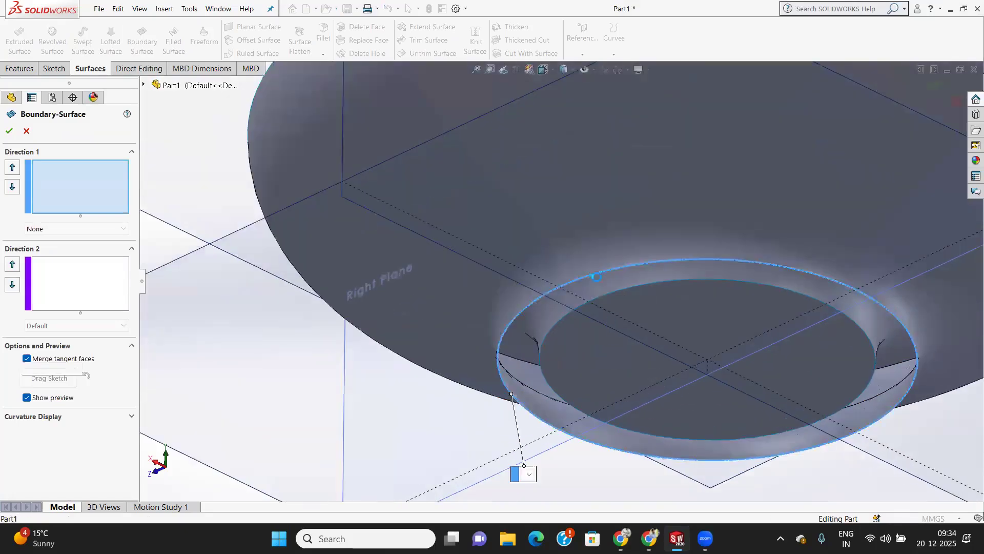
{"action": "left_click", "coordinate": [610, 302]}
{"action": "middle_click_drag", "start_coordinate": [615, 317], "coordinate": [606, 328]}
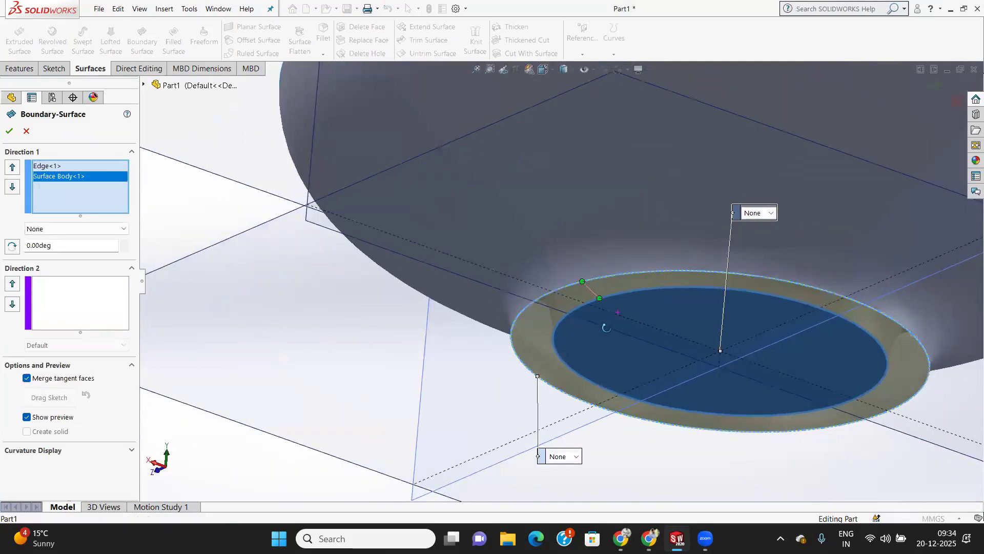
Step: Set the base fill profile to Normal To Profile with a 4.00° draft angle, and try Curvature To Face and Tangency To Face on the outer edge
{"action": "left_click", "coordinate": [772, 214]}
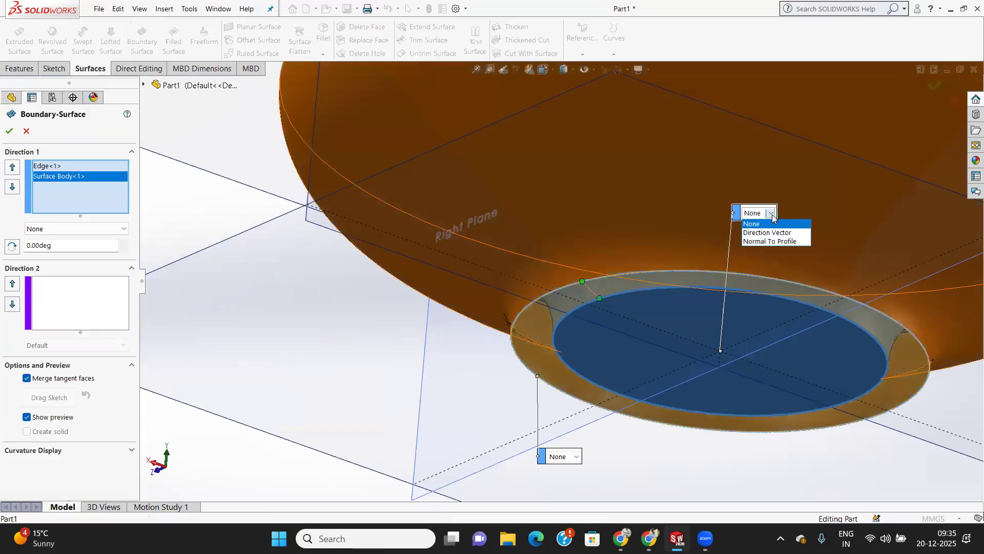
{"action": "left_click", "coordinate": [775, 241]}
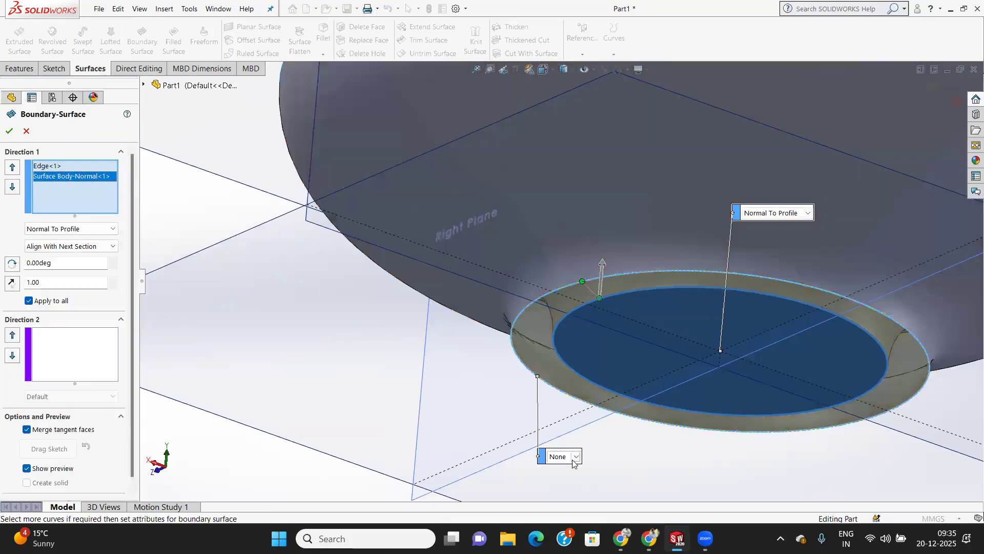
{"action": "left_click", "coordinate": [576, 457]}
{"action": "left_click", "coordinate": [580, 494]}
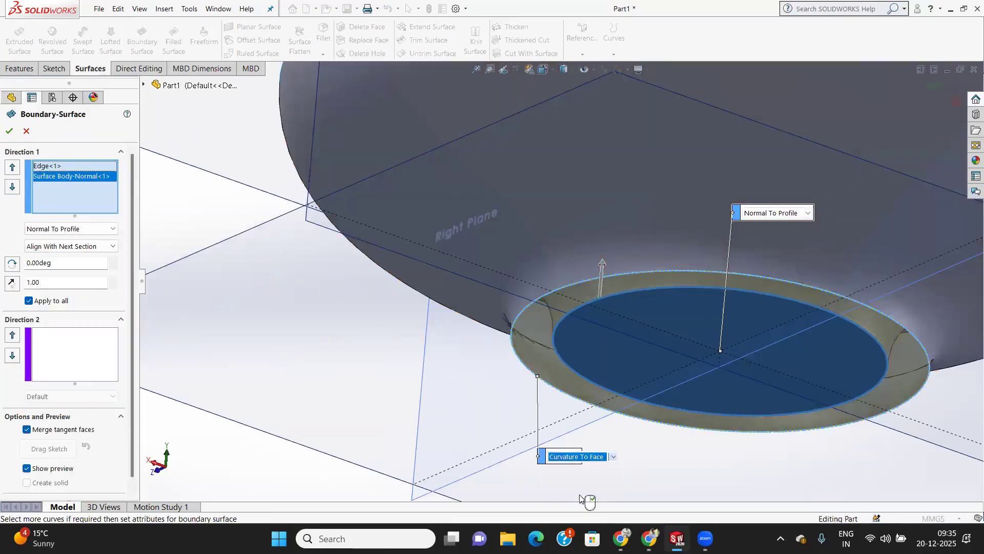
{"action": "left_click", "coordinate": [612, 457]}
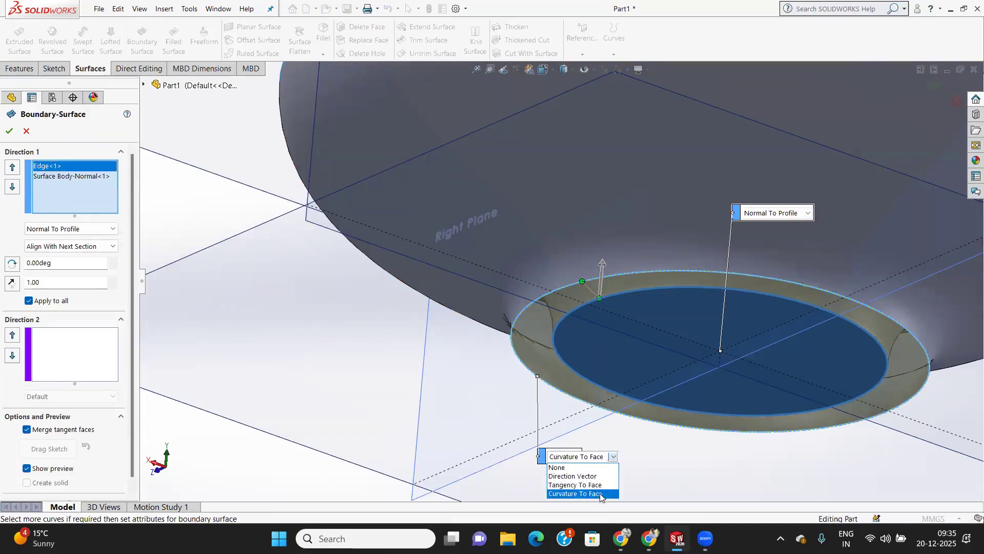
{"action": "left_click", "coordinate": [594, 486]}
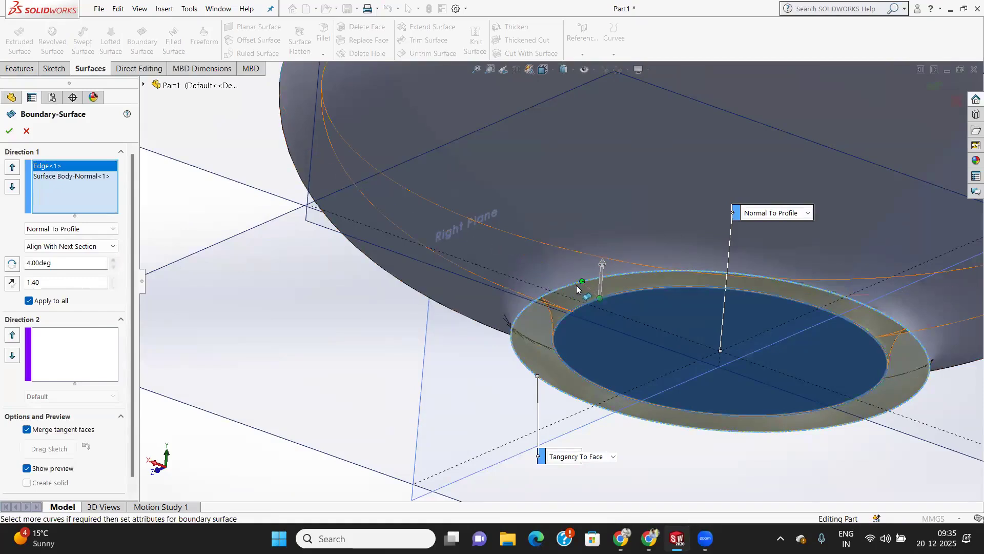
Step: Shift the outer edge's connector point, set the fill profile's tangent length to 2.06, and create the boundary surface around the base
{"action": "left_click", "coordinate": [554, 299]}
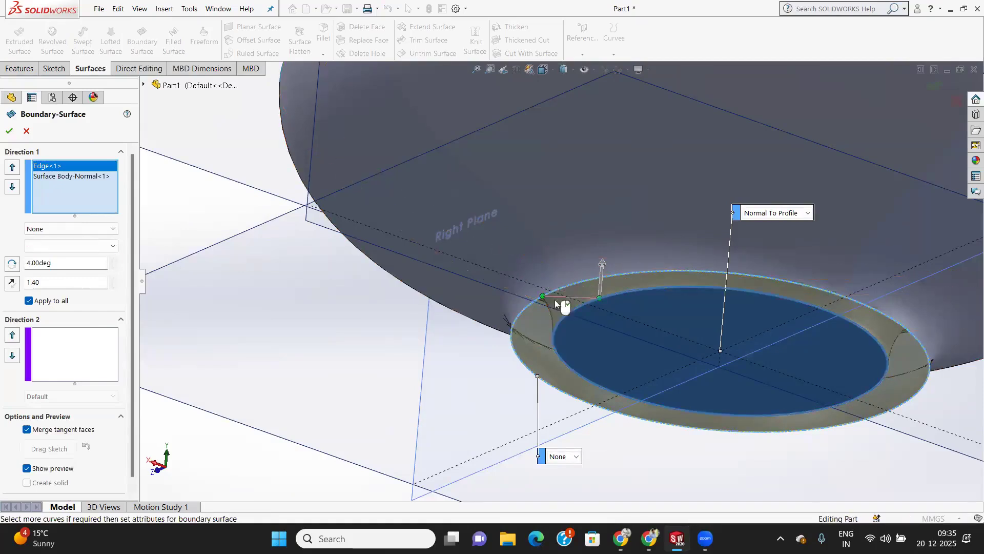
{"action": "mouse_move", "coordinate": [600, 265]}
{"action": "left_mouse_down"}
{"action": "mouse_move", "coordinate": [604, 231]}
{"action": "mouse_move", "coordinate": [605, 249]}
{"action": "left_mouse_up"}
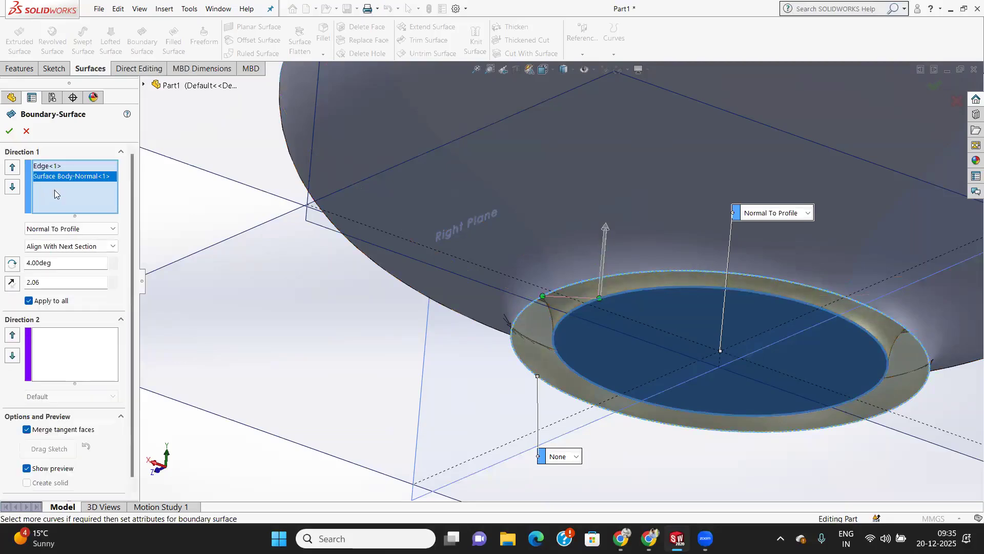
{"action": "left_click", "coordinate": [10, 132]}
{"action": "middle_click_drag", "start_coordinate": [386, 293], "coordinate": [726, 267]}
{"action": "scroll", "coordinate": [726, 267], "scroll_direction": "down", "scroll_amount": 2}
{"action": "scroll", "coordinate": [682, 232], "scroll_direction": "up", "scroll_amount": 8}
{"action": "middle_click_drag", "start_coordinate": [528, 209], "coordinate": [319, 357]}
{"action": "scroll", "coordinate": [497, 131], "scroll_direction": "down", "scroll_amount": 5}
{"action": "scroll", "coordinate": [495, 136], "scroll_direction": "up", "scroll_amount": 5}
{"action": "left_click", "coordinate": [284, 321]}
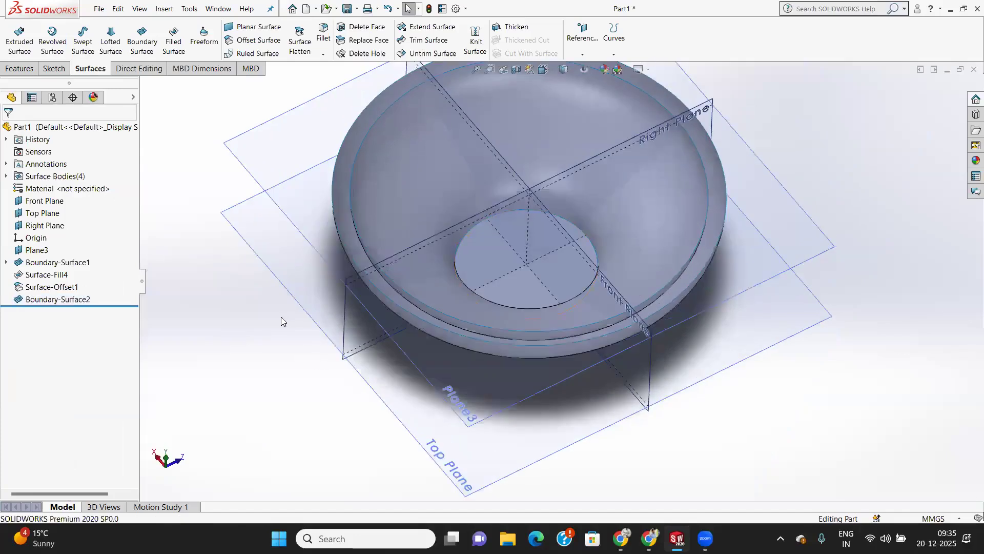
Step: Set up a Boundary Surface across the rim gap, using the outer and inner walls' upper edges as Direction 1 profiles
{"action": "left_click", "coordinate": [141, 40]}
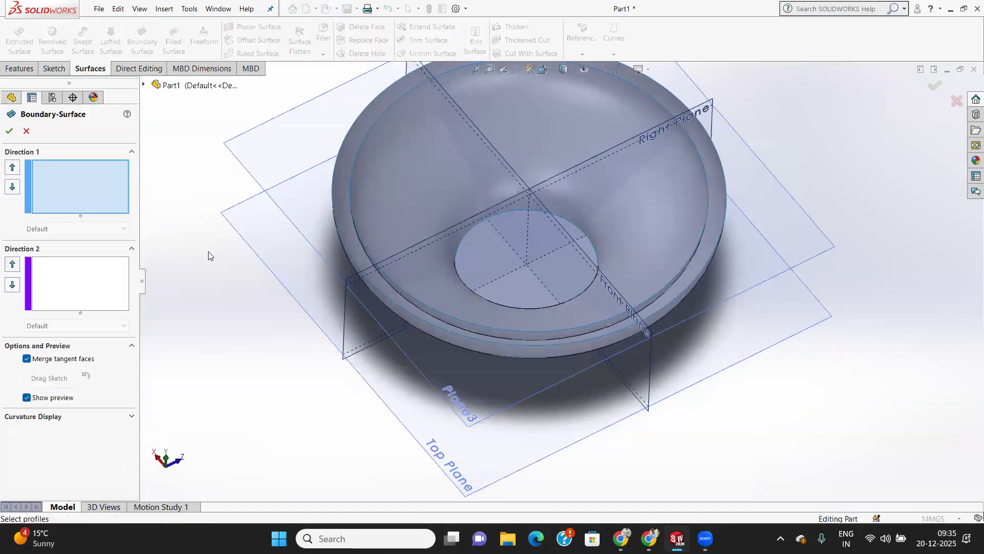
{"action": "left_click", "coordinate": [360, 246]}
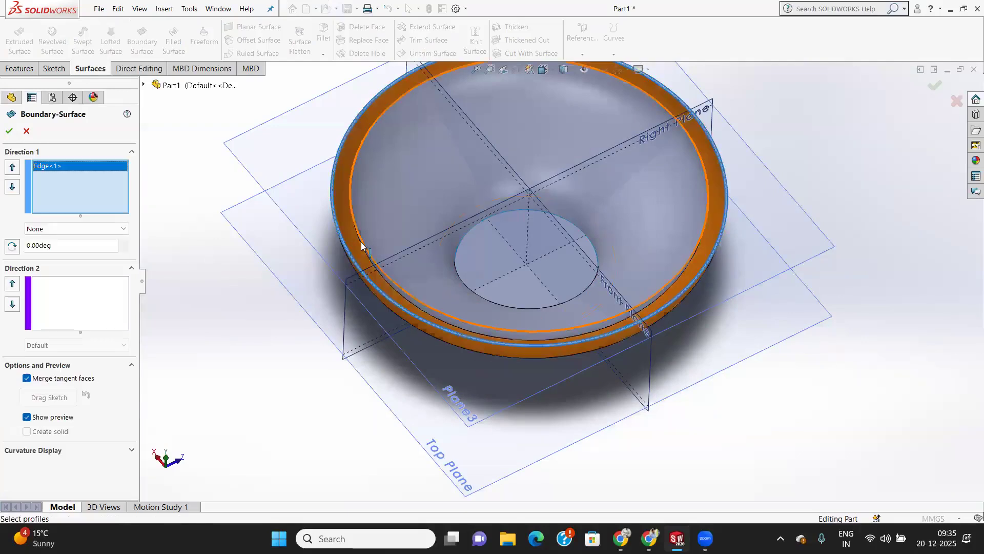
{"action": "left_click", "coordinate": [365, 251]}
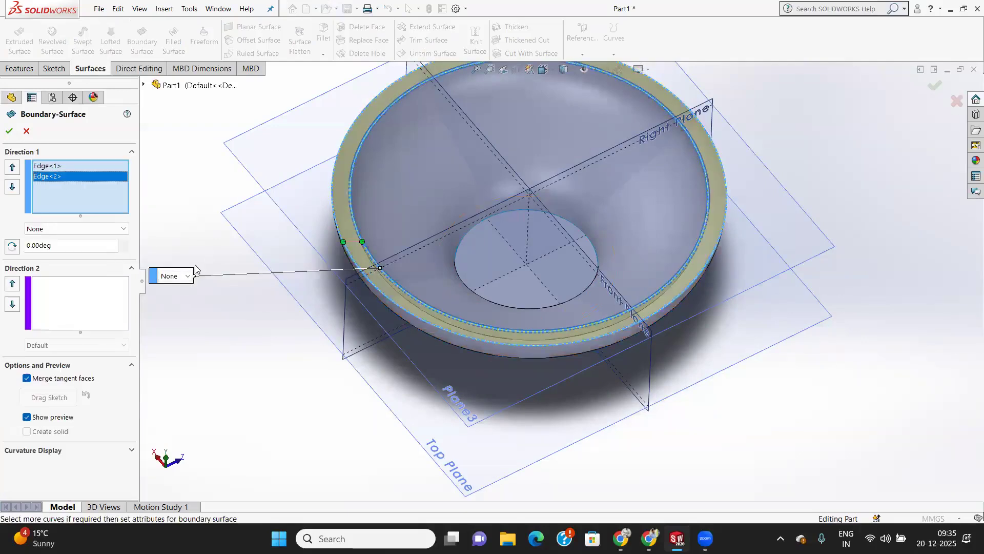
{"action": "key", "text": "f"}
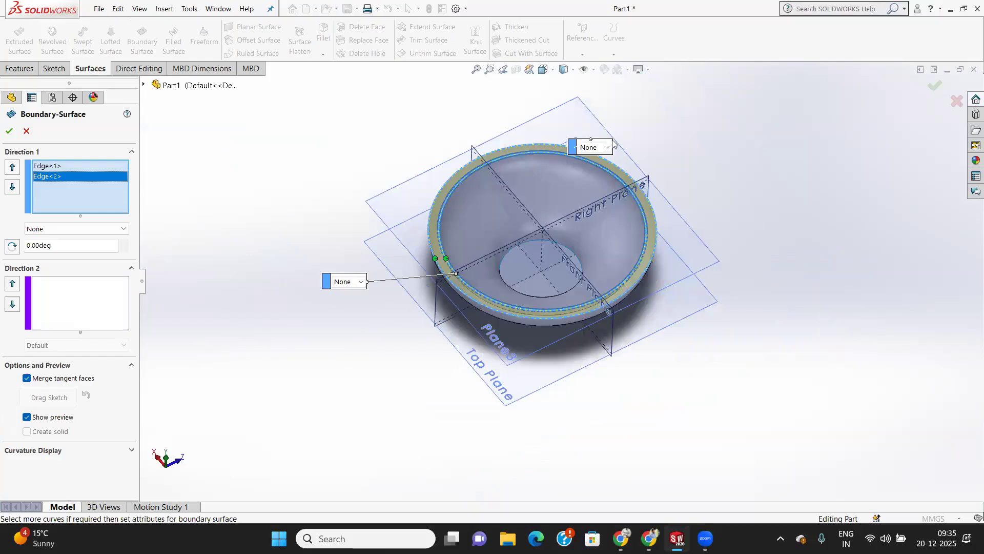
Step: Set the outer rim edge to Curvature To Face and the inner rim edge to Normal To Profile
{"action": "left_click", "coordinate": [608, 148]}
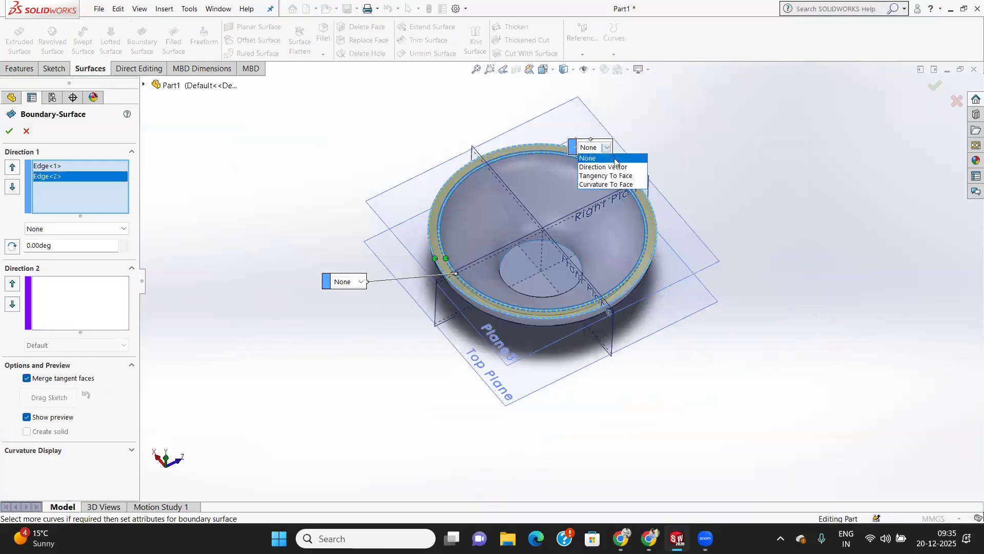
{"action": "left_click", "coordinate": [618, 185]}
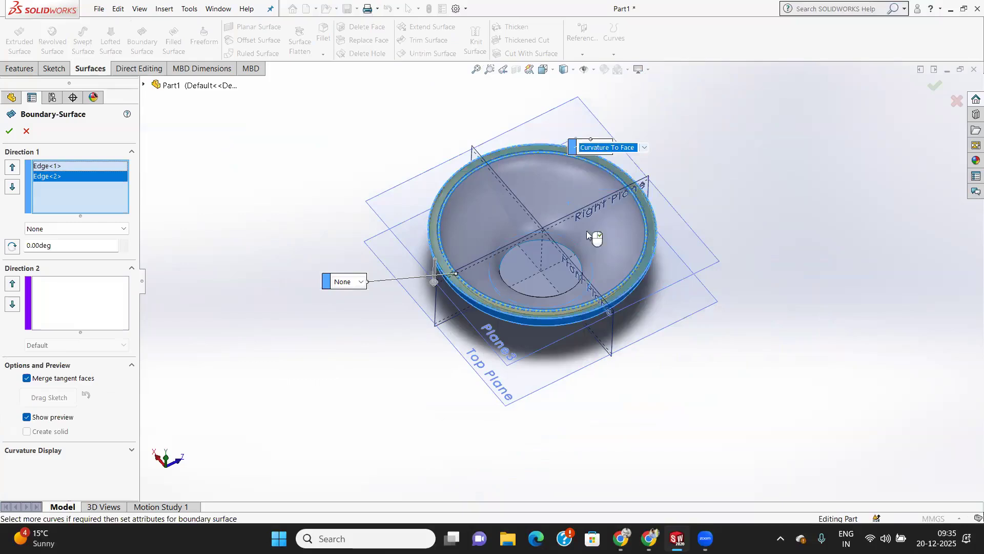
{"action": "left_click", "coordinate": [361, 282]}
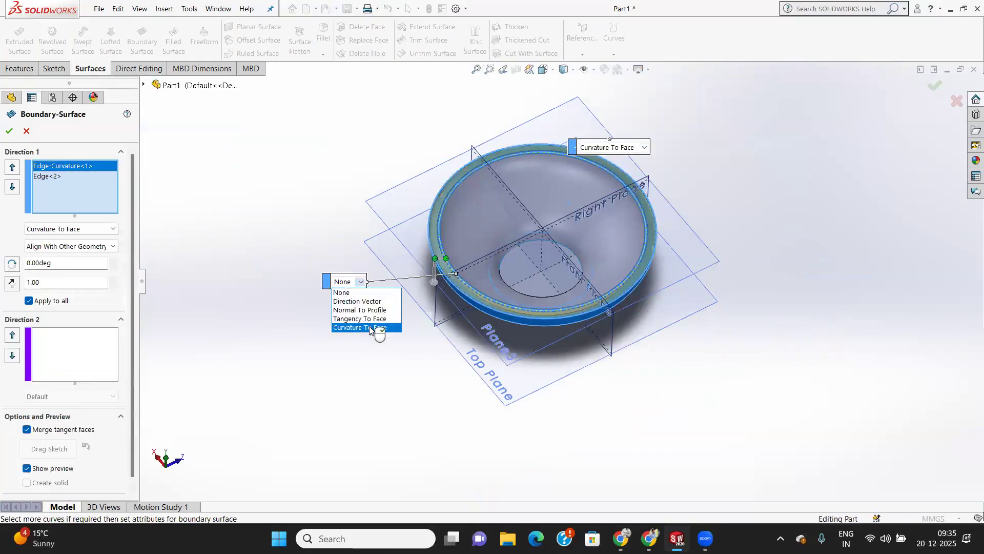
{"action": "left_click", "coordinate": [370, 310]}
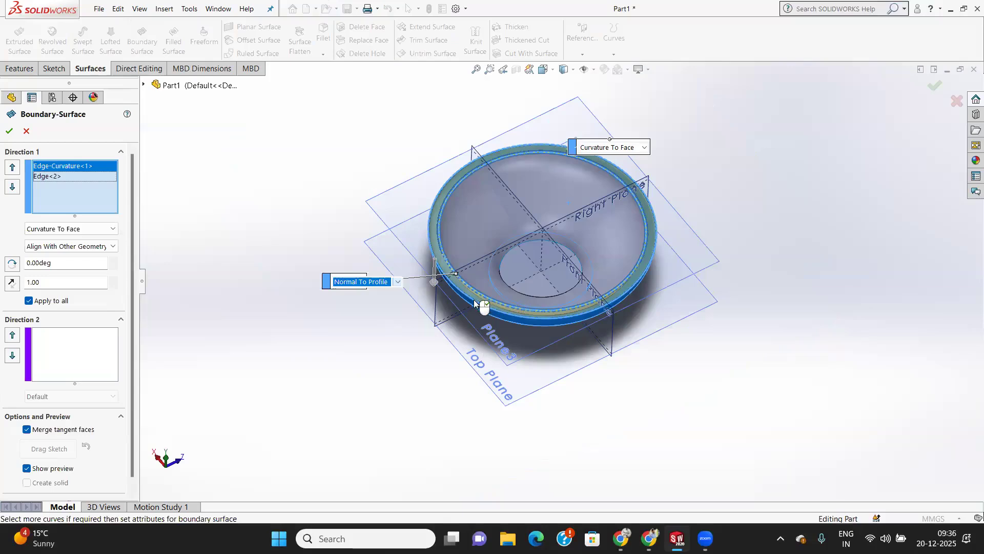
Step: Lengthen the outer rim edge's tangent to about 2.88 and create the boundary surface closing the rim
{"action": "scroll", "coordinate": [424, 284], "scroll_direction": "down", "scroll_amount": 5}
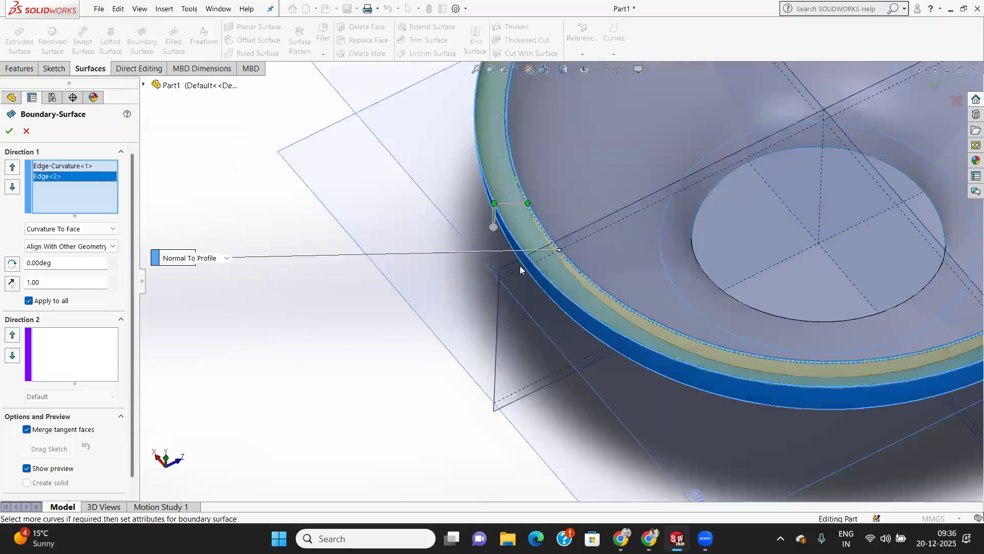
{"action": "left_click", "coordinate": [489, 220]}
{"action": "left_click_drag", "start_coordinate": [490, 217], "coordinate": [490, 231]}
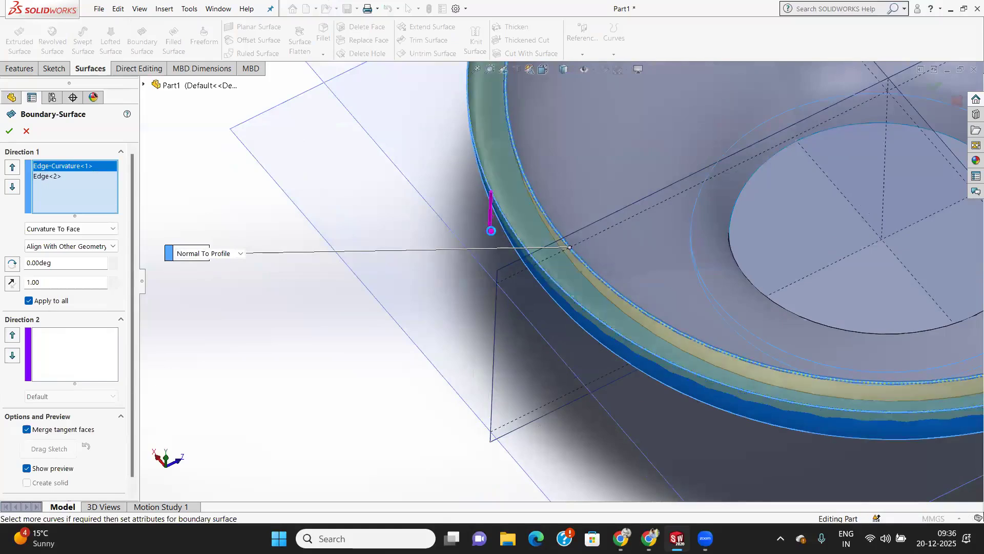
{"action": "scroll", "coordinate": [505, 215], "scroll_direction": "up", "scroll_amount": 4}
{"action": "left_click", "coordinate": [10, 131]}
{"action": "middle_click_drag", "start_coordinate": [644, 262], "coordinate": [589, 196]}
{"action": "scroll", "coordinate": [557, 251], "scroll_direction": "down", "scroll_amount": 3}
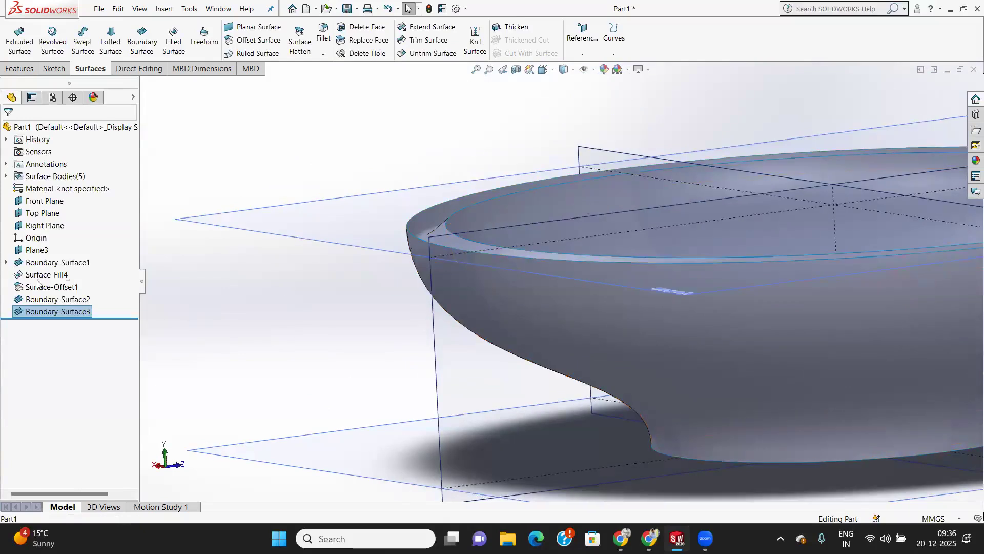
Step: Edit the rim boundary surface to reverse the tangent direction at the outer edge
{"action": "right_click", "coordinate": [55, 311]}
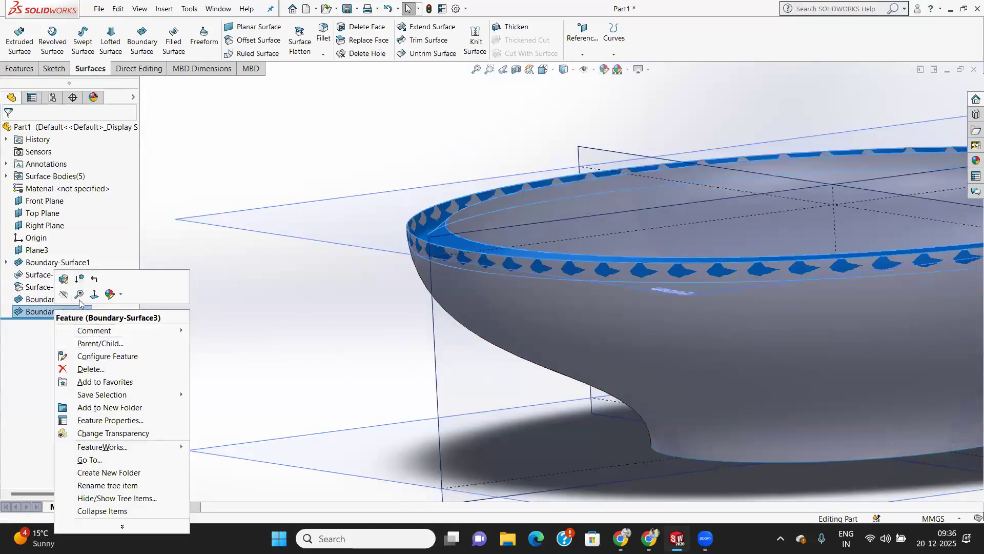
{"action": "left_click", "coordinate": [63, 278]}
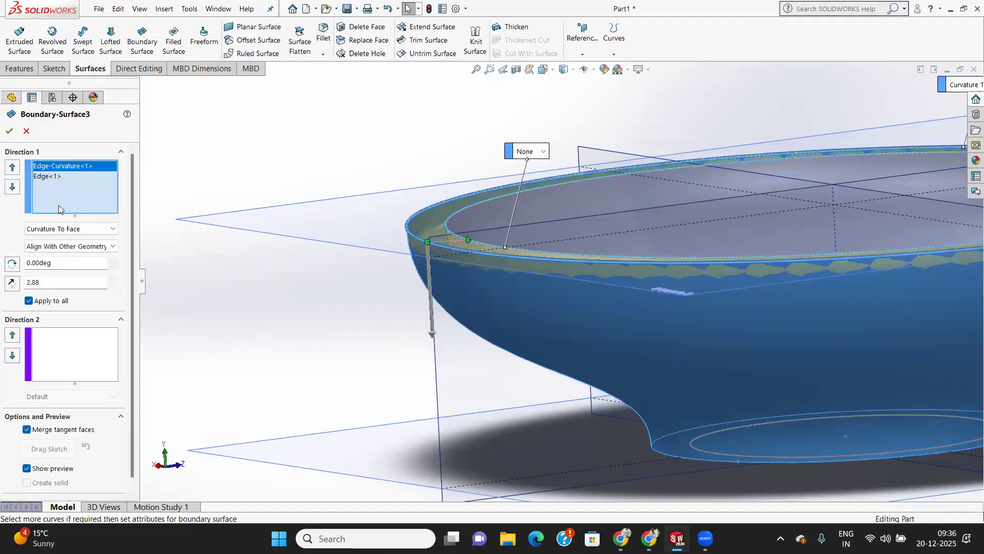
{"action": "left_click", "coordinate": [15, 282]}
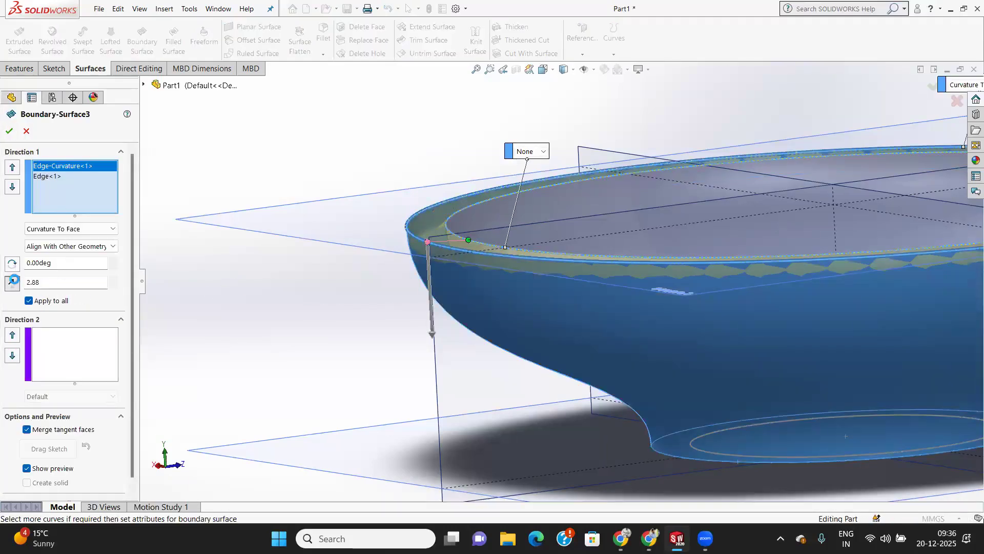
{"action": "middle_click_drag", "start_coordinate": [342, 262], "coordinate": [295, 272]}
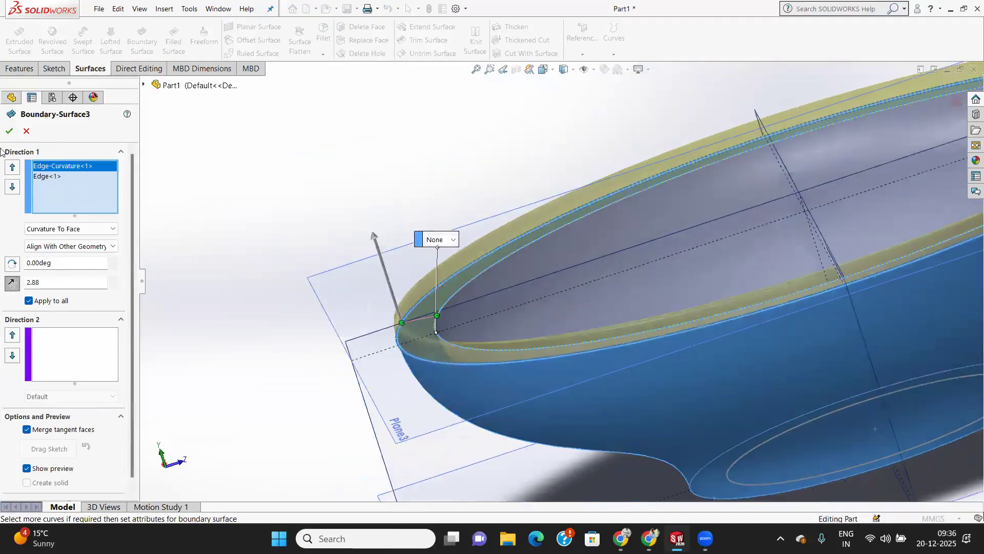
{"action": "left_click", "coordinate": [9, 131]}
Step: Hide the primary planes and switch the display style to Shaded without edges
{"action": "middle_click_drag", "start_coordinate": [506, 310], "coordinate": [423, 385]}
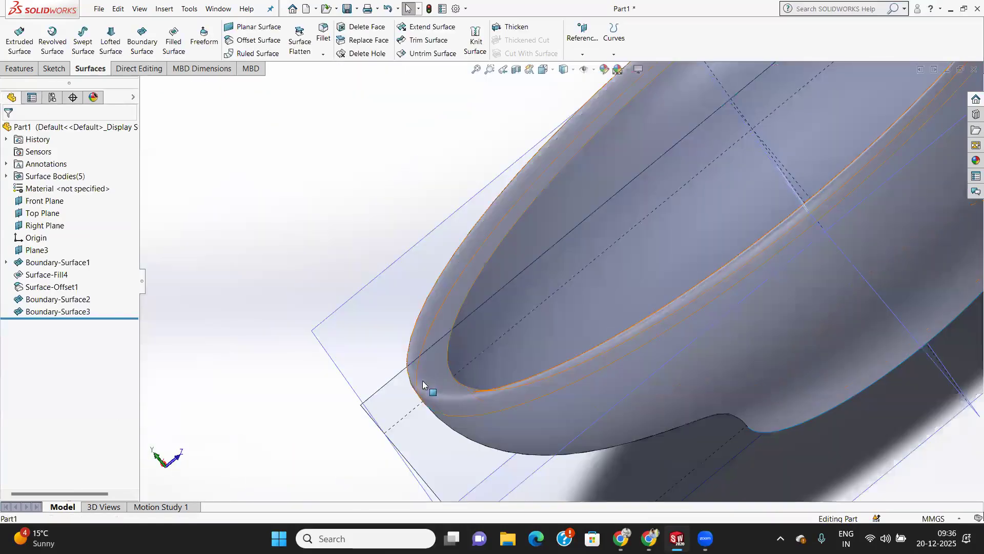
{"action": "scroll", "coordinate": [551, 277], "scroll_direction": "up", "scroll_amount": 2}
{"action": "middle_click_drag", "start_coordinate": [551, 276], "coordinate": [576, 258]}
{"action": "scroll", "coordinate": [576, 275], "scroll_direction": "down", "scroll_amount": 2}
{"action": "scroll", "coordinate": [576, 276], "scroll_direction": "up", "scroll_amount": 5}
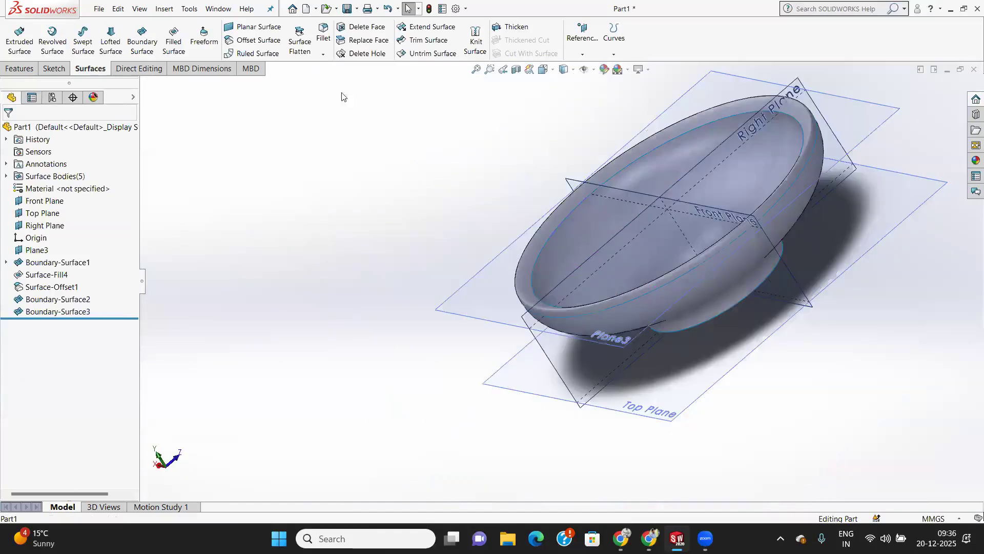
{"action": "left_click", "coordinate": [594, 70]}
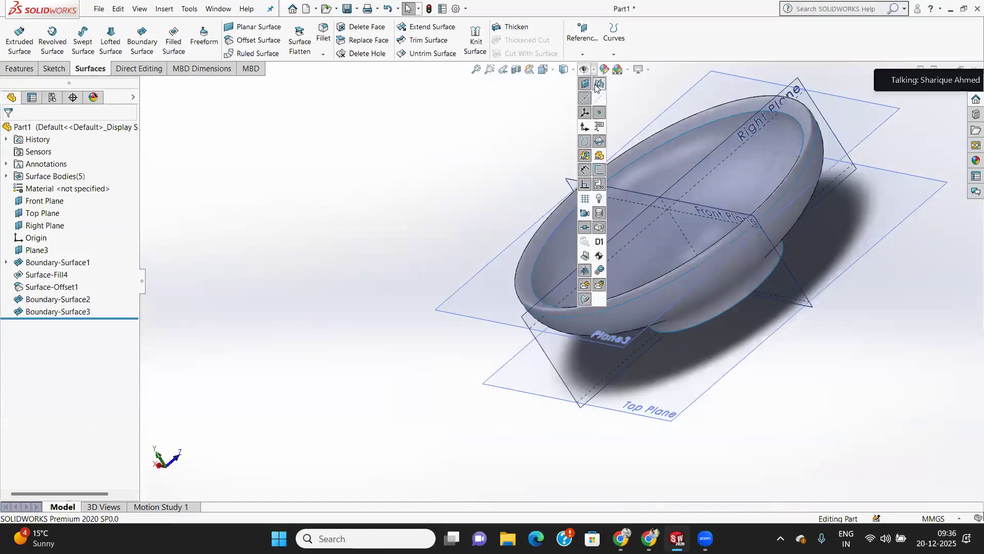
{"action": "left_click", "coordinate": [408, 179]}
{"action": "scroll", "coordinate": [426, 187], "scroll_direction": "up", "scroll_amount": 2}
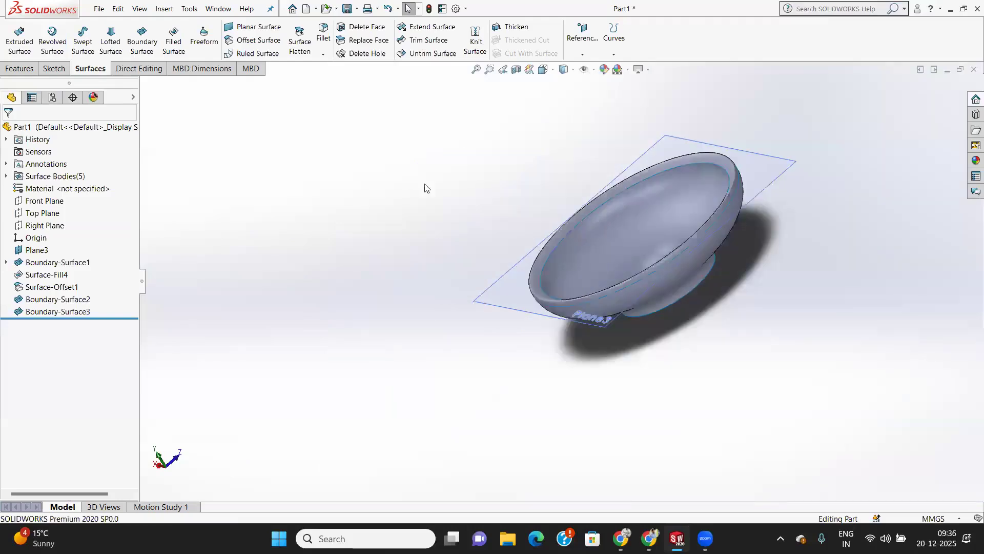
{"action": "scroll", "coordinate": [634, 186], "scroll_direction": "up", "scroll_amount": 1}
{"action": "middle_click_drag", "start_coordinate": [635, 186], "coordinate": [731, 158]}
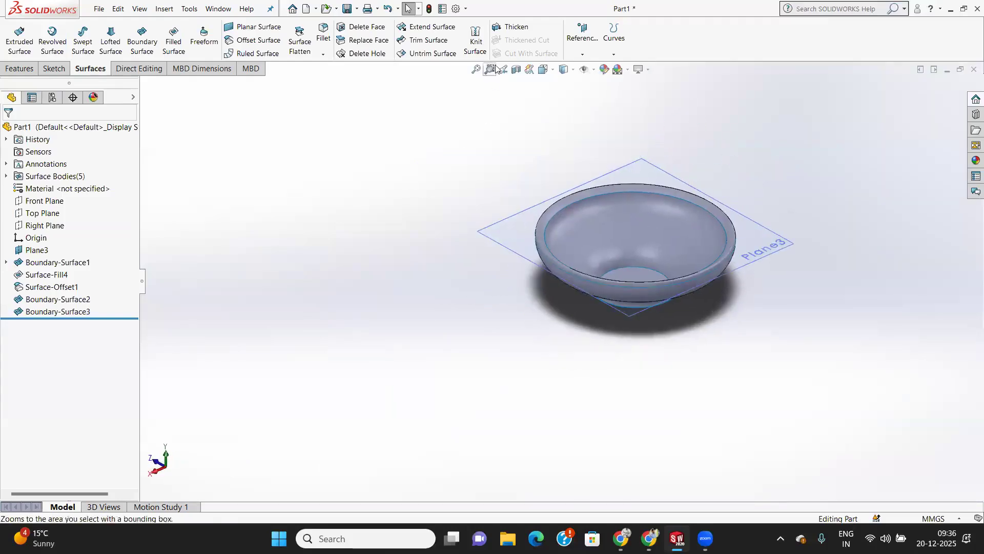
{"action": "left_click", "coordinate": [573, 71]}
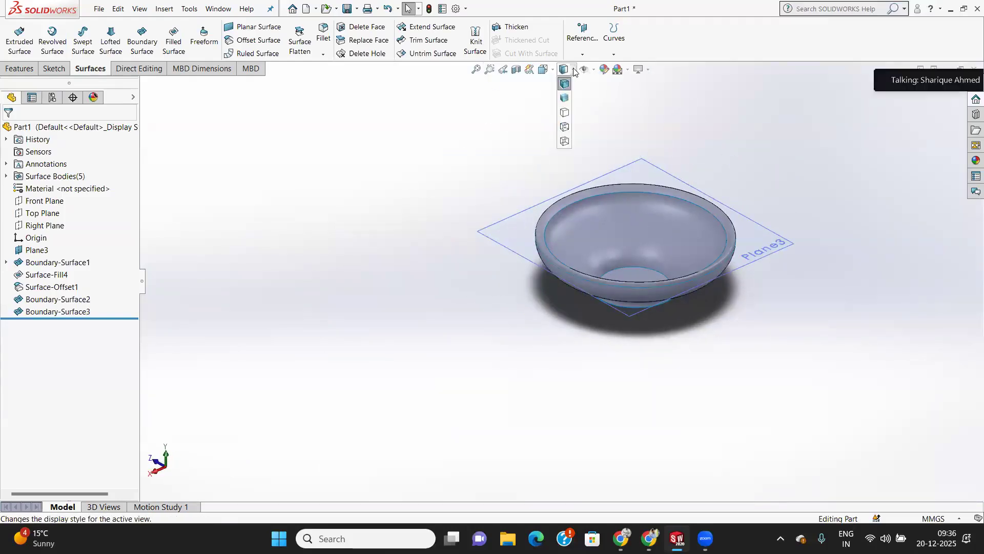
{"action": "left_click", "coordinate": [565, 105]}
Step: Examine the bowl's closed rim, inner wall, underside and base for smooth transitions between the surfaces
{"action": "middle_click_drag", "start_coordinate": [642, 223], "coordinate": [569, 254]}
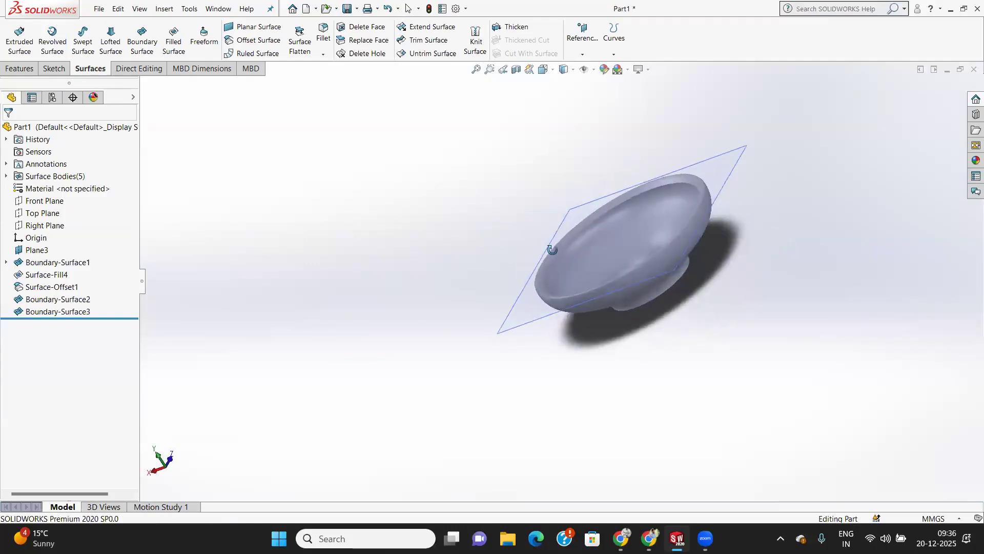
{"action": "scroll", "coordinate": [567, 256], "scroll_direction": "down", "scroll_amount": 5}
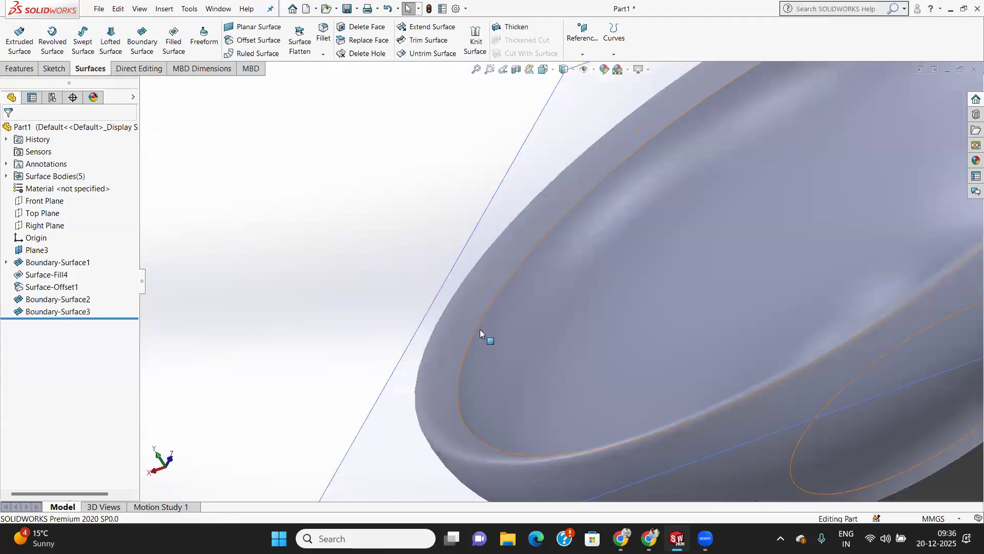
{"action": "scroll", "coordinate": [477, 323], "scroll_direction": "up", "scroll_amount": 5}
{"action": "middle_click_drag", "start_coordinate": [573, 330], "coordinate": [644, 276]}
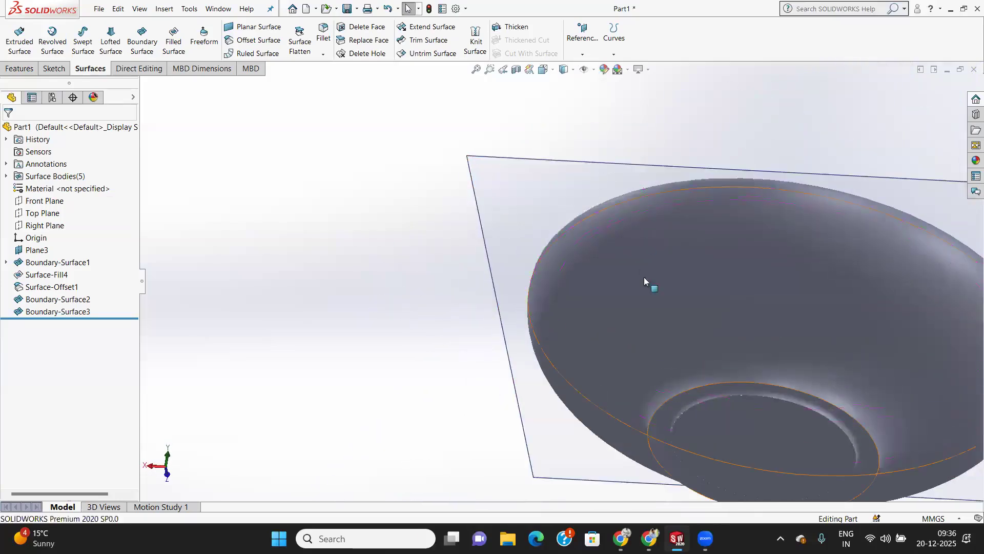
{"action": "middle_click_drag", "start_coordinate": [718, 307], "coordinate": [646, 371]}
{"action": "scroll", "coordinate": [668, 261], "scroll_direction": "up", "scroll_amount": 5}
{"action": "middle_click_drag", "start_coordinate": [668, 262], "coordinate": [695, 285]}
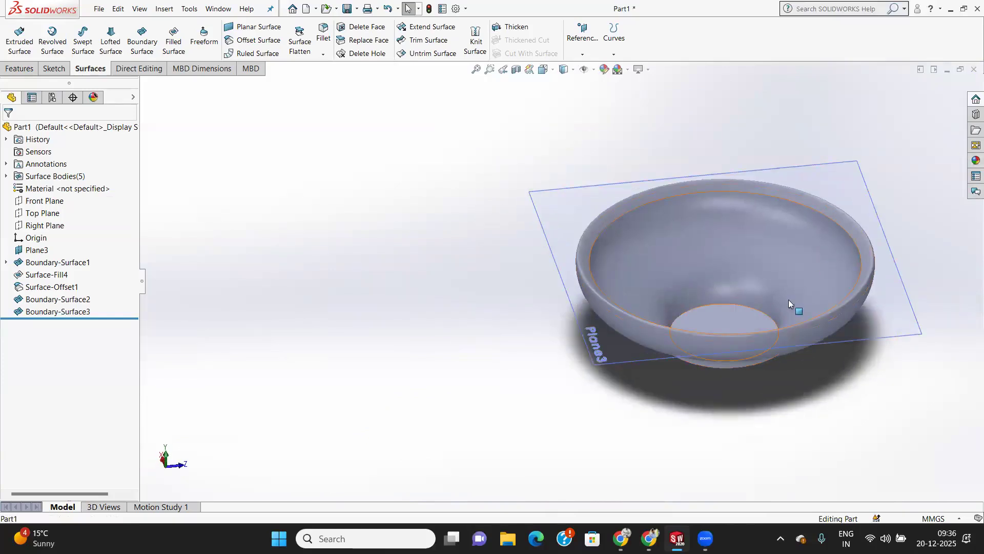
{"action": "scroll", "coordinate": [759, 296], "scroll_direction": "down", "scroll_amount": 2}
{"action": "scroll", "coordinate": [673, 281], "scroll_direction": "up", "scroll_amount": 3}
{"action": "scroll", "coordinate": [616, 297], "scroll_direction": "down", "scroll_amount": 6}
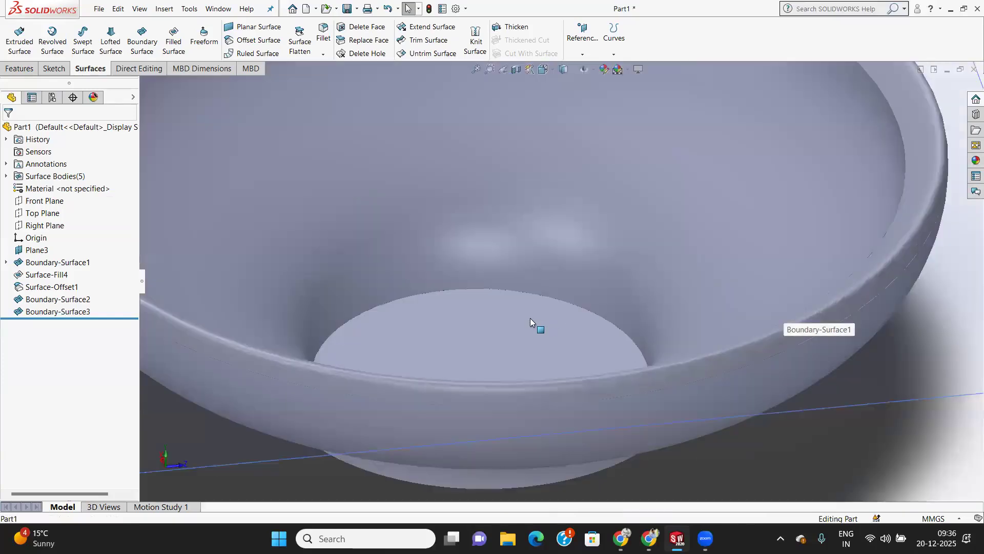
{"action": "middle_click_drag", "start_coordinate": [528, 293], "coordinate": [531, 293]}
{"action": "scroll", "coordinate": [530, 327], "scroll_direction": "up", "scroll_amount": 5}
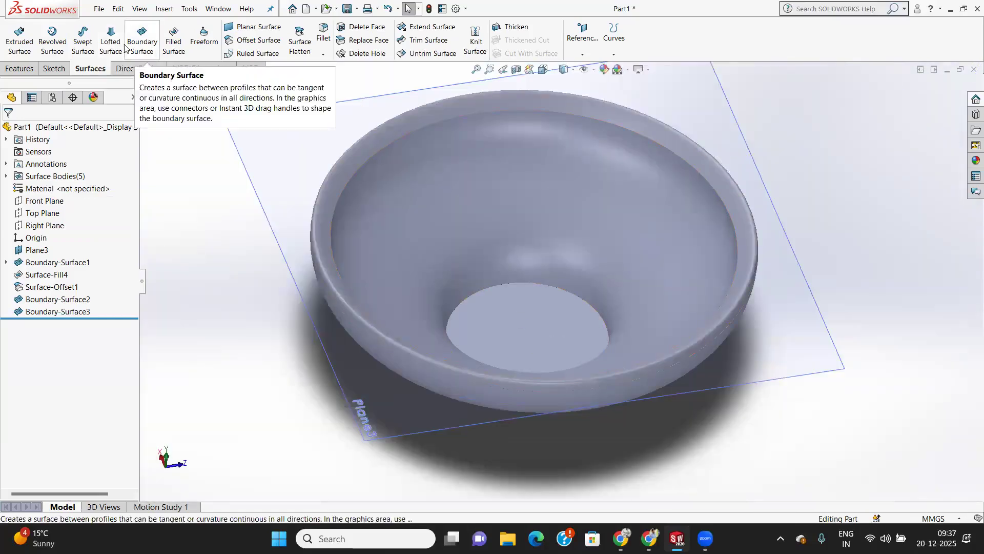
{"action": "scroll", "coordinate": [497, 287], "scroll_direction": "up", "scroll_amount": 3}
{"action": "middle_click_drag", "start_coordinate": [510, 288], "coordinate": [601, 374]}
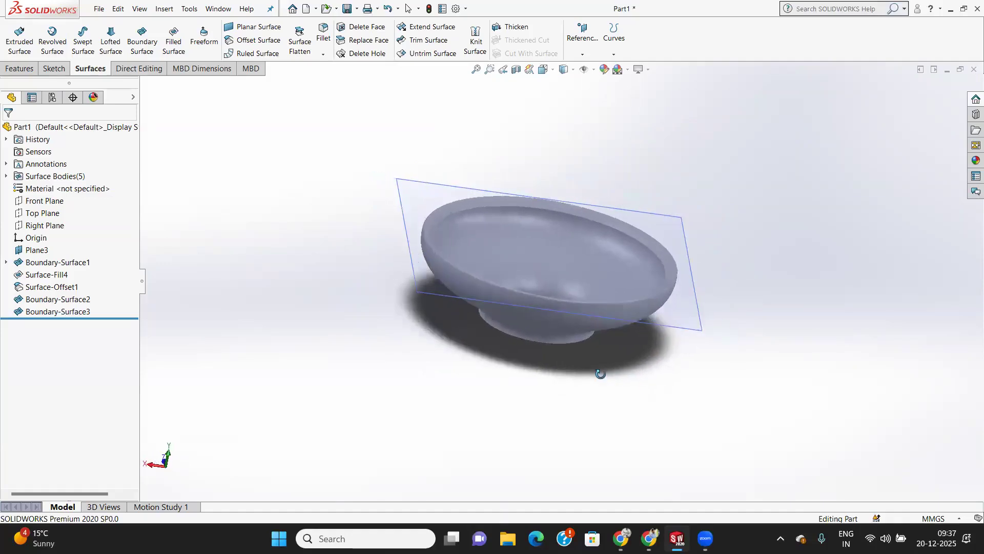
{"action": "scroll", "coordinate": [562, 293], "scroll_direction": "down", "scroll_amount": 3}
{"action": "scroll", "coordinate": [559, 293], "scroll_direction": "up", "scroll_amount": 3}
{"action": "middle_click_drag", "start_coordinate": [492, 242], "coordinate": [508, 277]}
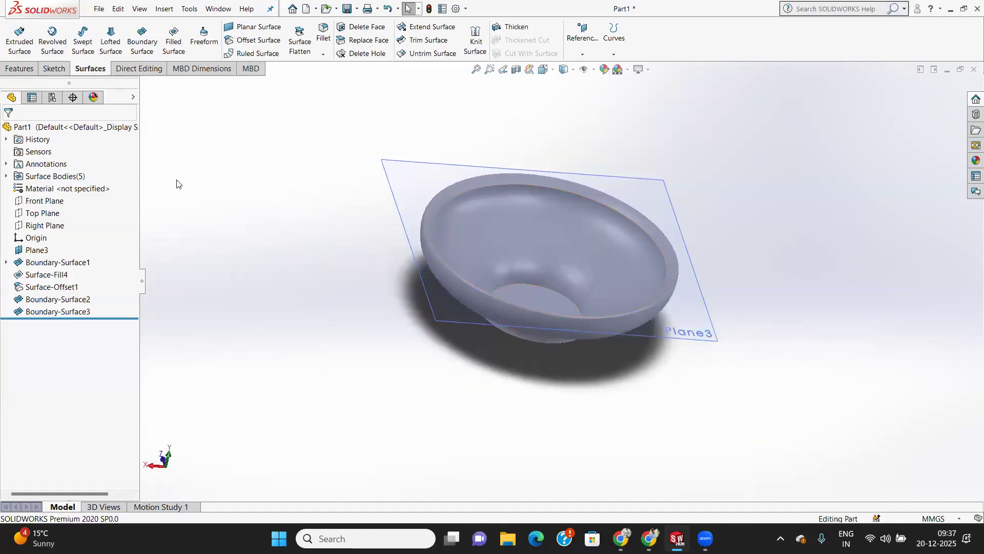
{"action": "left_click", "coordinate": [203, 34]}
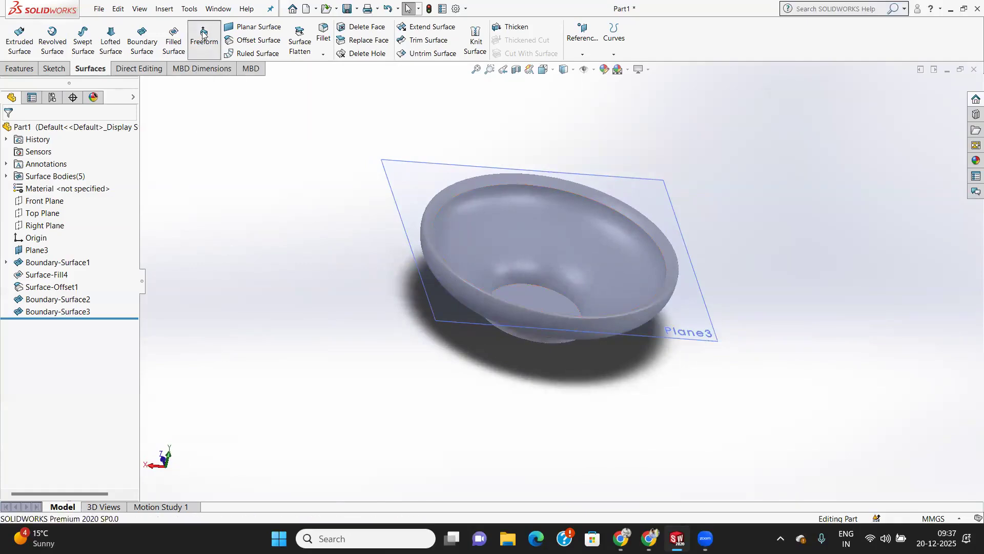
{"action": "left_click", "coordinate": [534, 292]}
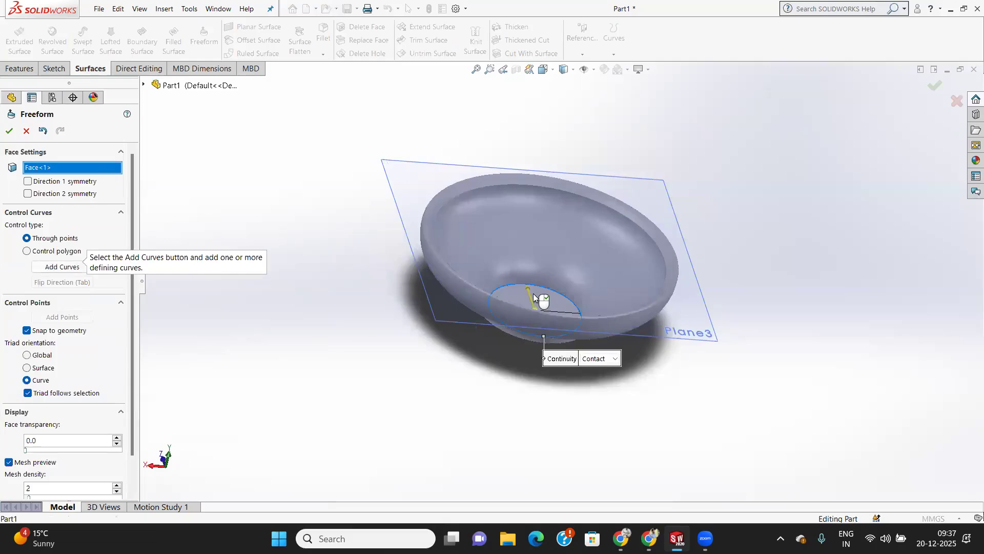
{"action": "left_click_drag", "start_coordinate": [535, 307], "coordinate": [561, 303]}
{"action": "scroll", "coordinate": [554, 309], "scroll_direction": "up", "scroll_amount": 3}
{"action": "left_click", "coordinate": [591, 331]}
{"action": "left_click", "coordinate": [592, 332]}
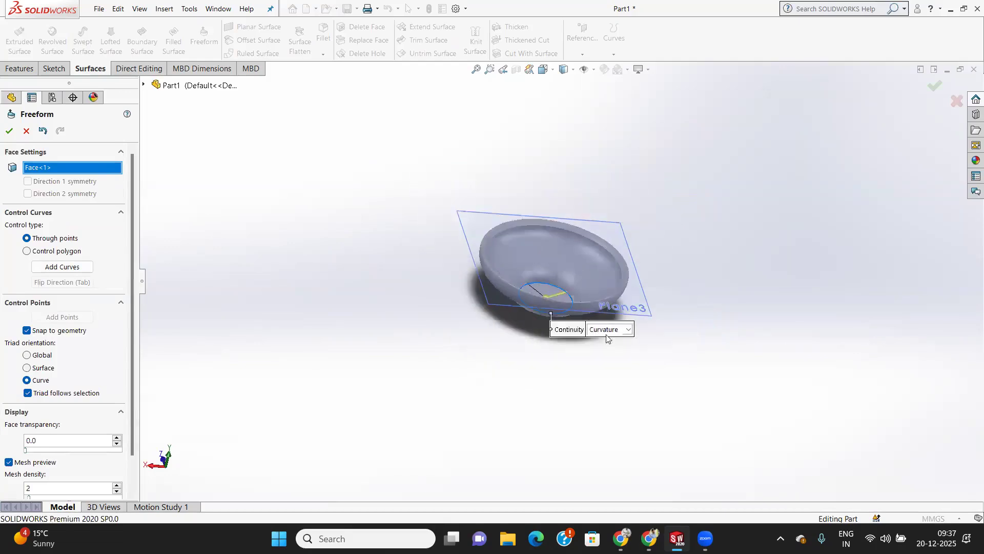
{"action": "left_click", "coordinate": [627, 331]}
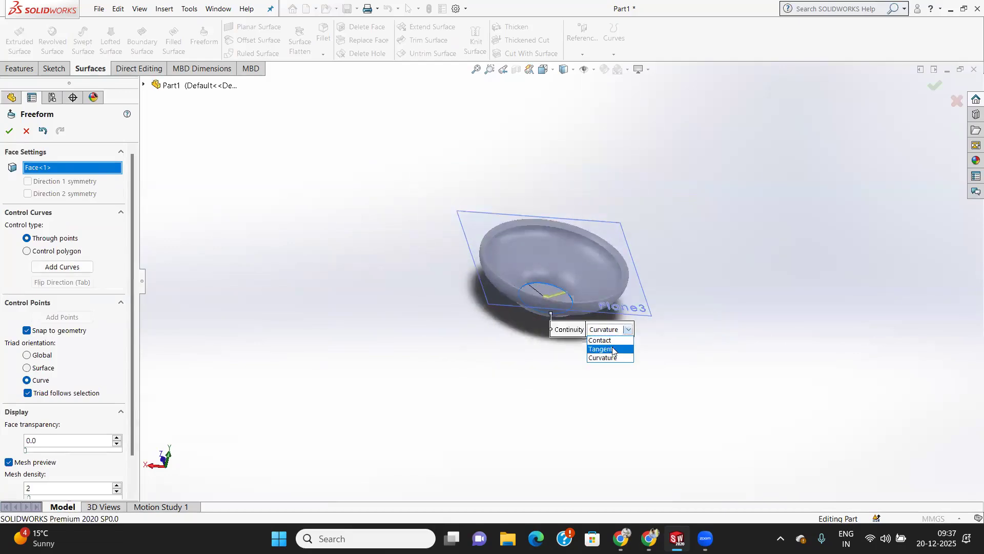
{"action": "left_click", "coordinate": [608, 347]}
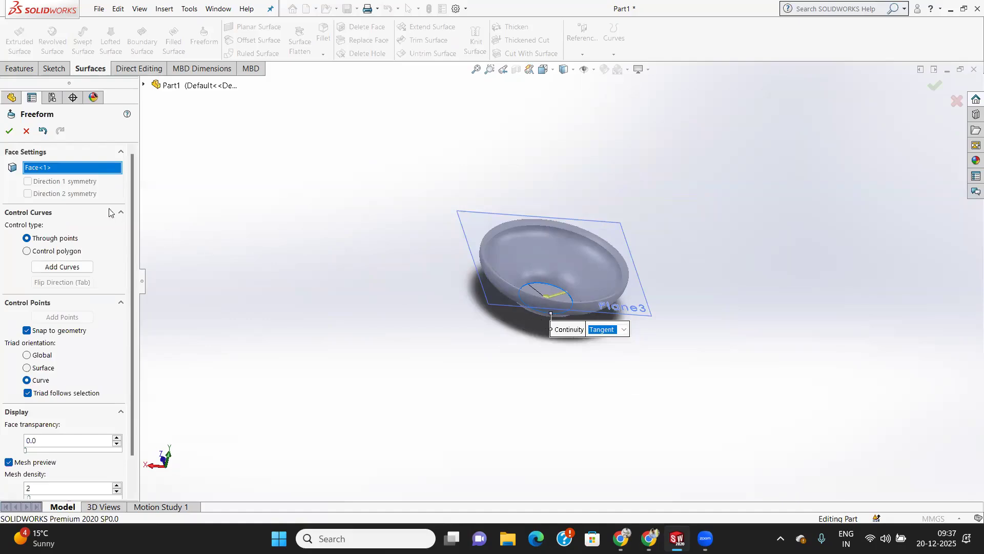
{"action": "left_click", "coordinate": [48, 267]}
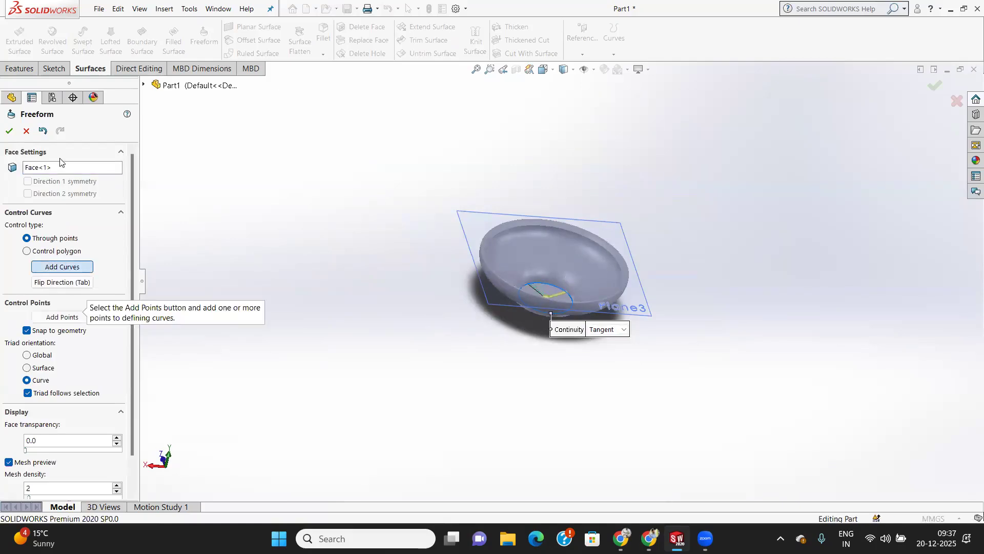
{"action": "left_click", "coordinate": [26, 131]}
Step: Inspect the bowl from above and below, including its base ring, interior and the rim boundary surface
{"action": "scroll", "coordinate": [569, 292], "scroll_direction": "up", "scroll_amount": 3}
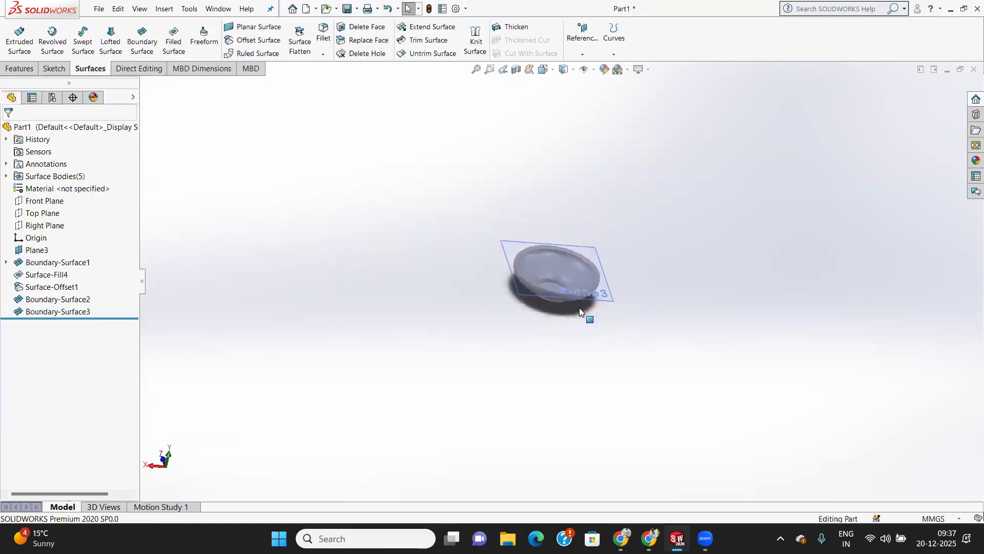
{"action": "scroll", "coordinate": [564, 308], "scroll_direction": "down", "scroll_amount": 5}
{"action": "scroll", "coordinate": [444, 201], "scroll_direction": "up", "scroll_amount": 3}
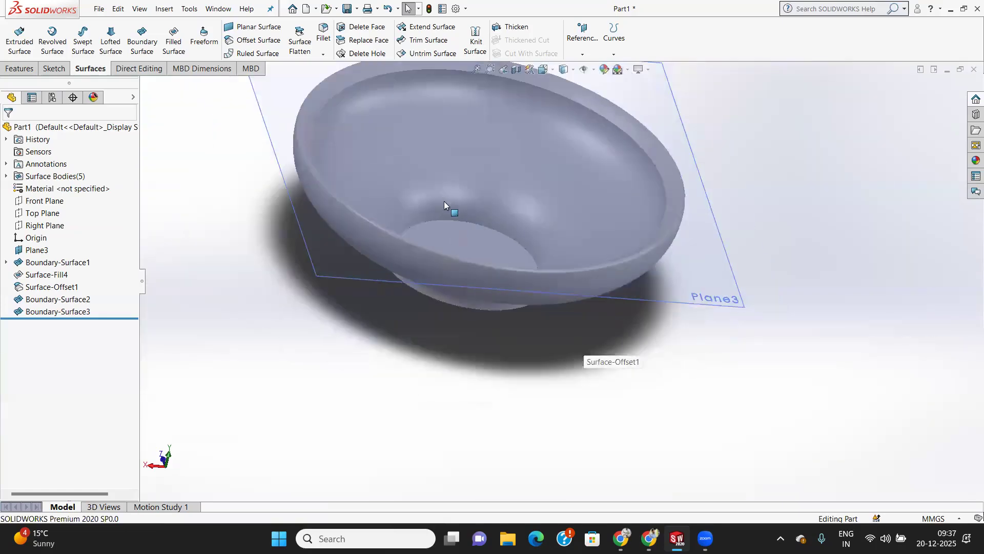
{"action": "scroll", "coordinate": [487, 185], "scroll_direction": "down", "scroll_amount": 4}
{"action": "middle_click_drag", "start_coordinate": [556, 303], "coordinate": [522, 180]}
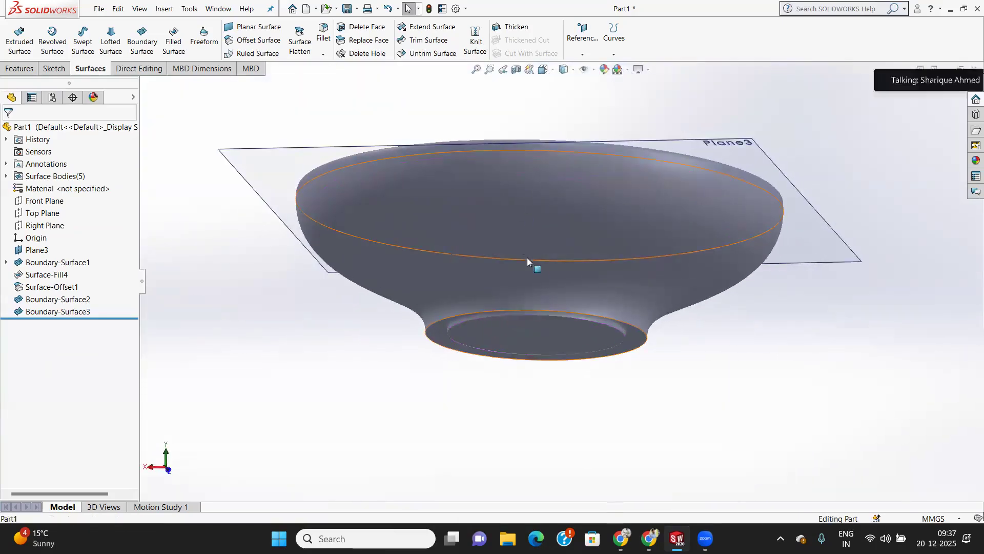
{"action": "middle_click_drag", "start_coordinate": [527, 257], "coordinate": [524, 206]}
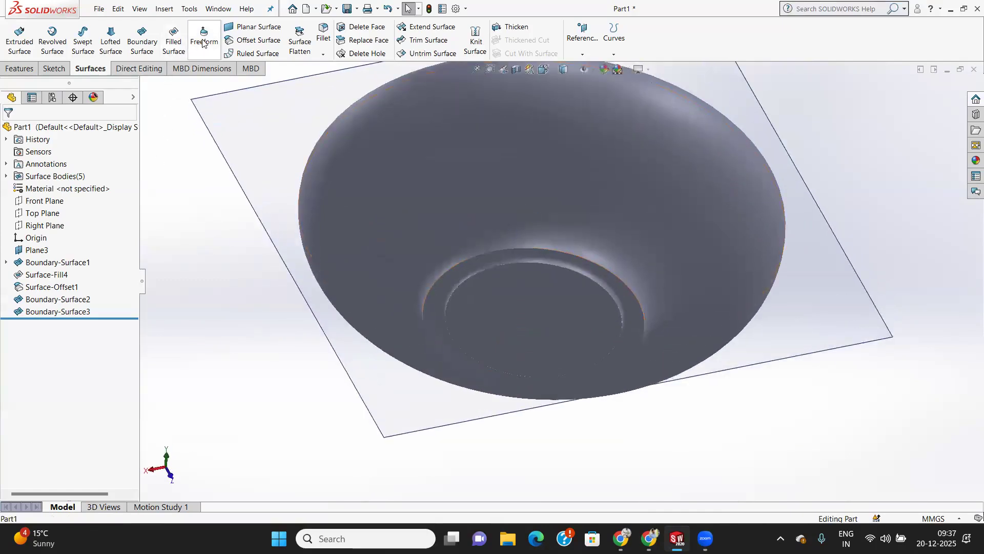
{"action": "scroll", "coordinate": [435, 198], "scroll_direction": "up", "scroll_amount": 3}
{"action": "middle_click_drag", "start_coordinate": [435, 198], "coordinate": [432, 417]}
{"action": "scroll", "coordinate": [552, 244], "scroll_direction": "down", "scroll_amount": 2}
{"action": "scroll", "coordinate": [526, 216], "scroll_direction": "up", "scroll_amount": 2}
{"action": "middle_click_drag", "start_coordinate": [526, 216], "coordinate": [518, 154]}
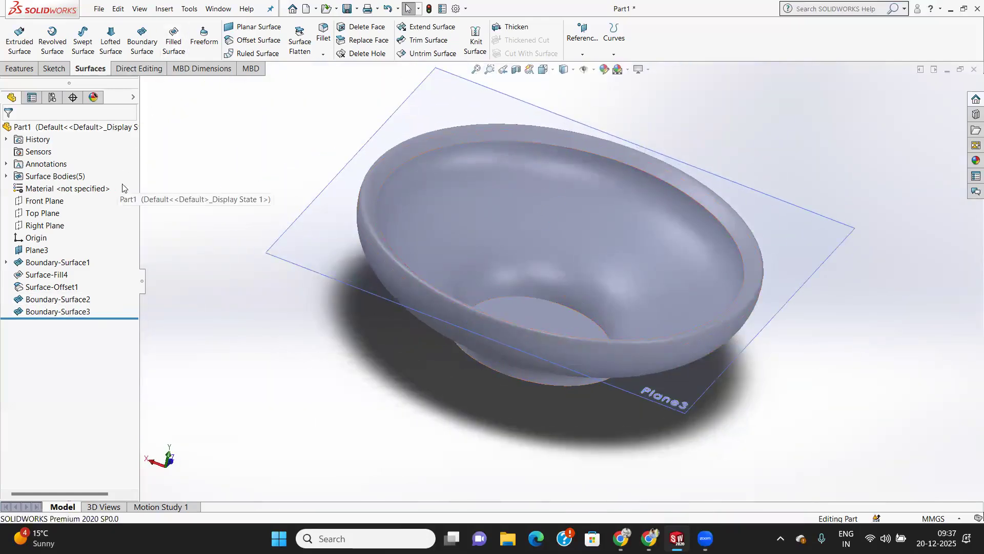
{"action": "left_click", "coordinate": [52, 311]}
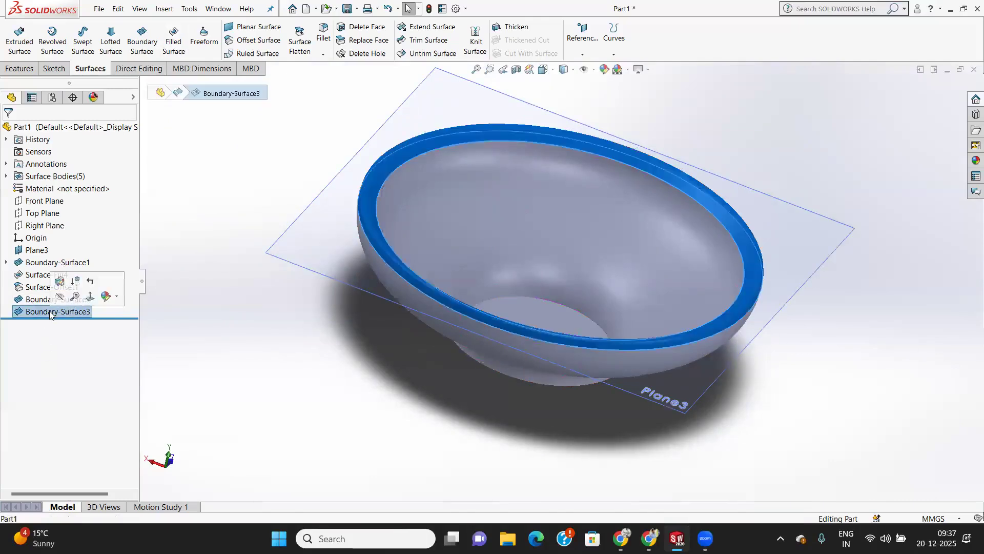
{"action": "left_click", "coordinate": [282, 354]}
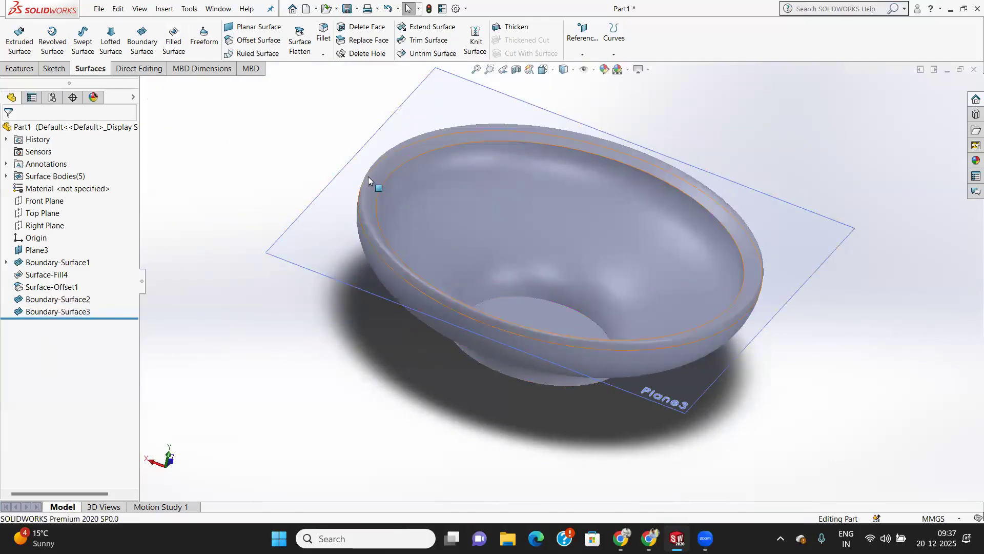
Step: Delete Plane3 with all its dependent surfaces, and delete the remaining circle sketch to empty the part
{"action": "left_click", "coordinate": [41, 251]}
{"action": "right_click", "coordinate": [41, 251]}
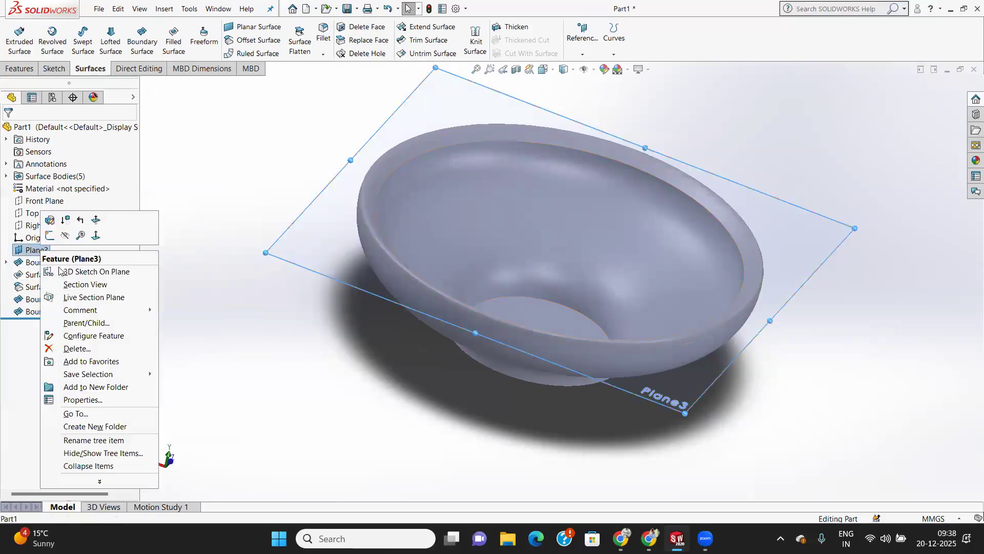
{"action": "left_click", "coordinate": [77, 349]}
{"action": "left_click", "coordinate": [567, 201]}
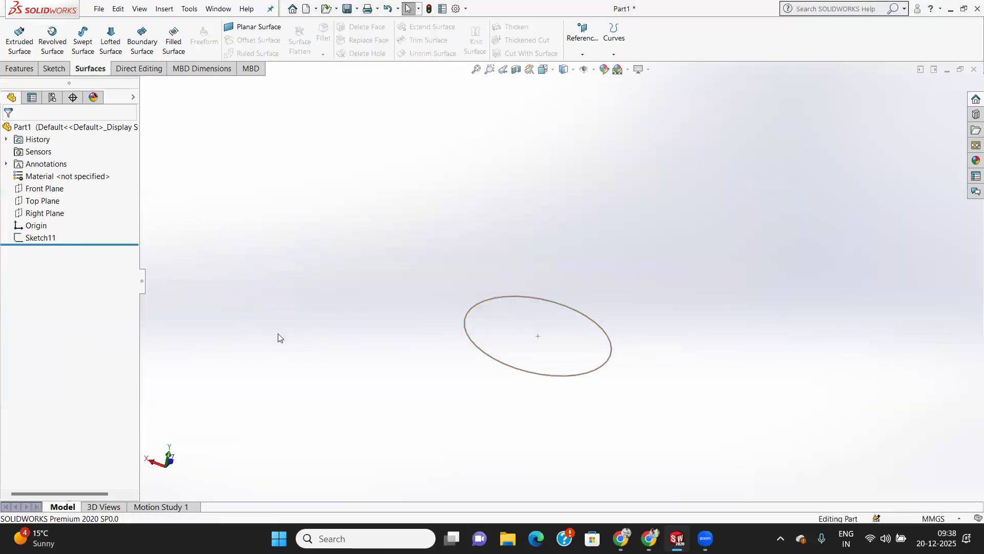
{"action": "right_click", "coordinate": [49, 239]}
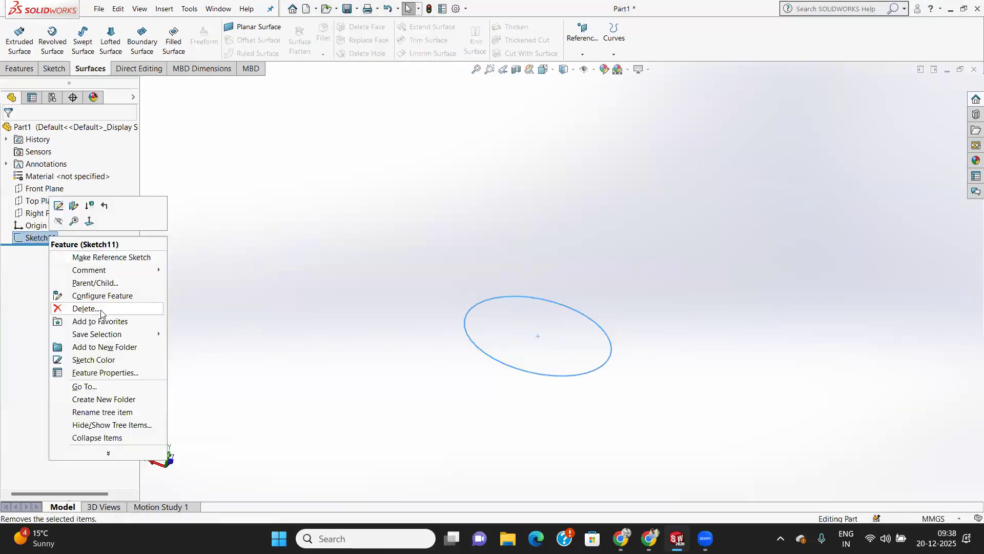
{"action": "left_click", "coordinate": [82, 311]}
{"action": "left_click", "coordinate": [564, 203]}
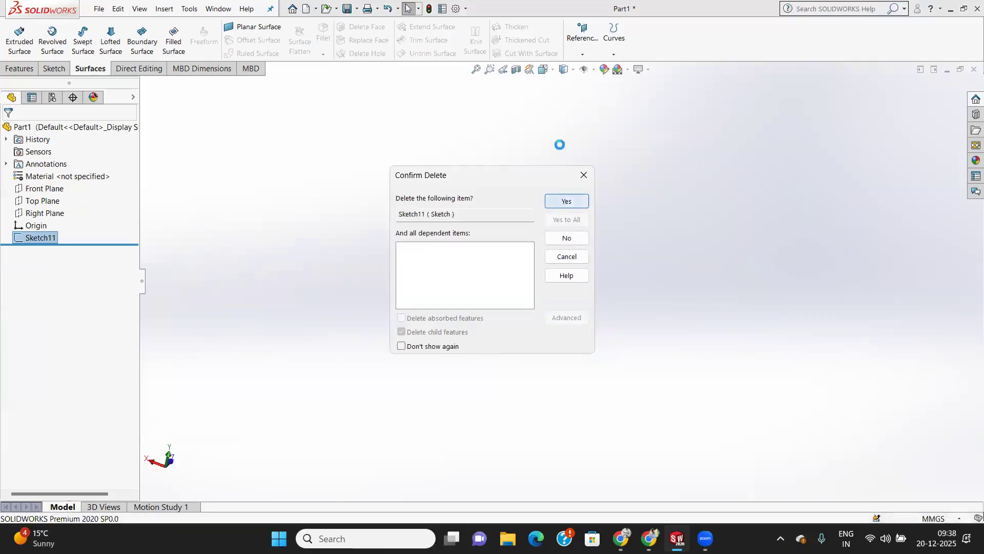
Step: Set the display style to Shaded With Edges, and toggle the primary planes' visibility on and off again
{"action": "left_click", "coordinate": [572, 71]}
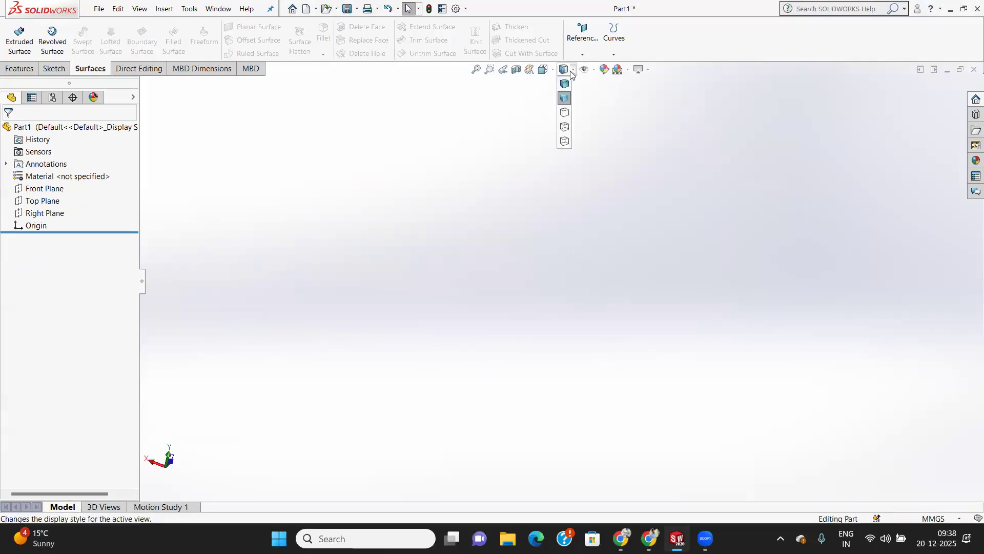
{"action": "left_click", "coordinate": [566, 83]}
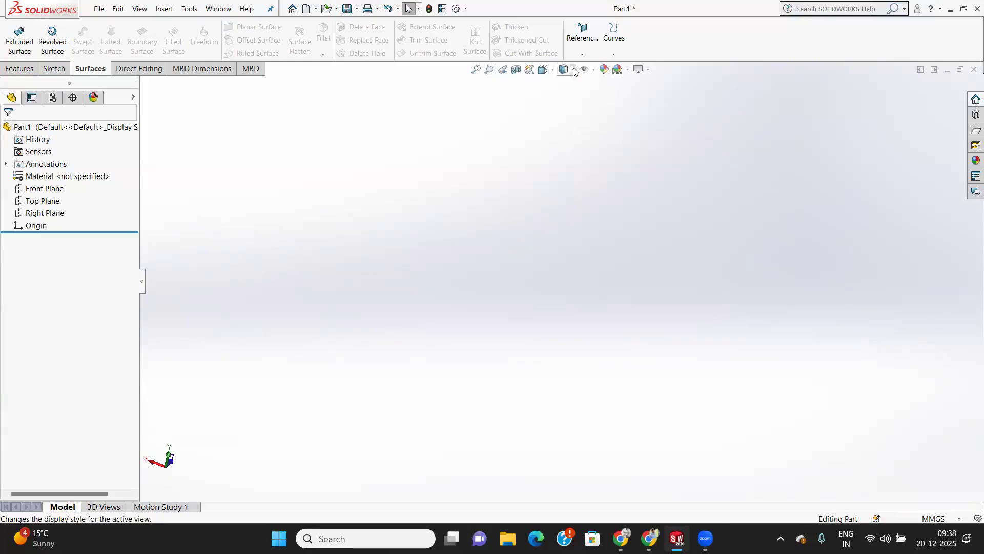
{"action": "left_click", "coordinate": [573, 73]}
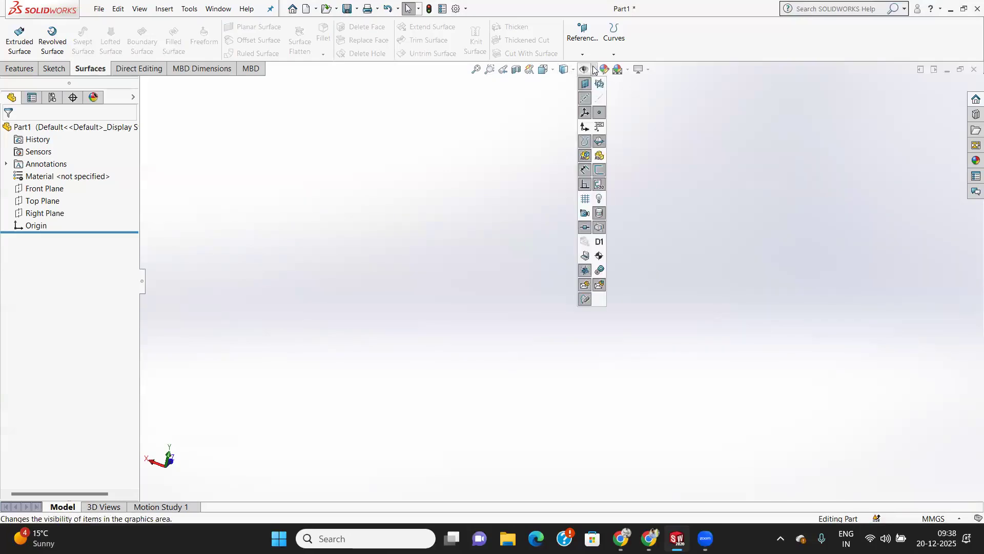
{"action": "left_click", "coordinate": [586, 124]}
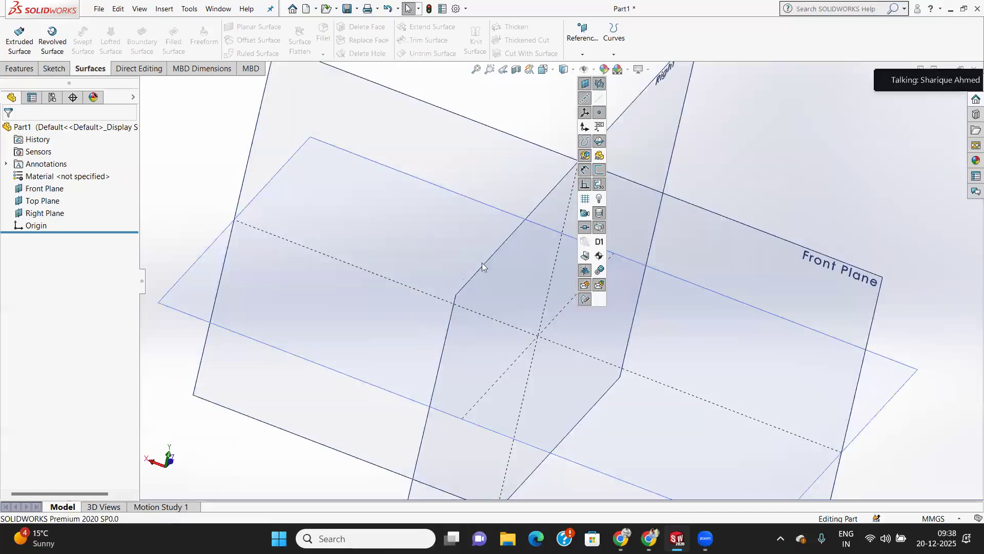
{"action": "left_click", "coordinate": [599, 84]}
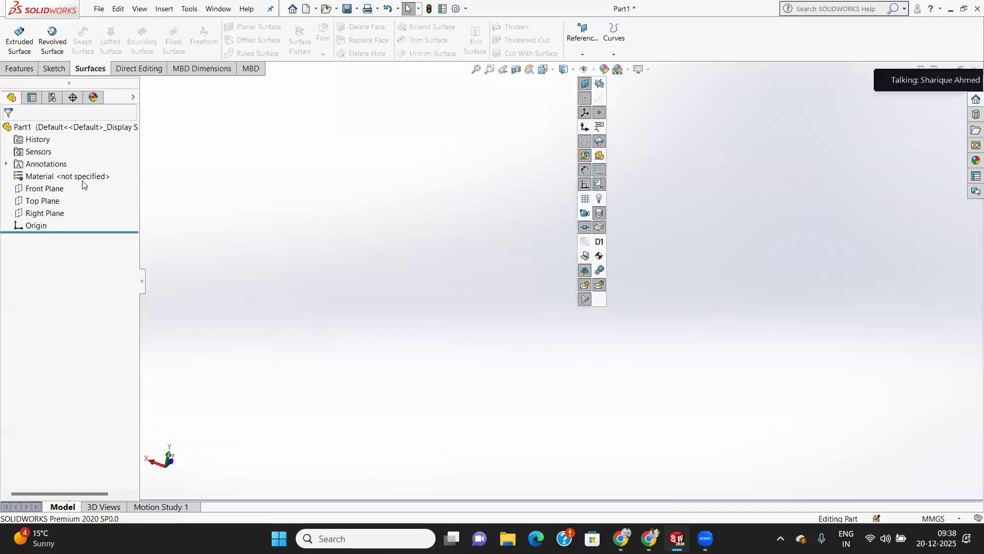
Step: Sketch a horizontal center rectangle about 167 by 59 mm on the Top Plane, centred on the origin
{"action": "left_click", "coordinate": [41, 201]}
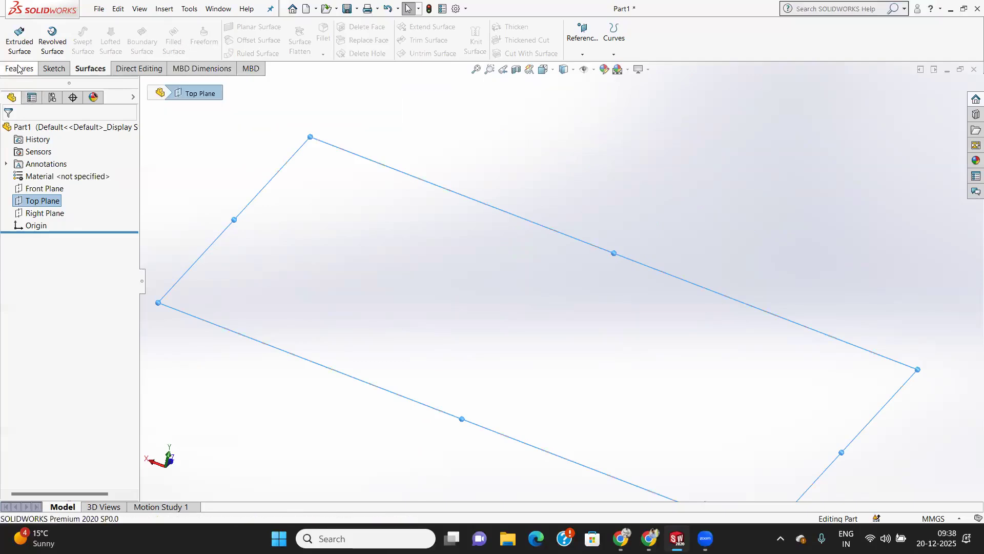
{"action": "left_click", "coordinate": [54, 69]}
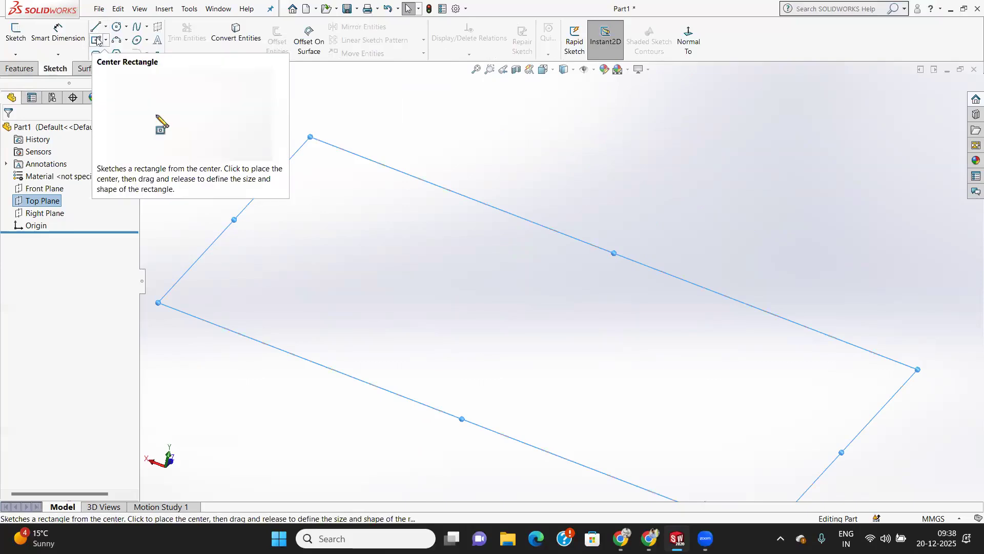
{"action": "left_click", "coordinate": [98, 40]}
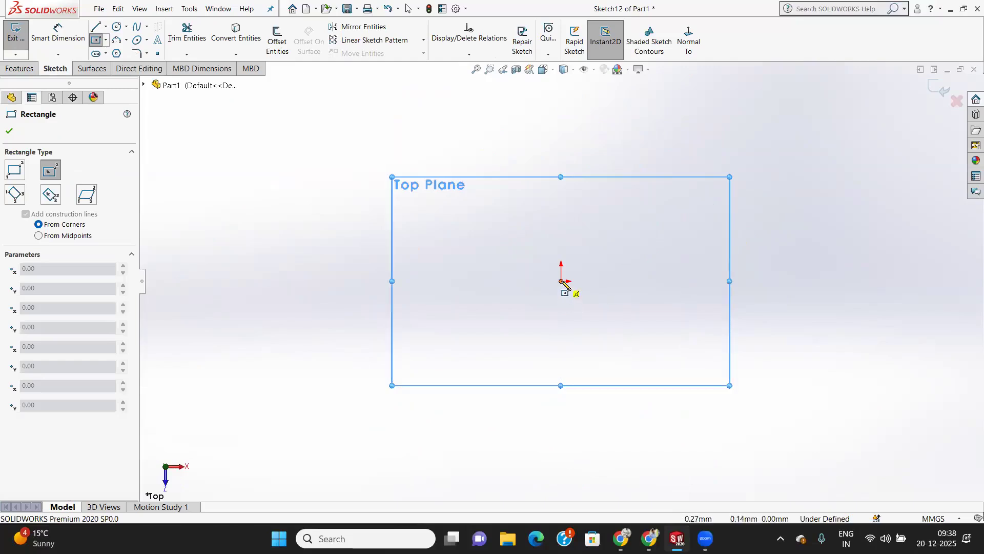
{"action": "left_click", "coordinate": [563, 283]}
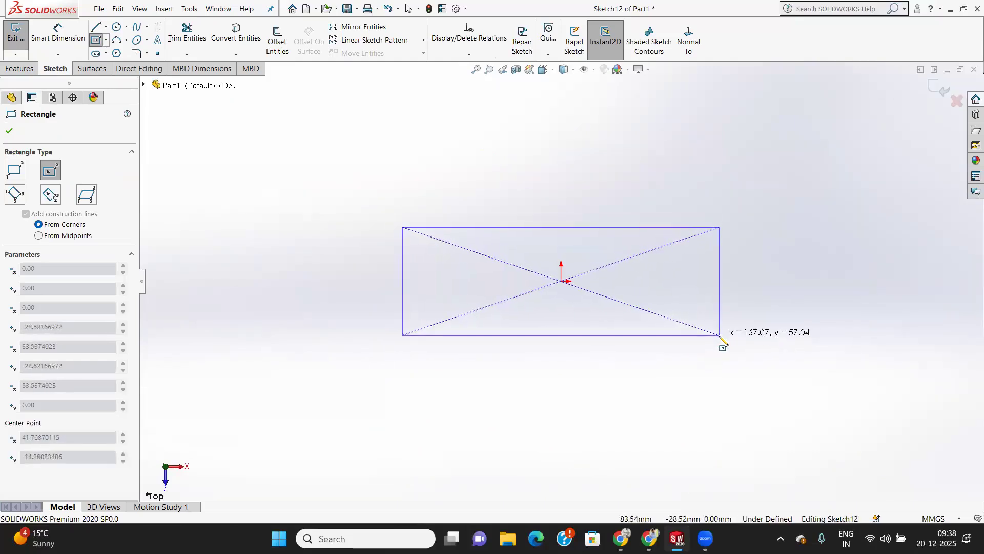
{"action": "left_click", "coordinate": [720, 338]}
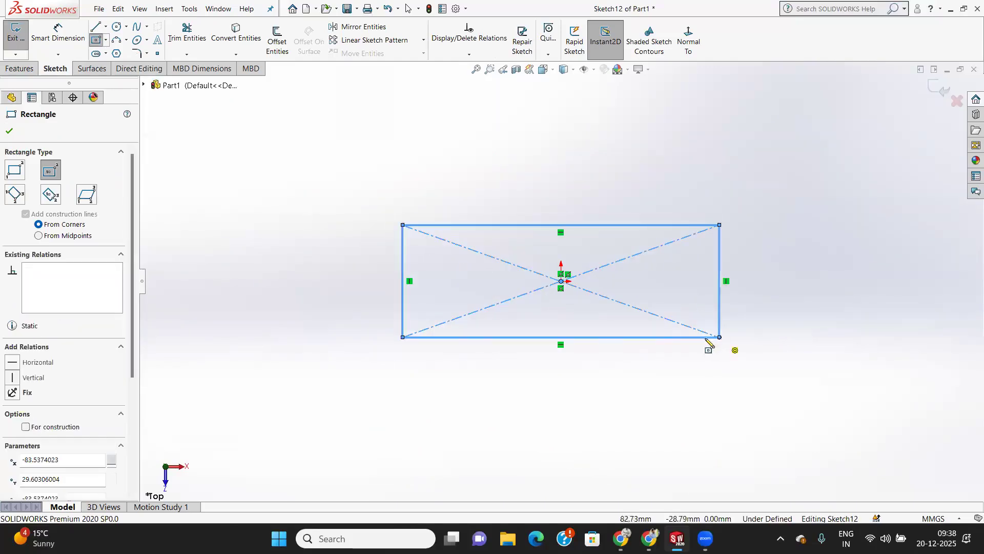
Step: Add a vertical center rectangle about 43 by 155 mm at the origin, crossing the horizontal one
{"action": "left_click", "coordinate": [562, 281]}
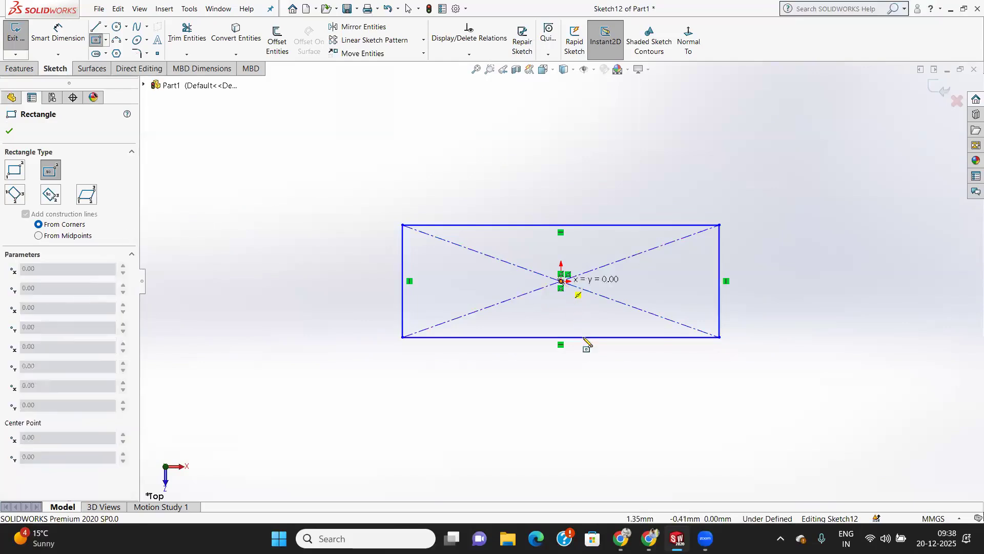
{"action": "left_click", "coordinate": [601, 428]}
{"action": "left_click", "coordinate": [601, 428]}
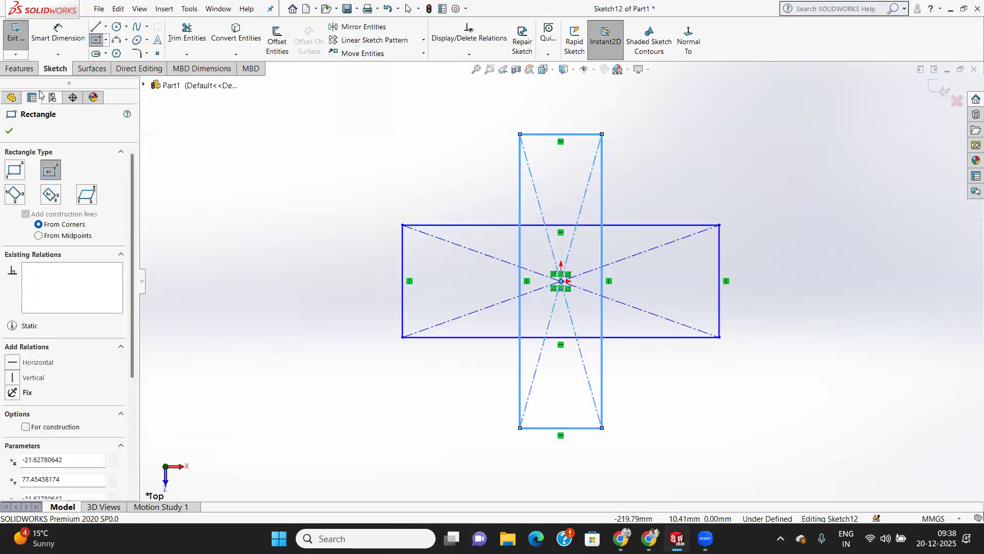
Step: Trim the inner overlapping segments and construction diagonals of both rectangles to leave a single cross-shaped outline
{"action": "left_click", "coordinate": [186, 36]}
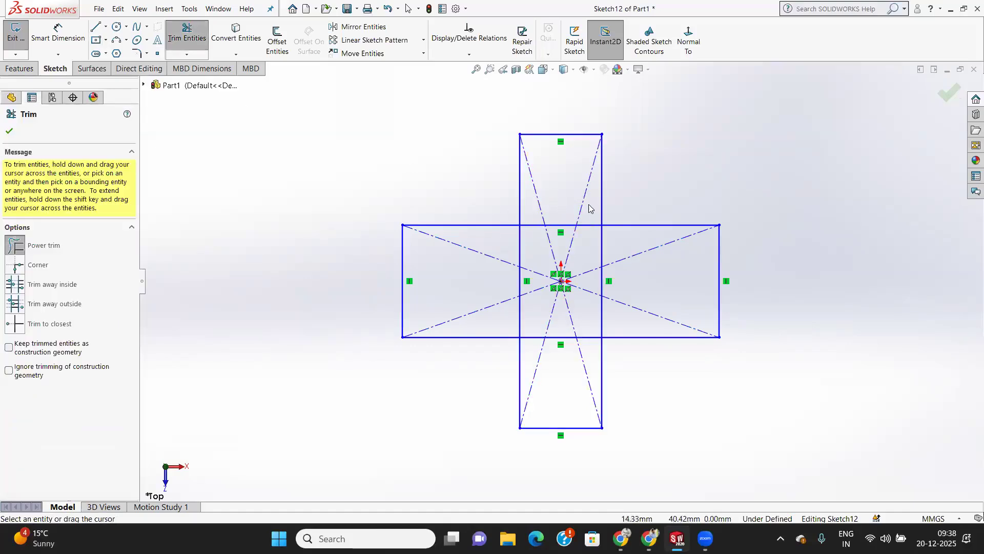
{"action": "mouse_move", "coordinate": [589, 204]}
{"action": "left_mouse_down"}
{"action": "mouse_move", "coordinate": [544, 220]}
{"action": "mouse_move", "coordinate": [564, 244]}
{"action": "mouse_move", "coordinate": [578, 218]}
{"action": "mouse_move", "coordinate": [539, 229]}
{"action": "mouse_move", "coordinate": [501, 262]}
{"action": "mouse_move", "coordinate": [522, 315]}
{"action": "mouse_move", "coordinate": [533, 295]}
{"action": "mouse_move", "coordinate": [511, 285]}
{"action": "mouse_move", "coordinate": [569, 270]}
{"action": "mouse_move", "coordinate": [583, 294]}
{"action": "mouse_move", "coordinate": [548, 321]}
{"action": "mouse_move", "coordinate": [598, 318]}
{"action": "mouse_move", "coordinate": [622, 275]}
{"action": "mouse_move", "coordinate": [596, 248]}
{"action": "mouse_move", "coordinate": [510, 277]}
{"action": "left_mouse_up"}
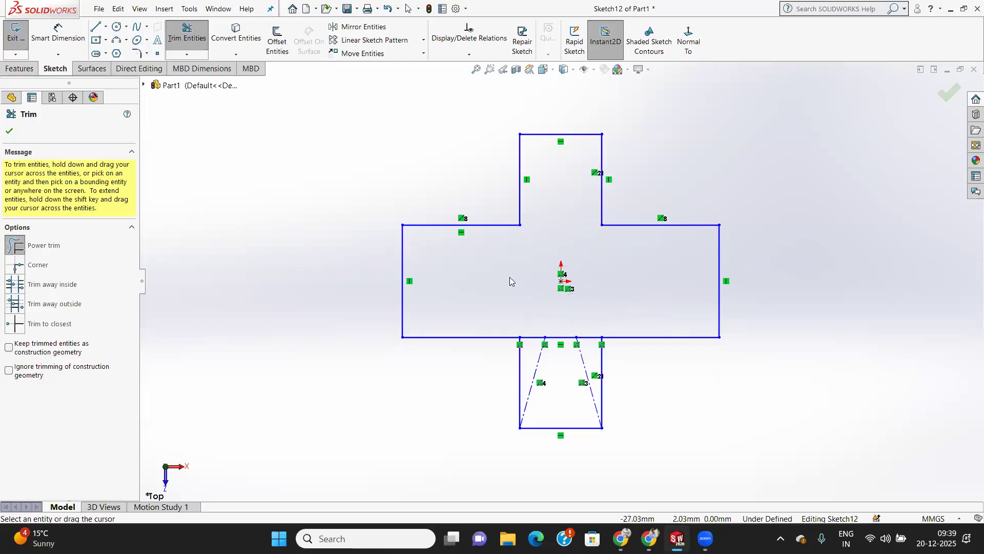
{"action": "mouse_move", "coordinate": [594, 352]}
{"action": "left_mouse_down"}
{"action": "mouse_move", "coordinate": [569, 353]}
{"action": "mouse_move", "coordinate": [538, 327]}
{"action": "left_mouse_up"}
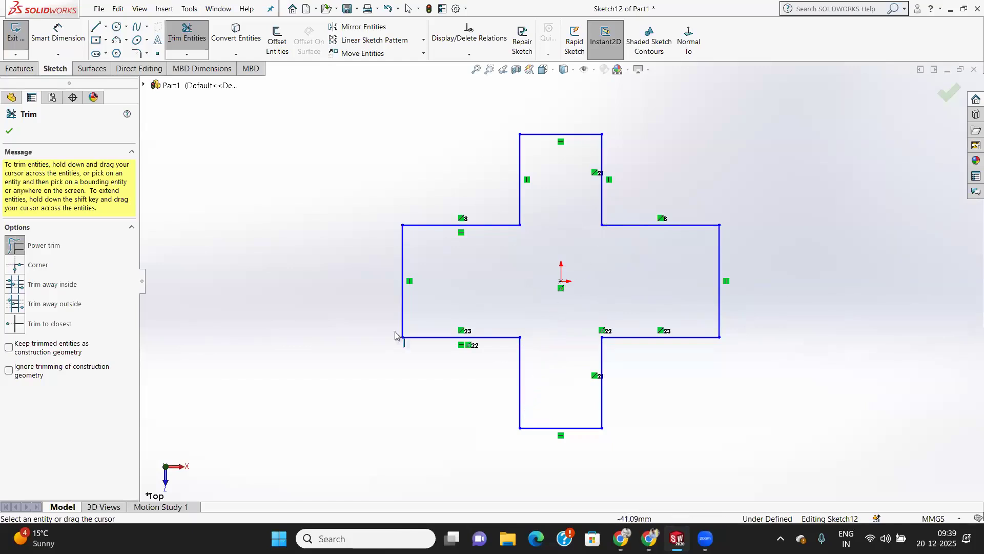
{"action": "left_click", "coordinate": [9, 131]}
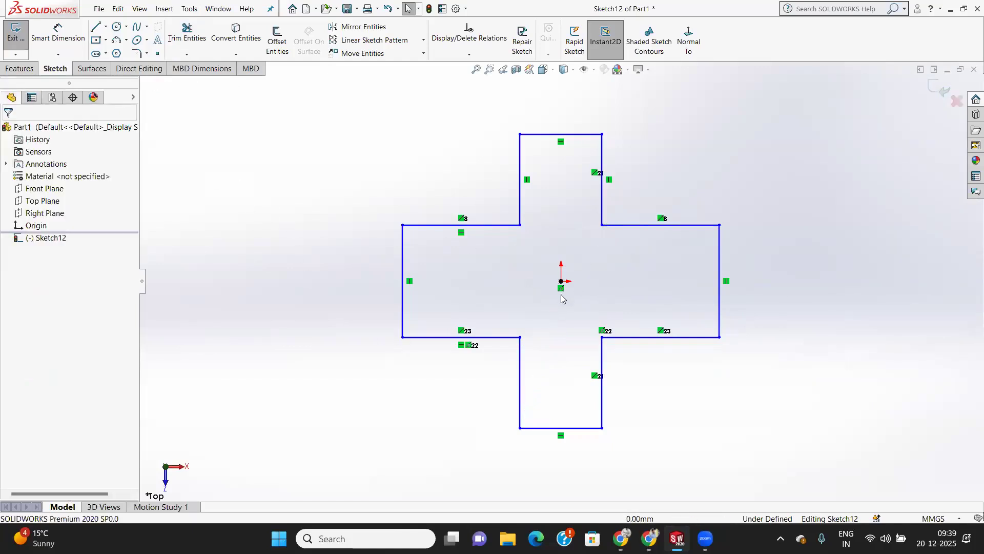
{"action": "scroll", "coordinate": [566, 366], "scroll_direction": "down", "scroll_amount": 2}
{"action": "scroll", "coordinate": [567, 363], "scroll_direction": "up", "scroll_amount": 2}
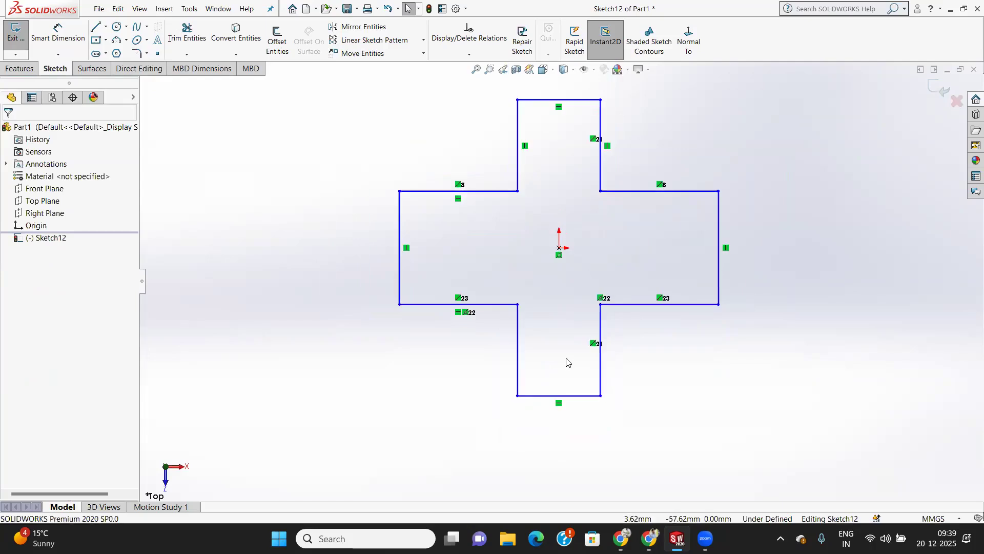
{"action": "scroll", "coordinate": [554, 299], "scroll_direction": "up", "scroll_amount": 2}
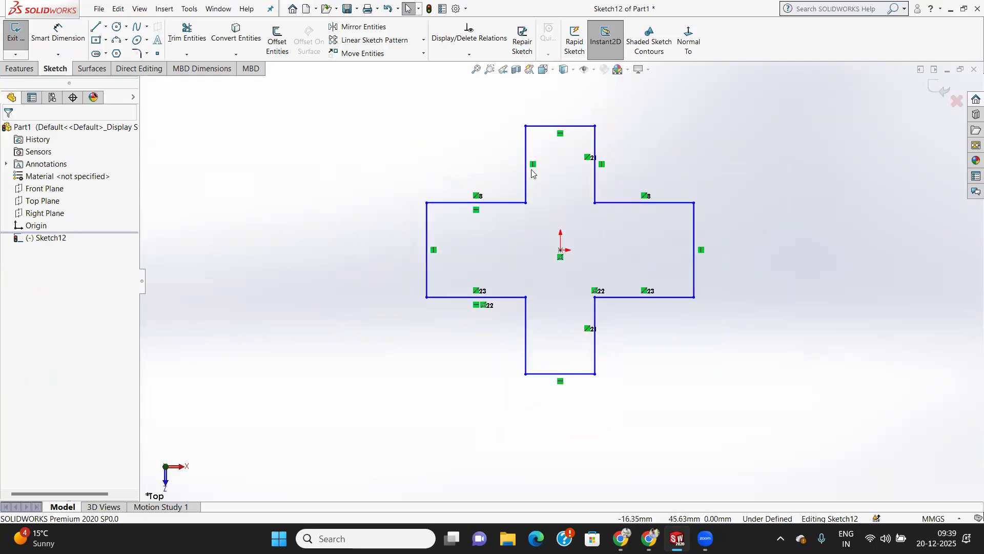
Step: Create a planar surface bounded by the cross-shaped sketch
{"action": "left_click", "coordinate": [93, 69]}
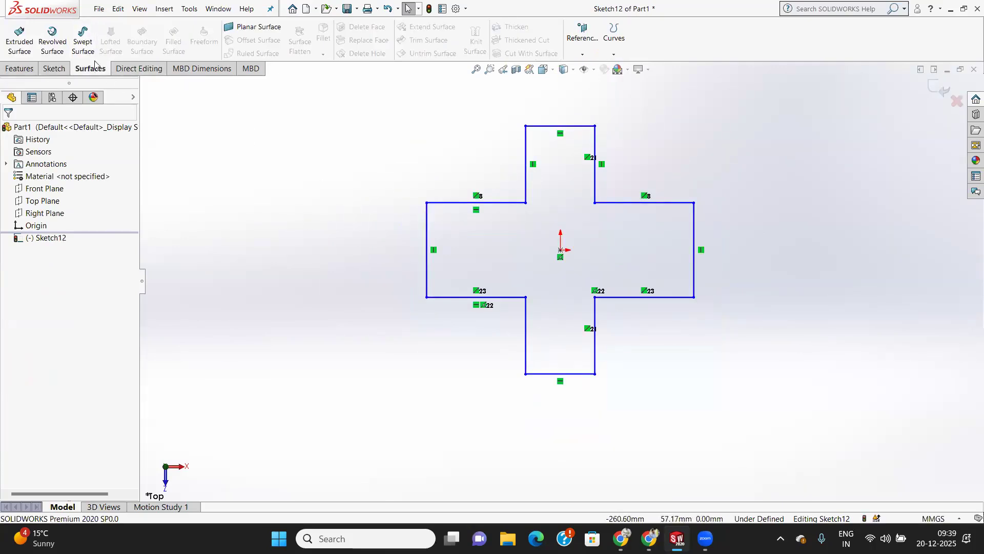
{"action": "left_click", "coordinate": [266, 28]}
{"action": "mouse_move", "coordinate": [454, 161]}
{"action": "middle_mouse_down"}
{"action": "mouse_move", "coordinate": [481, 134]}
{"action": "mouse_move", "coordinate": [604, 176]}
{"action": "mouse_move", "coordinate": [487, 136]}
{"action": "mouse_move", "coordinate": [213, 121]}
{"action": "middle_mouse_up"}
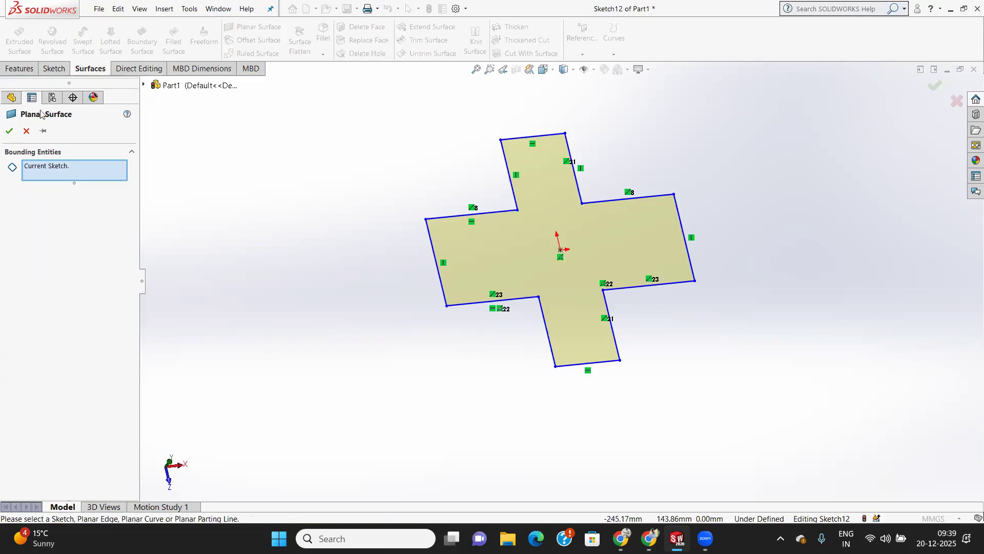
{"action": "left_click", "coordinate": [10, 133]}
{"action": "mouse_move", "coordinate": [537, 265]}
{"action": "middle_mouse_down"}
{"action": "mouse_move", "coordinate": [555, 178]}
{"action": "mouse_move", "coordinate": [607, 183]}
{"action": "mouse_move", "coordinate": [523, 191]}
{"action": "mouse_move", "coordinate": [544, 205]}
{"action": "mouse_move", "coordinate": [551, 198]}
{"action": "middle_mouse_up"}
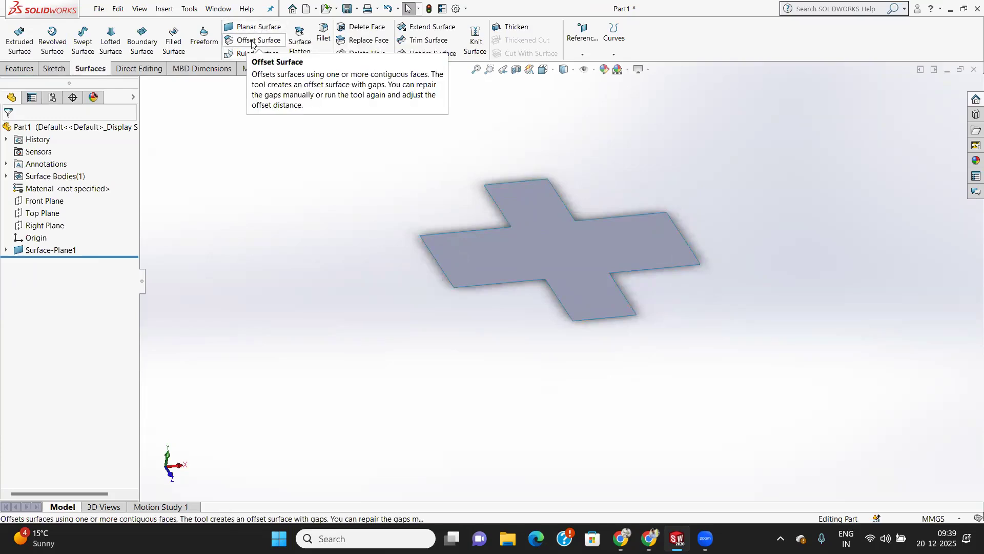
Step: Try a Freeform on the cross-shaped surface with Curvature continuity on one side edge of an arm
{"action": "scroll", "coordinate": [370, 210], "scroll_direction": "up", "scroll_amount": 2}
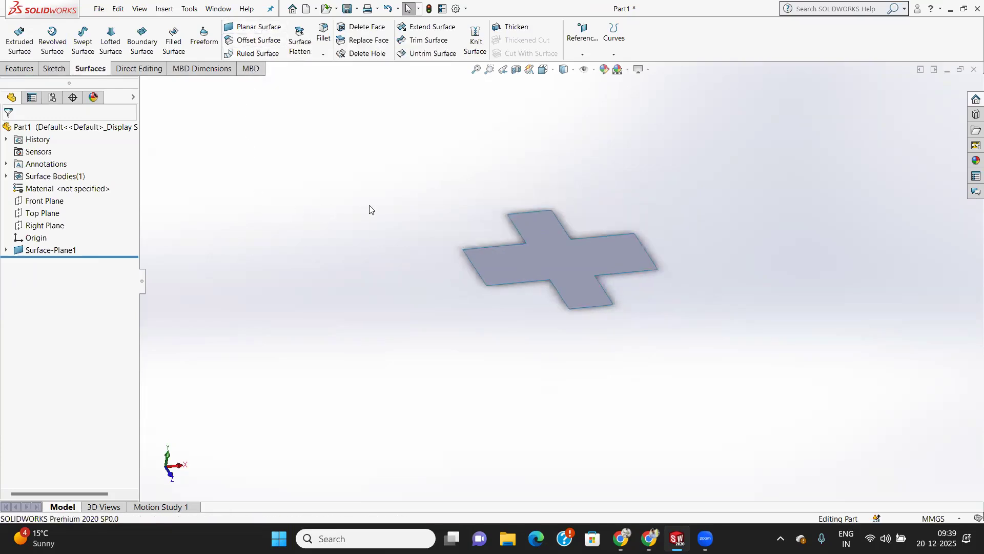
{"action": "scroll", "coordinate": [575, 246], "scroll_direction": "down", "scroll_amount": 5}
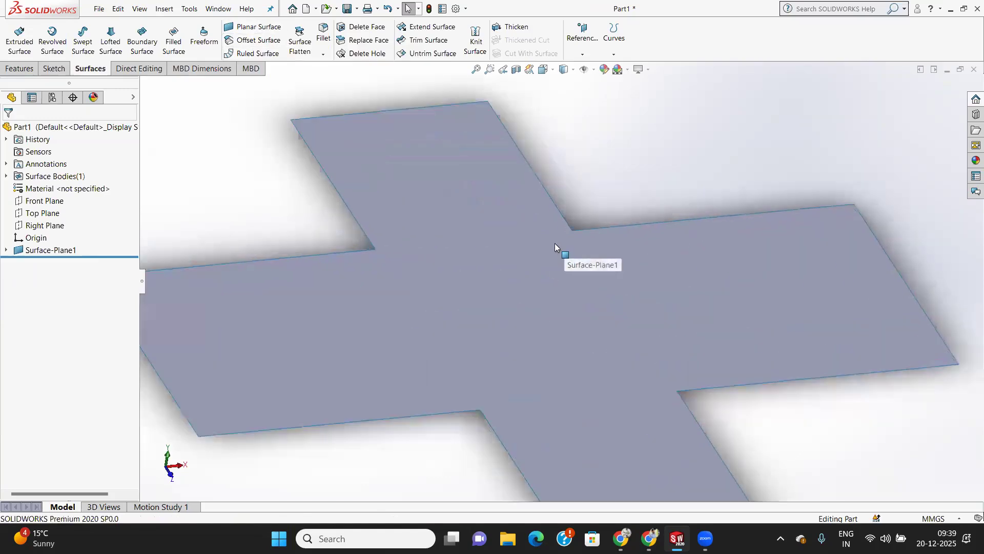
{"action": "middle_click_drag", "start_coordinate": [534, 240], "coordinate": [537, 270]}
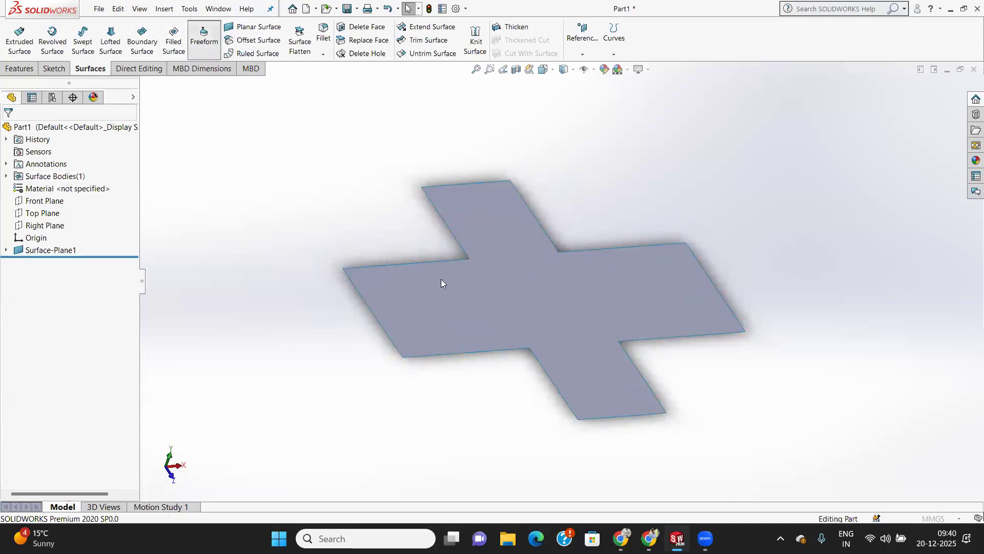
{"action": "left_click", "coordinate": [446, 321]}
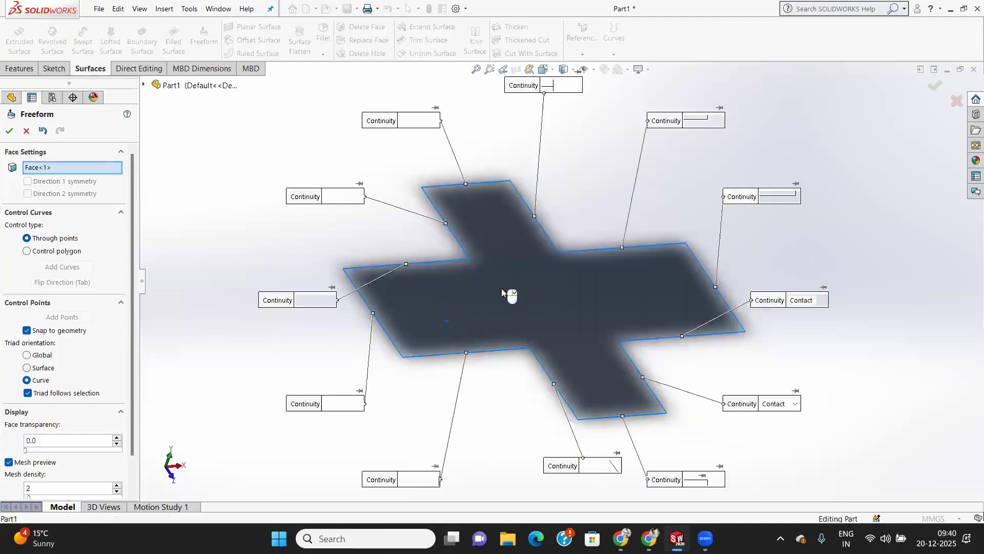
{"action": "middle_click_drag", "start_coordinate": [499, 207], "coordinate": [466, 148]}
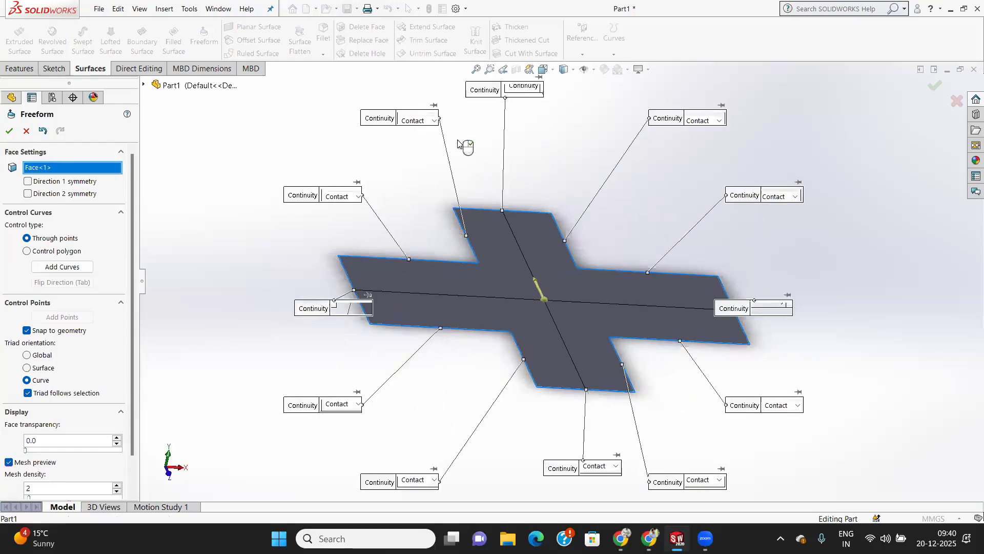
{"action": "left_click", "coordinate": [433, 119]}
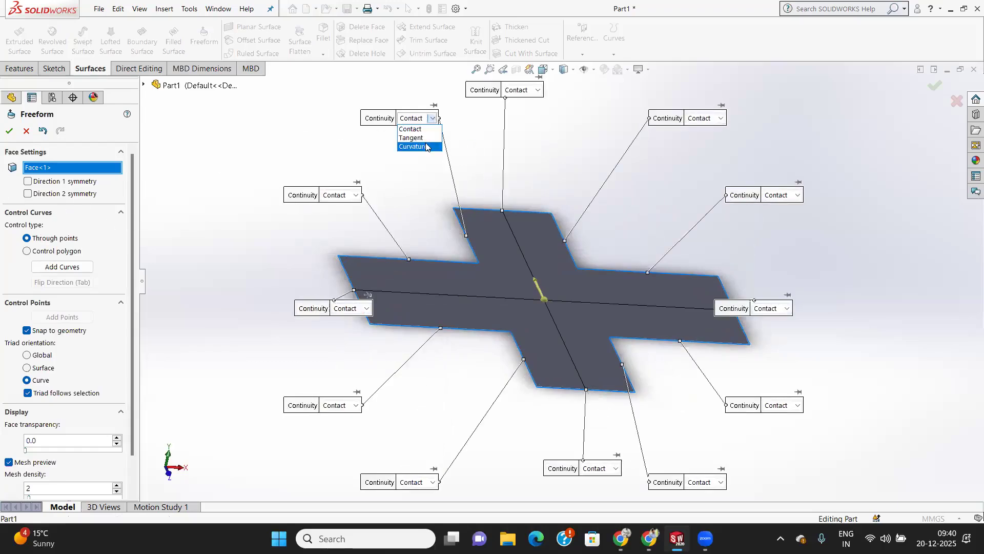
{"action": "left_click", "coordinate": [426, 147]}
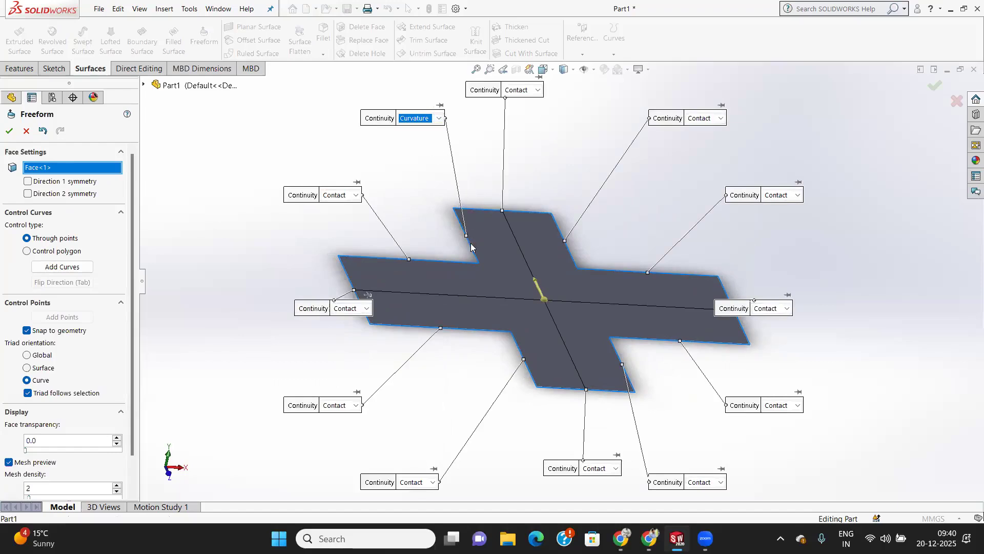
{"action": "left_click_drag", "start_coordinate": [535, 286], "coordinate": [540, 268]}
{"action": "left_click_drag", "start_coordinate": [595, 296], "coordinate": [576, 263]}
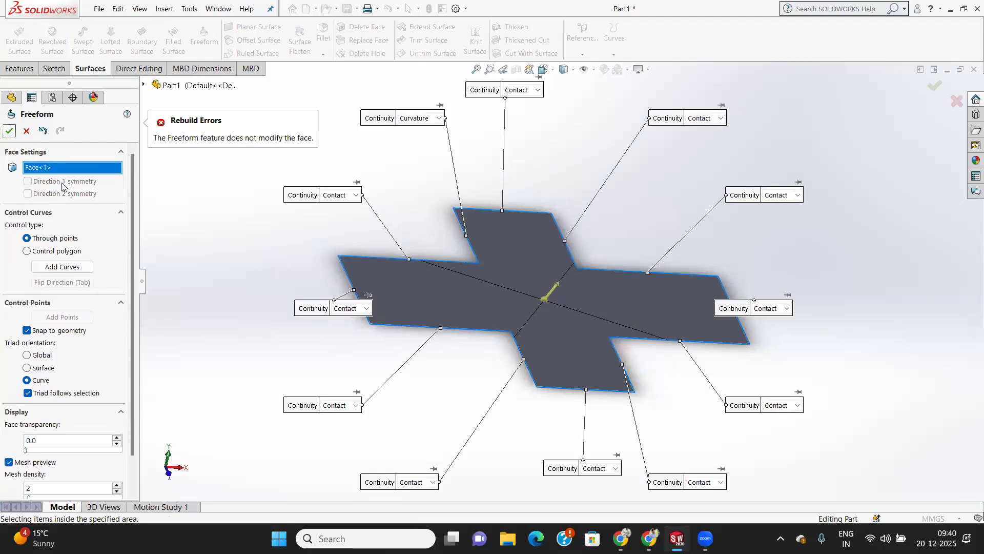
{"action": "left_click", "coordinate": [27, 132]}
Step: Delete the planar surface and its cross-shaped sketch from the part
{"action": "middle_click_drag", "start_coordinate": [452, 308], "coordinate": [426, 321]}
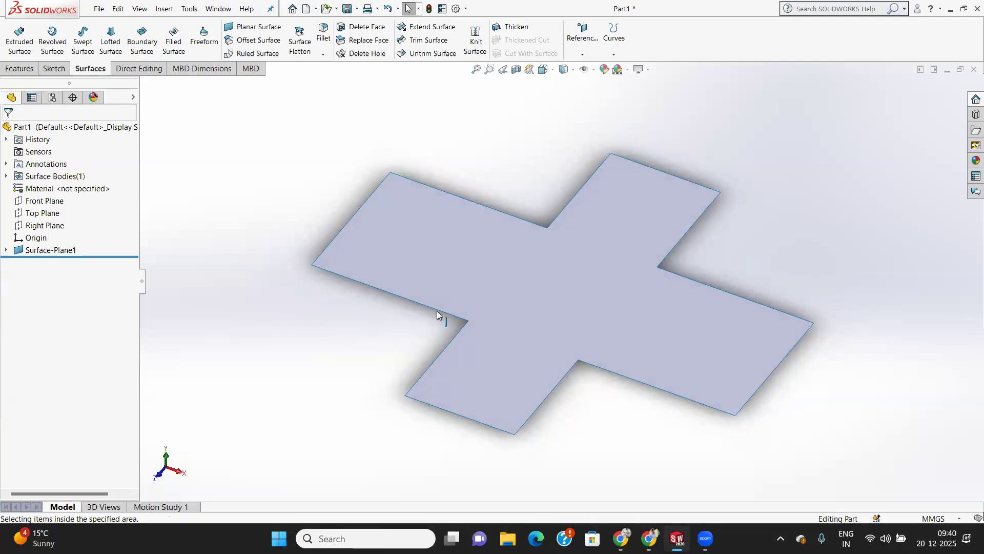
{"action": "scroll", "coordinate": [451, 282], "scroll_direction": "down", "scroll_amount": 2}
{"action": "scroll", "coordinate": [466, 276], "scroll_direction": "up", "scroll_amount": 4}
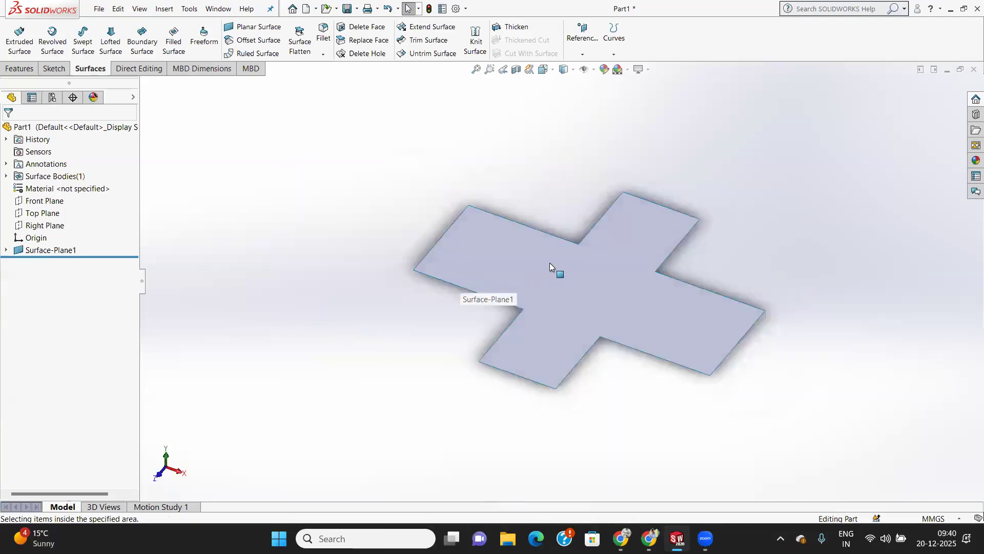
{"action": "scroll", "coordinate": [550, 263], "scroll_direction": "up", "scroll_amount": 3}
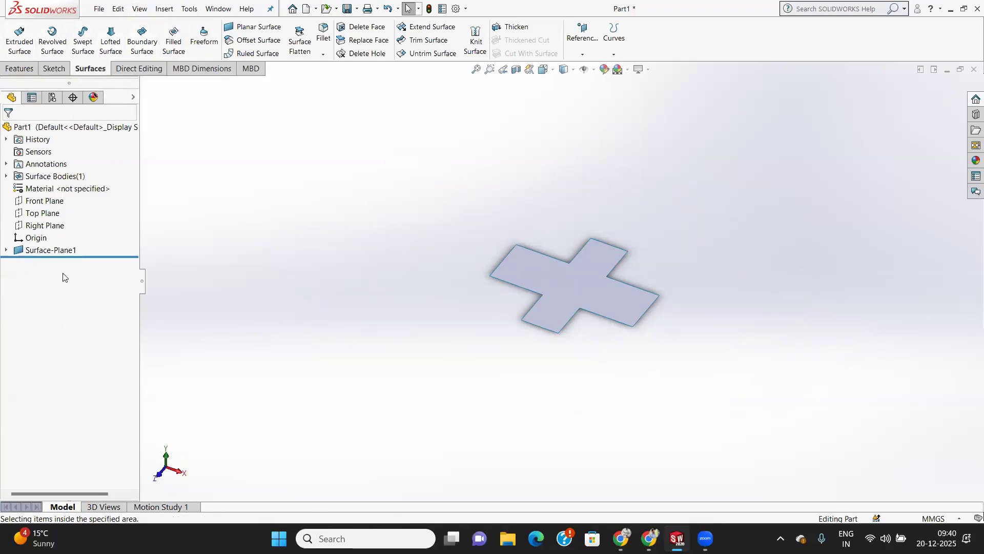
{"action": "right_click", "coordinate": [50, 255]}
{"action": "left_click", "coordinate": [92, 304]}
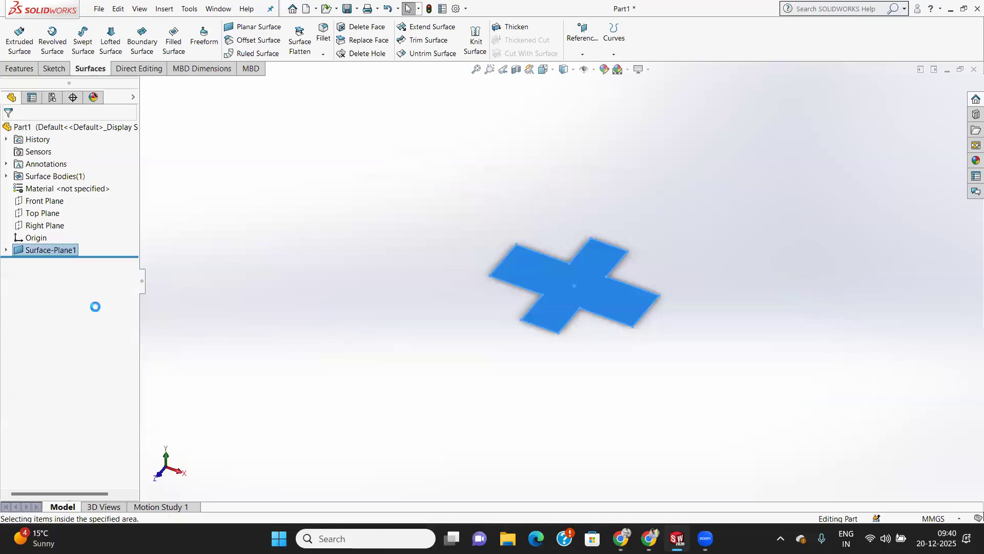
{"action": "left_click", "coordinate": [564, 202]}
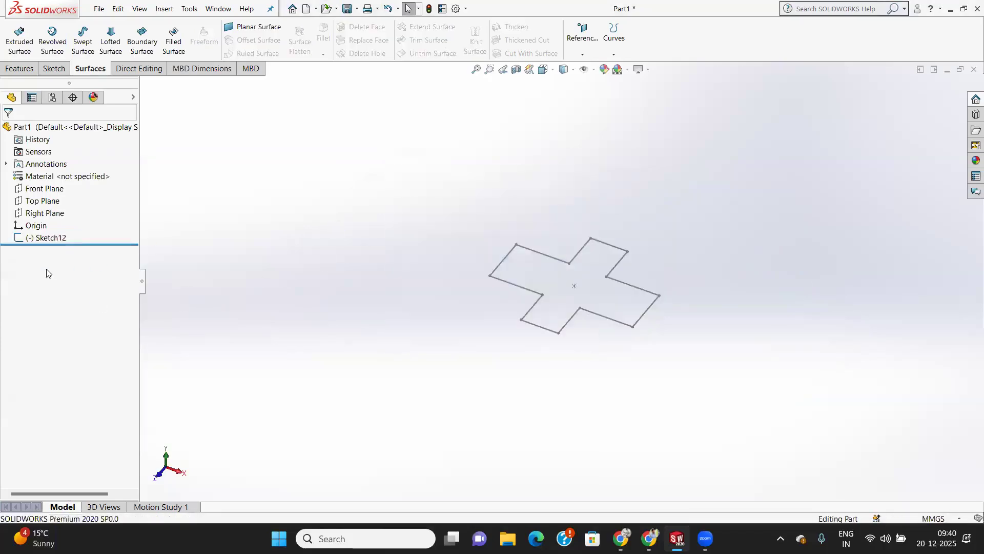
{"action": "right_click", "coordinate": [51, 241]}
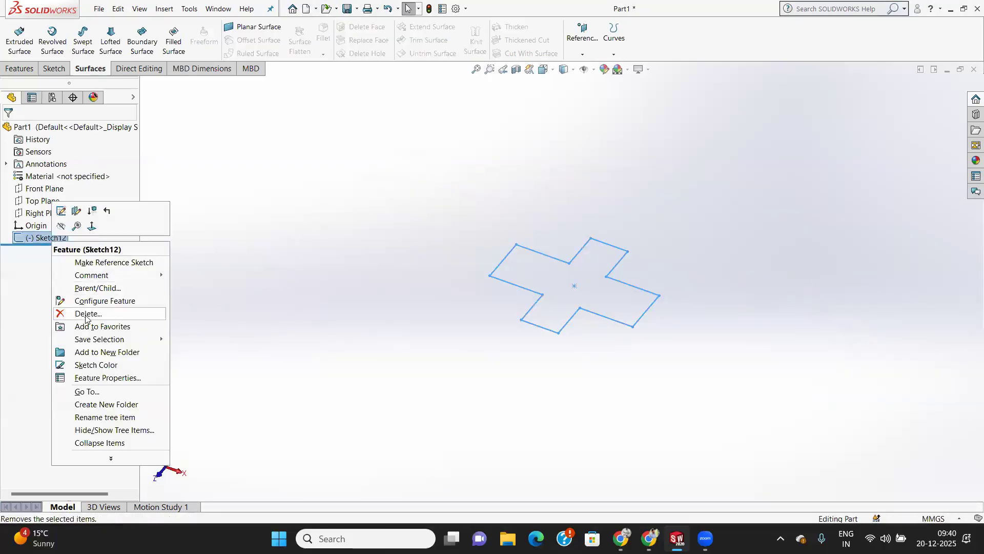
{"action": "left_click", "coordinate": [85, 312]}
{"action": "left_click", "coordinate": [566, 206]}
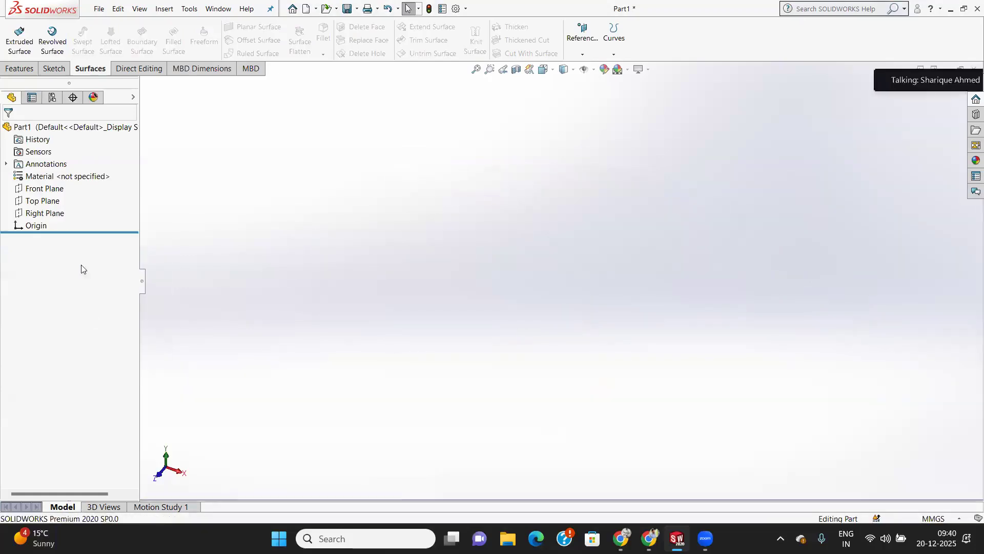
Step: Create a reference plane offset 30 mm above the Top Plane
{"action": "left_click", "coordinate": [40, 204]}
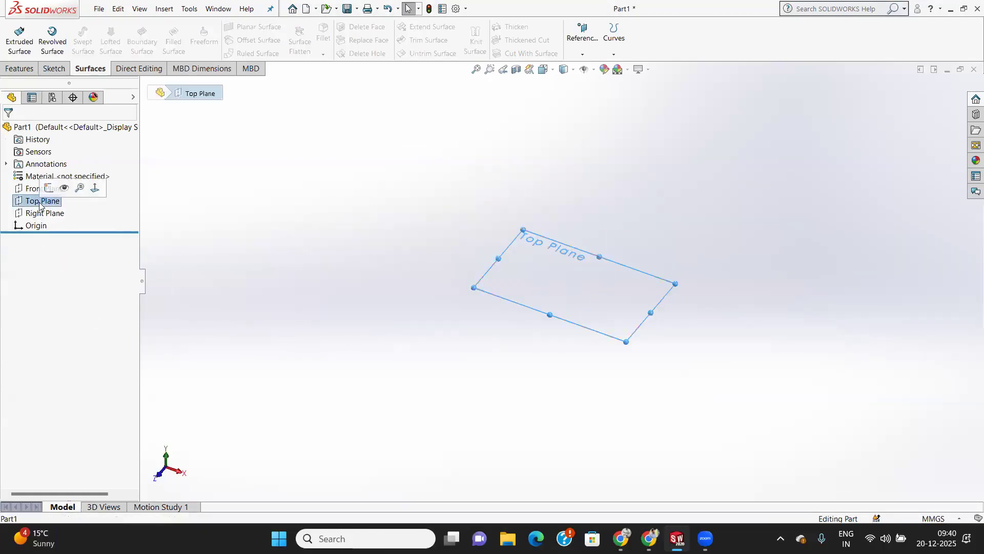
{"action": "left_click", "coordinate": [582, 55]}
{"action": "left_click", "coordinate": [585, 66]}
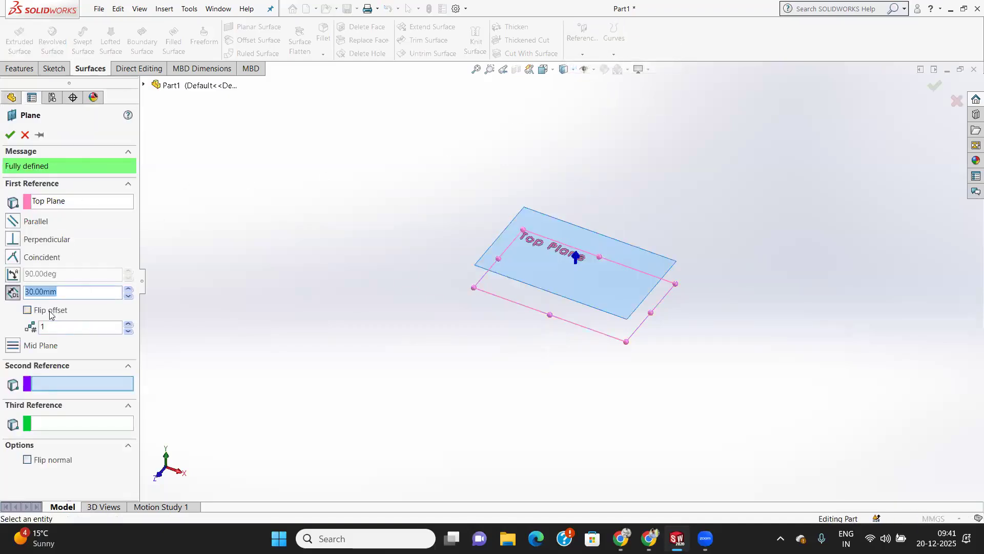
{"action": "left_click", "coordinate": [10, 135]}
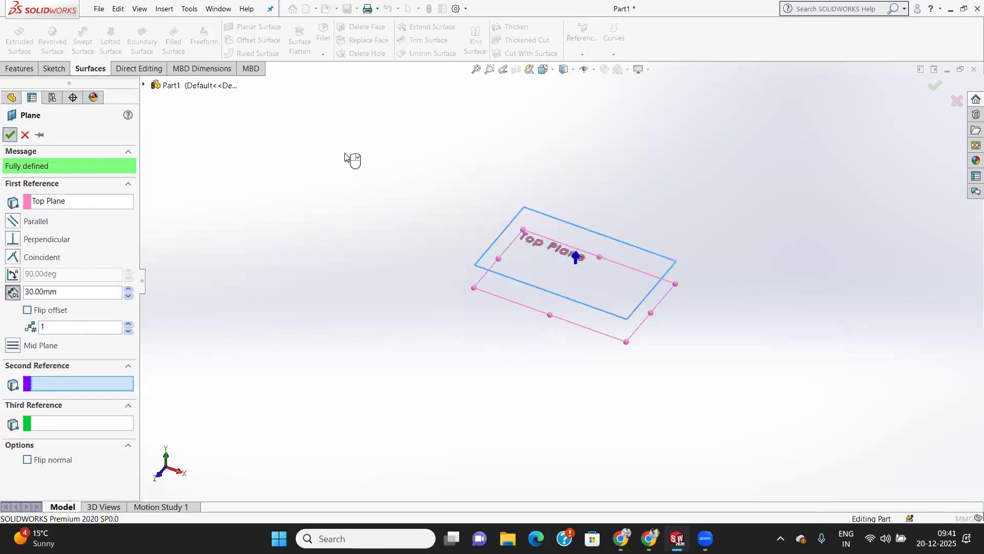
Step: Sketch a circle with a radius of about 30 mm on the new offset plane, centred on the origin
{"action": "left_click", "coordinate": [51, 68]}
{"action": "left_click", "coordinate": [15, 34]}
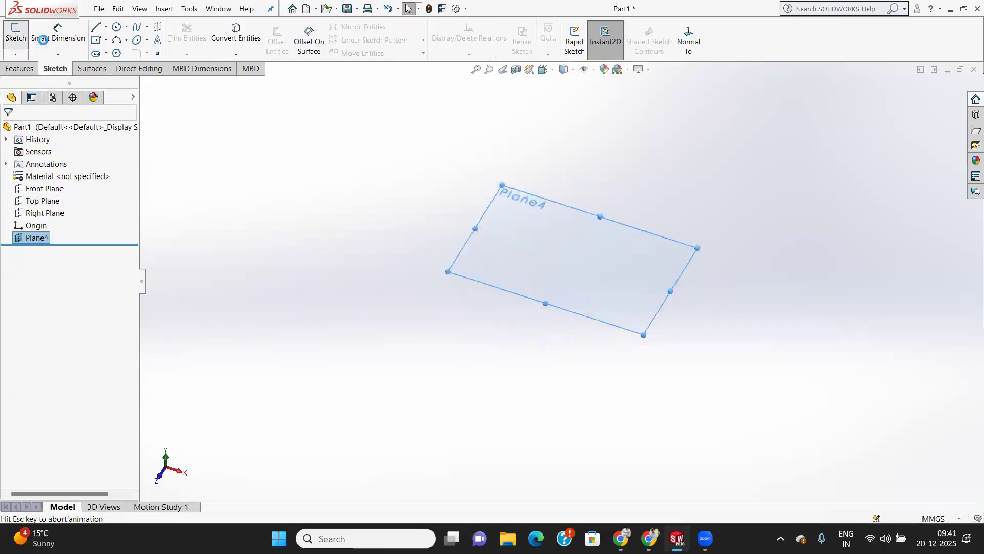
{"action": "left_click", "coordinate": [115, 27]}
{"action": "left_click", "coordinate": [561, 281]}
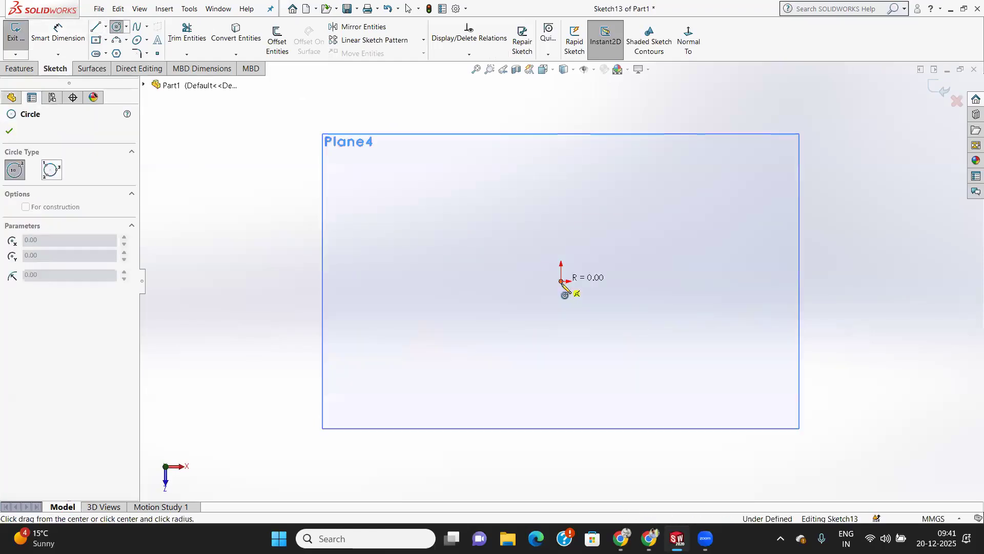
{"action": "left_click", "coordinate": [594, 354]}
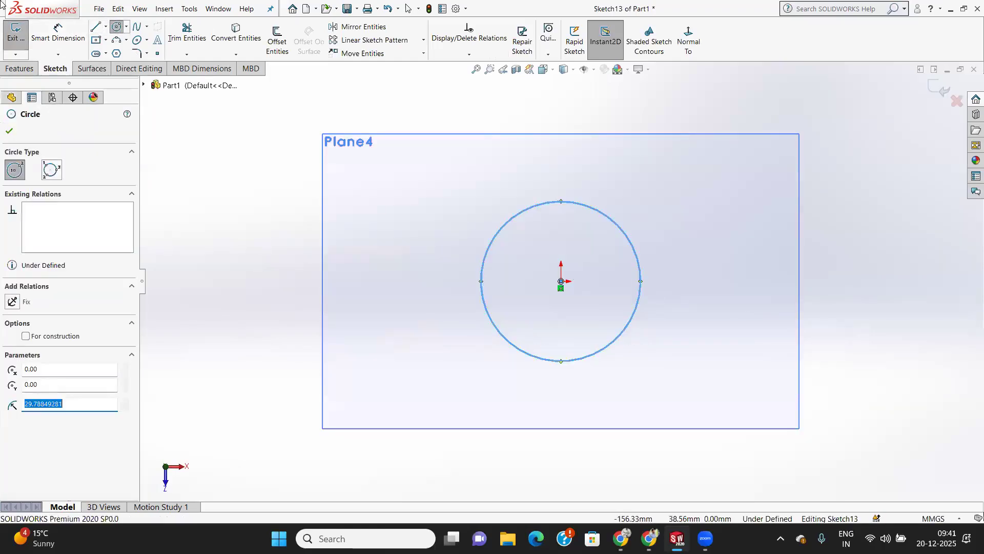
Step: Dimension the circle's diameter to 60 mm
{"action": "left_click", "coordinate": [58, 31]}
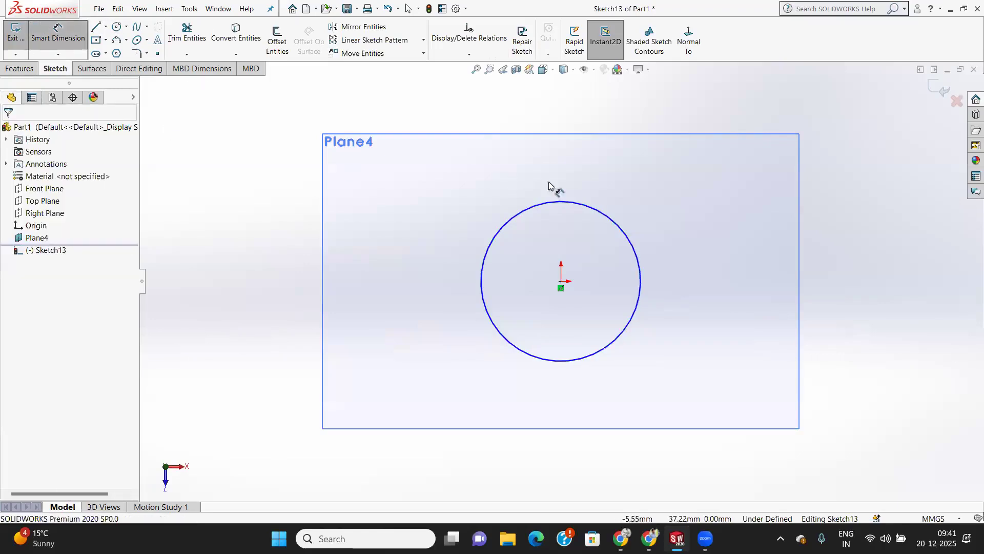
{"action": "left_click", "coordinate": [636, 245]}
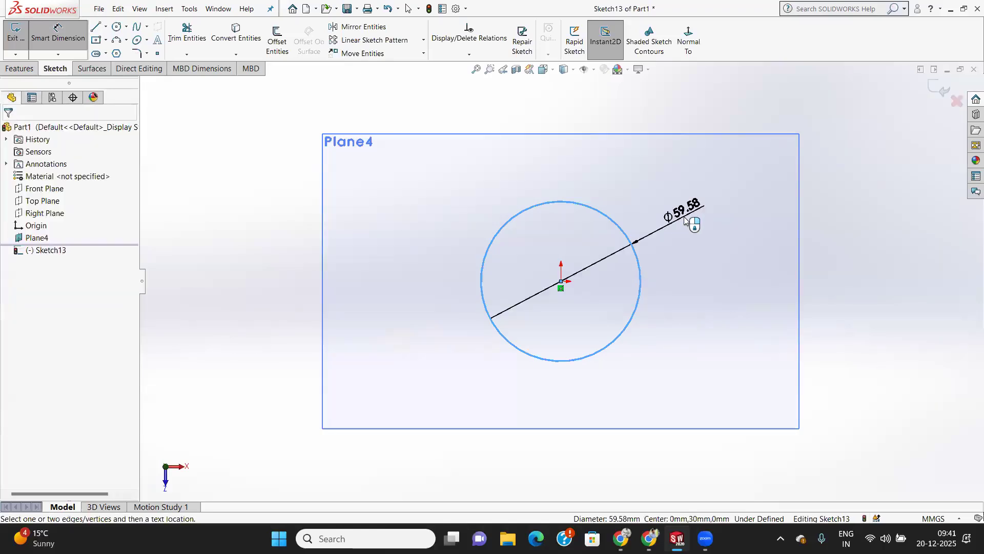
{"action": "left_click", "coordinate": [686, 219]}
{"action": "type", "text": "60"}
{"action": "key", "text": "Return"}
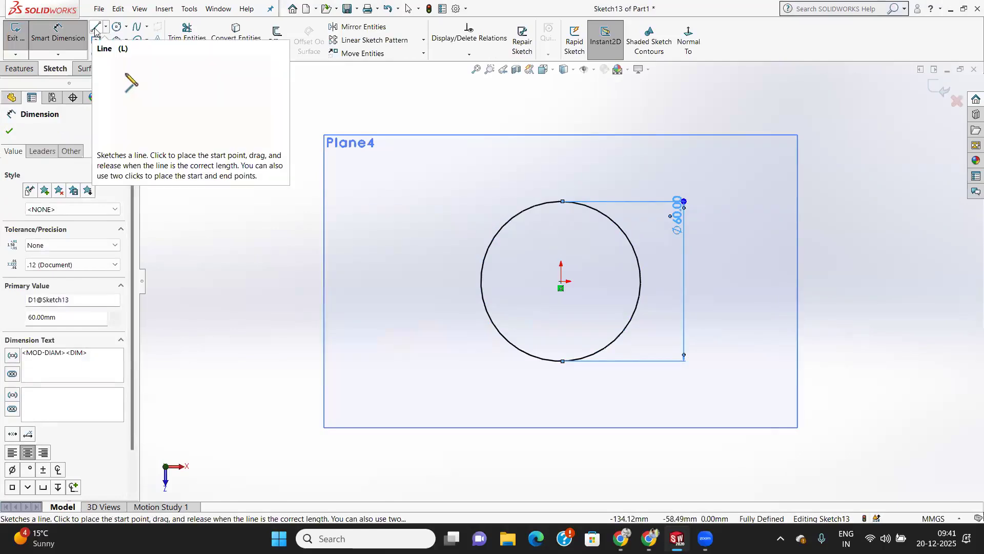
Step: Draw a slanted line about 46 mm long beside the circle's upper left, starting level with the origin
{"action": "left_click", "coordinate": [94, 28]}
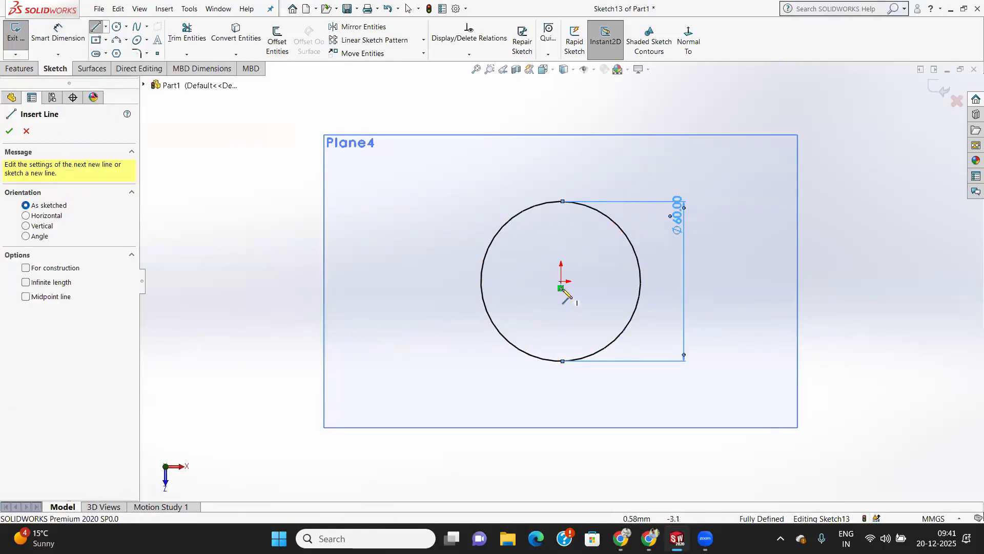
{"action": "left_click", "coordinate": [433, 282]}
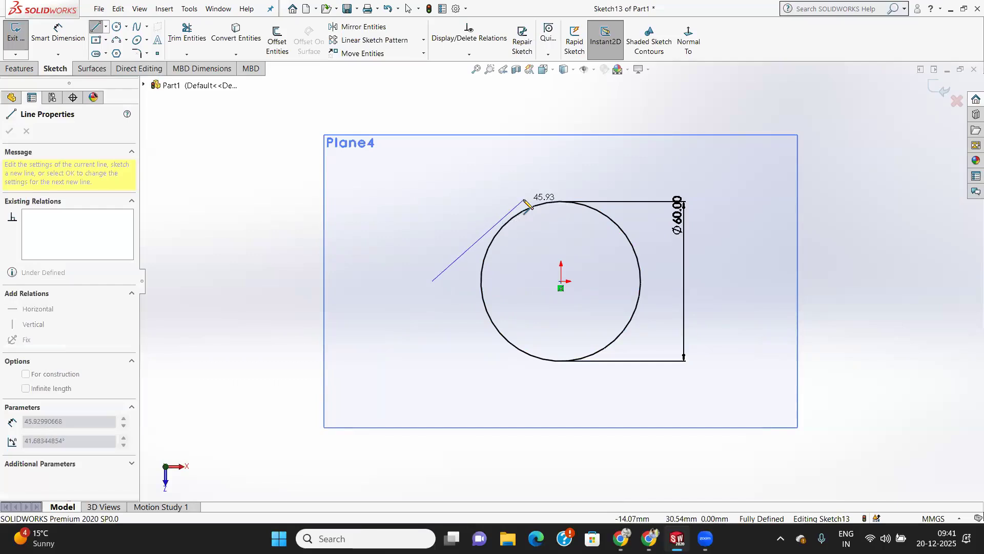
{"action": "left_click", "coordinate": [524, 201]}
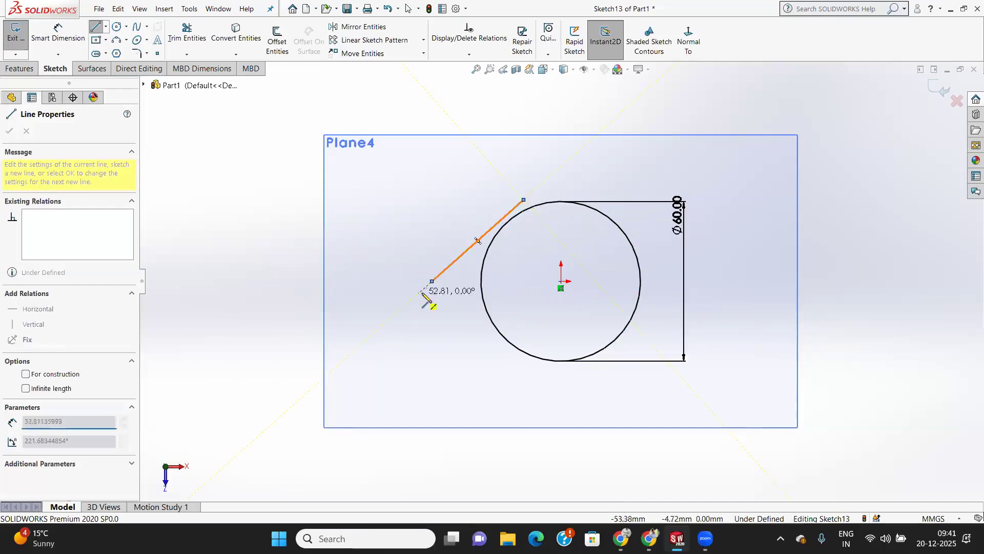
{"action": "right_click", "coordinate": [446, 319]}
{"action": "left_click", "coordinate": [453, 325]}
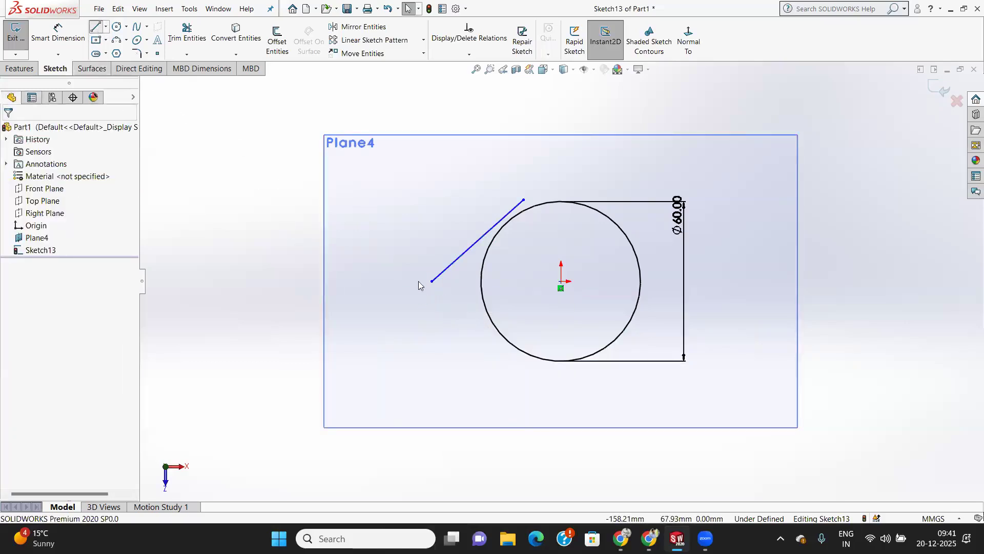
Step: Draw a horizontal line about 48 mm long from the slanted line's lower end to the circle's centre
{"action": "key", "text": "l"}
{"action": "left_click", "coordinate": [433, 281]}
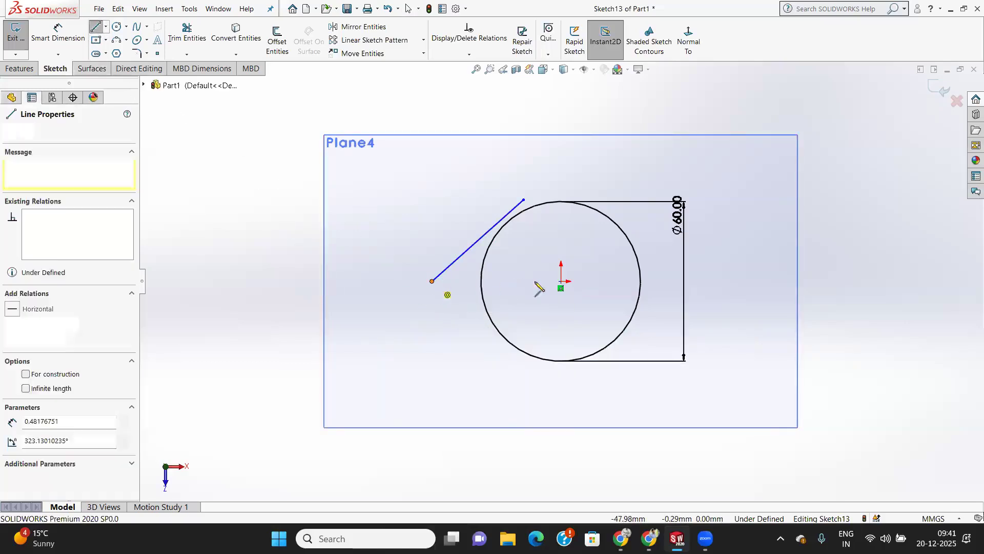
{"action": "left_click", "coordinate": [561, 281]}
{"action": "right_click", "coordinate": [434, 349]}
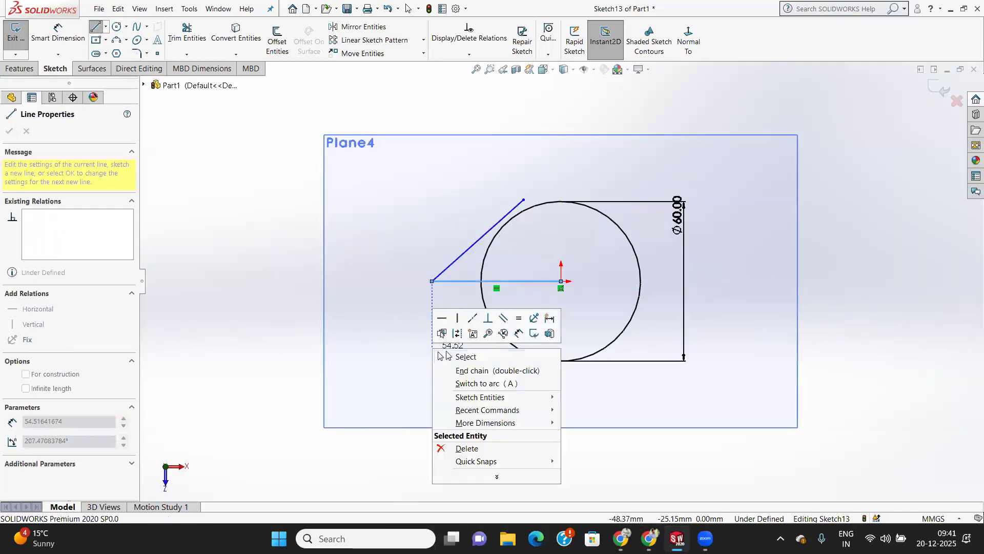
{"action": "left_click", "coordinate": [454, 356]}
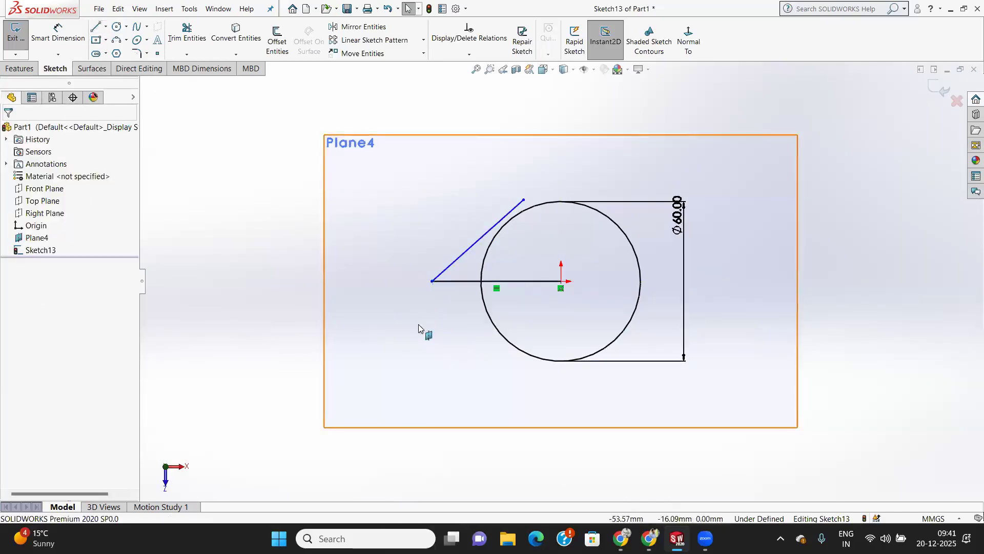
Step: Dimension the horizontal line between the slanted line's lower end and the circle's centre to 50 mm
{"action": "left_click", "coordinate": [60, 35]}
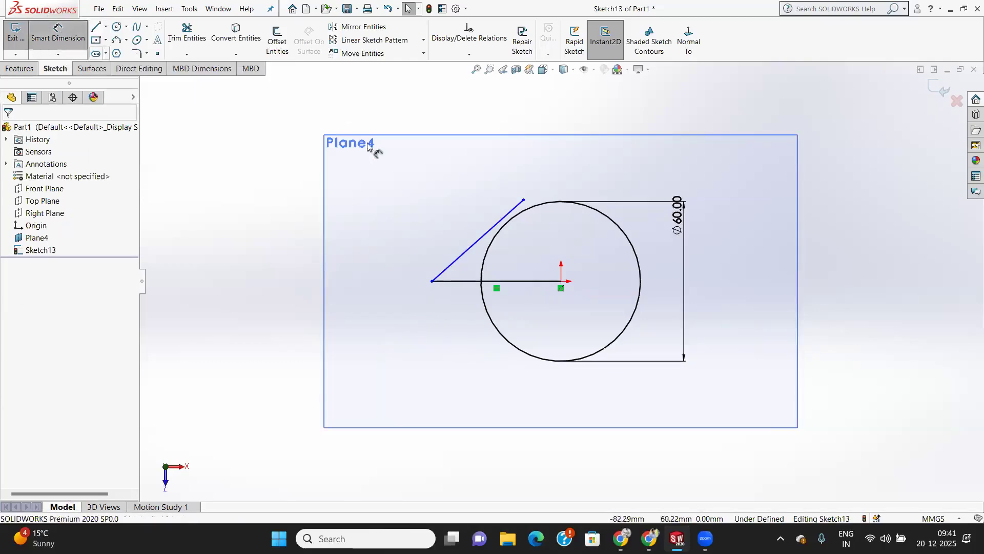
{"action": "left_click", "coordinate": [514, 286]}
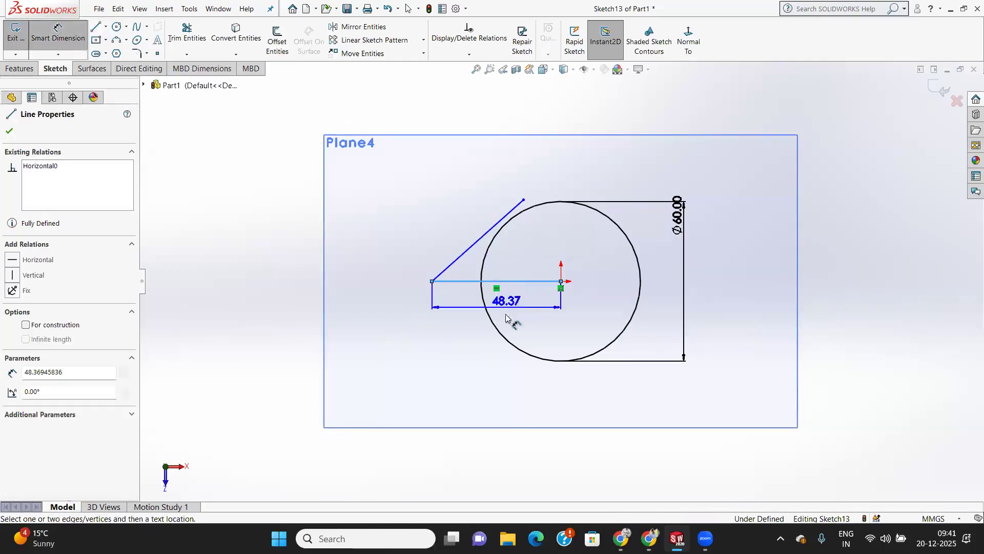
{"action": "left_click", "coordinate": [475, 336]}
{"action": "type", "text": "50"}
{"action": "key", "text": "Return"}
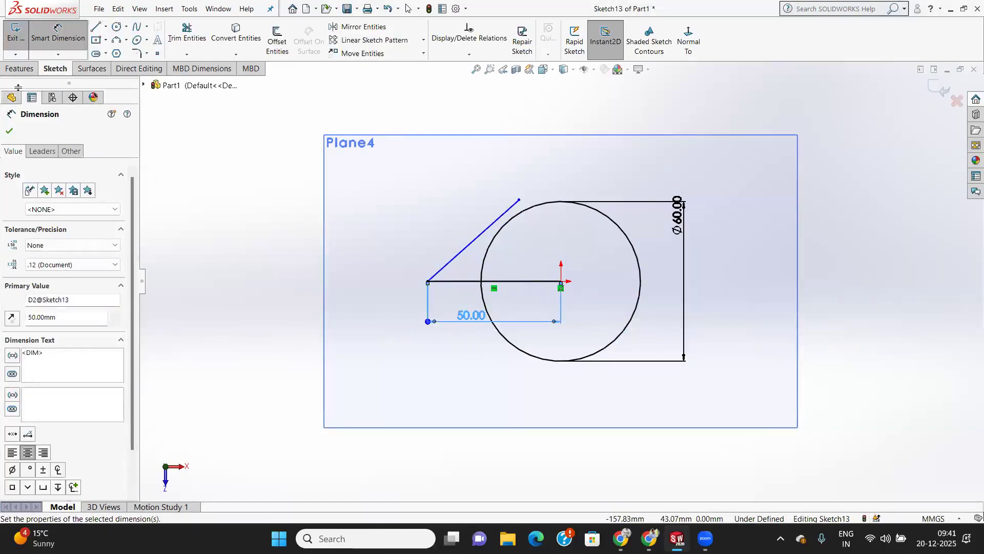
{"action": "left_click", "coordinate": [10, 132]}
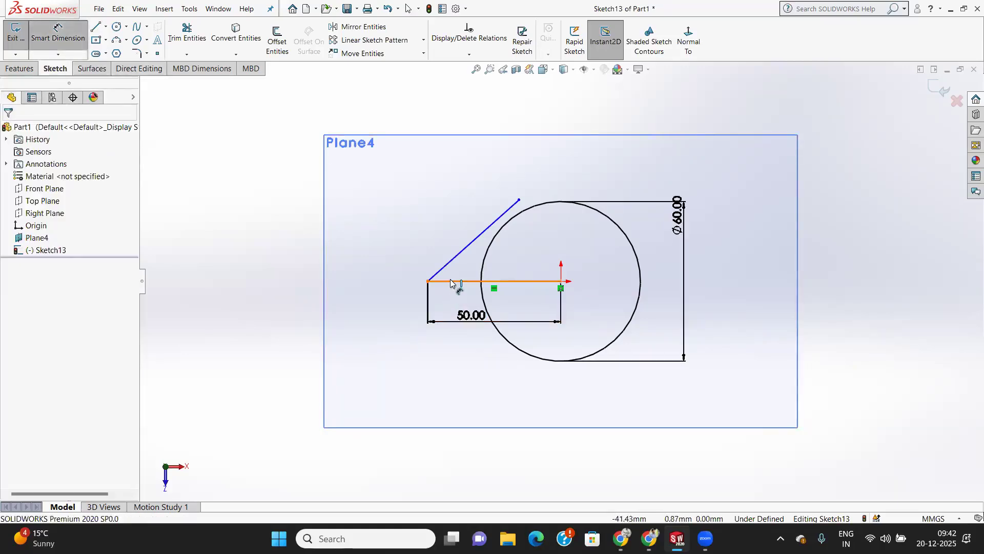
Step: Dimension the angle between the slanted line and the horizontal line to 30 degrees
{"action": "left_click", "coordinate": [450, 281]}
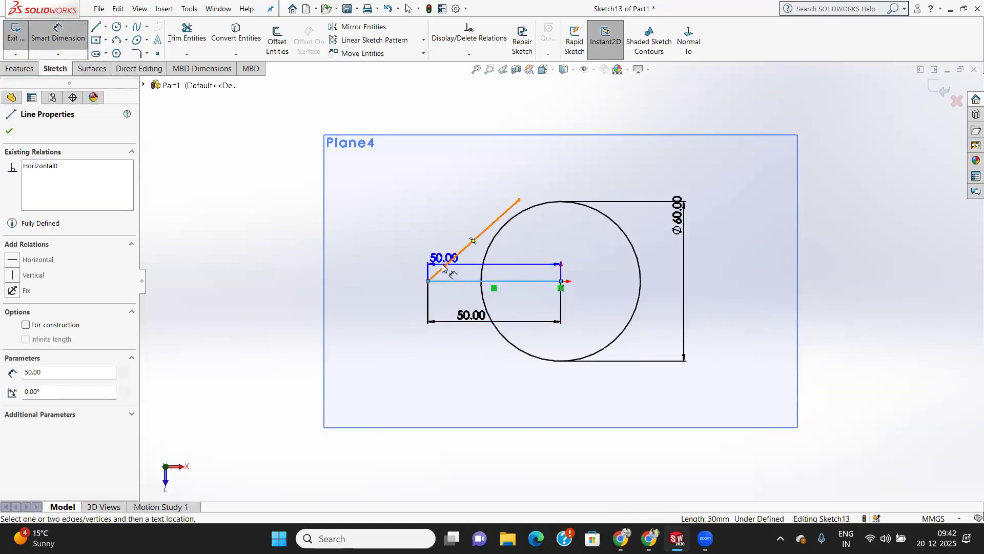
{"action": "left_click", "coordinate": [449, 263]}
{"action": "left_click", "coordinate": [453, 272]}
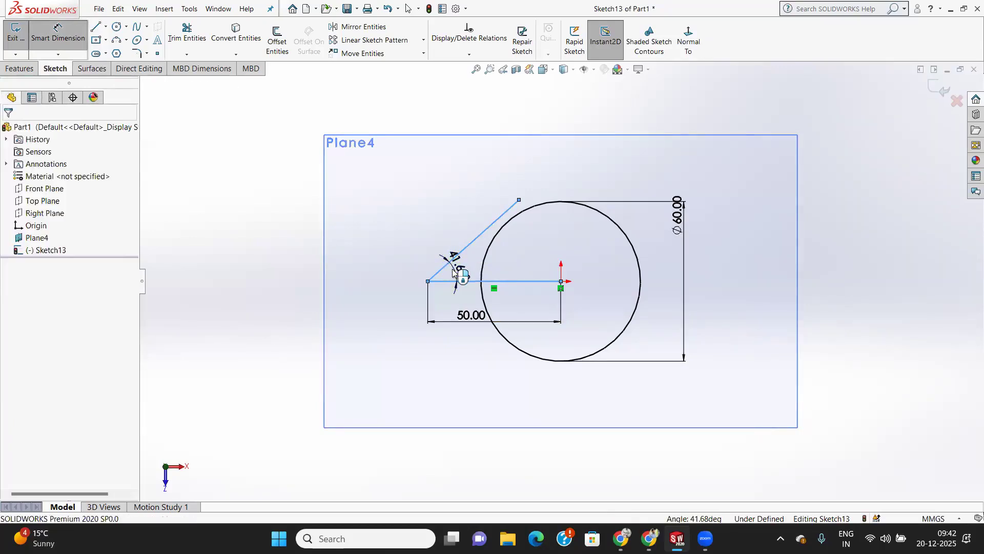
{"action": "key", "text": "Return"}
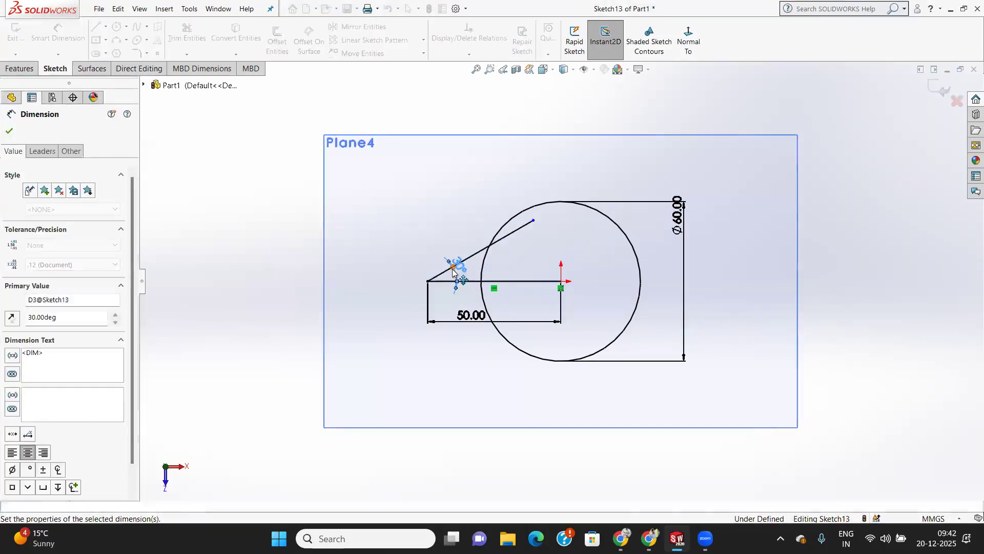
{"action": "left_click", "coordinate": [10, 133]}
Step: Trim off the portion of the slanted line that extends inside the circle
{"action": "left_click", "coordinate": [186, 32]}
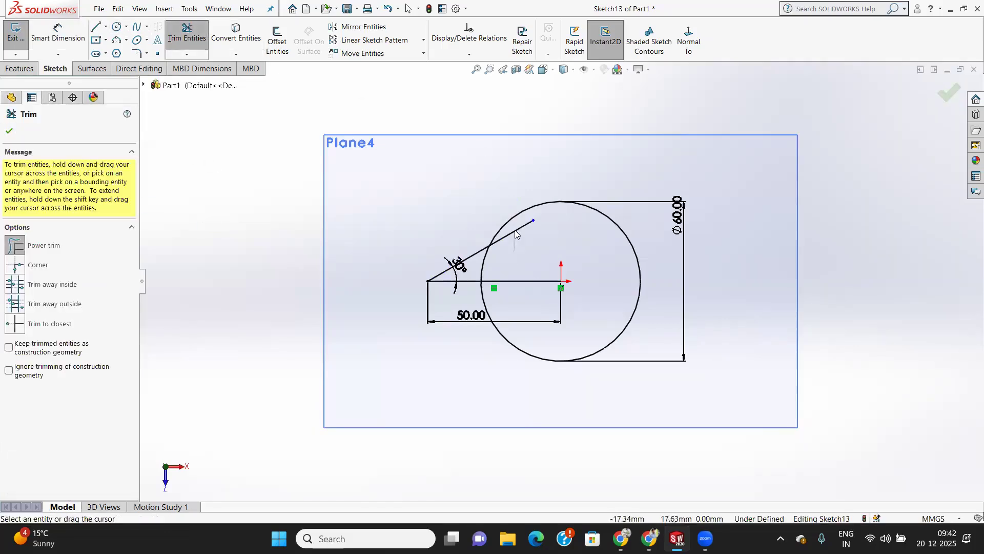
{"action": "left_click_drag", "start_coordinate": [513, 251], "coordinate": [512, 237]}
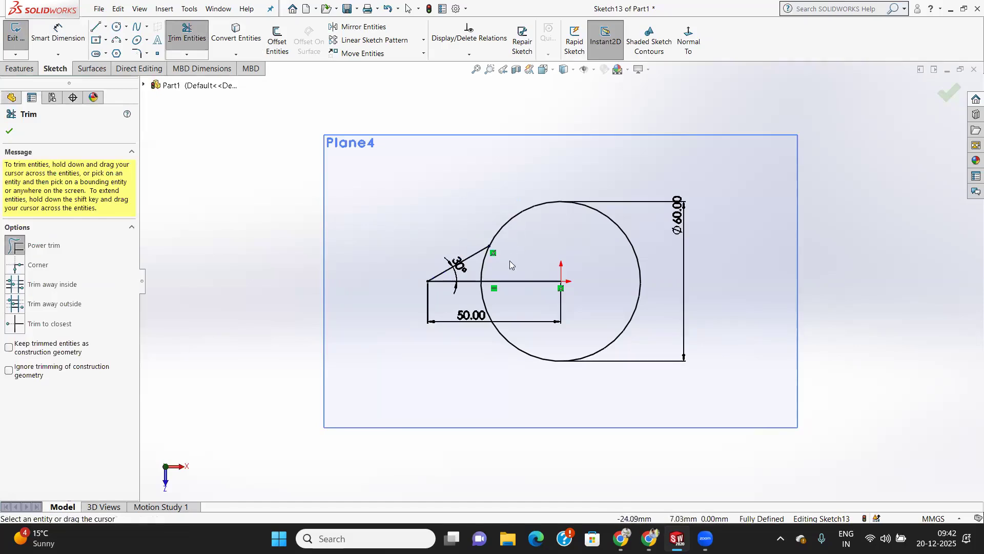
{"action": "left_click", "coordinate": [9, 133]}
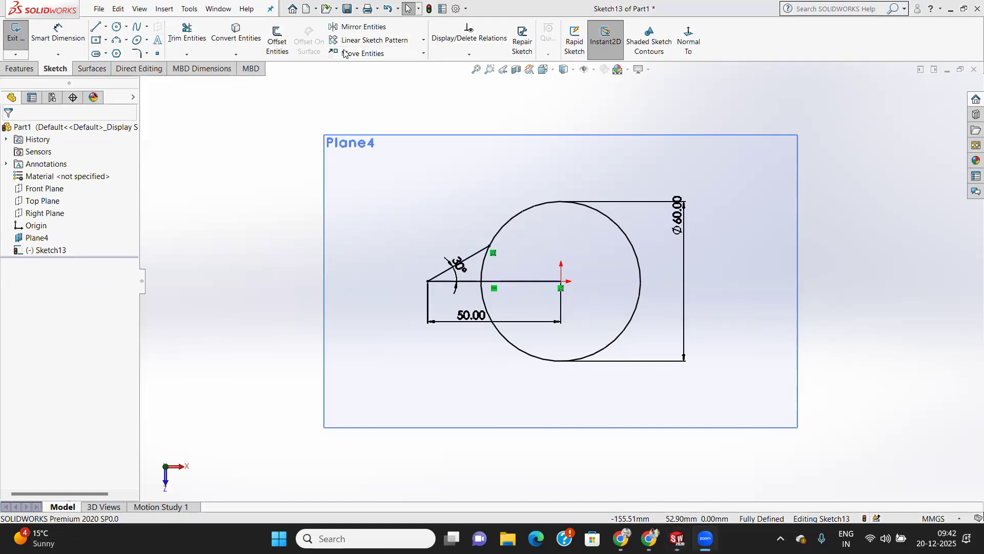
Step: Mirror the slanted line about the horizontal line, keeping the original as a copy
{"action": "left_click", "coordinate": [380, 29]}
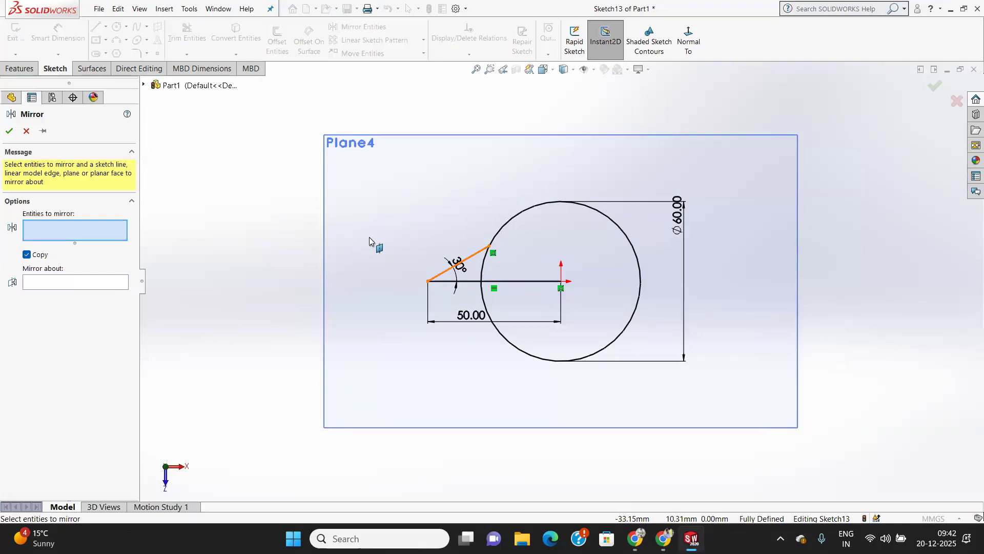
{"action": "left_click", "coordinate": [459, 264]}
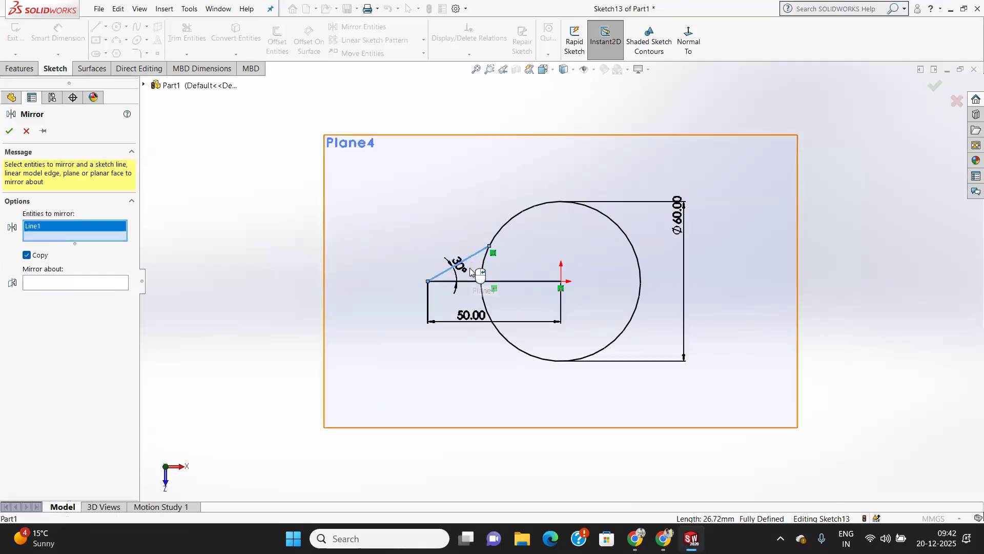
{"action": "left_click", "coordinate": [45, 280]}
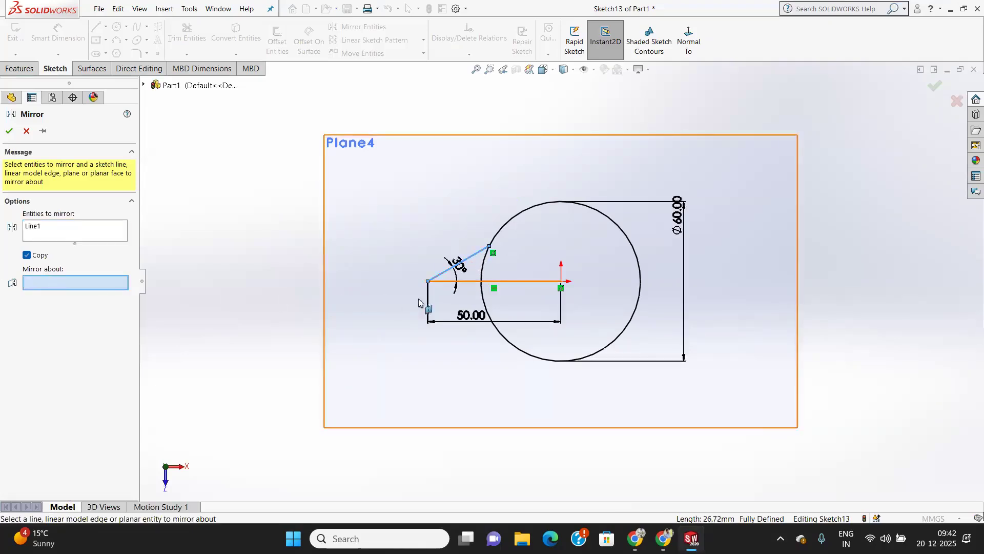
{"action": "left_click", "coordinate": [469, 283]}
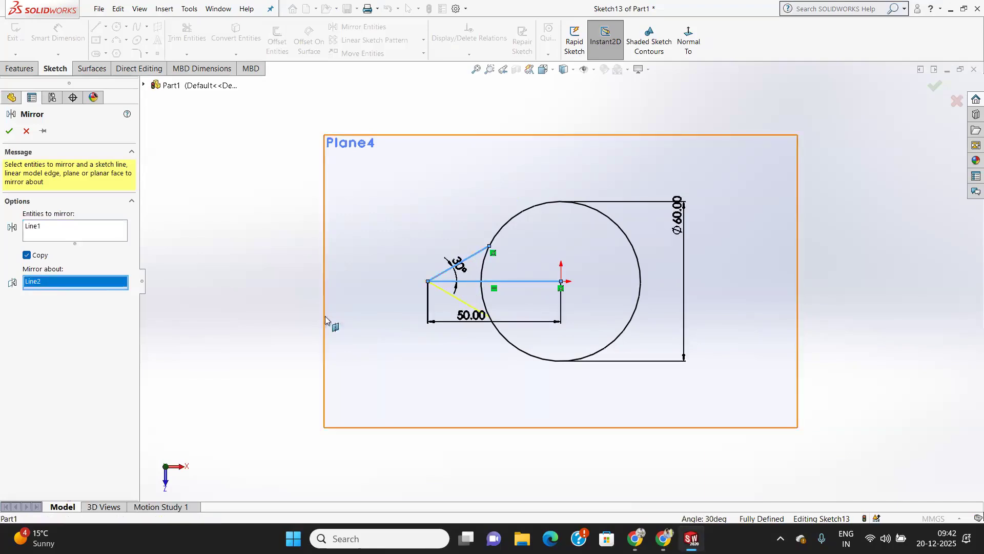
{"action": "left_click", "coordinate": [11, 129]}
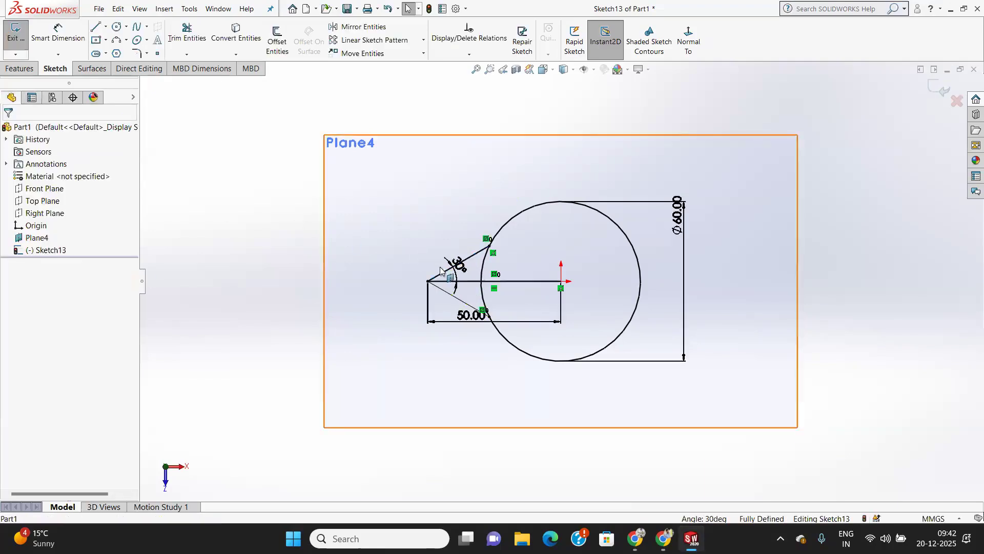
Step: Trim away the whole horizontal line and the circle's arc between the two slanted lines, and finish the sketch
{"action": "scroll", "coordinate": [466, 296], "scroll_direction": "up", "scroll_amount": 3}
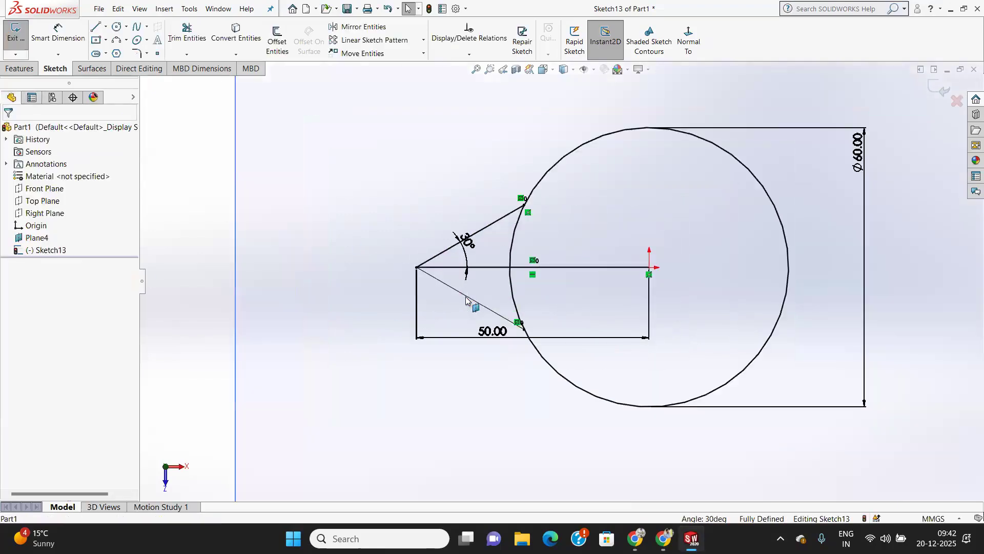
{"action": "left_click", "coordinate": [185, 32]}
{"action": "left_click", "coordinate": [580, 268]}
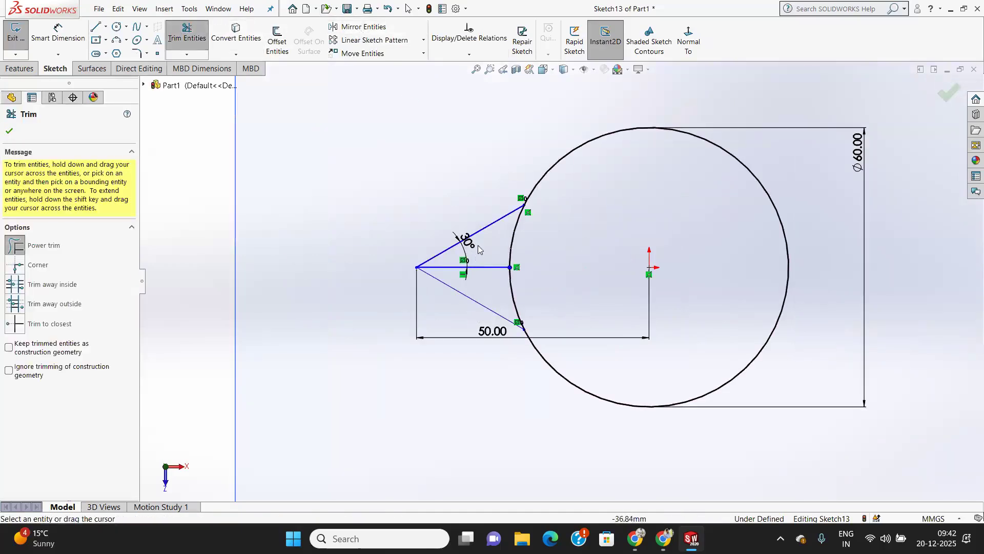
{"action": "left_click_drag", "start_coordinate": [477, 248], "coordinate": [485, 284]}
{"action": "left_click_drag", "start_coordinate": [559, 259], "coordinate": [500, 270]}
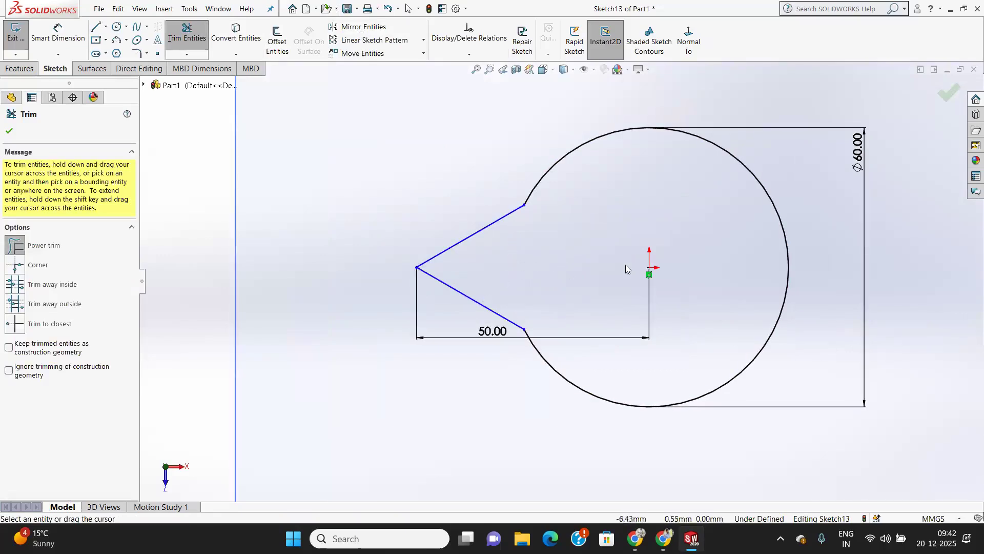
{"action": "left_click", "coordinate": [9, 131]}
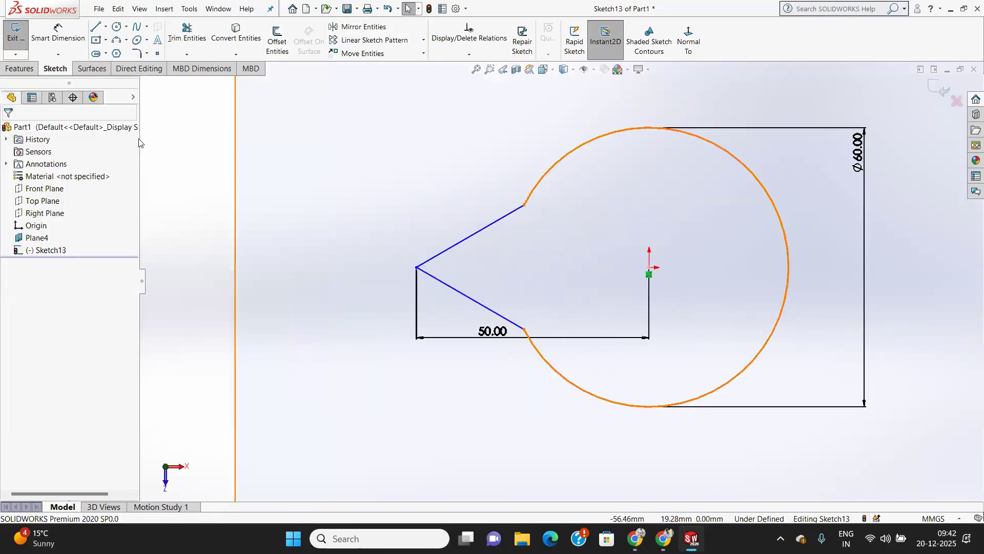
{"action": "left_click", "coordinate": [16, 31]}
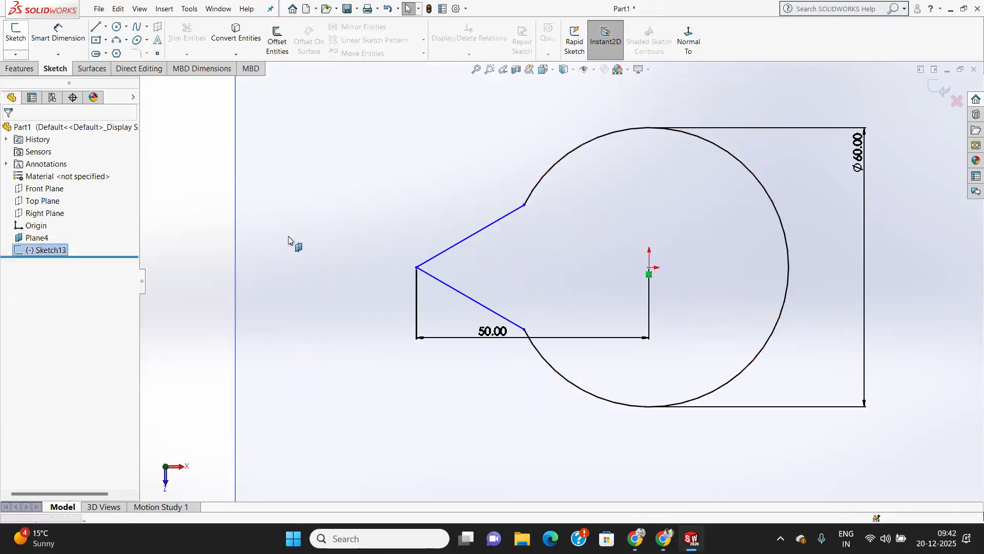
Step: Start a sketch on the Top Plane and draw a circle with a radius of about 16 mm centred on the origin
{"action": "left_click", "coordinate": [43, 201]}
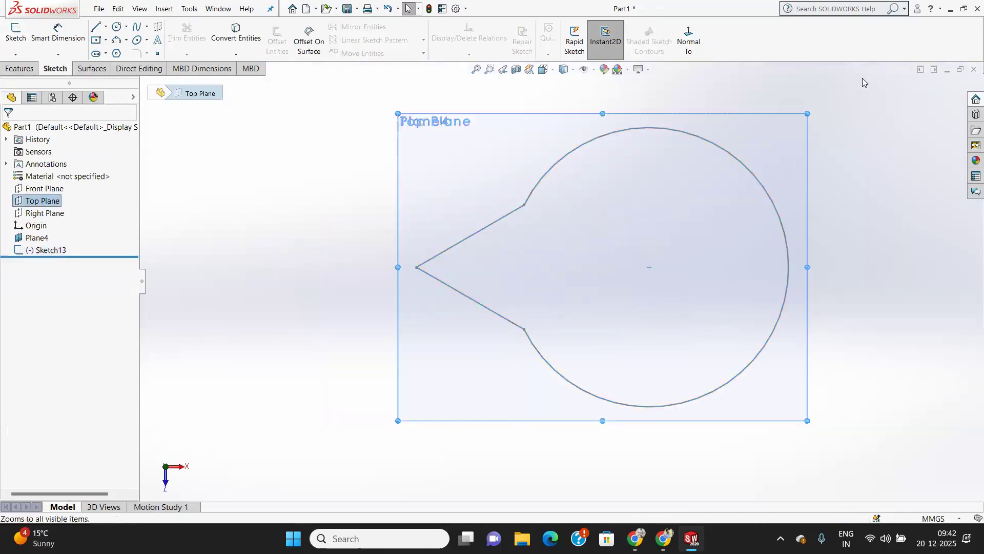
{"action": "left_click", "coordinate": [686, 41]}
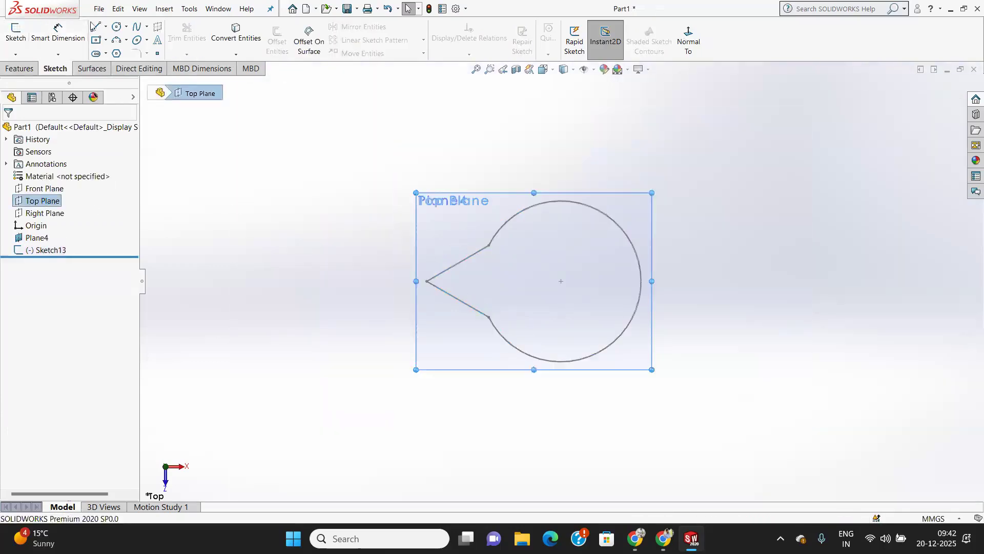
{"action": "left_click", "coordinate": [6, 36]}
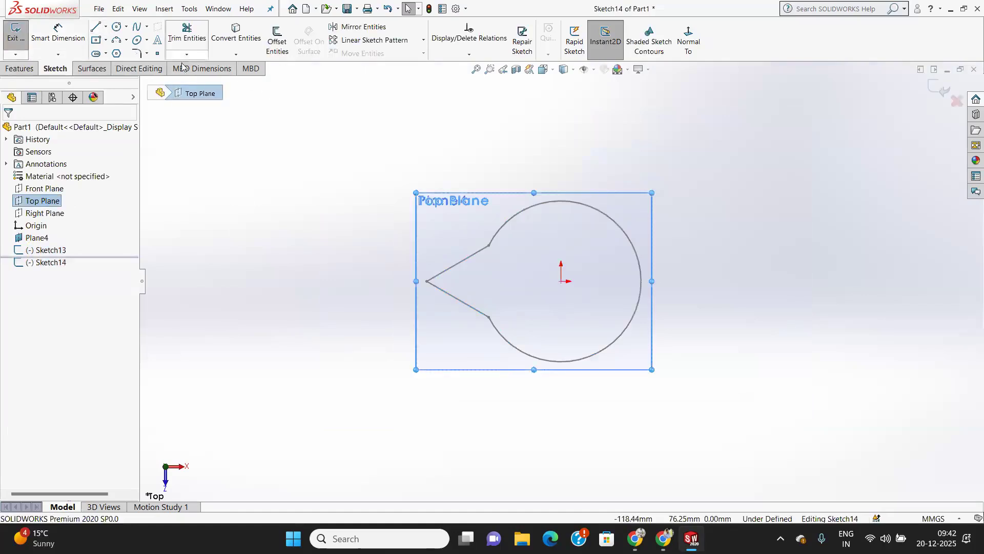
{"action": "left_click", "coordinate": [118, 28]}
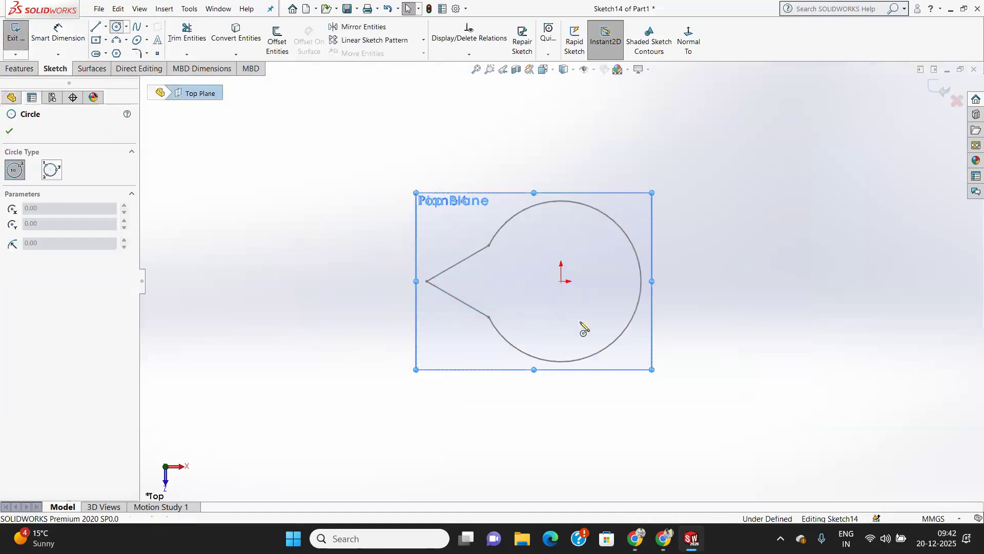
{"action": "left_click_drag", "start_coordinate": [562, 281], "coordinate": [605, 306]}
Step: Dimension the new circle's diameter to 40 mm and finish the sketch
{"action": "left_click", "coordinate": [57, 21]}
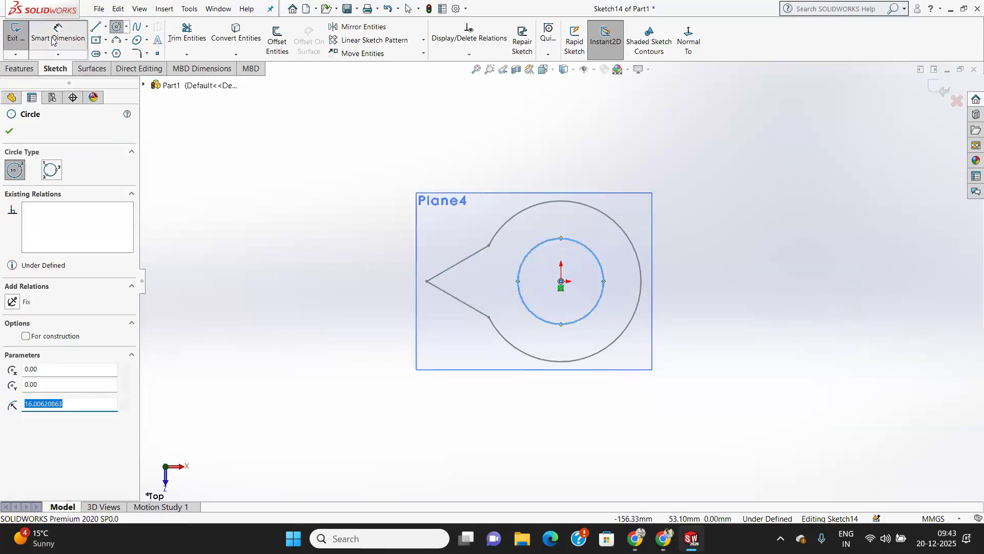
{"action": "left_click", "coordinate": [604, 272]}
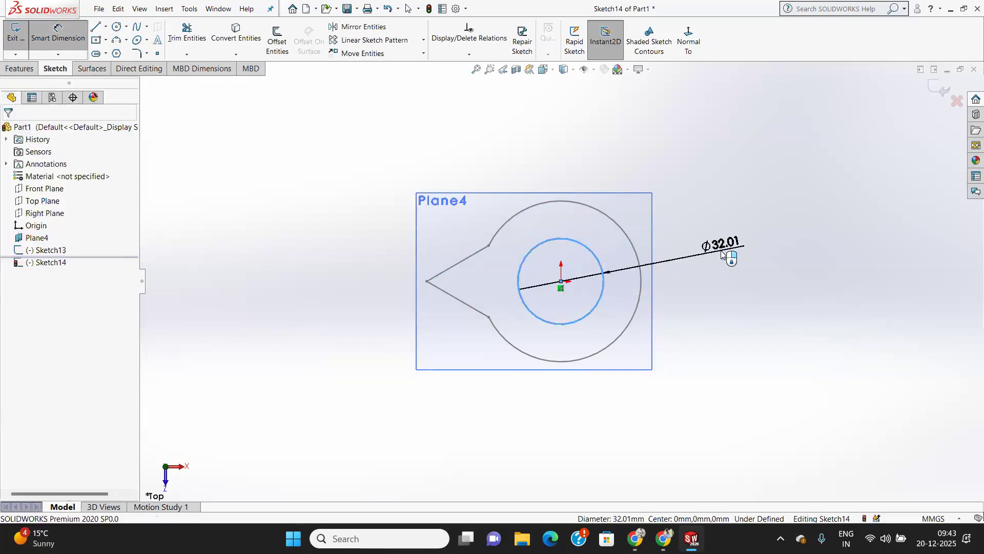
{"action": "left_click", "coordinate": [722, 254]}
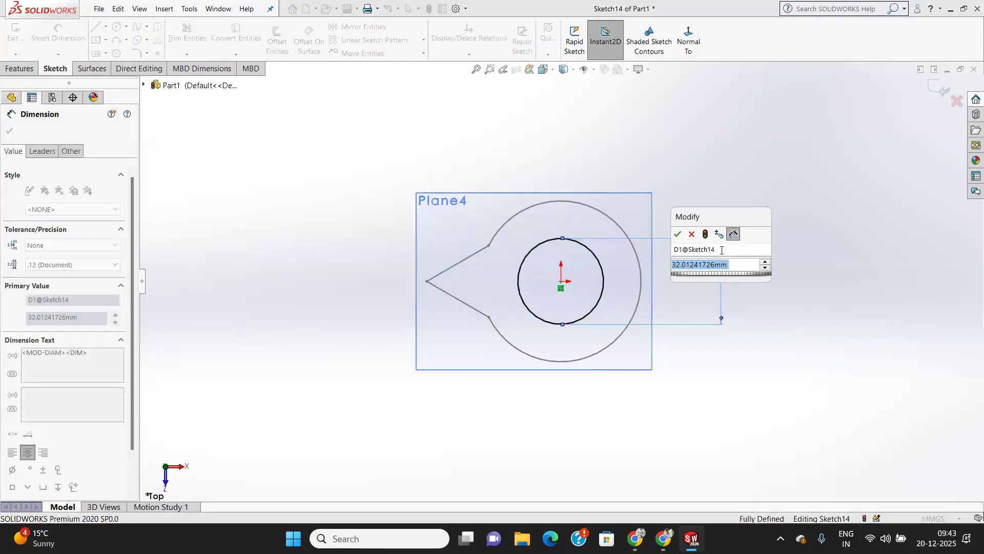
{"action": "type", "text": "4"}
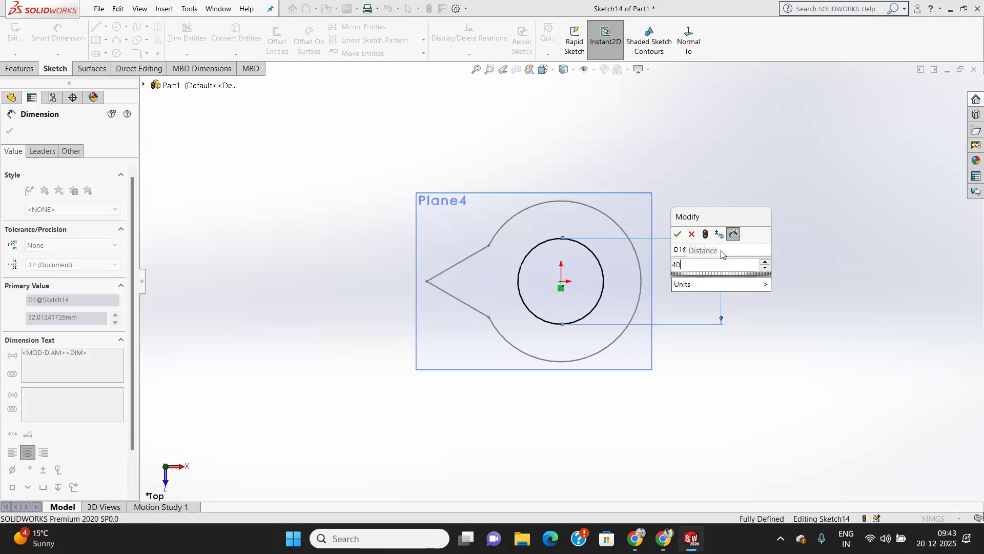
{"action": "type", "text": "0"}
{"action": "key", "text": "Return"}
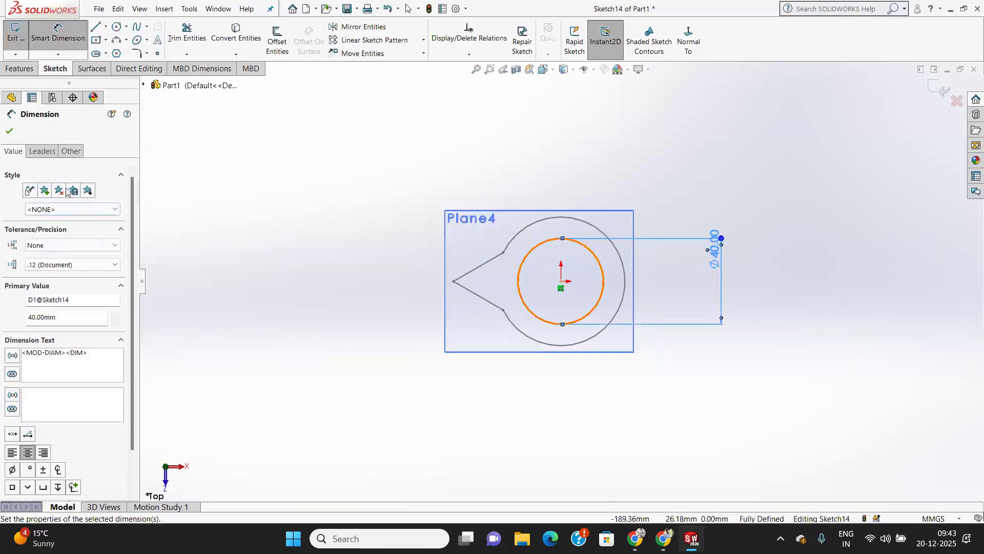
{"action": "left_click", "coordinate": [9, 132]}
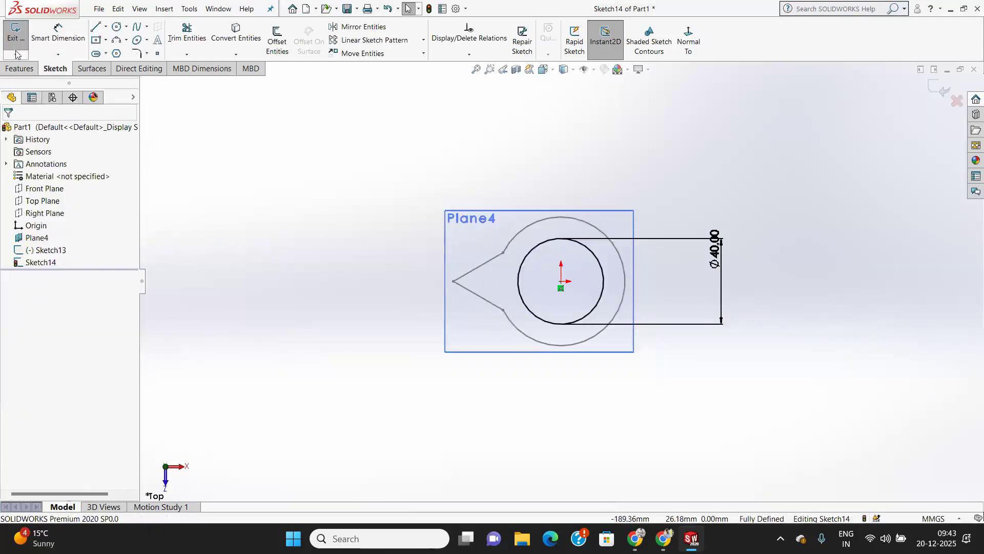
{"action": "left_click", "coordinate": [15, 32]}
{"action": "mouse_move", "coordinate": [507, 367]}
{"action": "middle_mouse_down"}
{"action": "mouse_move", "coordinate": [504, 178]}
{"action": "mouse_move", "coordinate": [466, 193]}
{"action": "mouse_move", "coordinate": [501, 204]}
{"action": "mouse_move", "coordinate": [509, 218]}
{"action": "mouse_move", "coordinate": [500, 226]}
{"action": "middle_mouse_up"}
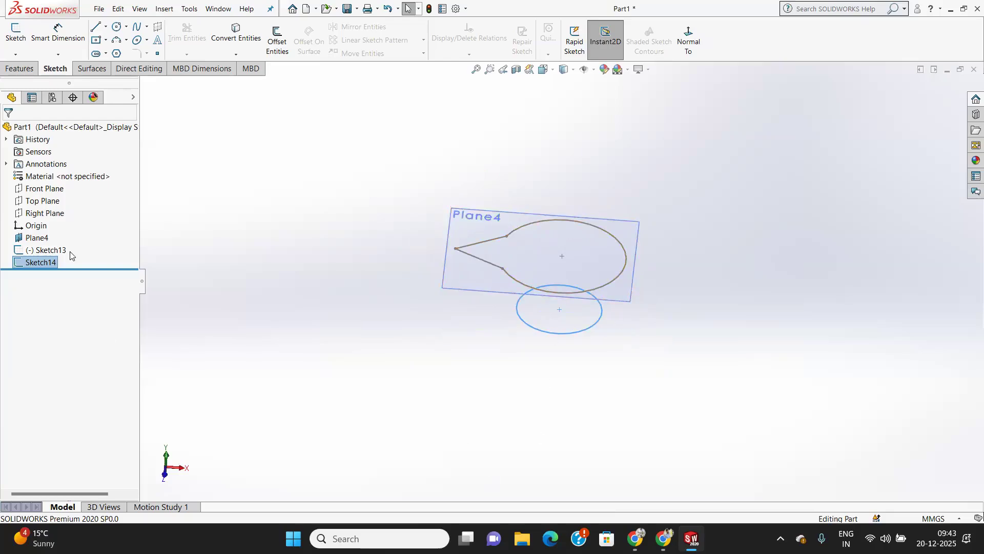
{"action": "left_click", "coordinate": [93, 69]}
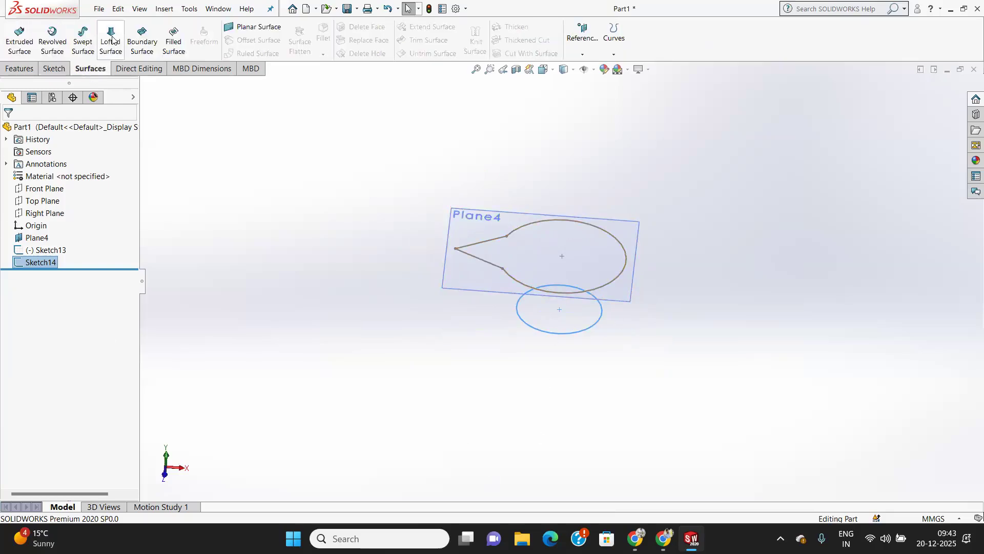
{"action": "left_click", "coordinate": [142, 41]}
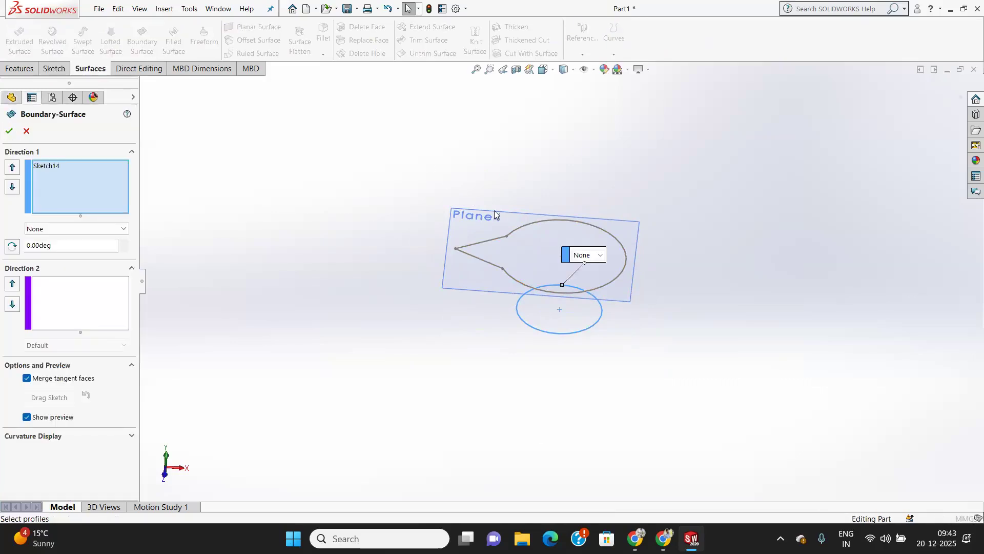
{"action": "left_click", "coordinate": [514, 281]}
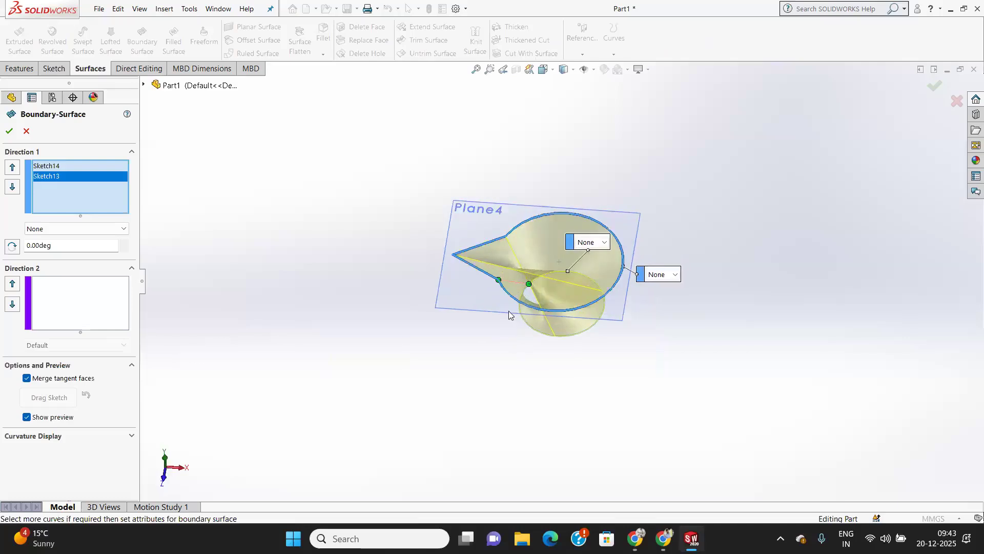
{"action": "middle_click_drag", "start_coordinate": [495, 298], "coordinate": [492, 341]}
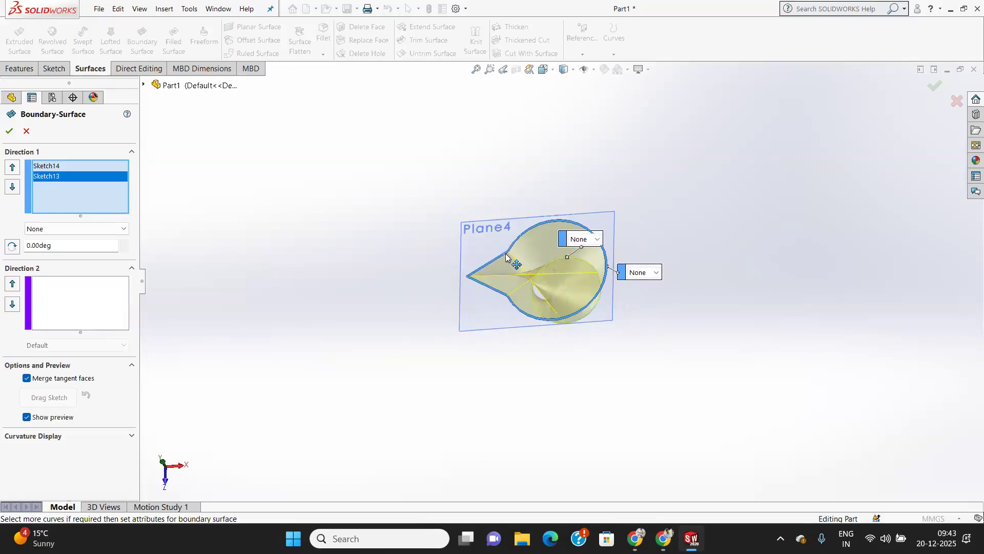
{"action": "left_click_drag", "start_coordinate": [506, 254], "coordinate": [510, 299]}
{"action": "middle_click_drag", "start_coordinate": [511, 318], "coordinate": [537, 345]}
{"action": "scroll", "coordinate": [556, 320], "scroll_direction": "down", "scroll_amount": 3}
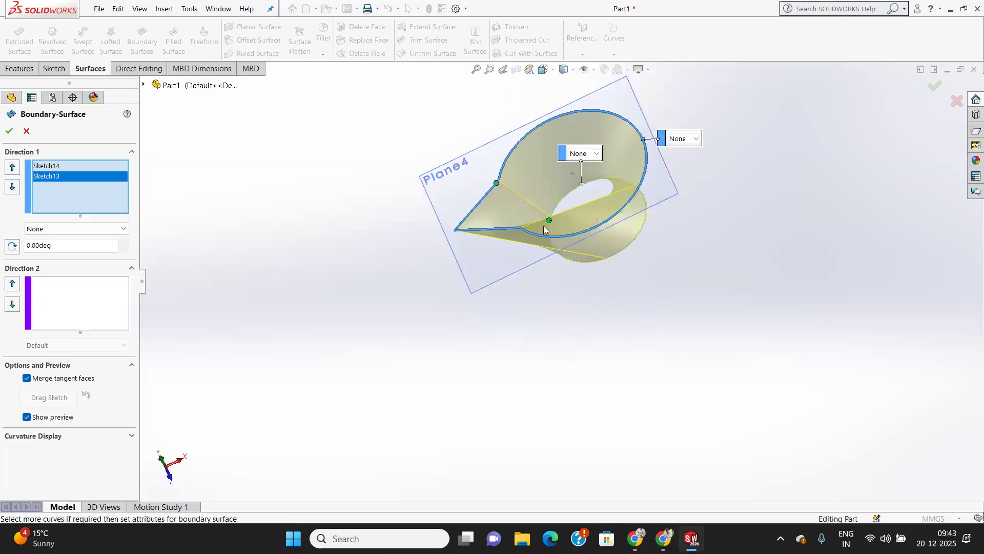
{"action": "middle_click_drag", "start_coordinate": [545, 233], "coordinate": [598, 285]}
{"action": "middle_click_drag", "start_coordinate": [587, 225], "coordinate": [479, 222]}
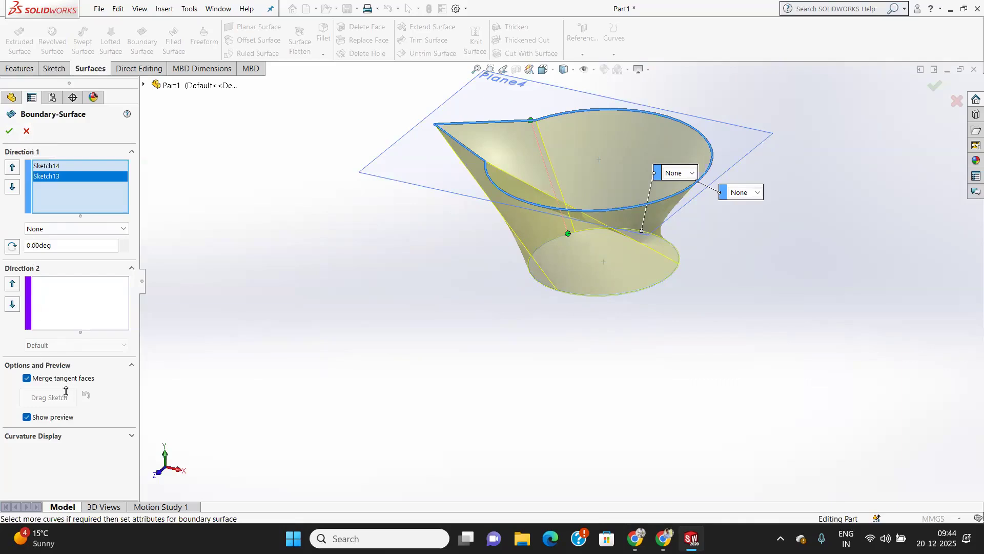
{"action": "left_click", "coordinate": [40, 293]}
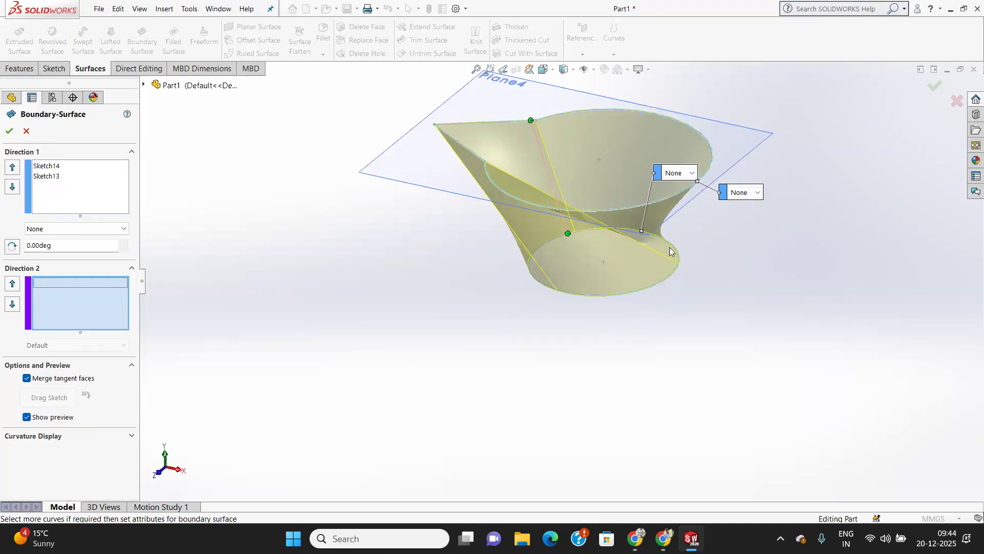
{"action": "middle_click_drag", "start_coordinate": [562, 245], "coordinate": [554, 337]}
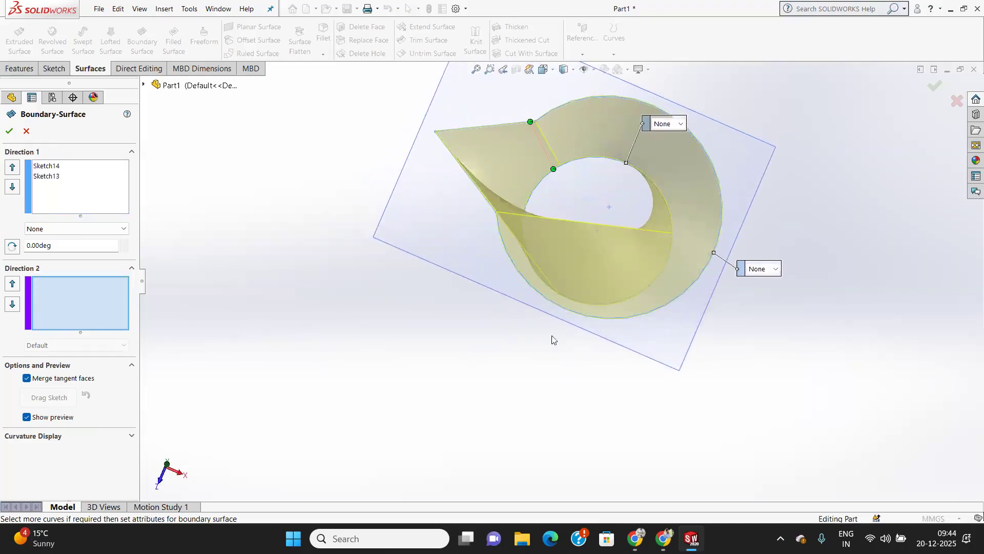
{"action": "left_click", "coordinate": [26, 131]}
Step: Edit the 40 mm circle's sketch, add points at both horizontal quadrants and two flanking the quadrant nearest the tip, and finish the sketch
{"action": "mouse_move", "coordinate": [418, 211]}
{"action": "middle_mouse_down"}
{"action": "mouse_move", "coordinate": [436, 226]}
{"action": "mouse_move", "coordinate": [428, 248]}
{"action": "mouse_move", "coordinate": [407, 211]}
{"action": "middle_mouse_up"}
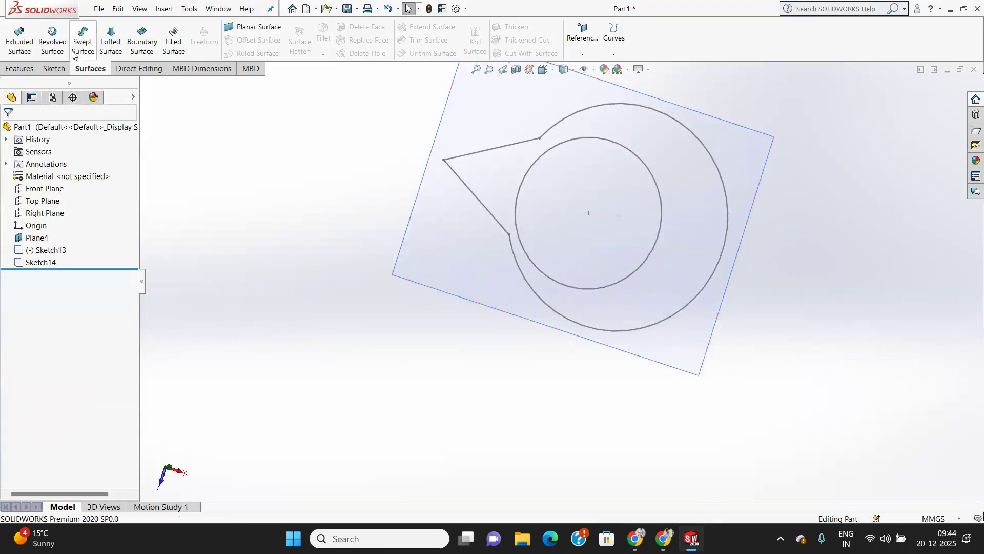
{"action": "left_click", "coordinate": [55, 68]}
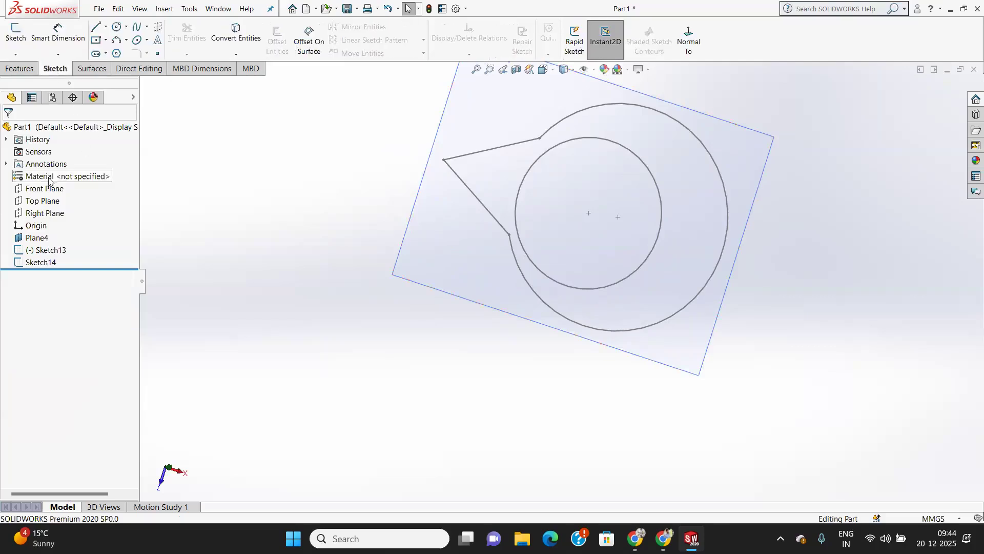
{"action": "left_click", "coordinate": [43, 262]}
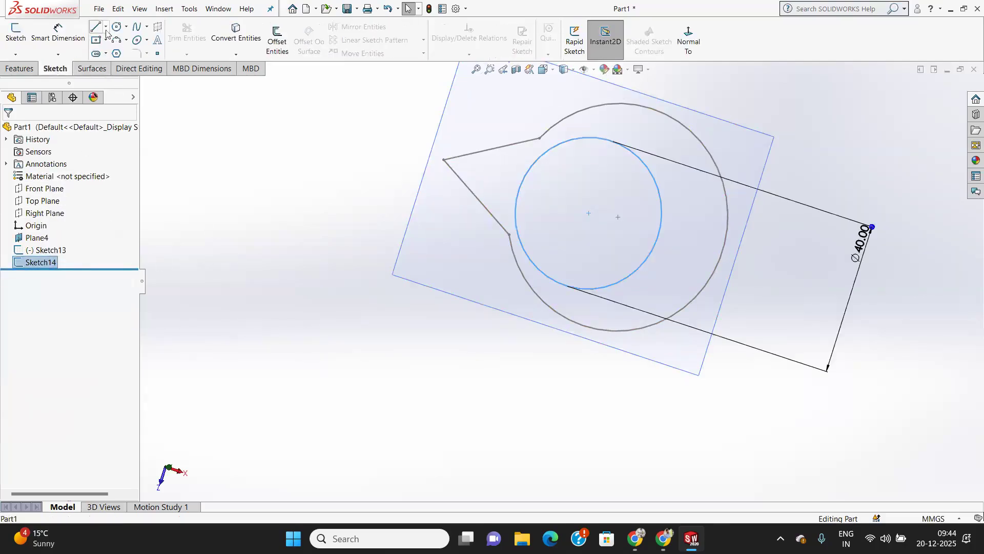
{"action": "left_click", "coordinate": [155, 54]}
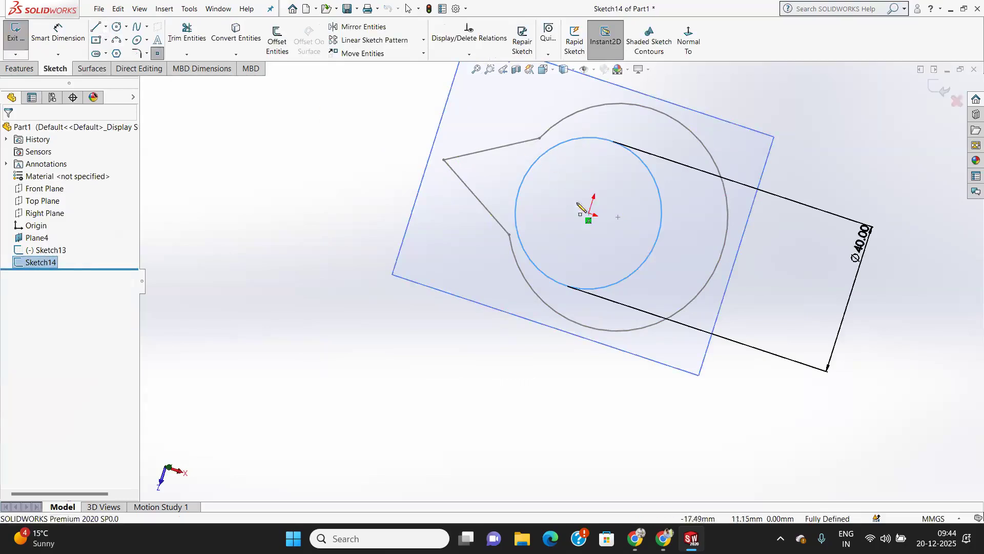
{"action": "left_click", "coordinate": [688, 40]}
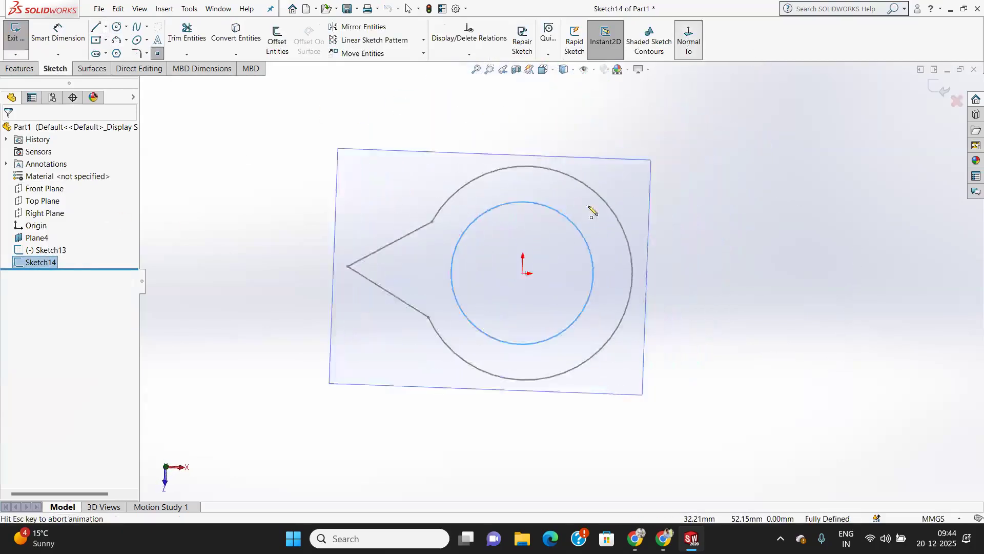
{"action": "left_click", "coordinate": [450, 251]}
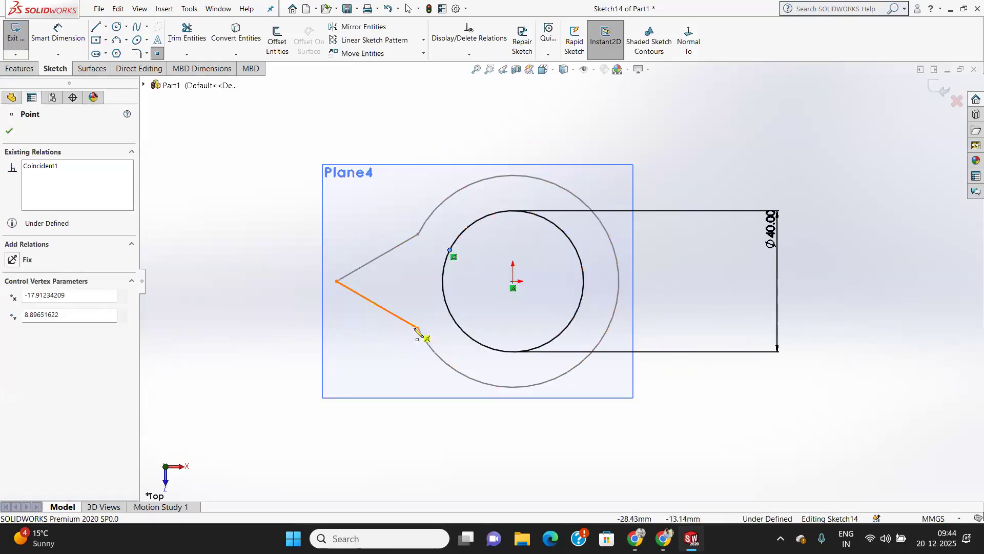
{"action": "left_click", "coordinate": [452, 317]}
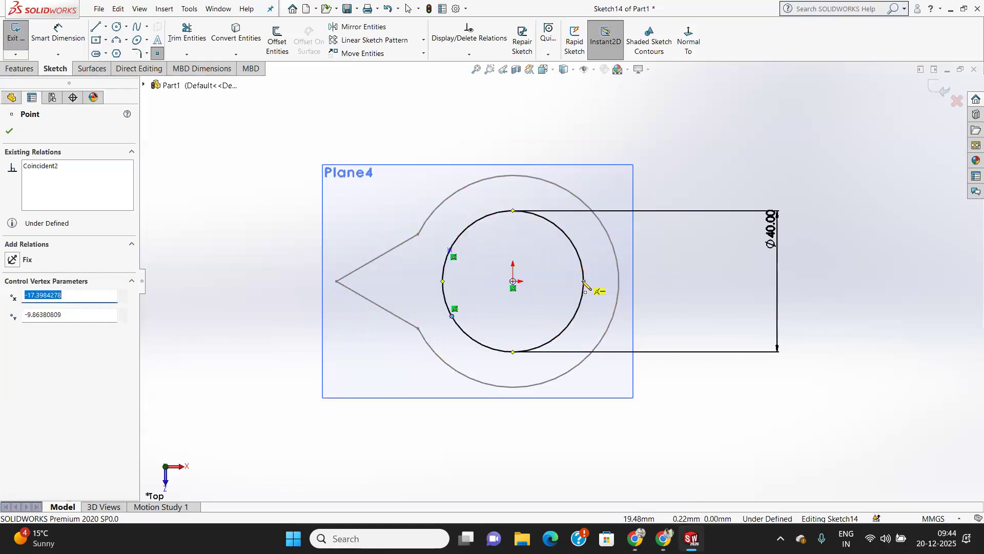
{"action": "left_click", "coordinate": [583, 282]}
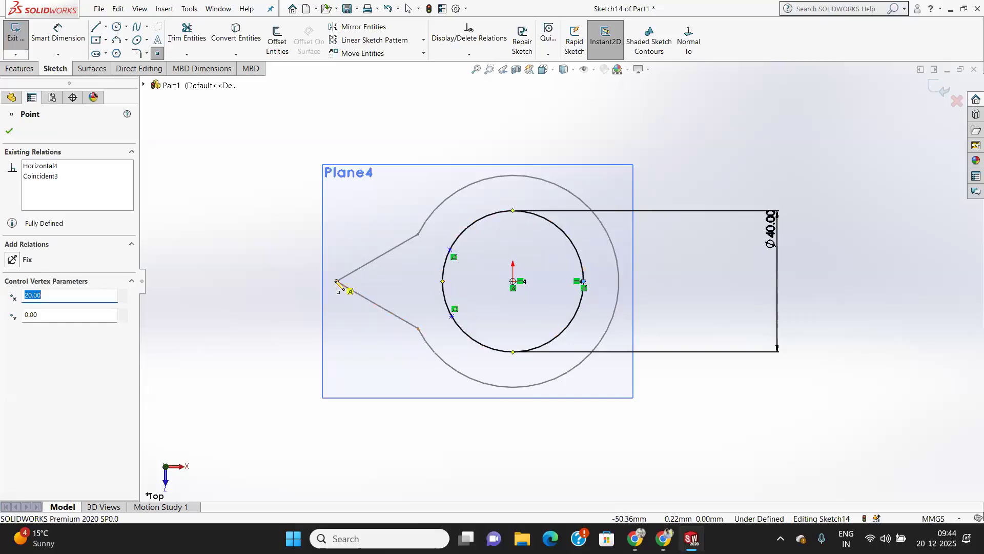
{"action": "left_click", "coordinate": [443, 282]}
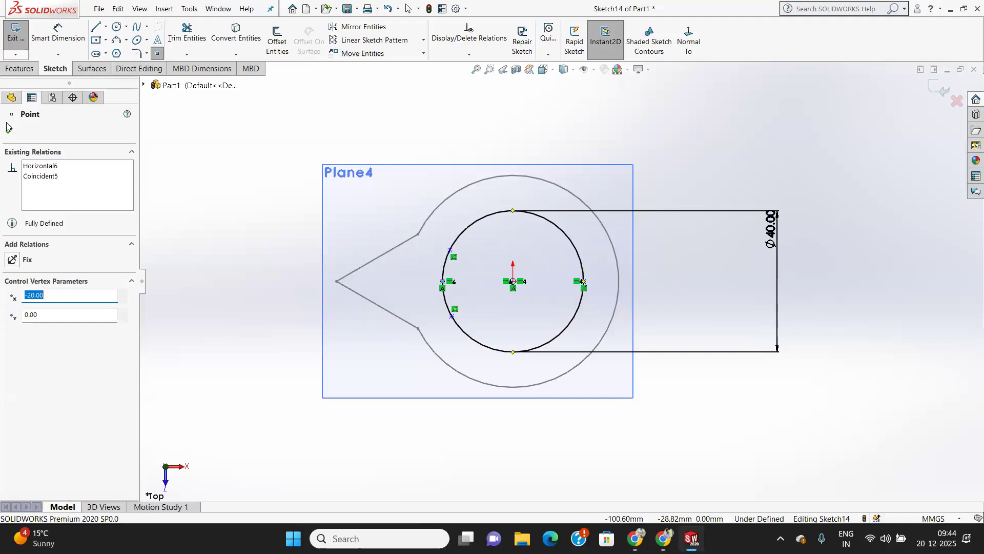
{"action": "left_click", "coordinate": [9, 131]}
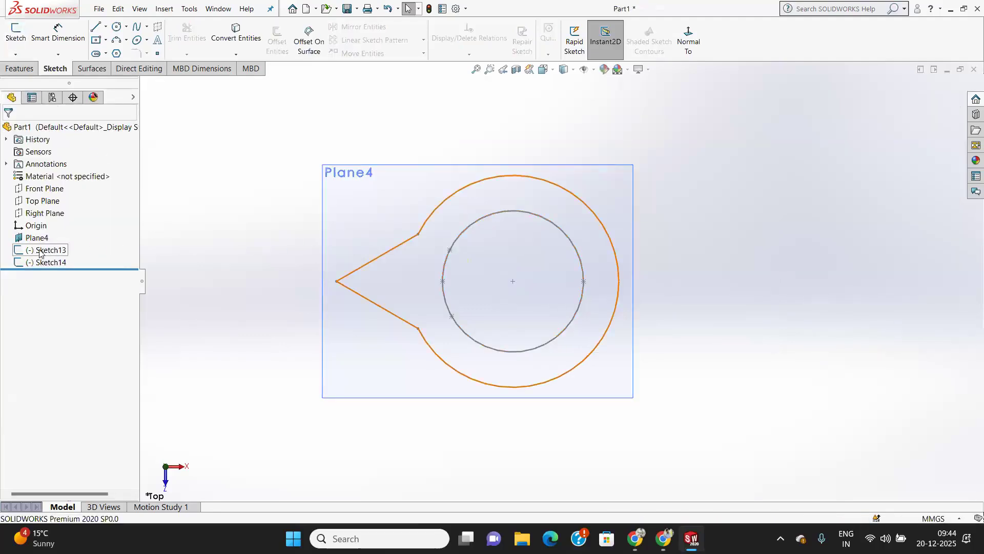
Step: Edit the pointed profile's sketch, add points at its tip, both line-arc corners and the arc's midpoint, and finish the sketch
{"action": "left_click", "coordinate": [40, 251]}
{"action": "left_click", "coordinate": [18, 46]}
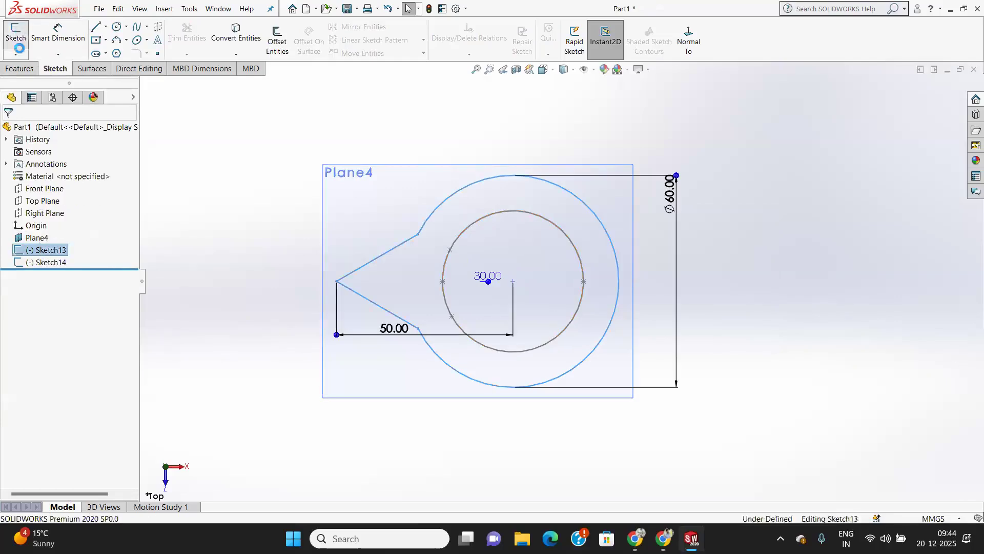
{"action": "left_click", "coordinate": [159, 53]}
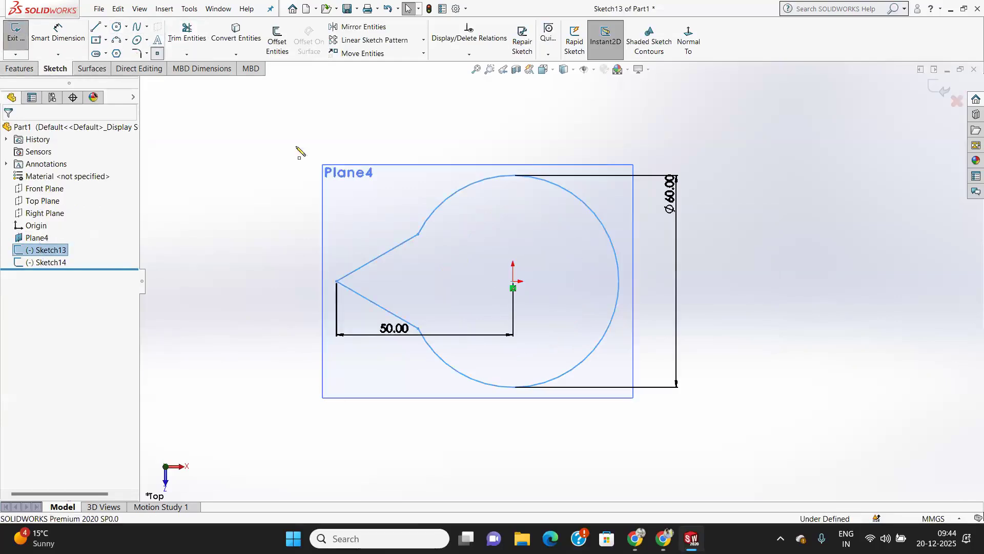
{"action": "left_click", "coordinate": [337, 281]}
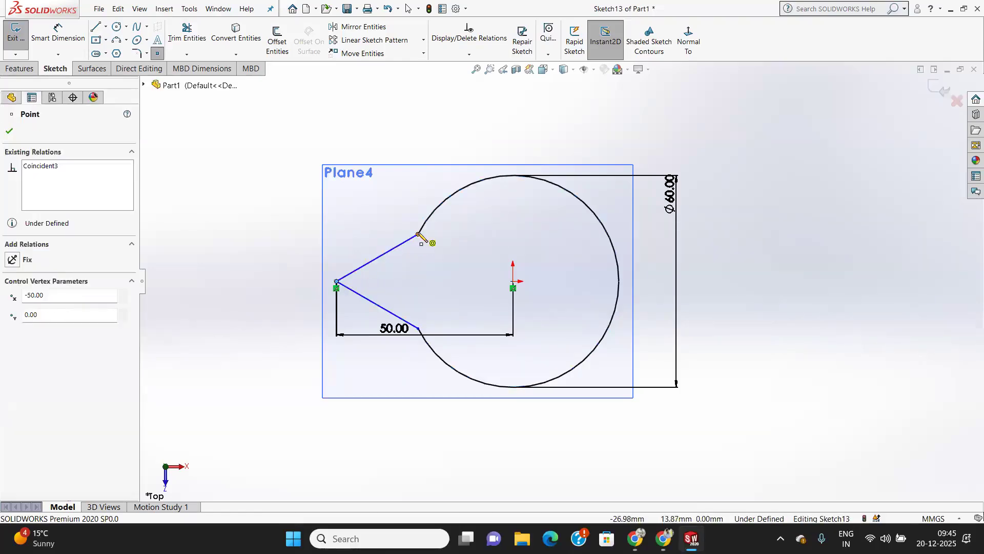
{"action": "left_click", "coordinate": [418, 235]}
{"action": "left_click", "coordinate": [419, 328]}
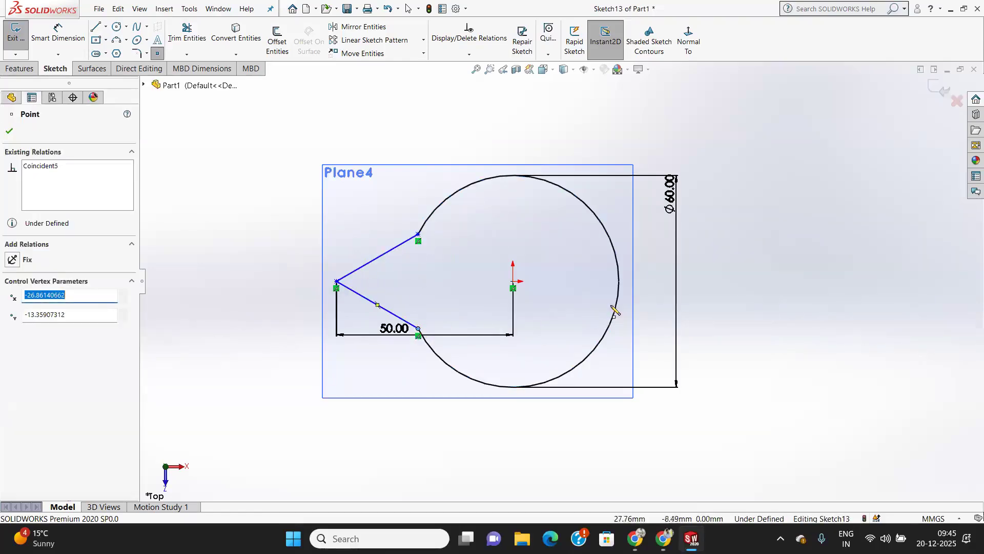
{"action": "left_click", "coordinate": [619, 282]}
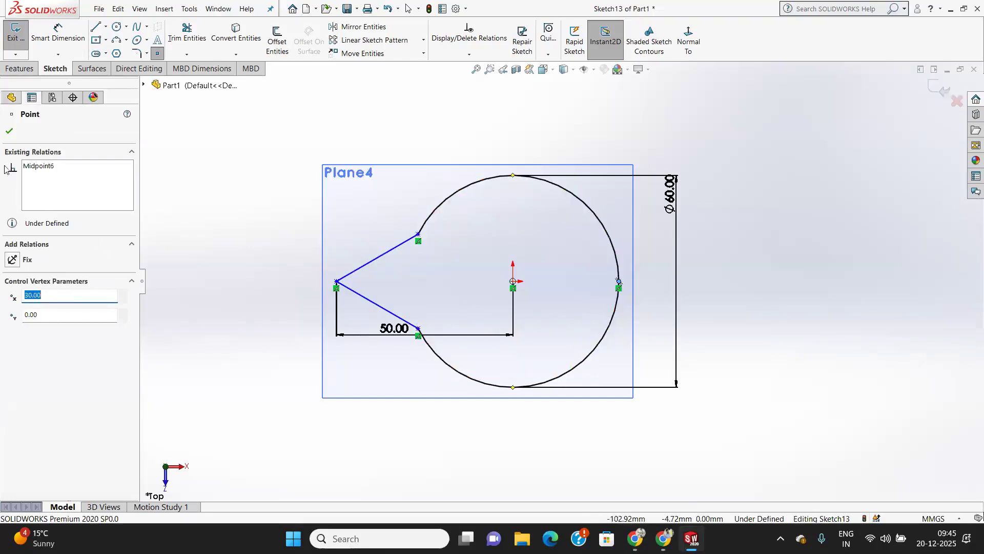
{"action": "left_click", "coordinate": [7, 131]}
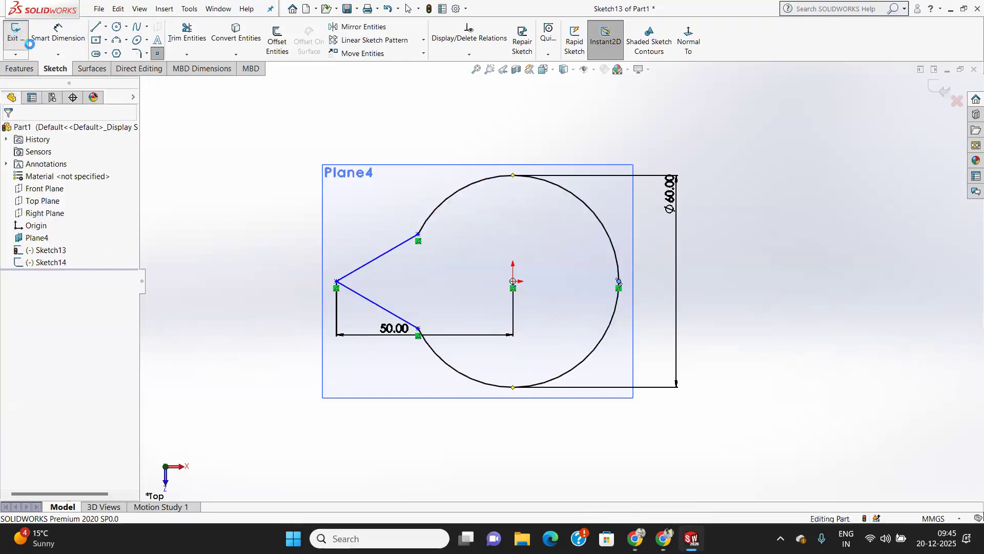
Step: Set up a lofted surface with the 40 mm circle and the pointed 60 mm outline as its profiles
{"action": "left_click", "coordinate": [93, 68]}
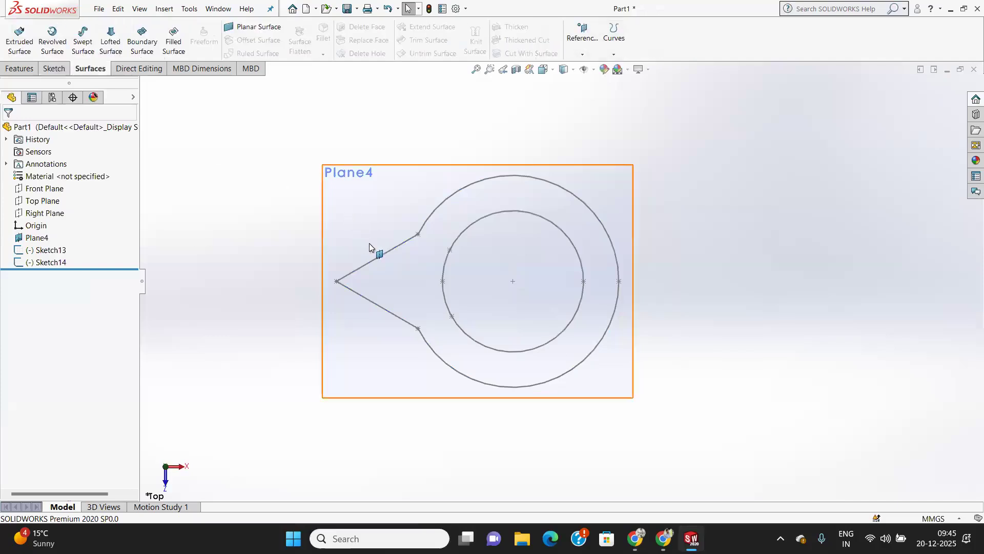
{"action": "middle_click_drag", "start_coordinate": [413, 226], "coordinate": [390, 113]}
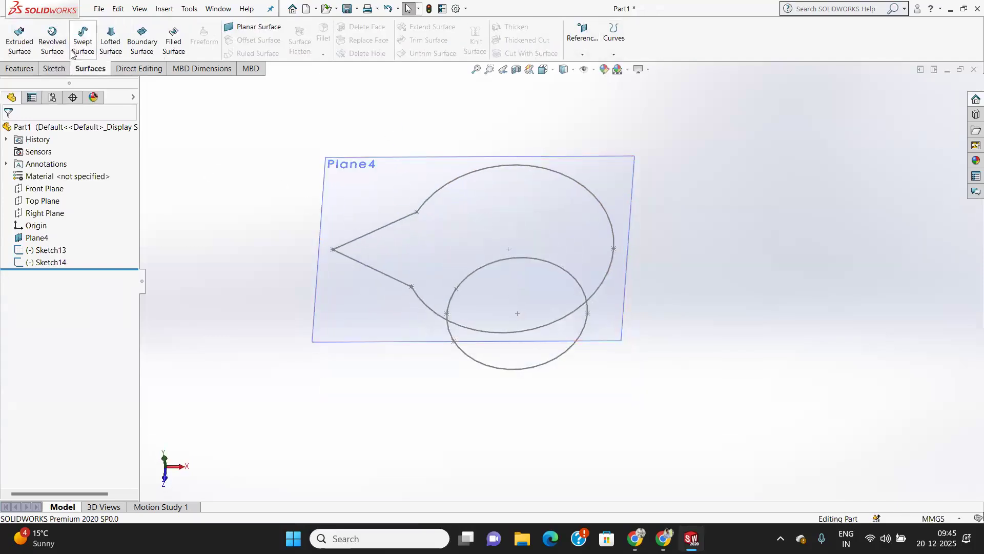
{"action": "left_click", "coordinate": [109, 41]}
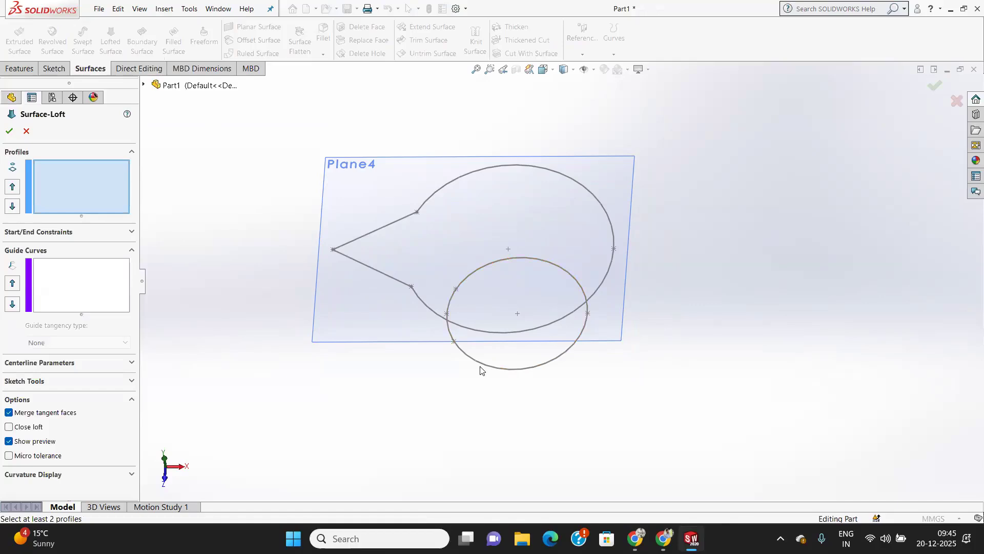
{"action": "left_click", "coordinate": [481, 367]}
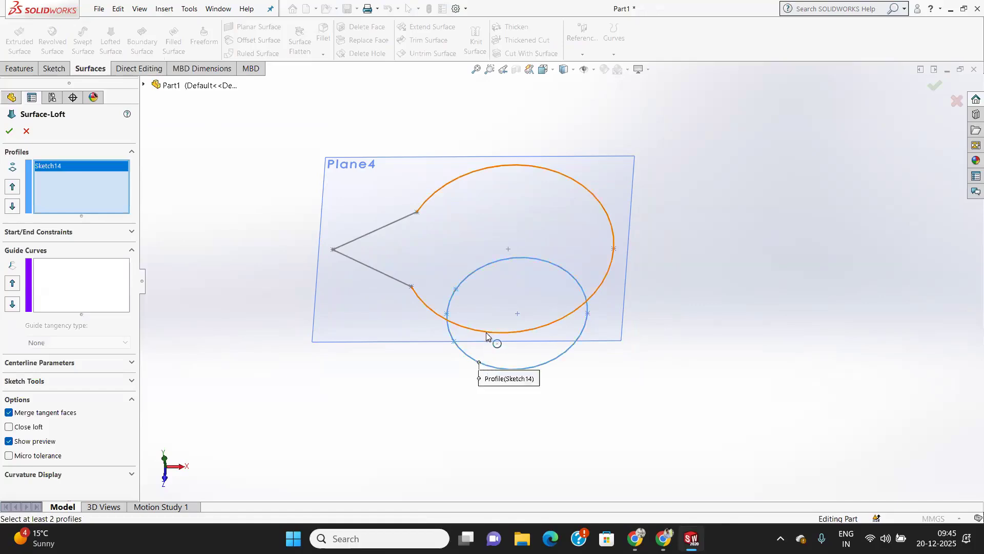
{"action": "left_click", "coordinate": [487, 340]}
{"action": "middle_click_drag", "start_coordinate": [401, 364], "coordinate": [407, 398]}
{"action": "scroll", "coordinate": [451, 305], "scroll_direction": "down", "scroll_amount": 5}
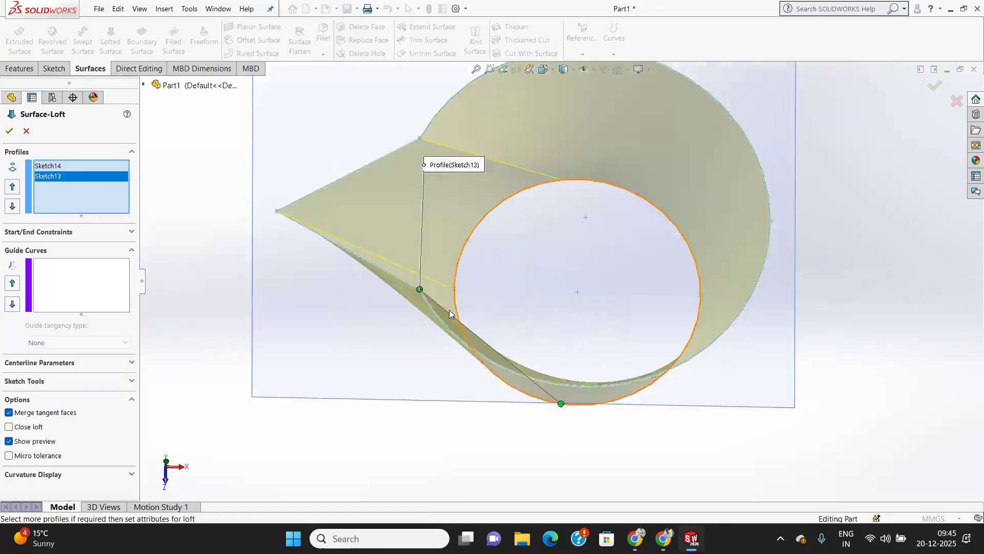
{"action": "scroll", "coordinate": [519, 281], "scroll_direction": "up", "scroll_amount": 4}
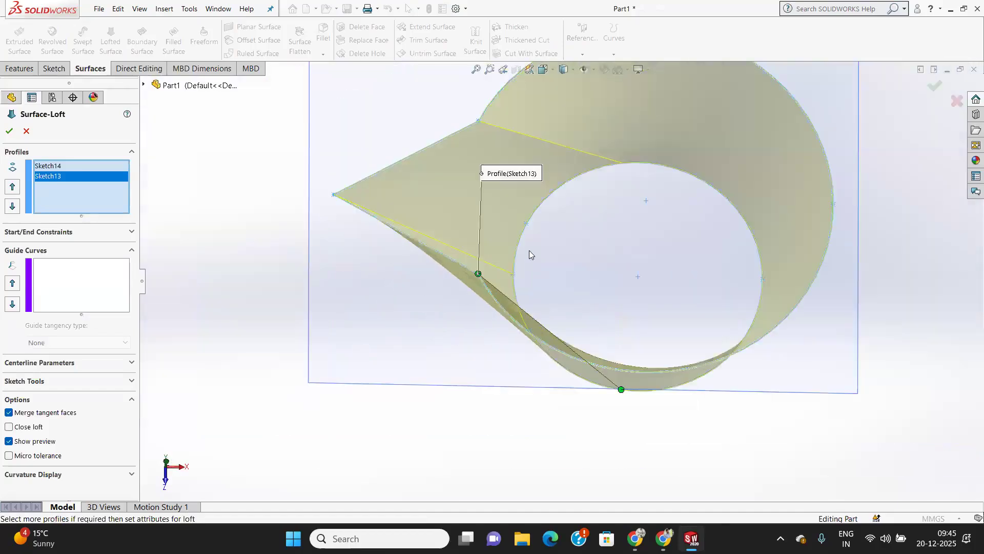
{"action": "scroll", "coordinate": [529, 241], "scroll_direction": "down", "scroll_amount": 3}
{"action": "left_click", "coordinate": [528, 217]}
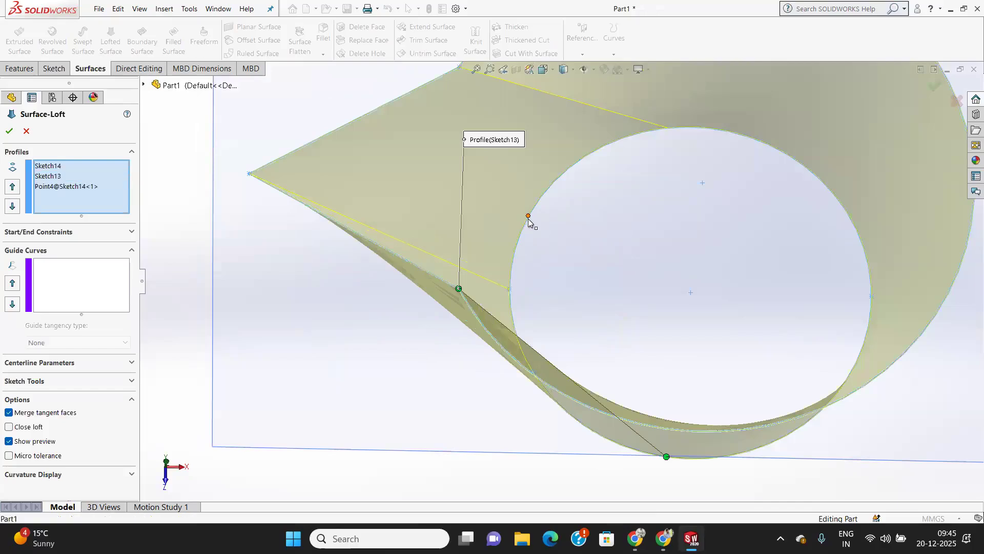
{"action": "right_click", "coordinate": [82, 187]}
{"action": "left_click", "coordinate": [115, 204]}
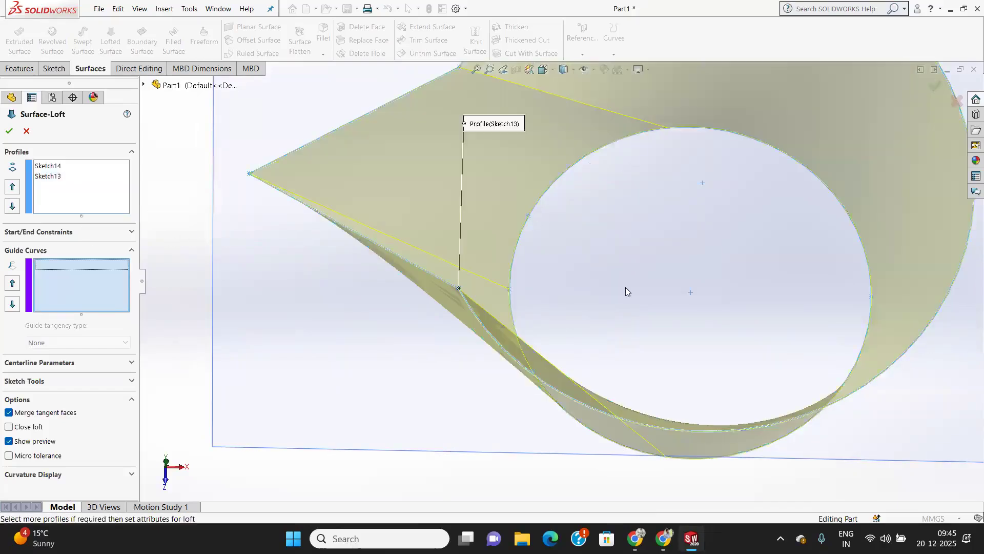
{"action": "left_click", "coordinate": [528, 214]}
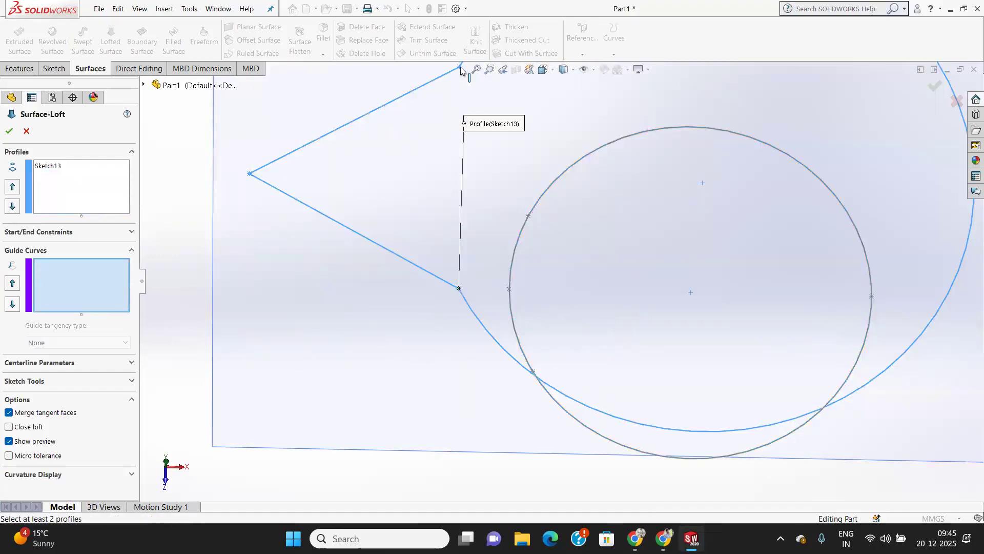
{"action": "left_click", "coordinate": [461, 70]}
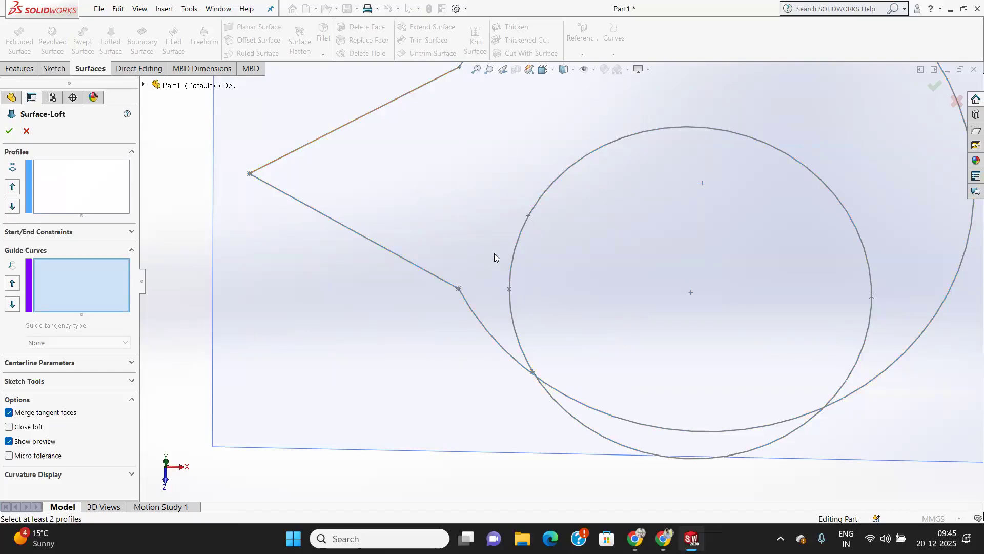
{"action": "scroll", "coordinate": [559, 214], "scroll_direction": "down", "scroll_amount": 3}
{"action": "scroll", "coordinate": [558, 215], "scroll_direction": "up", "scroll_amount": 5}
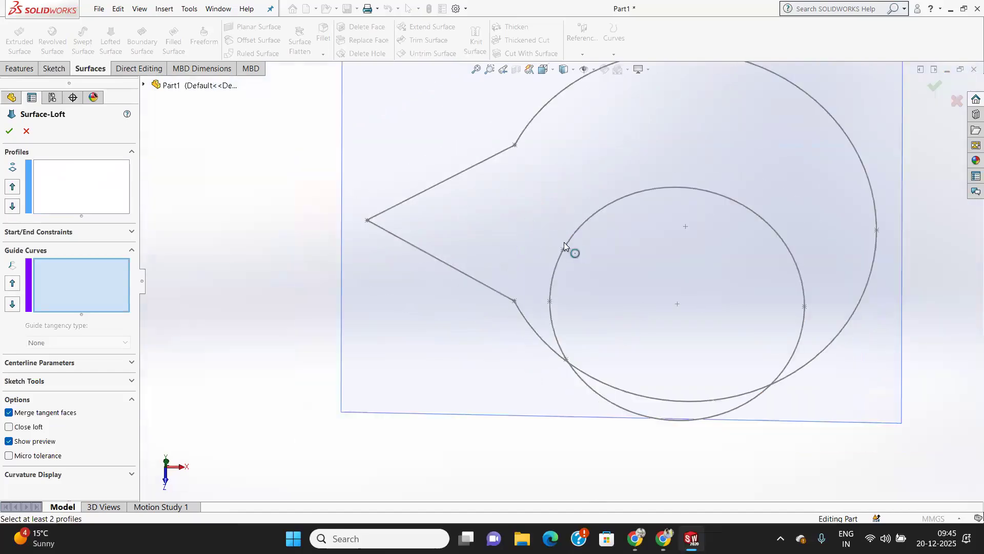
{"action": "left_click", "coordinate": [563, 249]}
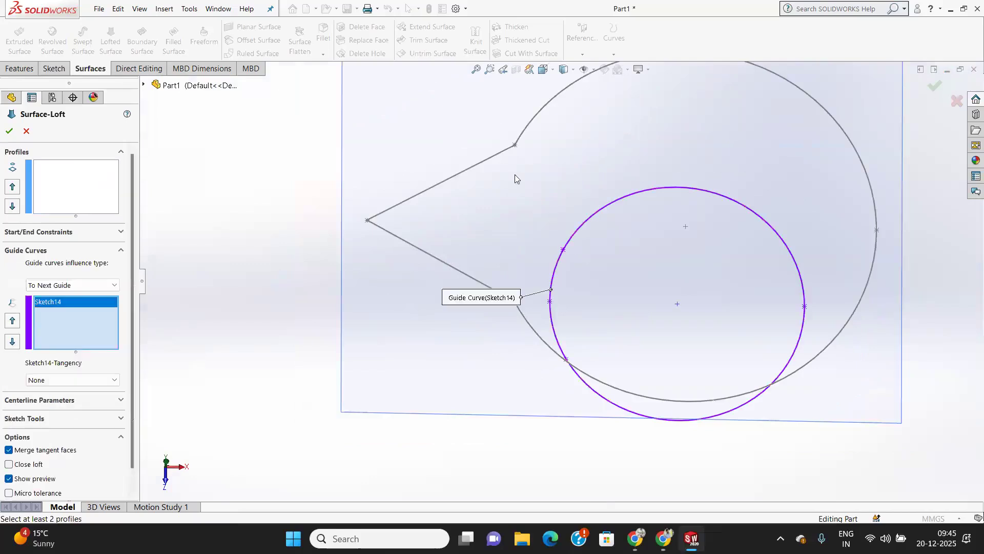
{"action": "left_click", "coordinate": [515, 144]}
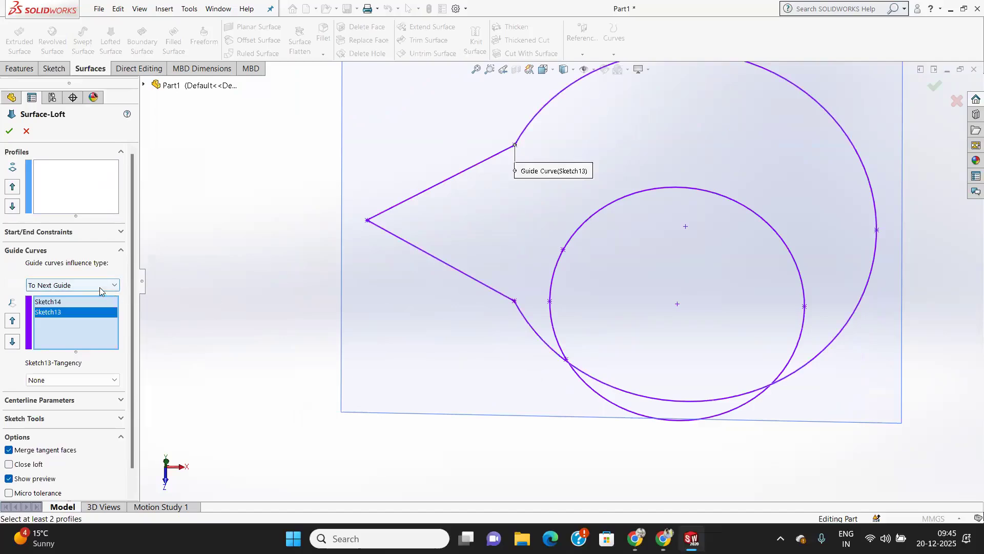
{"action": "left_click", "coordinate": [26, 132]}
Step: Start a 3D sketch and draw a line from the circle's upper flanking point to the pointed profile's upper line-arc corner
{"action": "mouse_move", "coordinate": [530, 268]}
{"action": "middle_mouse_down"}
{"action": "mouse_move", "coordinate": [539, 196]}
{"action": "mouse_move", "coordinate": [555, 221]}
{"action": "middle_mouse_up"}
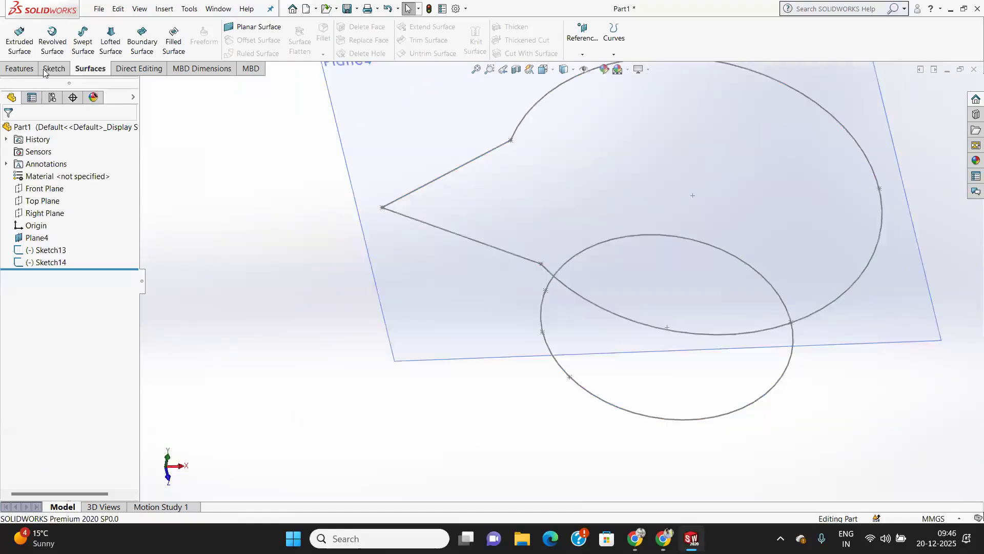
{"action": "left_click", "coordinate": [17, 54]}
{"action": "left_click", "coordinate": [32, 79]}
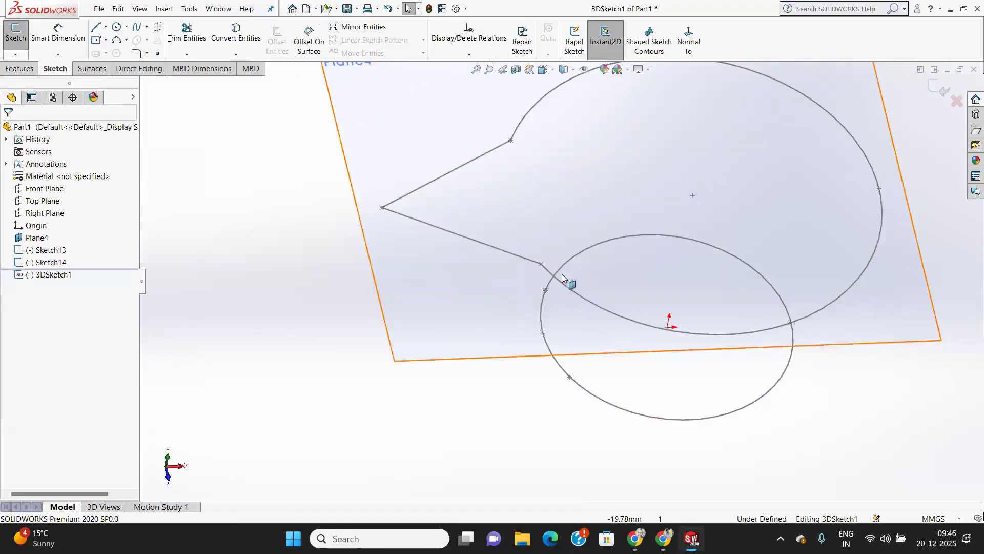
{"action": "middle_click_drag", "start_coordinate": [562, 274], "coordinate": [570, 277]}
{"action": "left_click", "coordinate": [515, 180]}
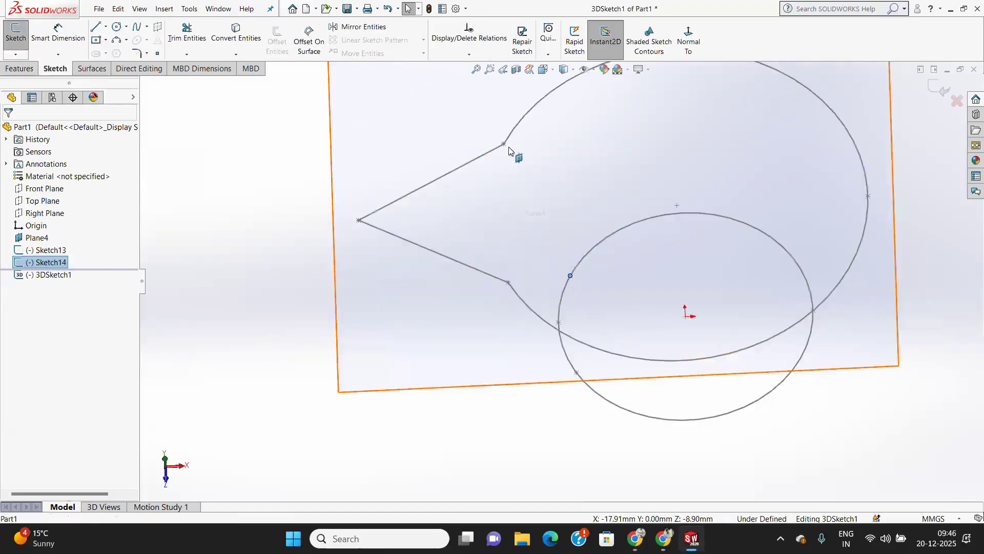
{"action": "left_click", "coordinate": [95, 27]}
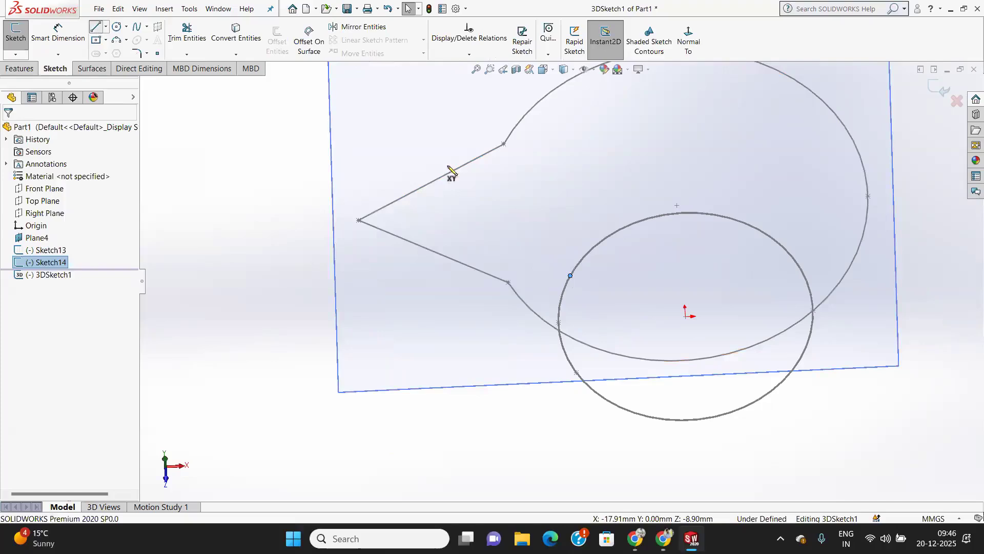
{"action": "left_click_drag", "start_coordinate": [571, 276], "coordinate": [542, 219]}
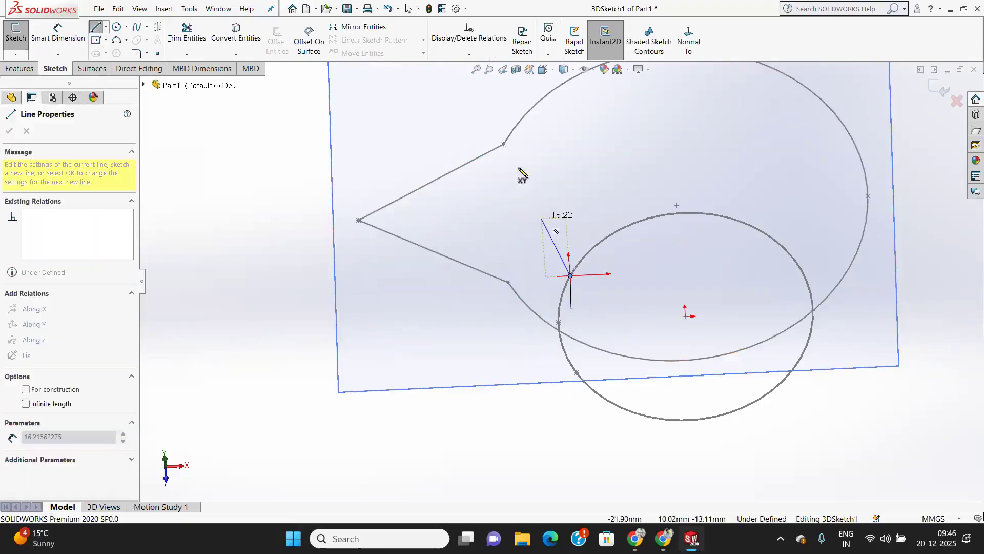
{"action": "left_click", "coordinate": [504, 144]}
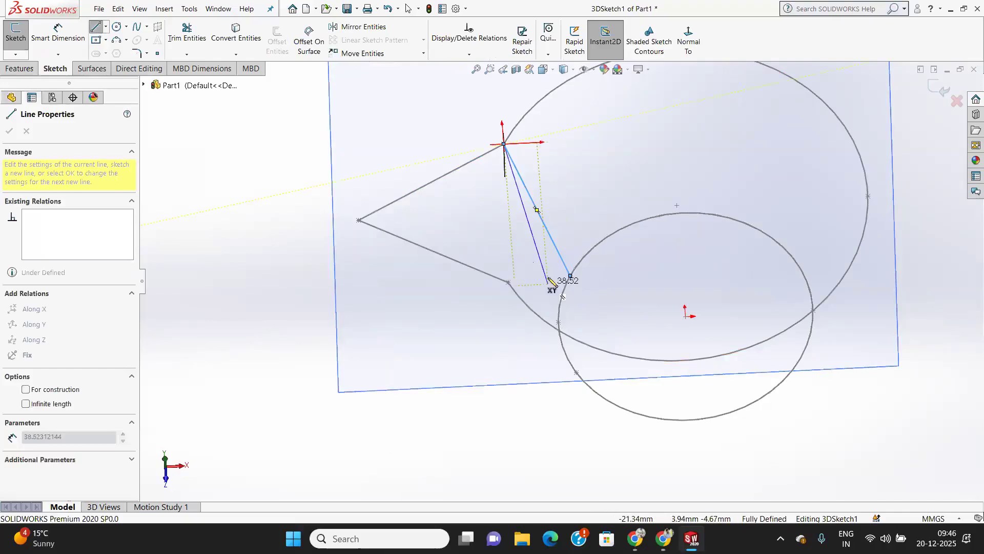
{"action": "right_click", "coordinate": [527, 253]}
{"action": "left_click", "coordinate": [543, 254]}
Step: Draw lines joining the profile's tip to the circle's nearest quadrant point and its lower line-arc corner to the circle's lower flanking point
{"action": "mouse_move", "coordinate": [539, 259]}
{"action": "middle_mouse_down"}
{"action": "mouse_move", "coordinate": [519, 293]}
{"action": "mouse_move", "coordinate": [395, 259]}
{"action": "middle_mouse_up"}
{"action": "left_click", "coordinate": [95, 29]}
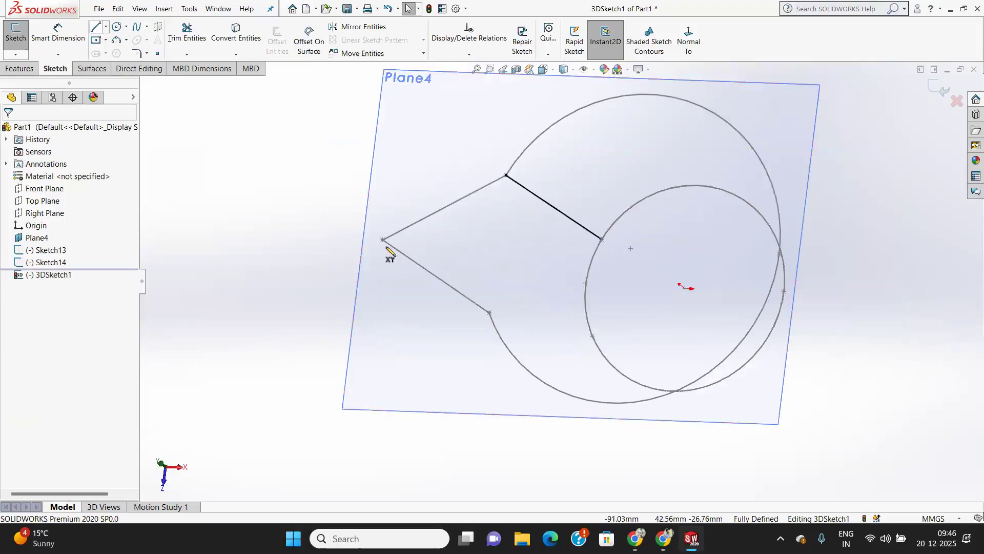
{"action": "left_click", "coordinate": [586, 284]}
{"action": "right_click", "coordinate": [580, 304]}
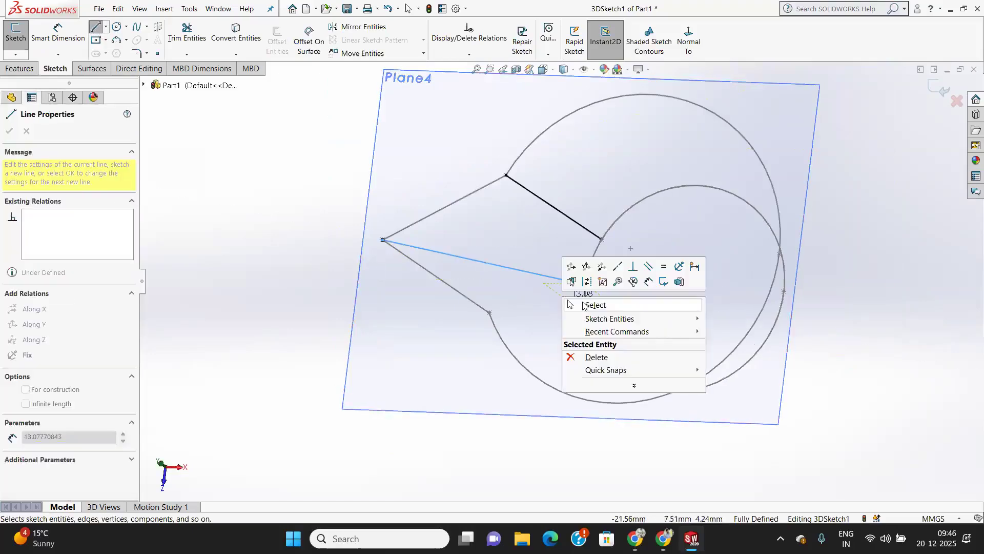
{"action": "left_click", "coordinate": [570, 305]}
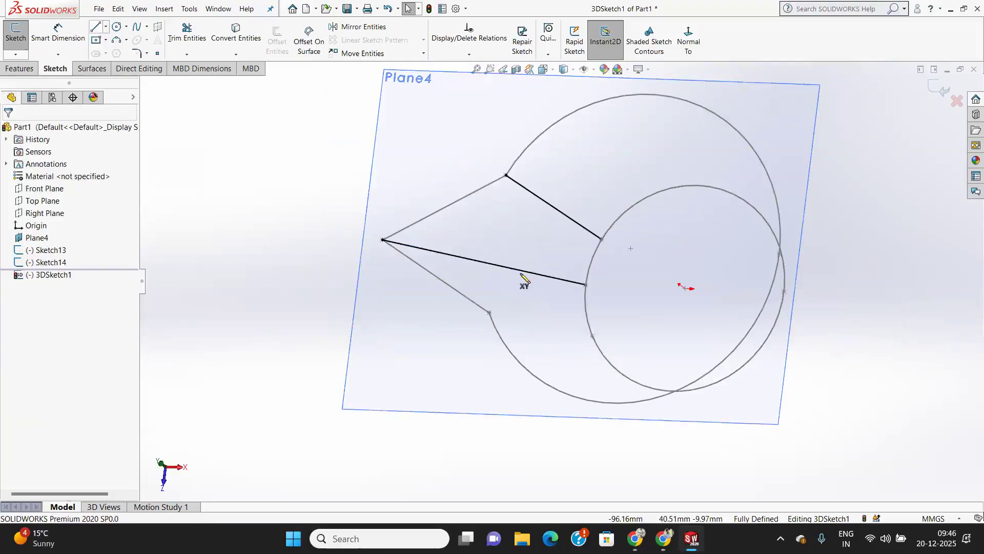
{"action": "key", "text": "Return"}
{"action": "left_click", "coordinate": [489, 312]}
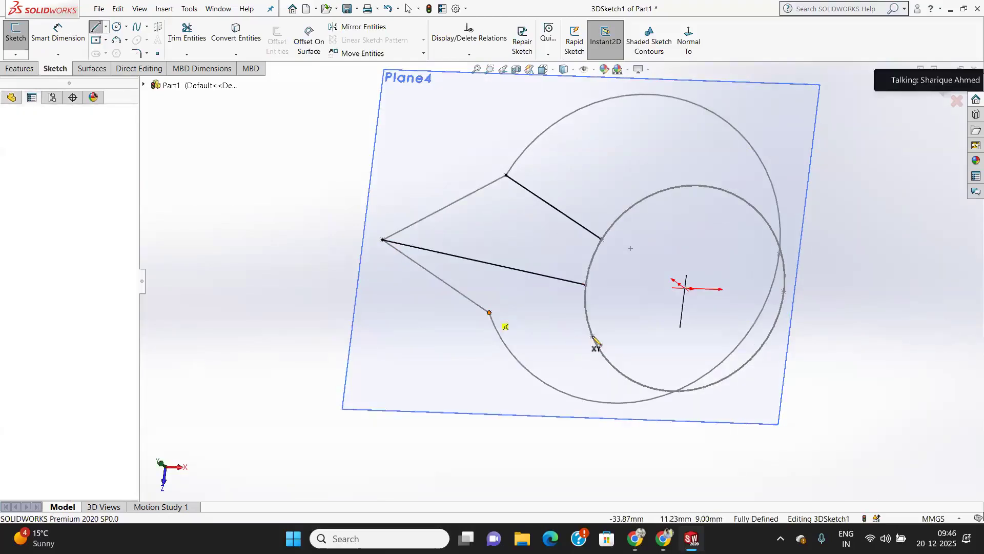
{"action": "left_click", "coordinate": [593, 336]}
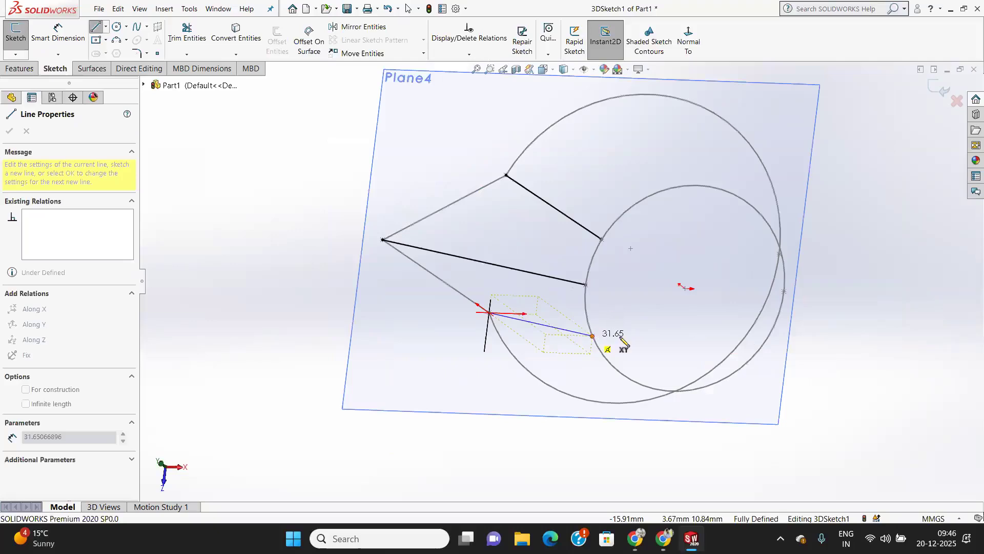
{"action": "right_click", "coordinate": [626, 321]}
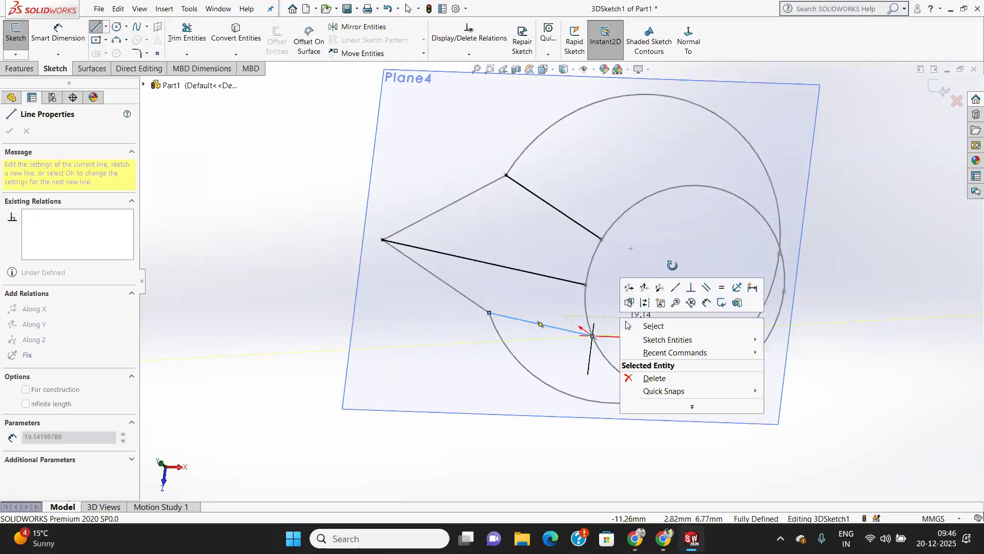
{"action": "left_click", "coordinate": [627, 326]}
Step: Draw a line between the midpoint of the outline's arc and the circle's quadrant point farthest from the tip
{"action": "left_click", "coordinate": [97, 28]}
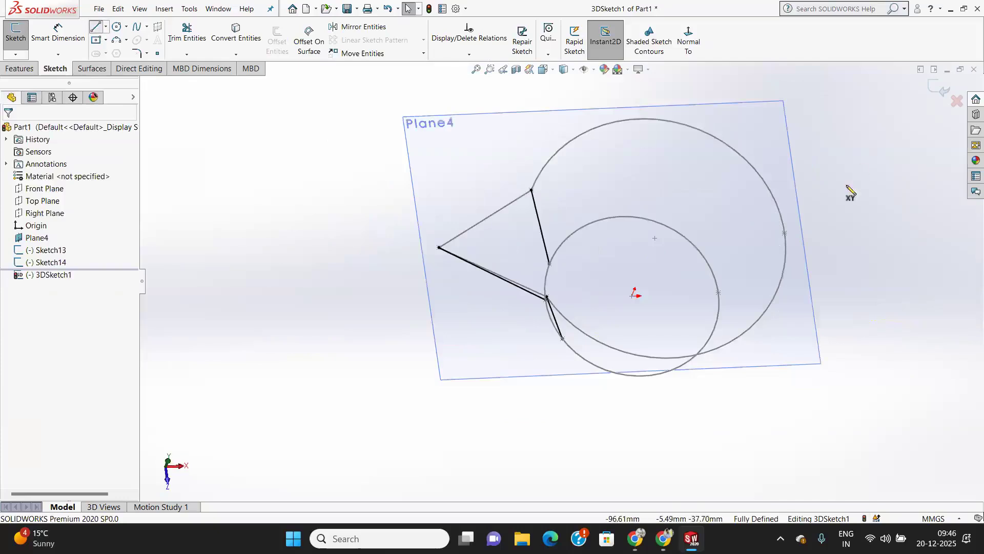
{"action": "left_click", "coordinate": [718, 293]}
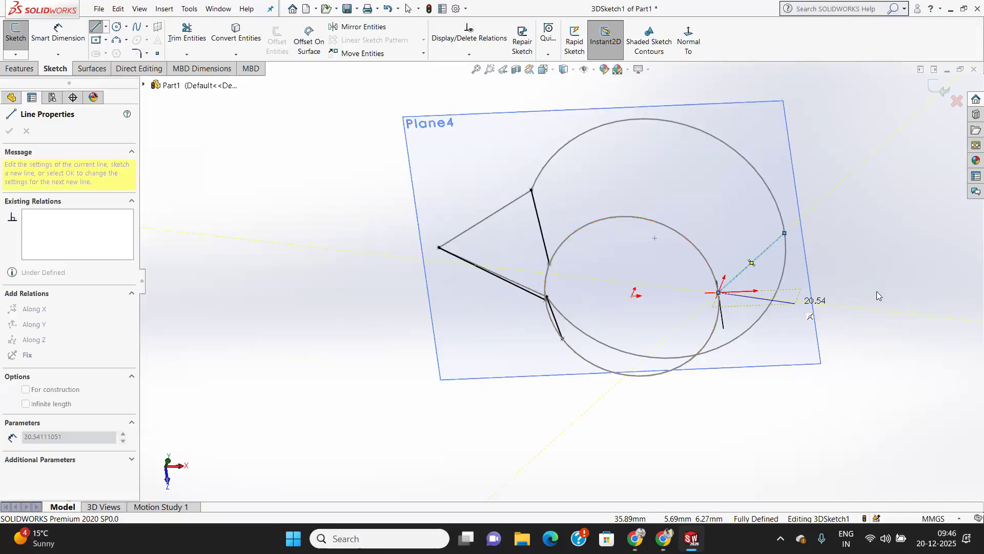
{"action": "right_click", "coordinate": [878, 296]}
{"action": "key", "text": "Escape"}
{"action": "middle_click_drag", "start_coordinate": [545, 190], "coordinate": [549, 313]}
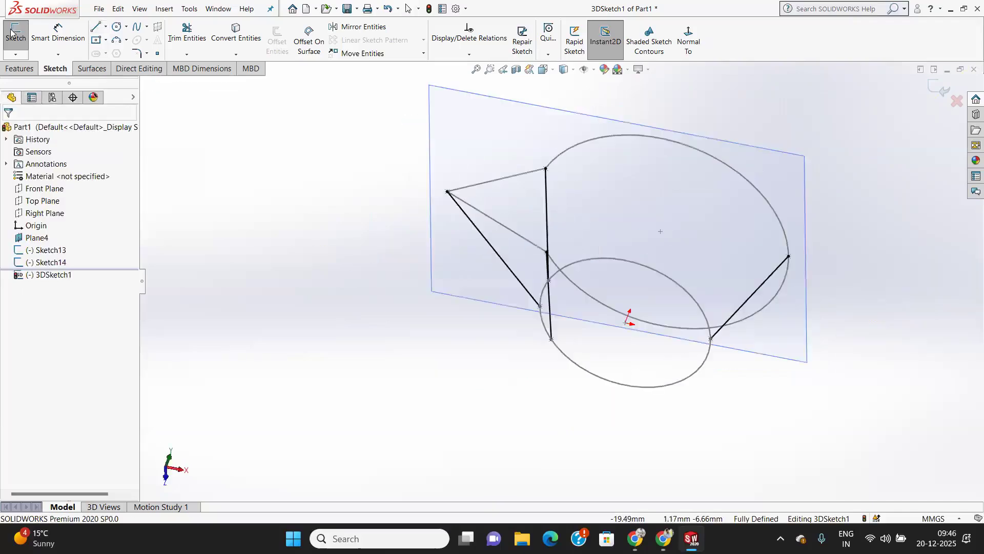
Step: Start a lofted surface with the 40 mm circle and the pointed outline as its profiles
{"action": "left_click", "coordinate": [92, 69]}
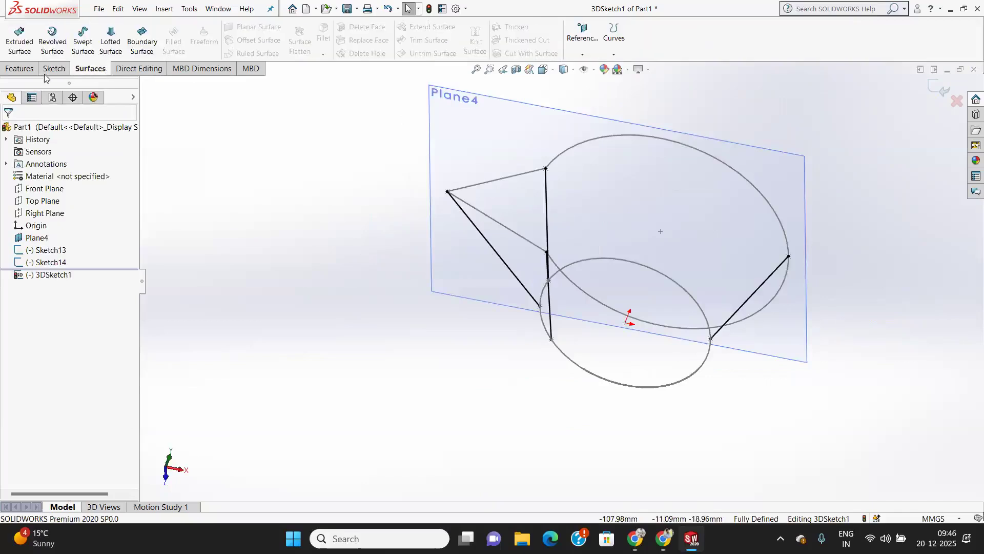
{"action": "left_click", "coordinate": [55, 70]}
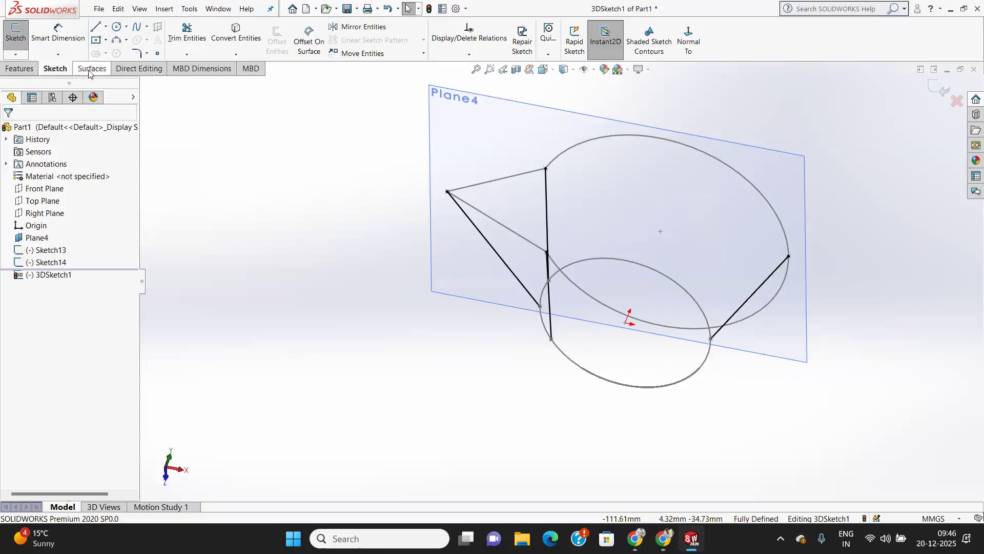
{"action": "left_click", "coordinate": [104, 67]}
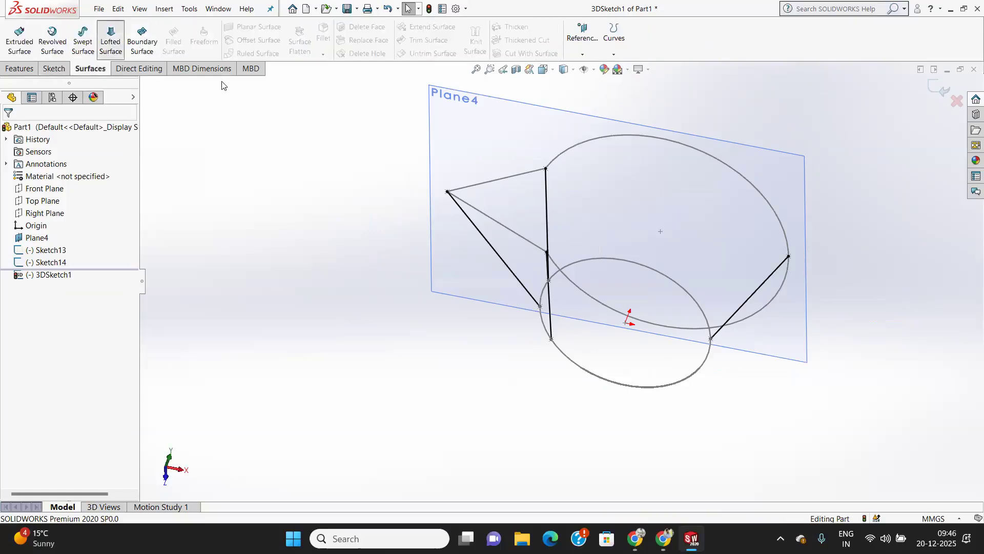
{"action": "left_click", "coordinate": [580, 367]}
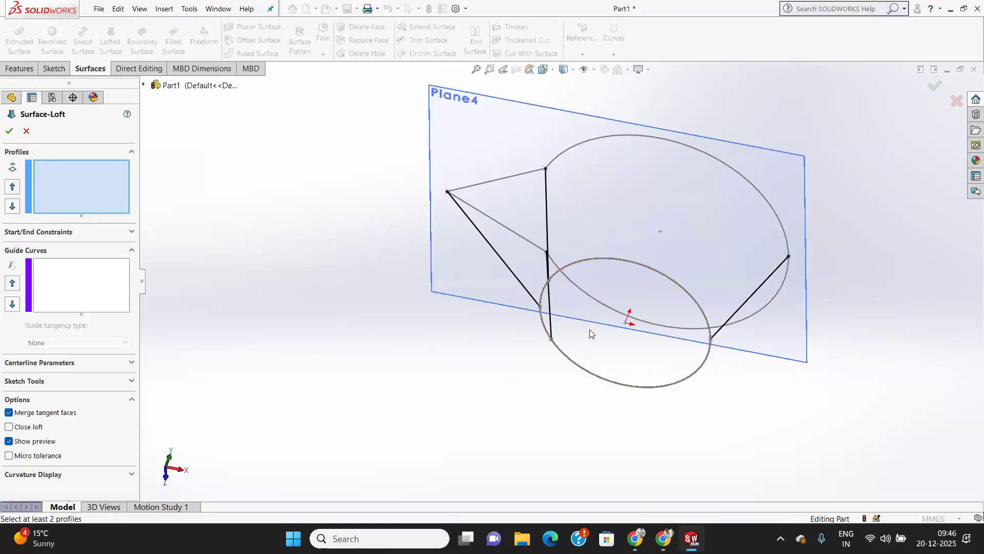
{"action": "left_click", "coordinate": [595, 300]}
{"action": "middle_click_drag", "start_coordinate": [439, 348], "coordinate": [435, 356]}
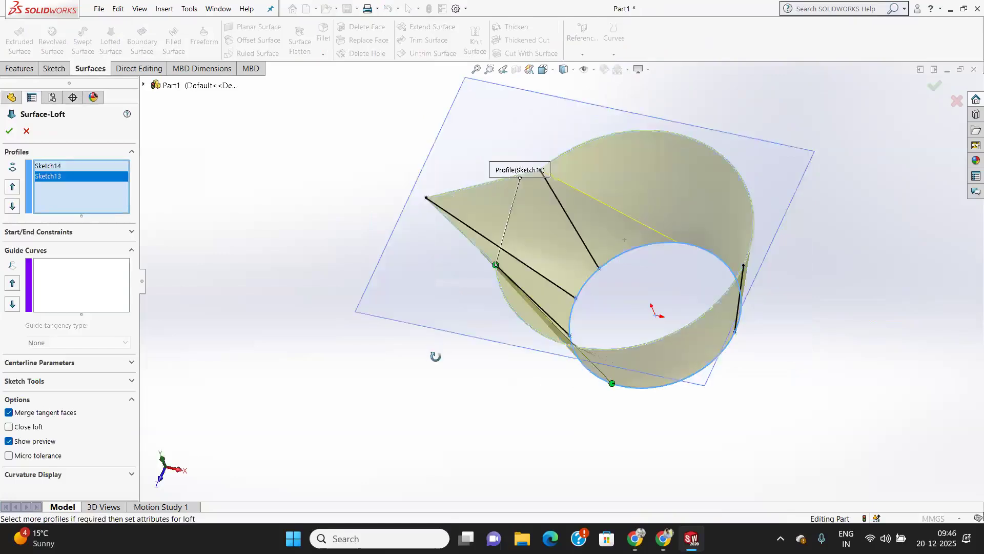
Step: Add the lines from the pointed profile's upper corner, tip and lower corner as three separate open-group guide curves of the surface loft
{"action": "left_click", "coordinate": [53, 285]}
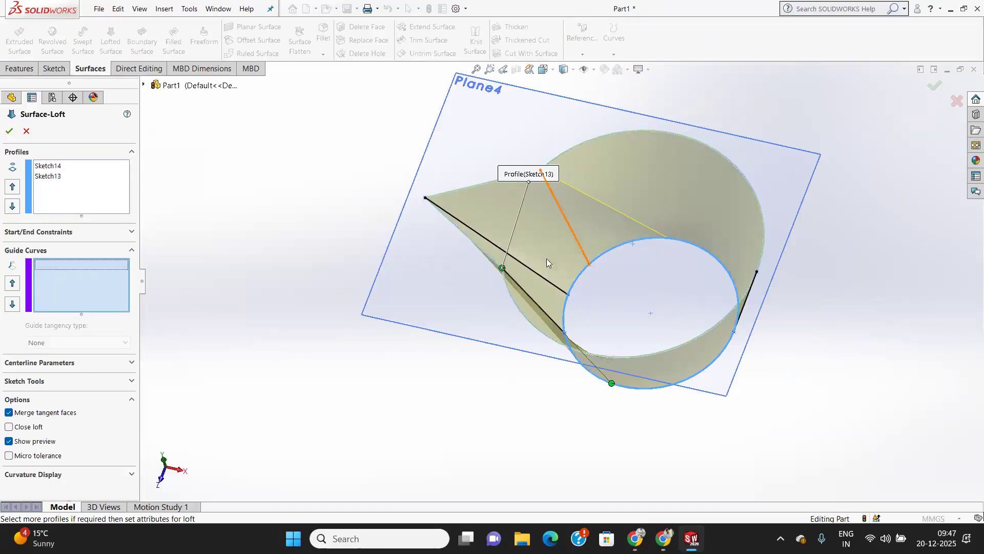
{"action": "left_click", "coordinate": [571, 229]}
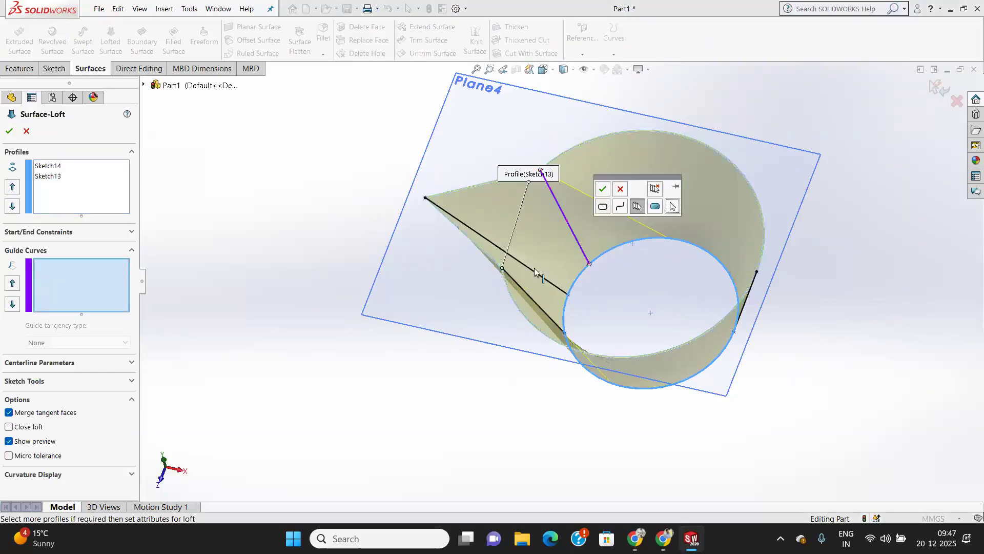
{"action": "right_click", "coordinate": [580, 225]}
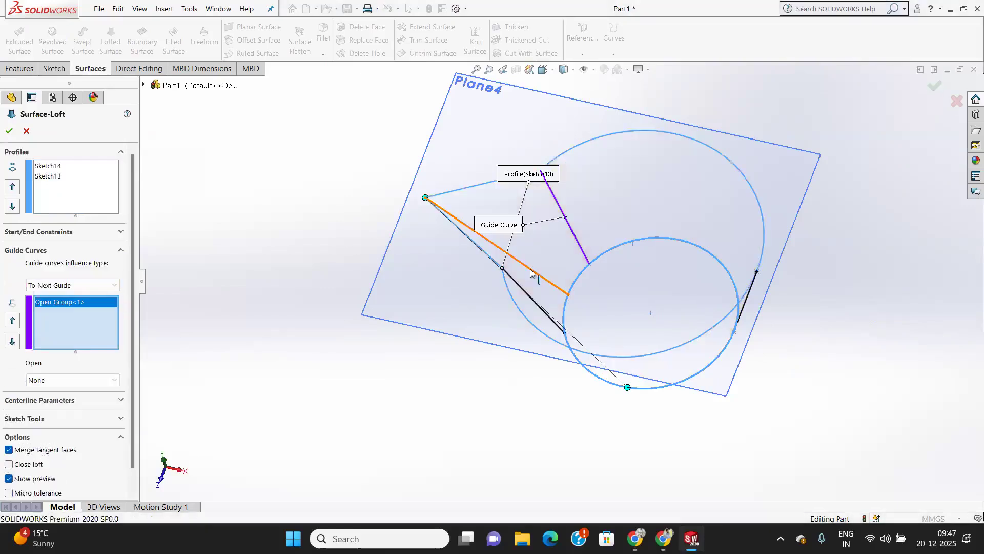
{"action": "left_click", "coordinate": [531, 273]}
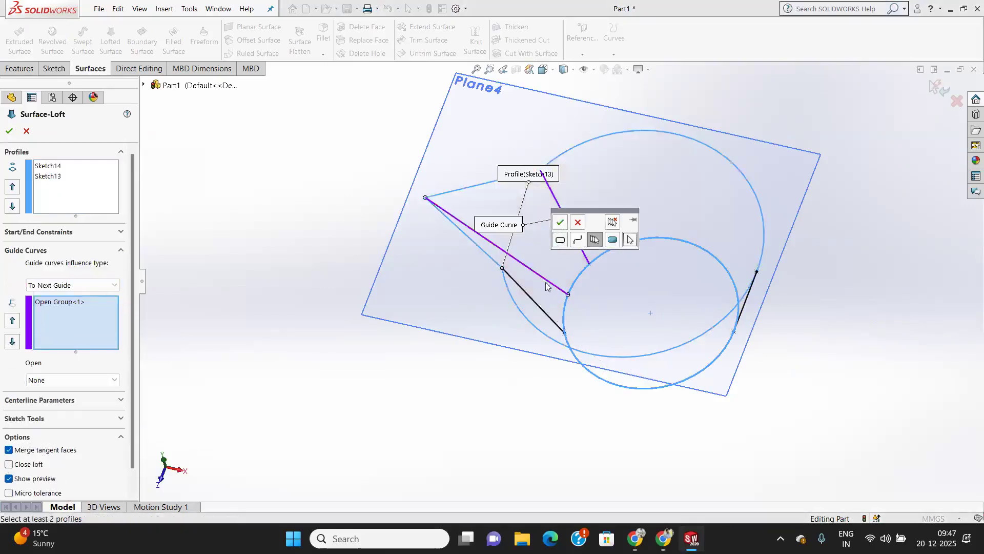
{"action": "right_click", "coordinate": [546, 286]}
{"action": "left_click", "coordinate": [538, 304]}
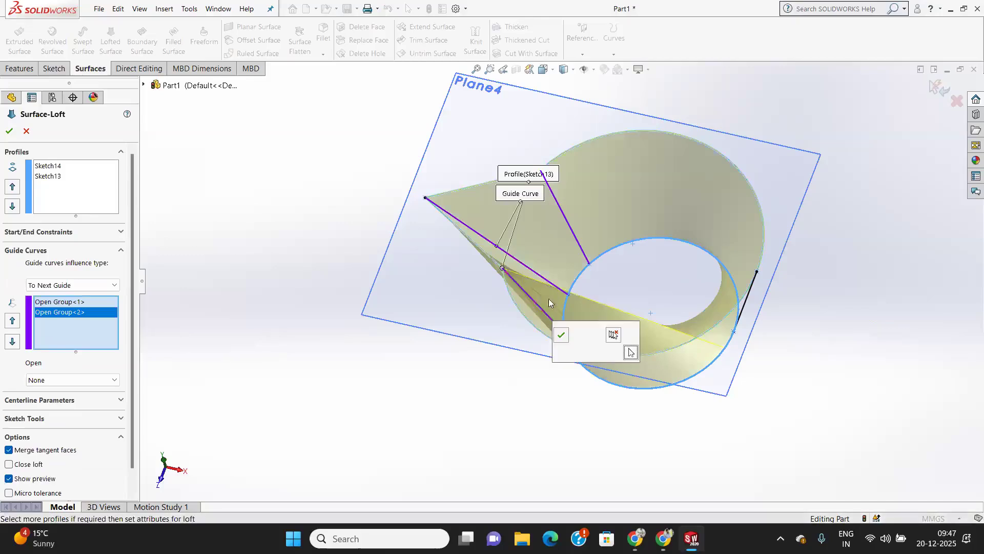
{"action": "right_click", "coordinate": [525, 380]}
Step: Add the line joining the outline's arc midpoint to the circle's far quadrant point as the fourth guide curve
{"action": "middle_click_drag", "start_coordinate": [534, 398], "coordinate": [676, 359]}
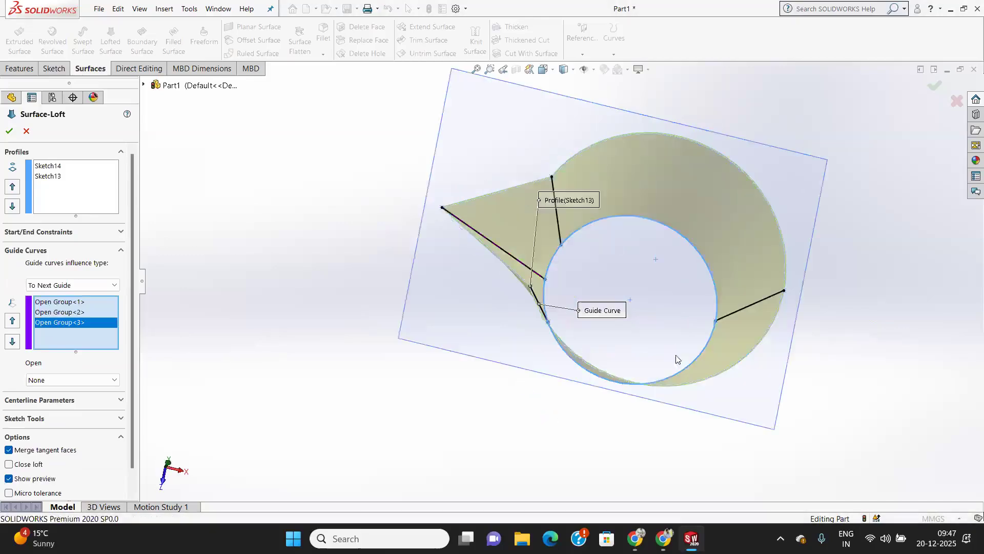
{"action": "left_click", "coordinate": [754, 303]}
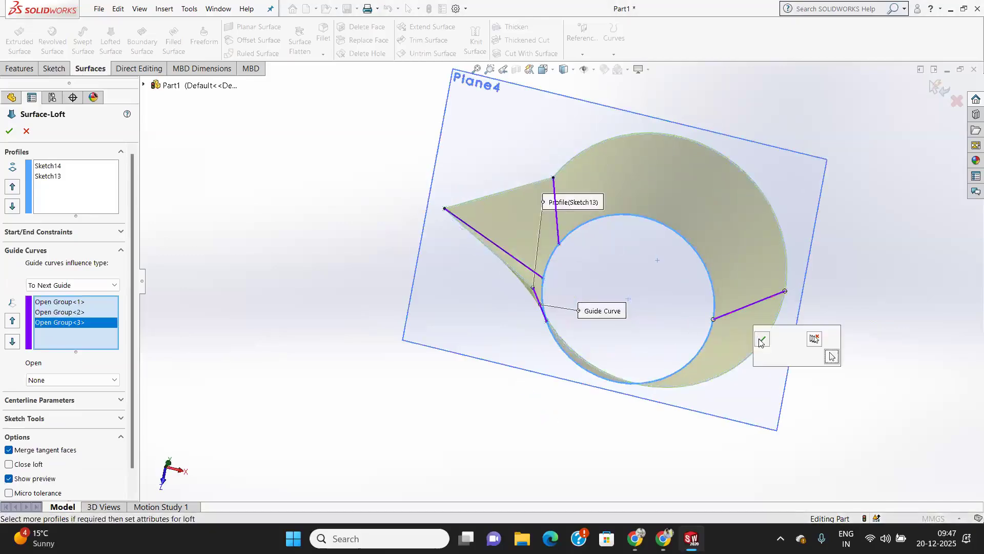
{"action": "right_click", "coordinate": [580, 425]}
{"action": "middle_click_drag", "start_coordinate": [588, 433], "coordinate": [533, 392]}
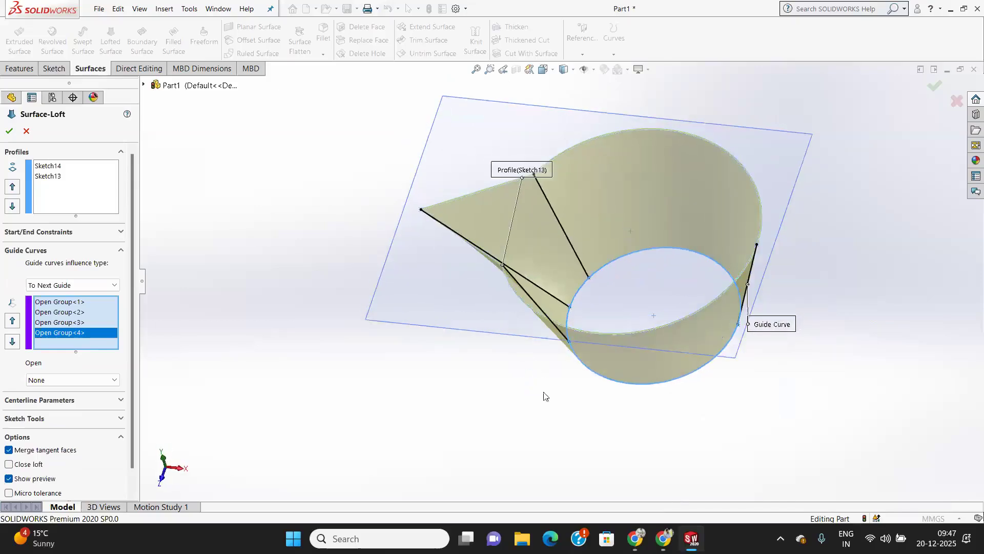
{"action": "mouse_move", "coordinate": [538, 334]}
{"action": "middle_mouse_down"}
{"action": "mouse_move", "coordinate": [660, 260]}
{"action": "mouse_move", "coordinate": [593, 269]}
{"action": "mouse_move", "coordinate": [563, 251]}
{"action": "mouse_move", "coordinate": [583, 272]}
{"action": "mouse_move", "coordinate": [531, 289]}
{"action": "mouse_move", "coordinate": [536, 343]}
{"action": "mouse_move", "coordinate": [609, 407]}
{"action": "mouse_move", "coordinate": [569, 395]}
{"action": "mouse_move", "coordinate": [549, 277]}
{"action": "mouse_move", "coordinate": [494, 227]}
{"action": "mouse_move", "coordinate": [543, 282]}
{"action": "mouse_move", "coordinate": [598, 320]}
{"action": "mouse_move", "coordinate": [575, 314]}
{"action": "mouse_move", "coordinate": [538, 330]}
{"action": "middle_mouse_up"}
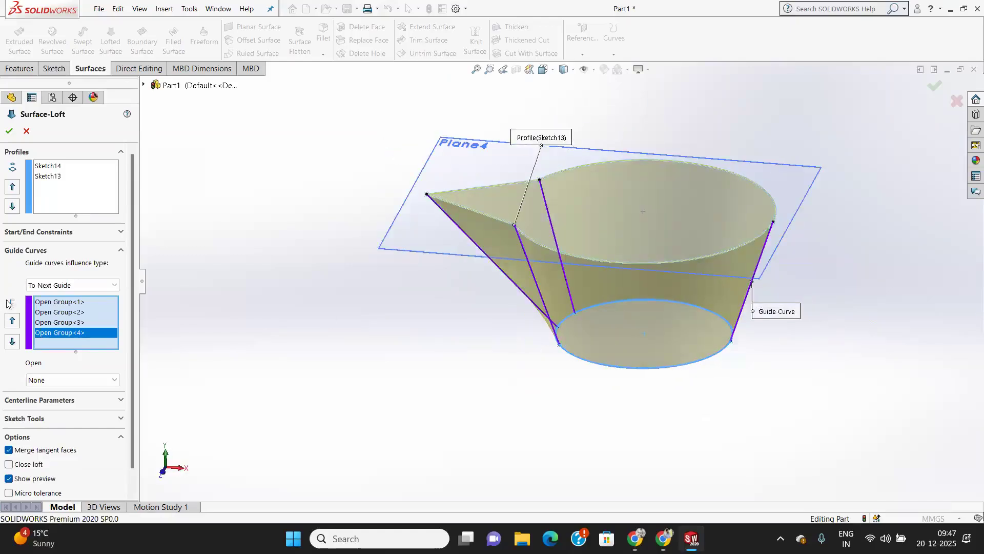
Step: Try the To Next Sharp influence type for the guide curves and return it to To Next Guide
{"action": "left_click", "coordinate": [76, 285]}
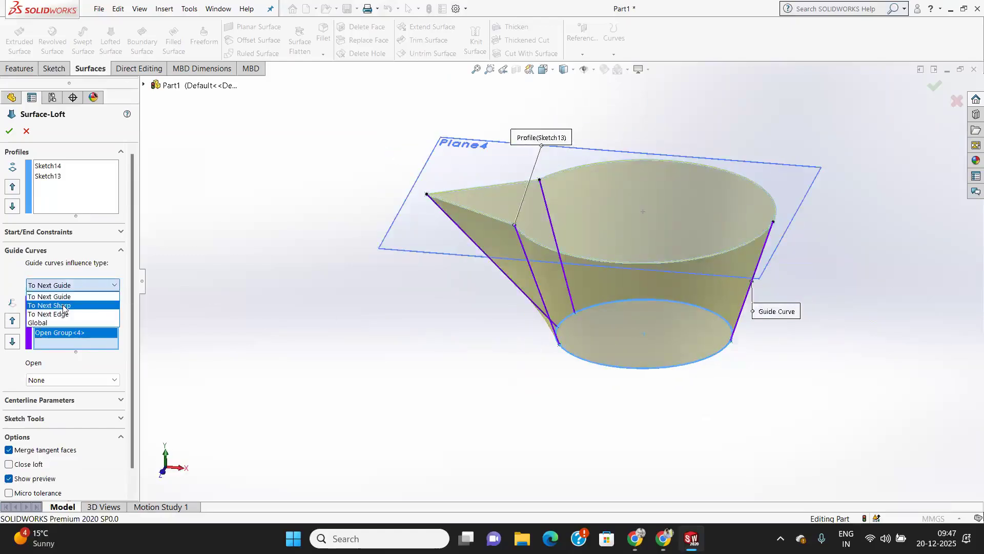
{"action": "left_click", "coordinate": [63, 305]}
{"action": "left_click", "coordinate": [76, 285]}
{"action": "left_click", "coordinate": [60, 297]}
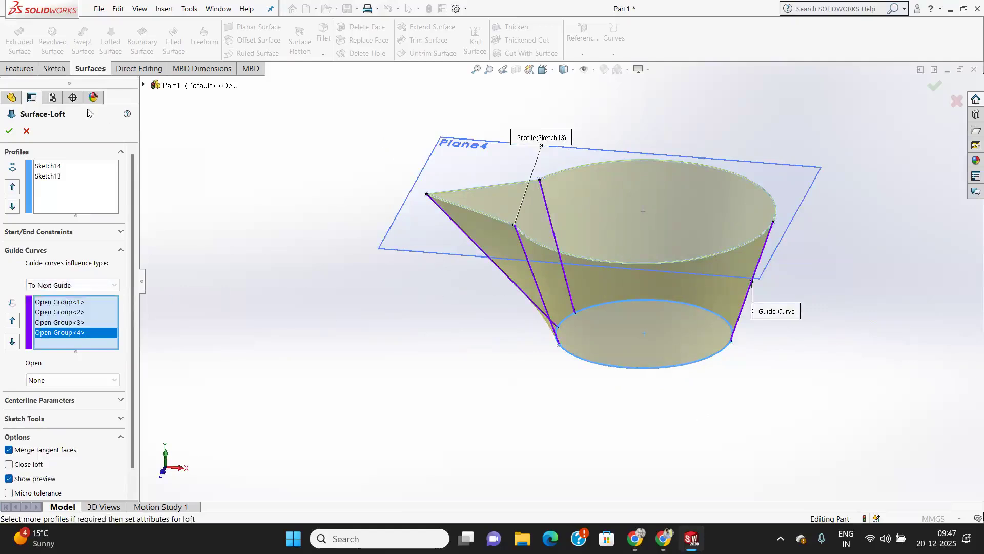
Step: Create the lofted surface between the circle and the pointed profile along the four guide lines and inspect its shape
{"action": "left_click", "coordinate": [10, 130]}
{"action": "middle_click_drag", "start_coordinate": [607, 245], "coordinate": [597, 415]}
{"action": "scroll", "coordinate": [614, 275], "scroll_direction": "up", "scroll_amount": 5}
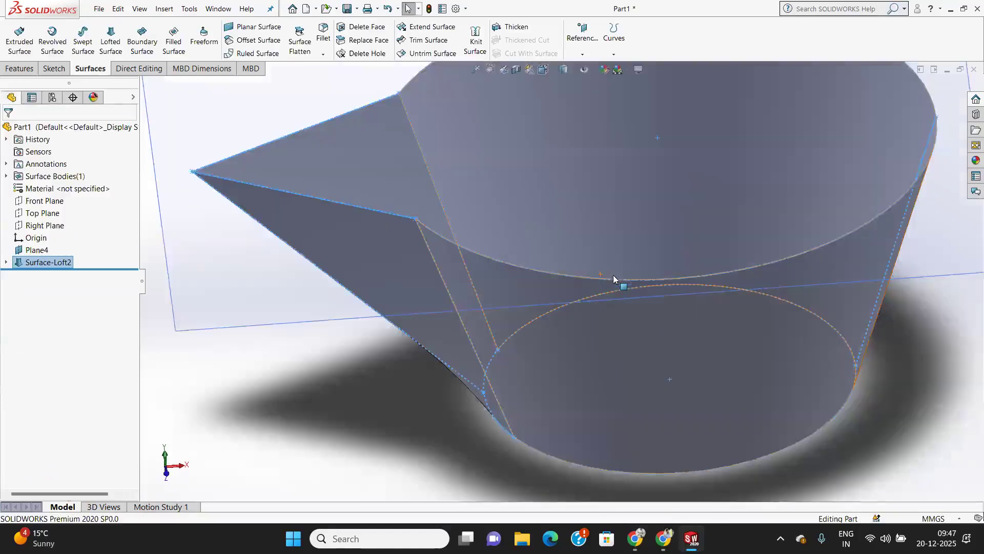
{"action": "scroll", "coordinate": [613, 275], "scroll_direction": "down", "scroll_amount": 5}
{"action": "middle_click_drag", "start_coordinate": [603, 236], "coordinate": [591, 208]}
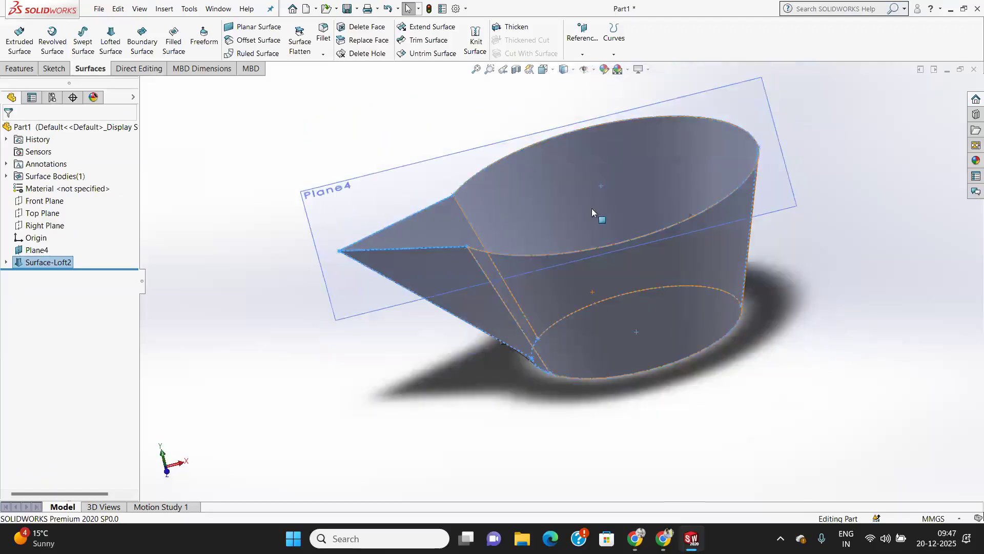